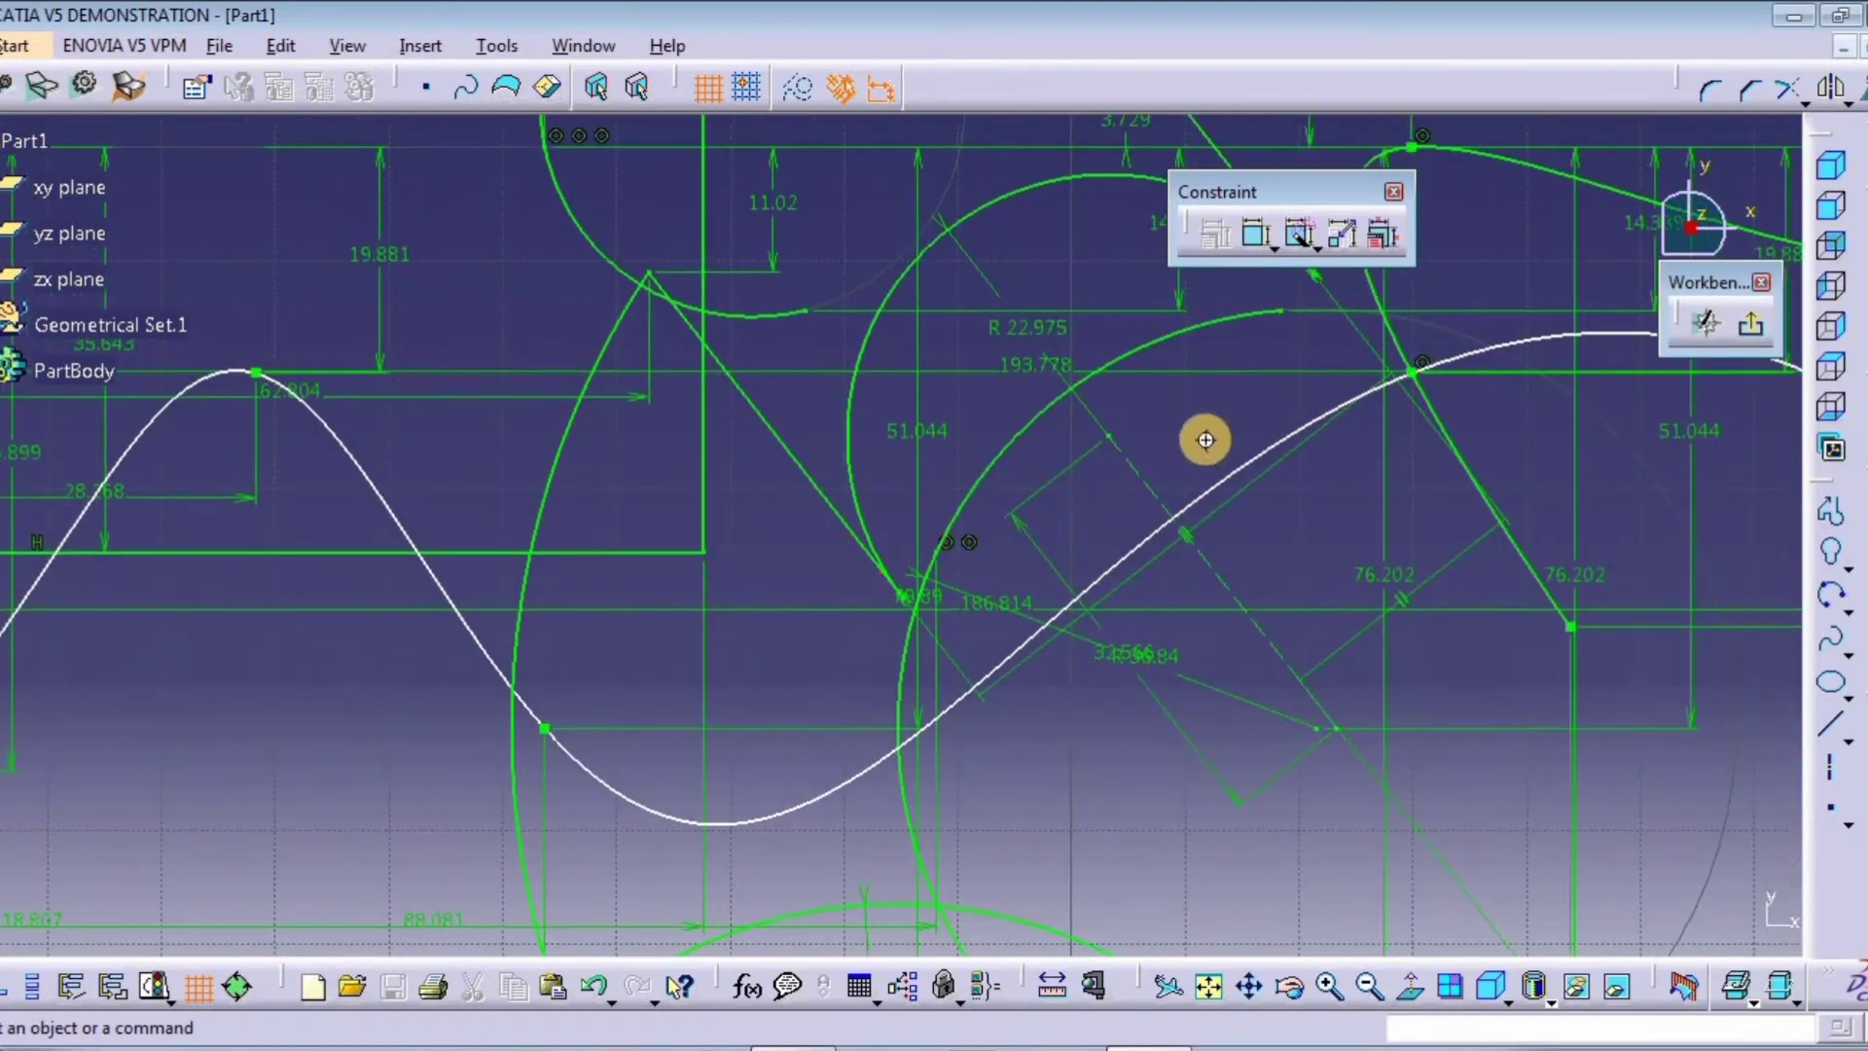
# Step: Read the Constraint toolbar's command descriptions on page 27 of the CATIA training PDF in Adobe Reader, and return to CATIA
pyautogui.moveTo(1206, 440)
pyautogui.mouseDown(button='middle')
pyautogui.moveTo(1012, 543)
pyautogui.moveTo(1096, 359)
pyautogui.mouseUp(button='middle')
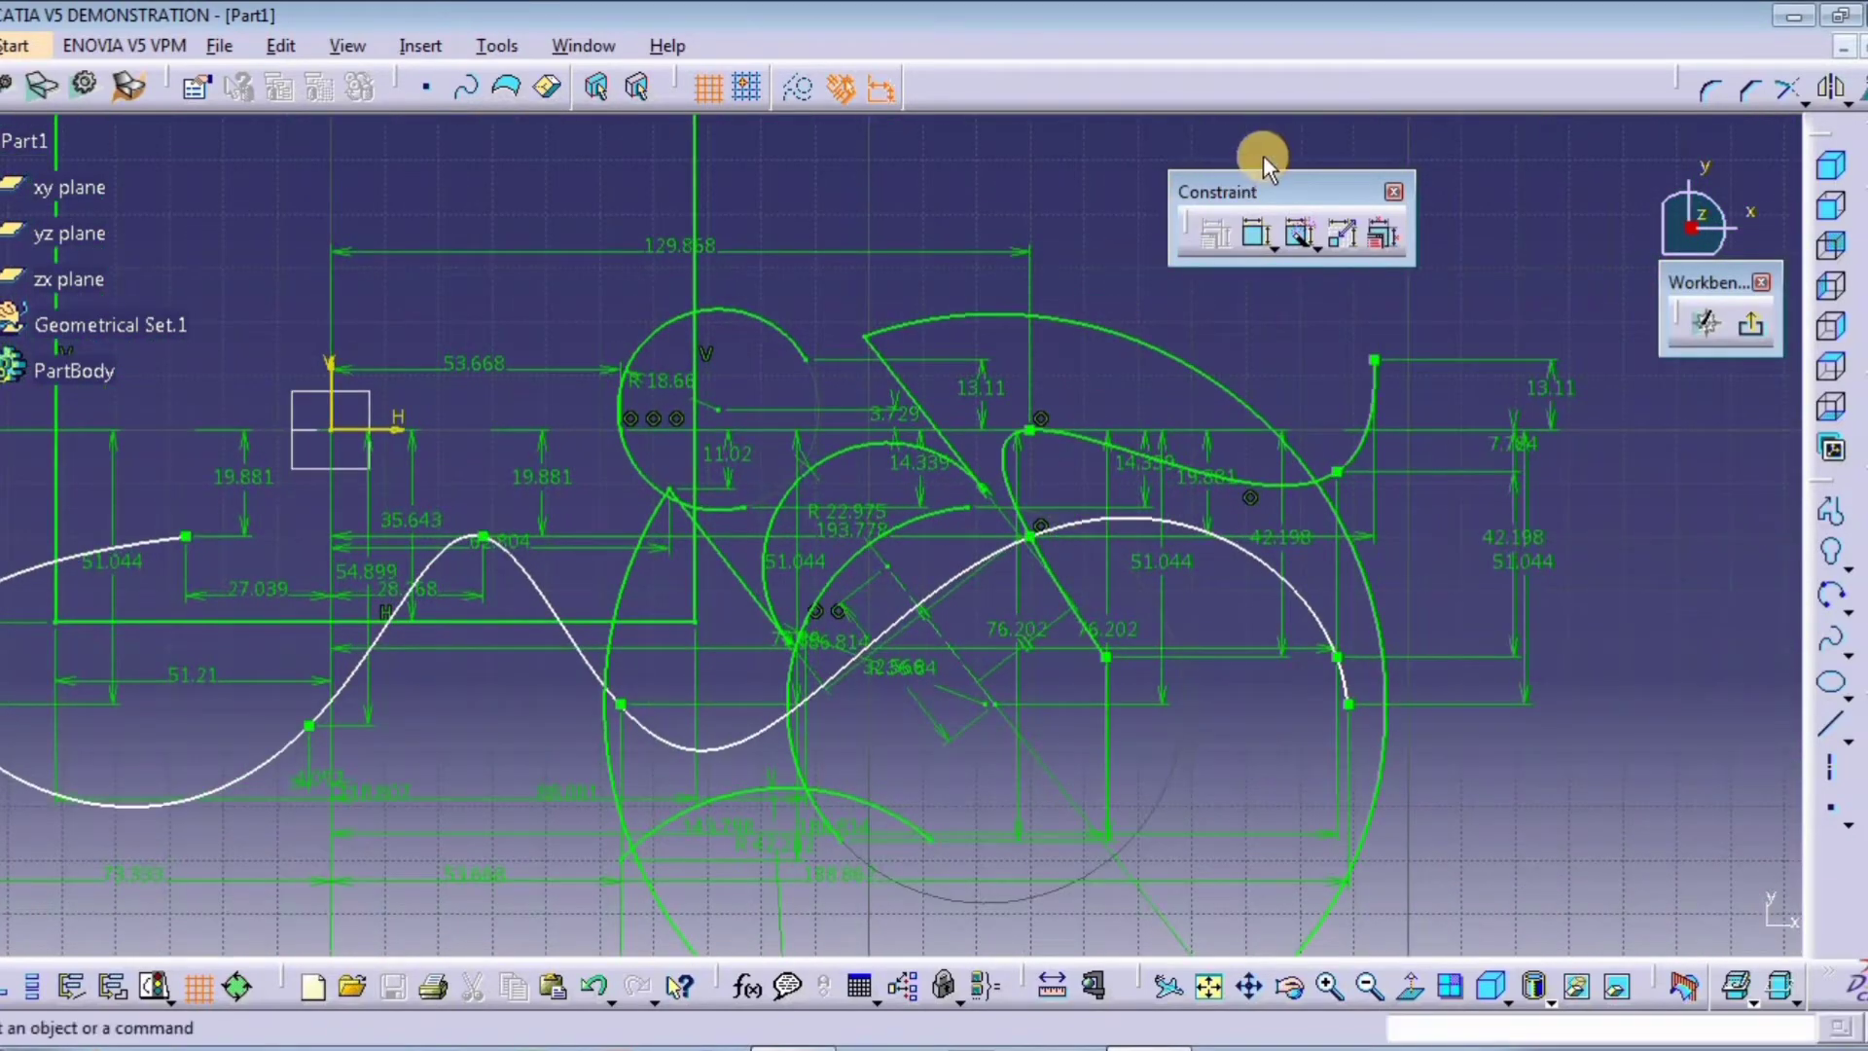
pyautogui.moveTo(1257, 193); pyautogui.dragTo(1253, 168)
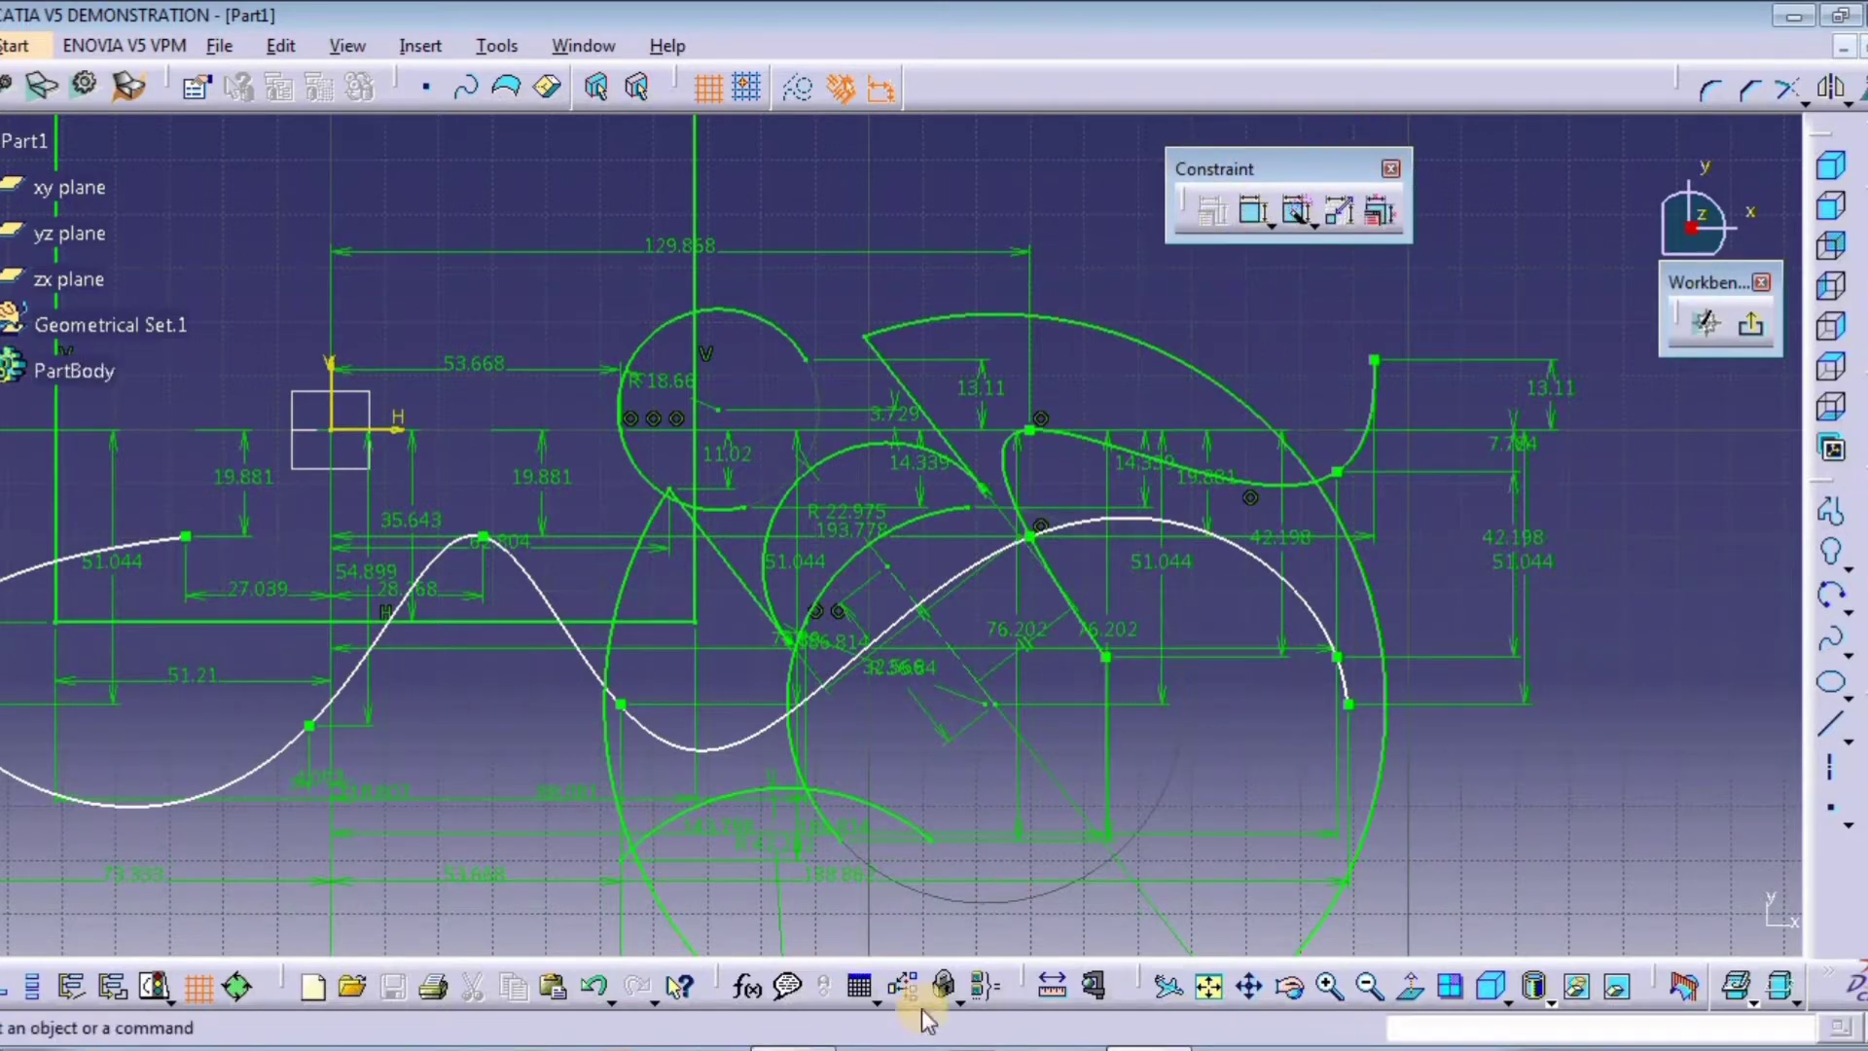
pyautogui.hotkey('alt', 'Tab')
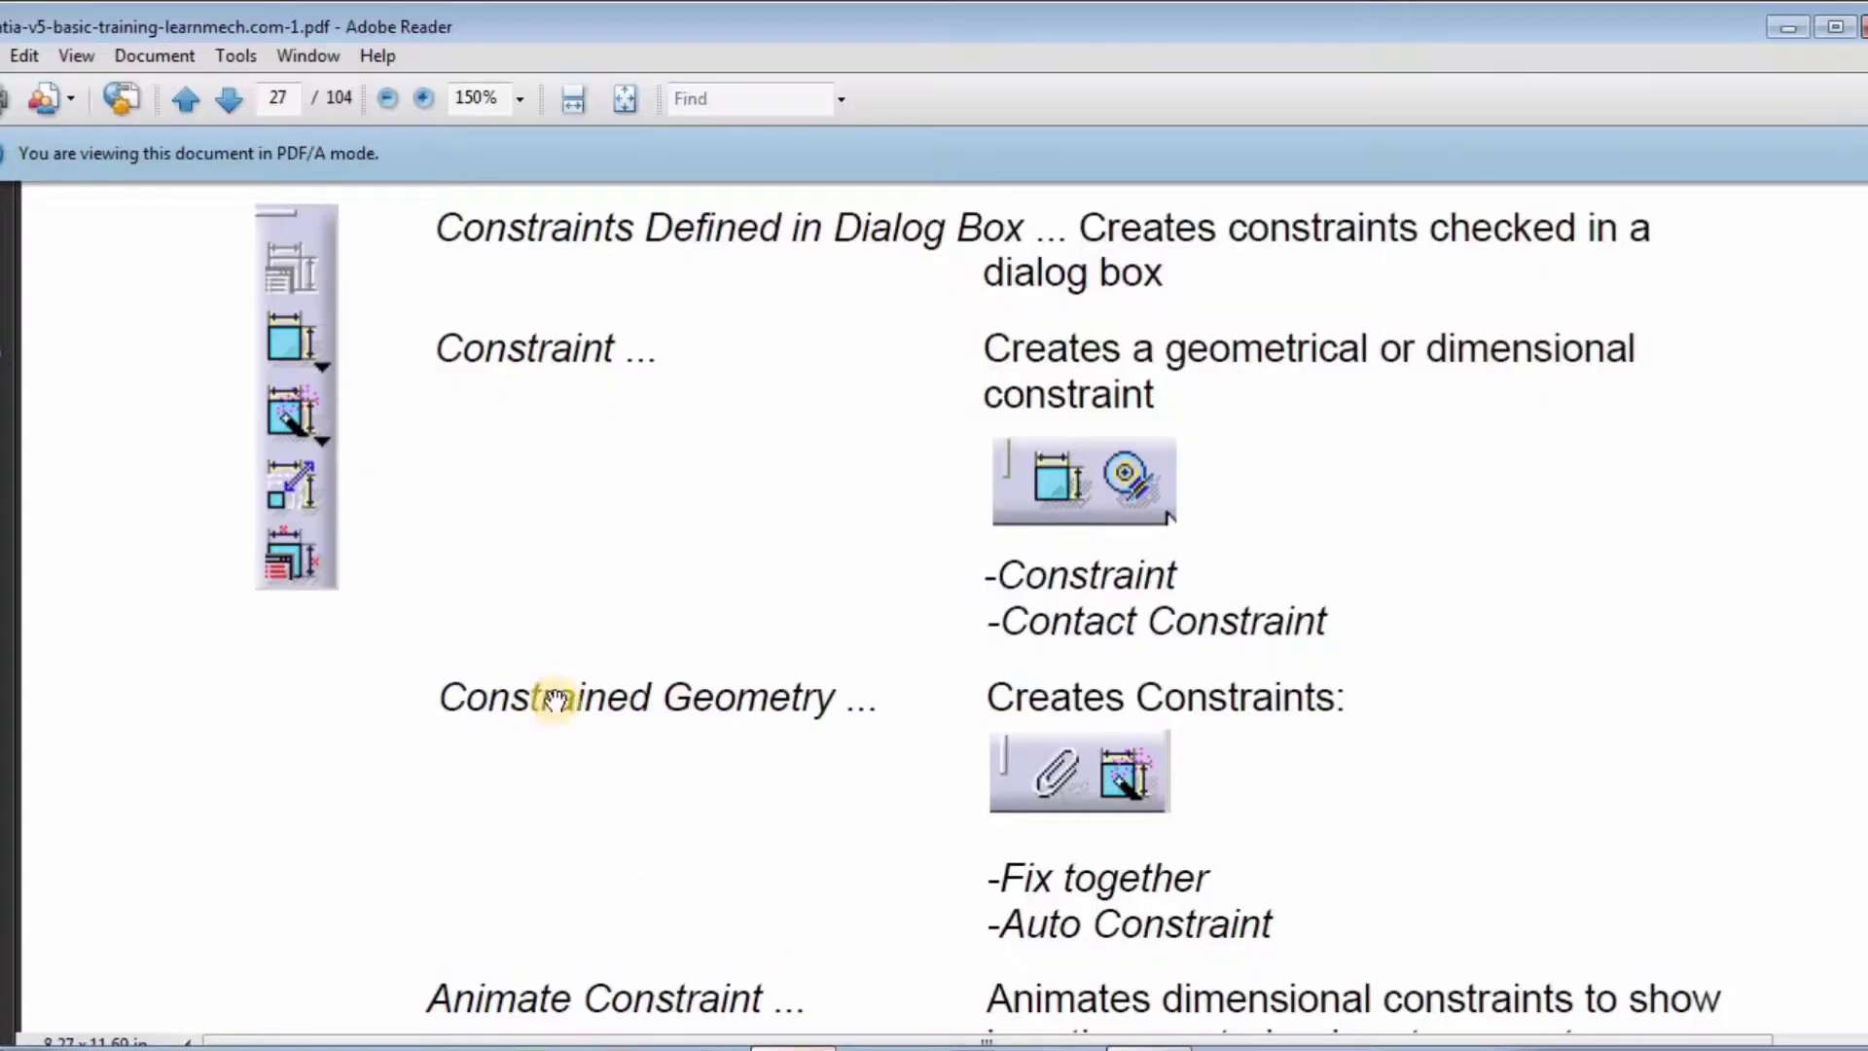
pyautogui.moveTo(412, 523); pyautogui.dragTo(574, 525)
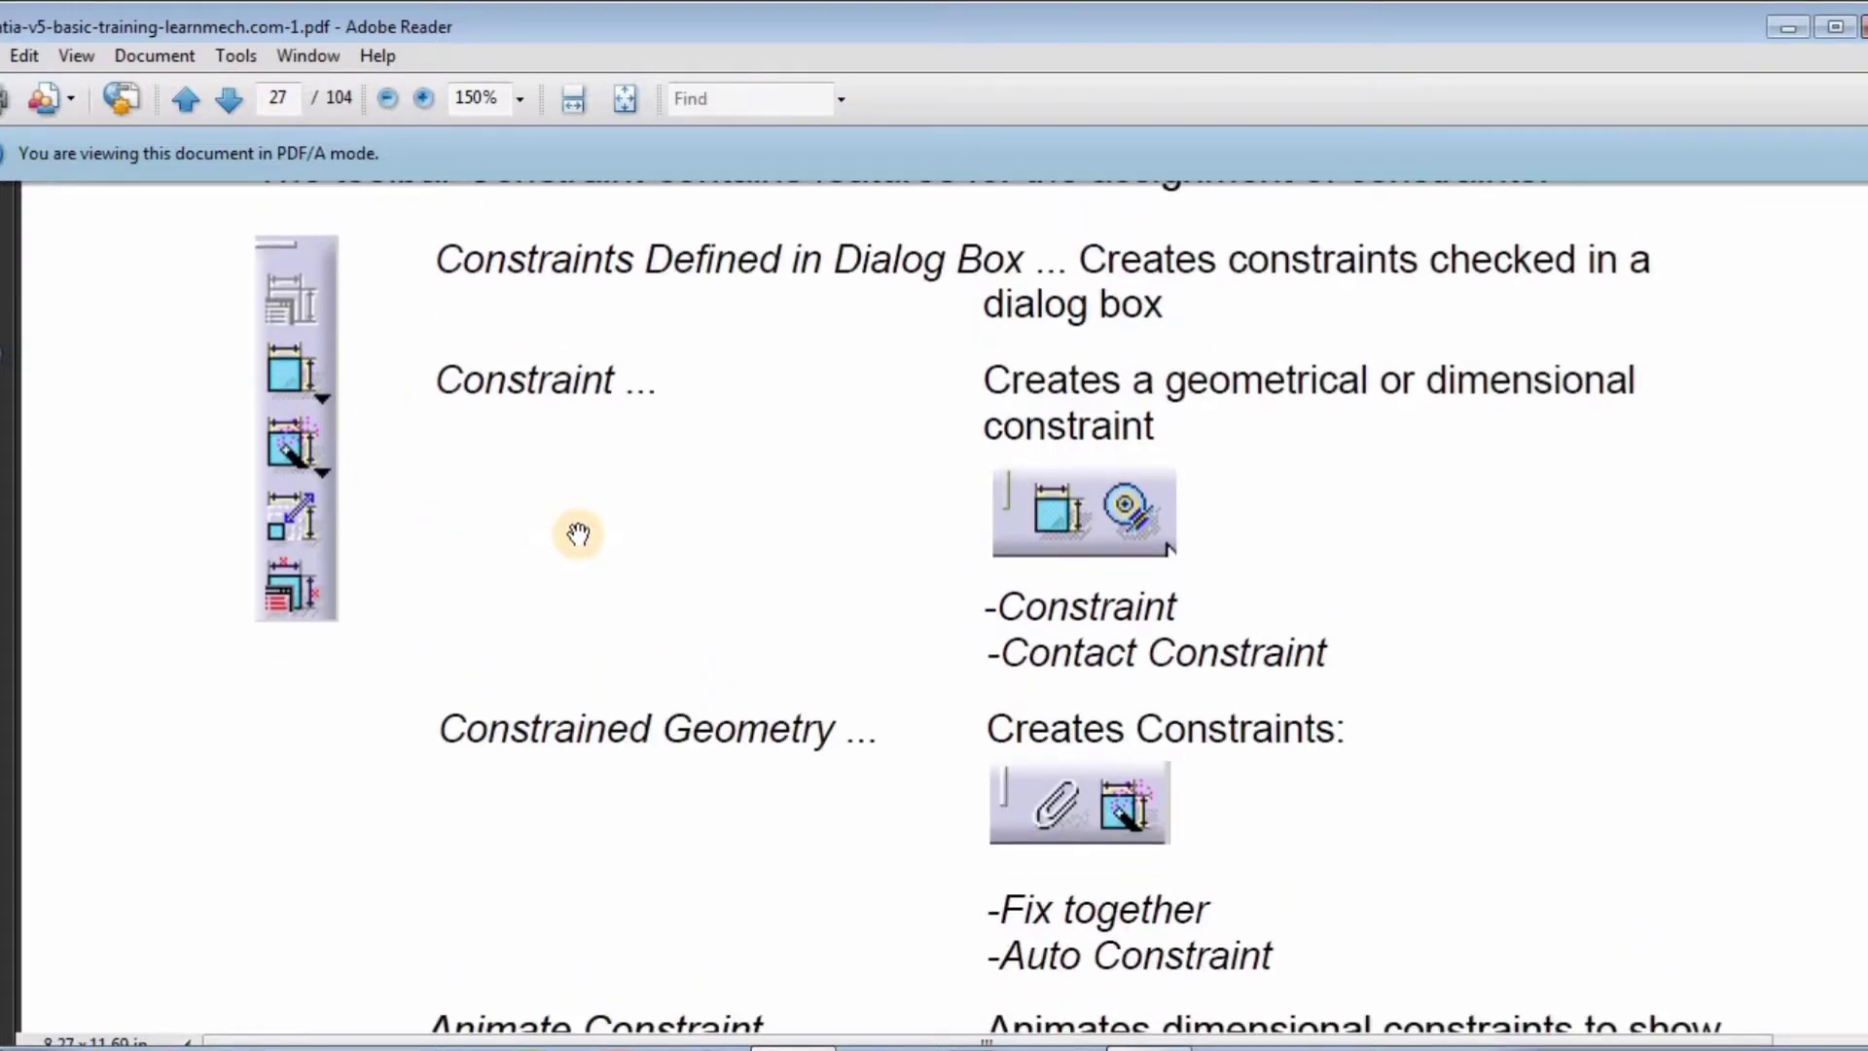
pyautogui.moveTo(1163, 600); pyautogui.dragTo(1150, 484)
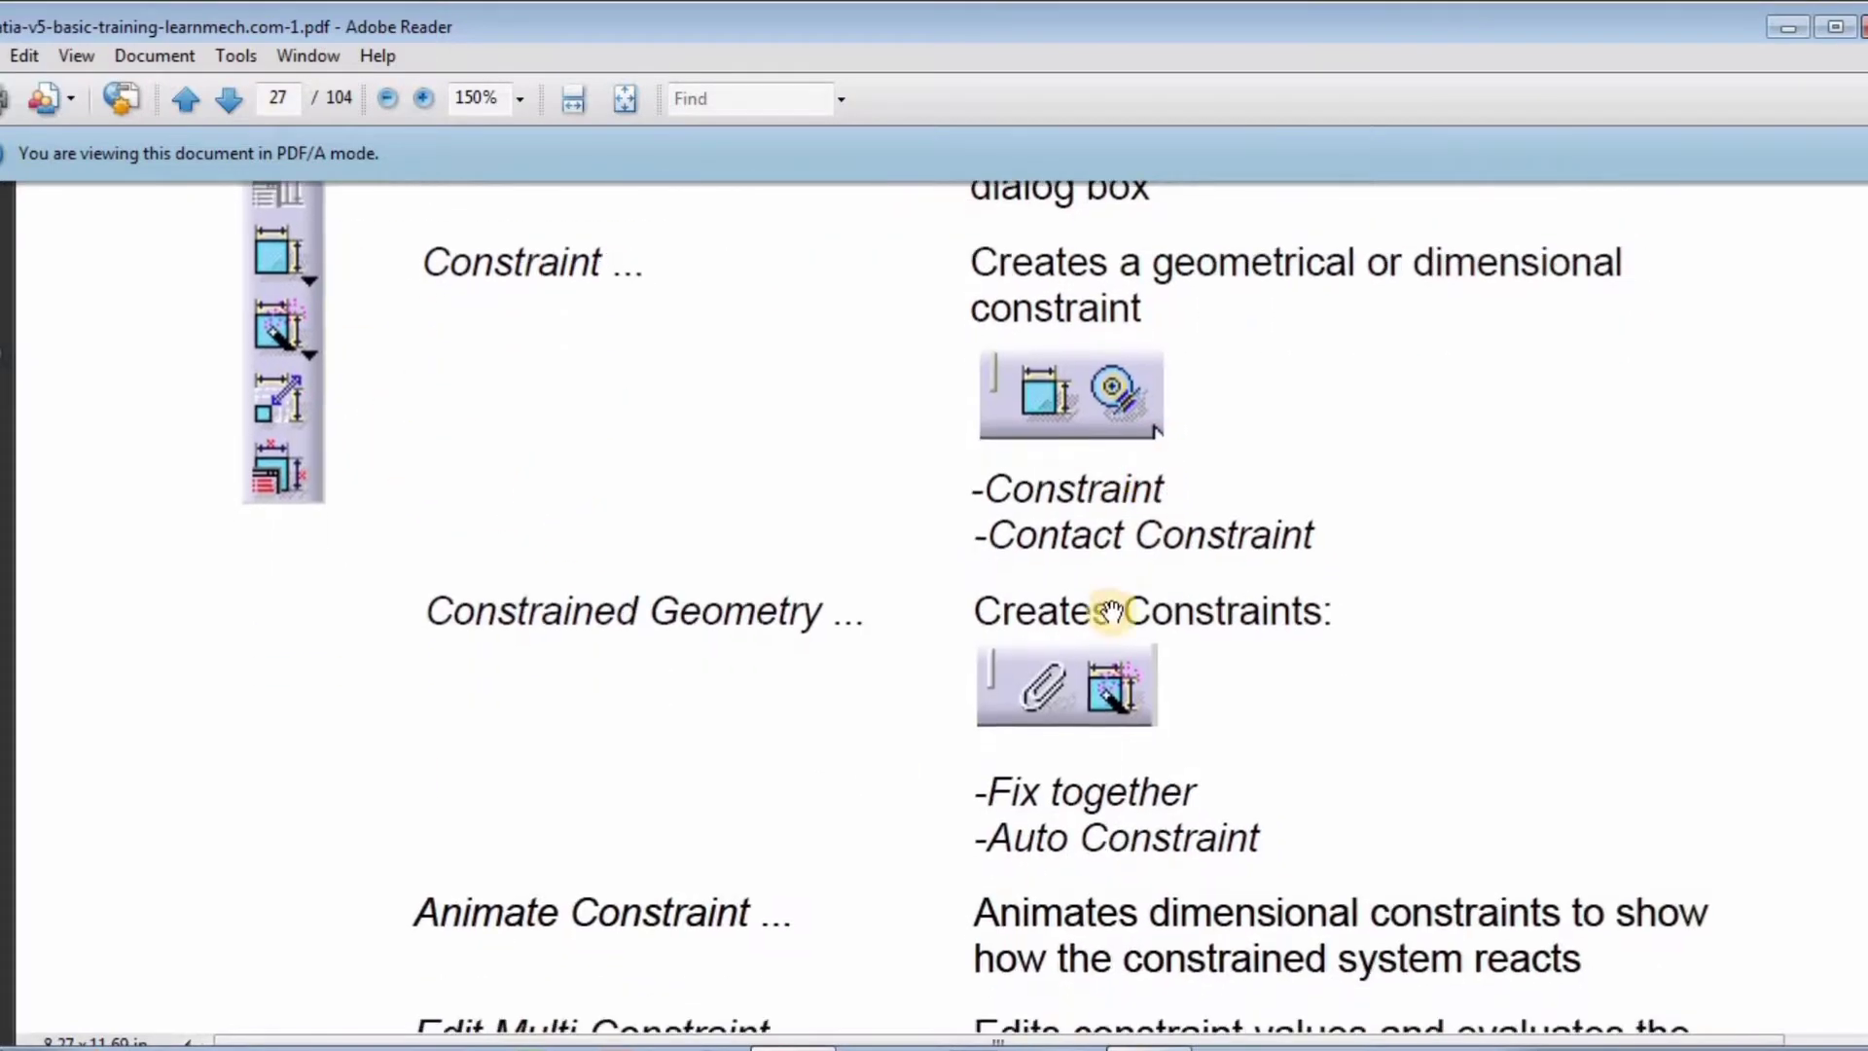
pyautogui.moveTo(1139, 744); pyautogui.dragTo(1156, 525)
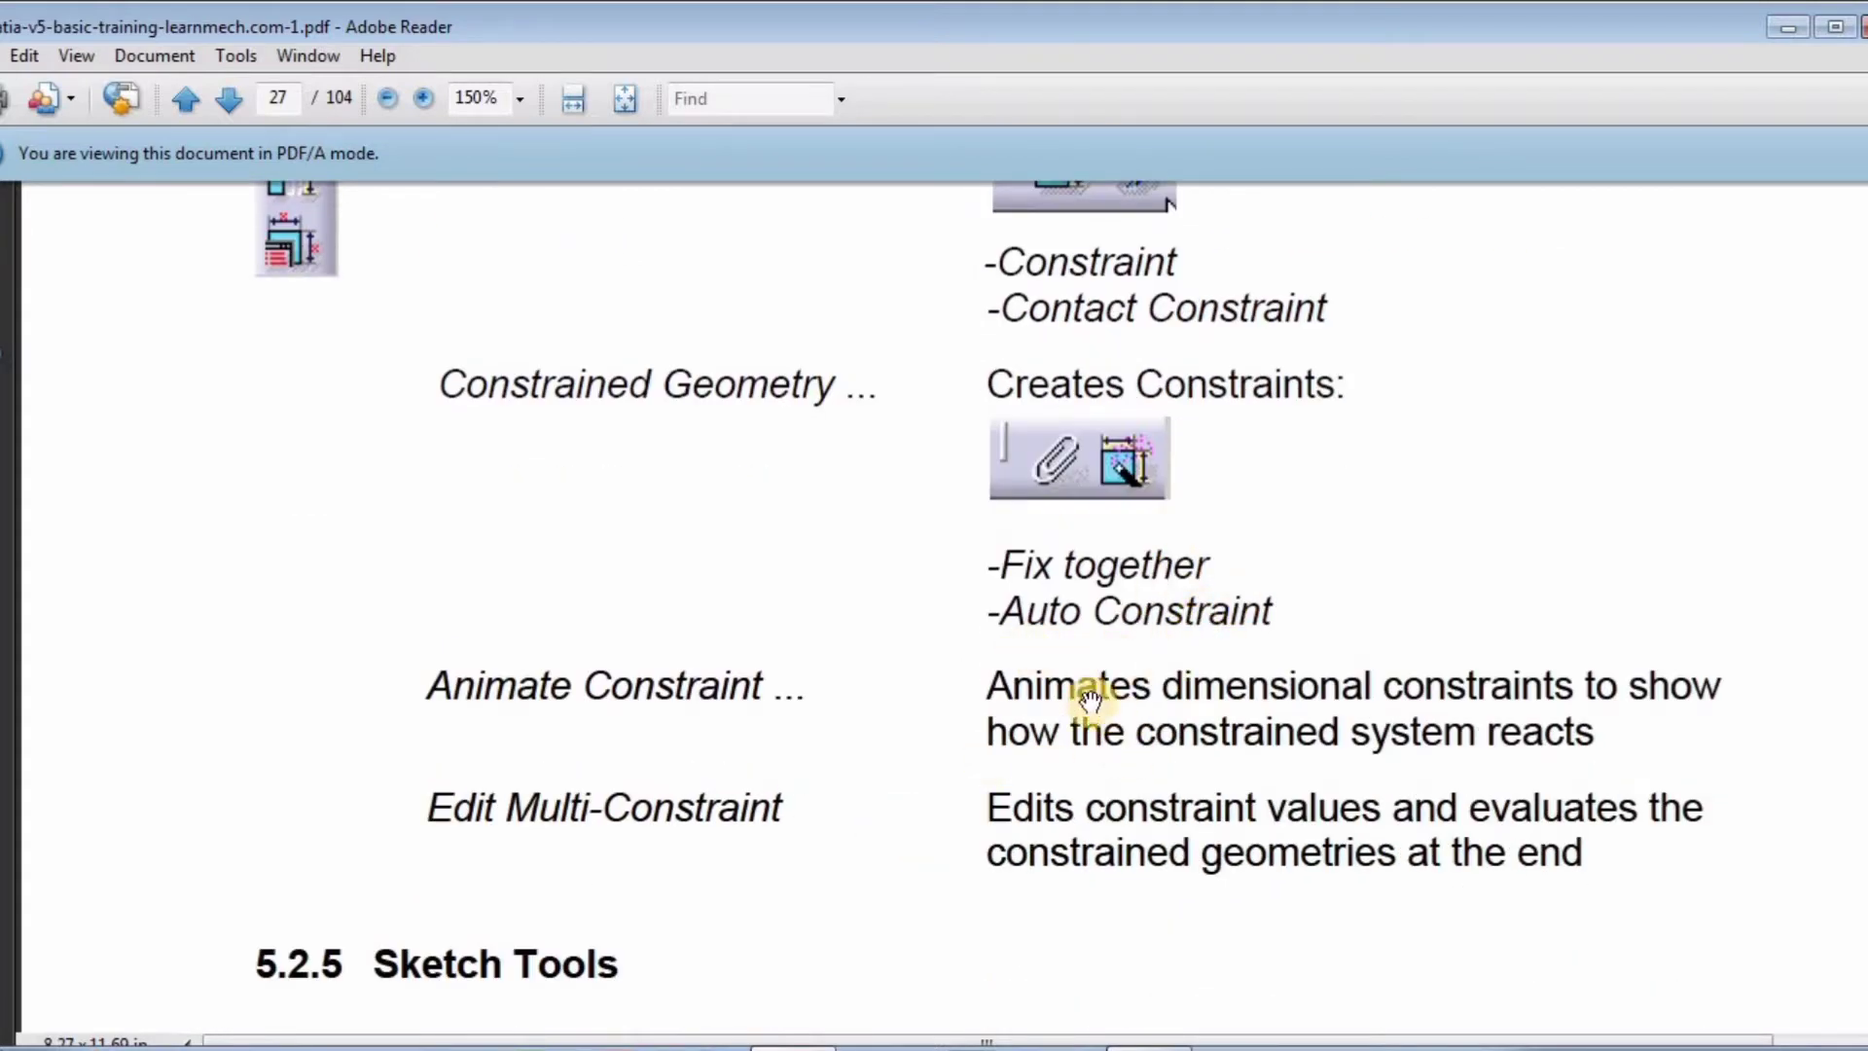
pyautogui.moveTo(970, 918); pyautogui.dragTo(1035, 710)
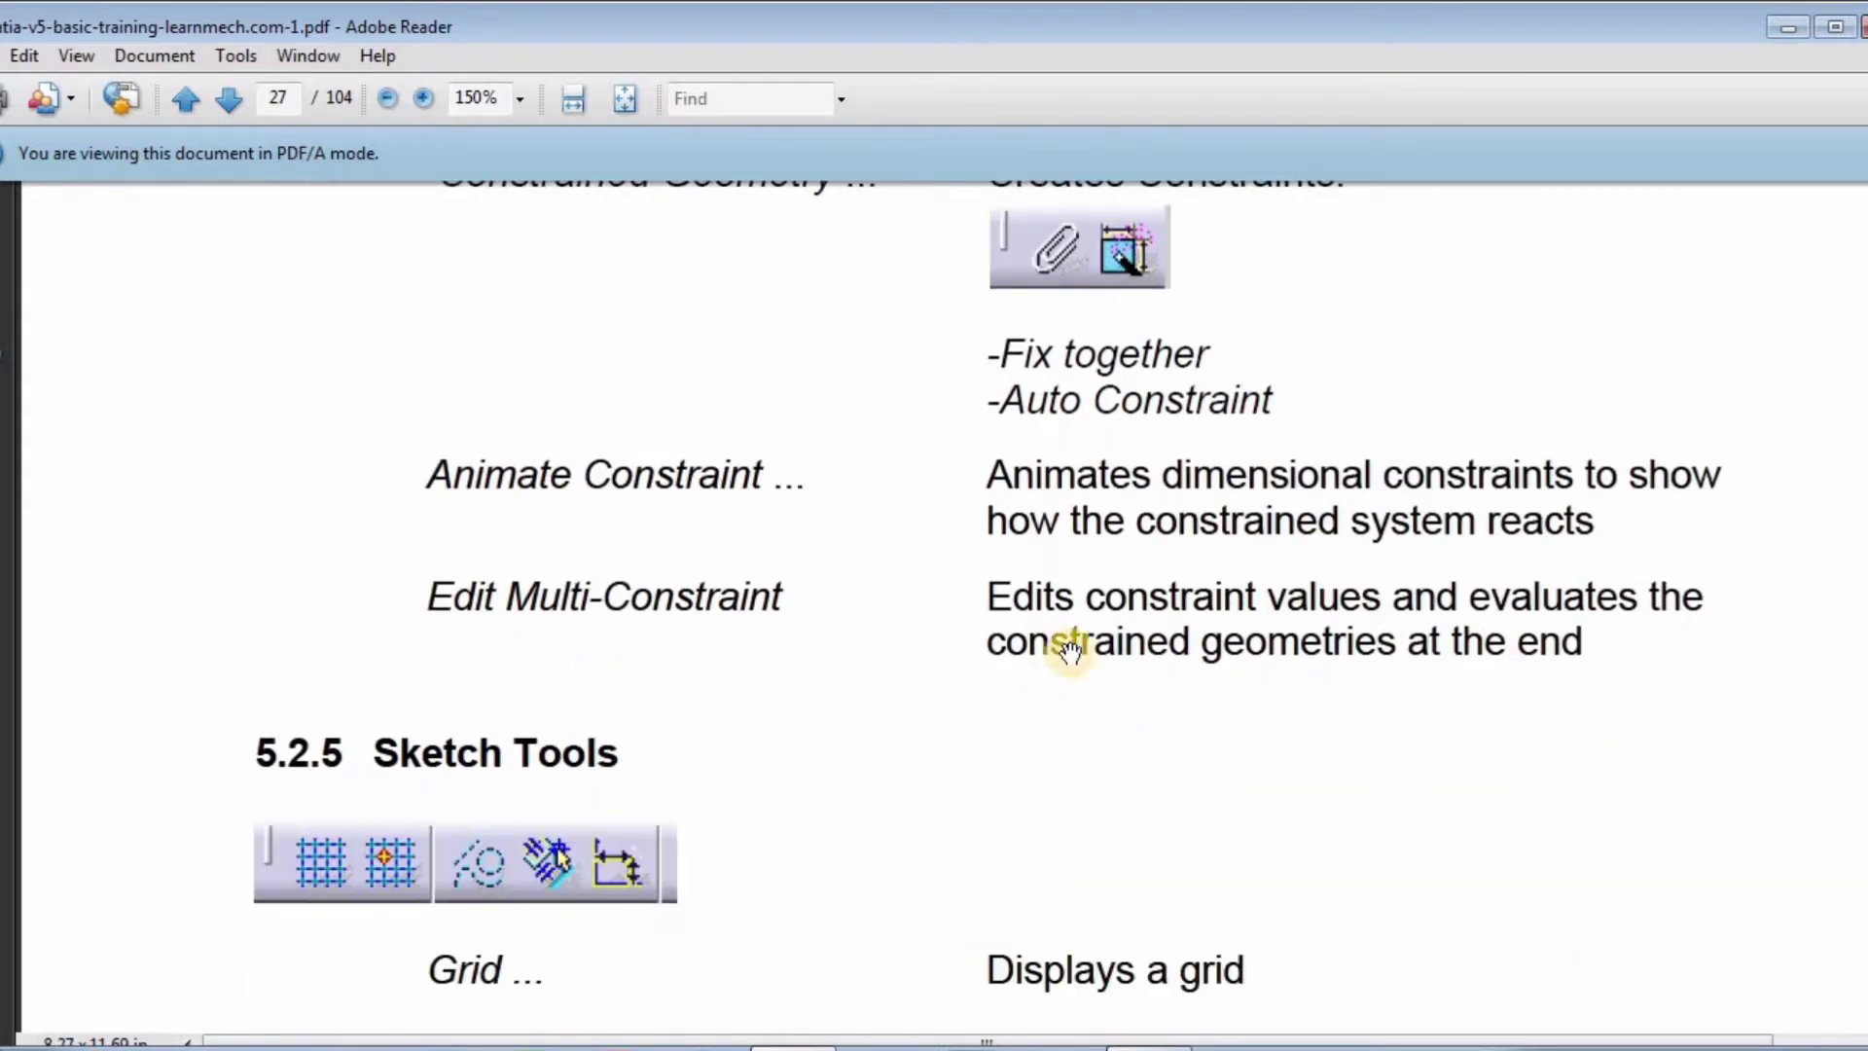
pyautogui.scroll(5, 1042, 584)
pyautogui.scroll(4, 1070, 681)
pyautogui.moveTo(1114, 826); pyautogui.dragTo(1166, 711)
pyautogui.hotkey('alt', 'Tab')
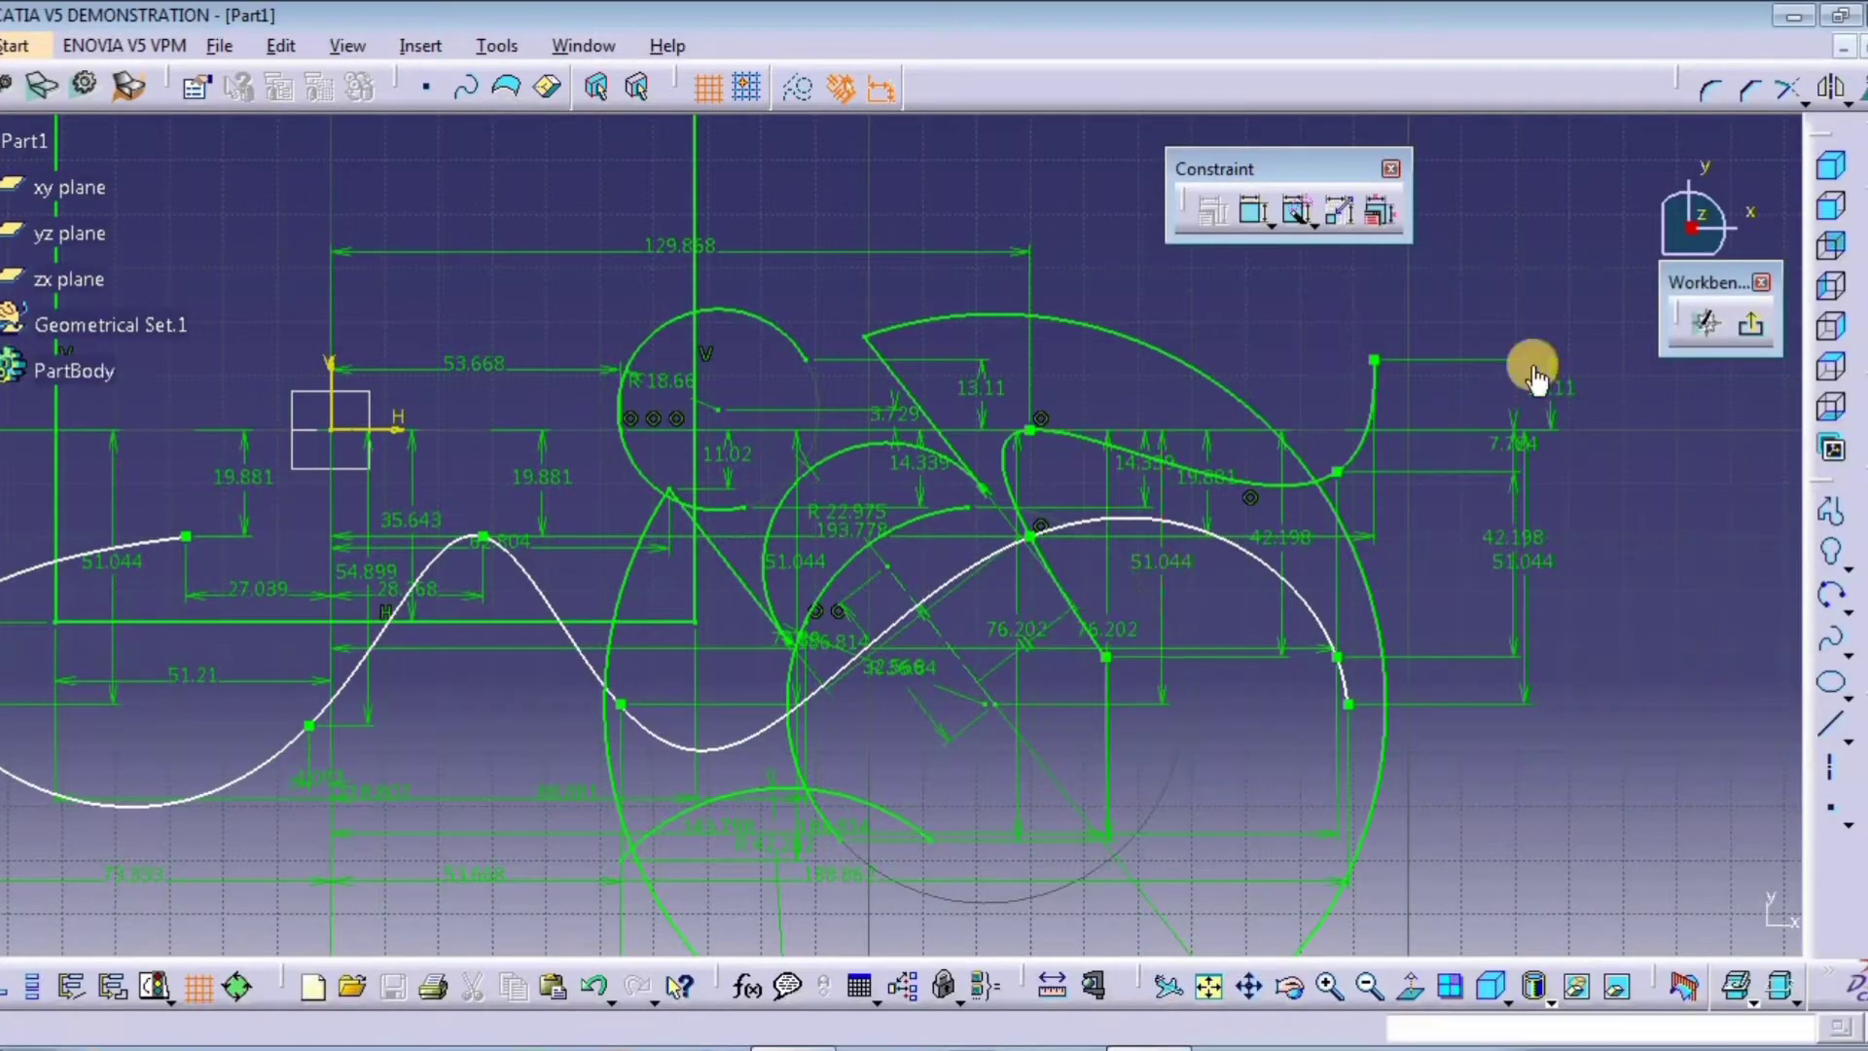
# Step: Leave the current sketch by switching to the Part Design workbench
pyautogui.click(15, 46)
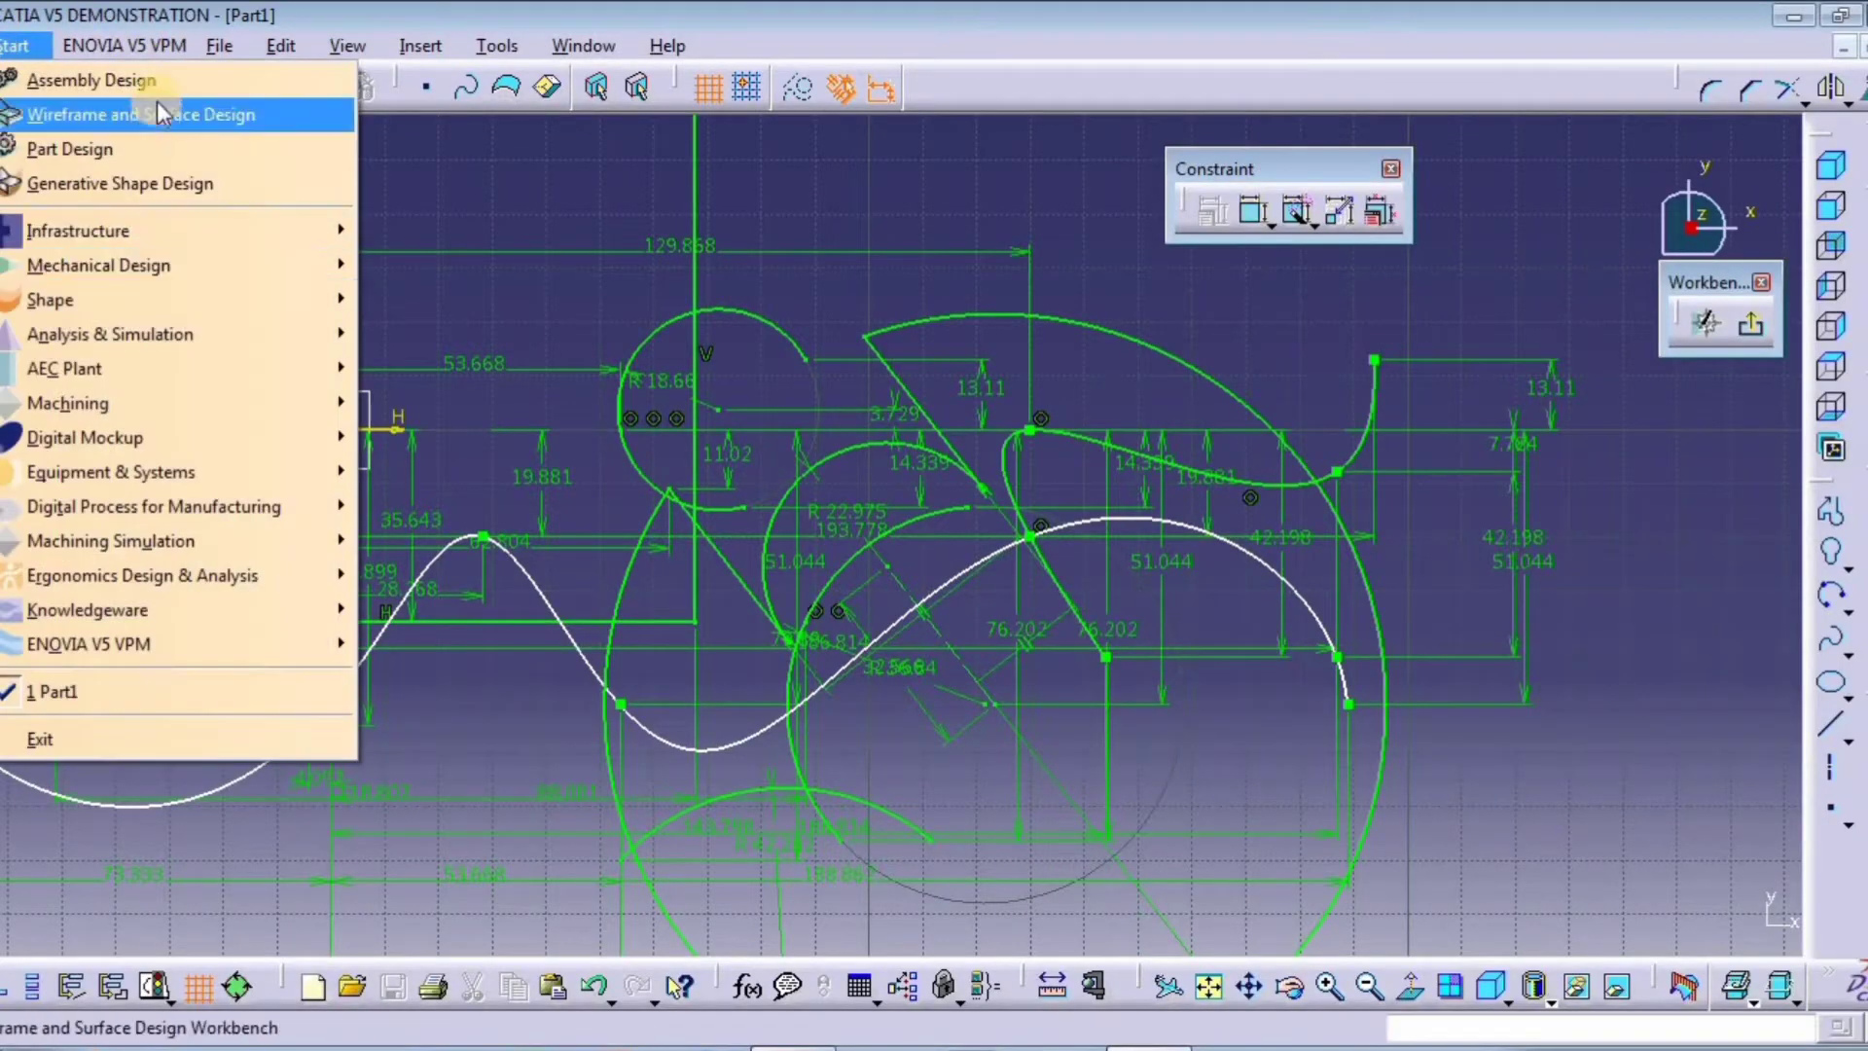
pyautogui.moveTo(126, 270)
pyautogui.click(419, 264)
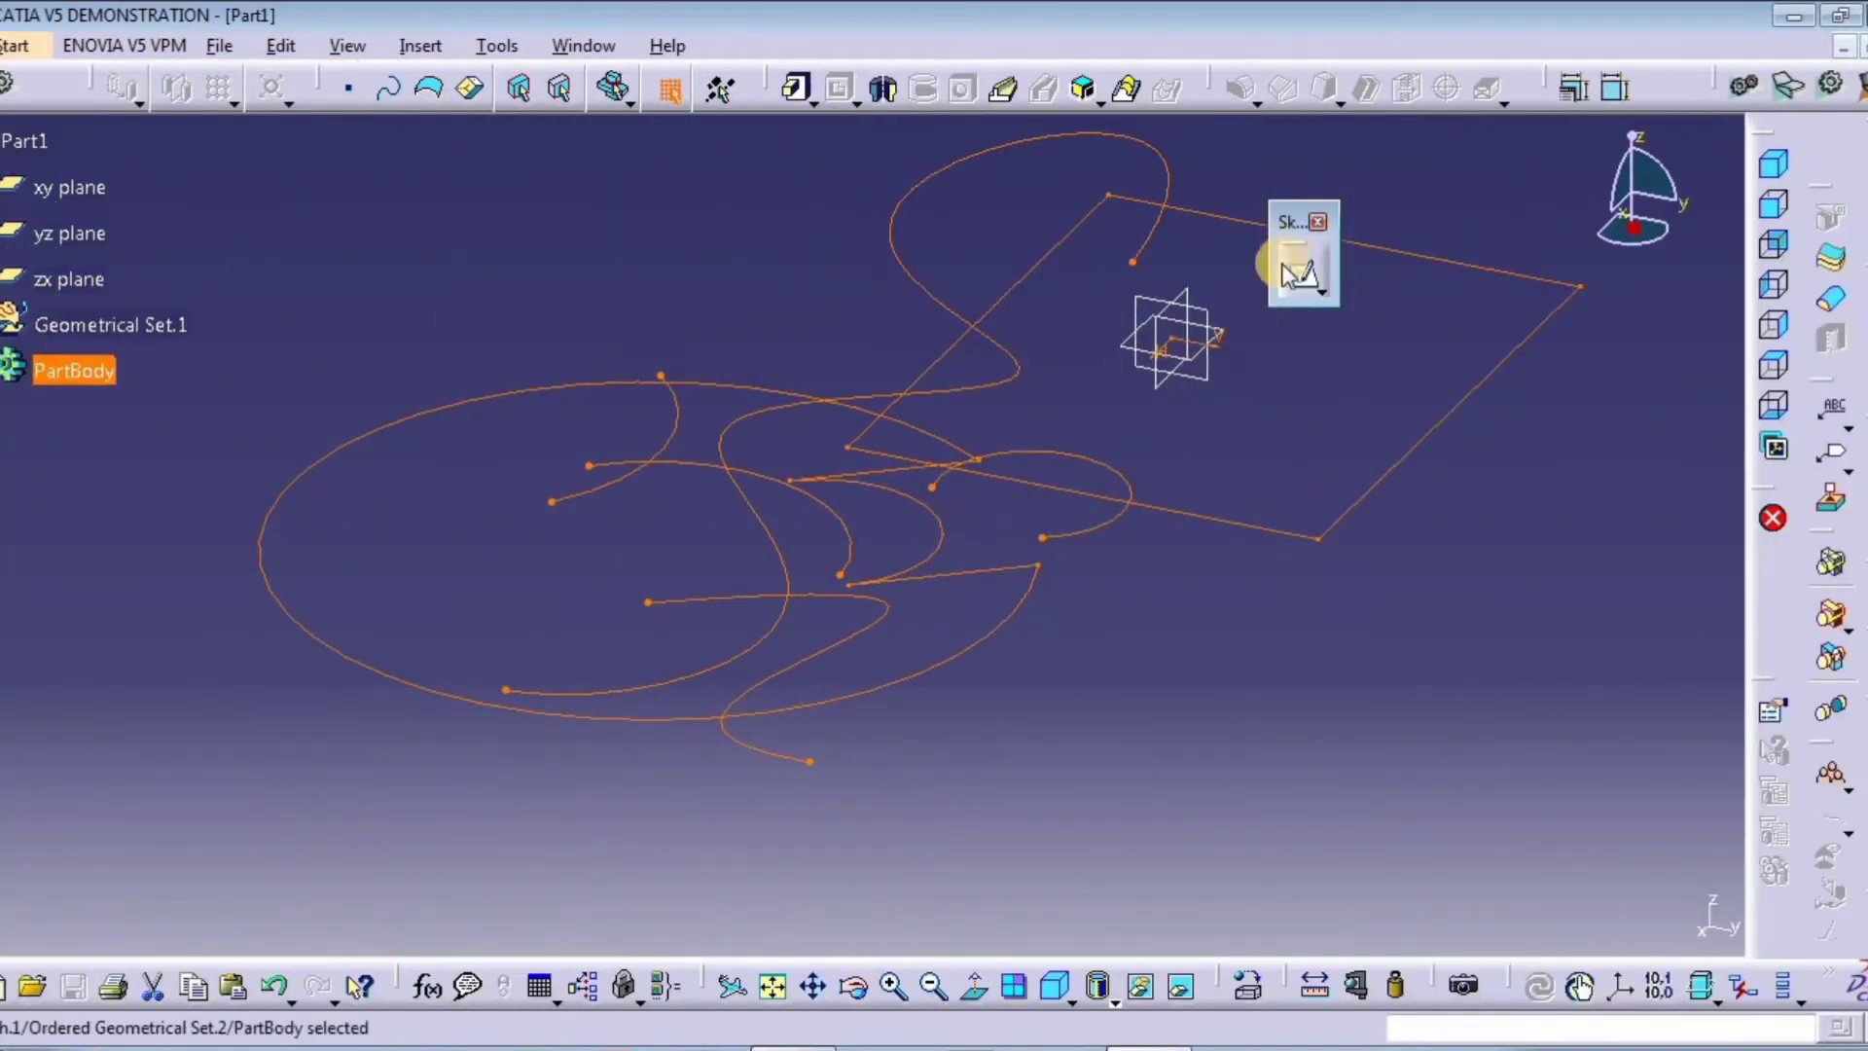
pyautogui.click(668, 238)
pyautogui.click(24, 46)
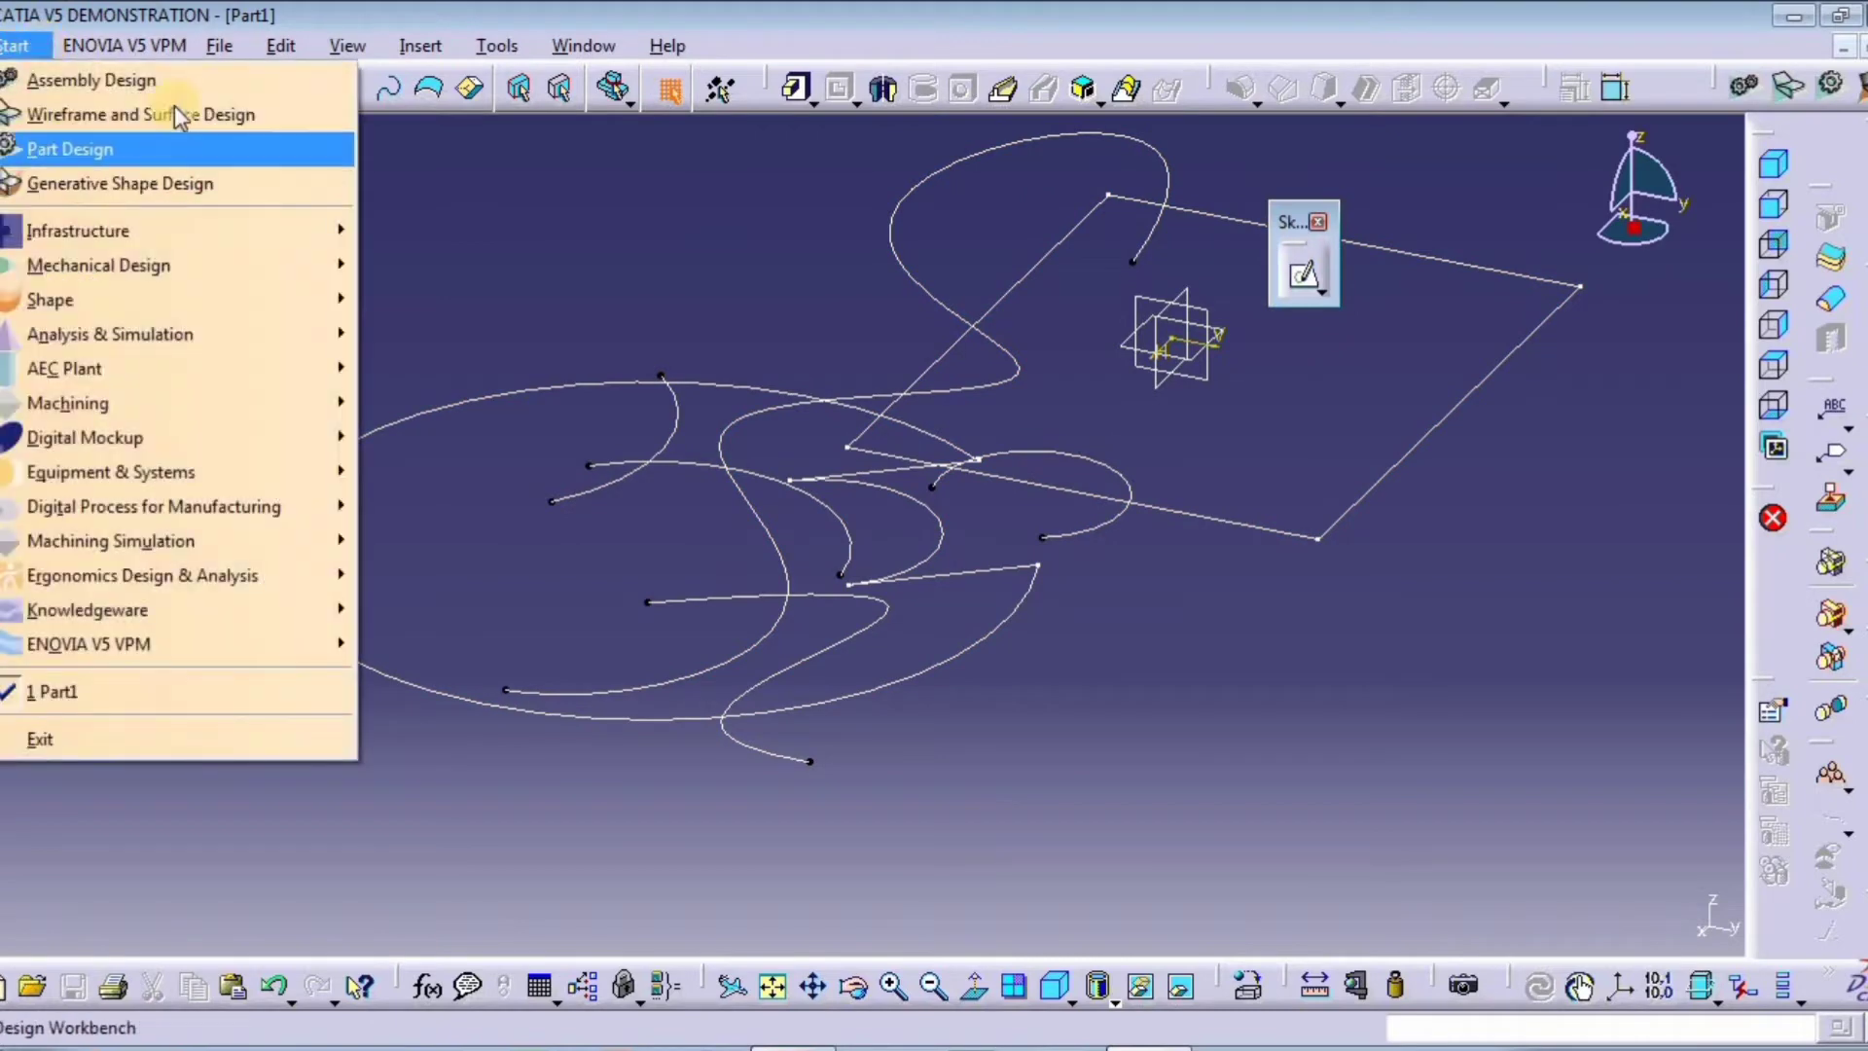
pyautogui.moveTo(185, 265)
pyautogui.click(535, 334)
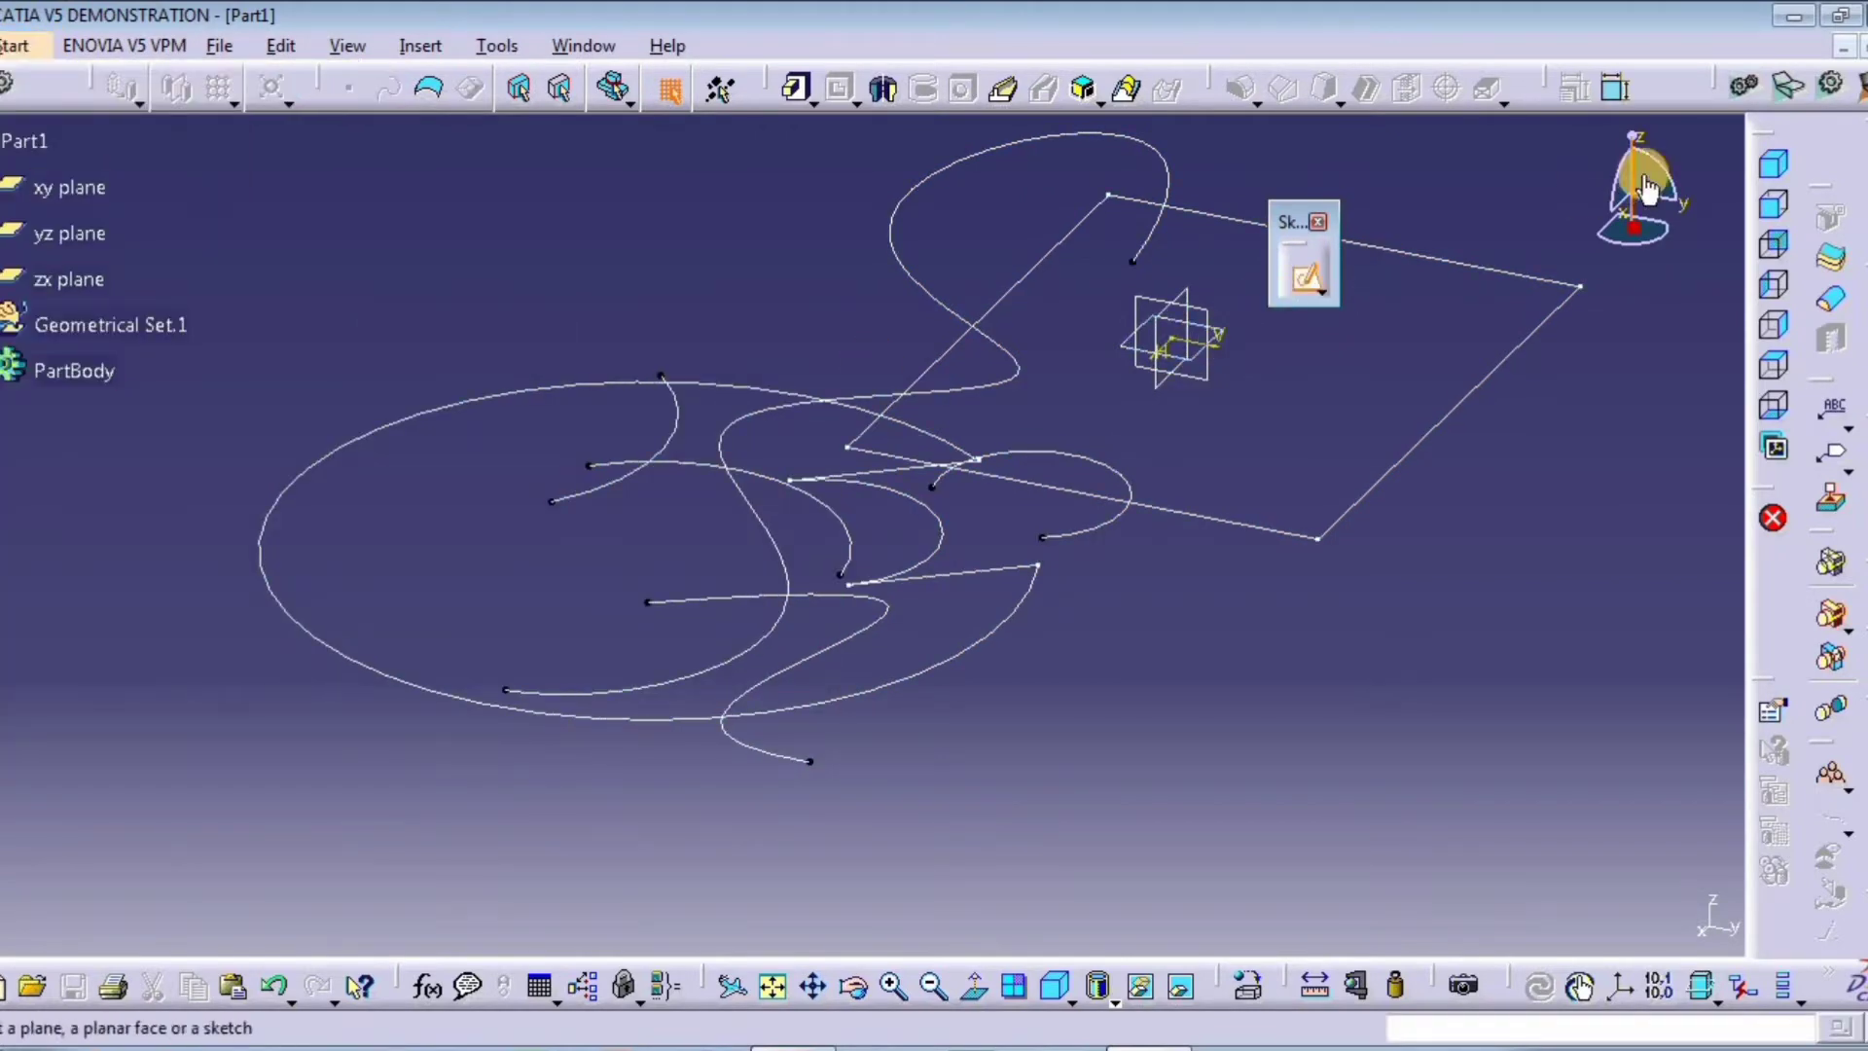
# Step: Close the existing part without saving it and create a new part in the Part Design workbench
pyautogui.click(1334, 324)
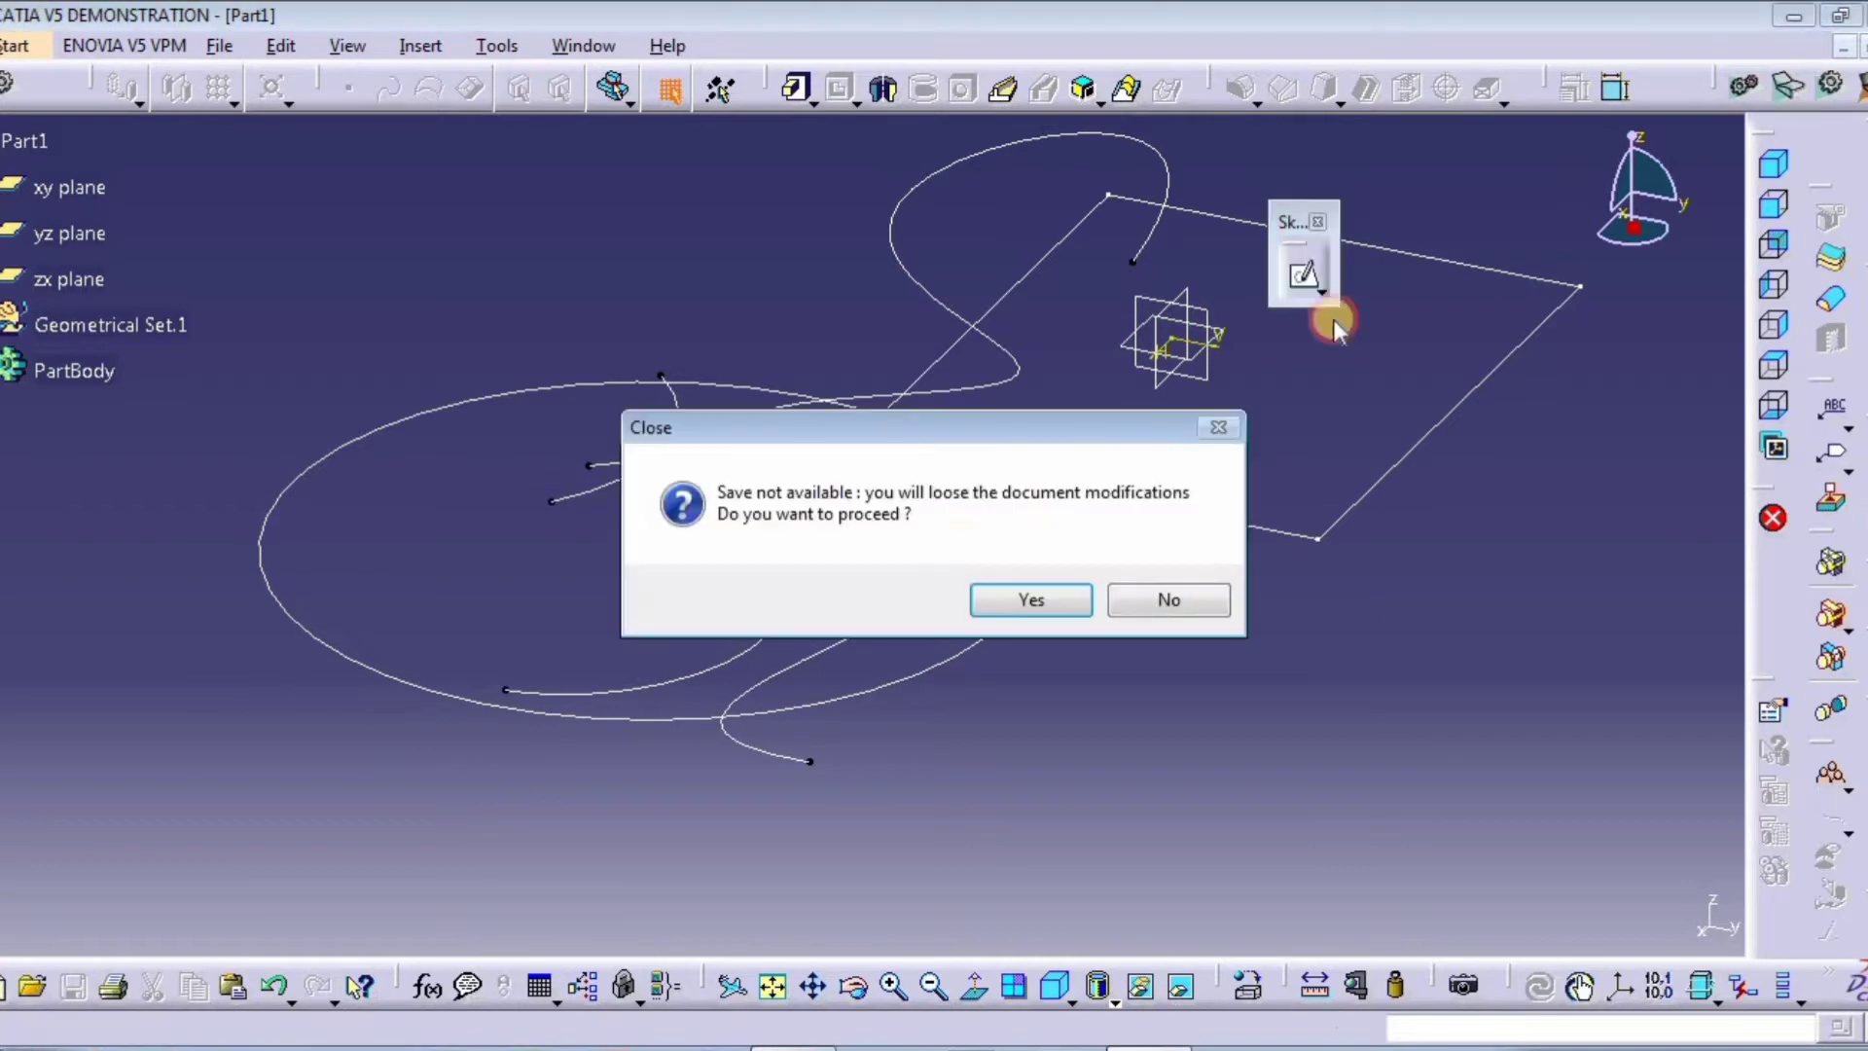
pyautogui.click(1016, 611)
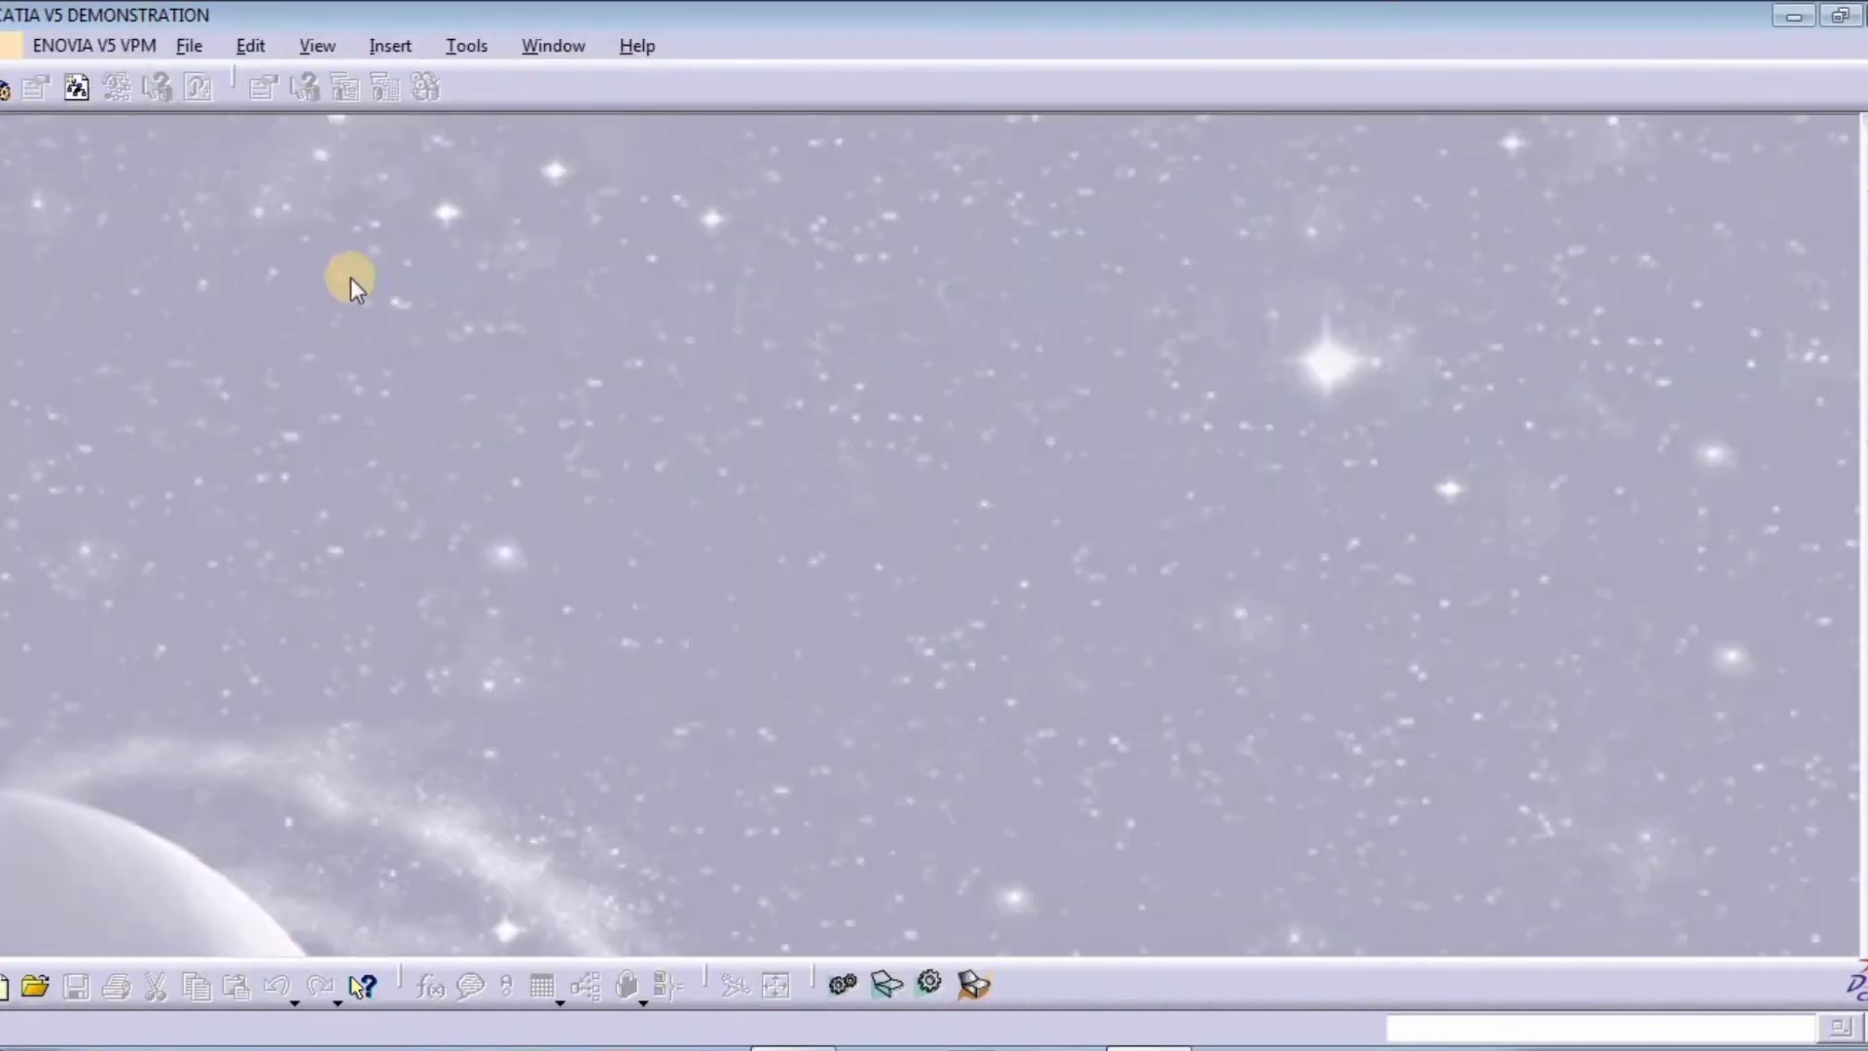
pyautogui.click(10, 46)
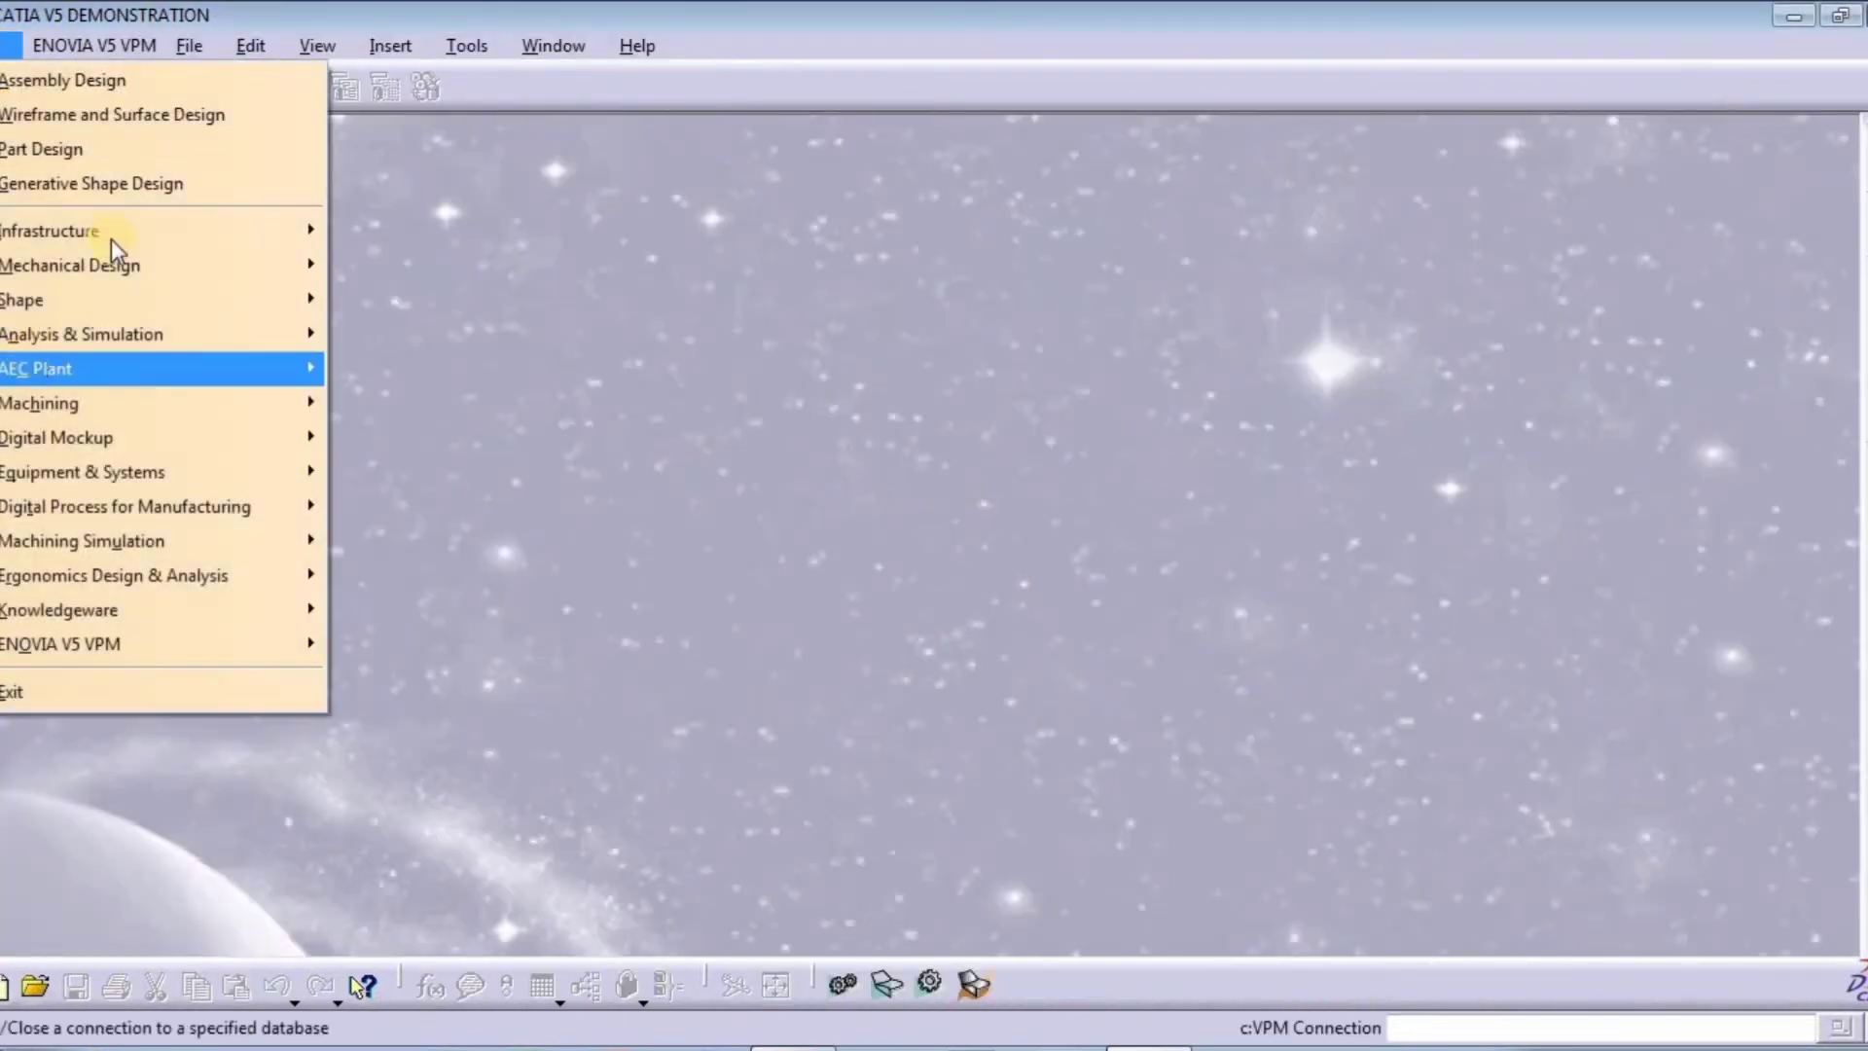
pyautogui.moveTo(137, 261)
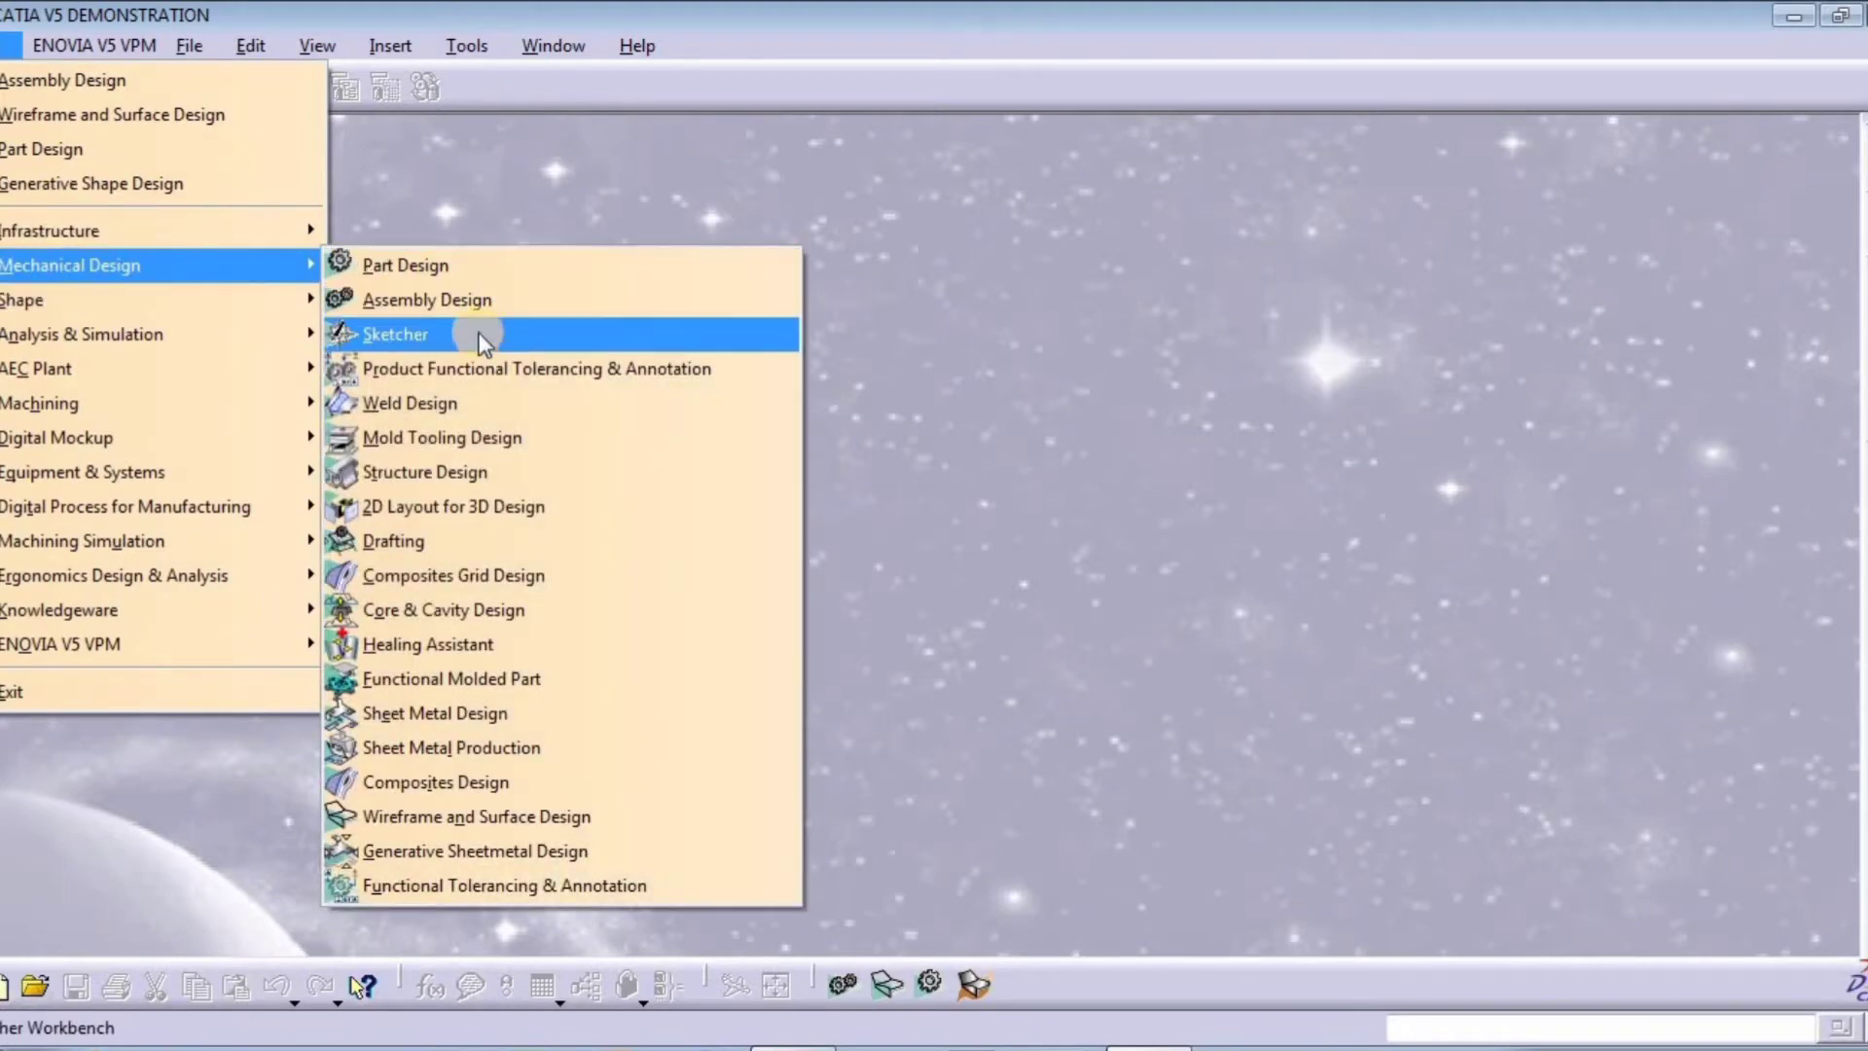
pyautogui.click(484, 272)
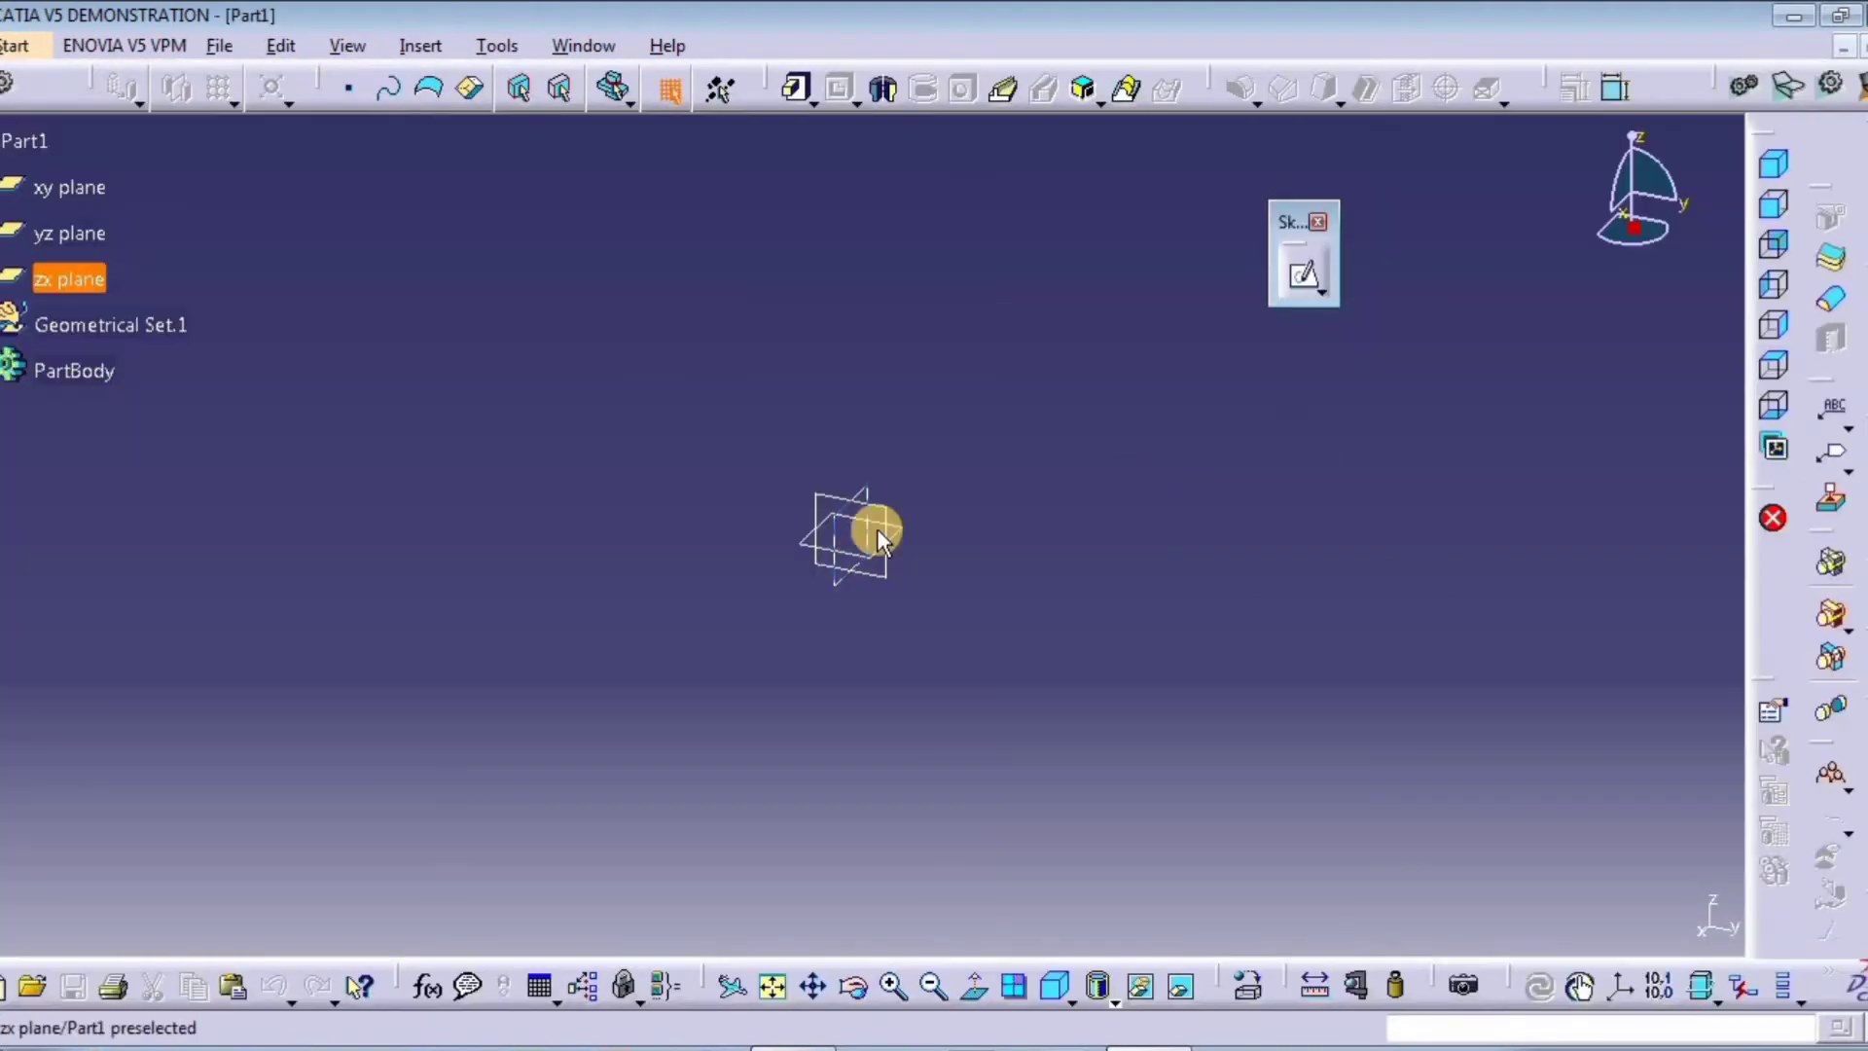
# Step: Open a sketch on the yz plane and draw a rectangle to the upper left of the origin
pyautogui.click(886, 532)
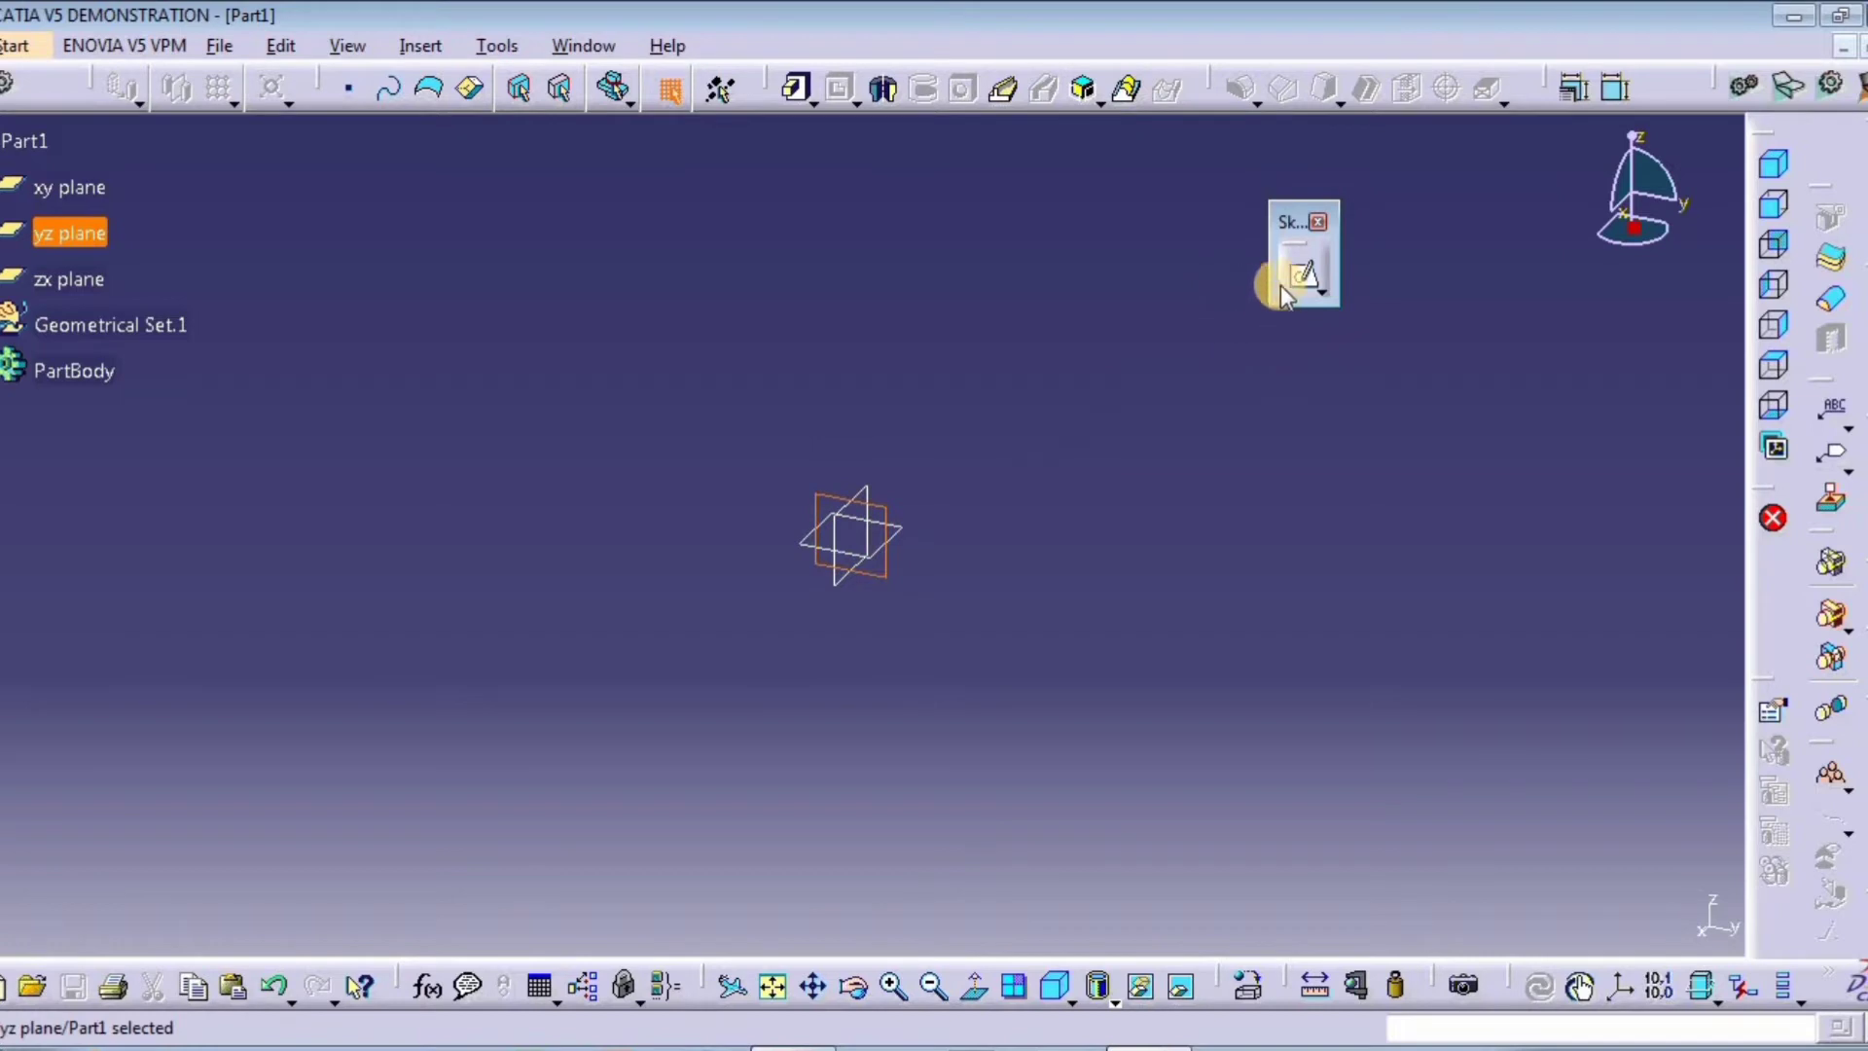
pyautogui.click(1304, 277)
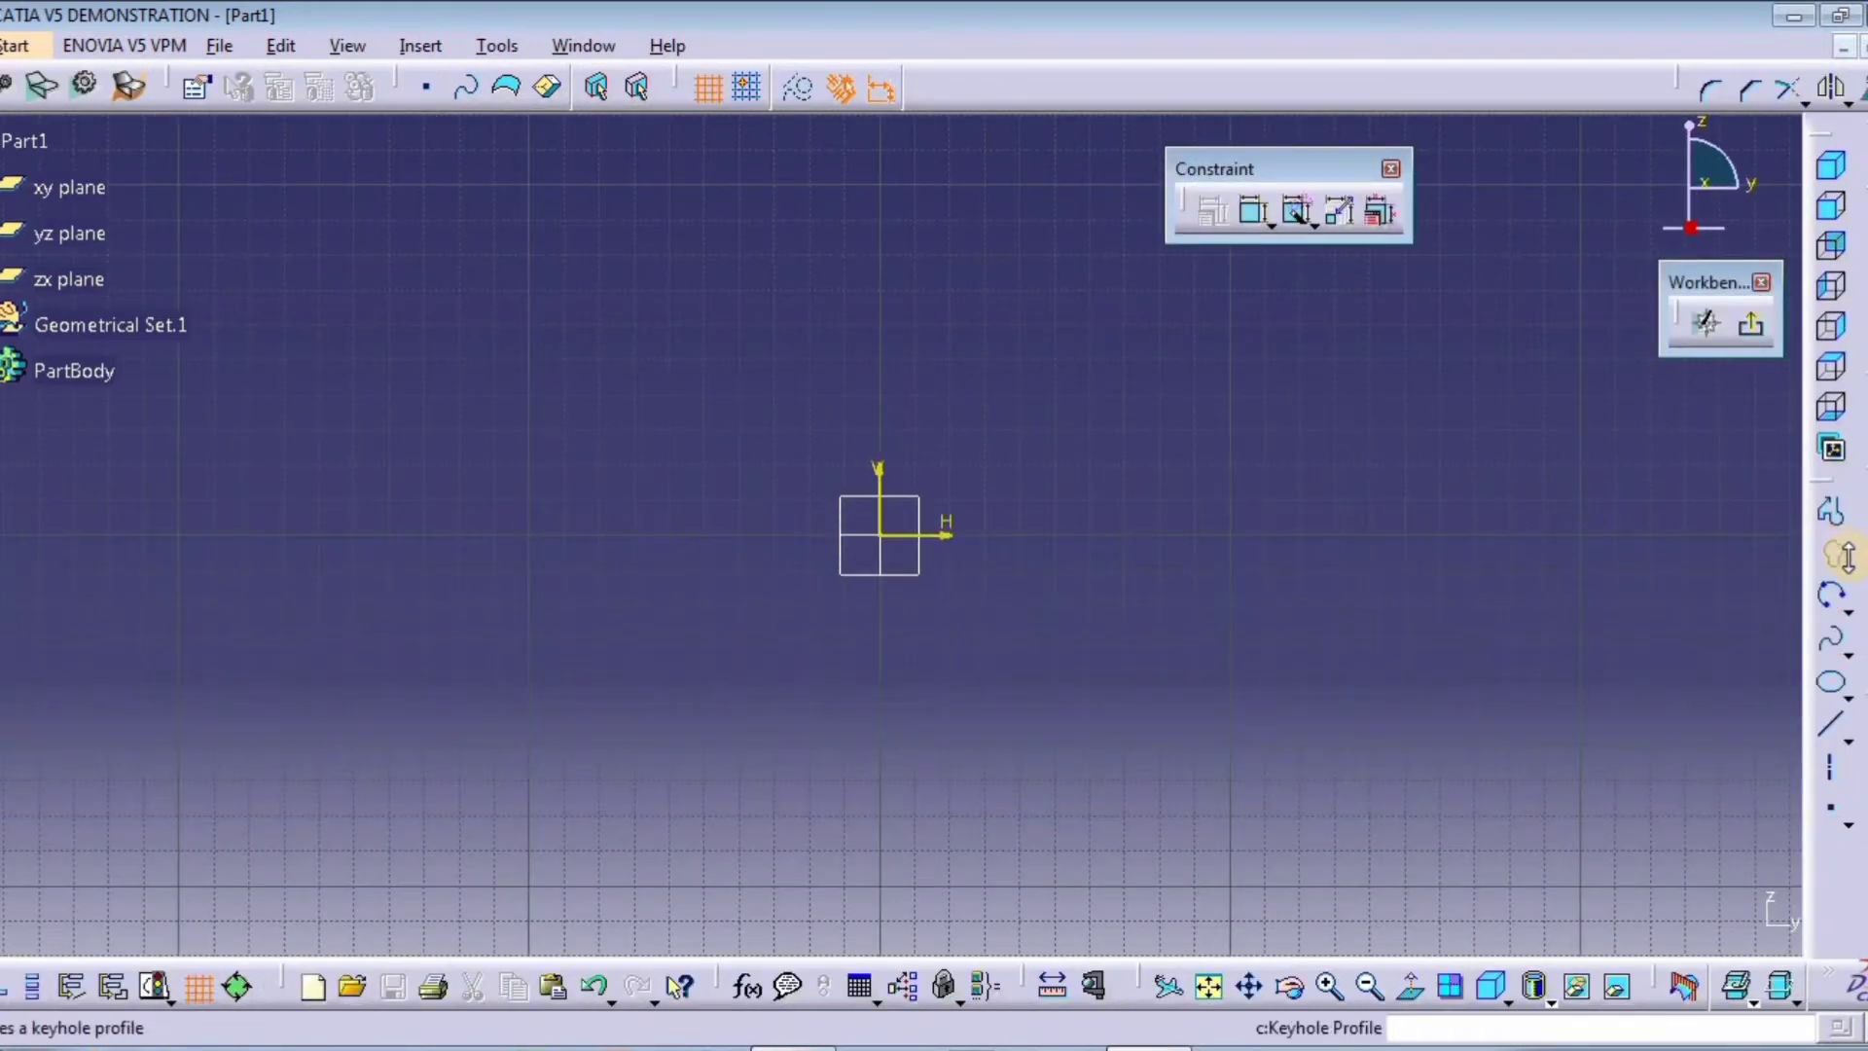
pyautogui.click(1847, 568)
pyautogui.click(1415, 581)
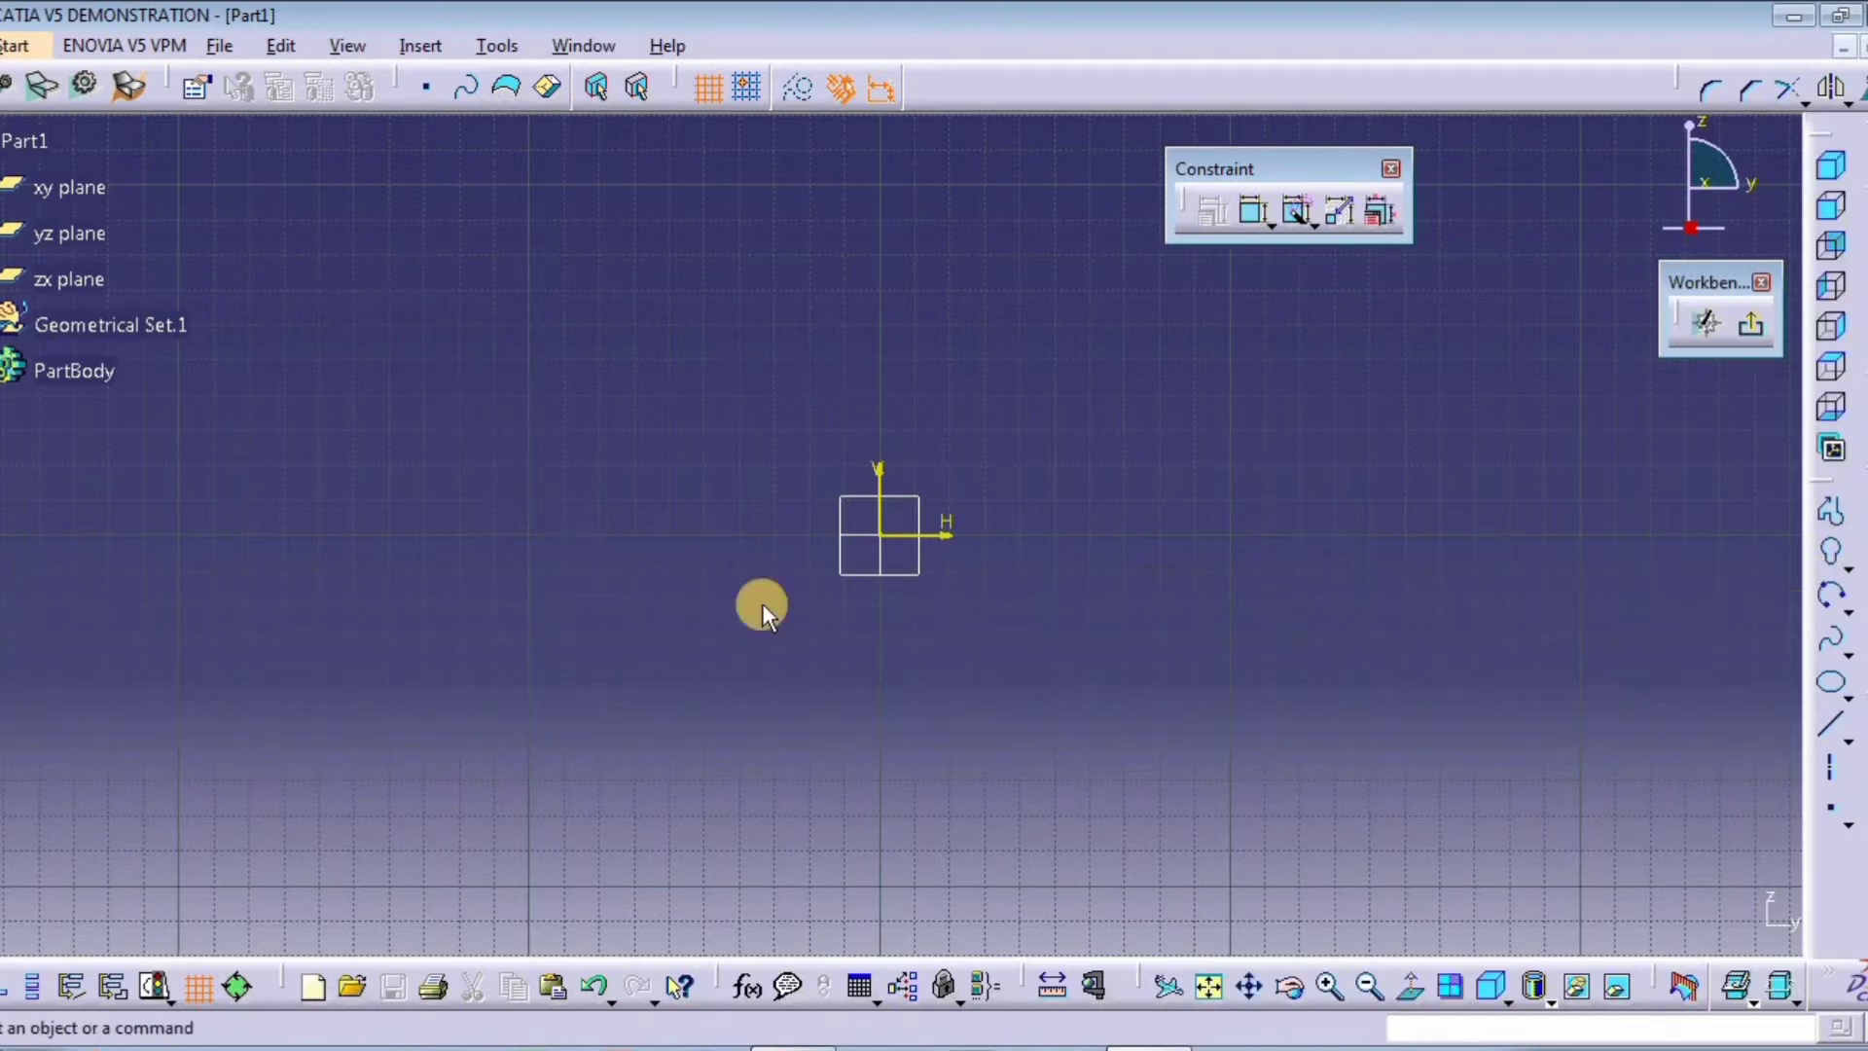
pyautogui.click(1848, 569)
pyautogui.click(1563, 593)
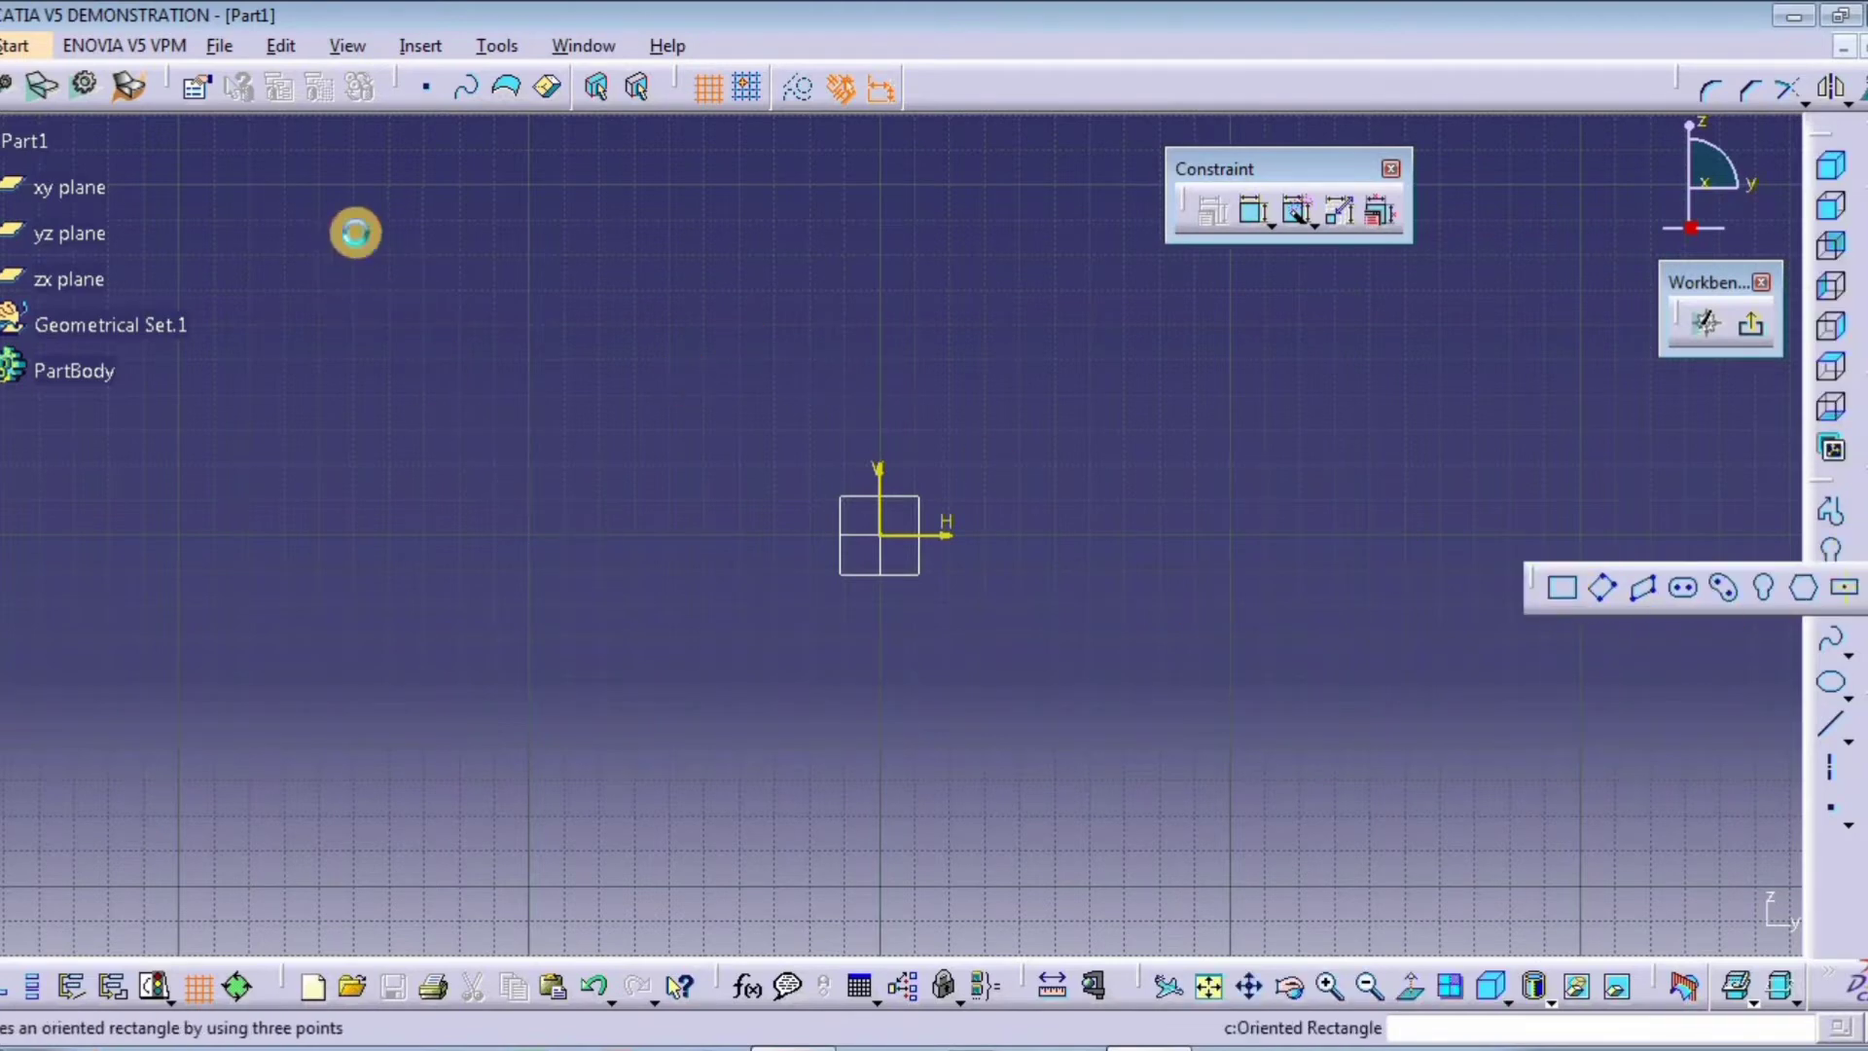
pyautogui.click(356, 231)
pyautogui.click(650, 503)
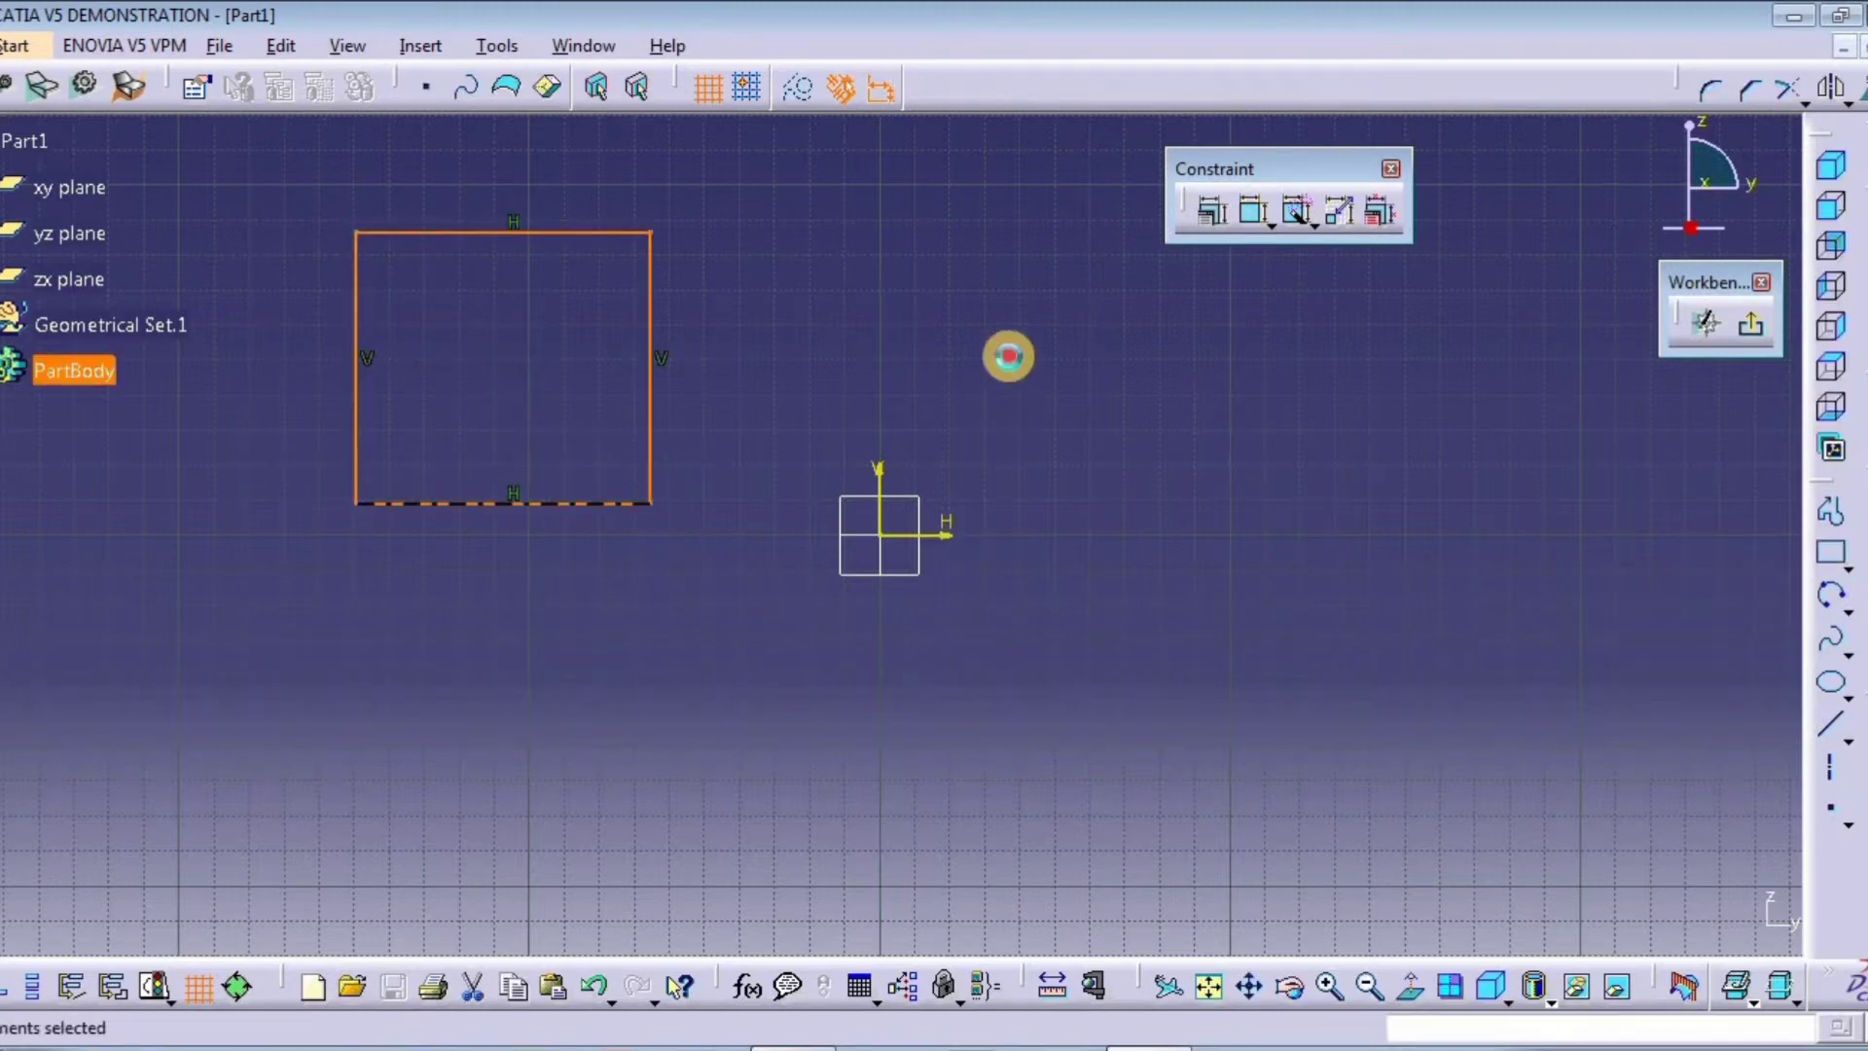
pyautogui.click(1107, 360)
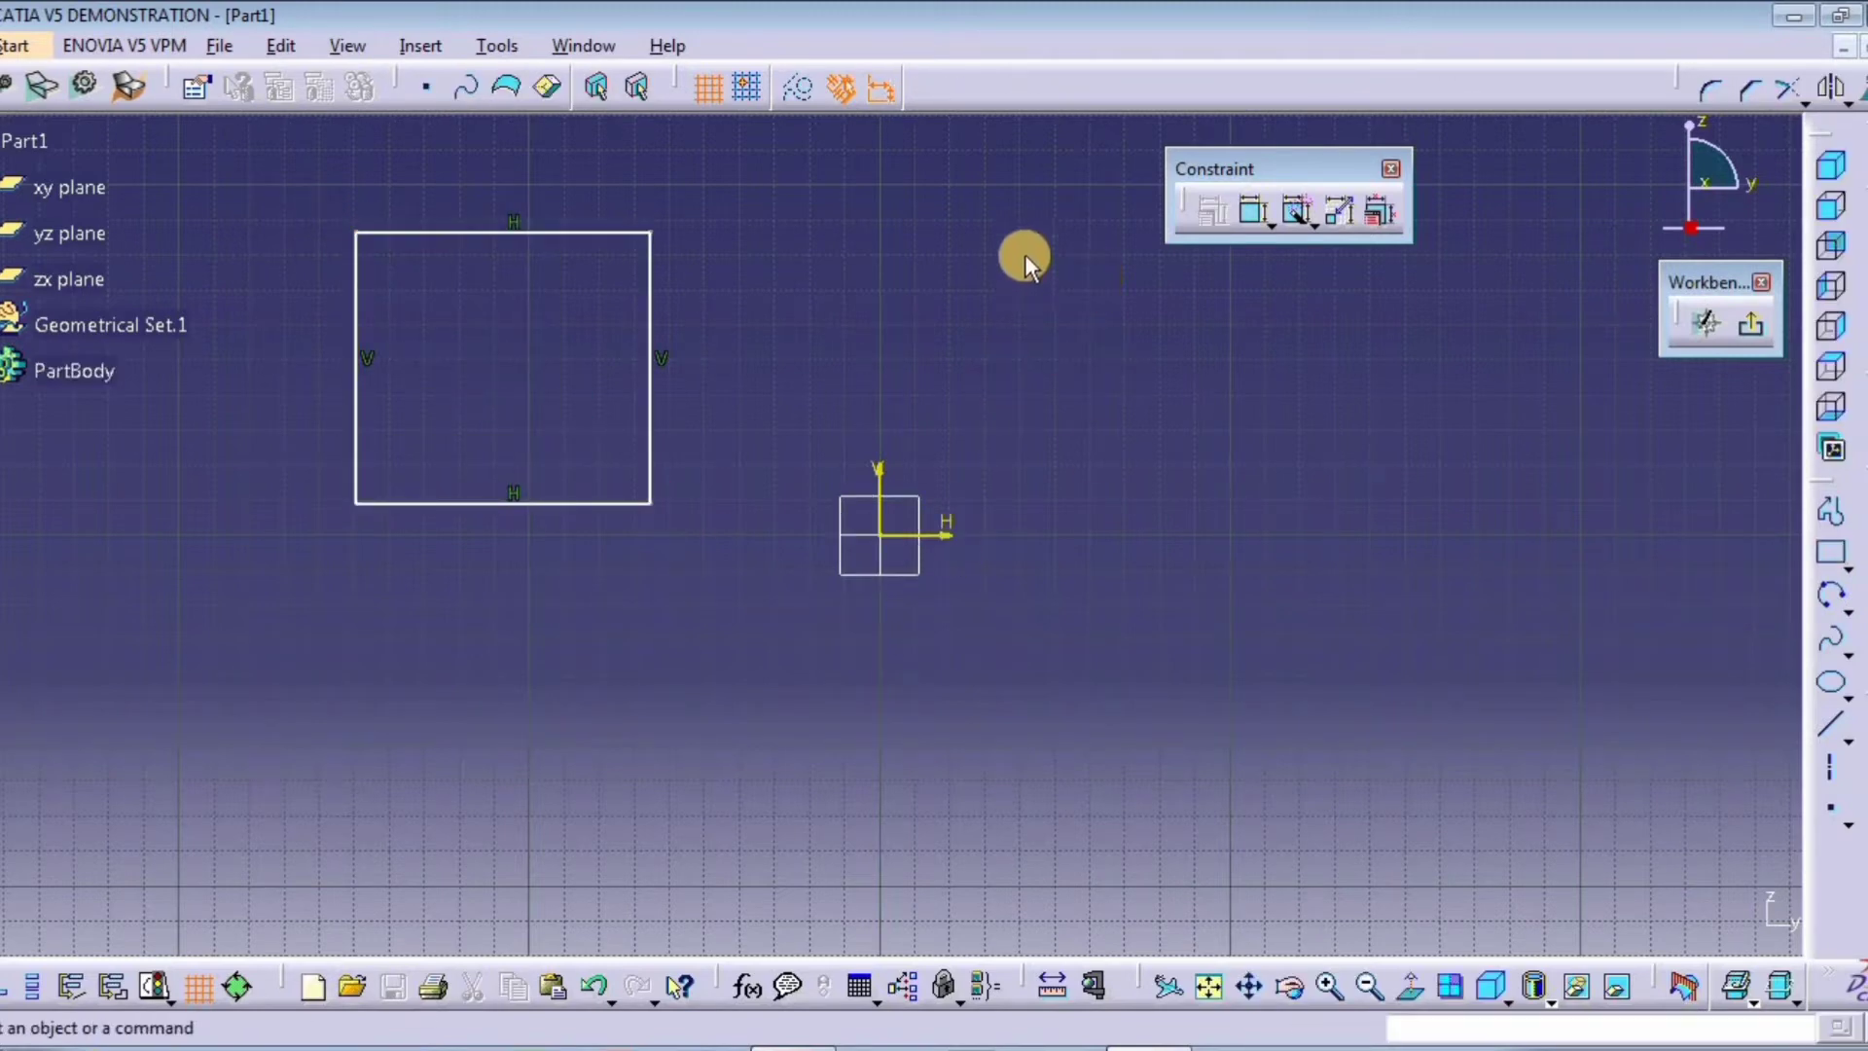
# Step: Reshape the rectangle to about 96 mm wide by moving its edges, and dimension the length of its bottom edge
pyautogui.moveTo(654, 484)
pyautogui.mouseDown()
pyautogui.moveTo(883, 492)
pyautogui.moveTo(693, 362)
pyautogui.moveTo(638, 546)
pyautogui.moveTo(651, 587)
pyautogui.moveTo(692, 342)
pyautogui.moveTo(662, 311)
pyautogui.mouseUp()
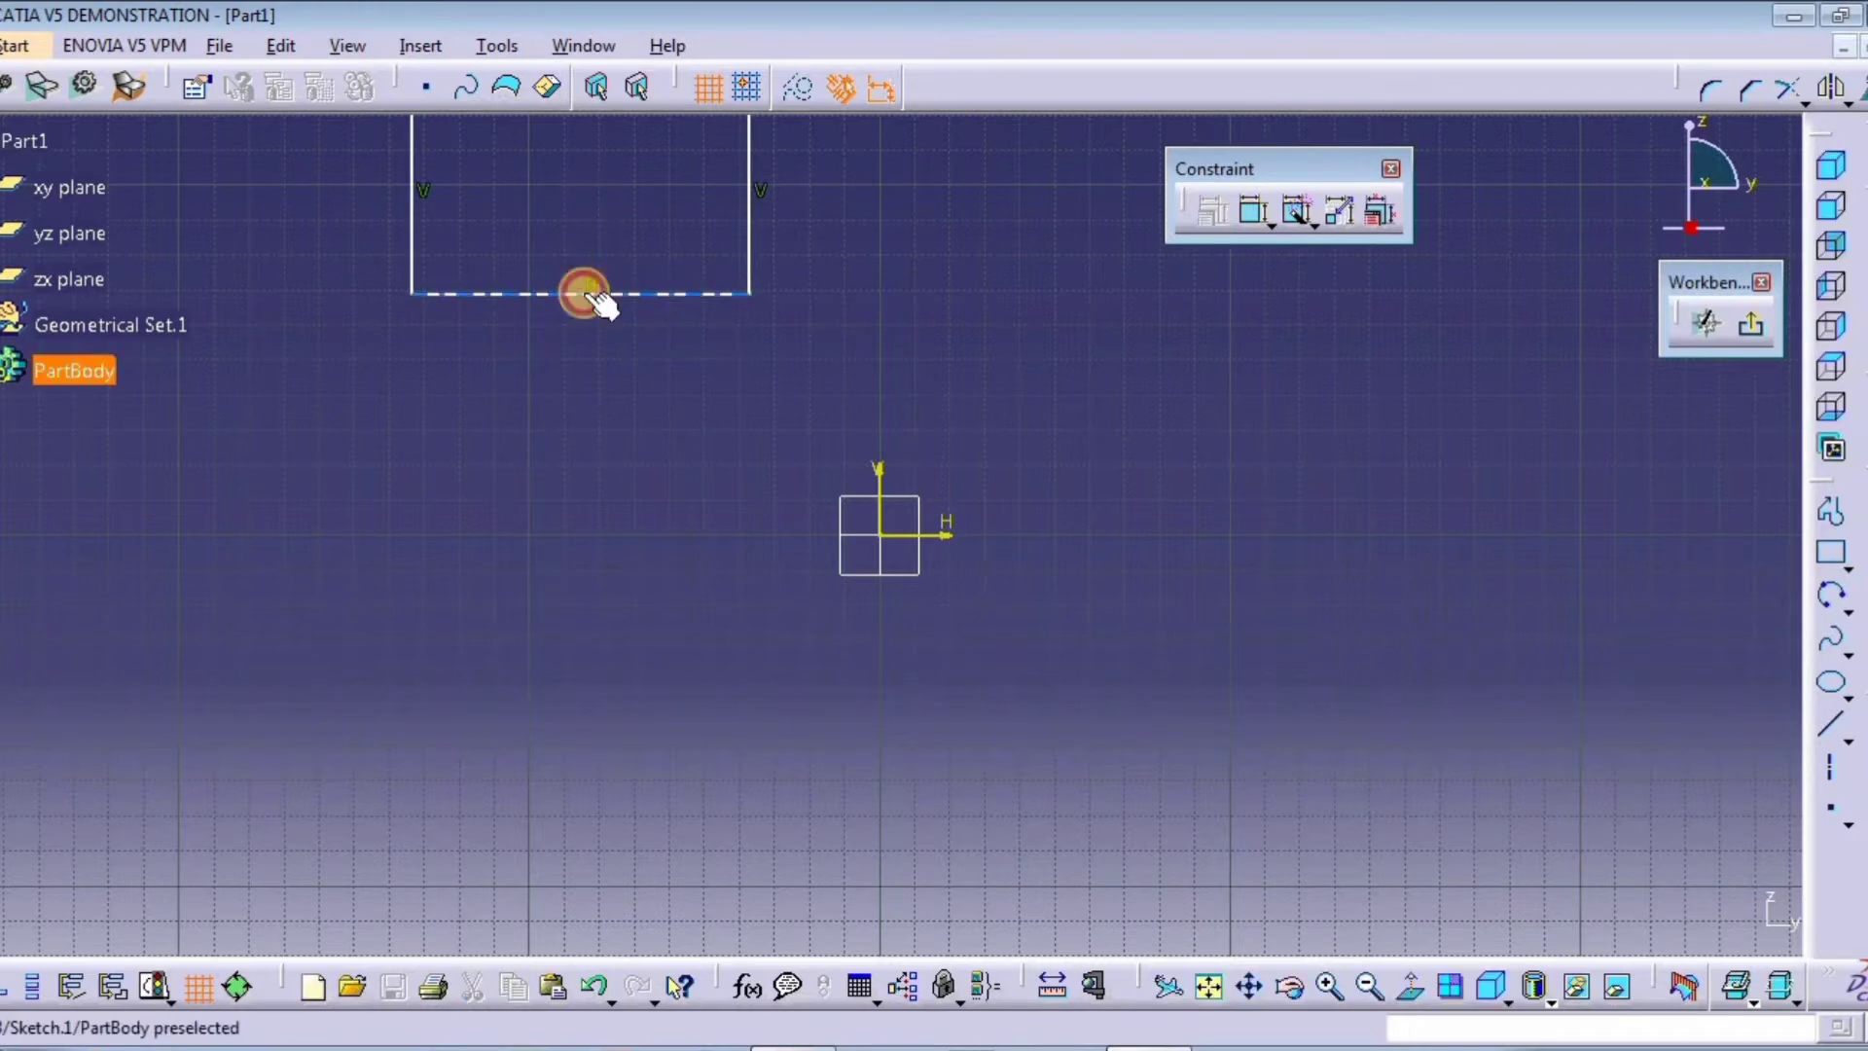
pyautogui.moveTo(584, 292)
pyautogui.mouseDown(button='middle')
pyautogui.moveTo(542, 484)
pyautogui.moveTo(564, 551)
pyautogui.mouseUp(button='middle')
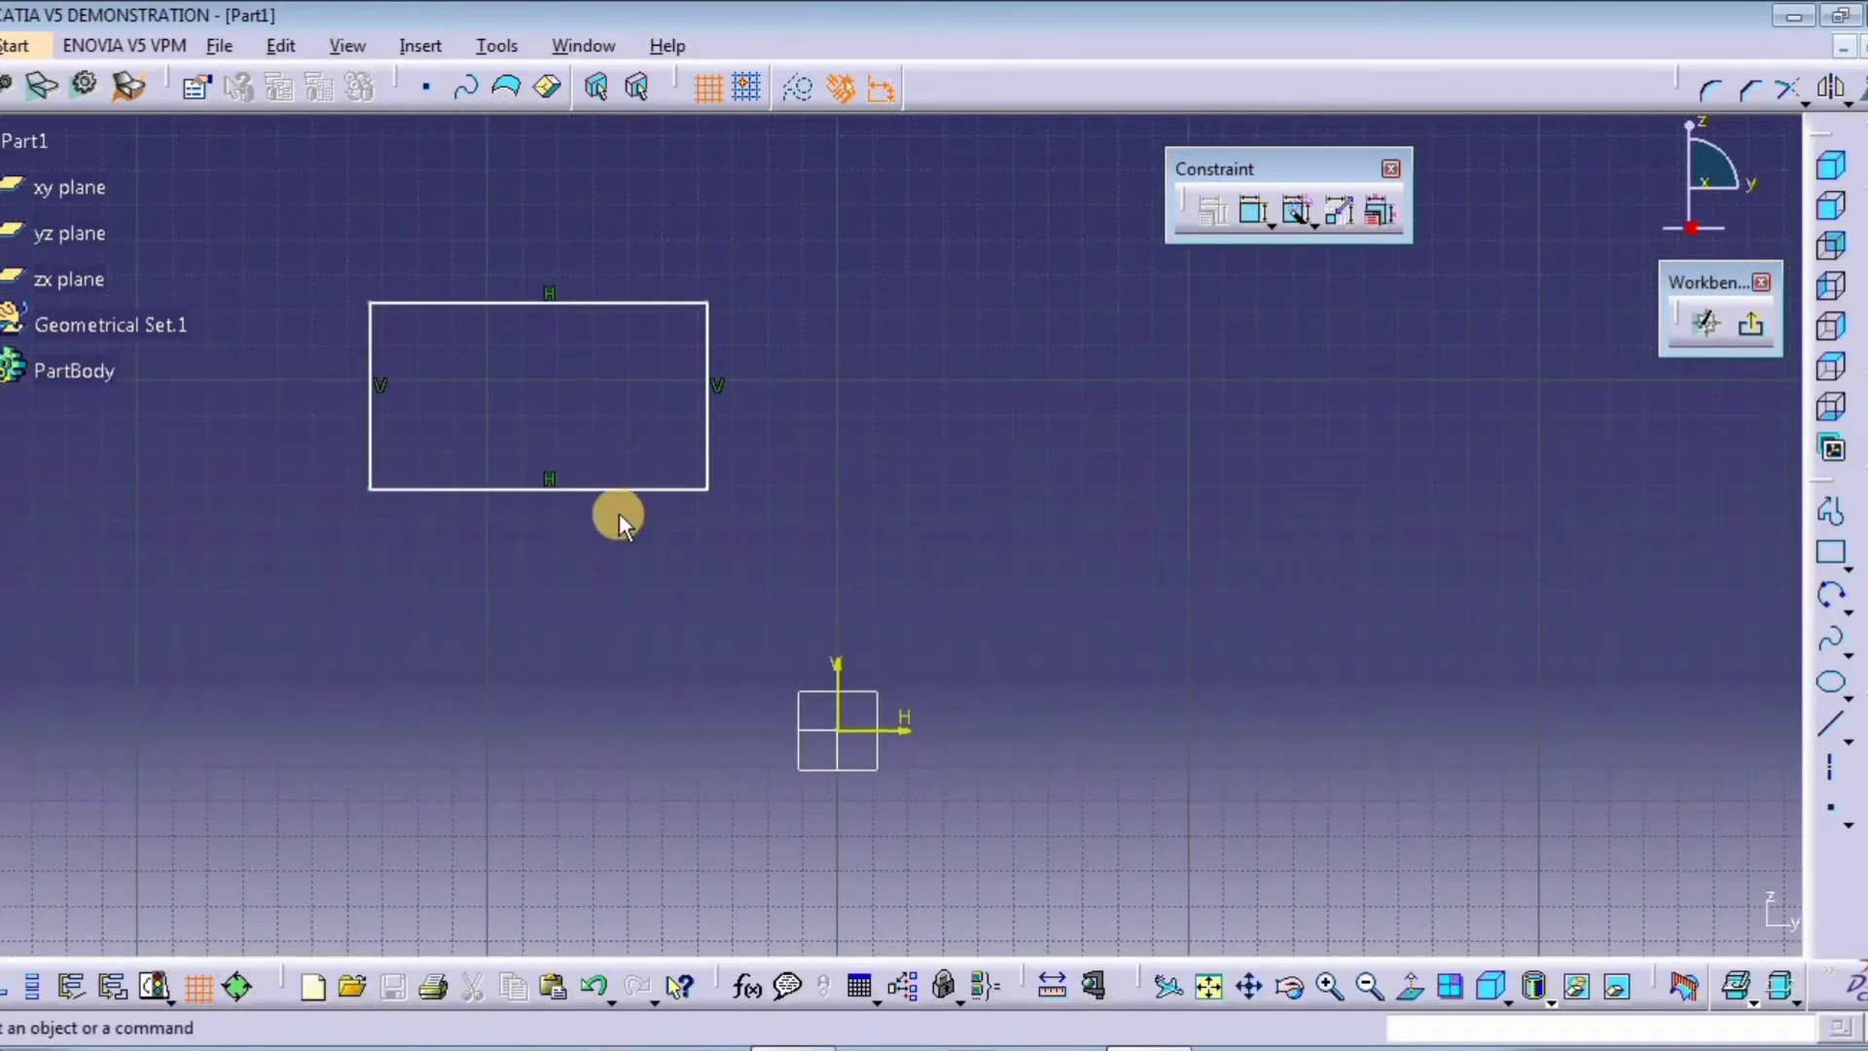
pyautogui.click(1256, 211)
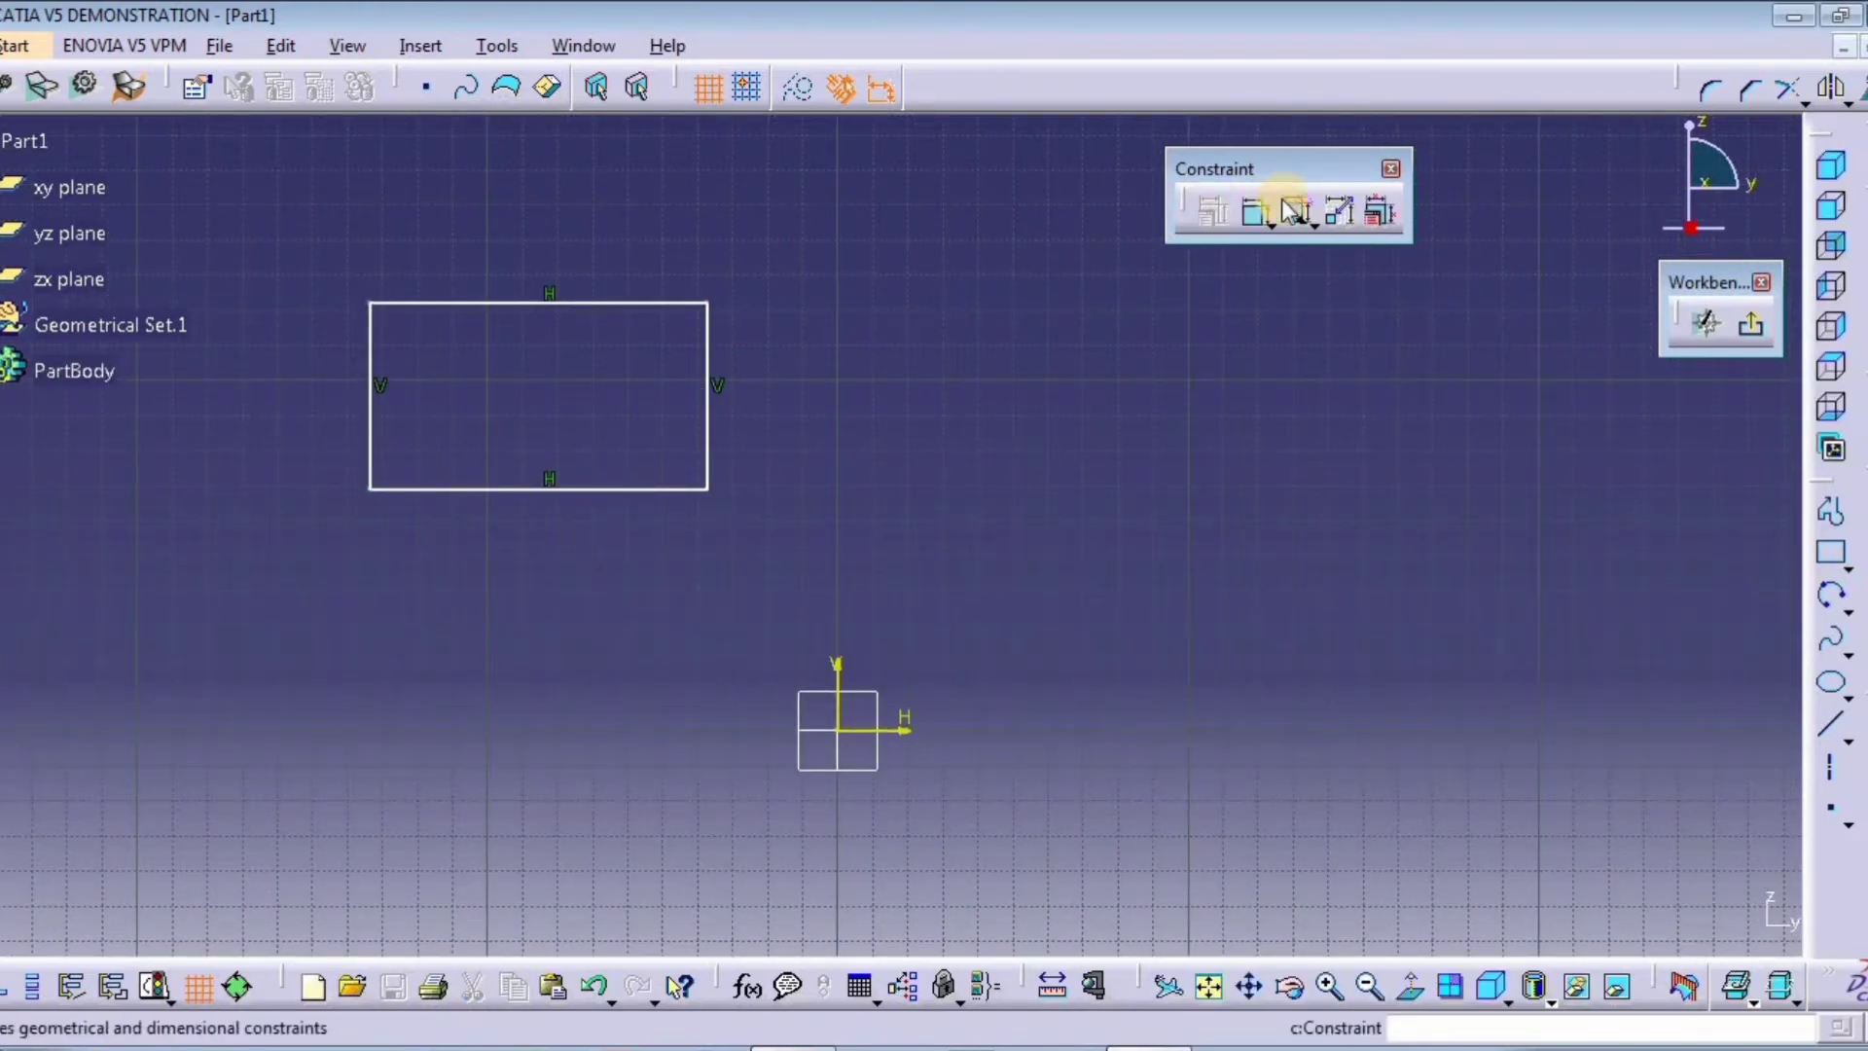
pyautogui.click(653, 490)
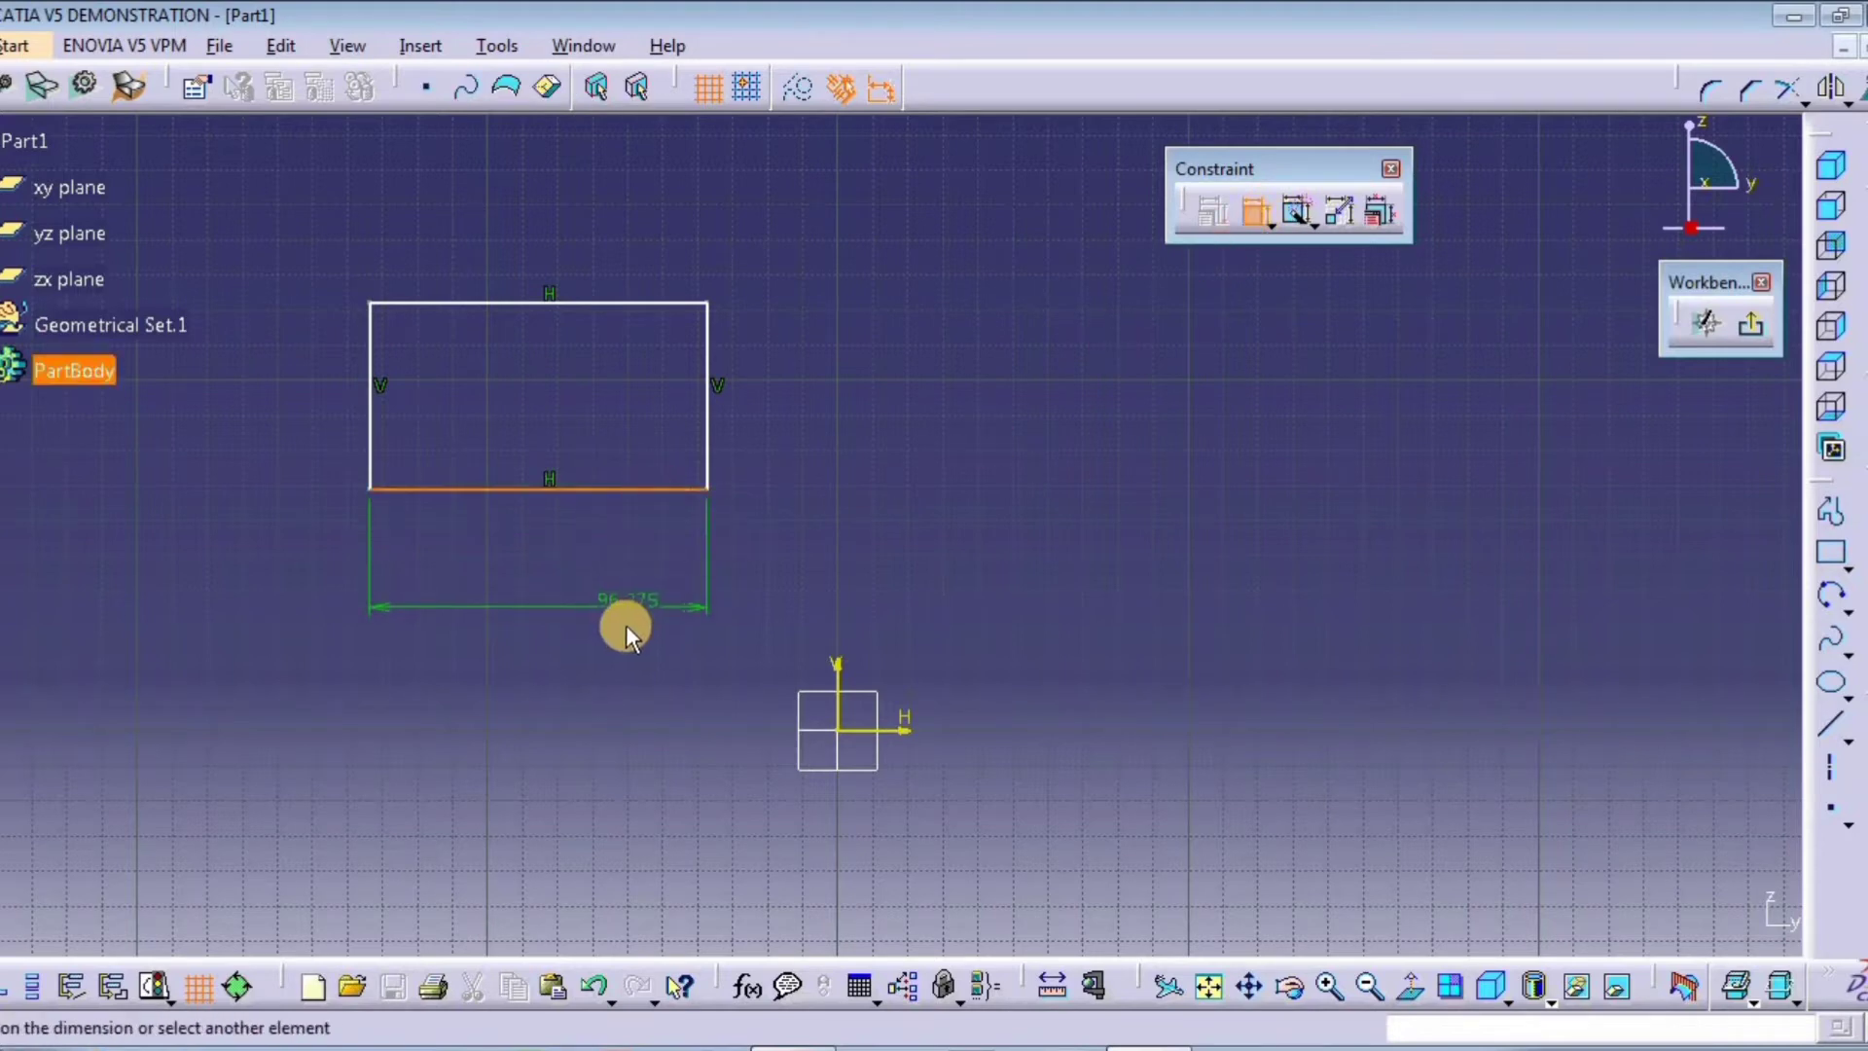
pyautogui.click(623, 593)
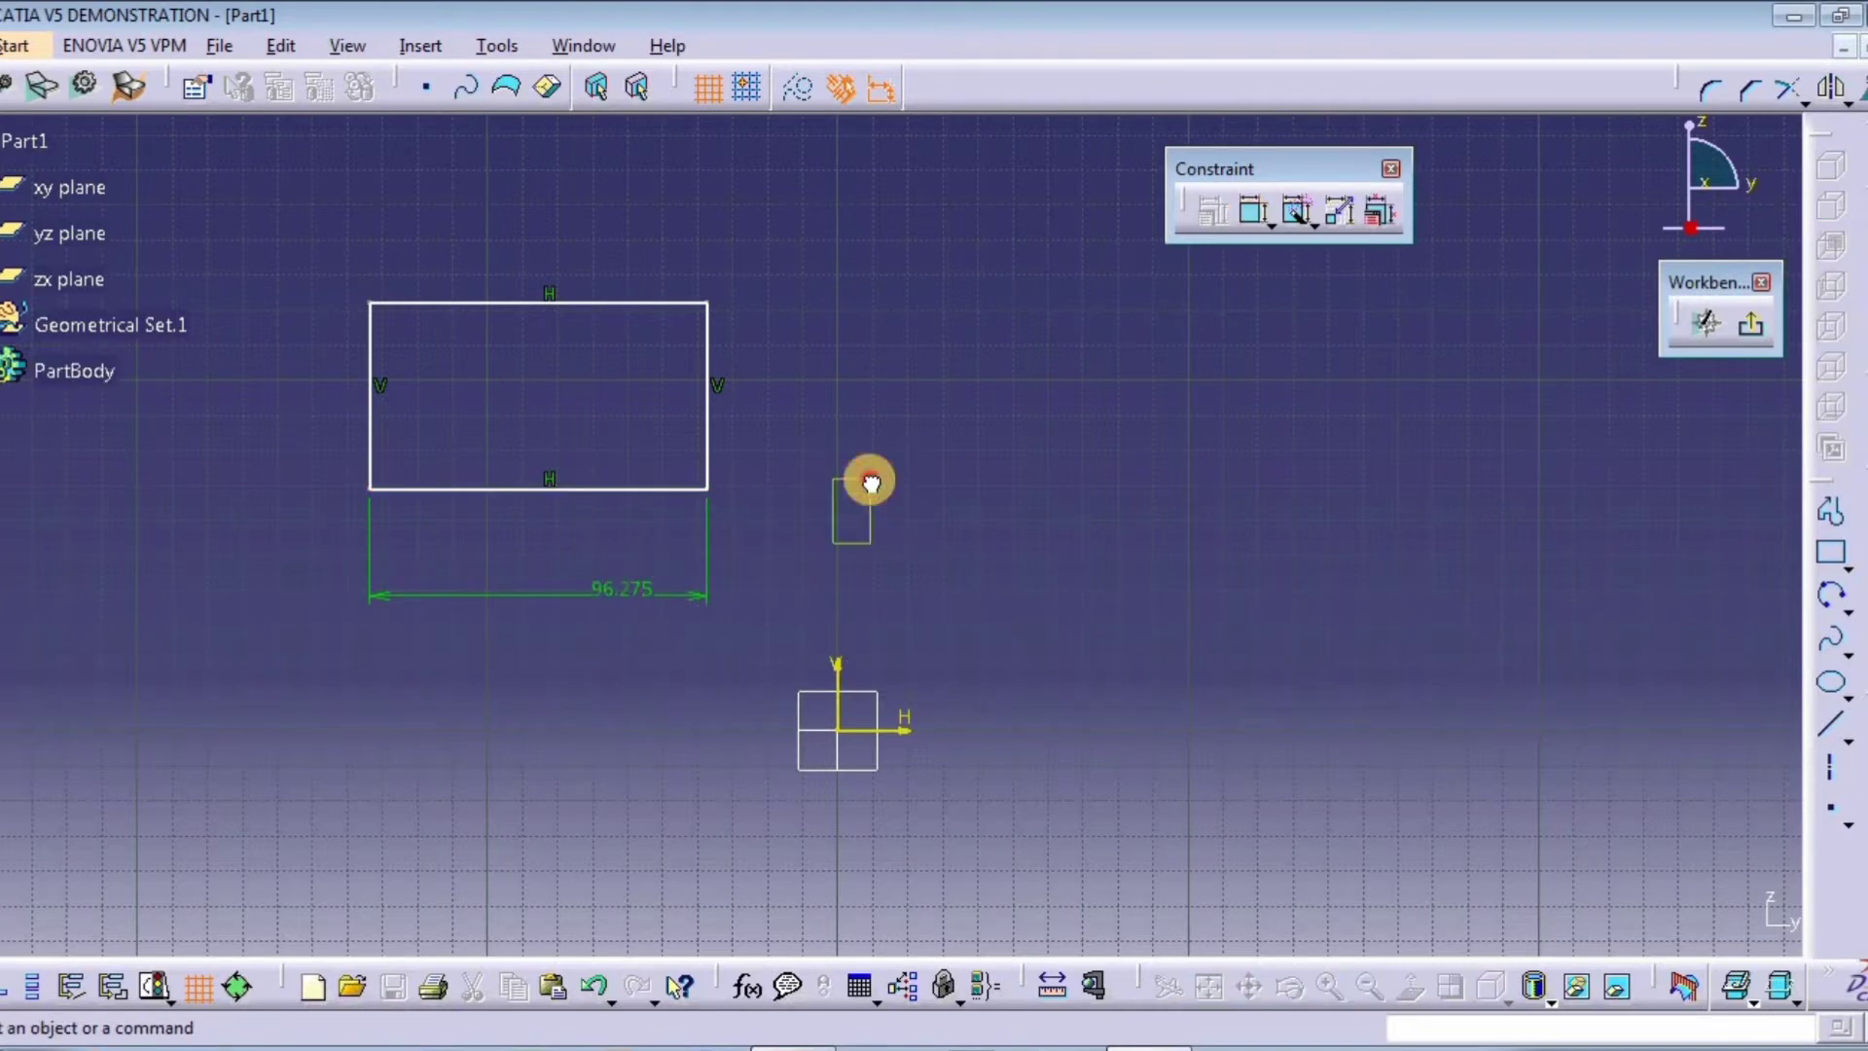
# Step: Move the dimensioned rectangle's edges in the sketch to test how the length constraint restricts it
pyautogui.moveTo(660, 522); pyautogui.dragTo(685, 395, button='middle')
pyautogui.moveTo(604, 369); pyautogui.dragTo(642, 355)
pyautogui.moveTo(750, 319); pyautogui.dragTo(747, 368)
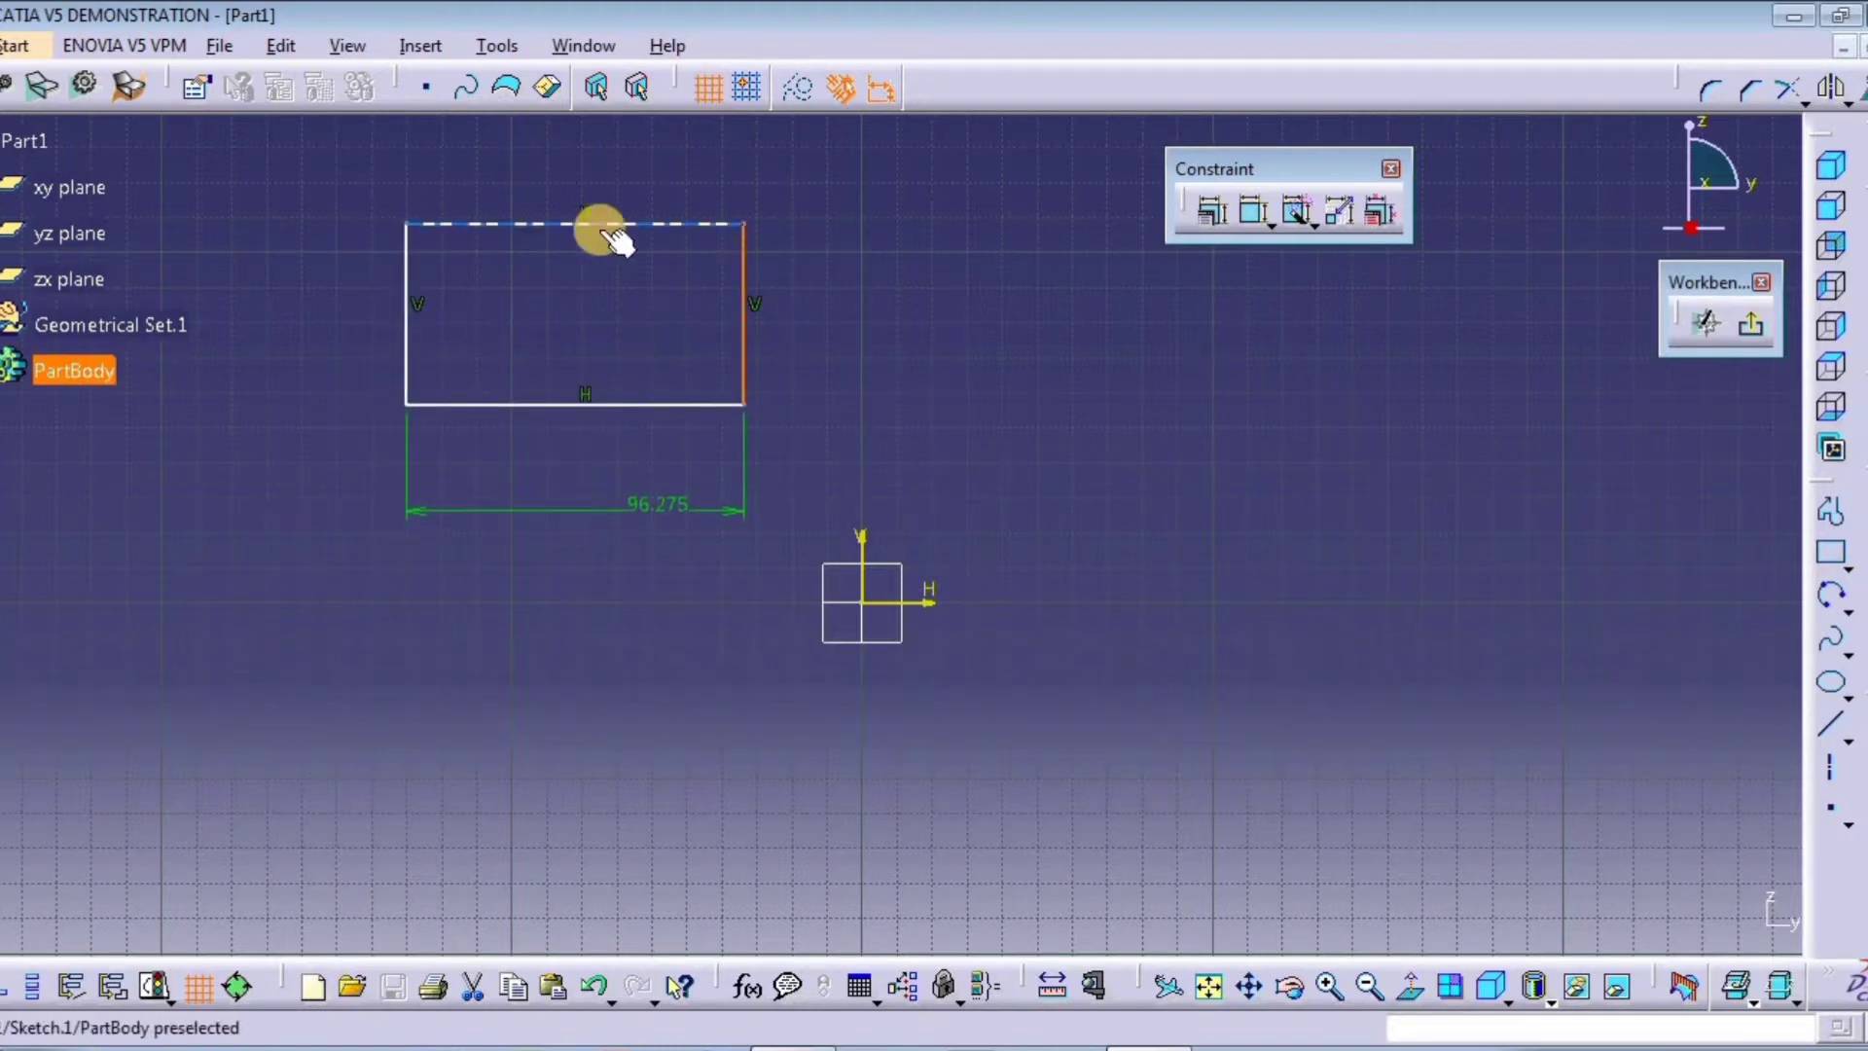
# Step: Set the length dimension of the rectangle's bottom edge to 90 mm
pyautogui.doubleClick(669, 512)
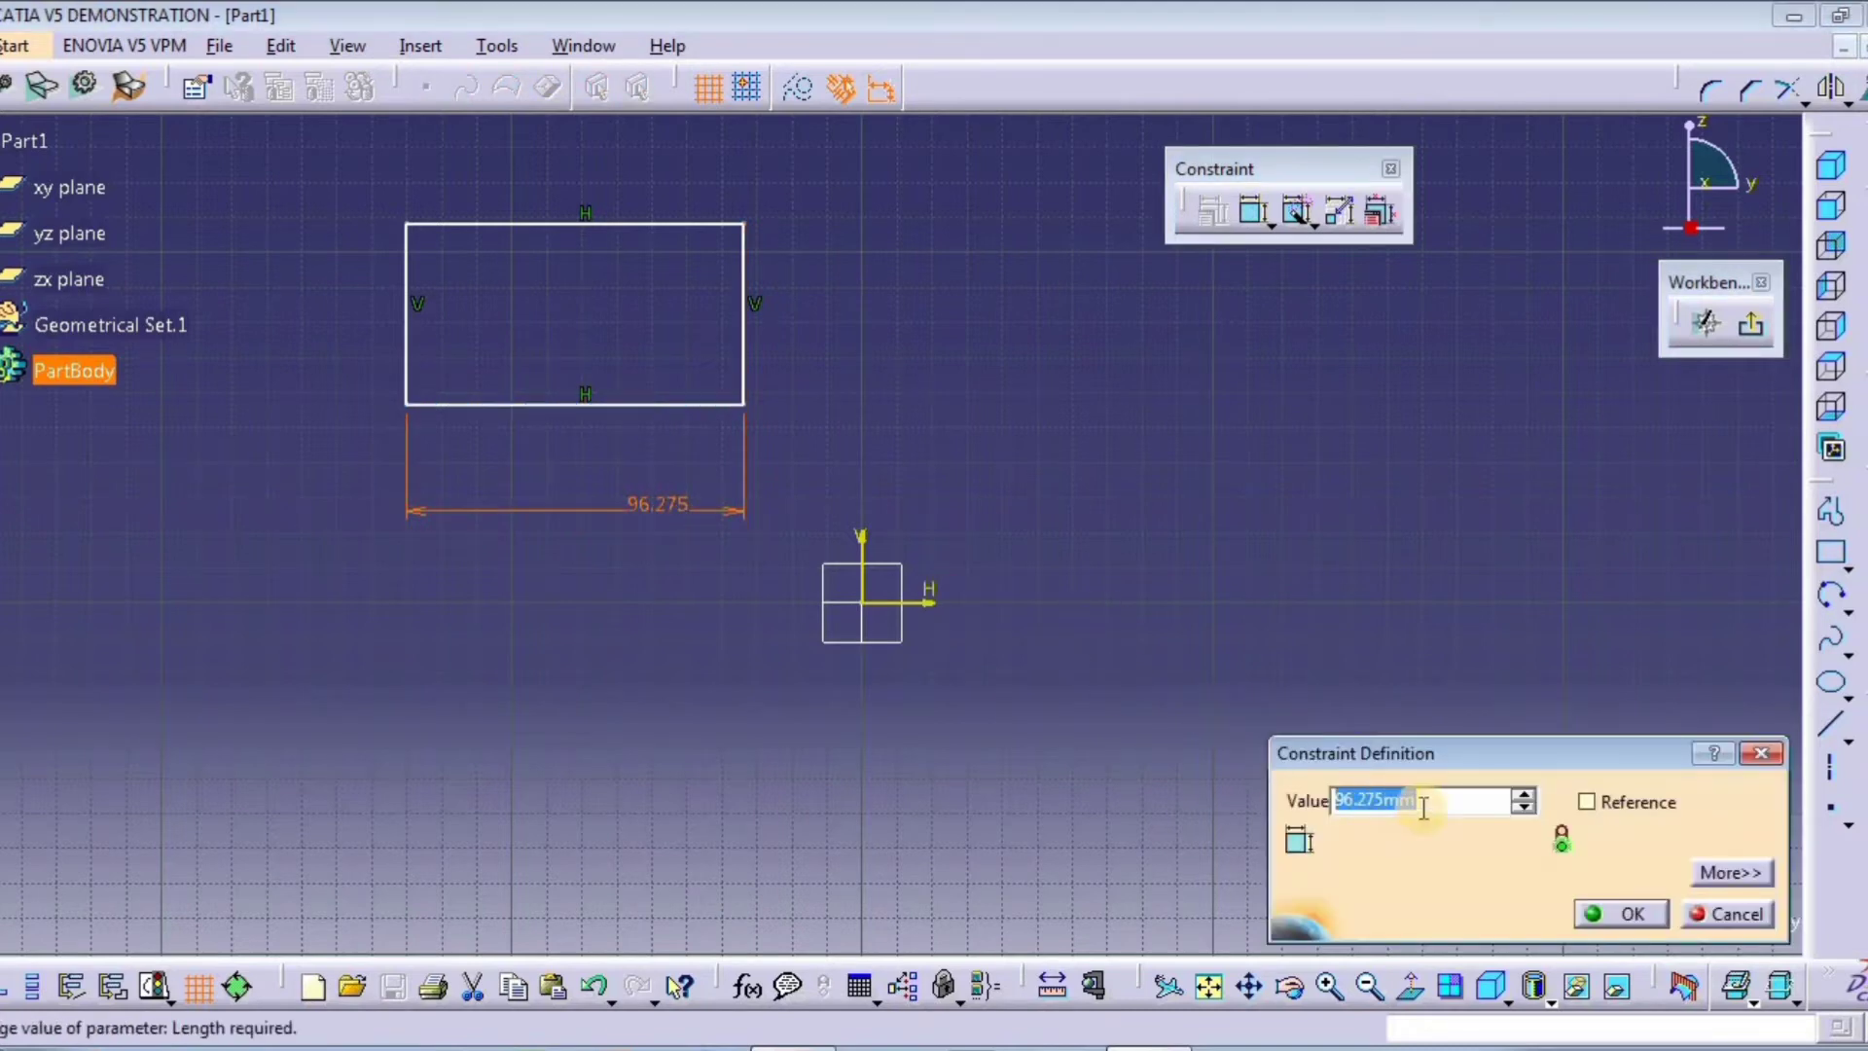
pyautogui.write('90')
pyautogui.press('Return')
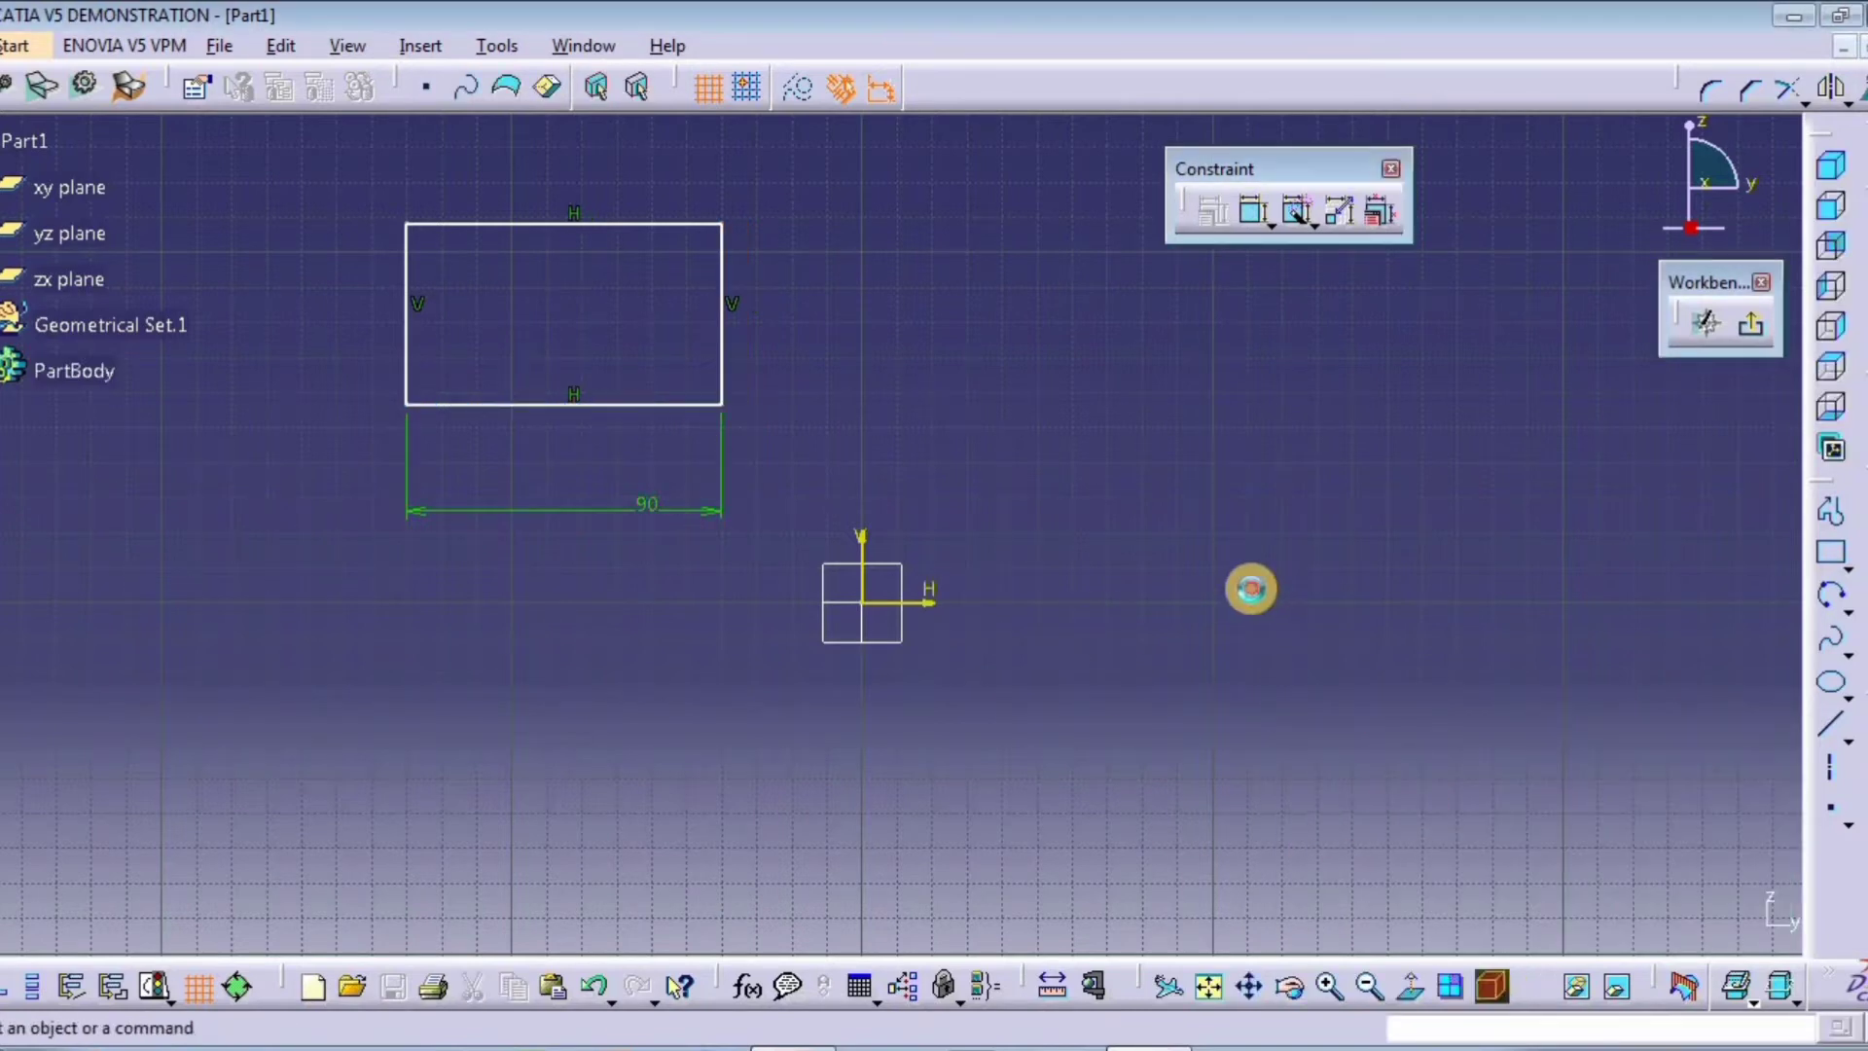
# Step: Shift the 90 mm long rectangle by its right side and increase its height by moving the bottom edge
pyautogui.moveTo(531, 555)
pyautogui.mouseDown(button='middle')
pyautogui.moveTo(575, 567)
pyautogui.moveTo(763, 376)
pyautogui.mouseUp(button='middle')
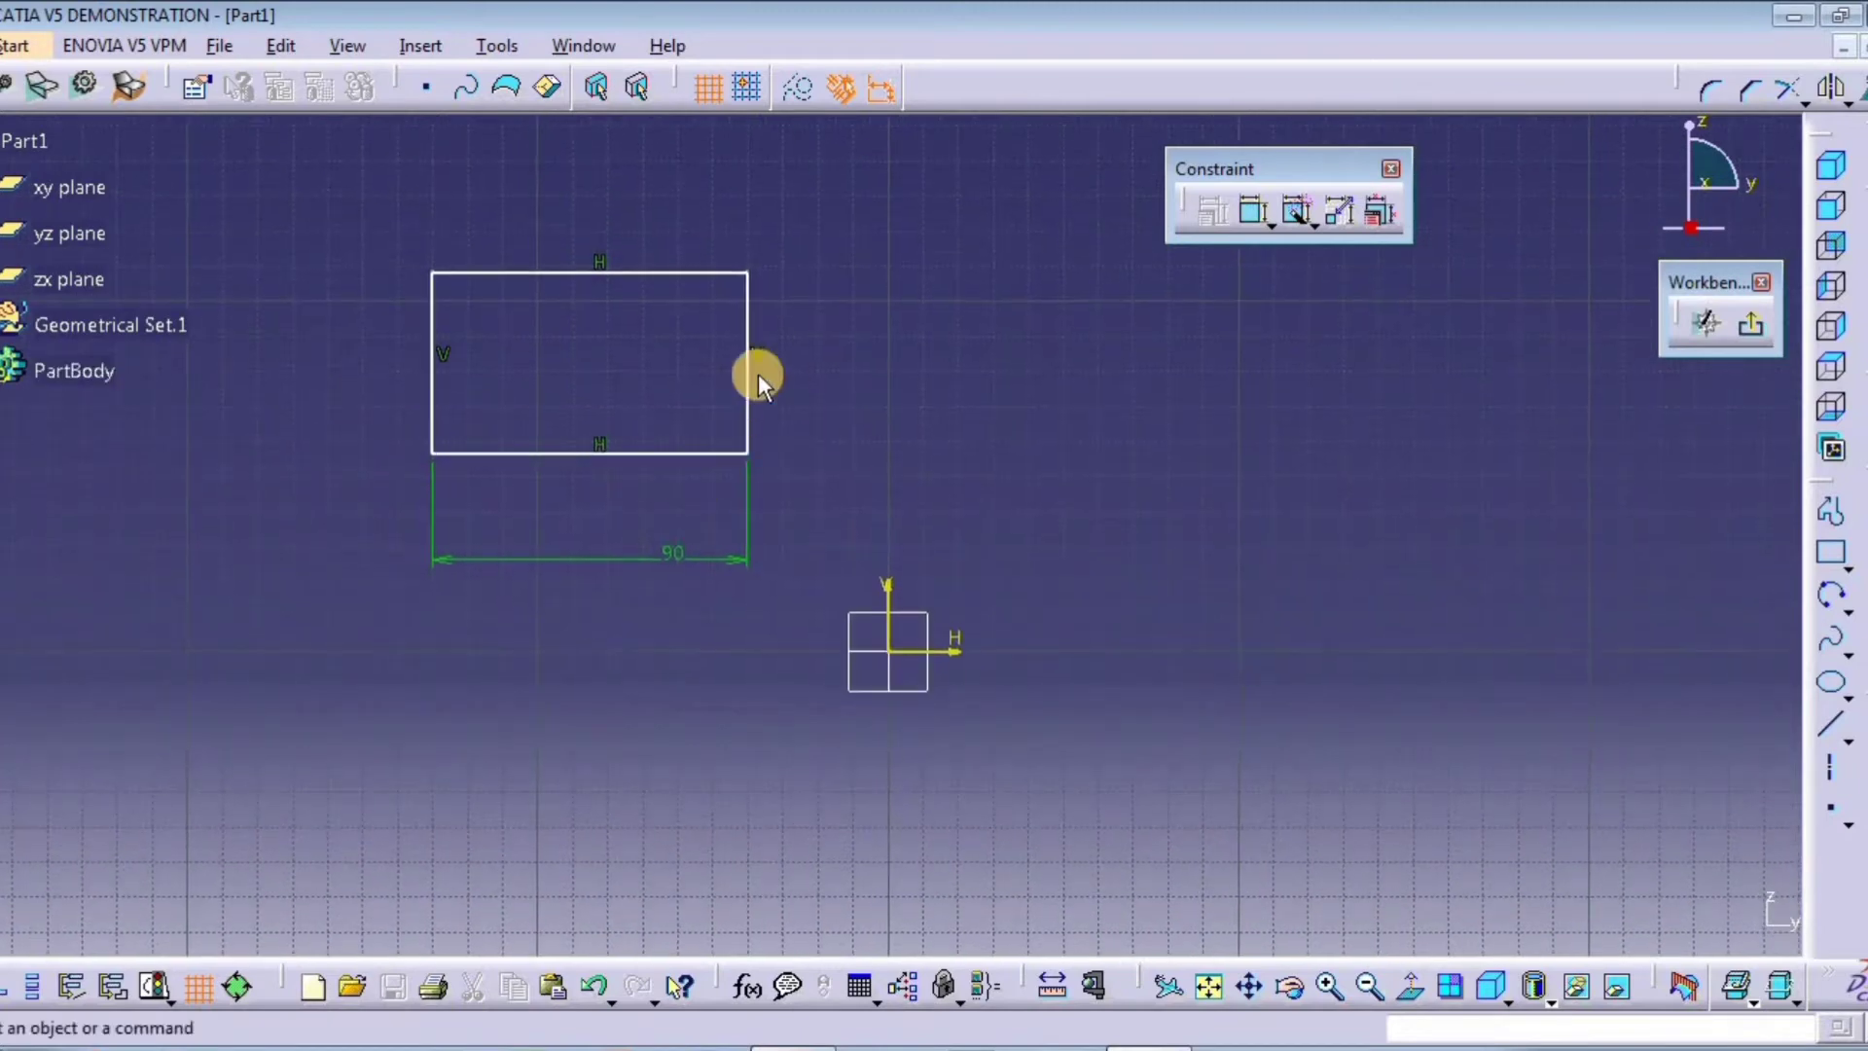
pyautogui.moveTo(755, 399); pyautogui.dragTo(803, 428)
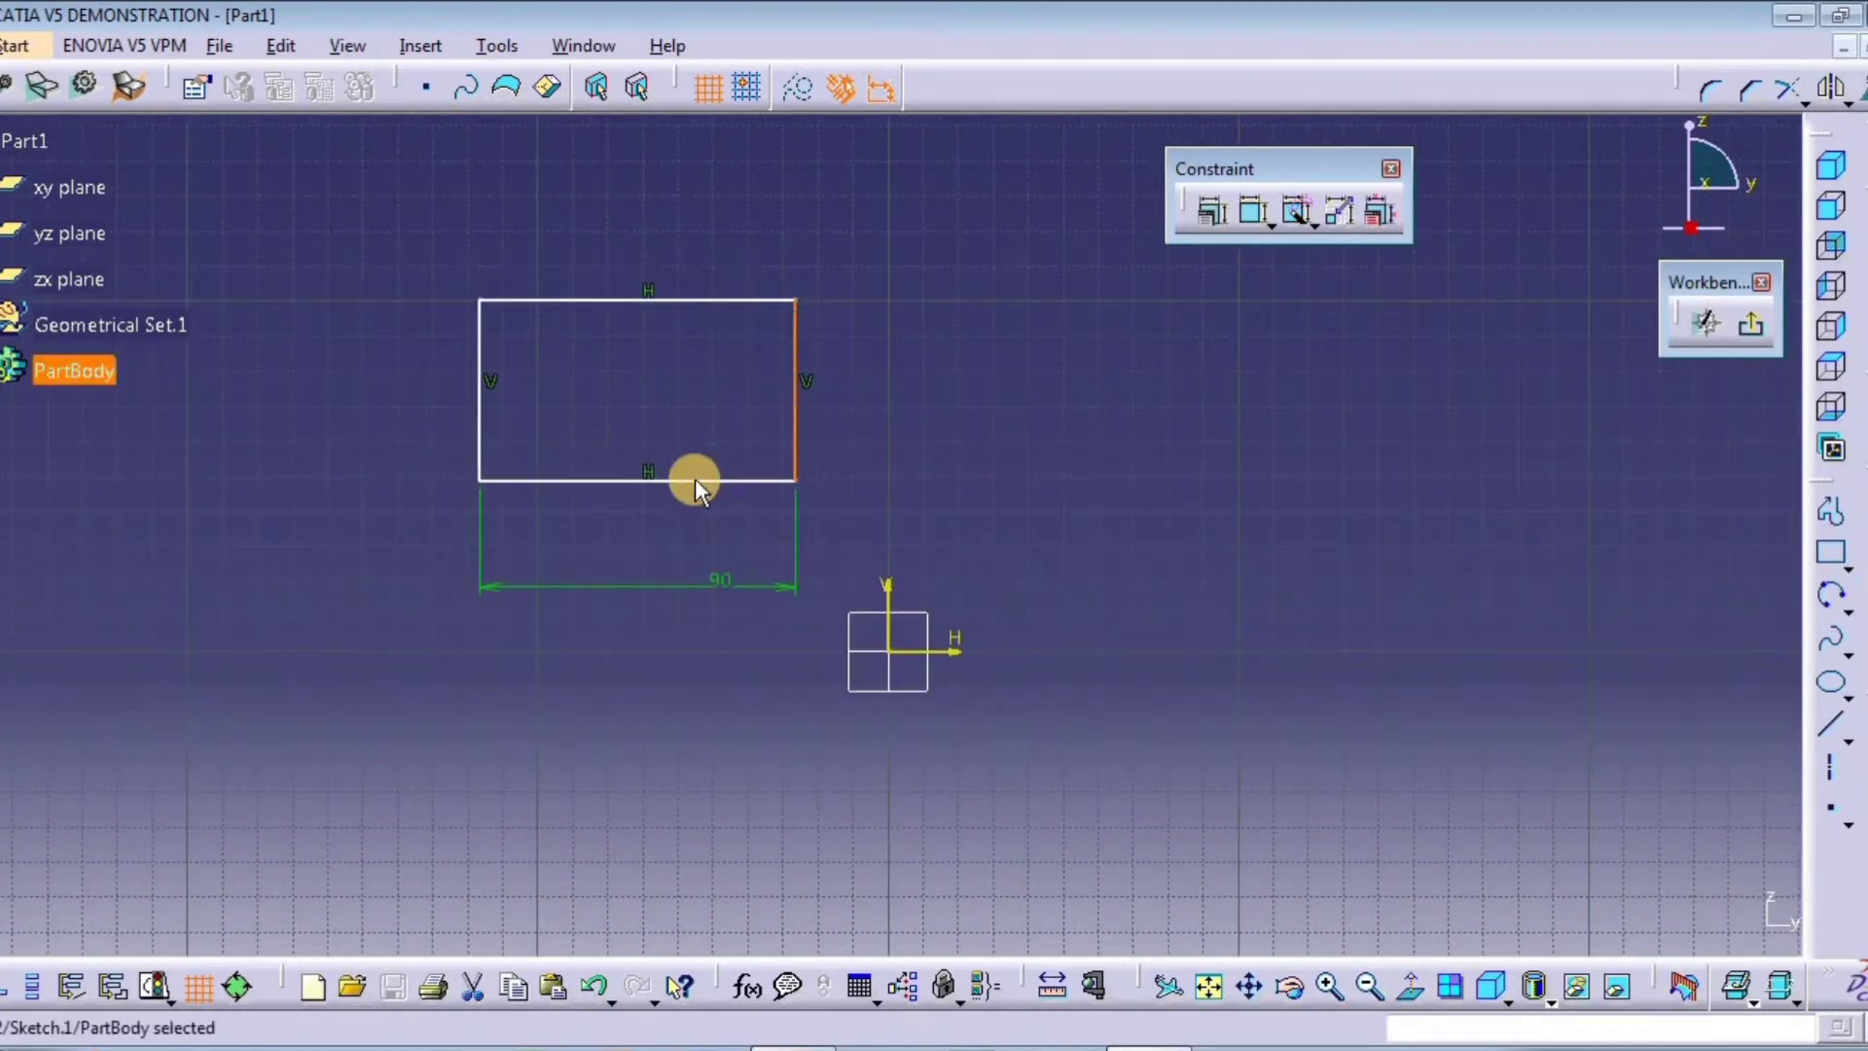
pyautogui.moveTo(710, 487); pyautogui.dragTo(632, 507)
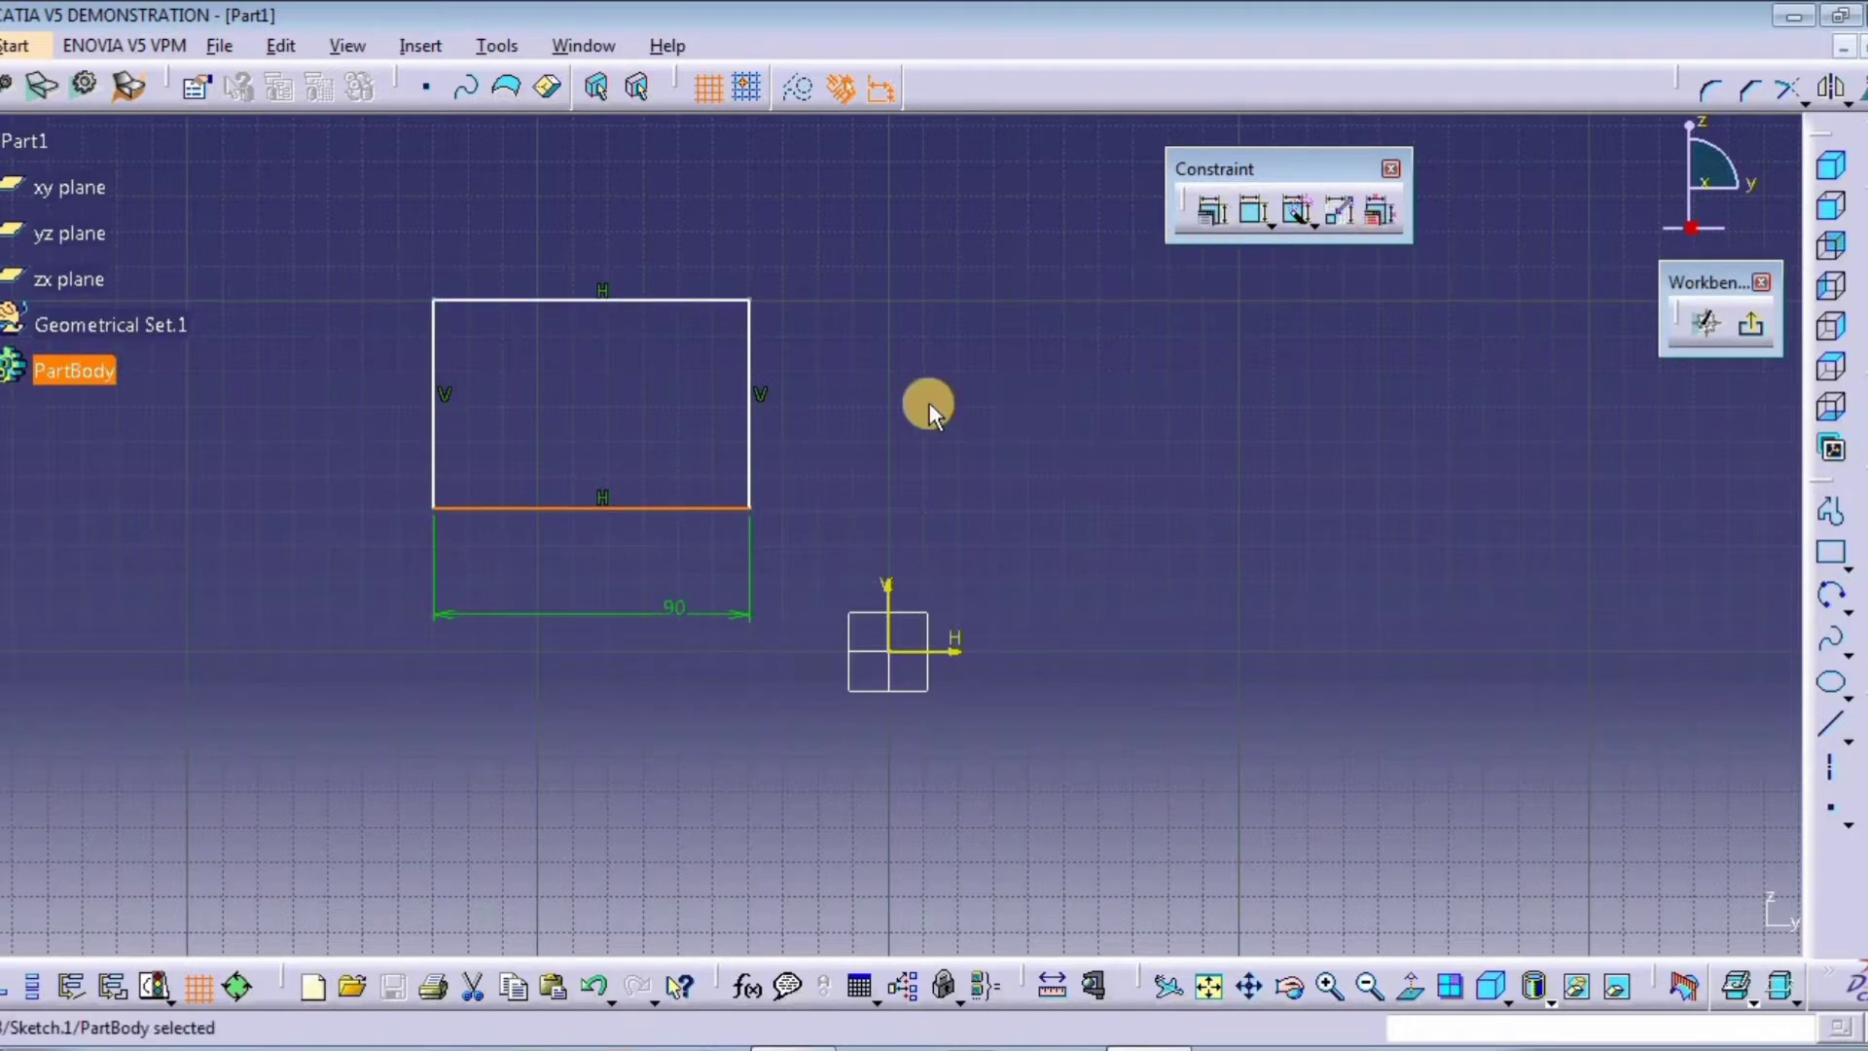
# Step: Dimension the length of the rectangle's right edge, placing the dimension beside that edge
pyautogui.click(1254, 208)
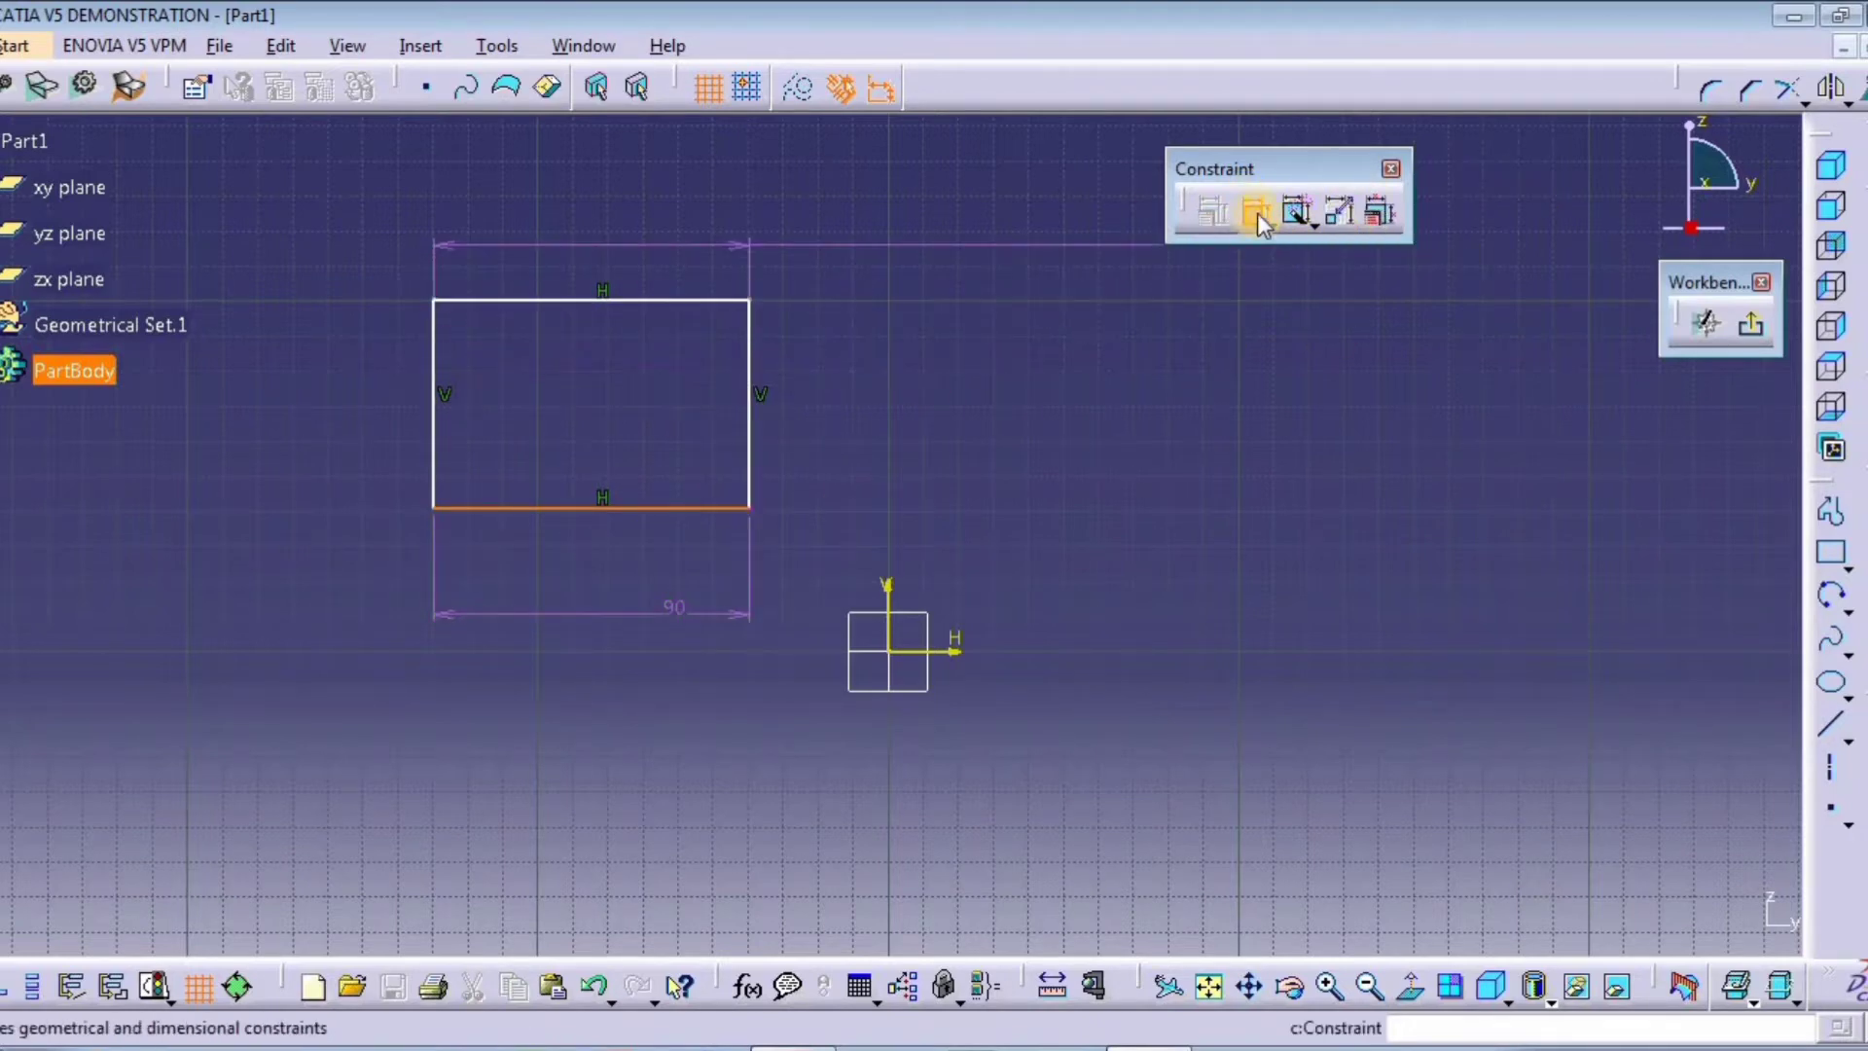
pyautogui.click(1259, 208)
pyautogui.click(1086, 334)
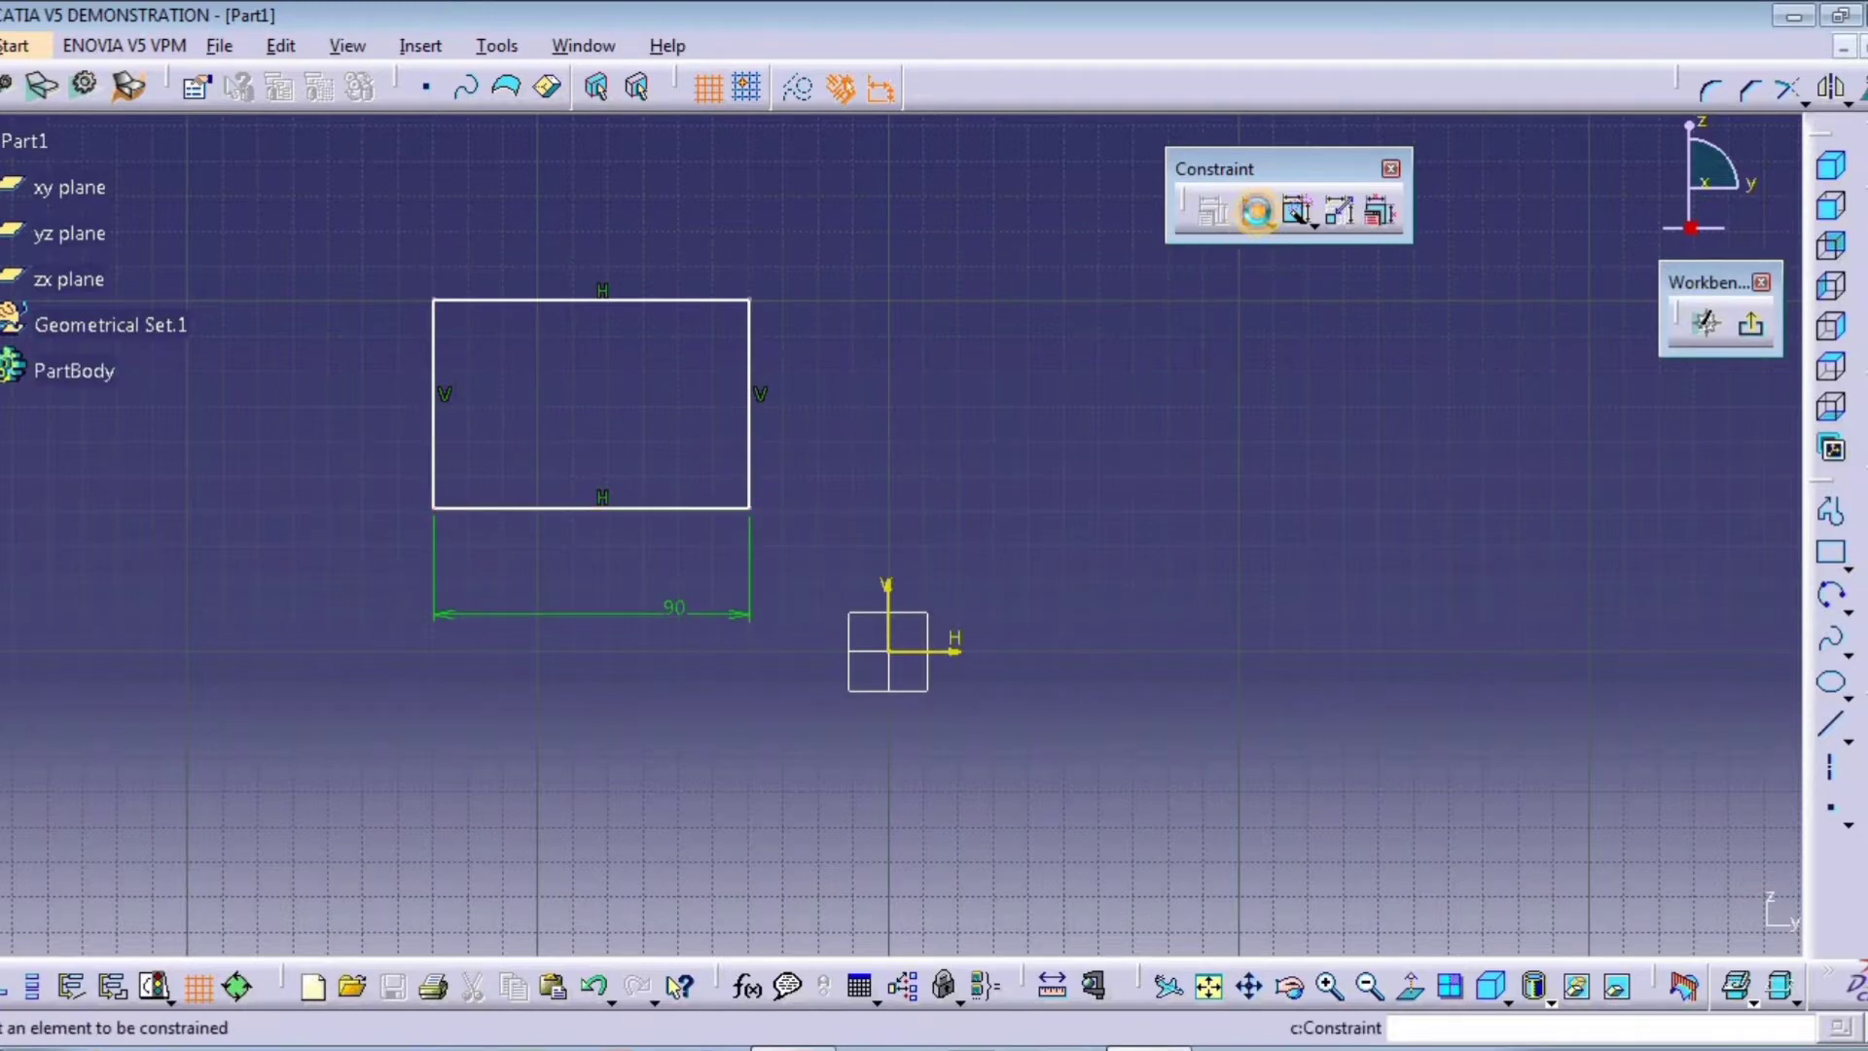
pyautogui.click(750, 440)
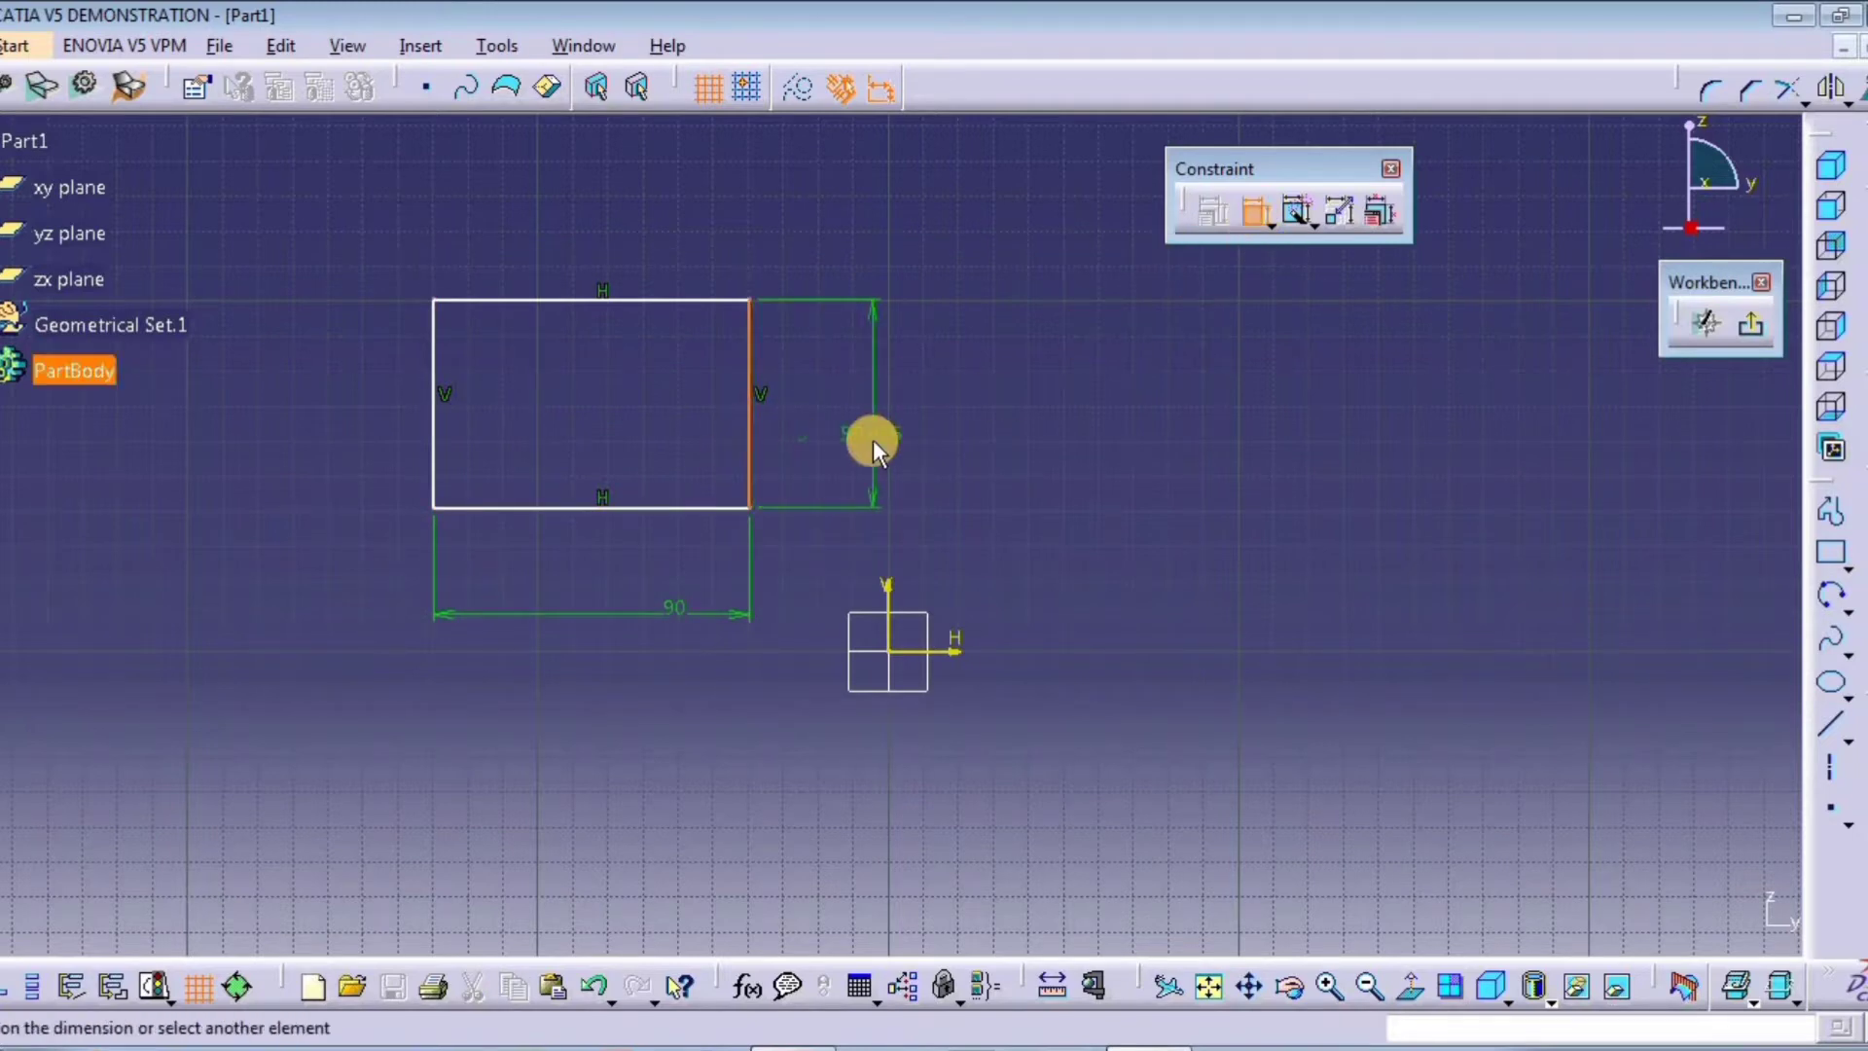
pyautogui.click(856, 432)
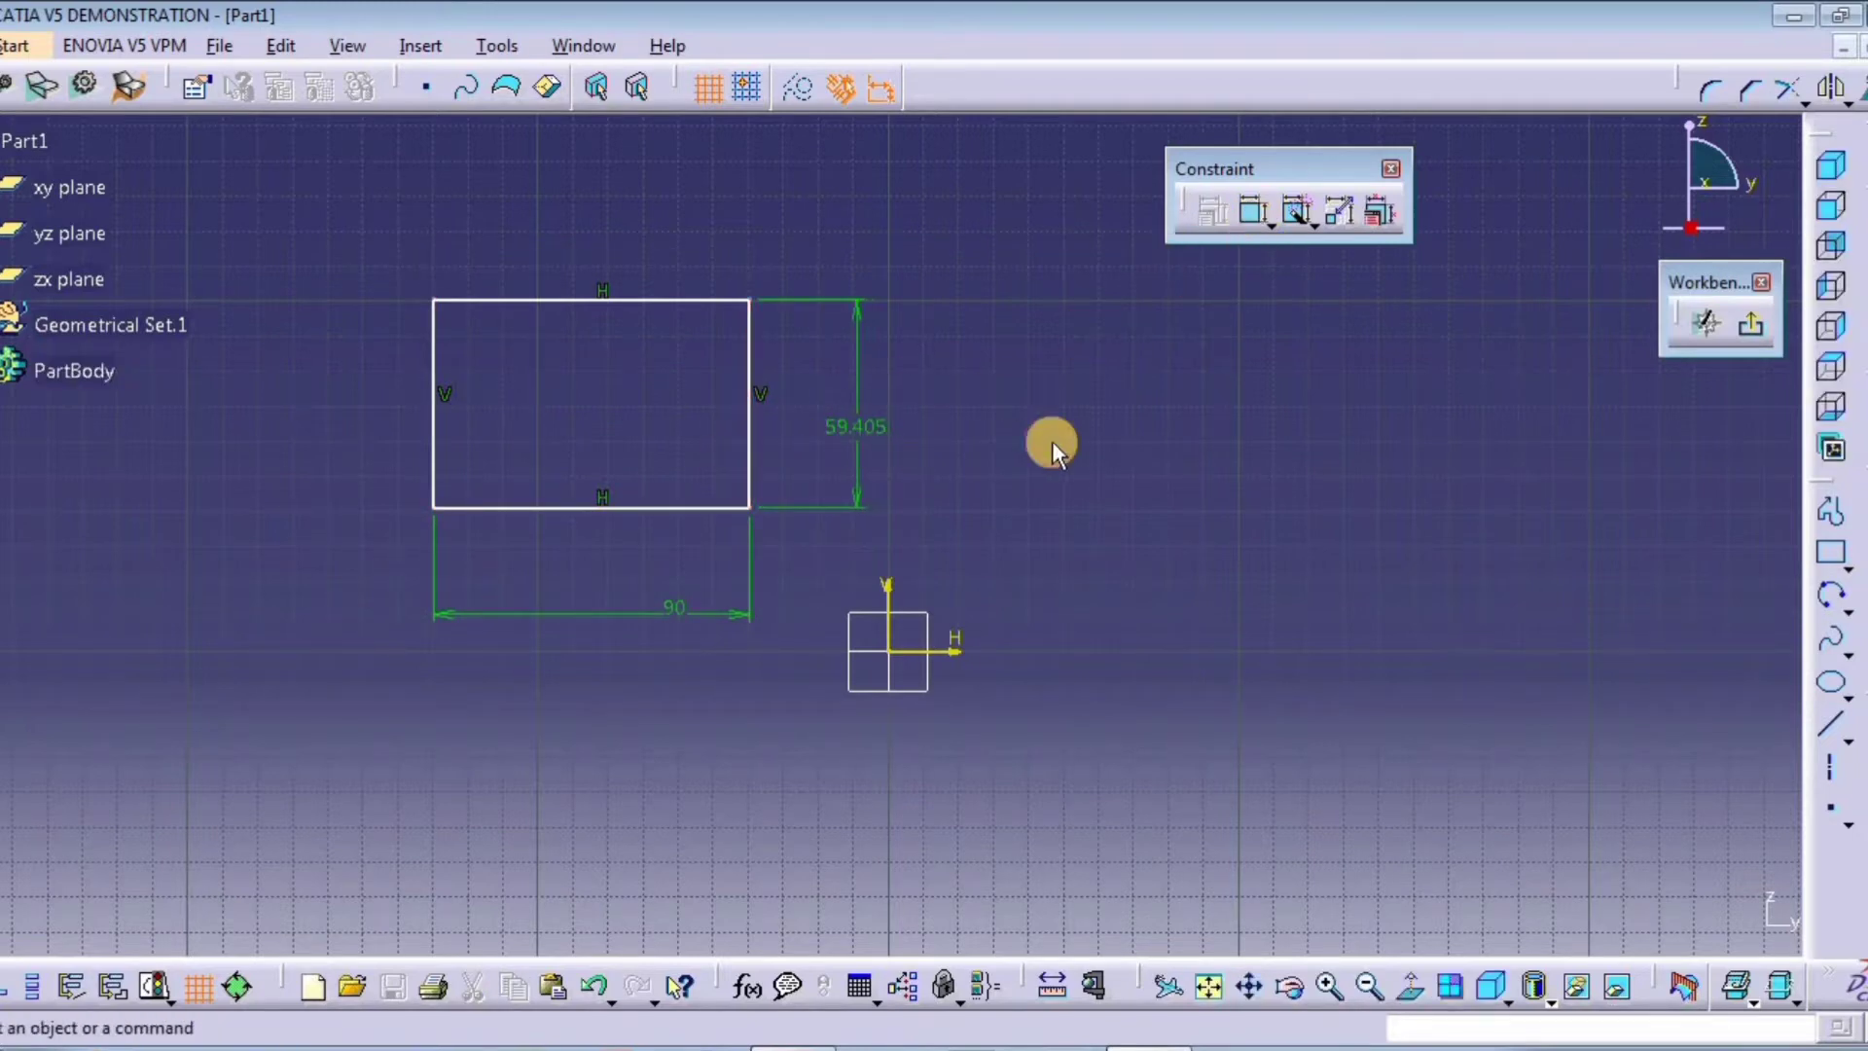
# Step: Set the length dimension of the rectangle's right edge to 60 mm
pyautogui.doubleClick(873, 428)
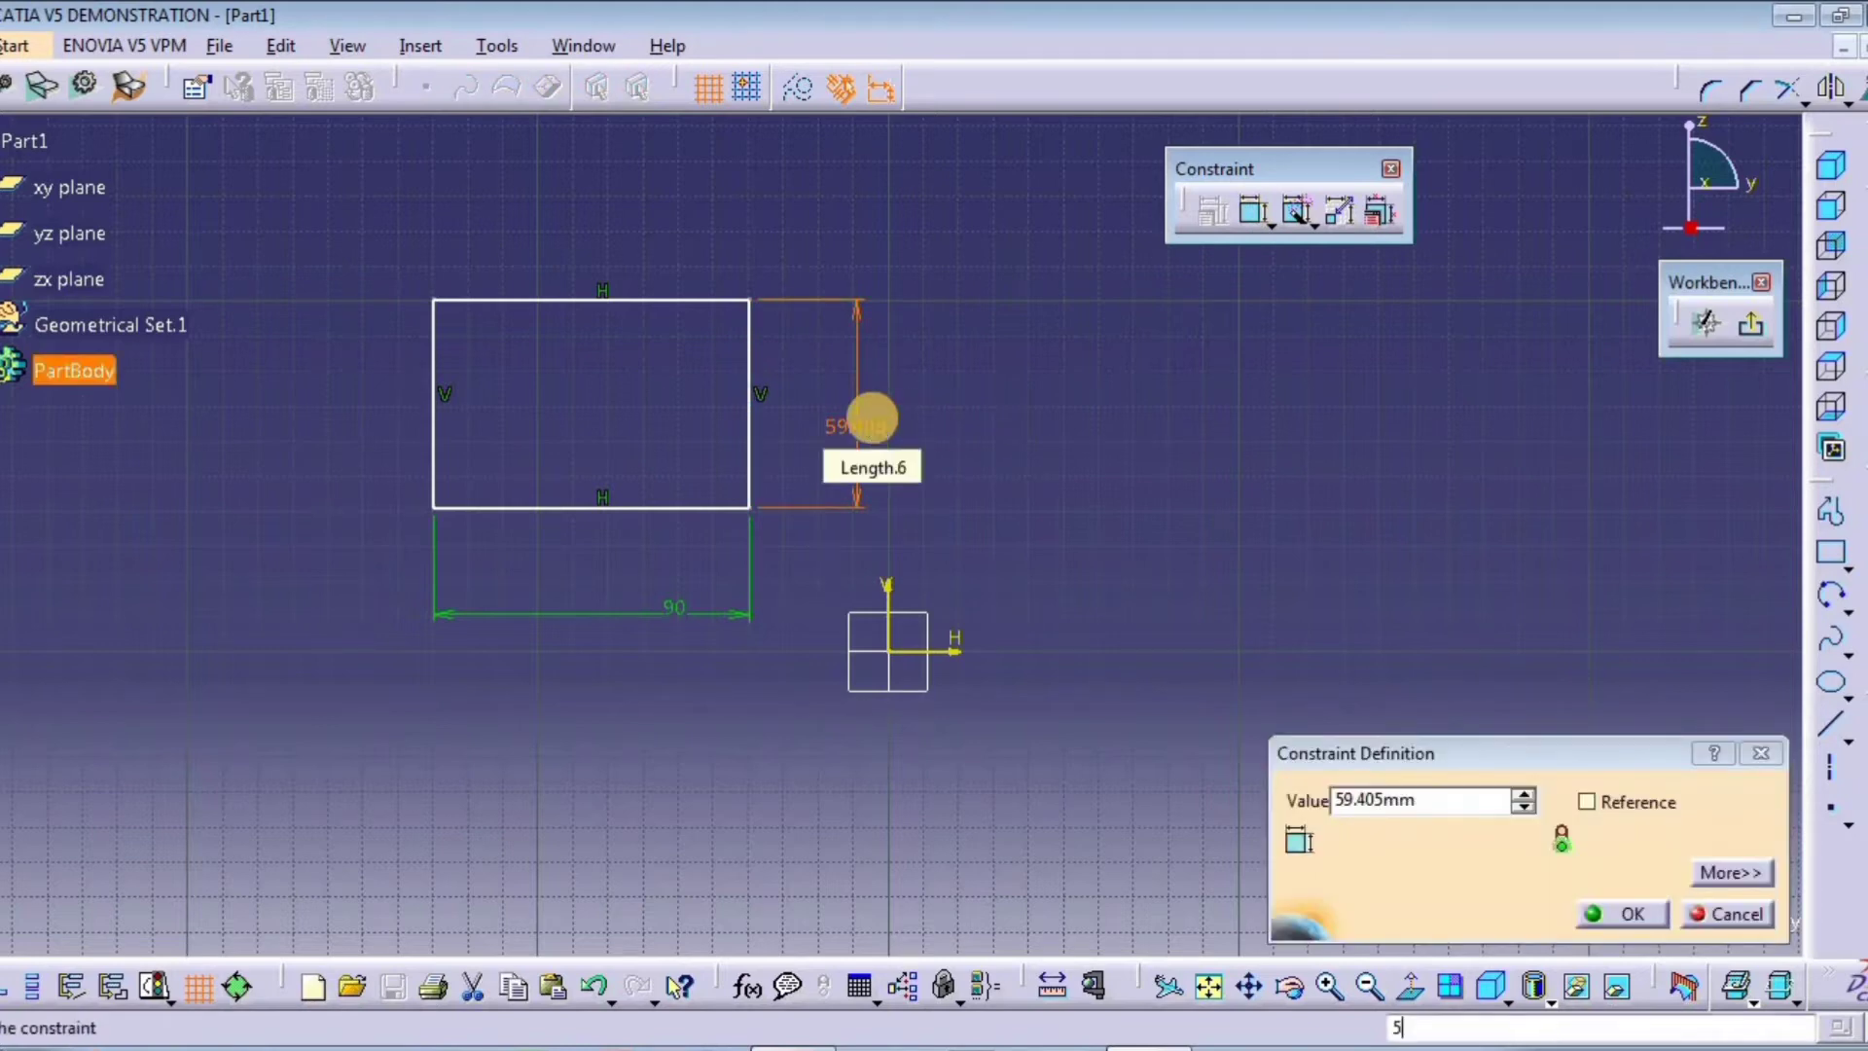
pyautogui.write('50')
pyautogui.press('Return')
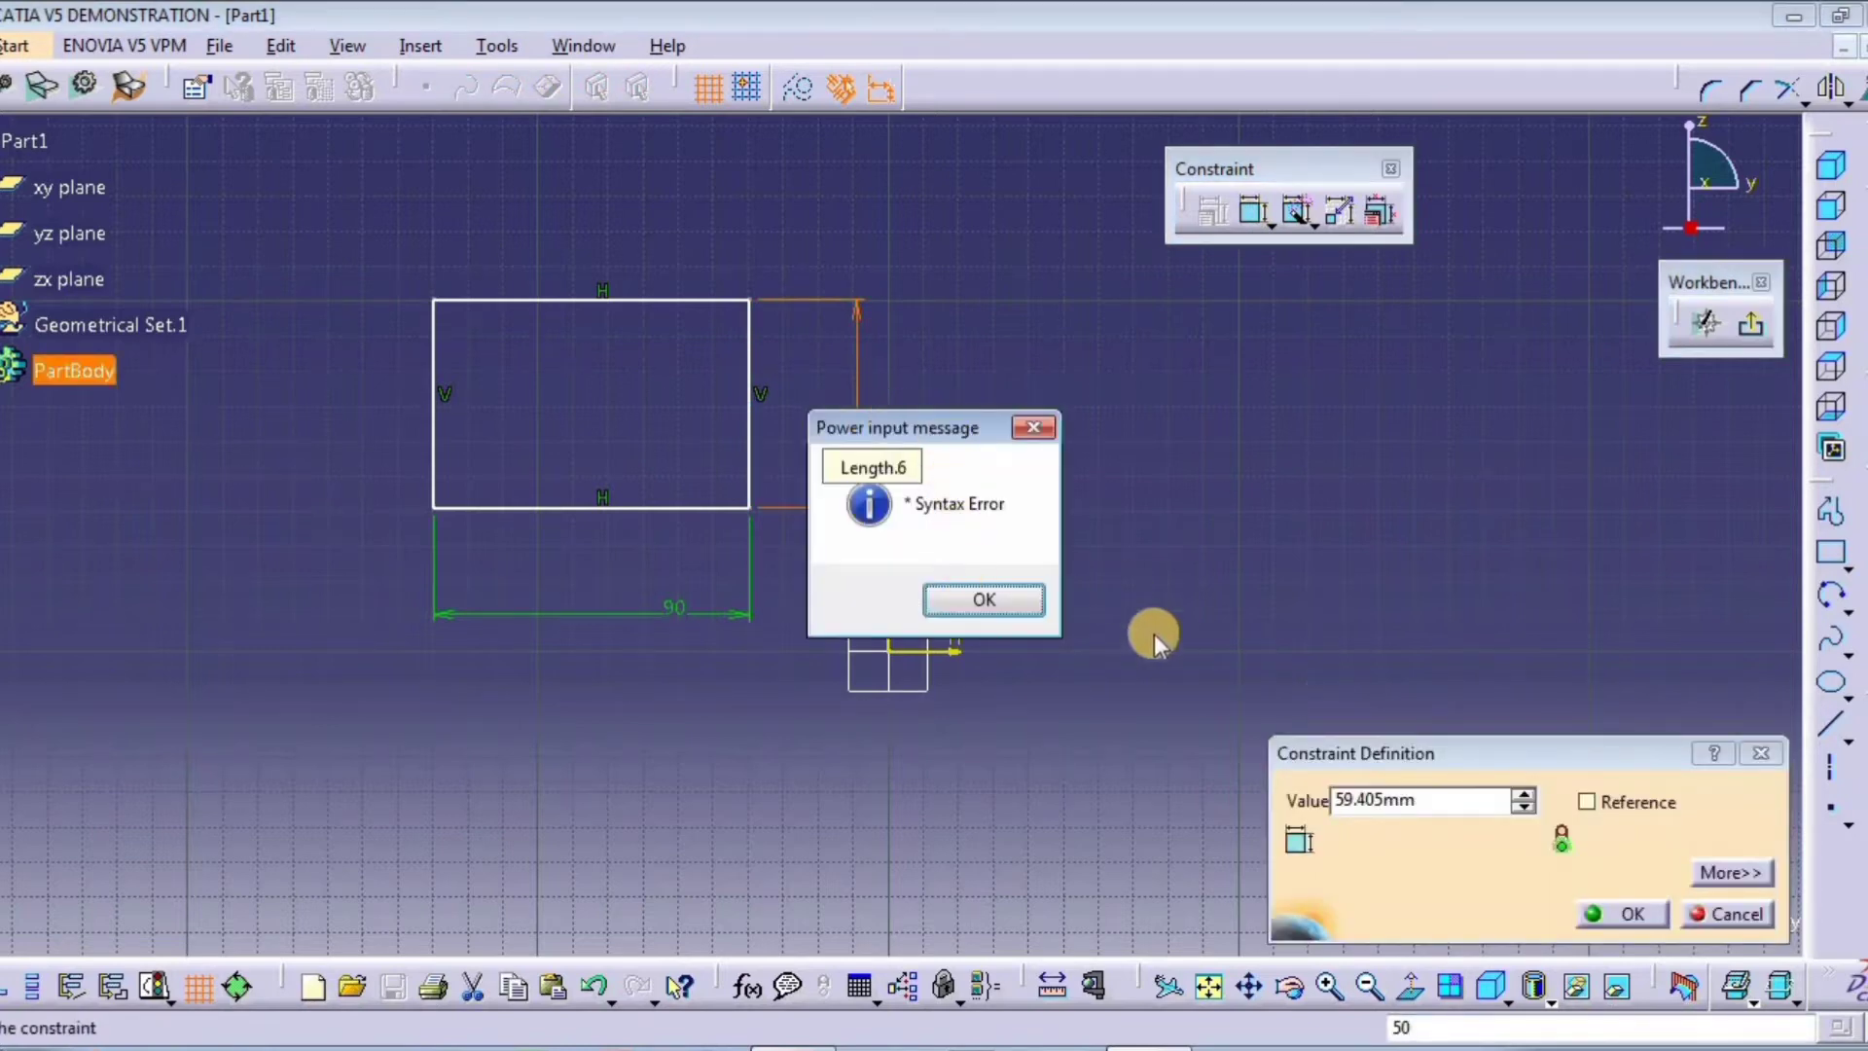
pyautogui.click(1020, 611)
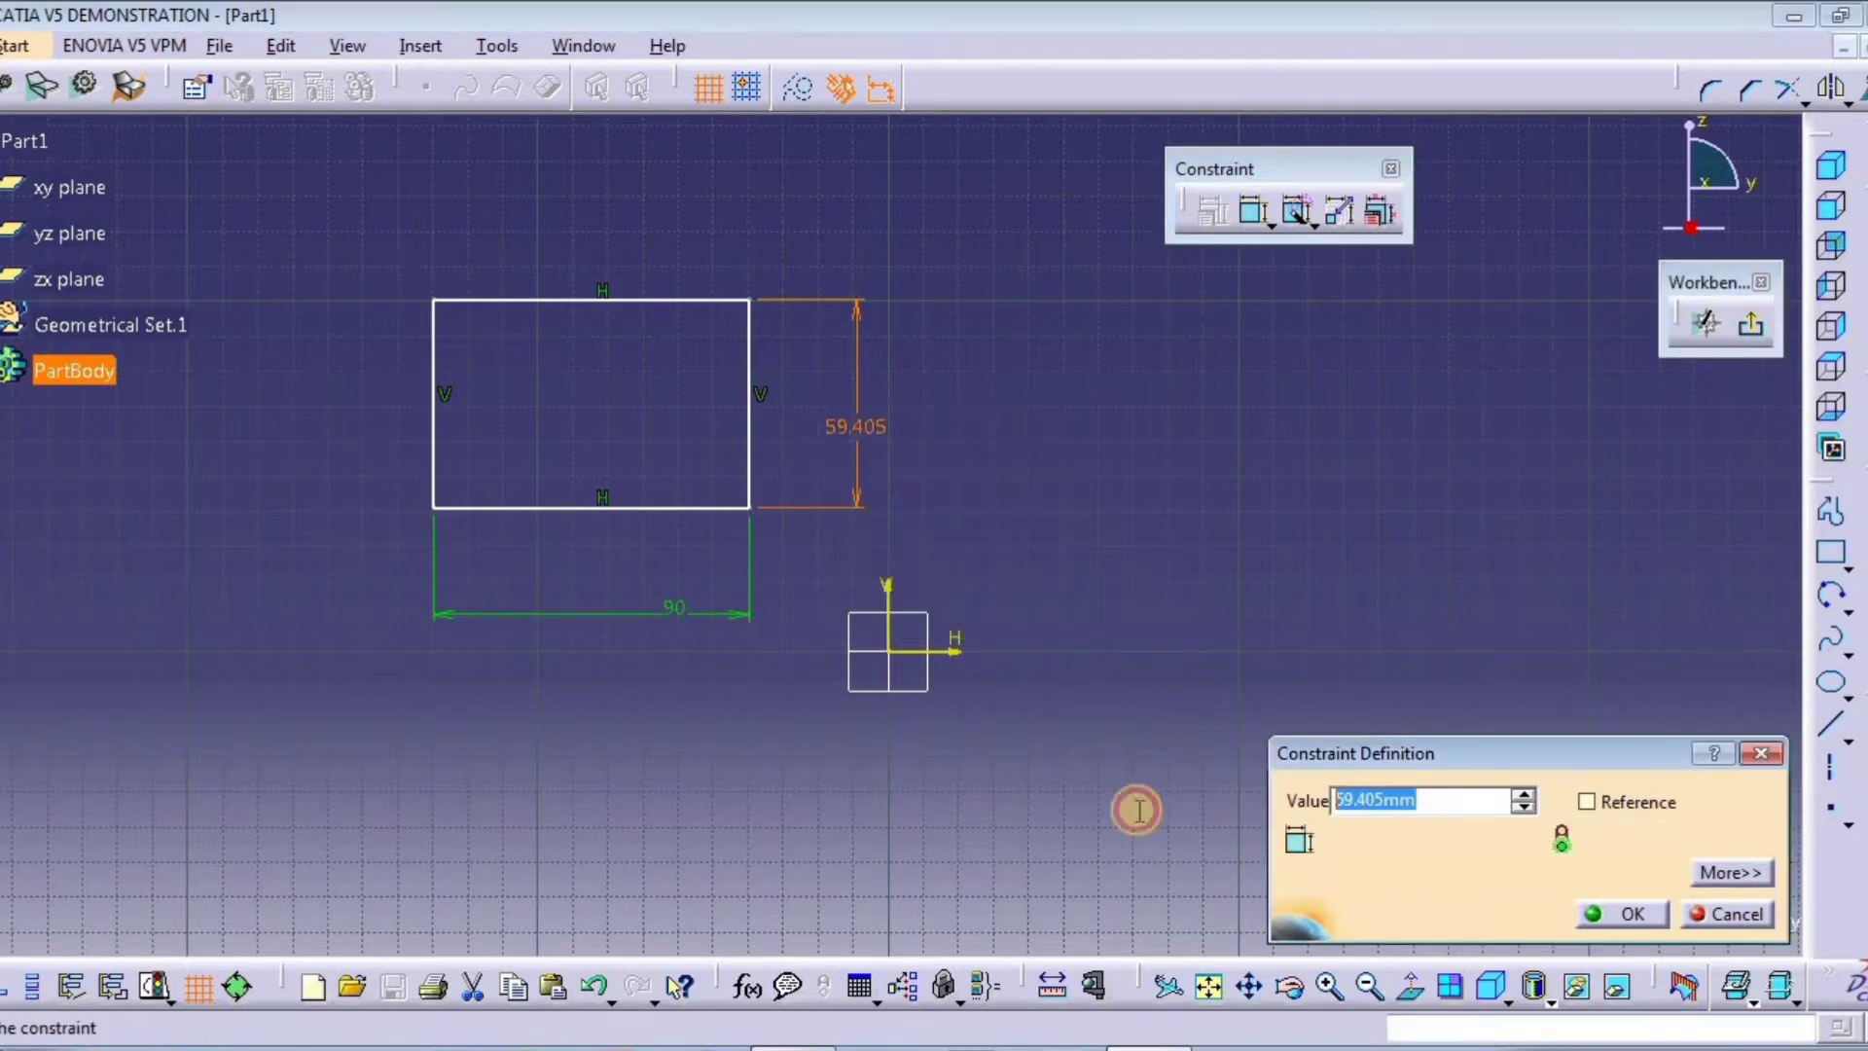
pyautogui.write('60')
pyautogui.press('Return')
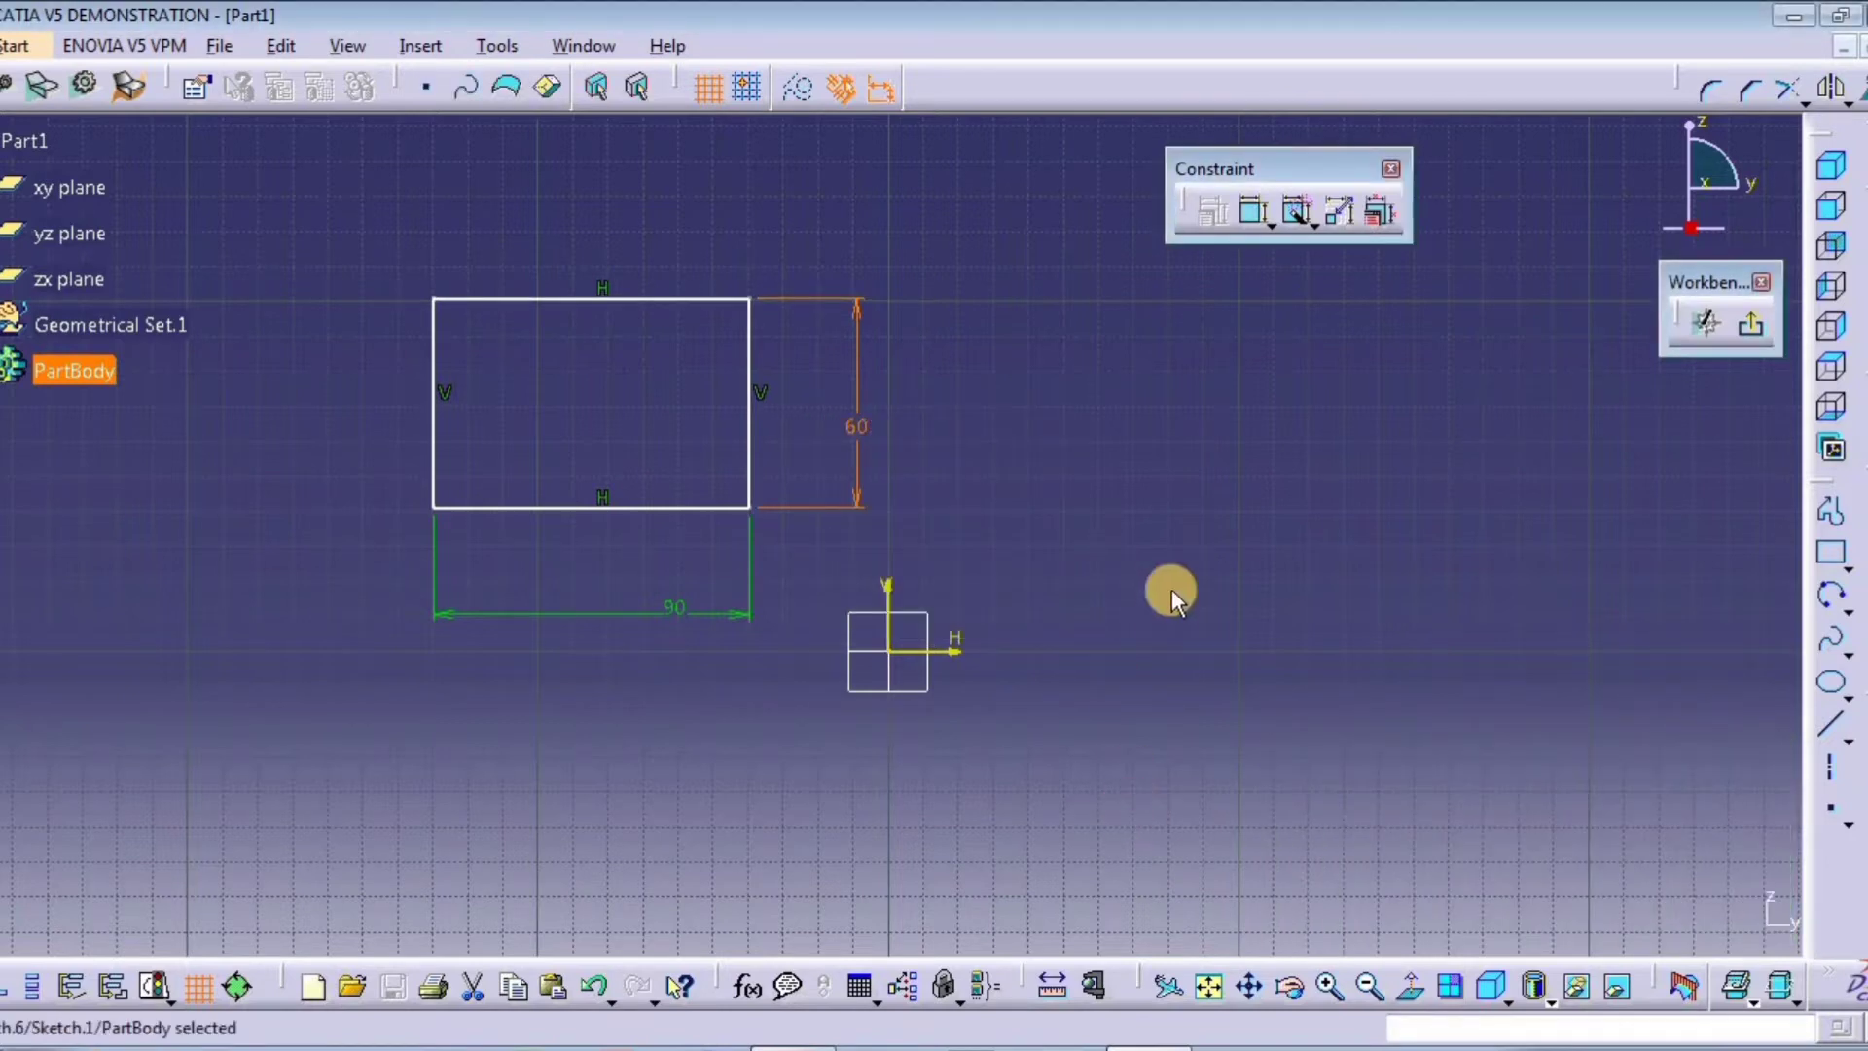
# Step: Move the 90 by 60 mm rectangle around by its top and bottom edges to test its remaining freedom
pyautogui.moveTo(662, 512)
pyautogui.mouseDown()
pyautogui.moveTo(608, 474)
pyautogui.moveTo(579, 566)
pyautogui.moveTo(645, 450)
pyautogui.moveTo(684, 527)
pyautogui.mouseUp()
pyautogui.click(1294, 486)
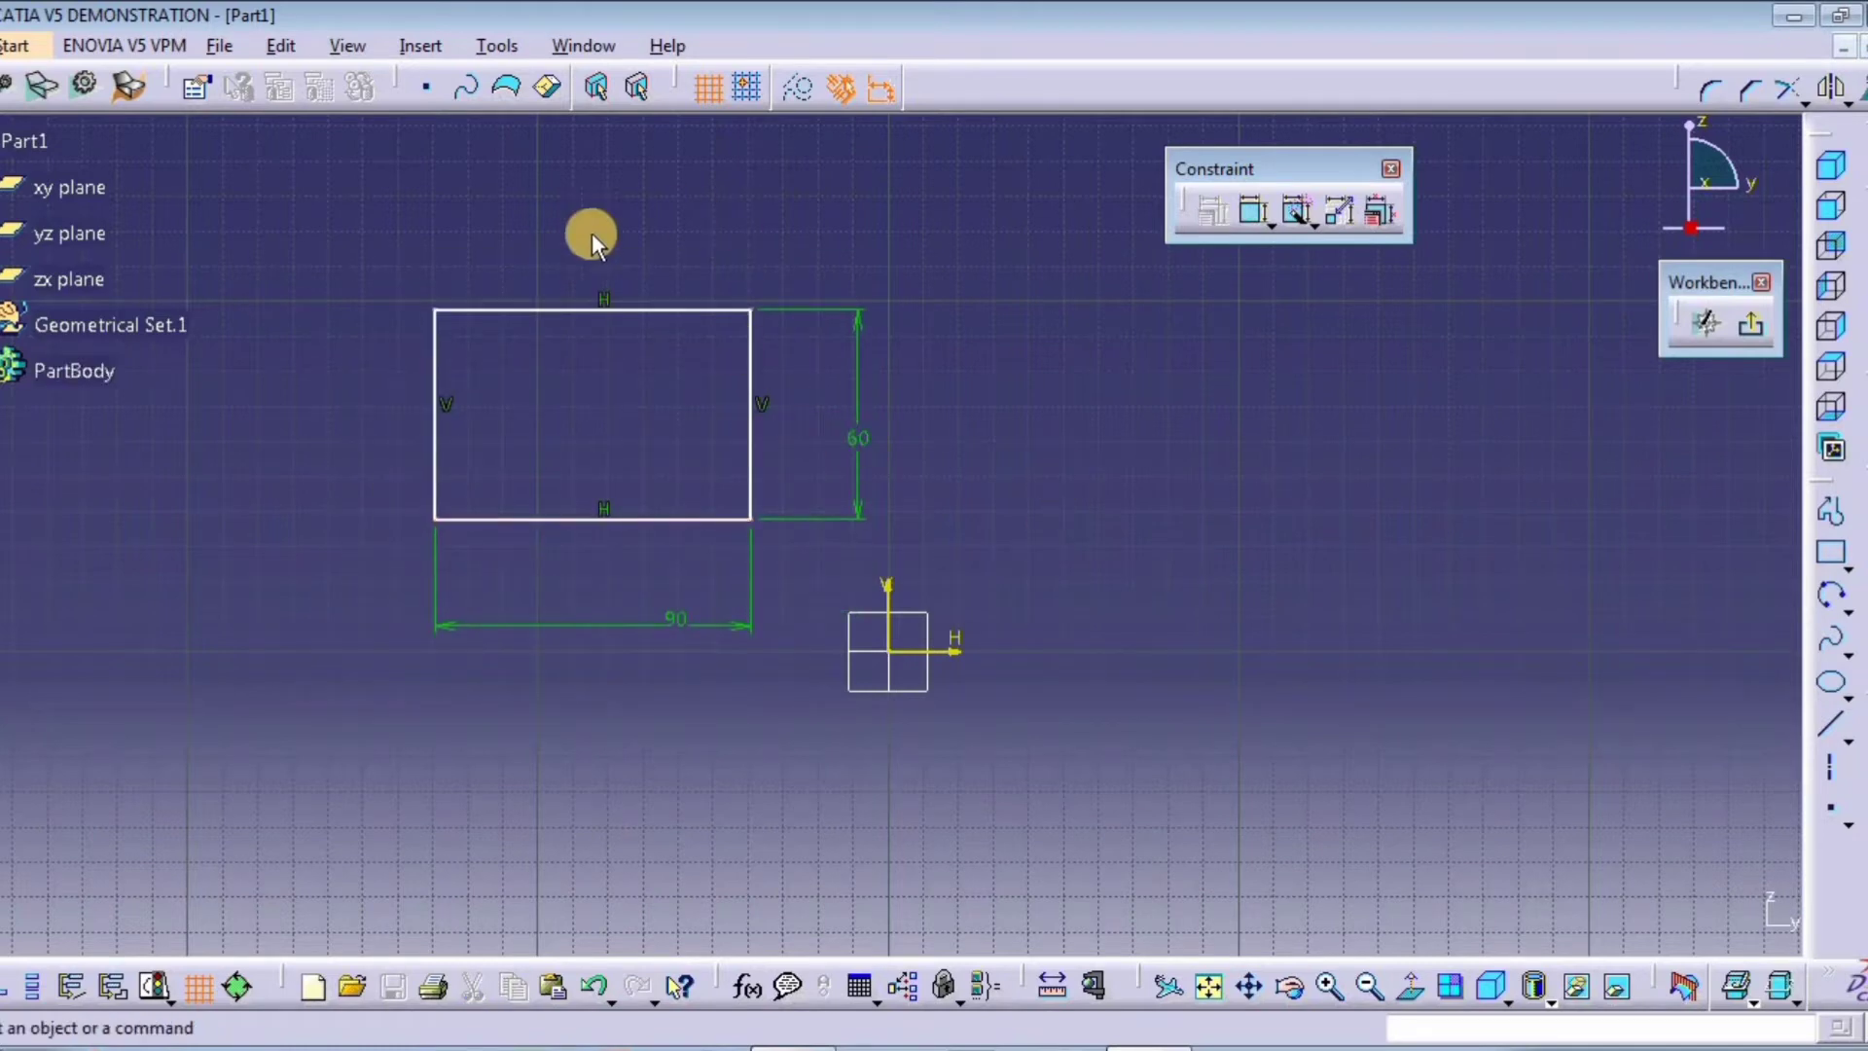
pyautogui.moveTo(699, 317); pyautogui.dragTo(697, 364)
pyautogui.click(1113, 446)
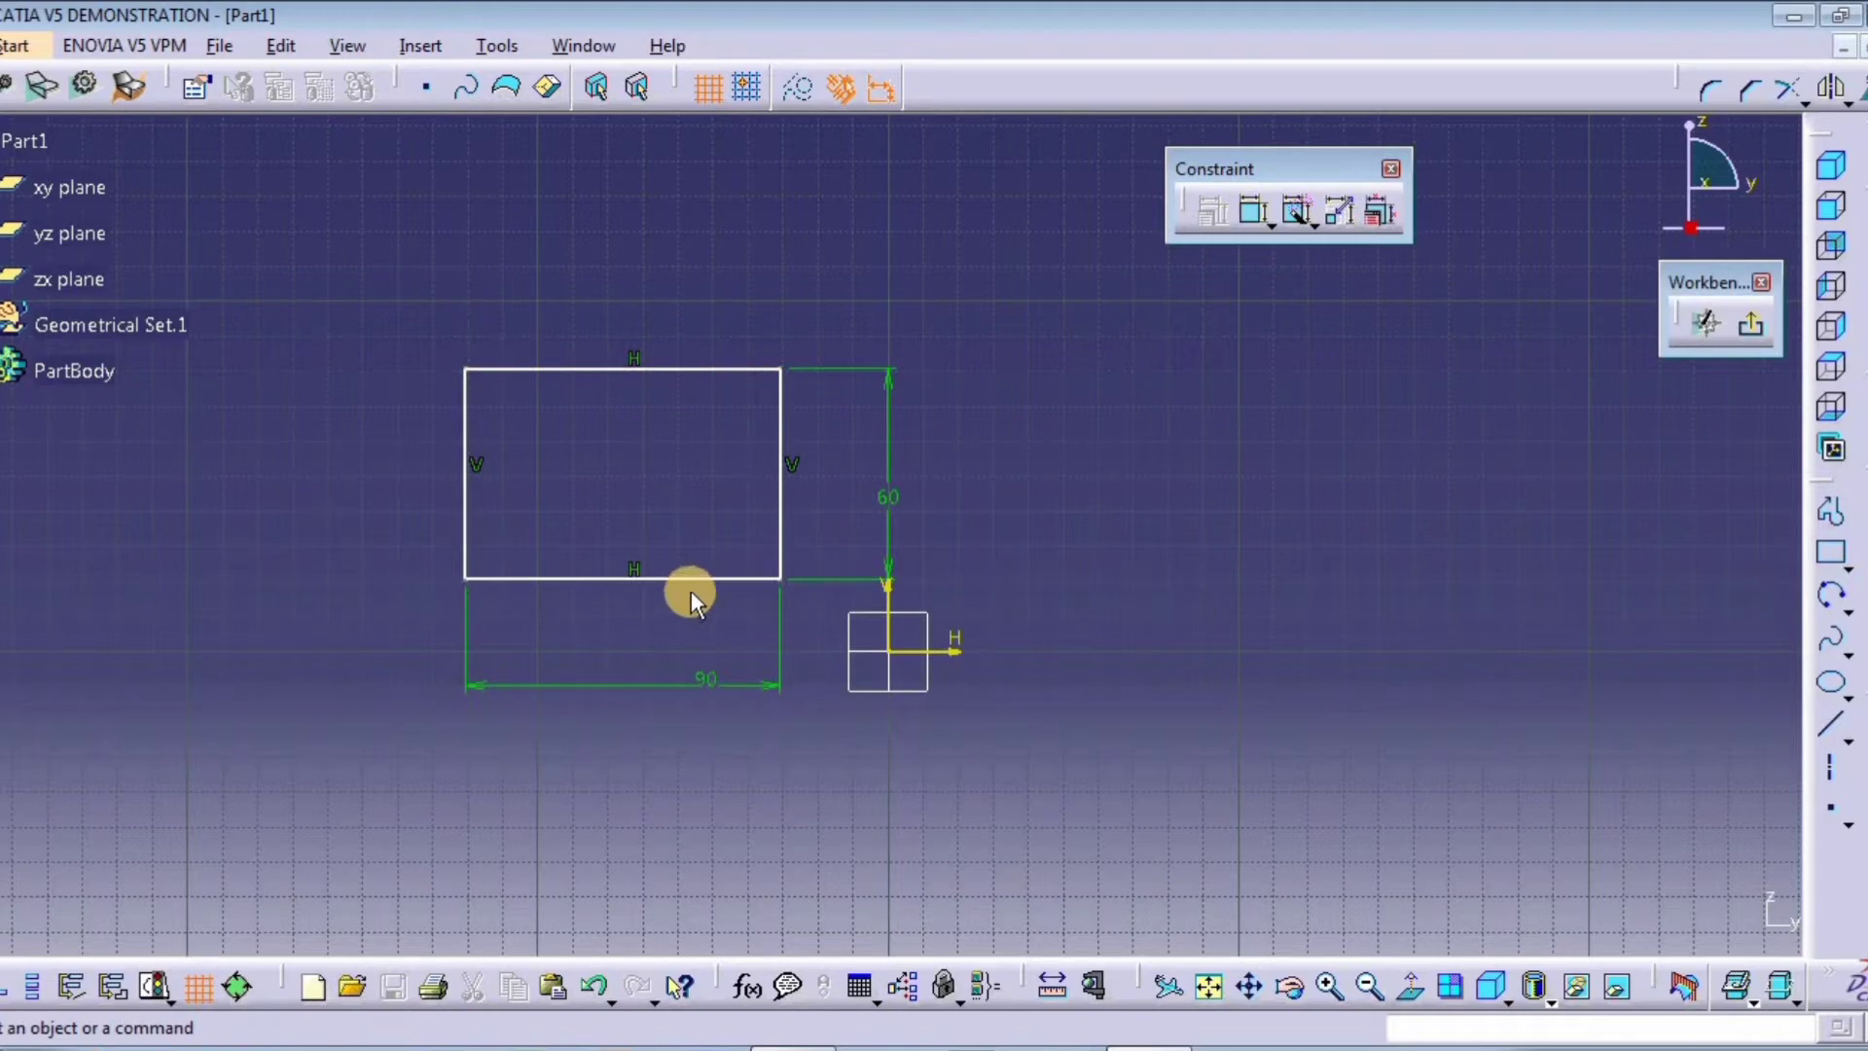
pyautogui.moveTo(689, 582); pyautogui.dragTo(661, 544)
pyautogui.click(1217, 531)
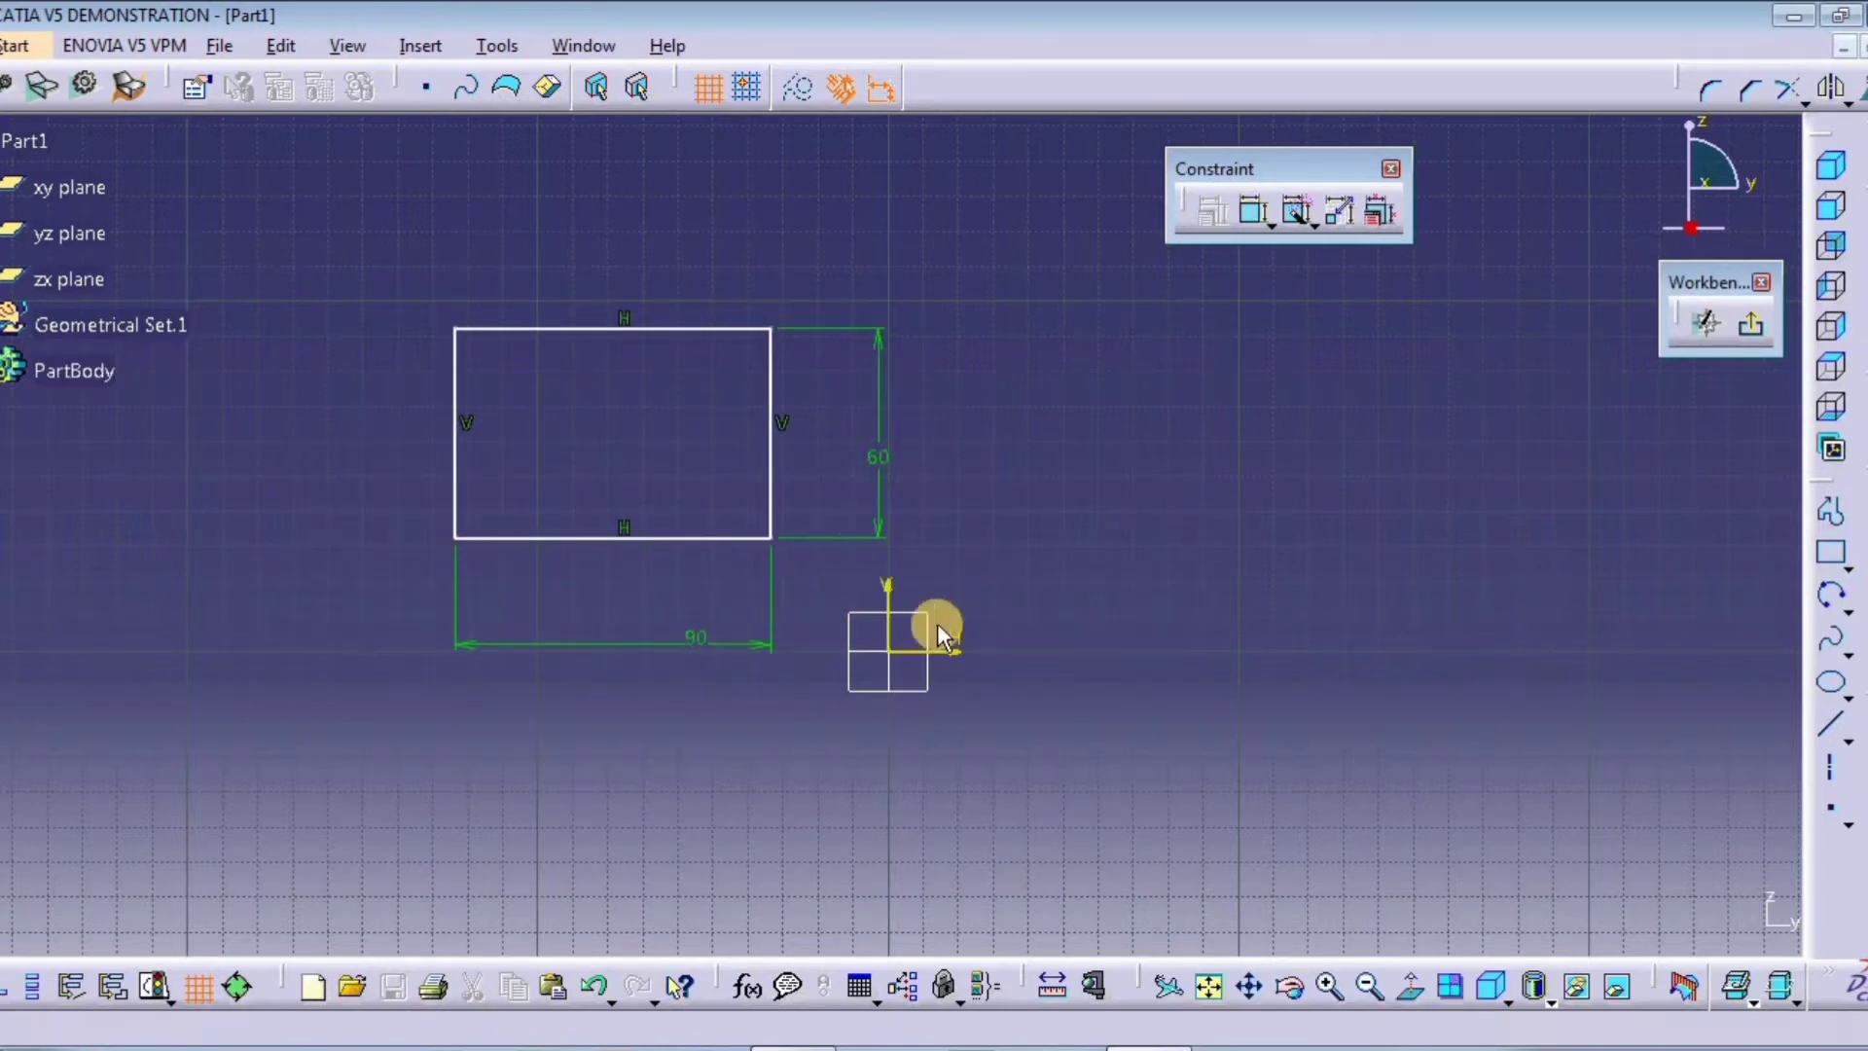
pyautogui.moveTo(709, 534); pyautogui.dragTo(665, 531)
pyautogui.click(1222, 561)
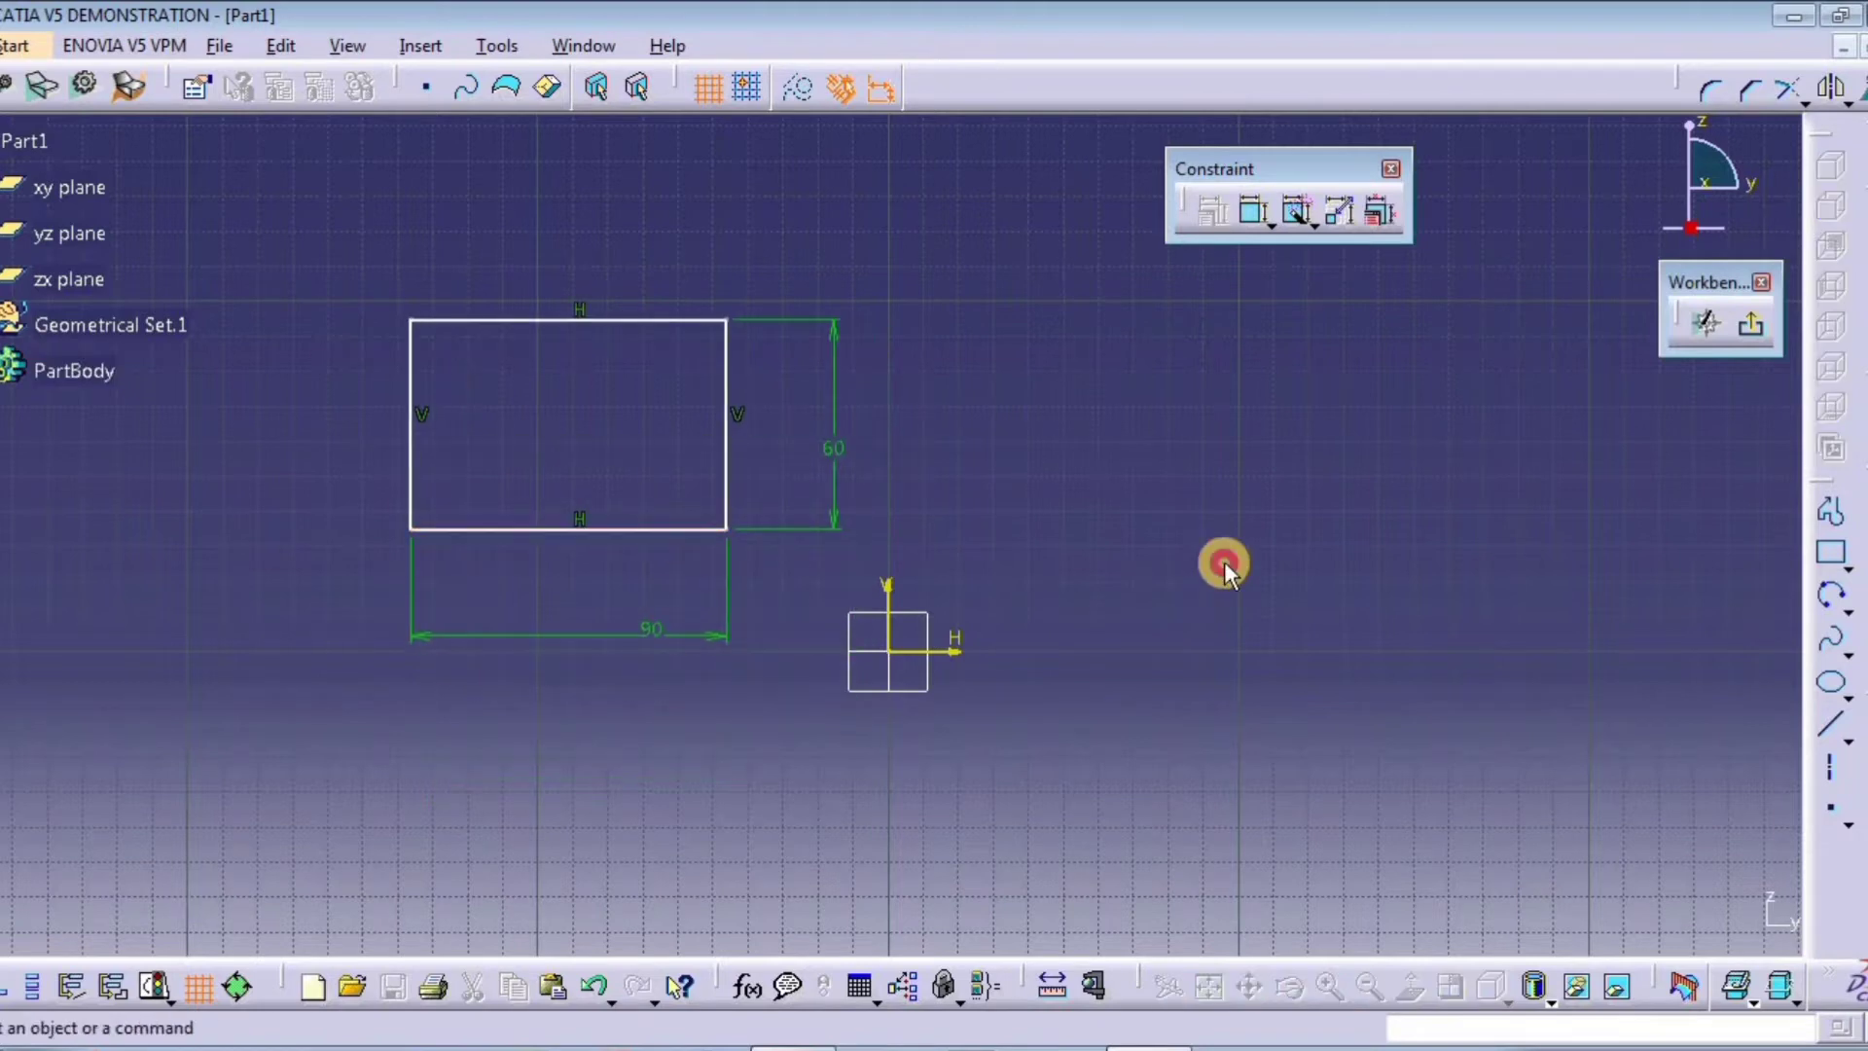
# Step: Dimension the distance from the rectangle's right edge to the vertical axis and set it to 40 mm
pyautogui.click(1256, 211)
pyautogui.click(737, 474)
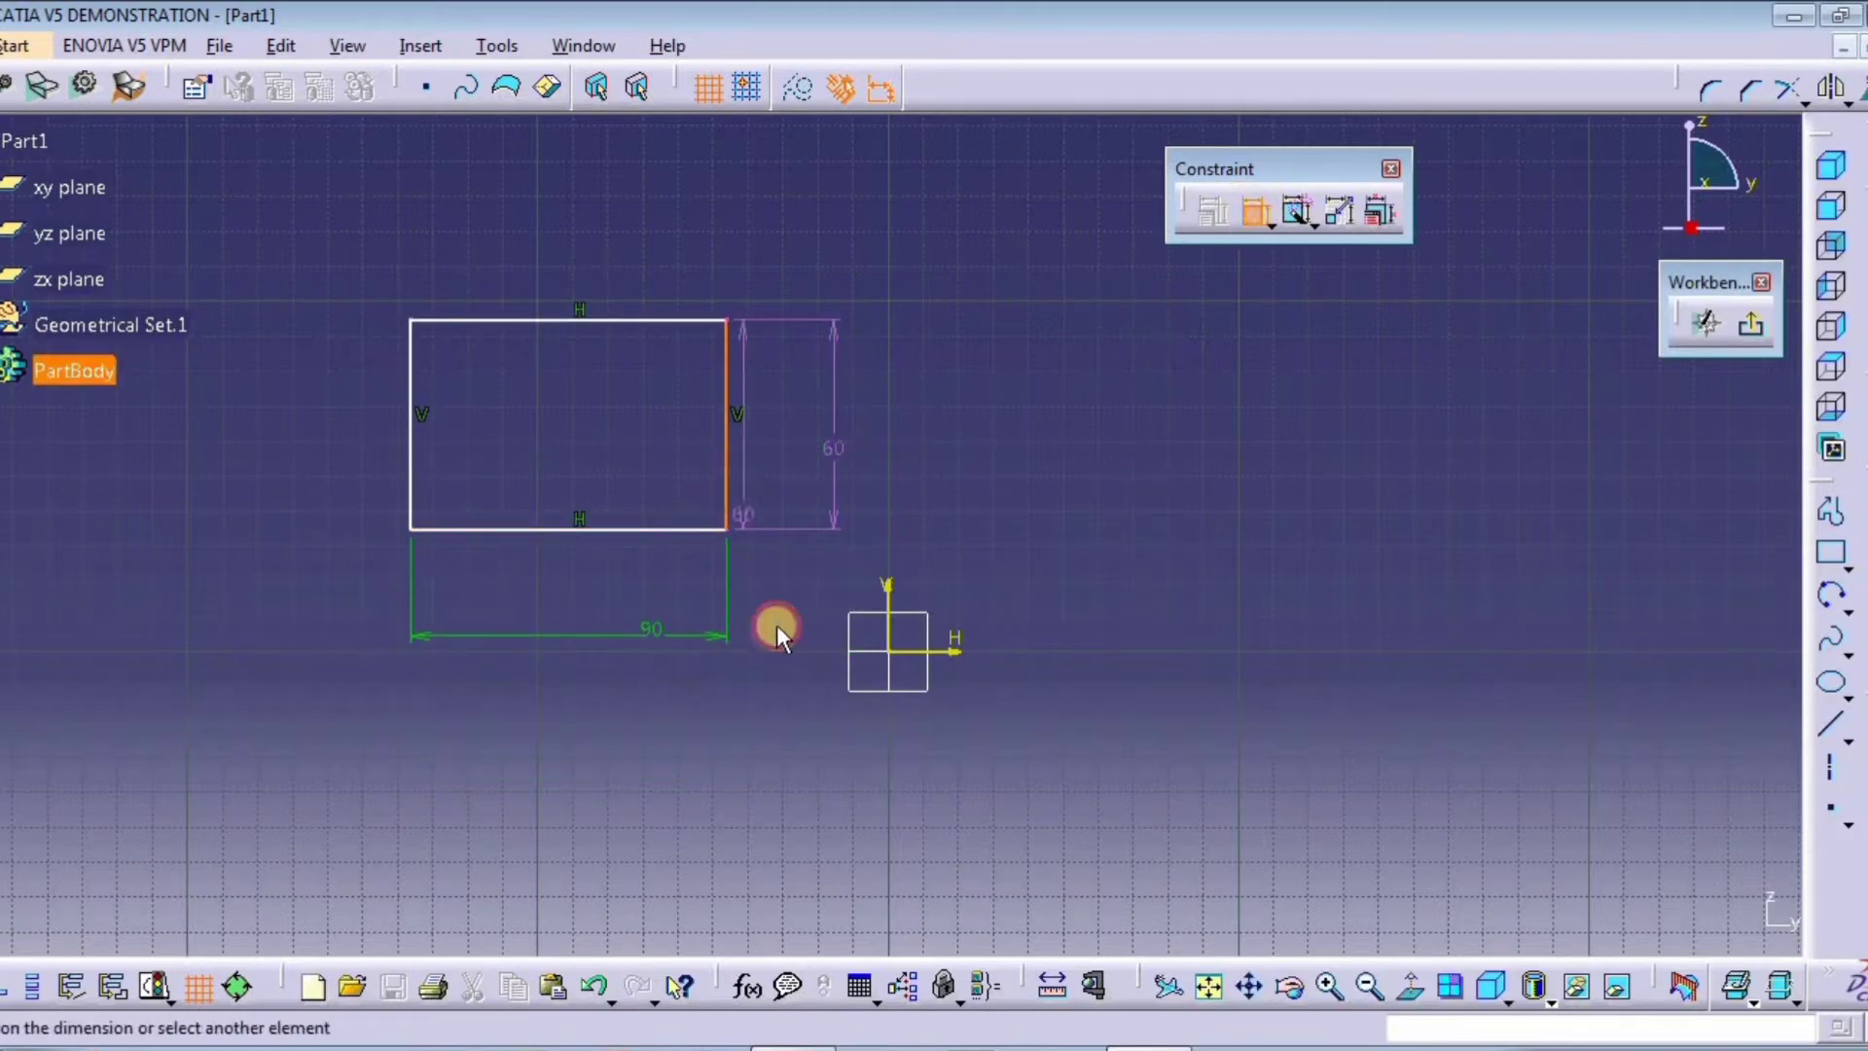
pyautogui.click(886, 633)
pyautogui.click(971, 444)
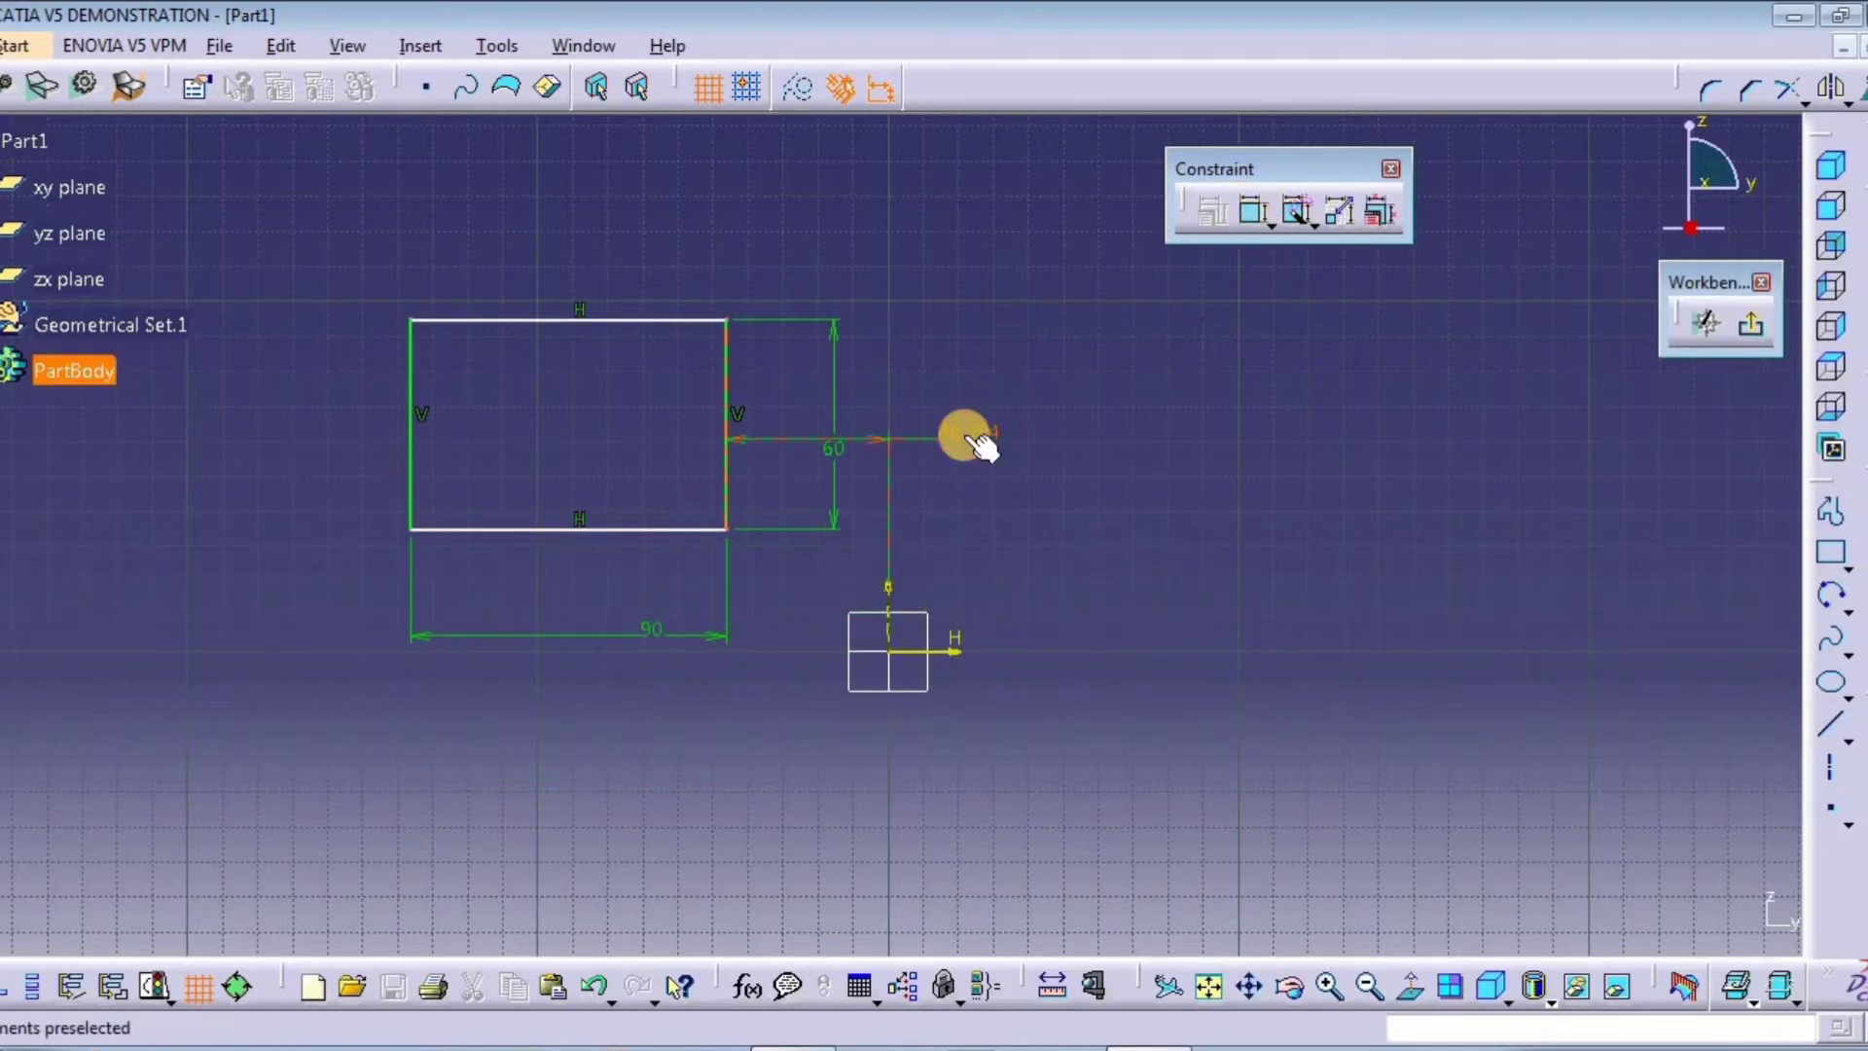
pyautogui.doubleClick(966, 446)
pyautogui.write('40')
pyautogui.press('Return')
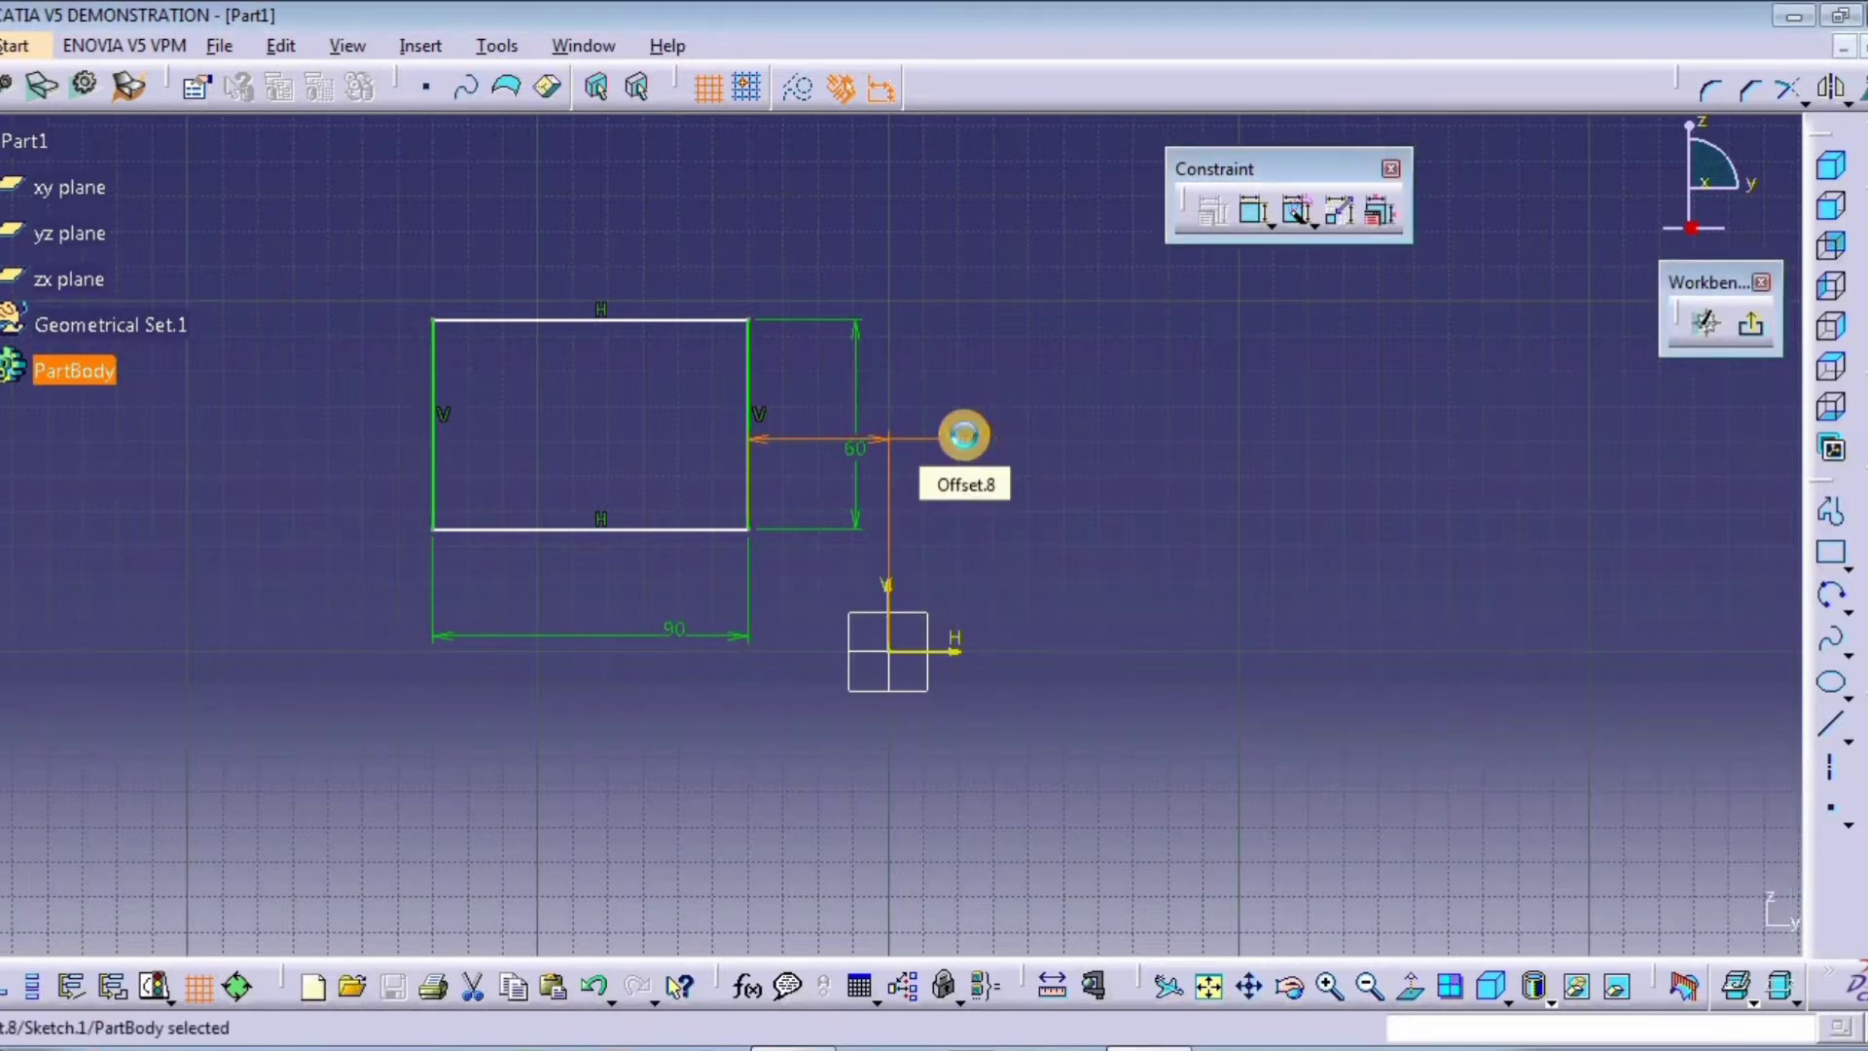
# Step: Shift the rectangle downward by its bottom edge to test how the 40 mm offset restricts it
pyautogui.click(1258, 213)
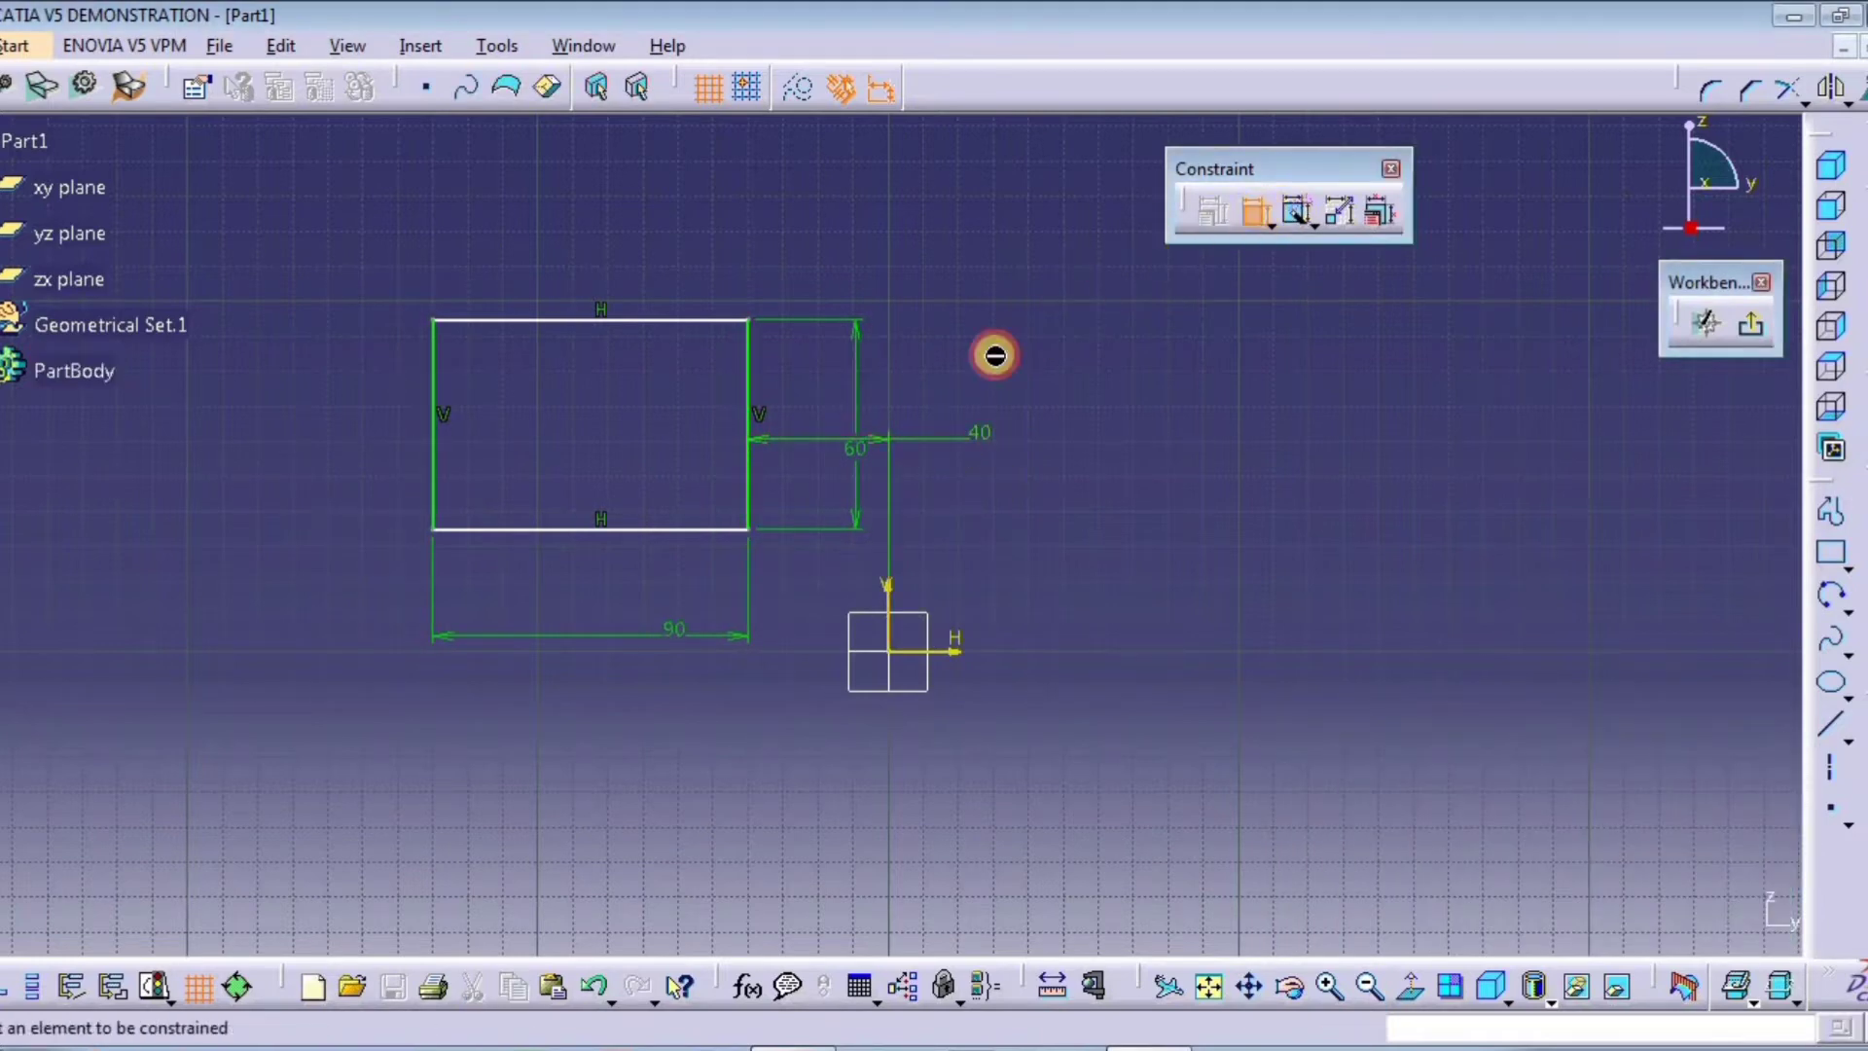
pyautogui.click(1256, 213)
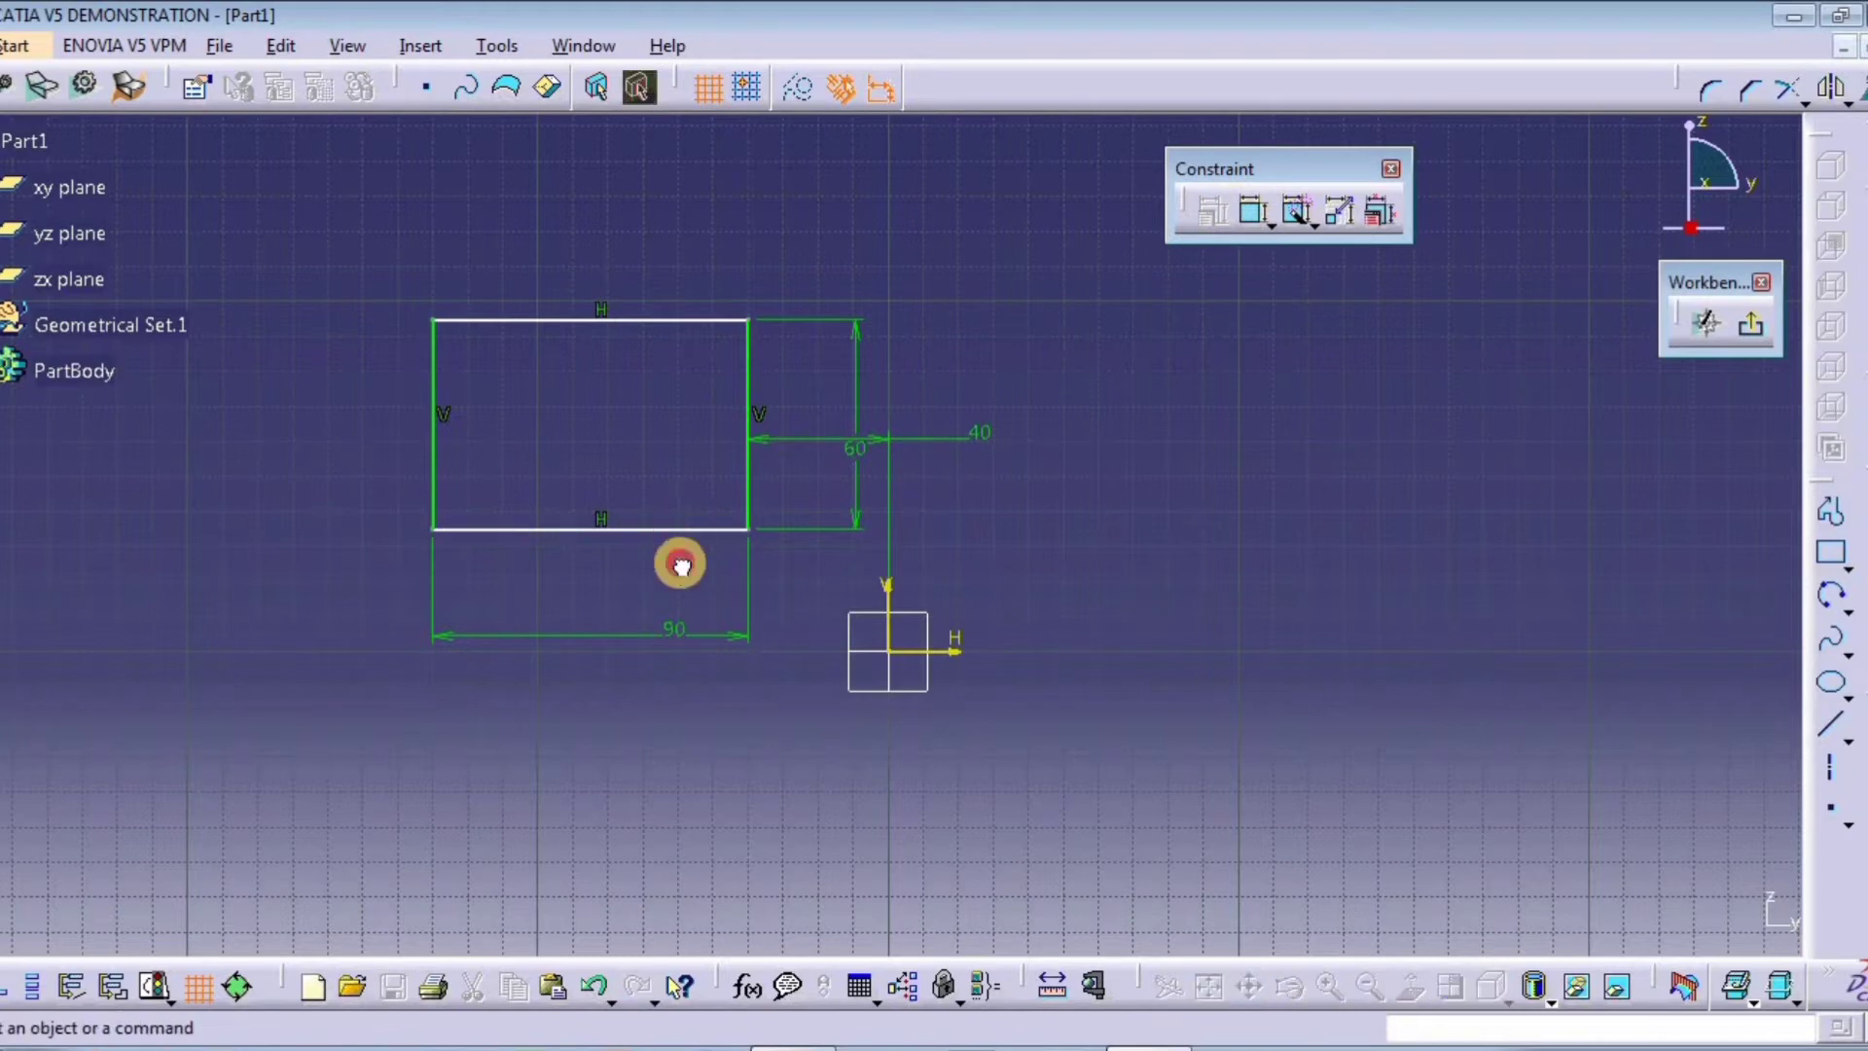
pyautogui.moveTo(679, 530); pyautogui.dragTo(759, 550)
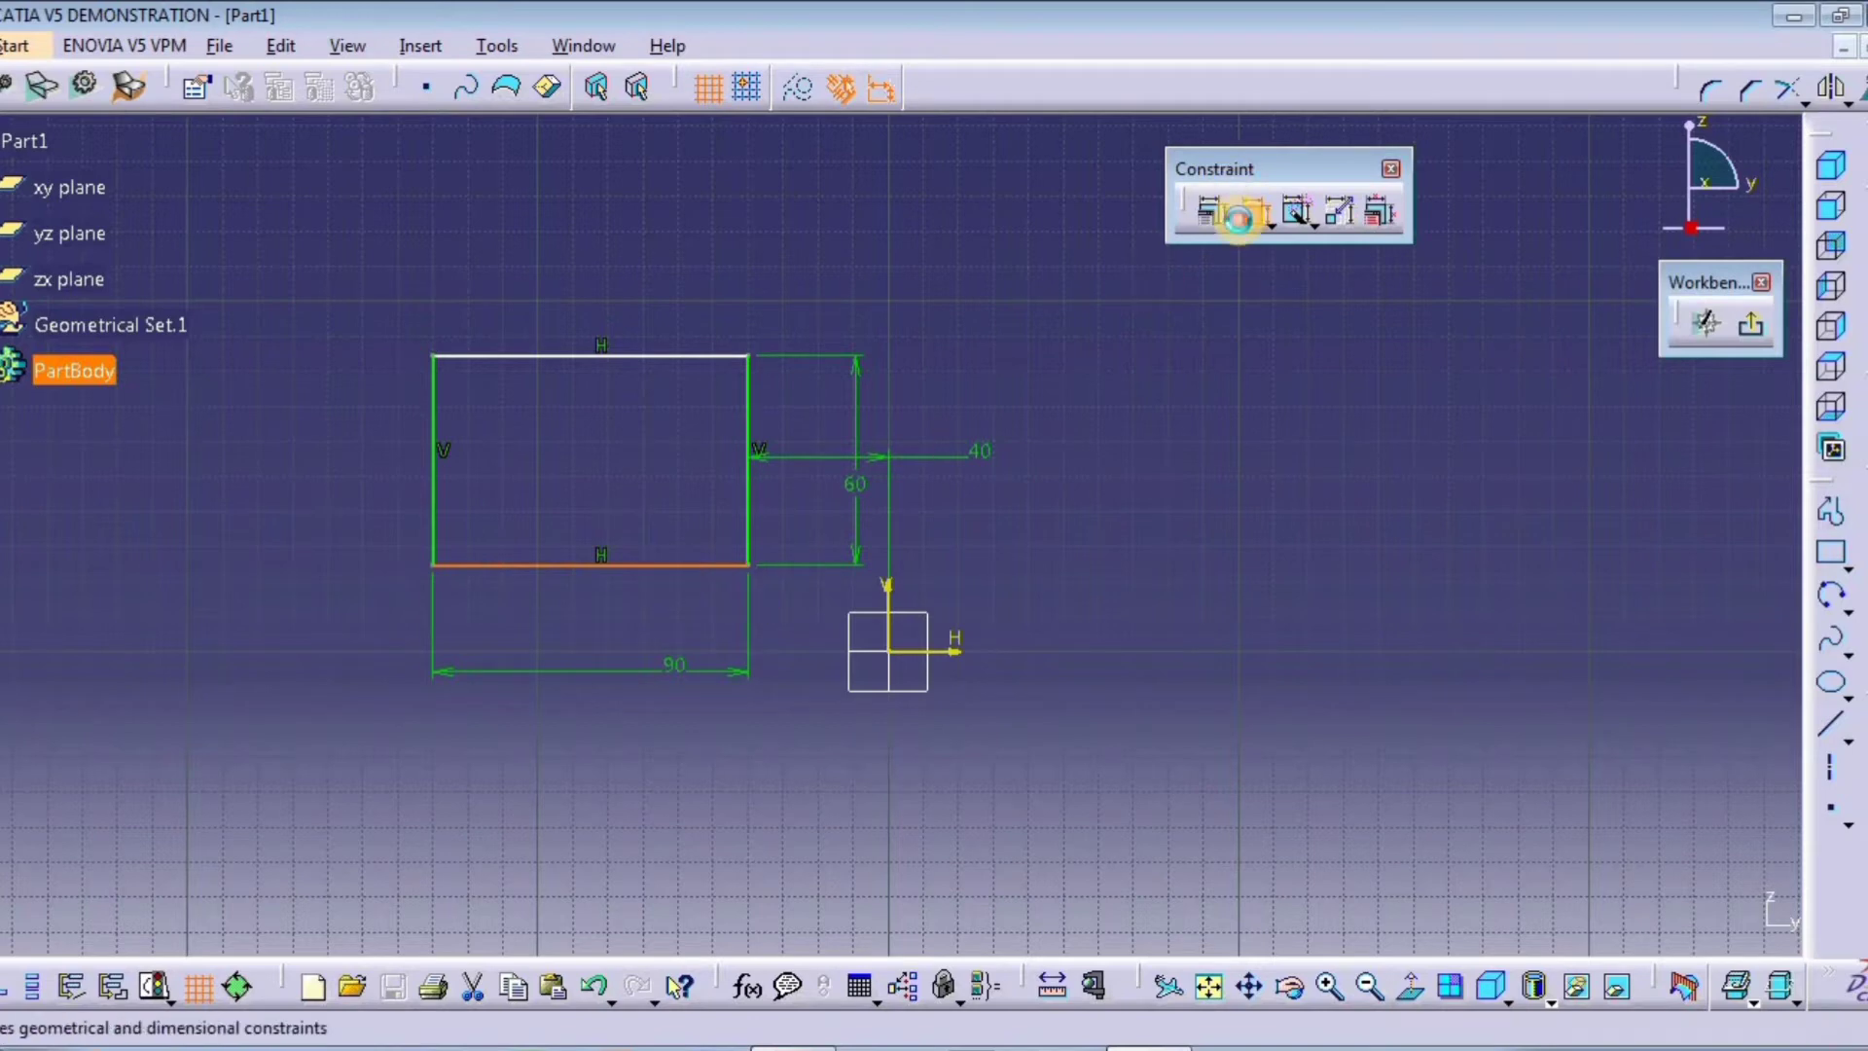
pyautogui.click(1254, 209)
pyautogui.click(624, 645)
pyautogui.click(1084, 509)
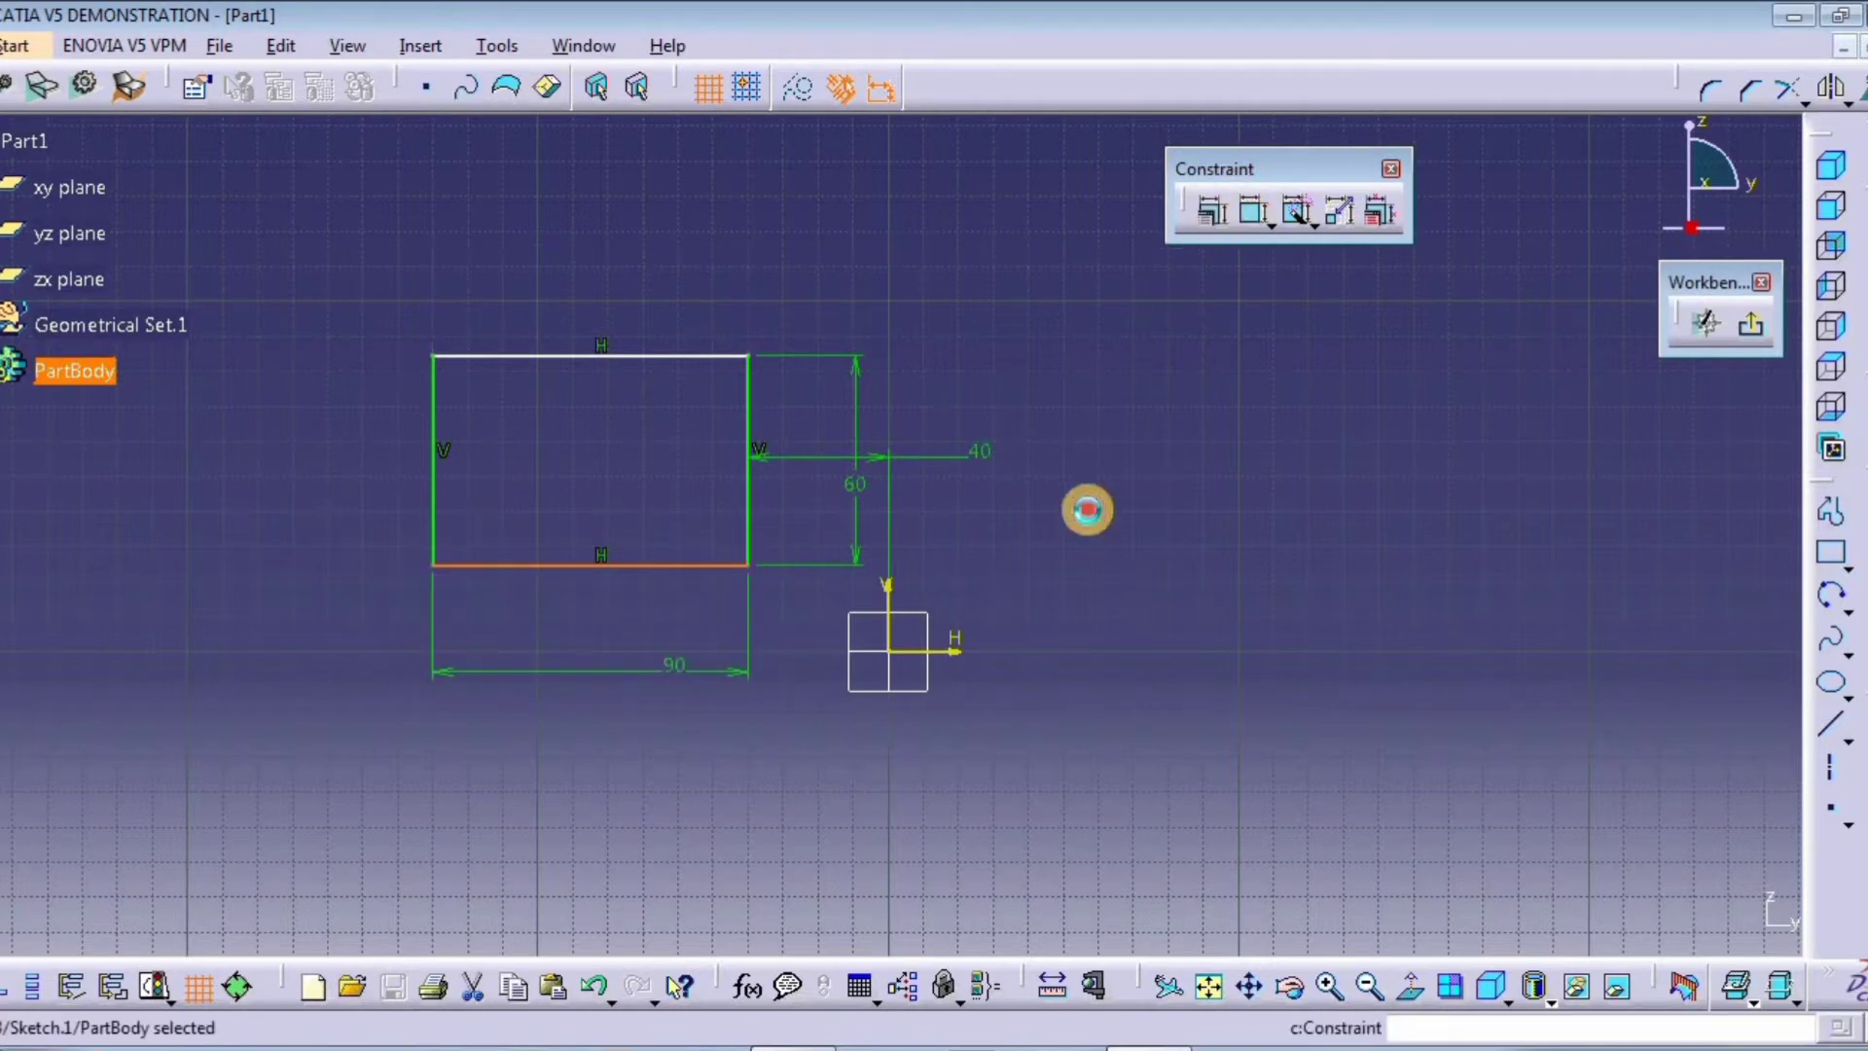
# Step: Dimension the distance between the rectangle's bottom edge and the horizontal axis
pyautogui.click(1255, 210)
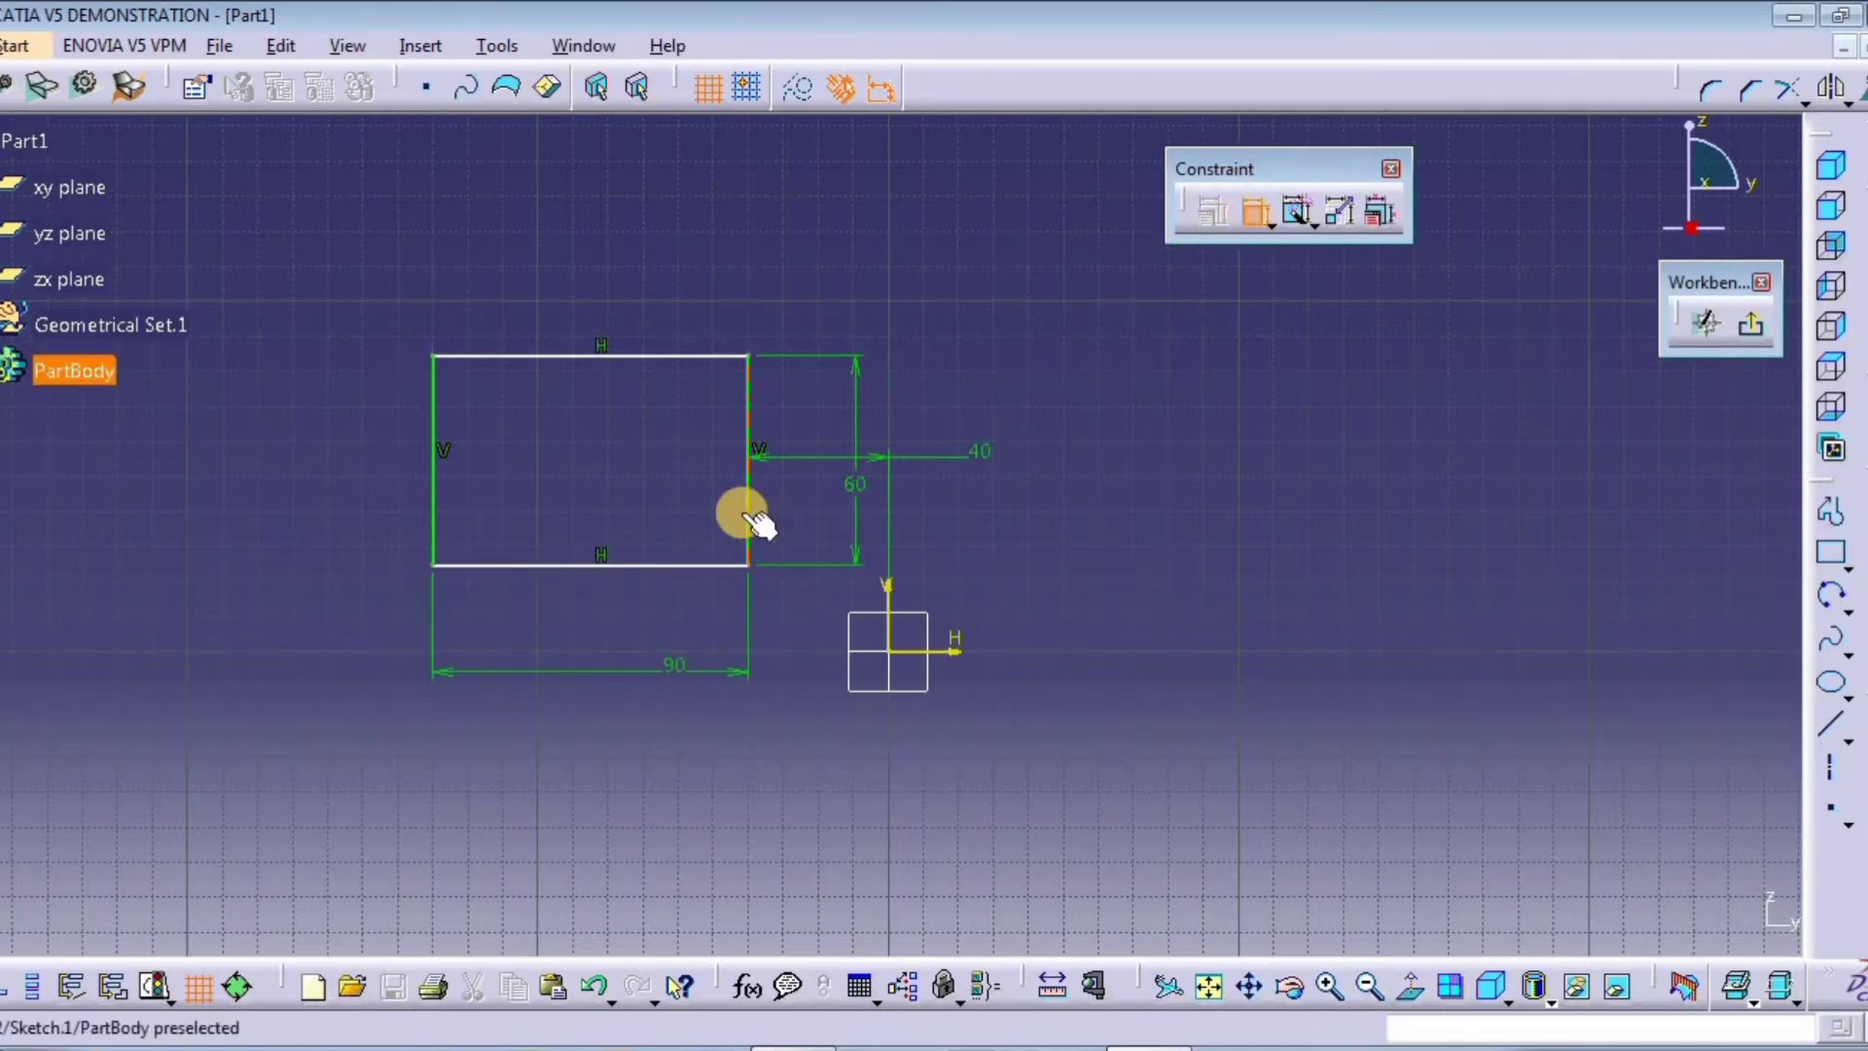
pyautogui.click(634, 564)
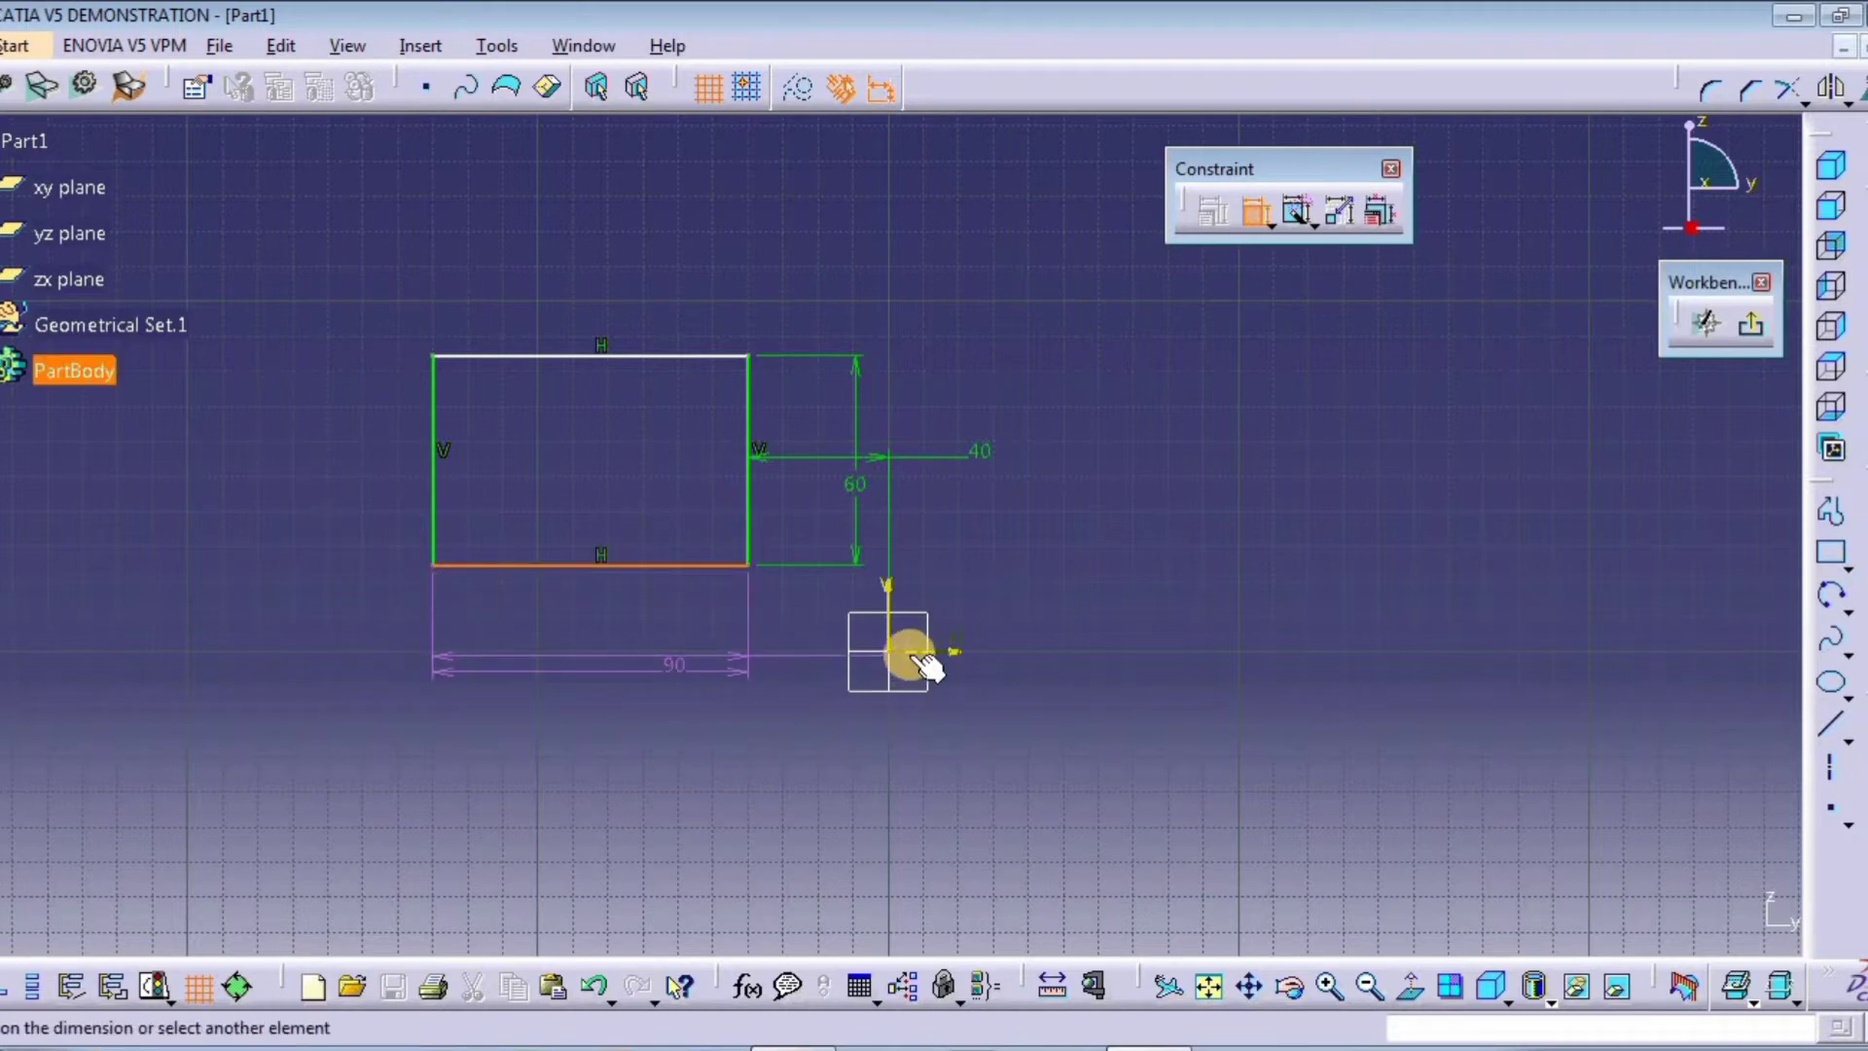
pyautogui.click(932, 654)
pyautogui.click(1022, 595)
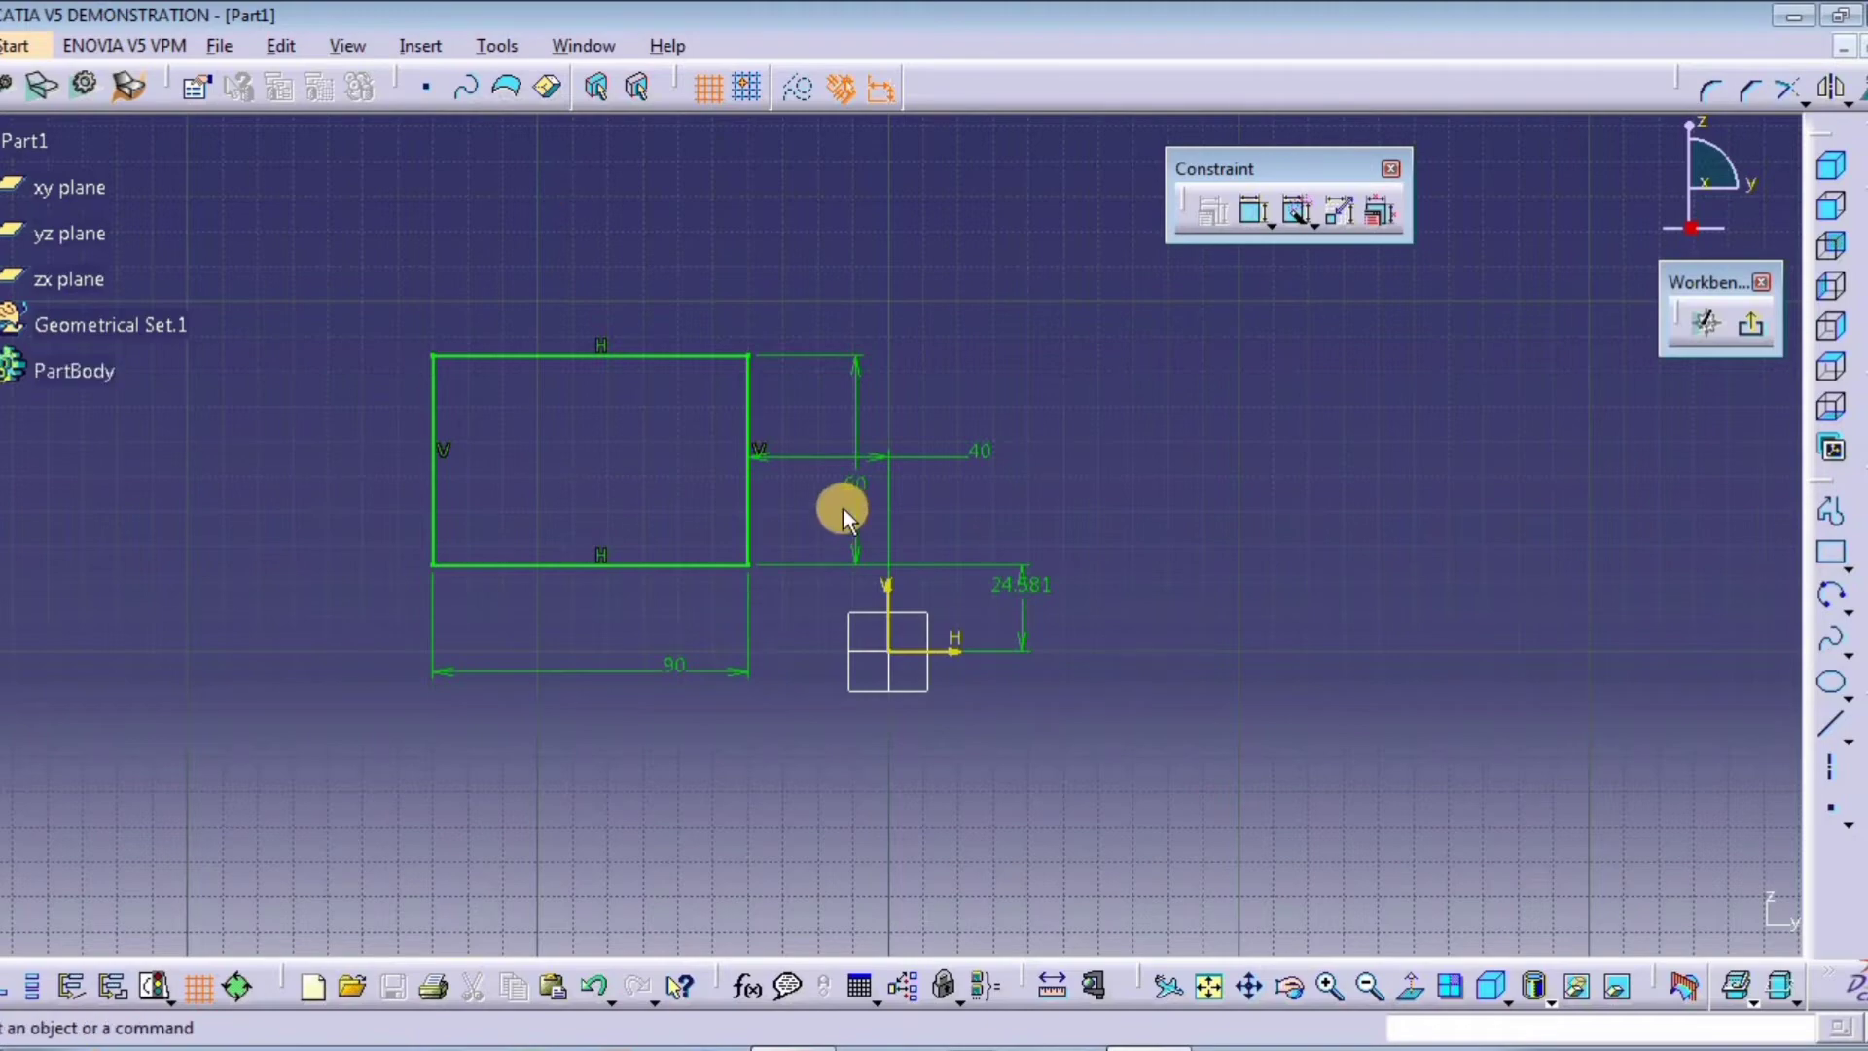
# Step: Add a redundant length dimension above the rectangle's top edge to demonstrate over-constraining
pyautogui.moveTo(655, 508)
pyautogui.mouseDown(button='middle')
pyautogui.moveTo(721, 367)
pyautogui.moveTo(722, 558)
pyautogui.moveTo(808, 559)
pyautogui.moveTo(792, 615)
pyautogui.mouseUp(button='middle')
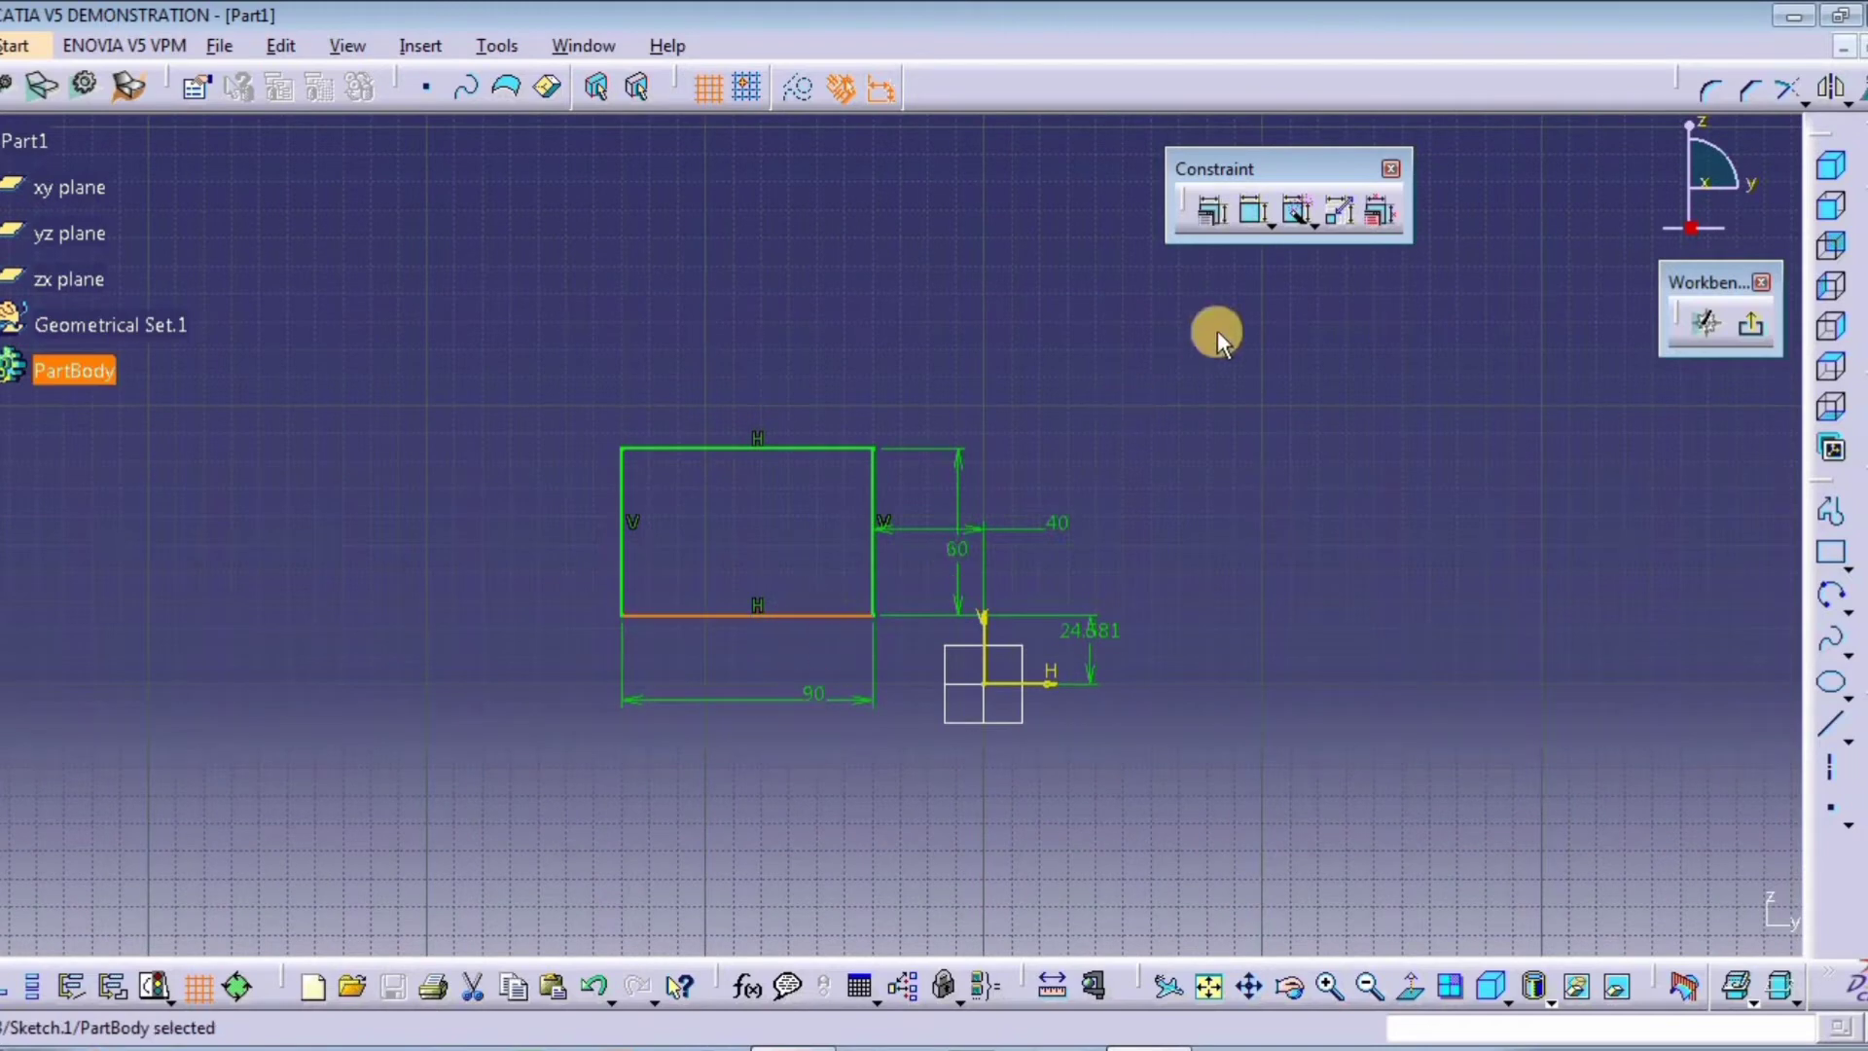
pyautogui.click(1259, 216)
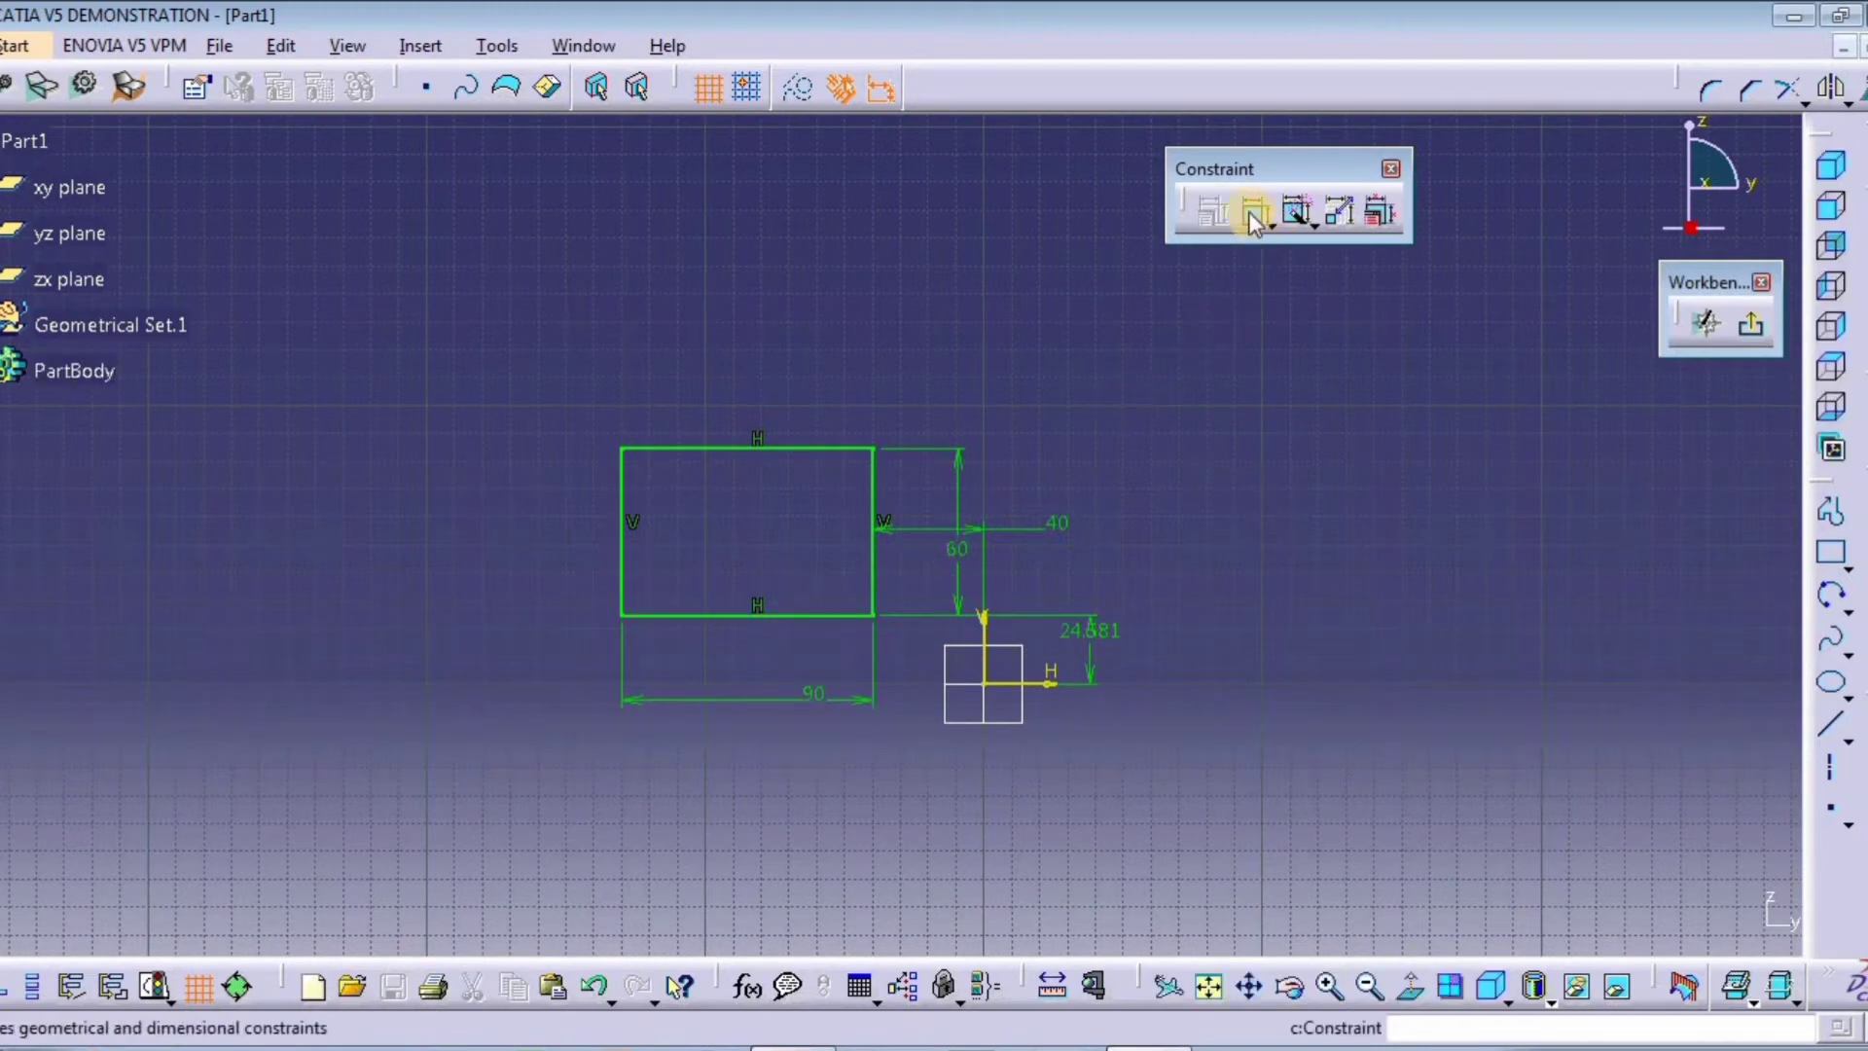
pyautogui.click(817, 449)
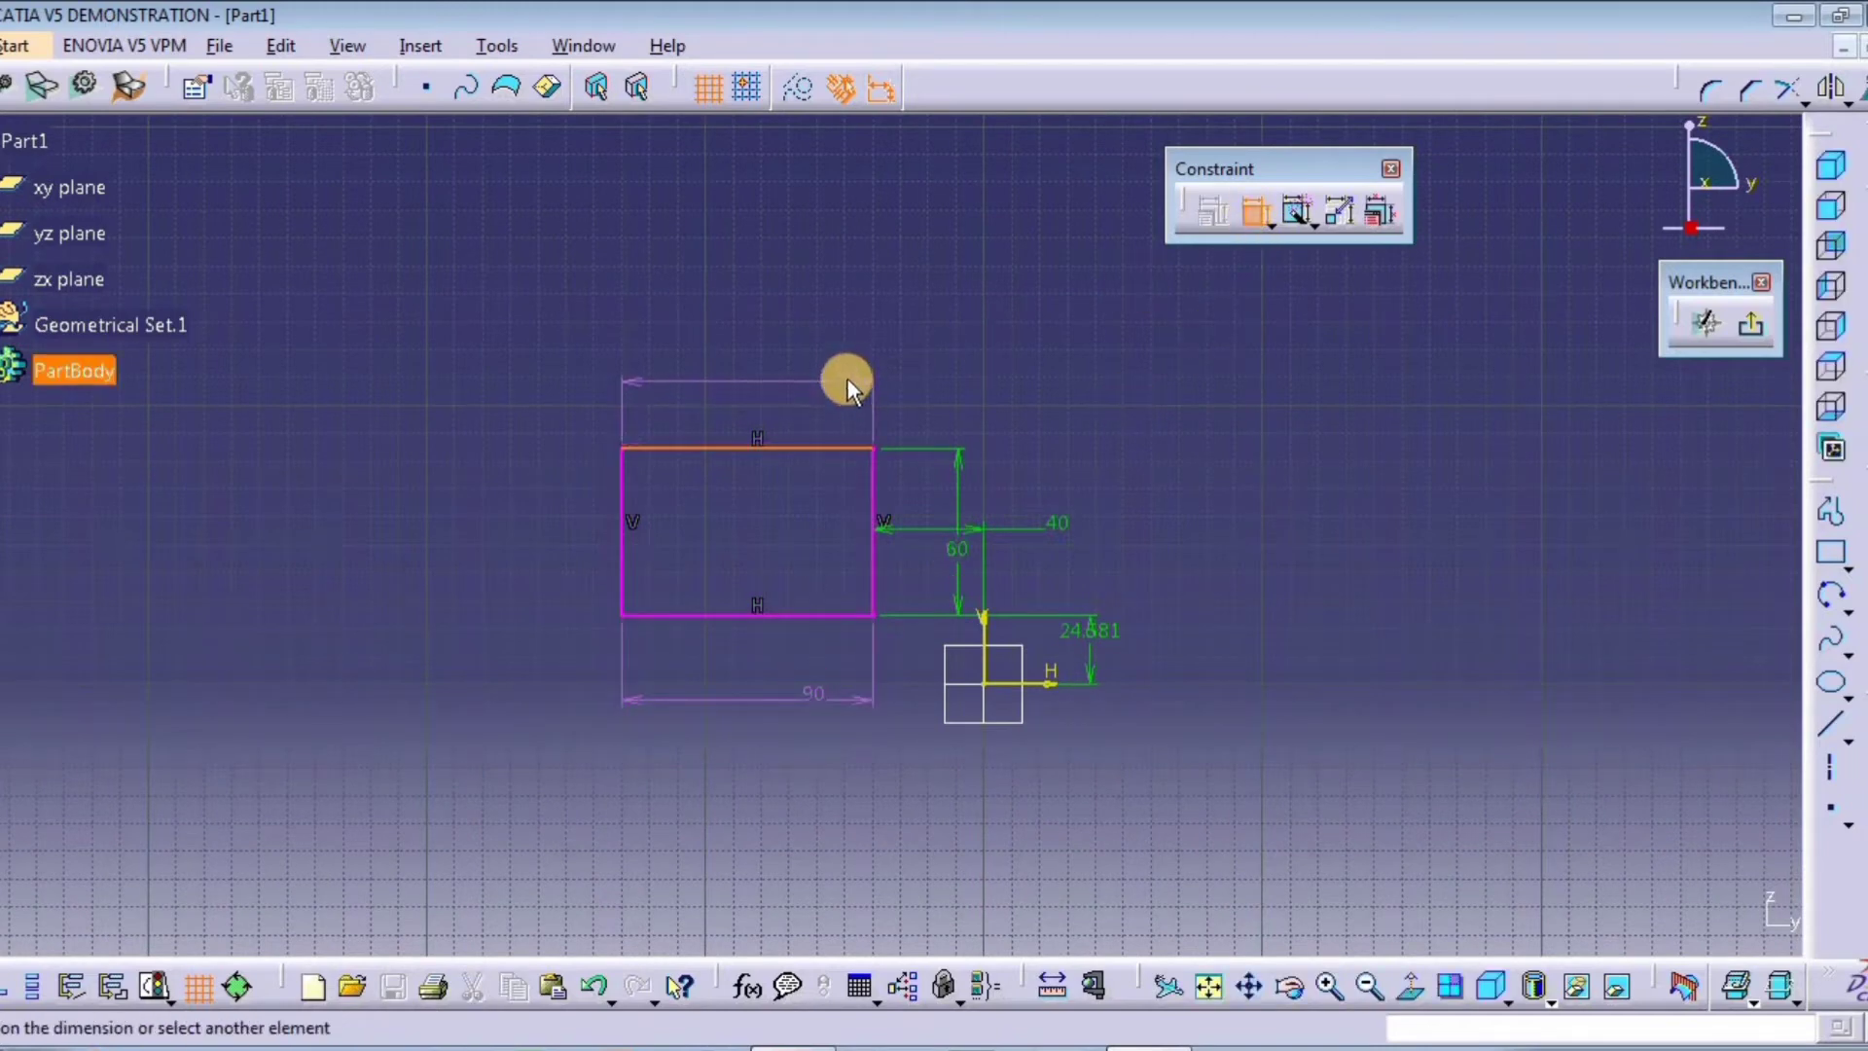
pyautogui.click(847, 377)
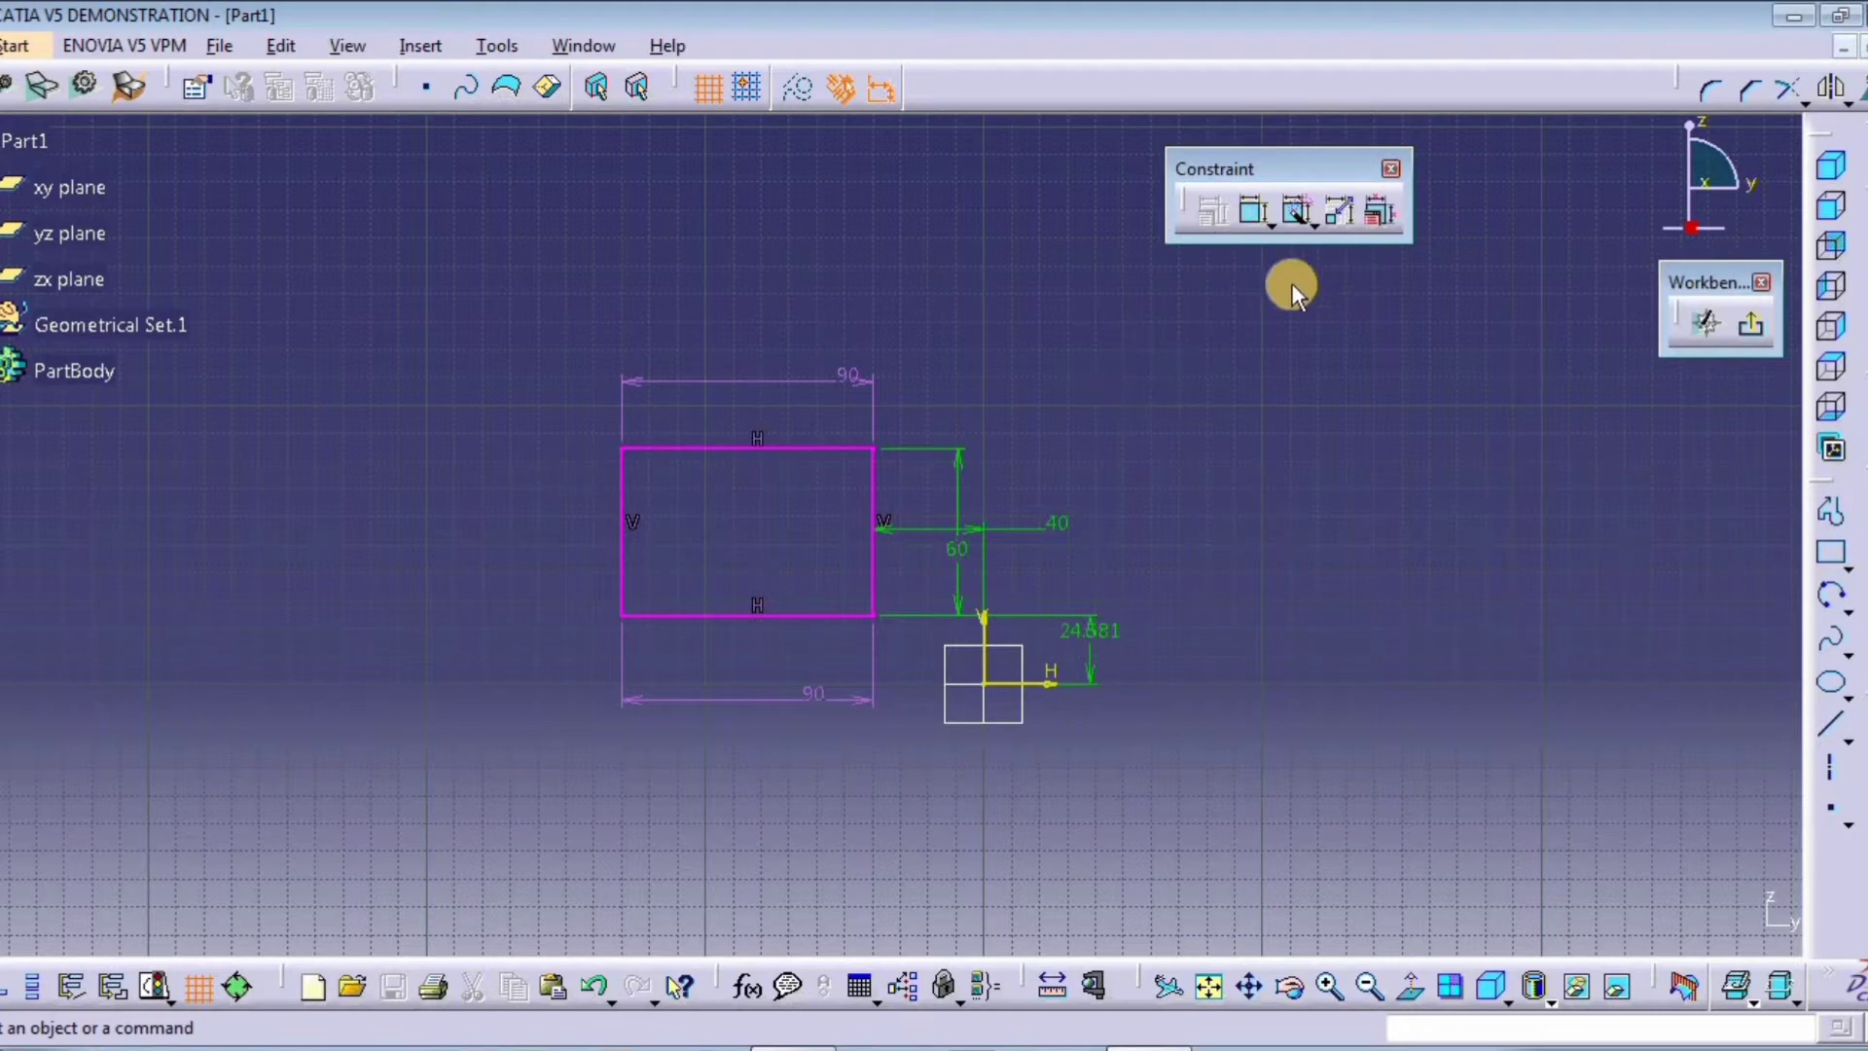
# Step: Delete the top edge's length dimension and the 40 mm offset from the vertical axis
pyautogui.click(855, 377)
pyautogui.press('Delete')
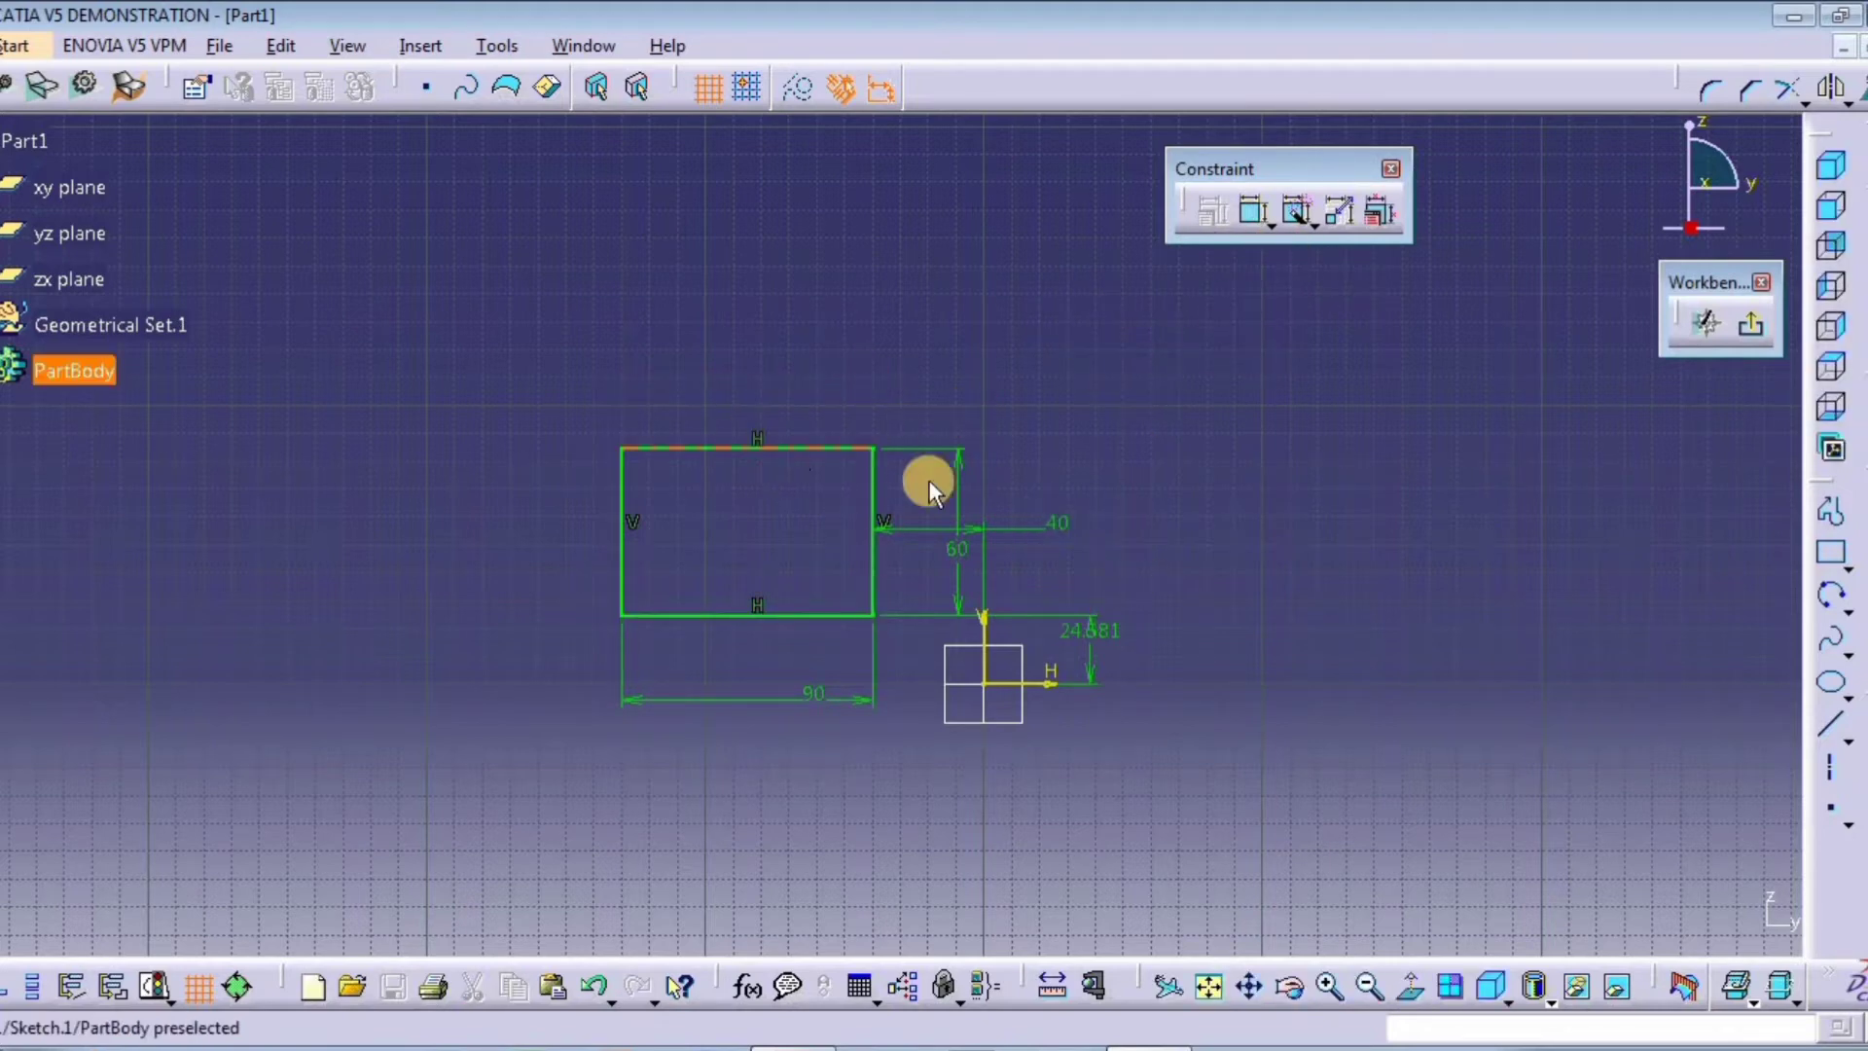
pyautogui.click(1051, 528)
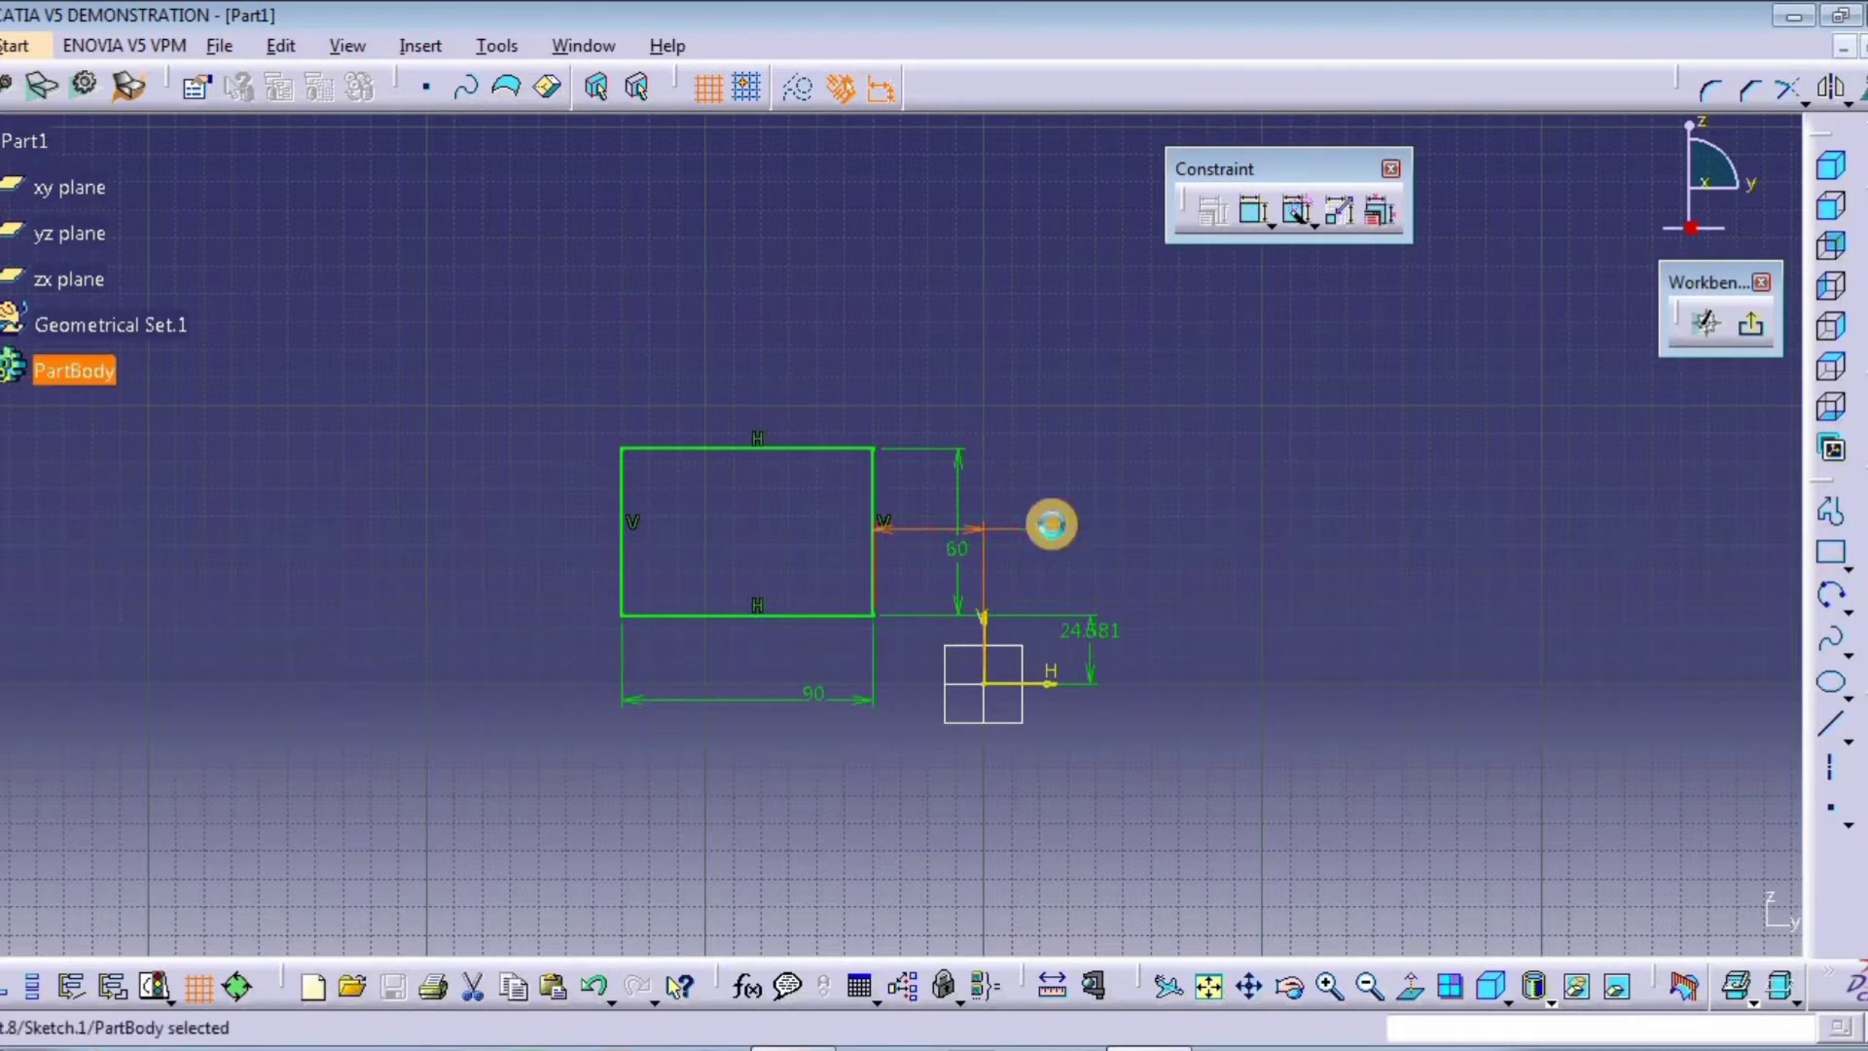
pyautogui.press('Delete')
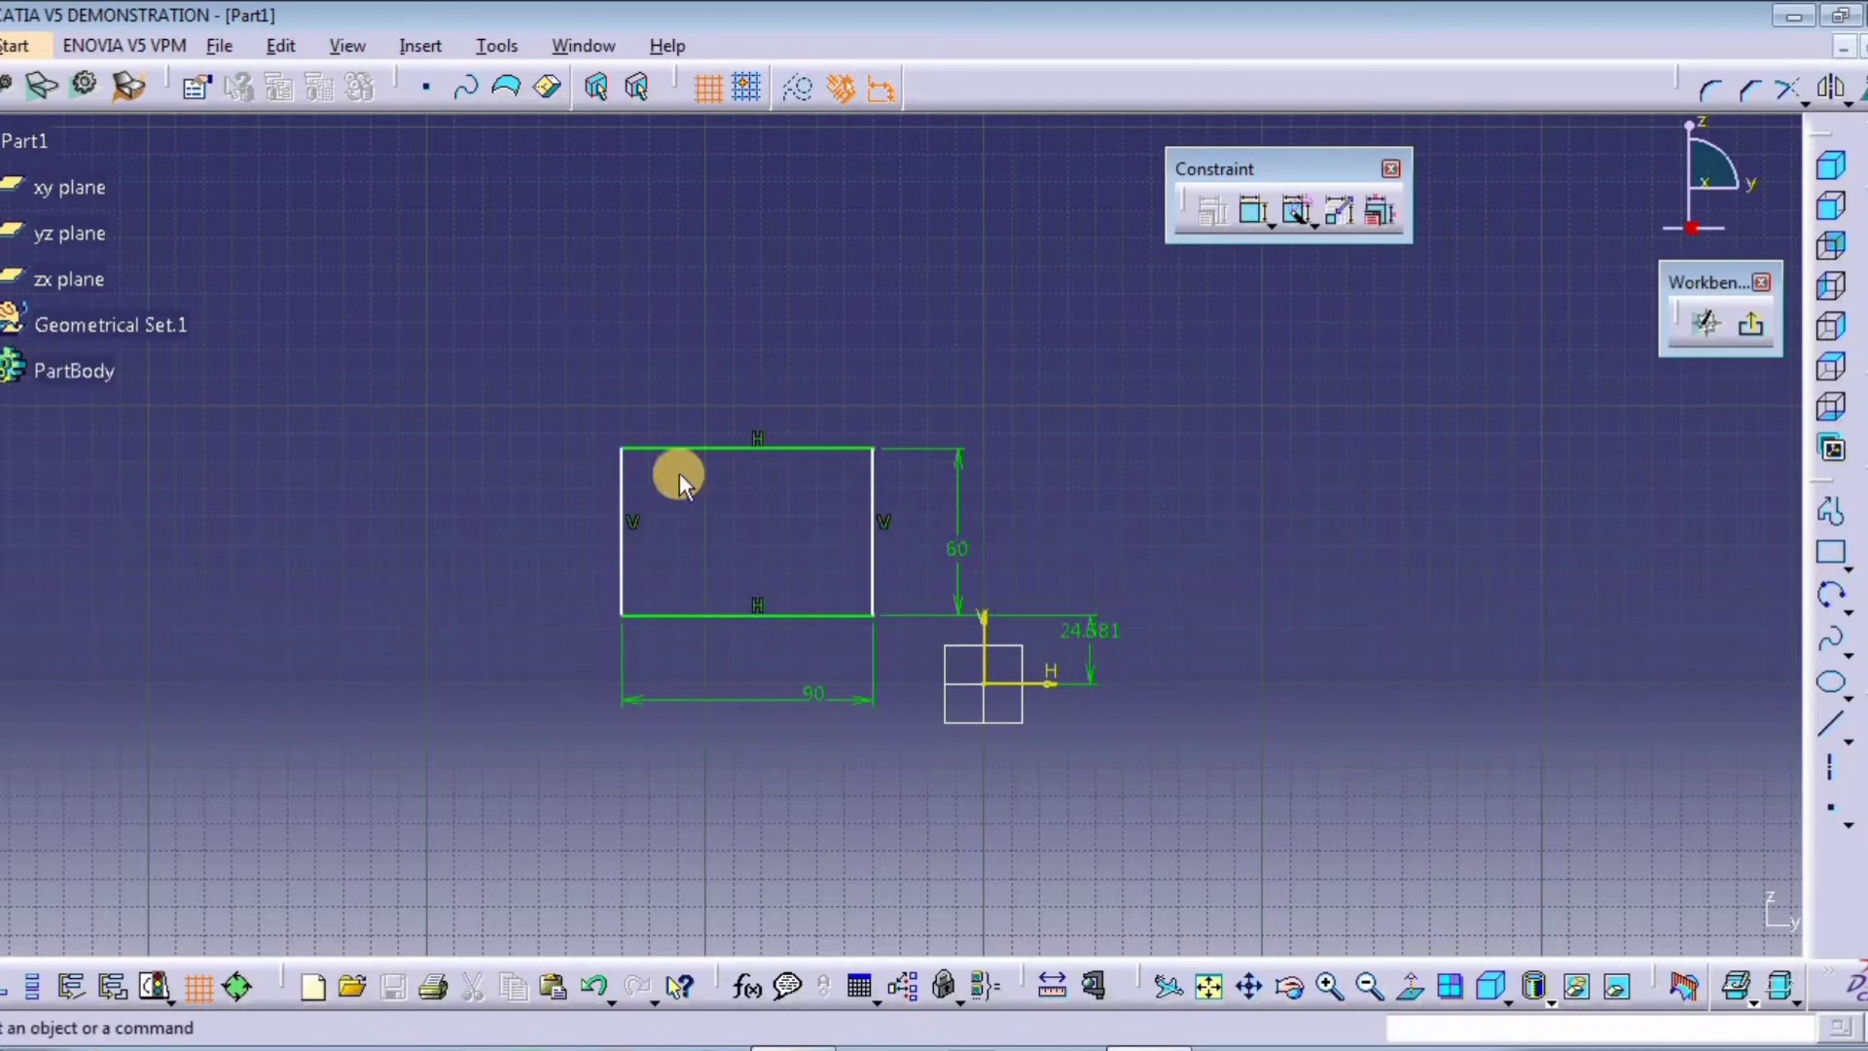
# Step: Try to constrain the angle between the rectangle's right edge and the horizontal axis
pyautogui.click(1253, 212)
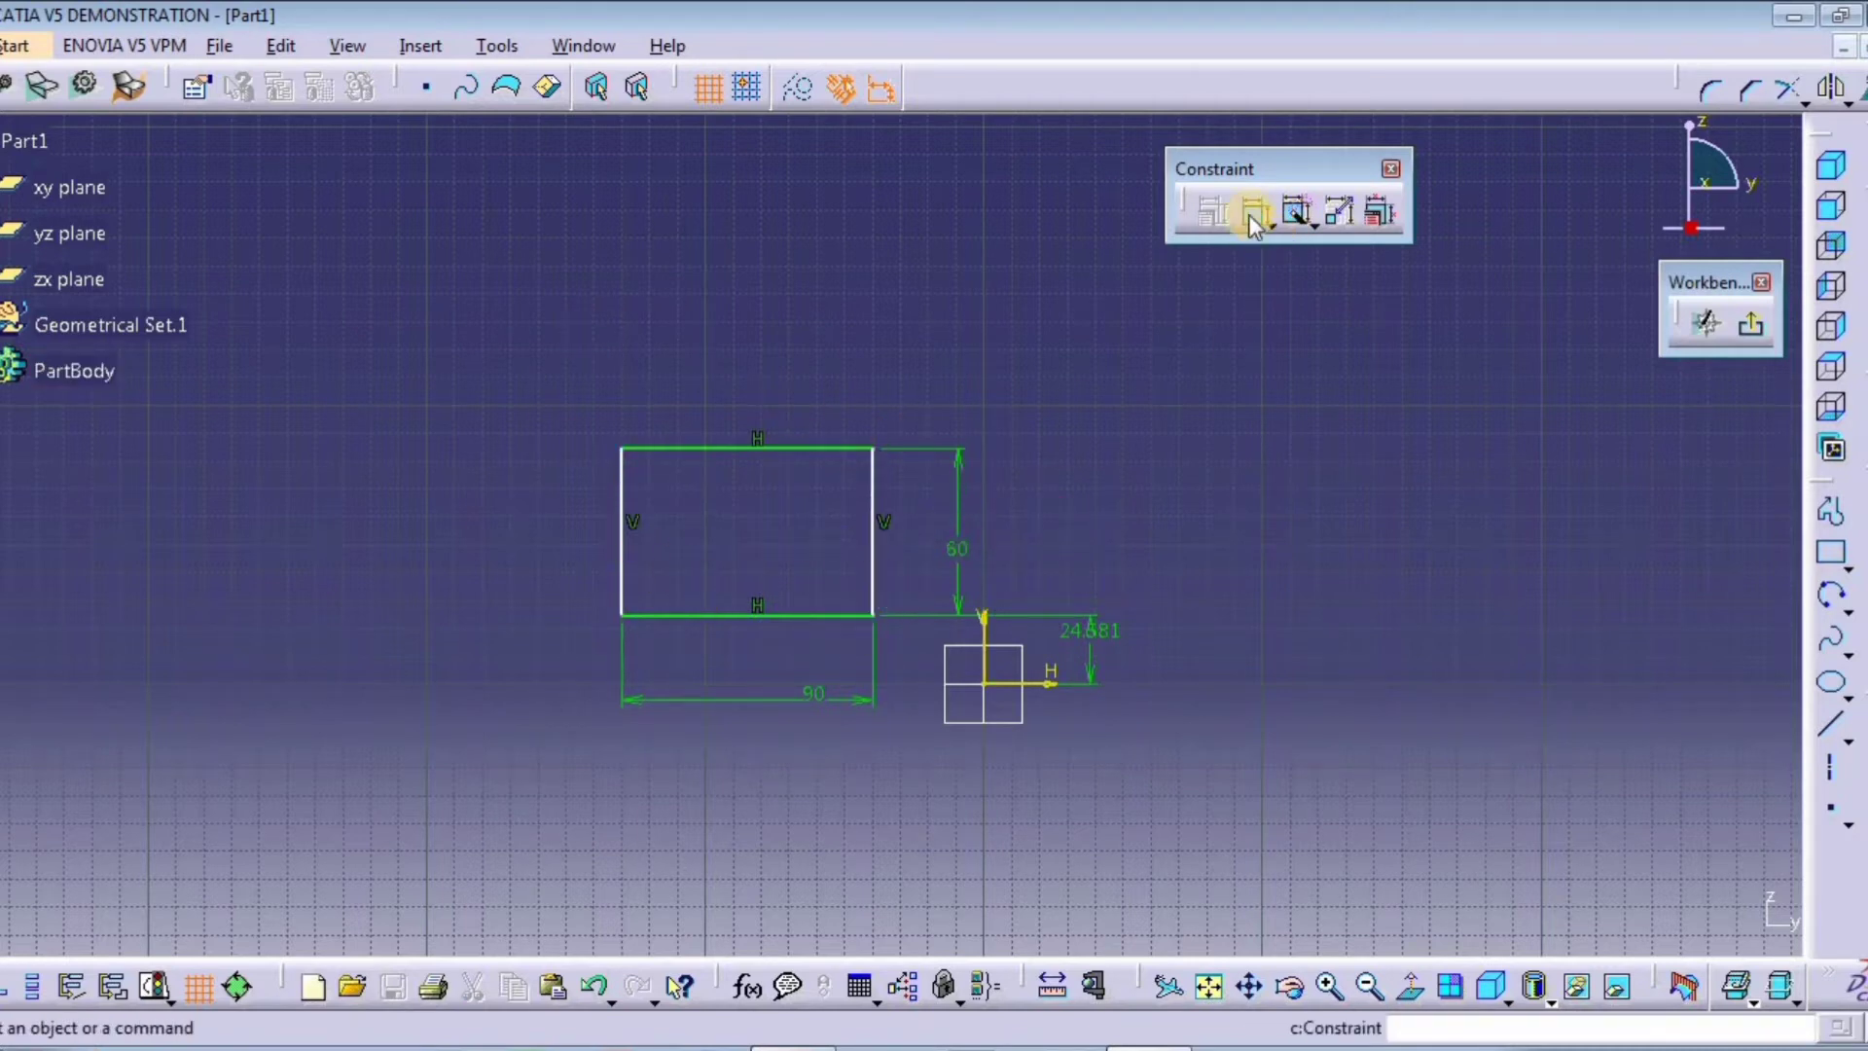
pyautogui.click(873, 567)
pyautogui.click(1039, 681)
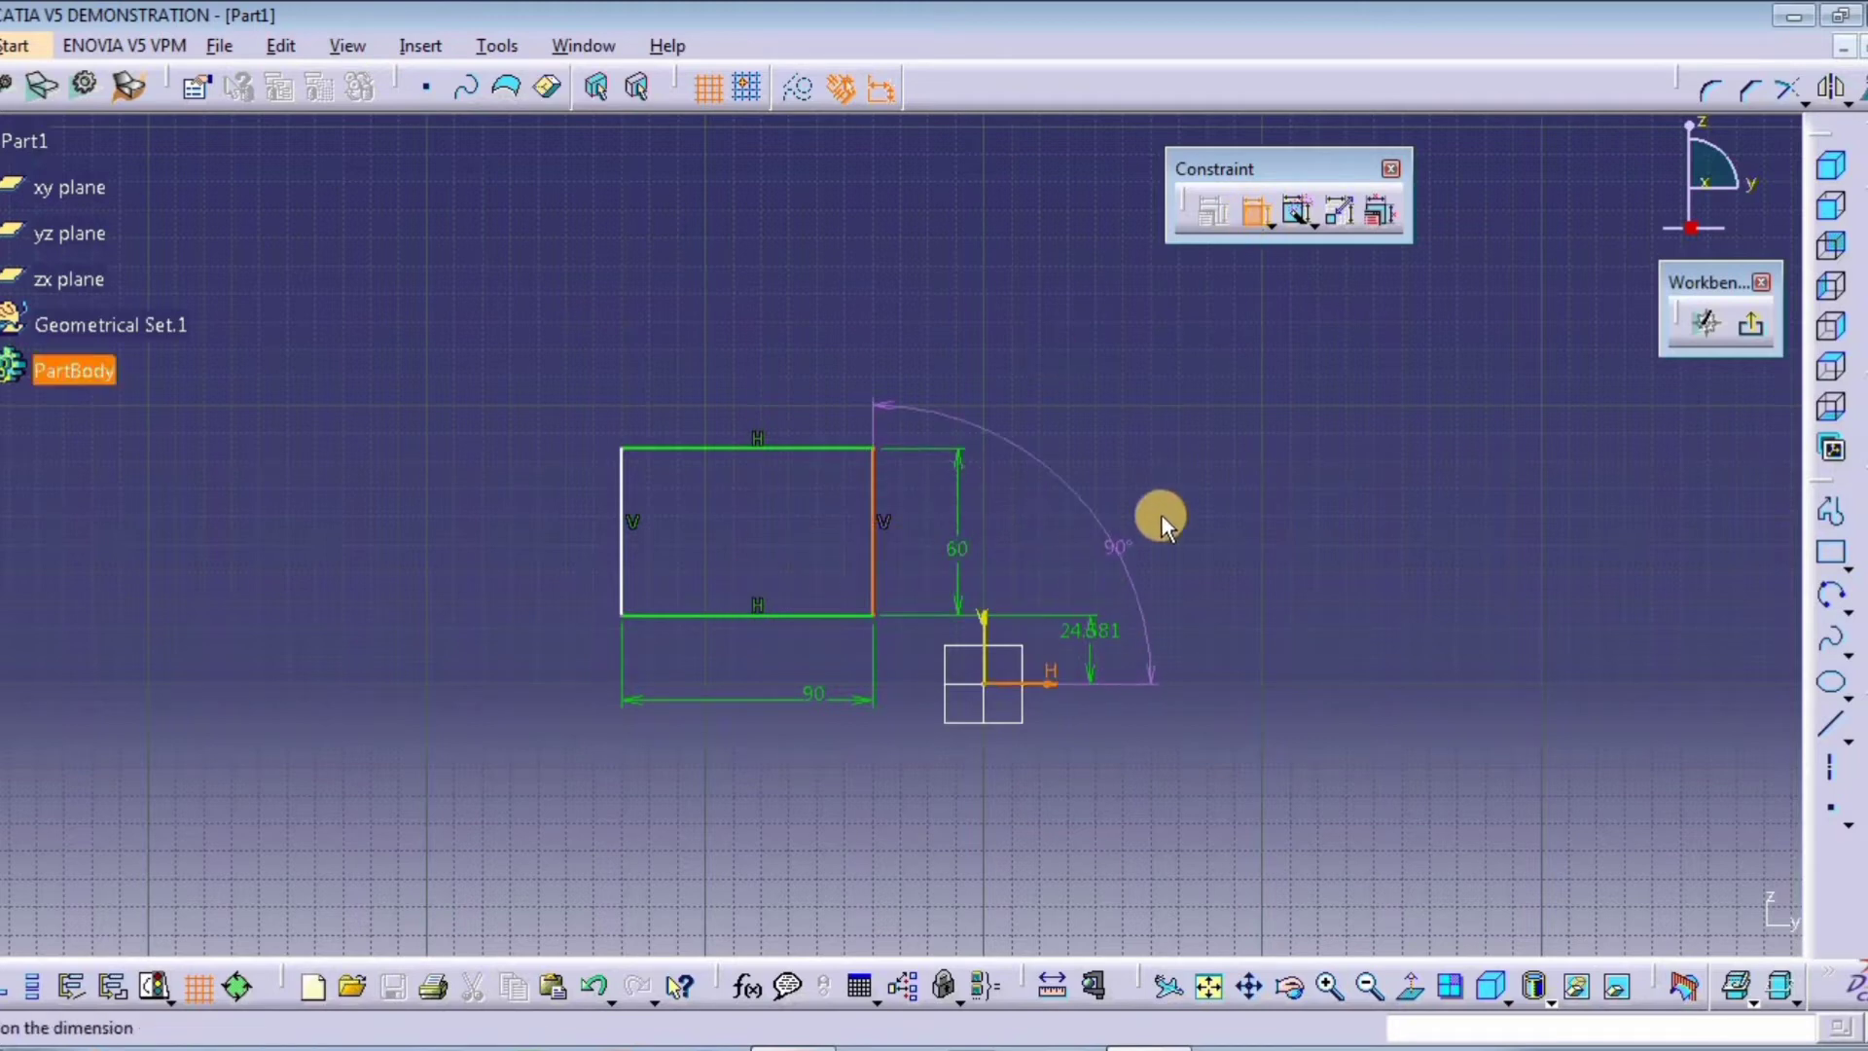
pyautogui.click(1250, 222)
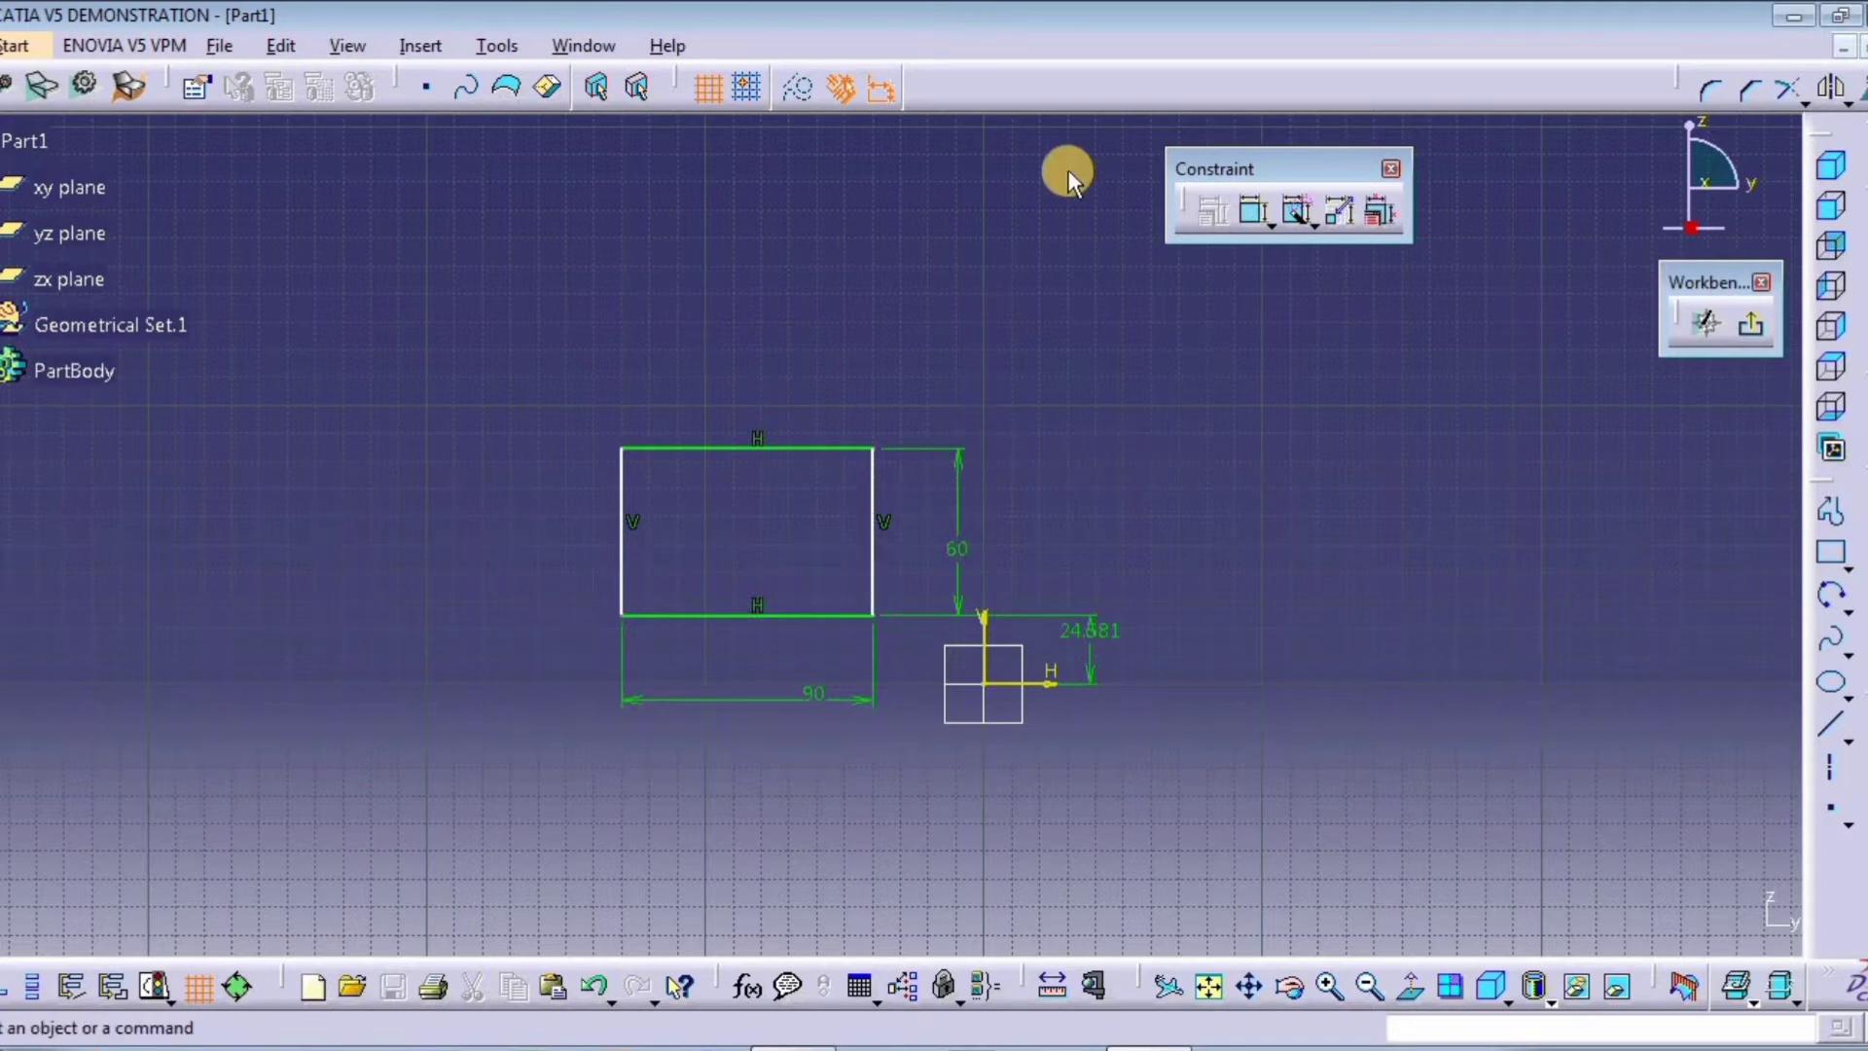
# Step: Sketch a second rectangle of about 84 by 75 mm from the origin, below the horizontal axis
pyautogui.moveTo(1606, 701); pyautogui.dragTo(1355, 563, button='middle')
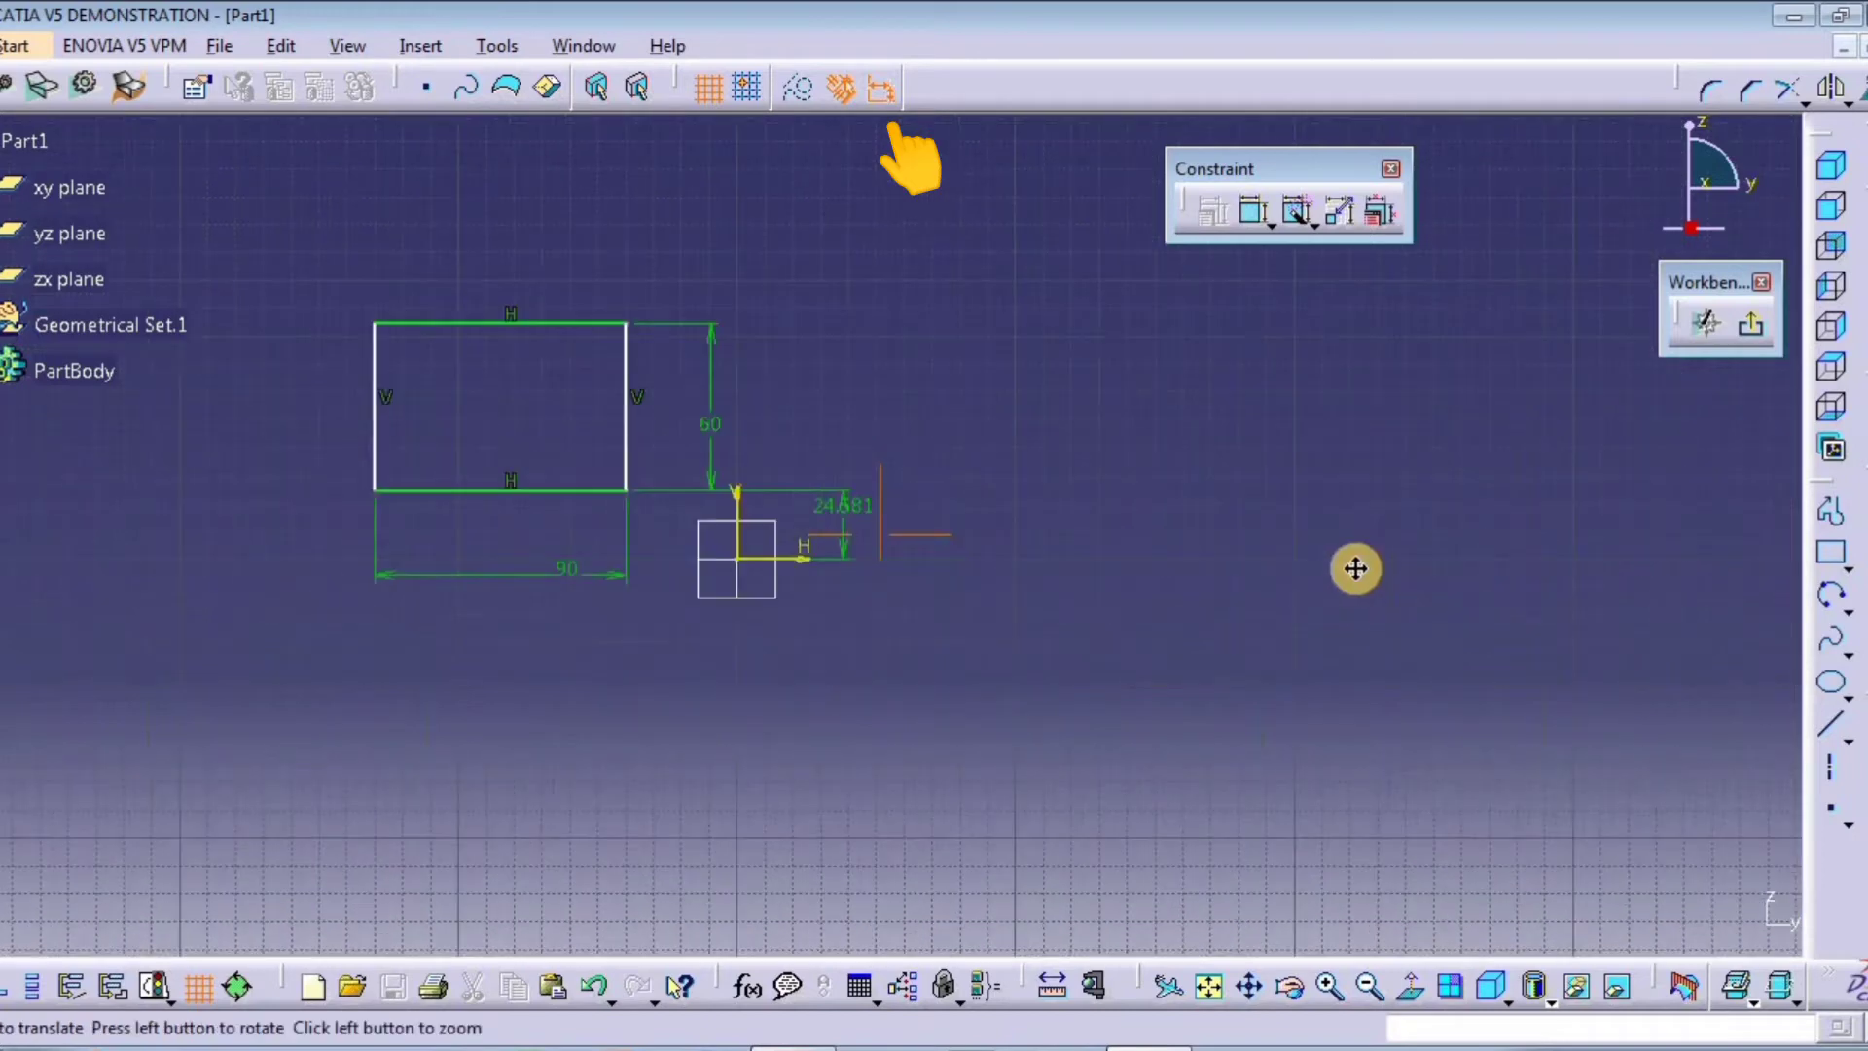
pyautogui.click(1838, 553)
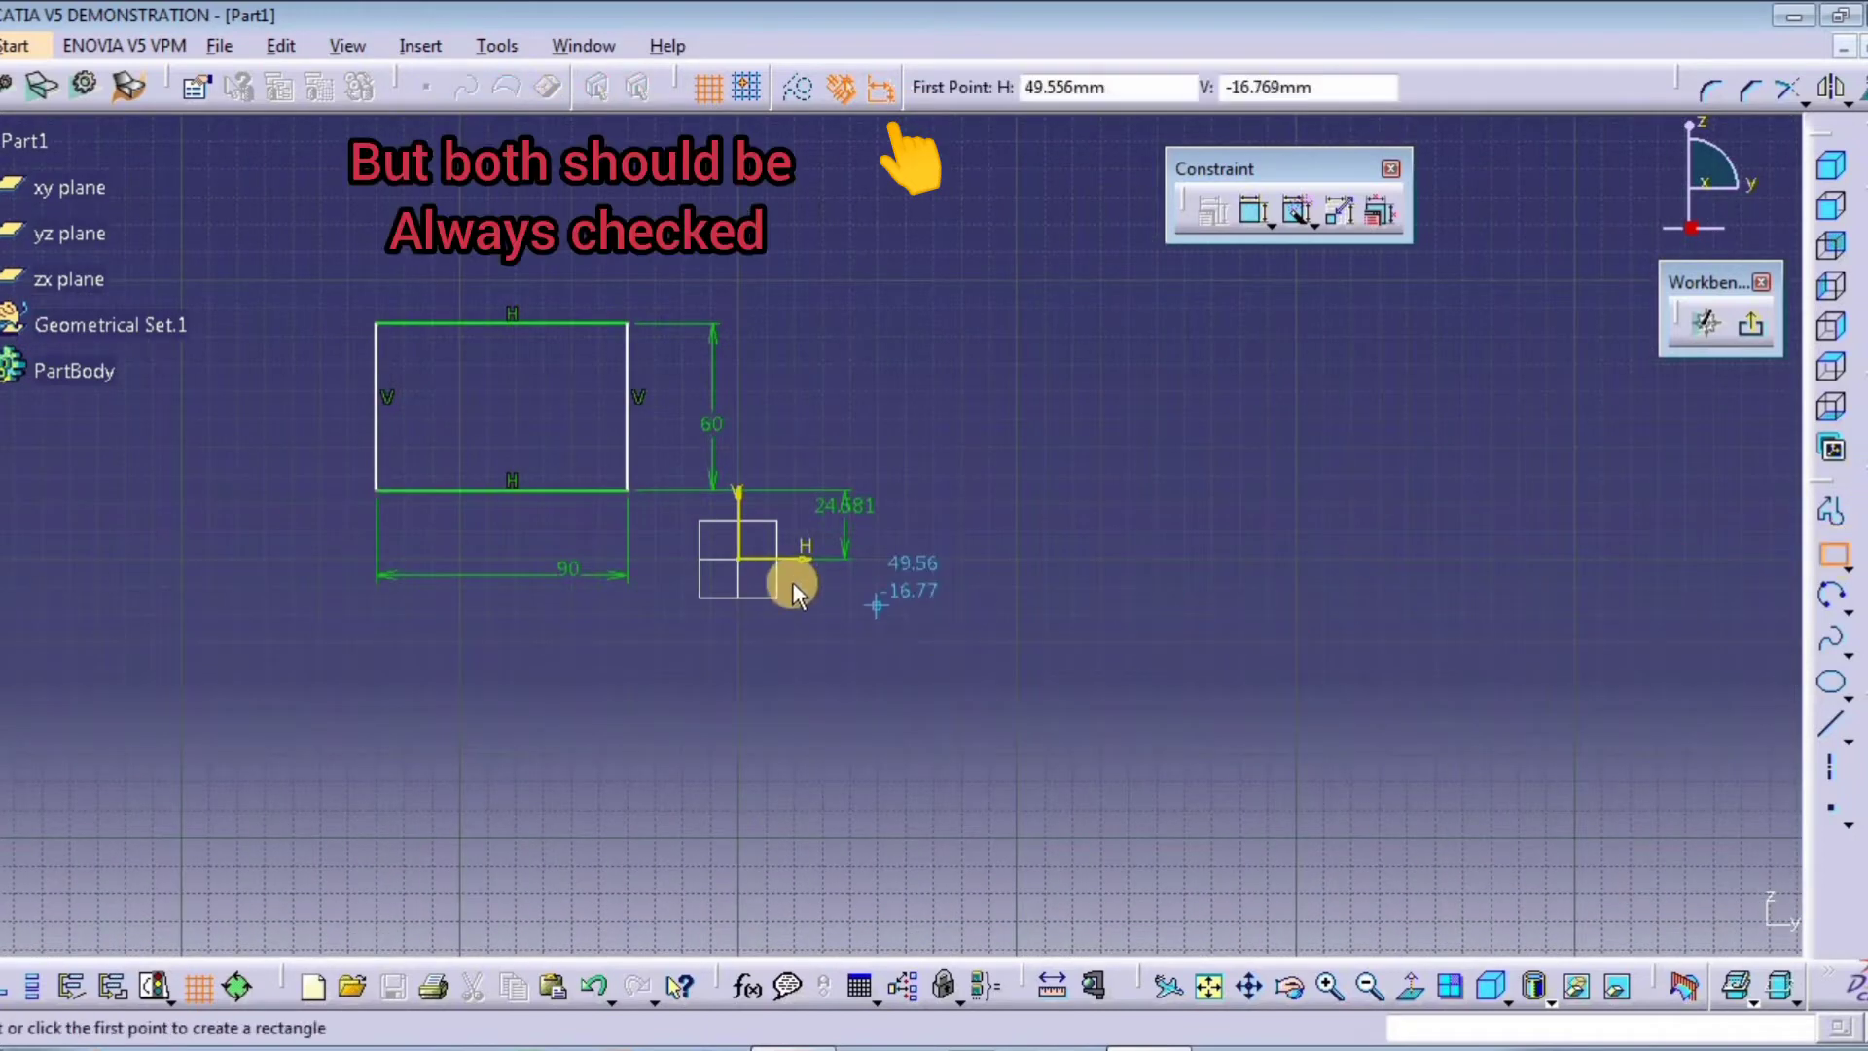
pyautogui.click(751, 563)
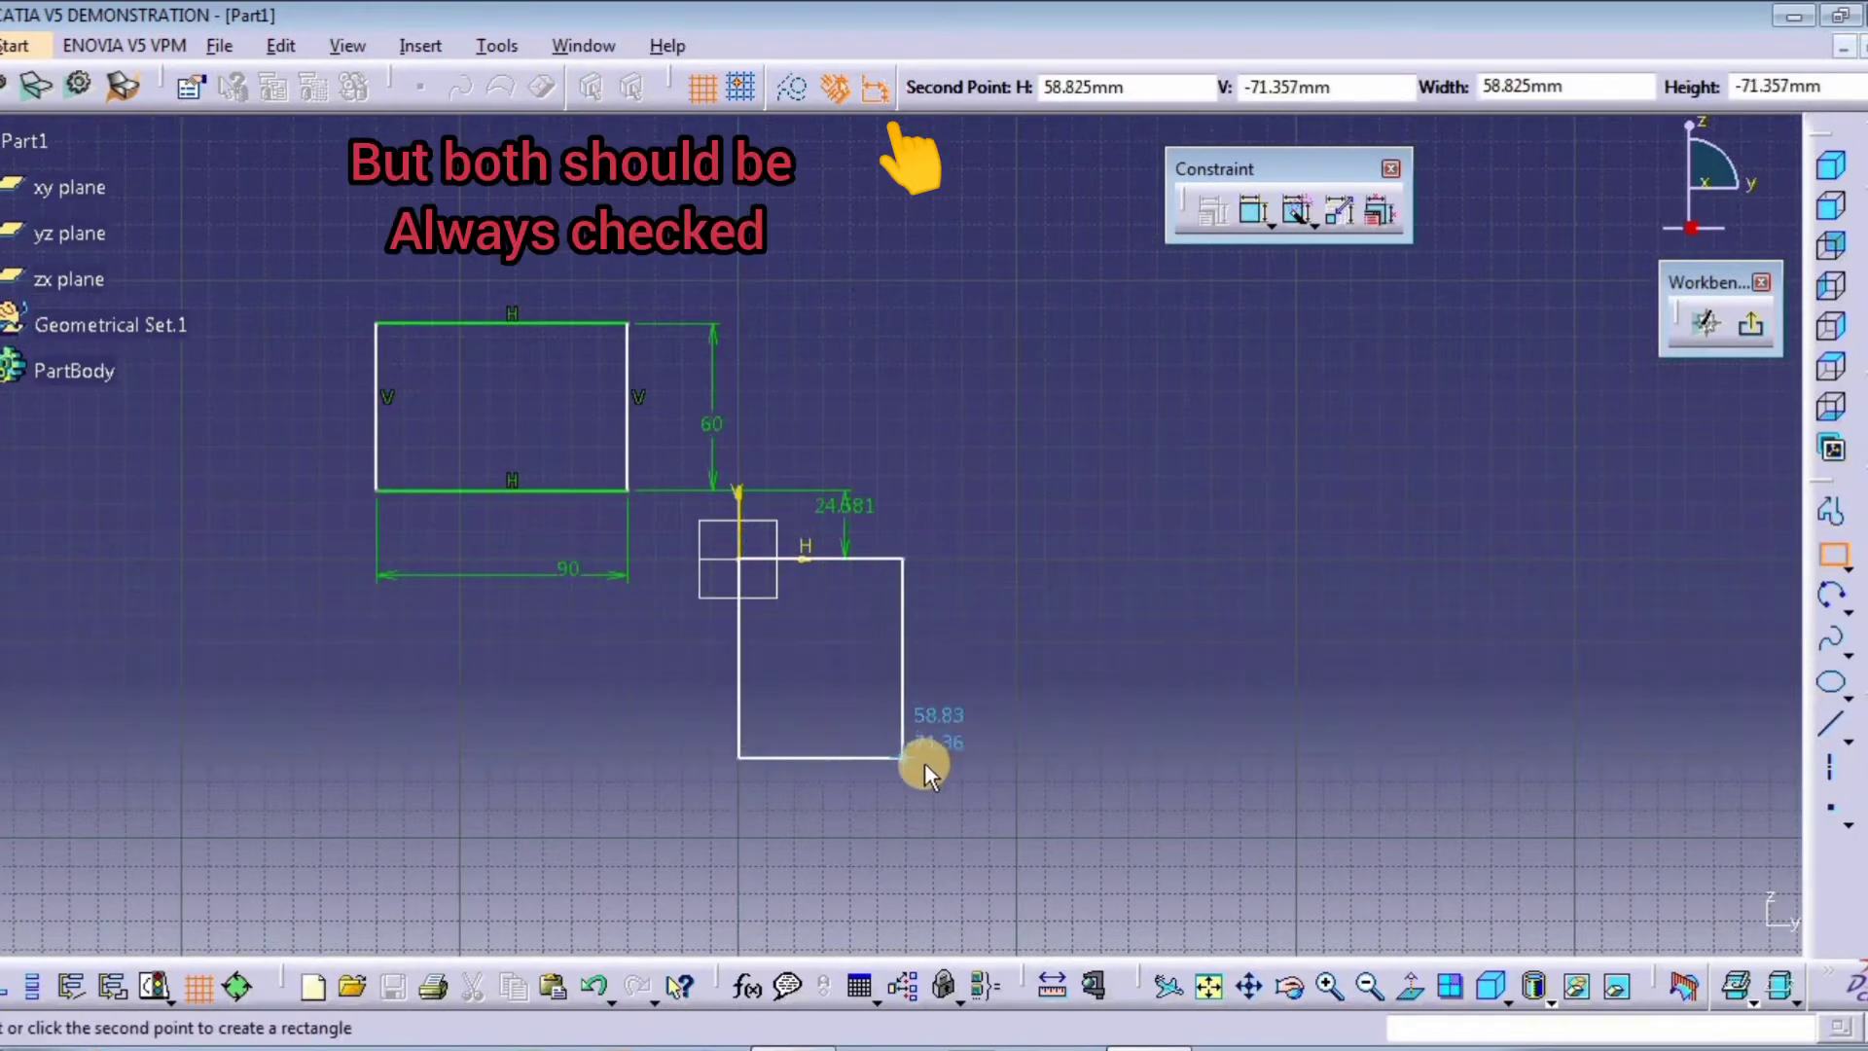
pyautogui.click(972, 768)
pyautogui.click(1195, 671)
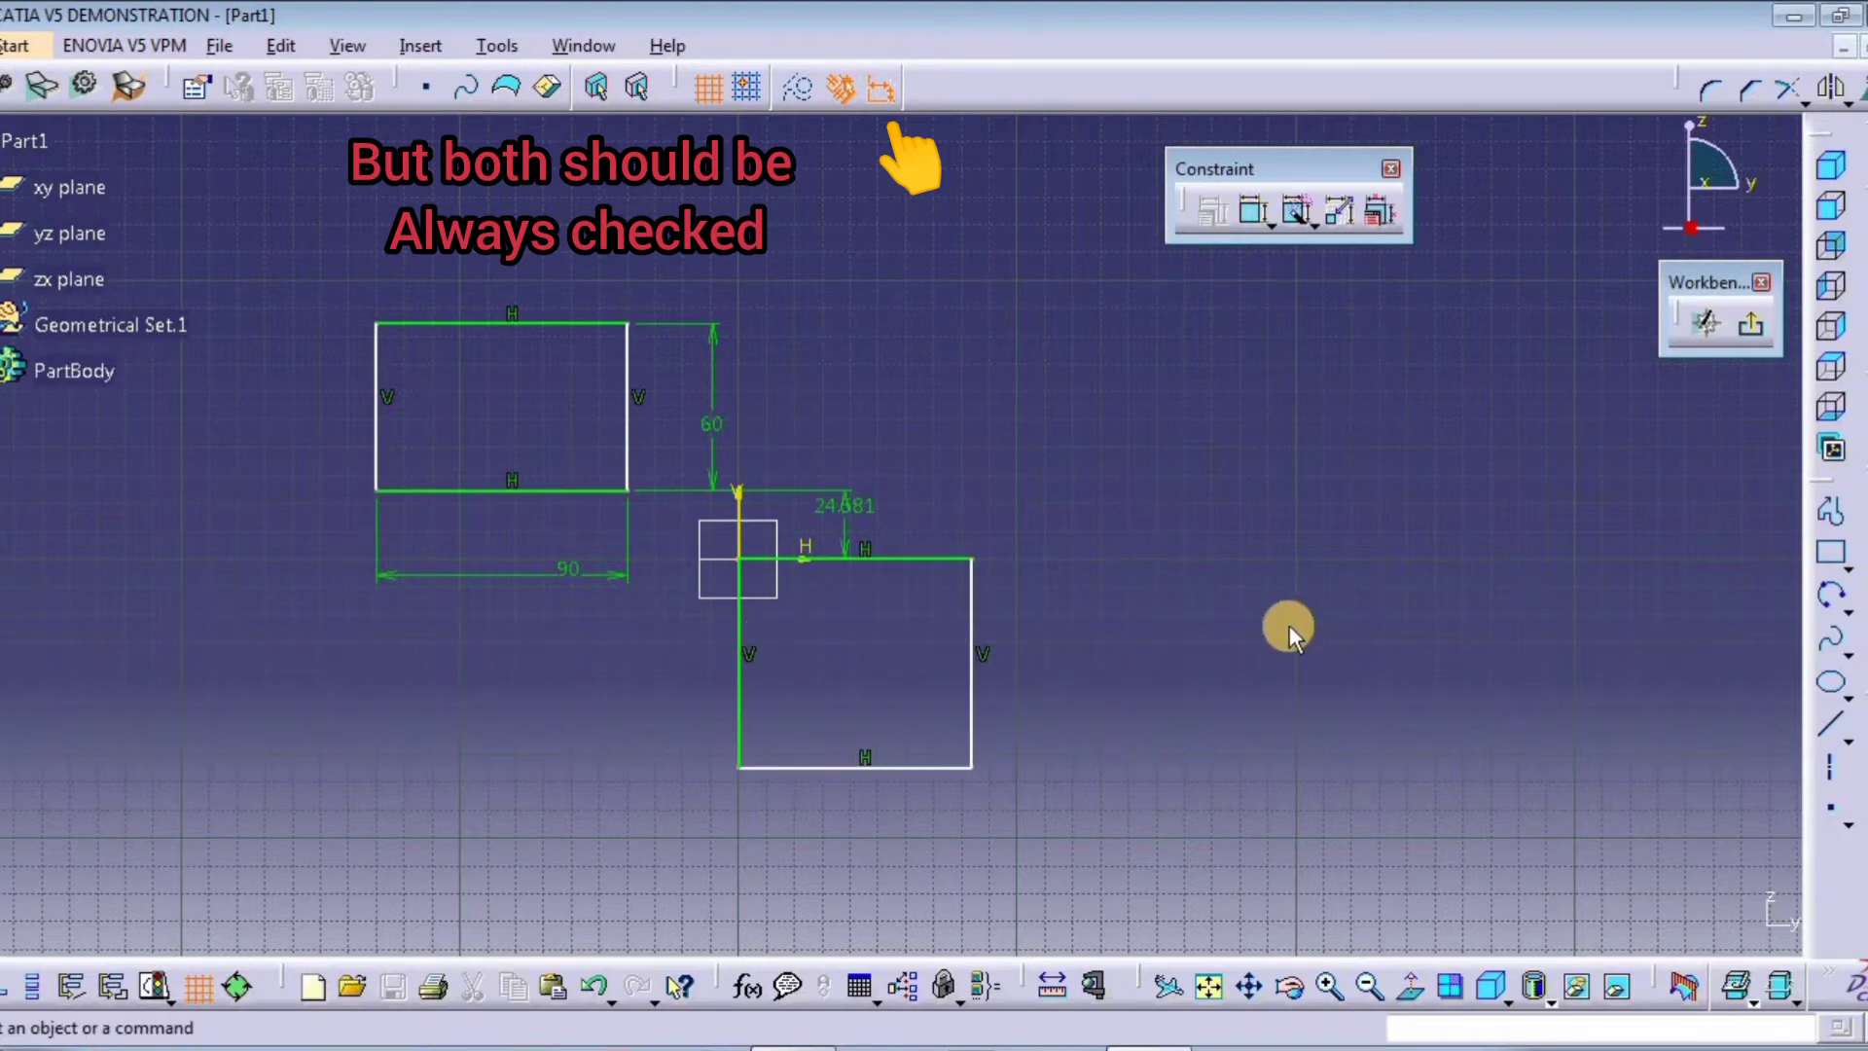
# Step: Dimension the second rectangle's height on its right edge and its width on its bottom edge
pyautogui.moveTo(1229, 703); pyautogui.dragTo(1188, 525, button='middle')
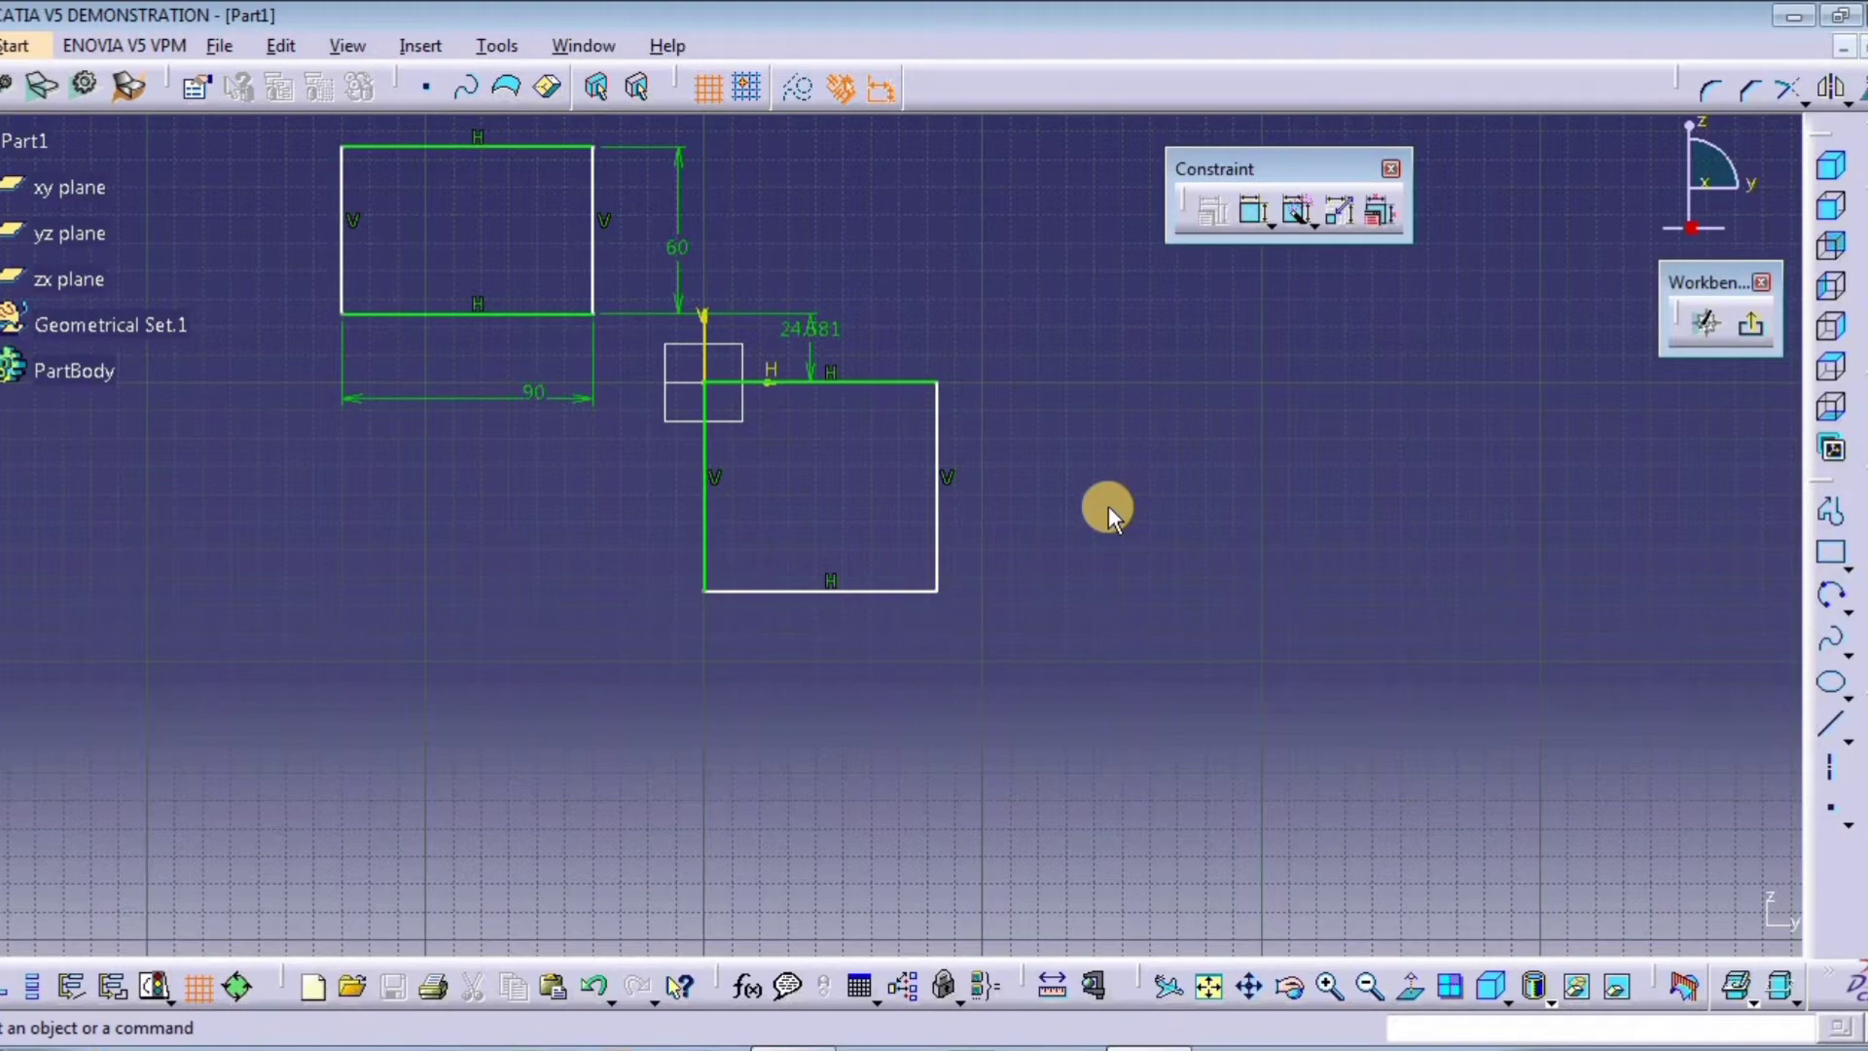
pyautogui.moveTo(1037, 473)
pyautogui.mouseDown(button='middle')
pyautogui.moveTo(918, 667)
pyautogui.moveTo(1036, 557)
pyautogui.mouseUp(button='middle')
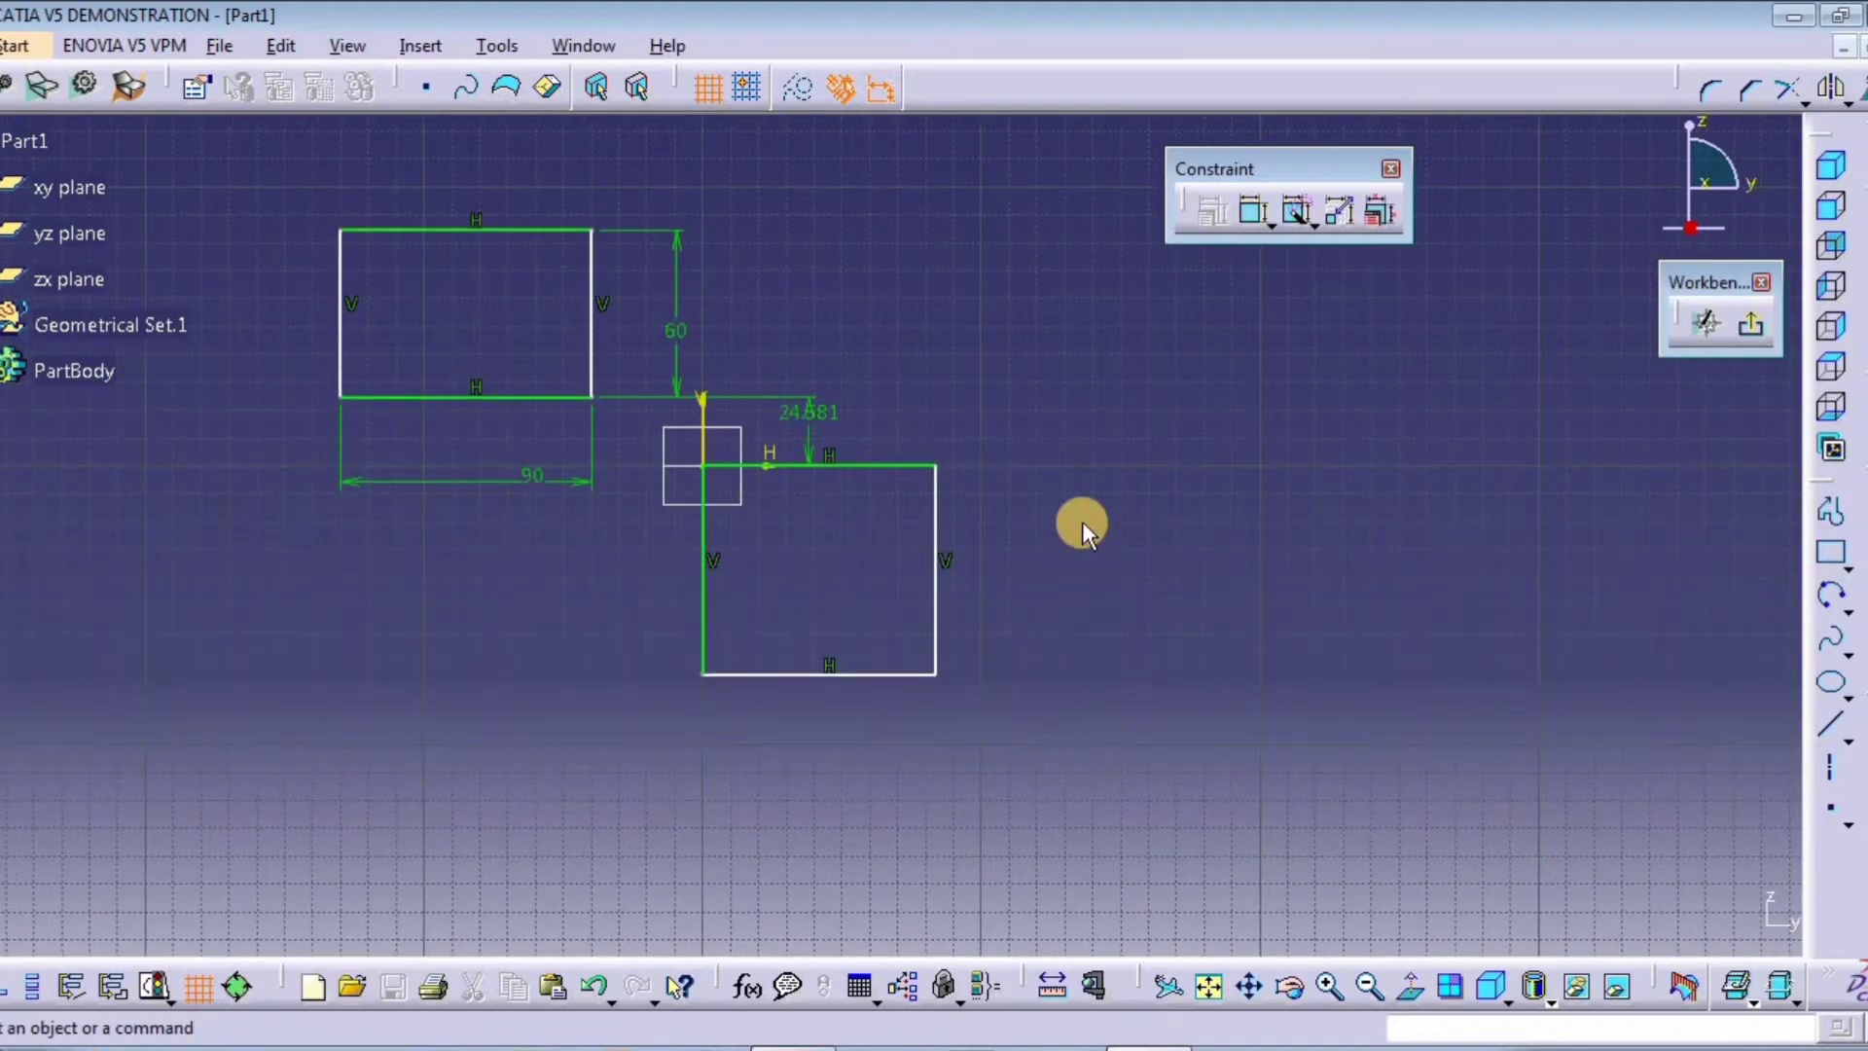
pyautogui.click(1255, 210)
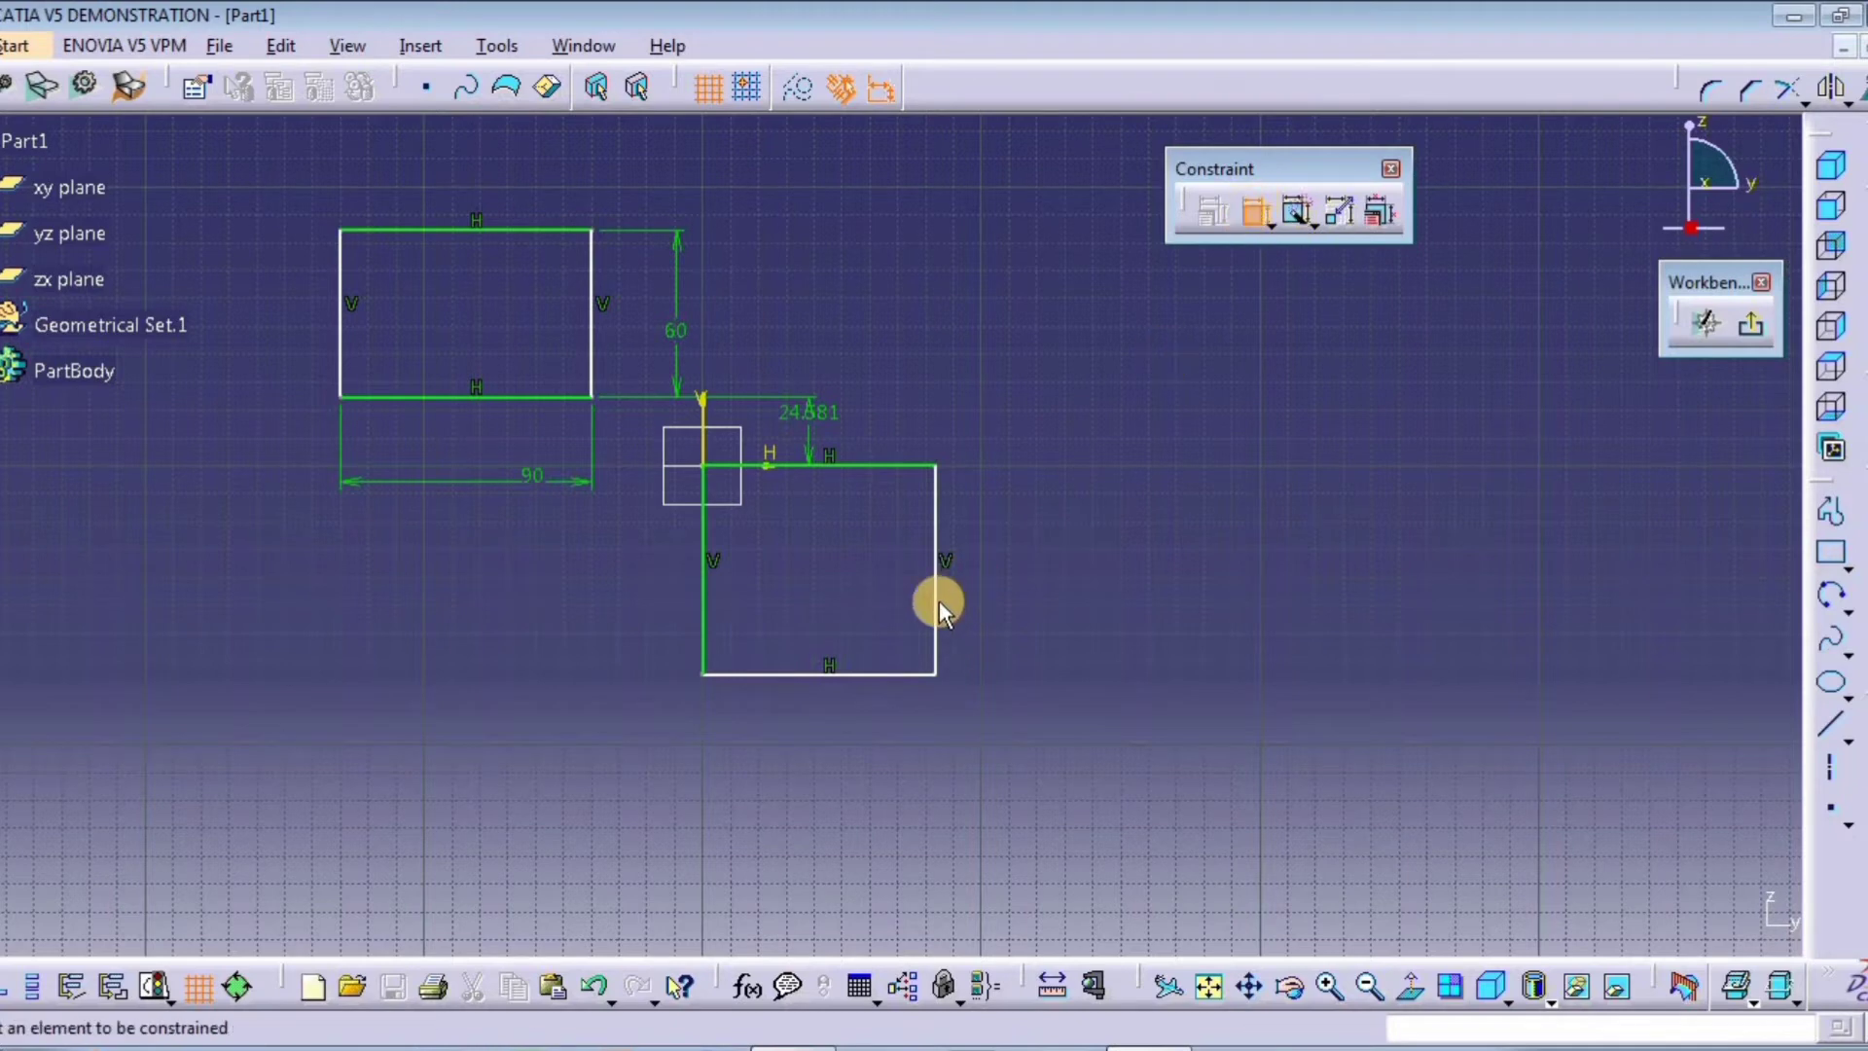
pyautogui.click(936, 596)
pyautogui.click(1036, 540)
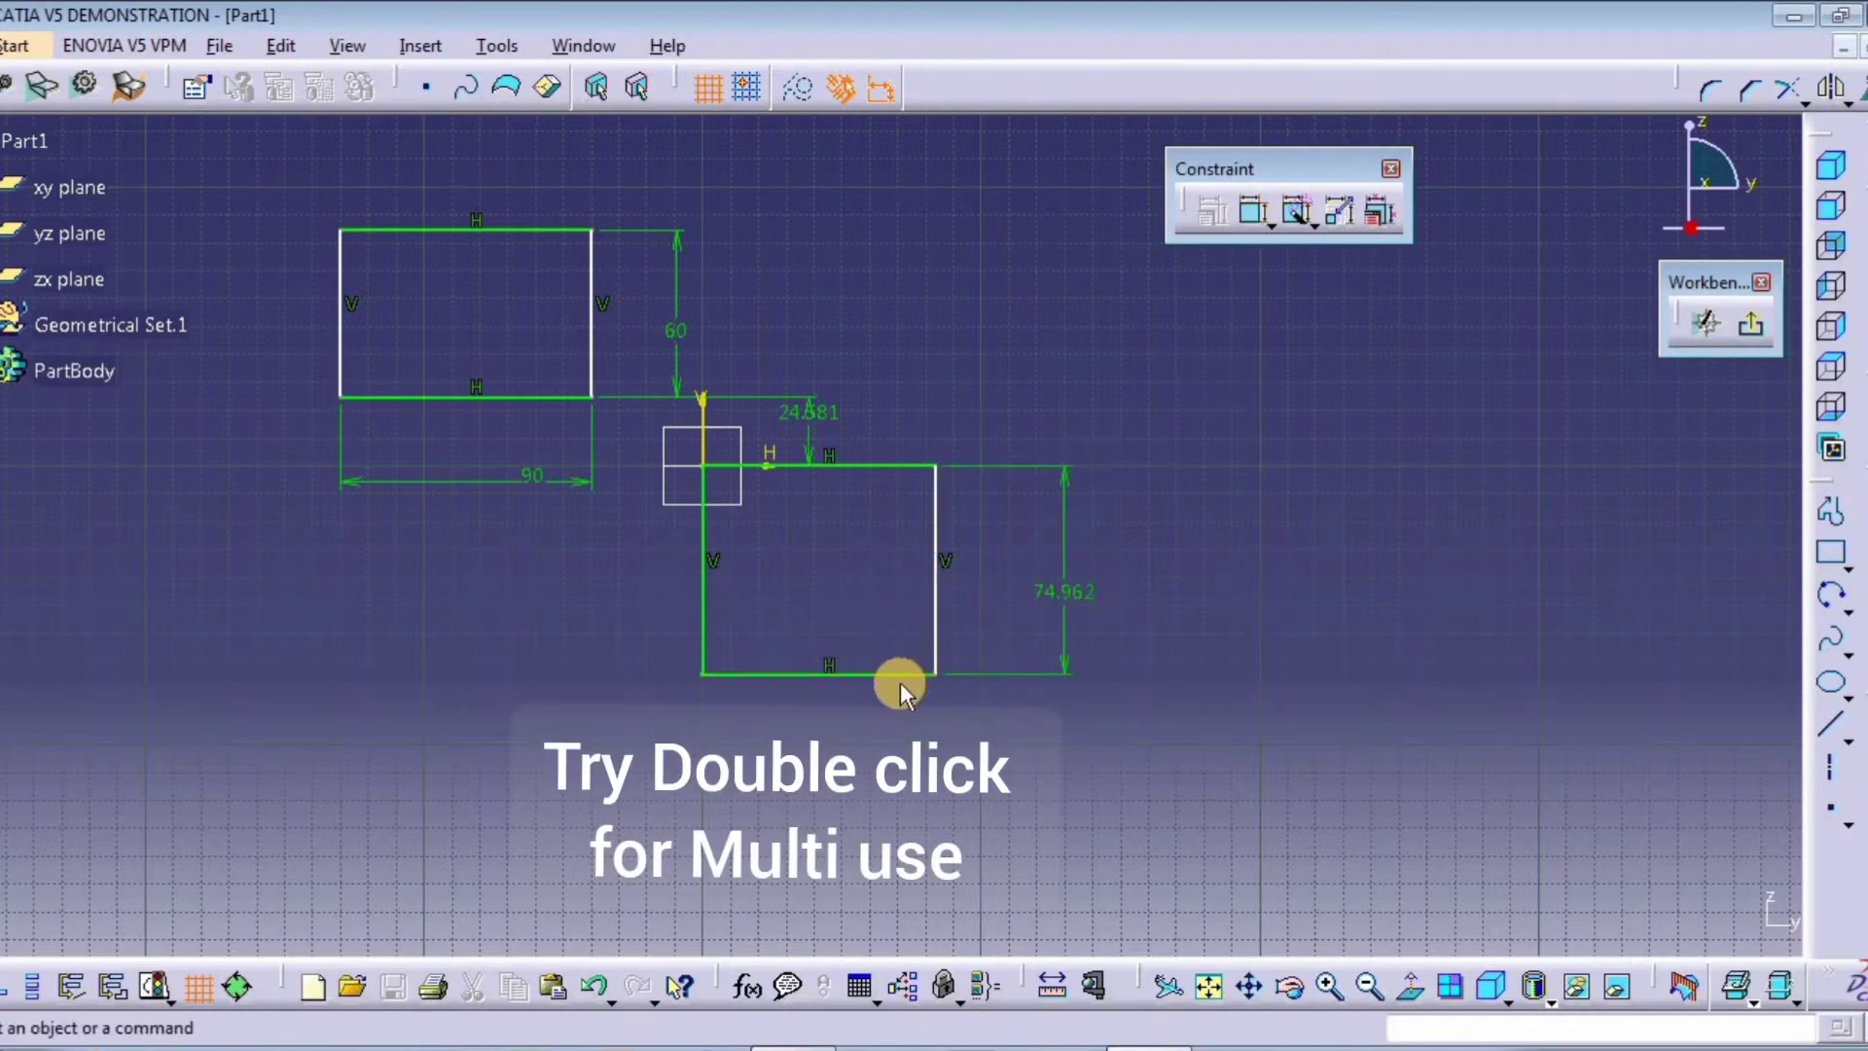
pyautogui.doubleClick(1254, 210)
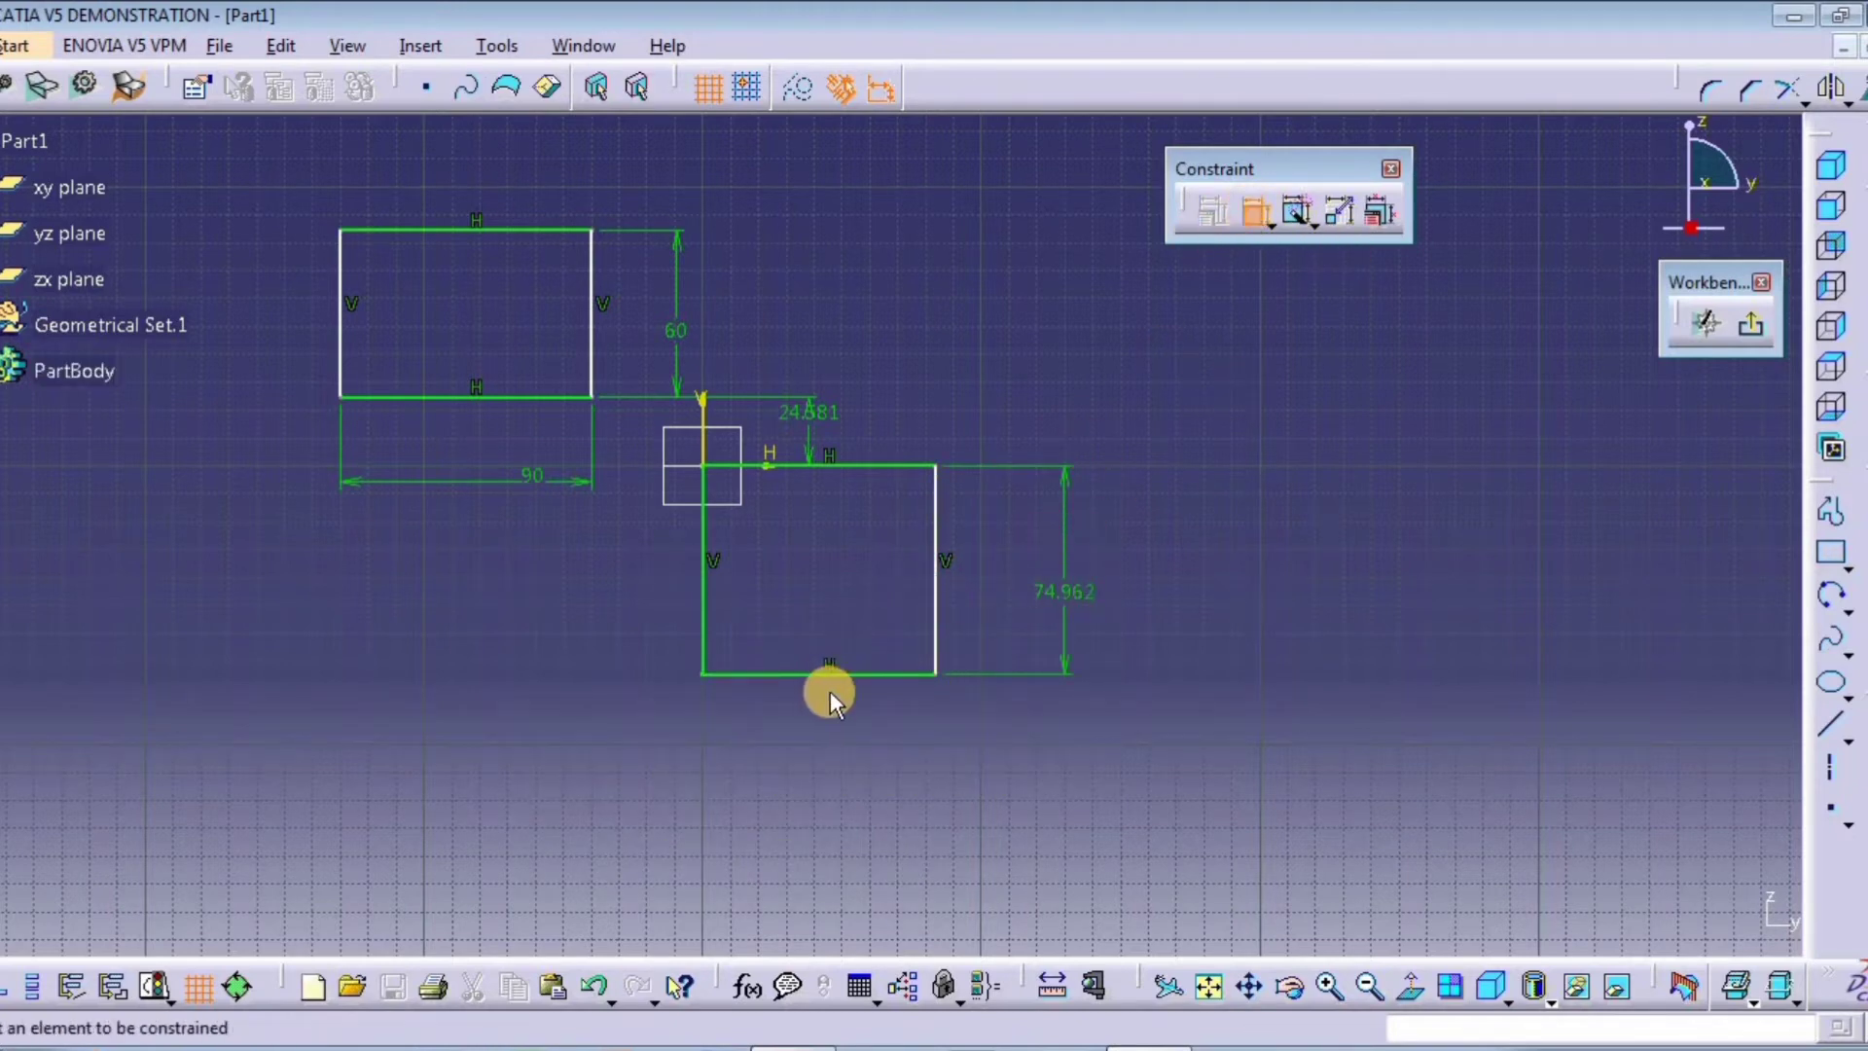
pyautogui.click(859, 675)
pyautogui.click(859, 721)
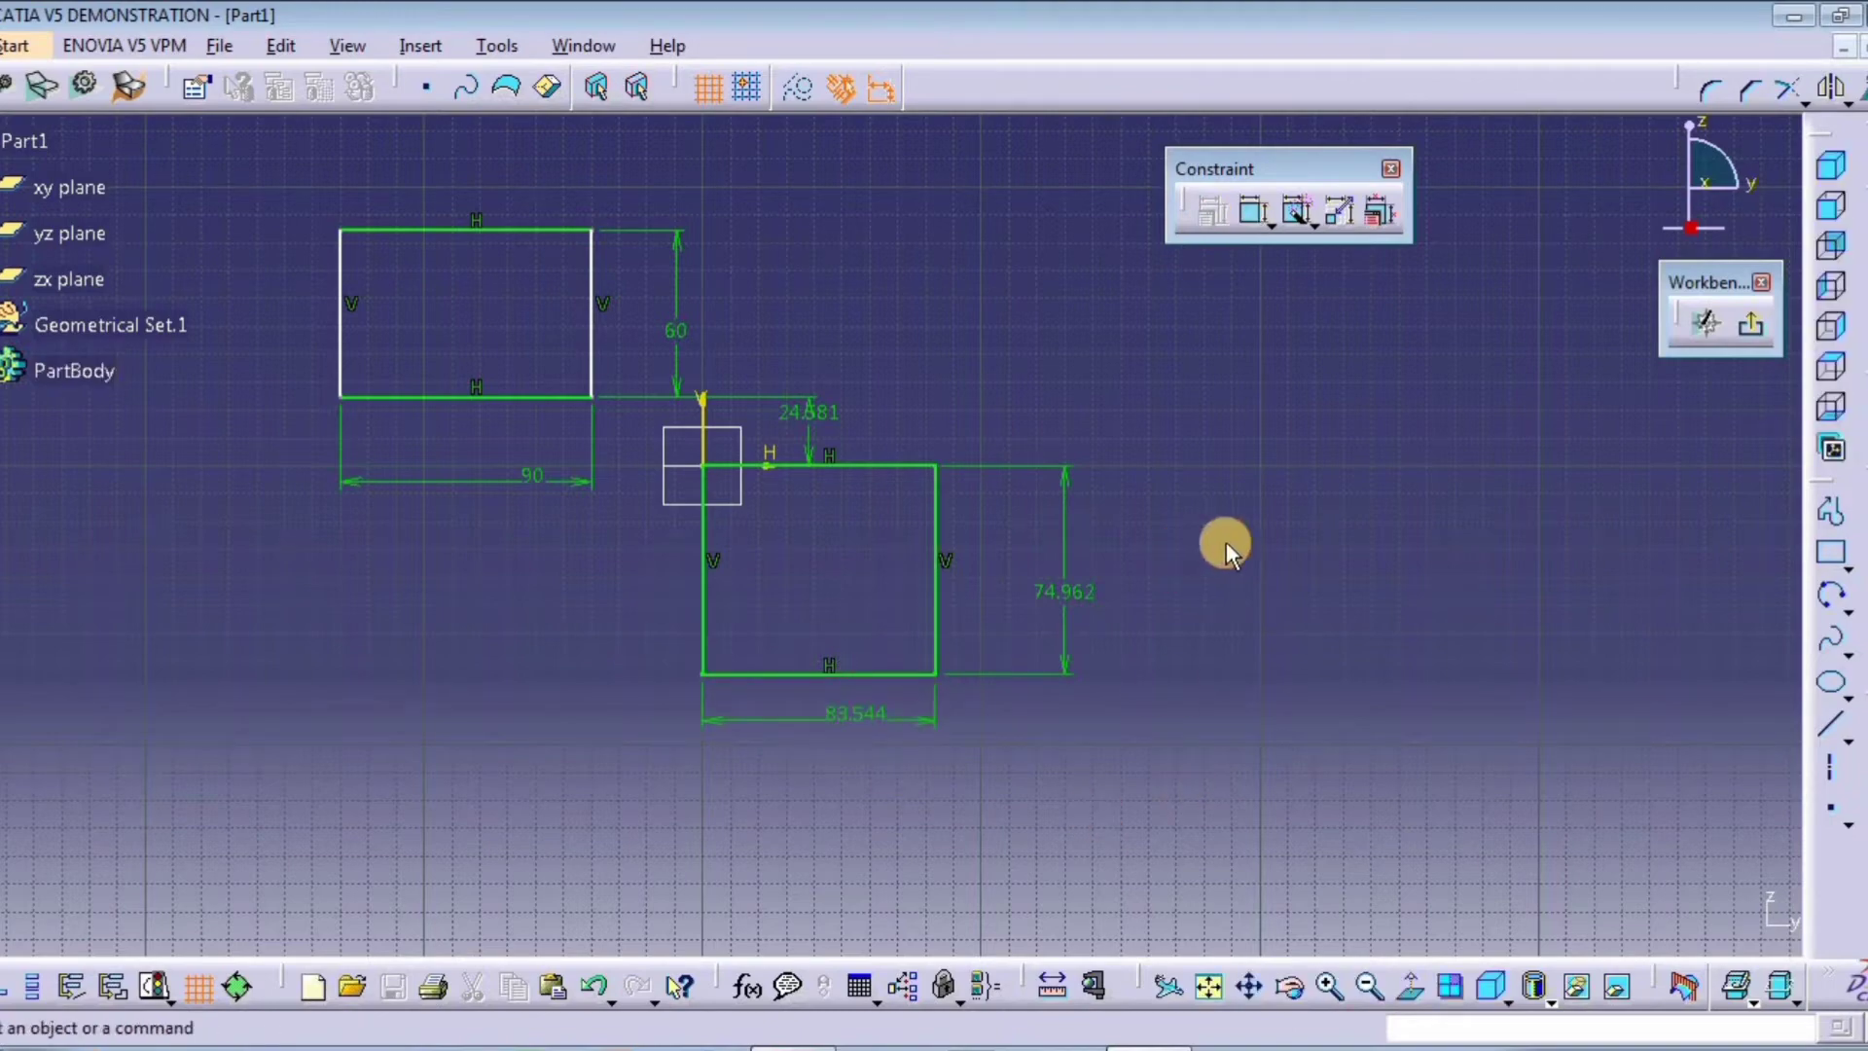
pyautogui.middleClick(1226, 550)
pyautogui.moveTo(1226, 549)
pyautogui.mouseDown(button='middle')
pyautogui.moveTo(1106, 613)
pyautogui.moveTo(1305, 493)
pyautogui.moveTo(1260, 633)
pyautogui.moveTo(1325, 574)
pyautogui.mouseUp(button='middle')
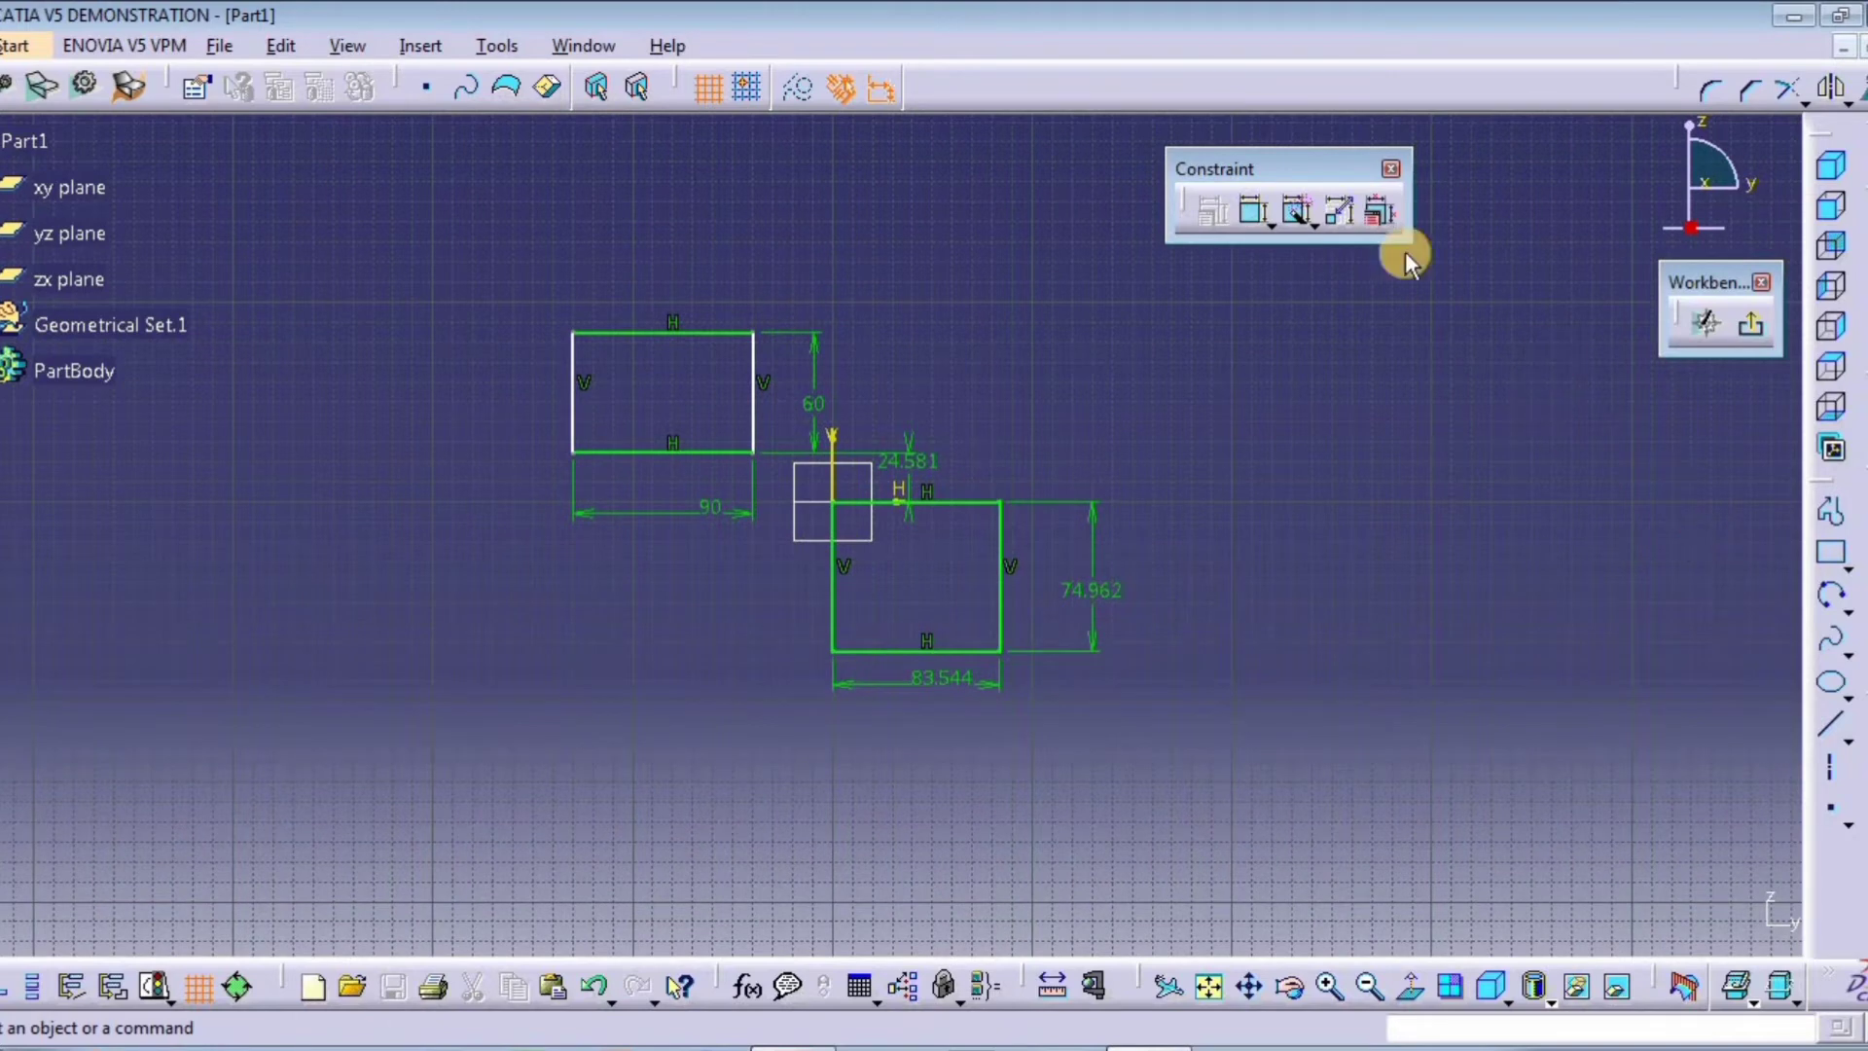
# Step: Delete the second rectangle with its dimensions, together with the first rectangle's offset from the horizontal axis
pyautogui.click(1254, 214)
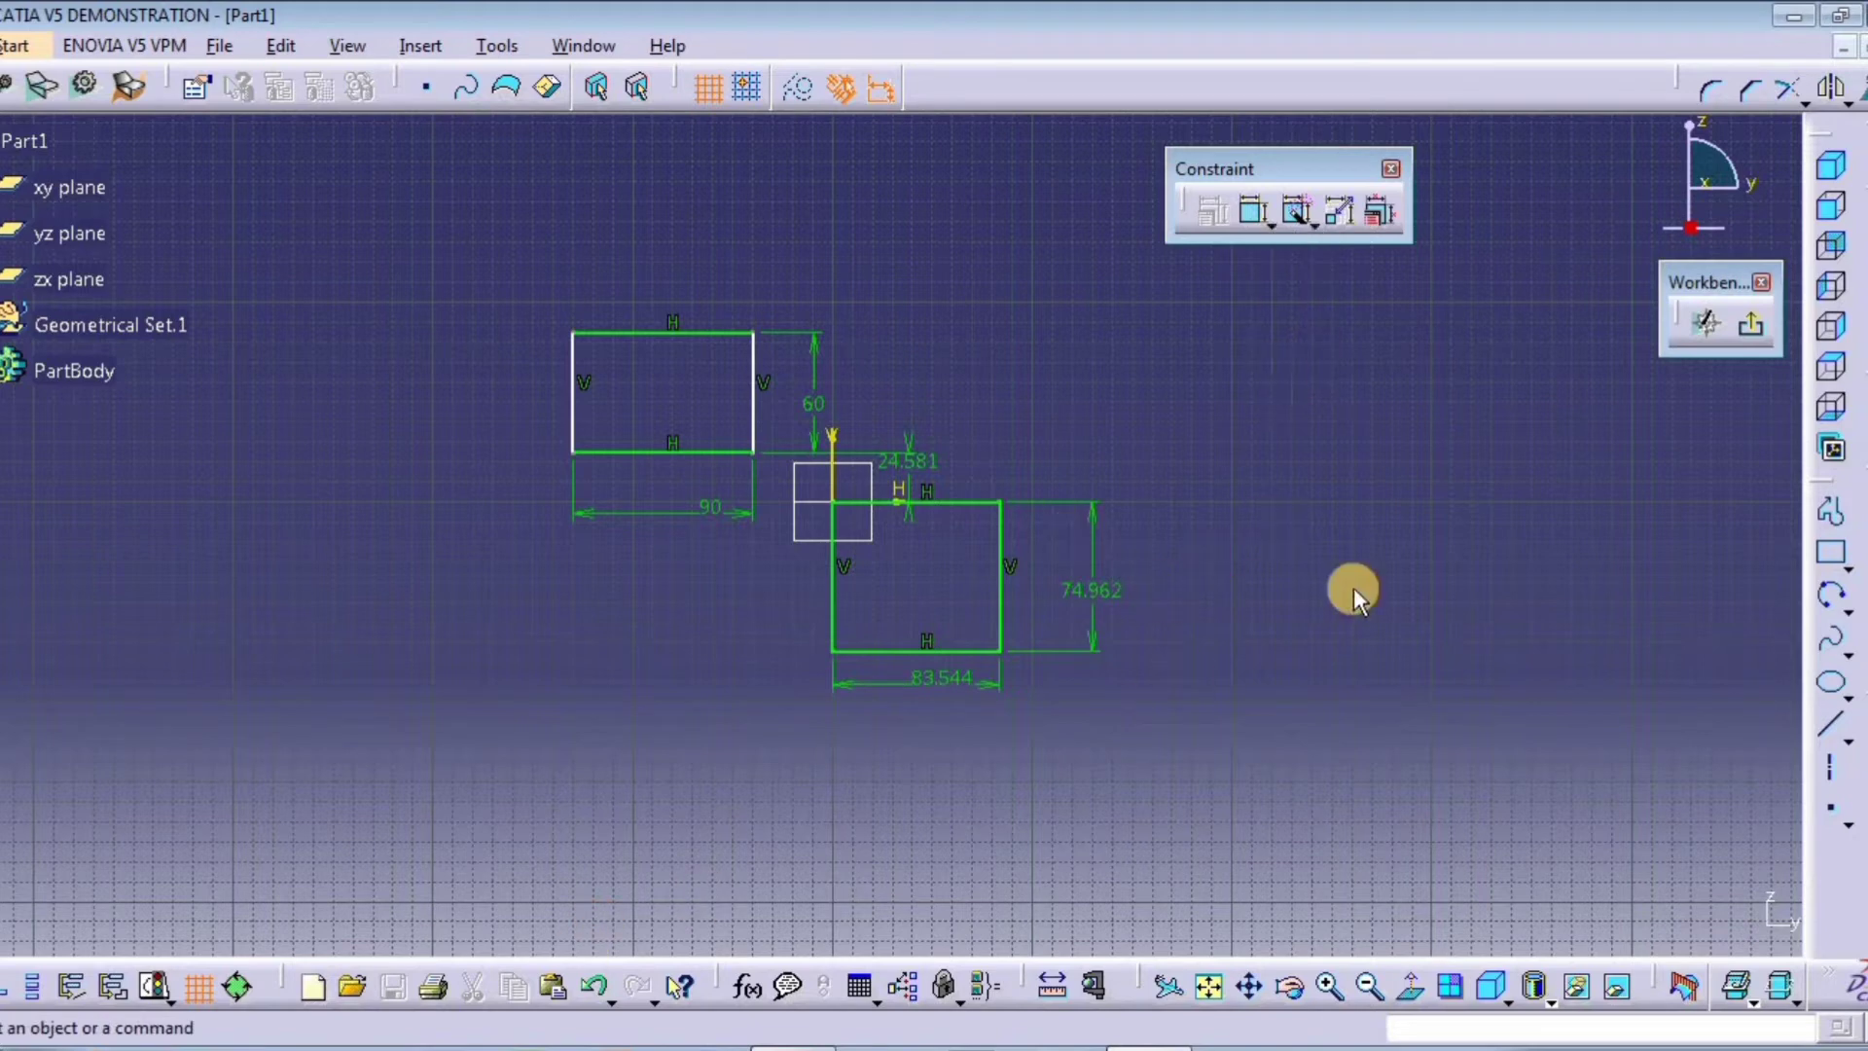
pyautogui.moveTo(1265, 394); pyautogui.dragTo(784, 780)
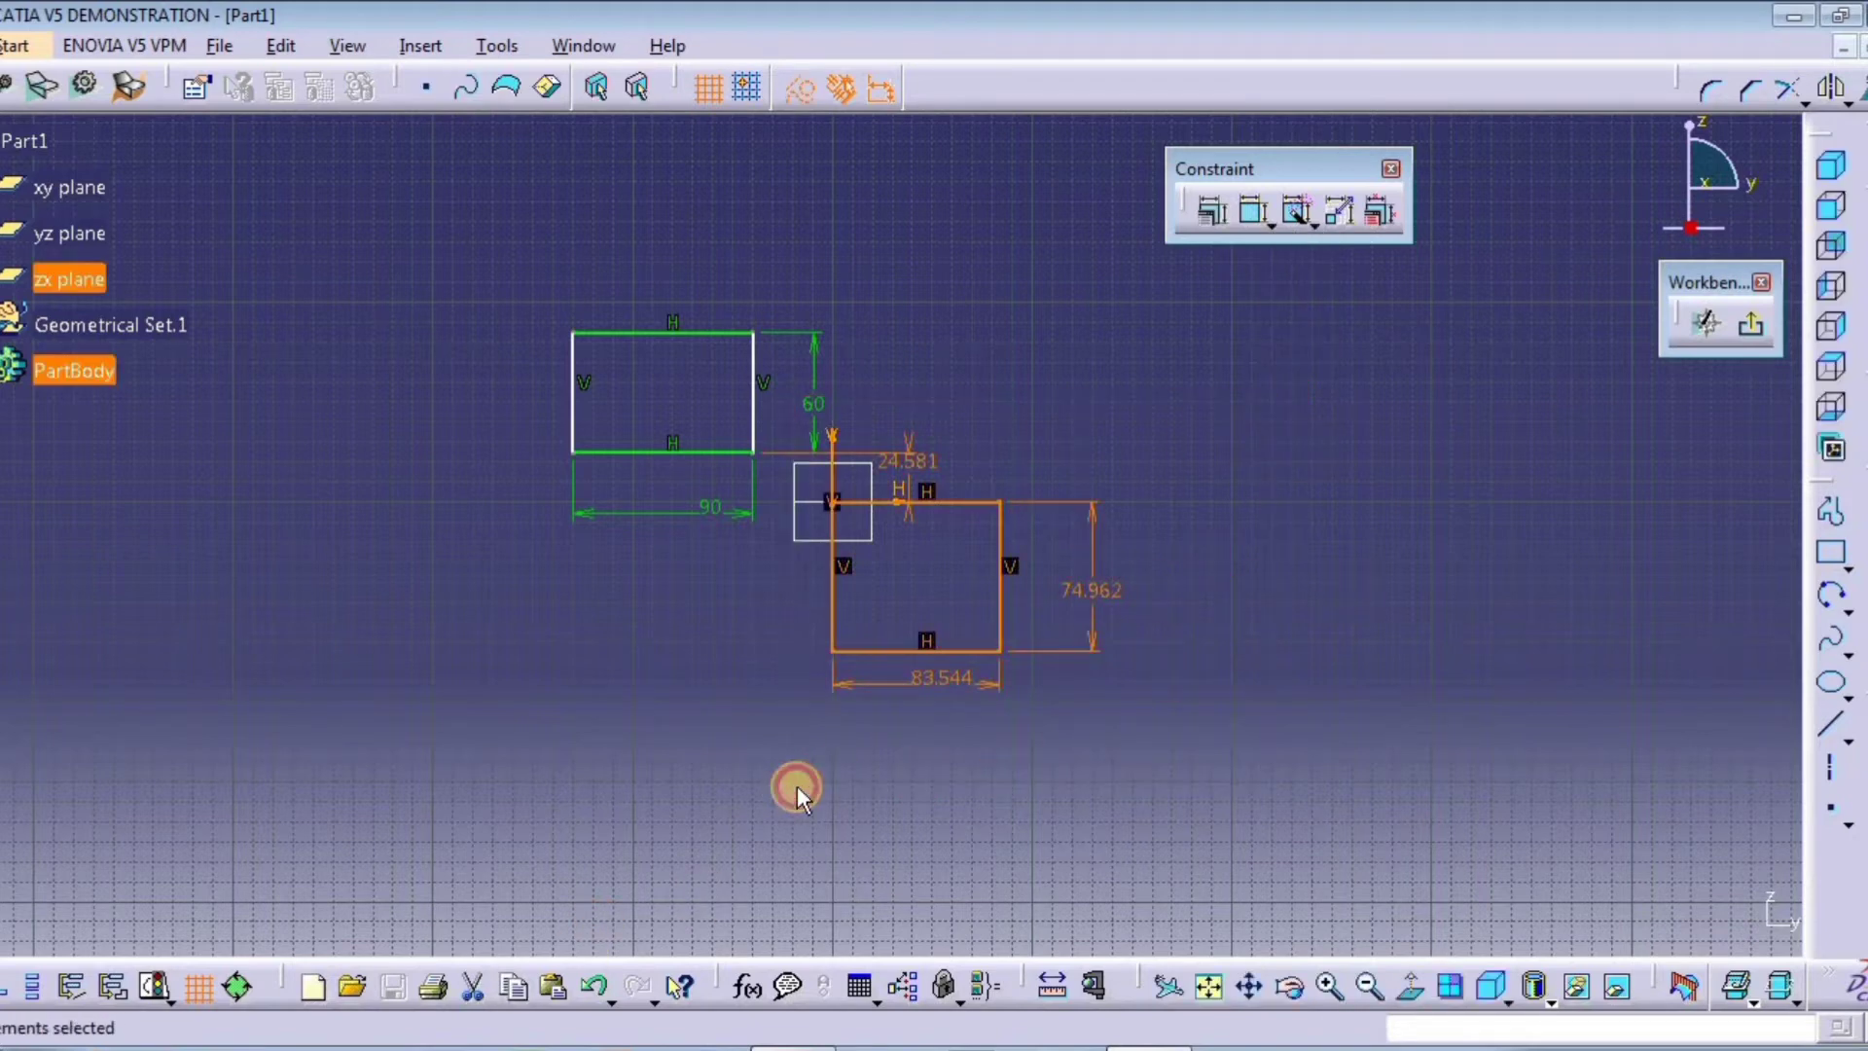
pyautogui.press('Delete')
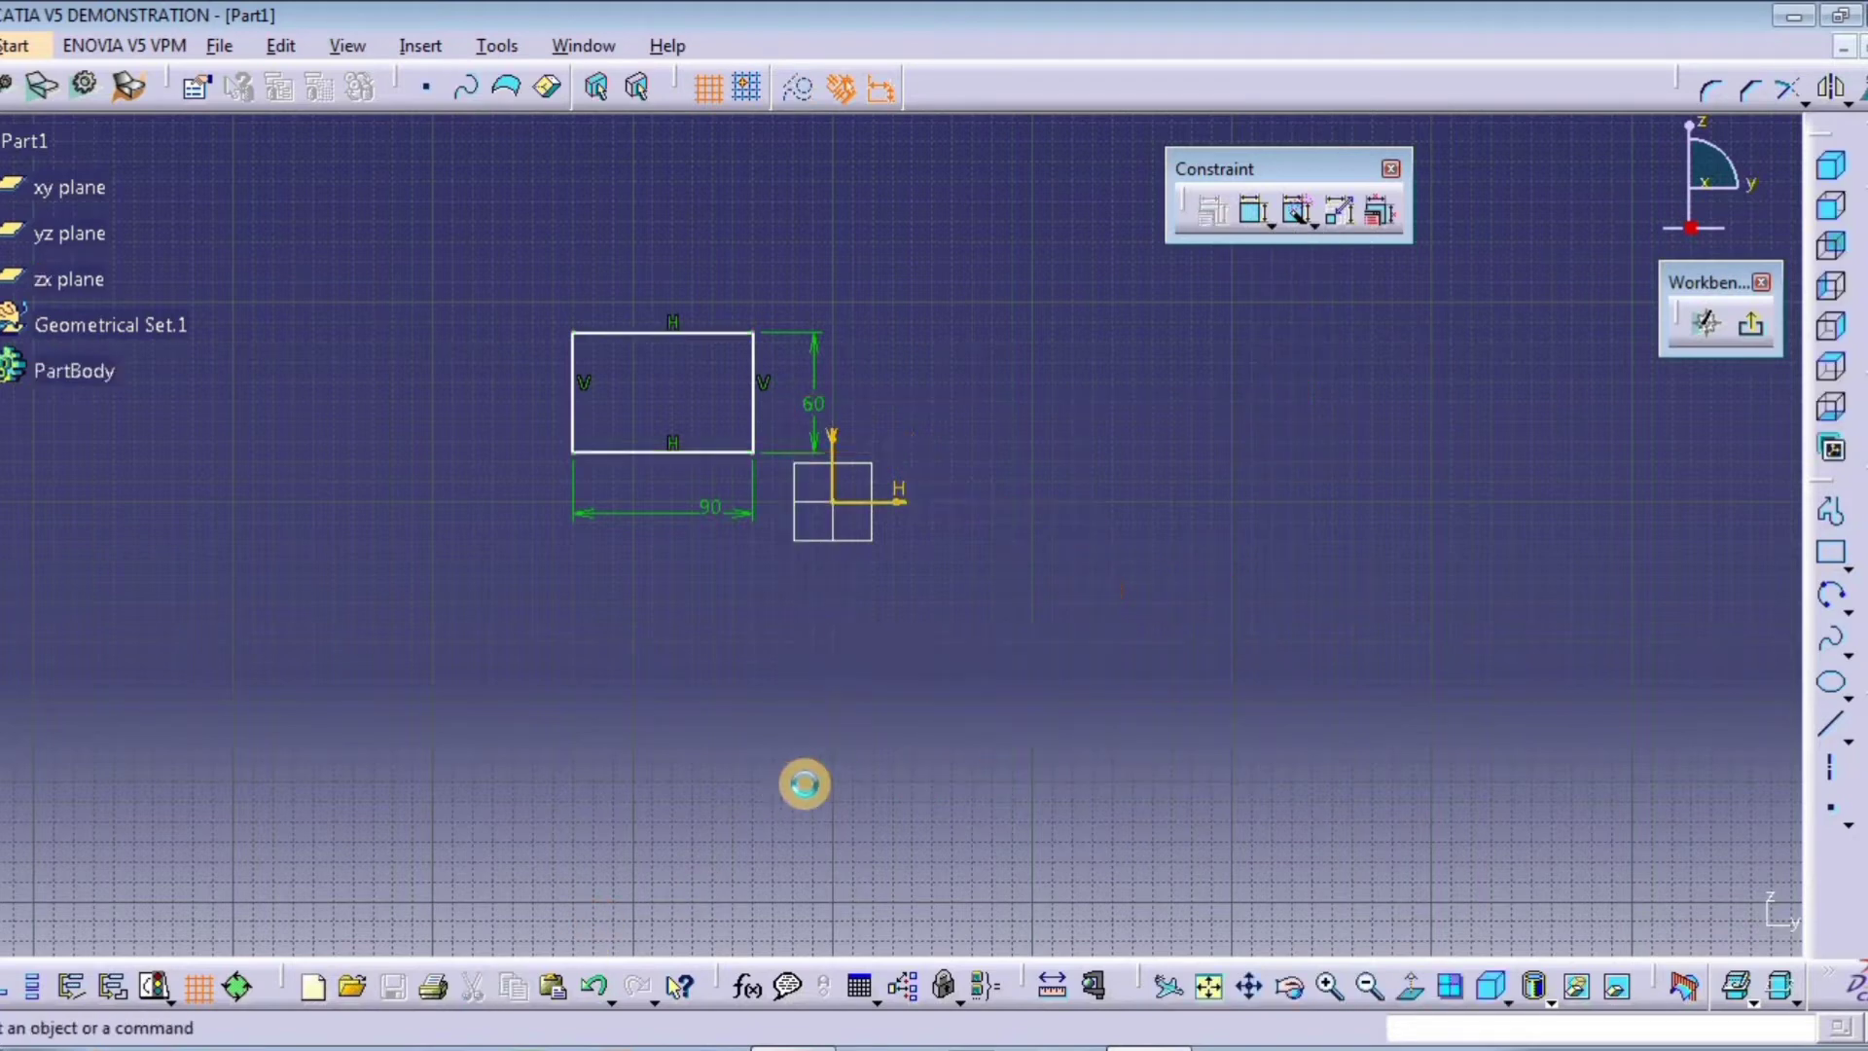
# Step: Sketch a trial circle of about 41 mm radius at the origin's lower right and delete it
pyautogui.click(1847, 610)
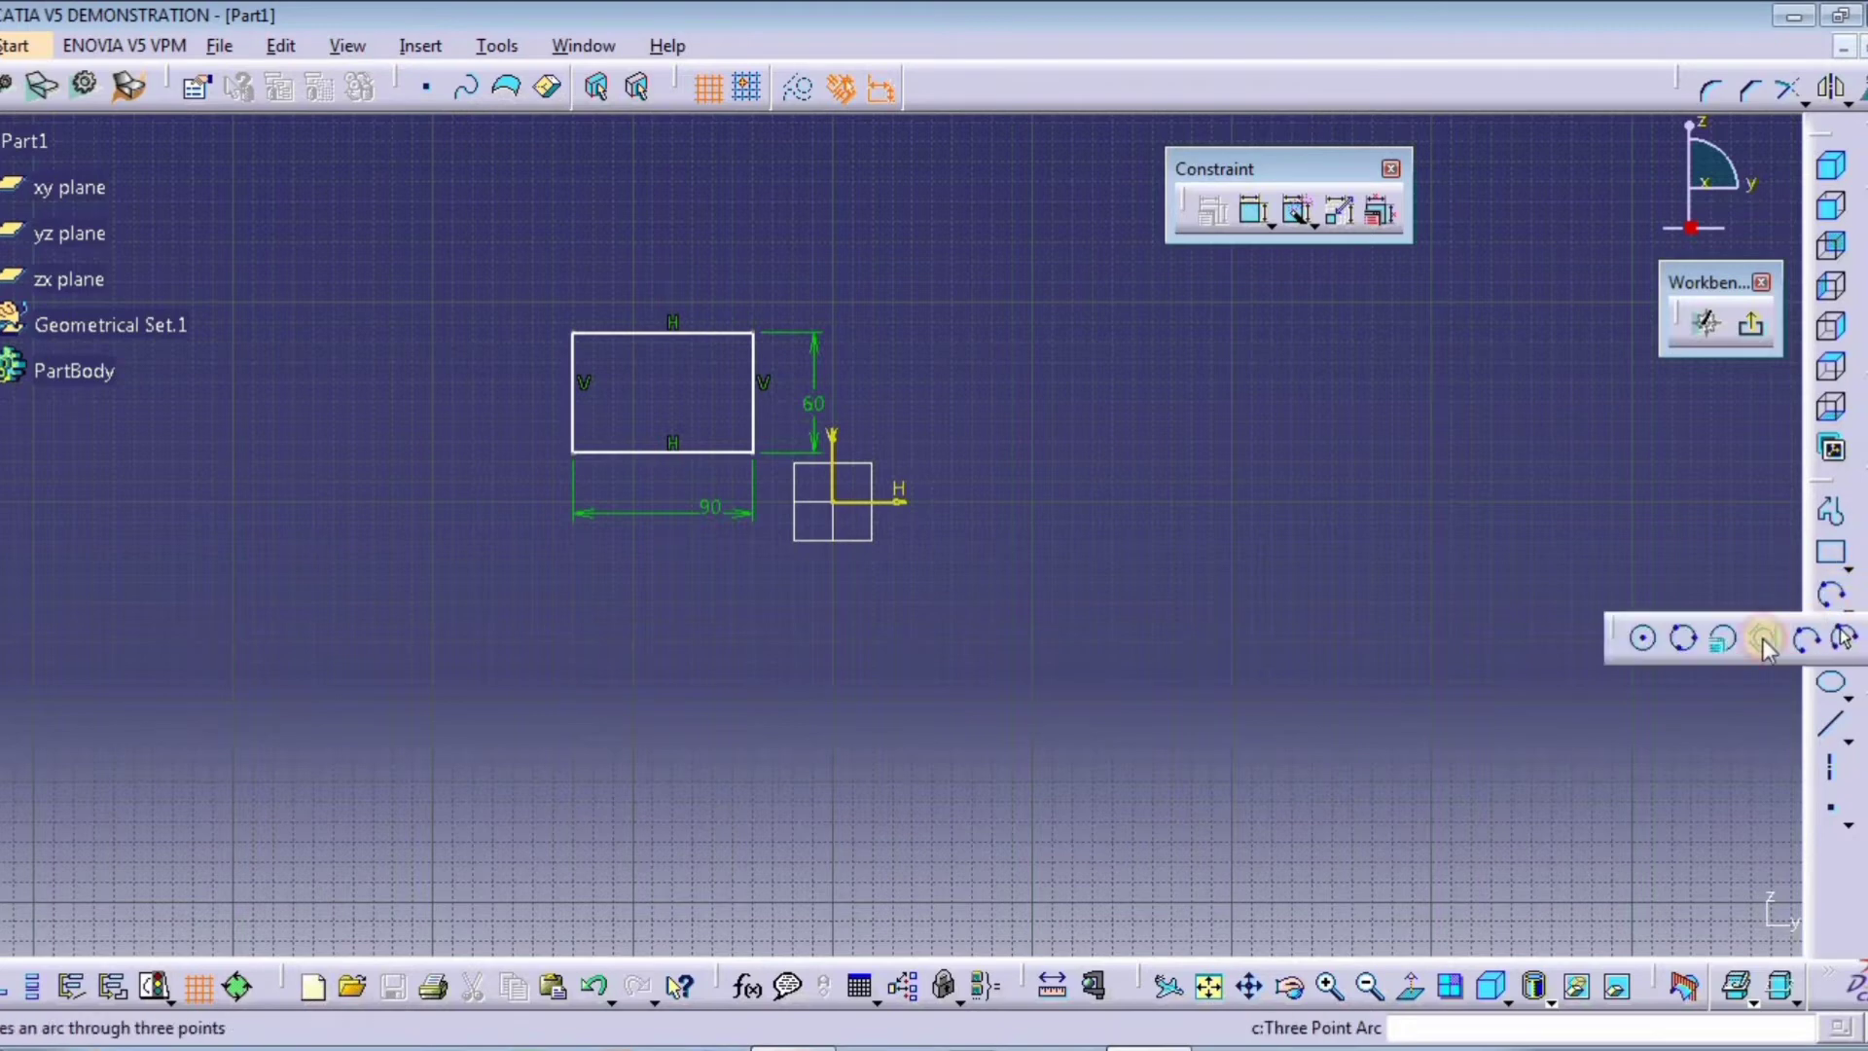
pyautogui.click(1645, 640)
pyautogui.click(1061, 535)
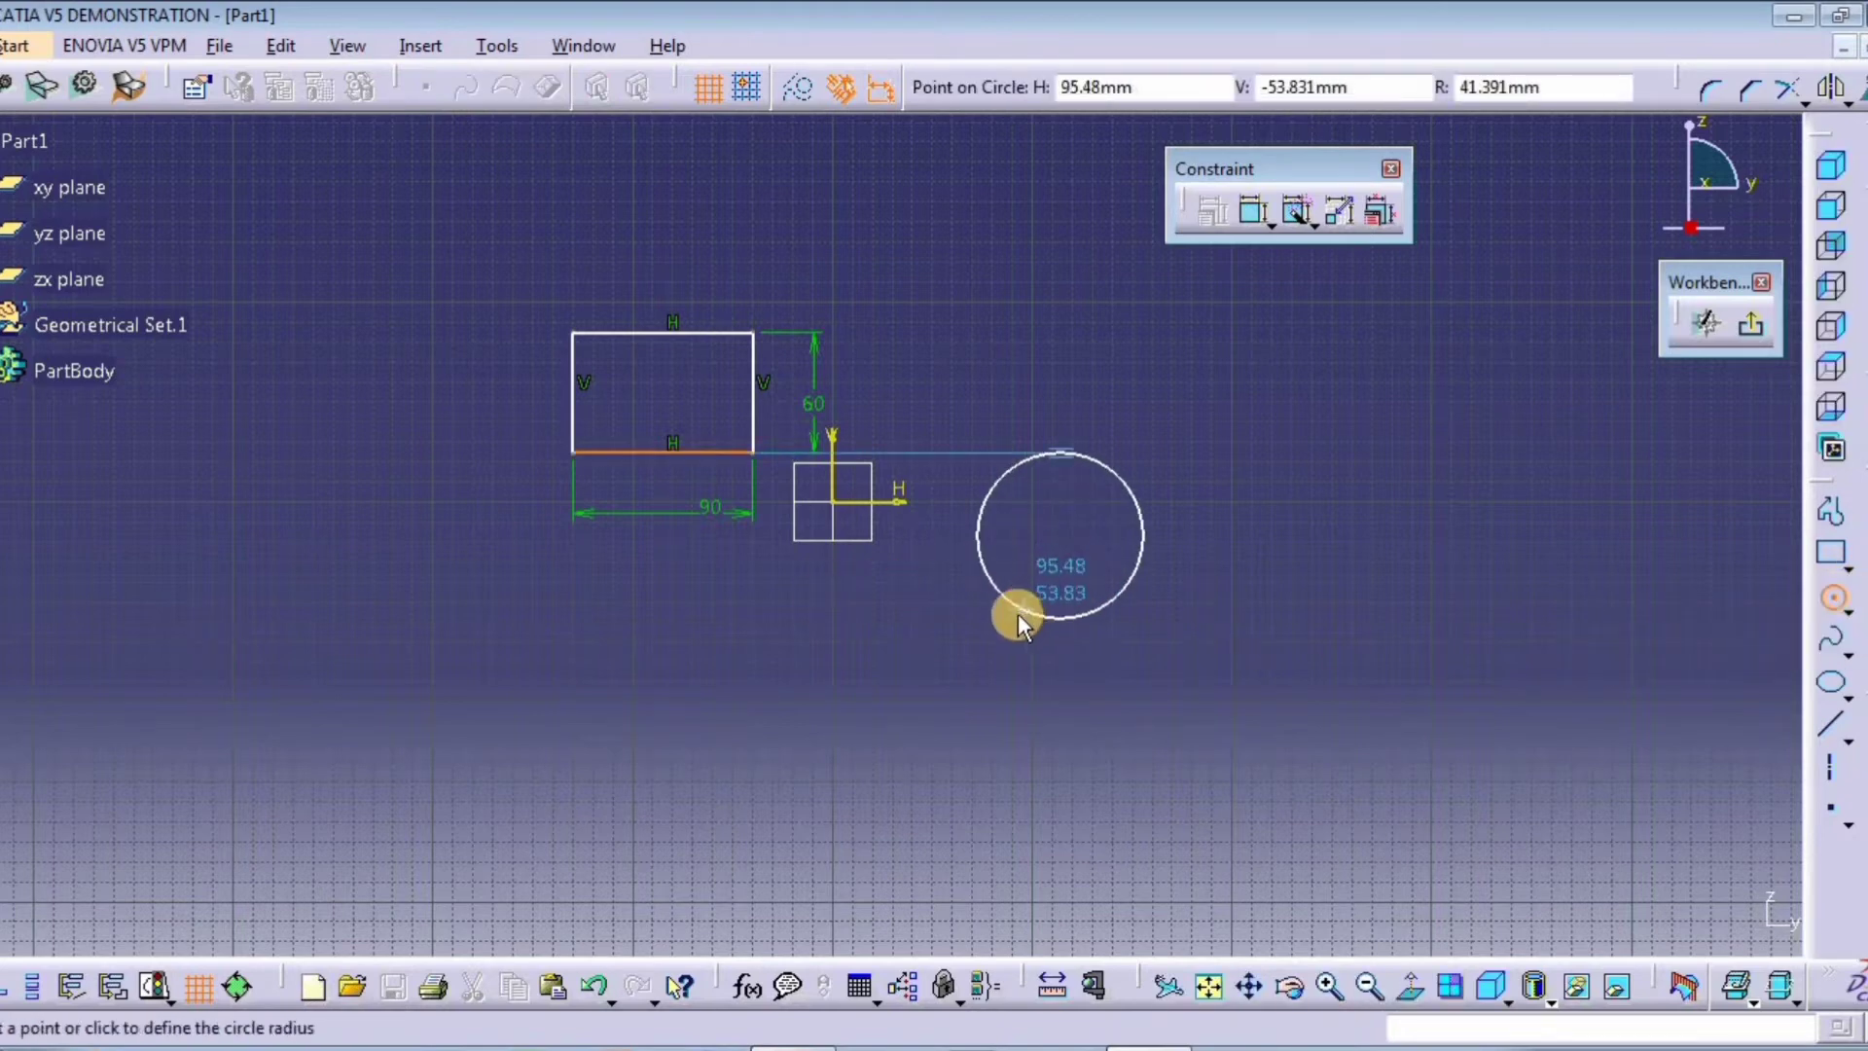
pyautogui.click(1018, 613)
pyautogui.moveTo(1055, 453); pyautogui.dragTo(1002, 476)
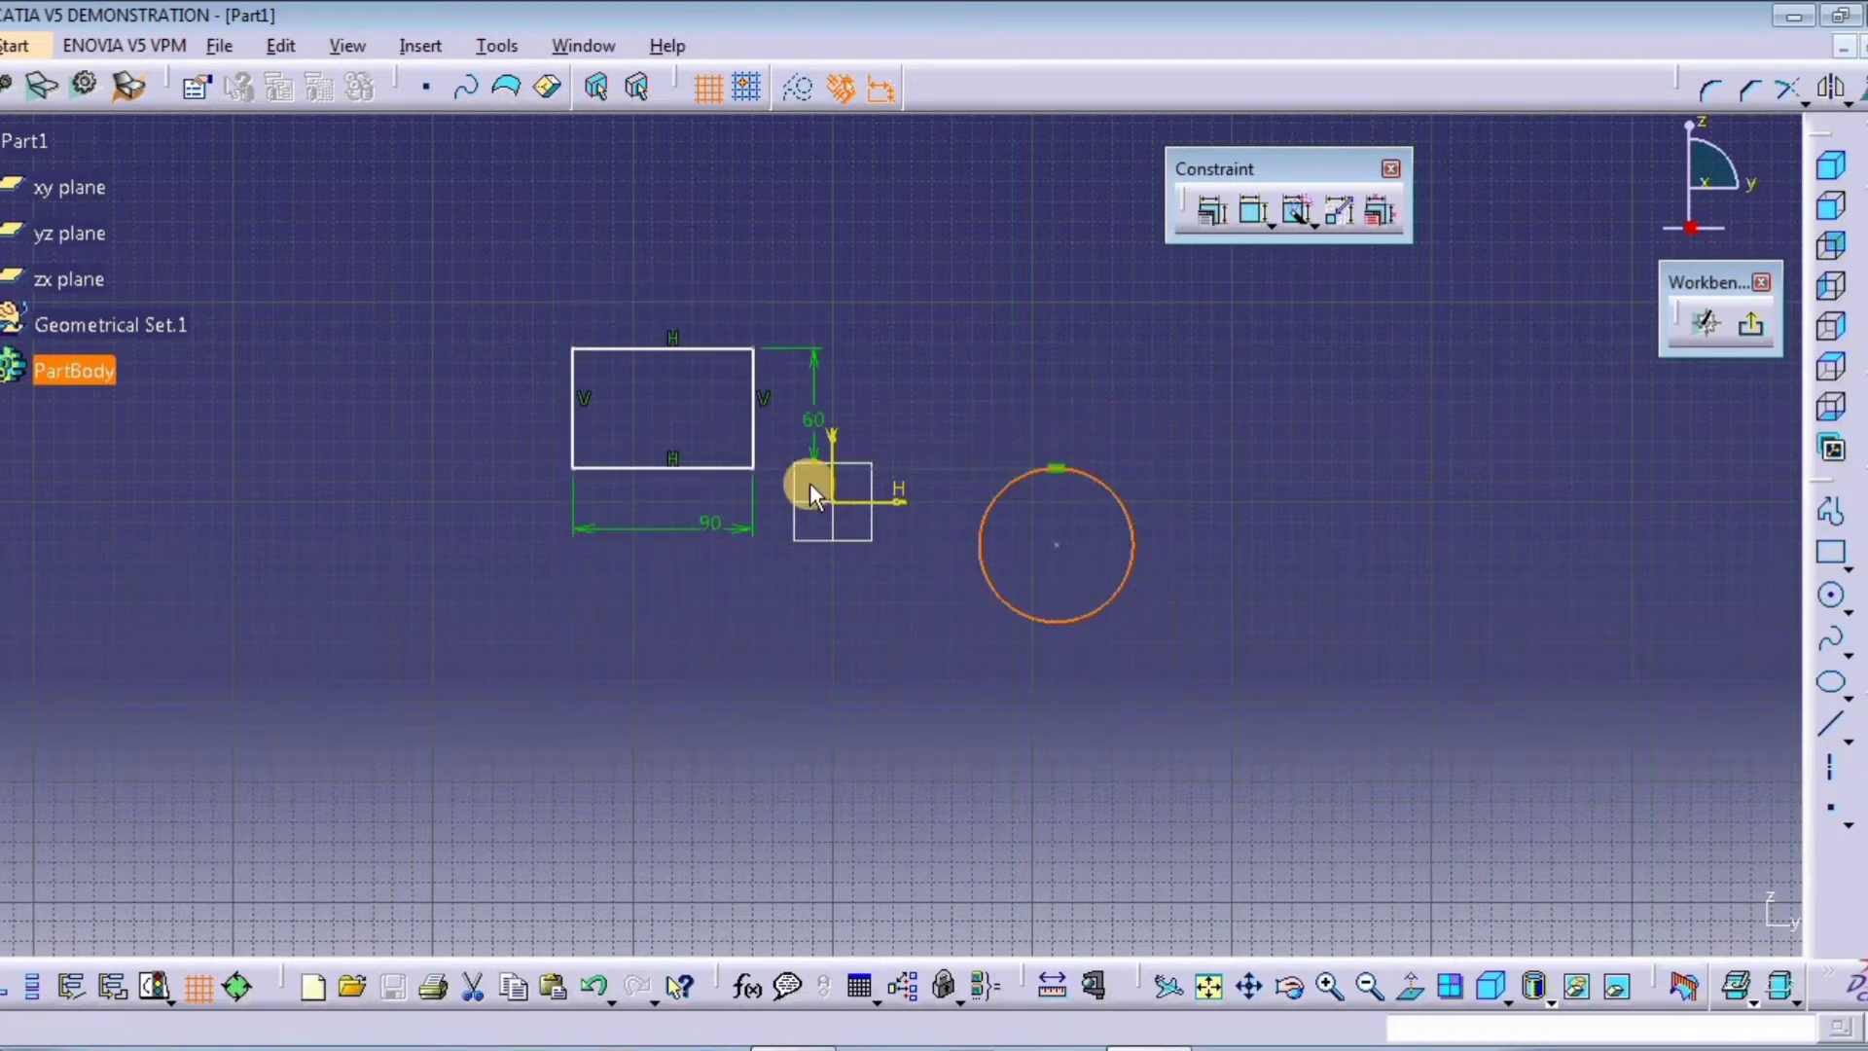
pyautogui.press('Delete')
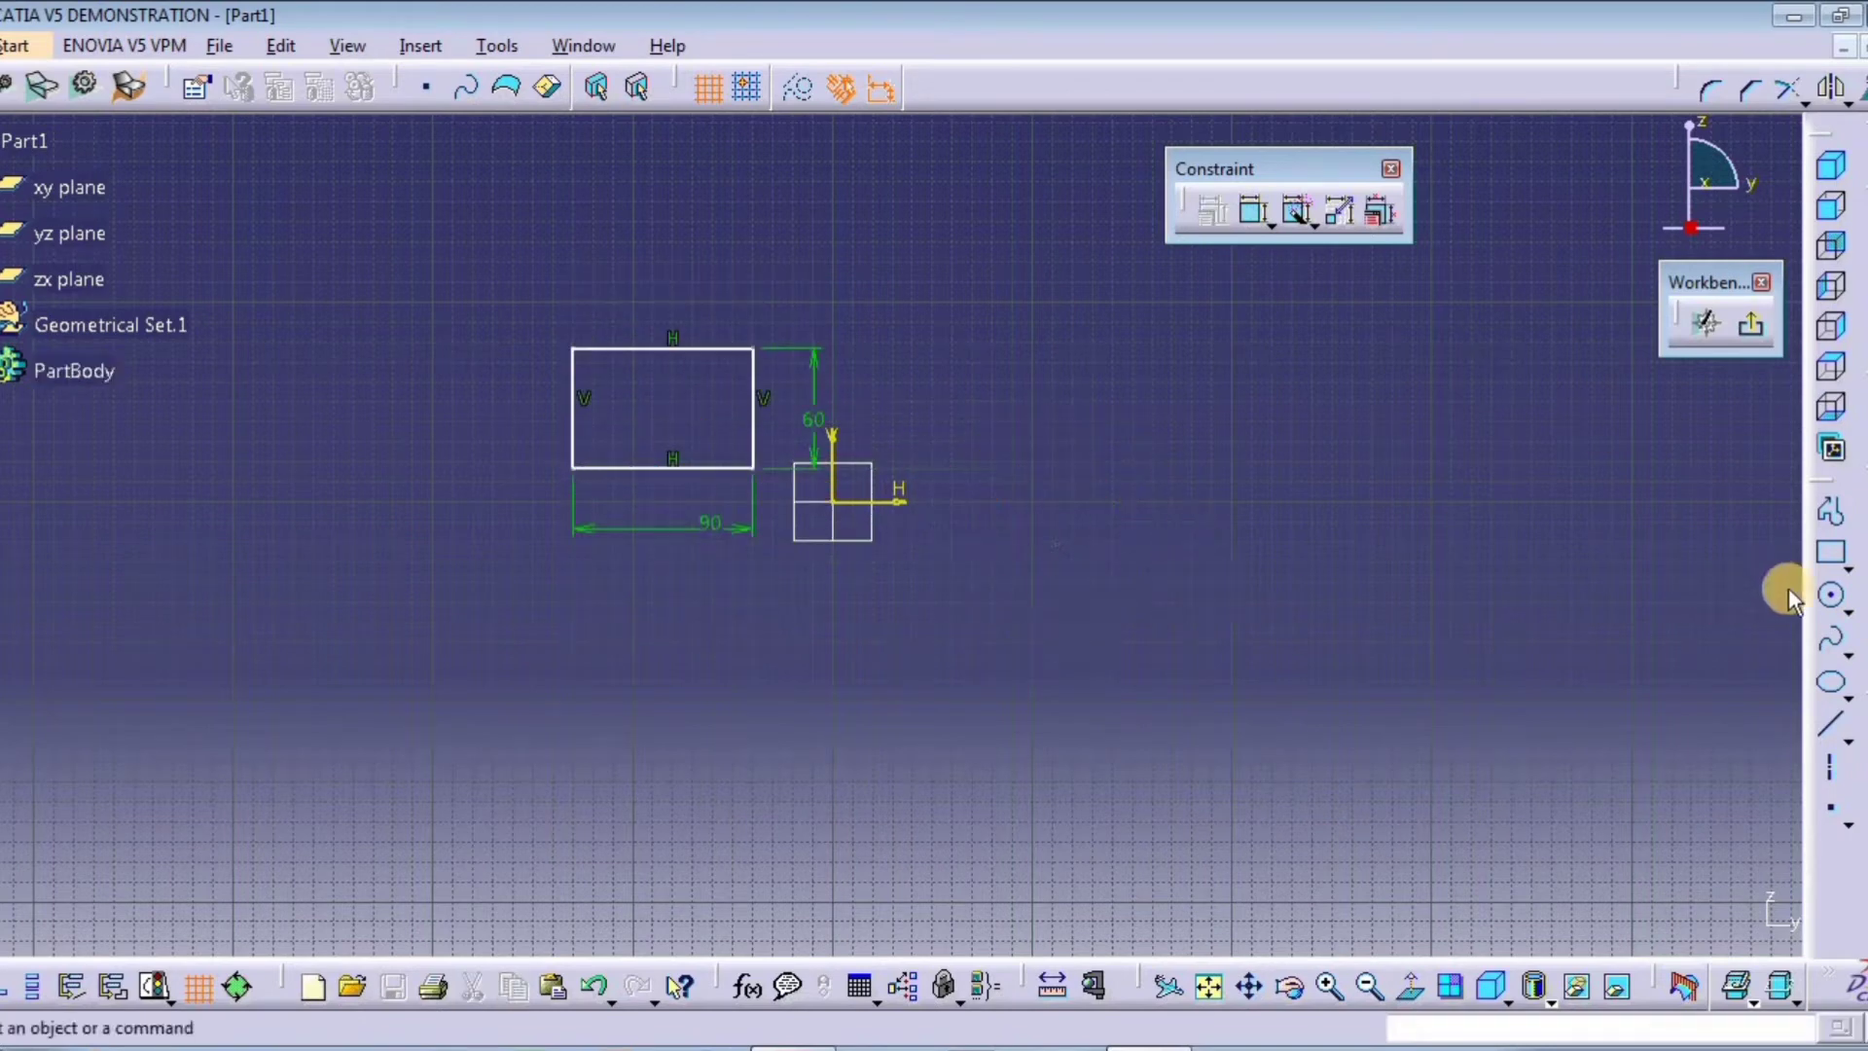
# Step: Sketch a circle farther down and right of the origin, clear of the rectangle
pyautogui.click(1832, 595)
pyautogui.click(1286, 684)
pyautogui.click(1193, 652)
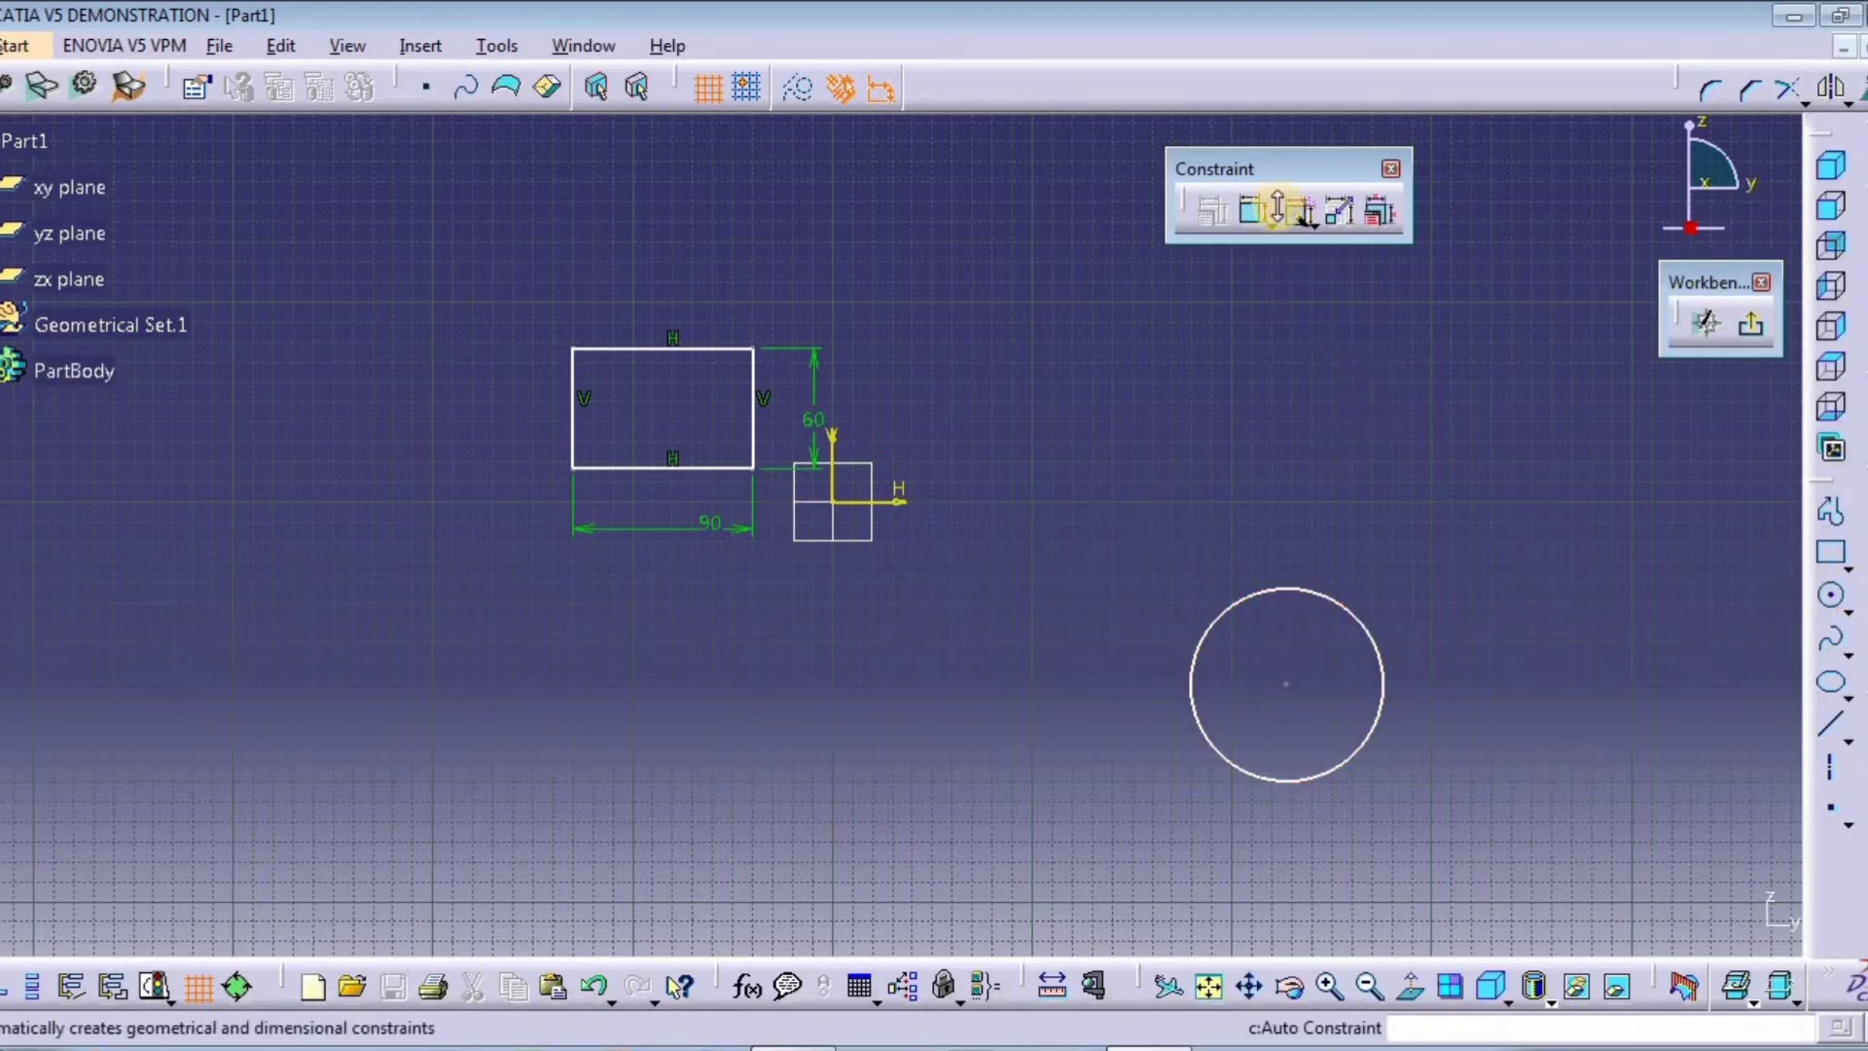
# Step: Apply a Contact Constraint between the circle and the rectangle's bottom edge, and move the circle upward to test the link
pyautogui.click(1313, 223)
pyautogui.click(1292, 295)
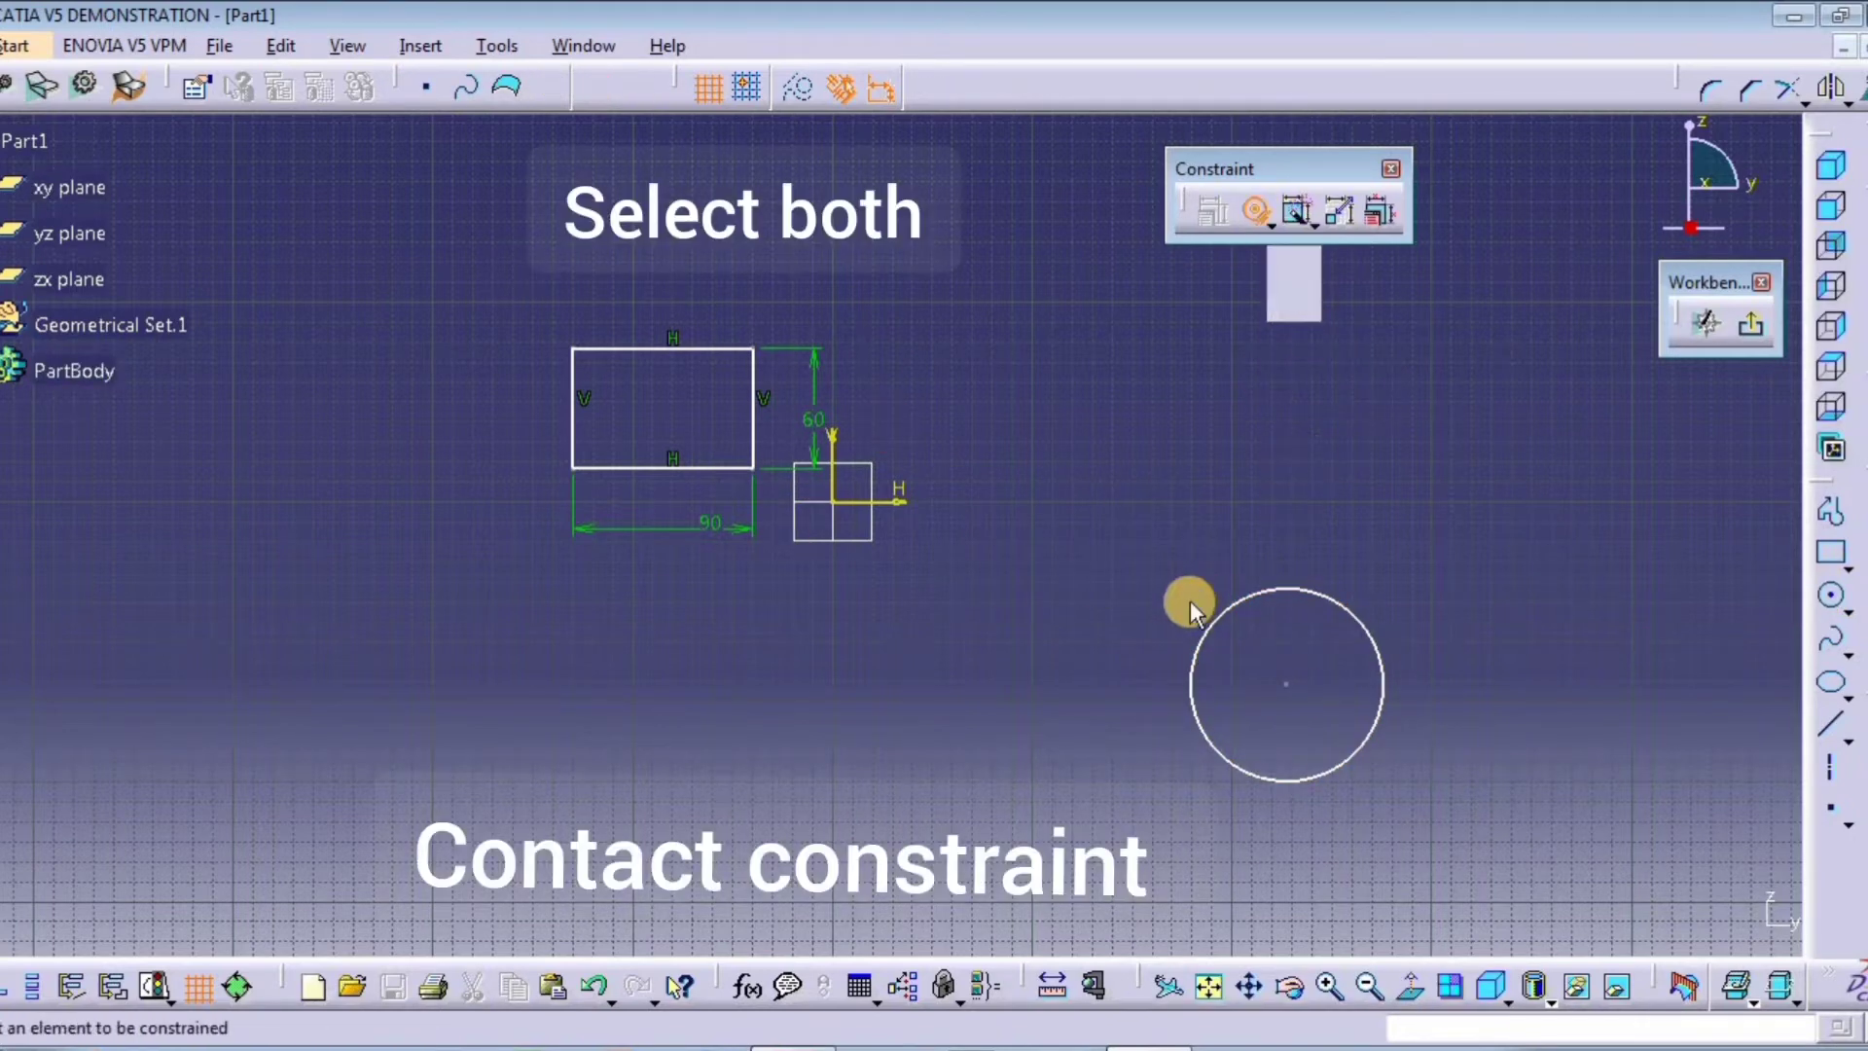
pyautogui.click(1243, 597)
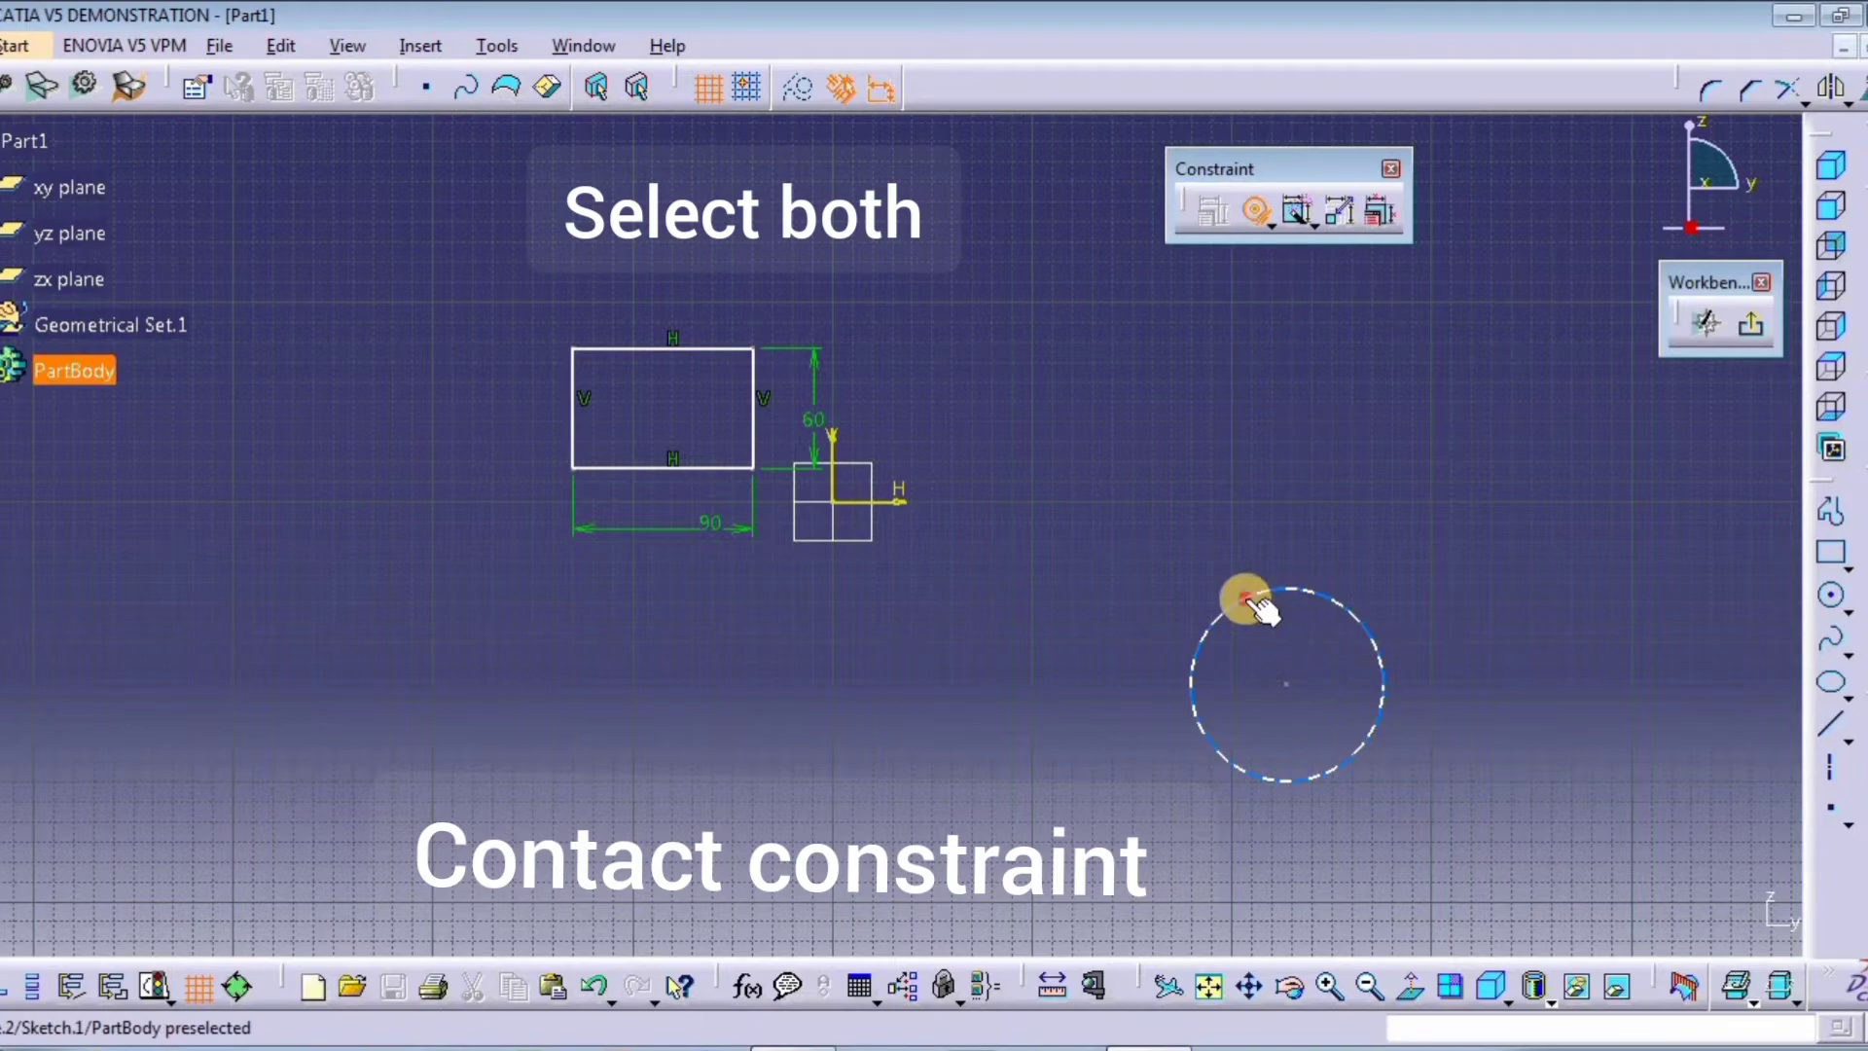
pyautogui.click(749, 469)
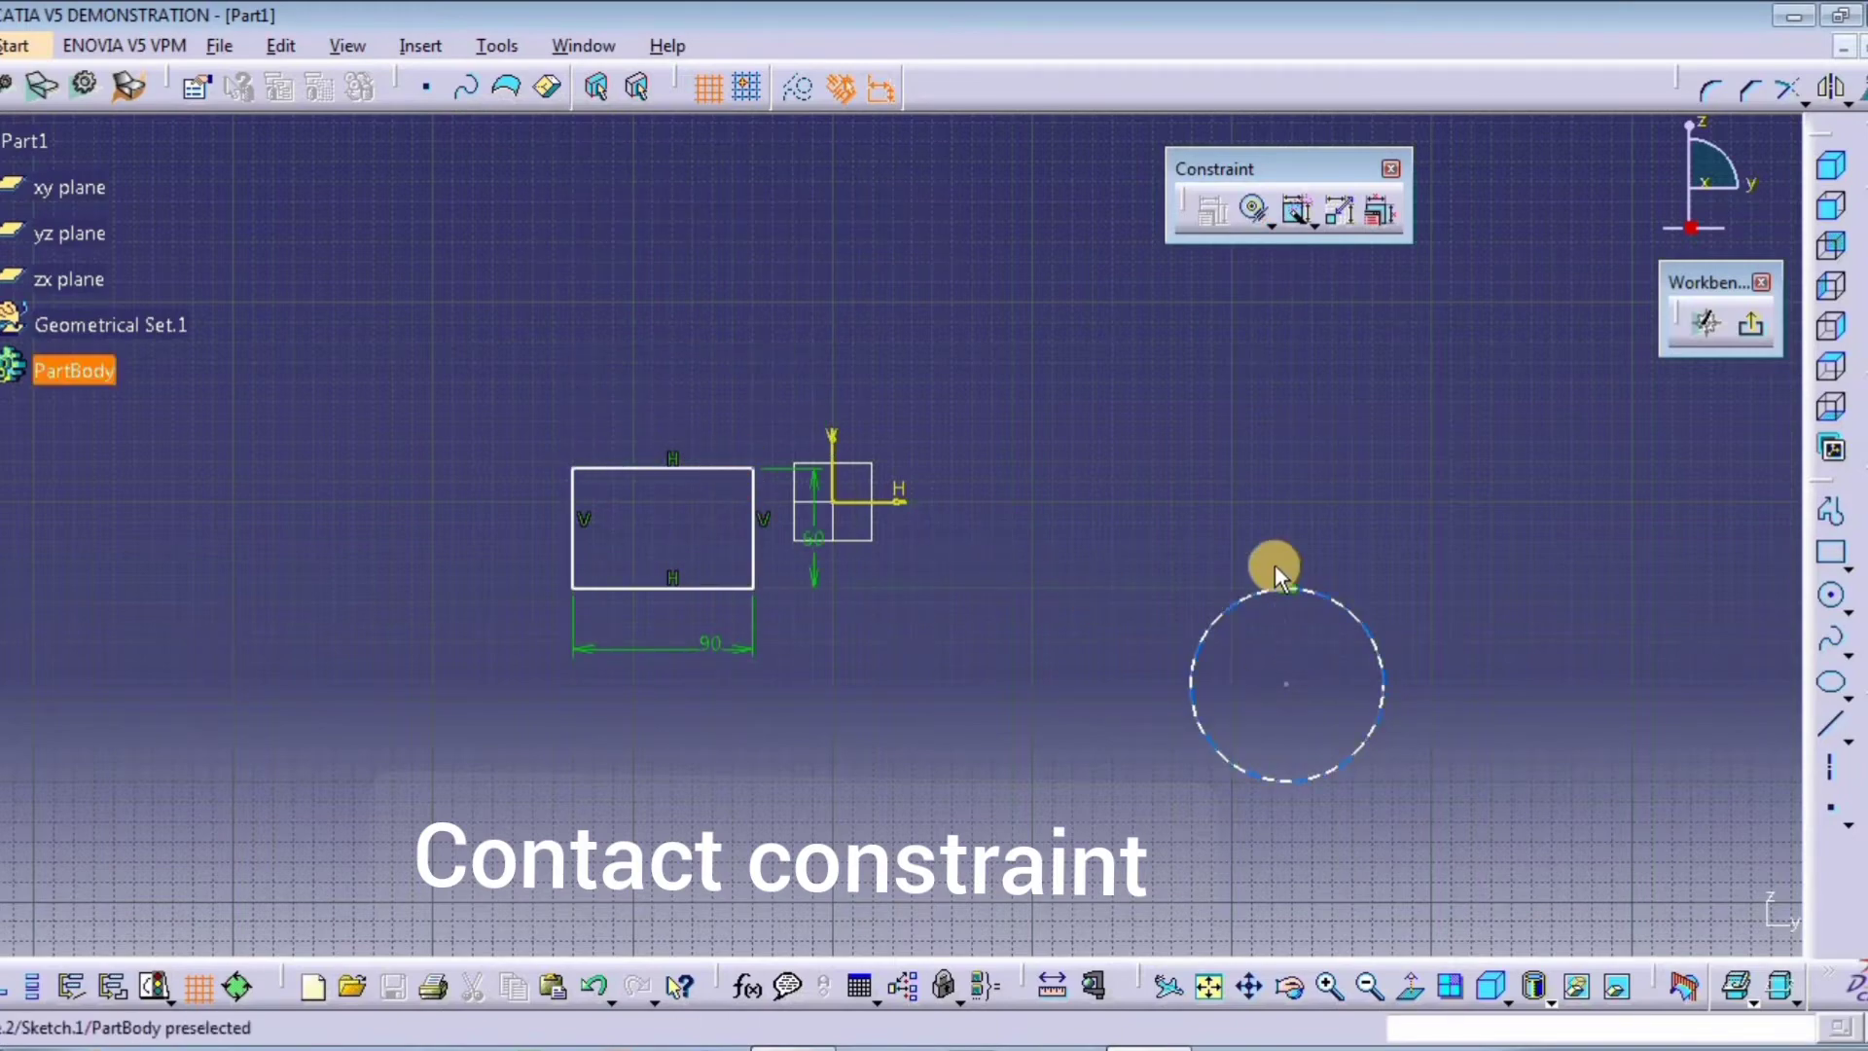
pyautogui.moveTo(1287, 605)
pyautogui.mouseDown(button='middle')
pyautogui.moveTo(1334, 417)
pyautogui.moveTo(655, 380)
pyautogui.moveTo(1289, 592)
pyautogui.moveTo(1274, 758)
pyautogui.mouseUp(button='middle')
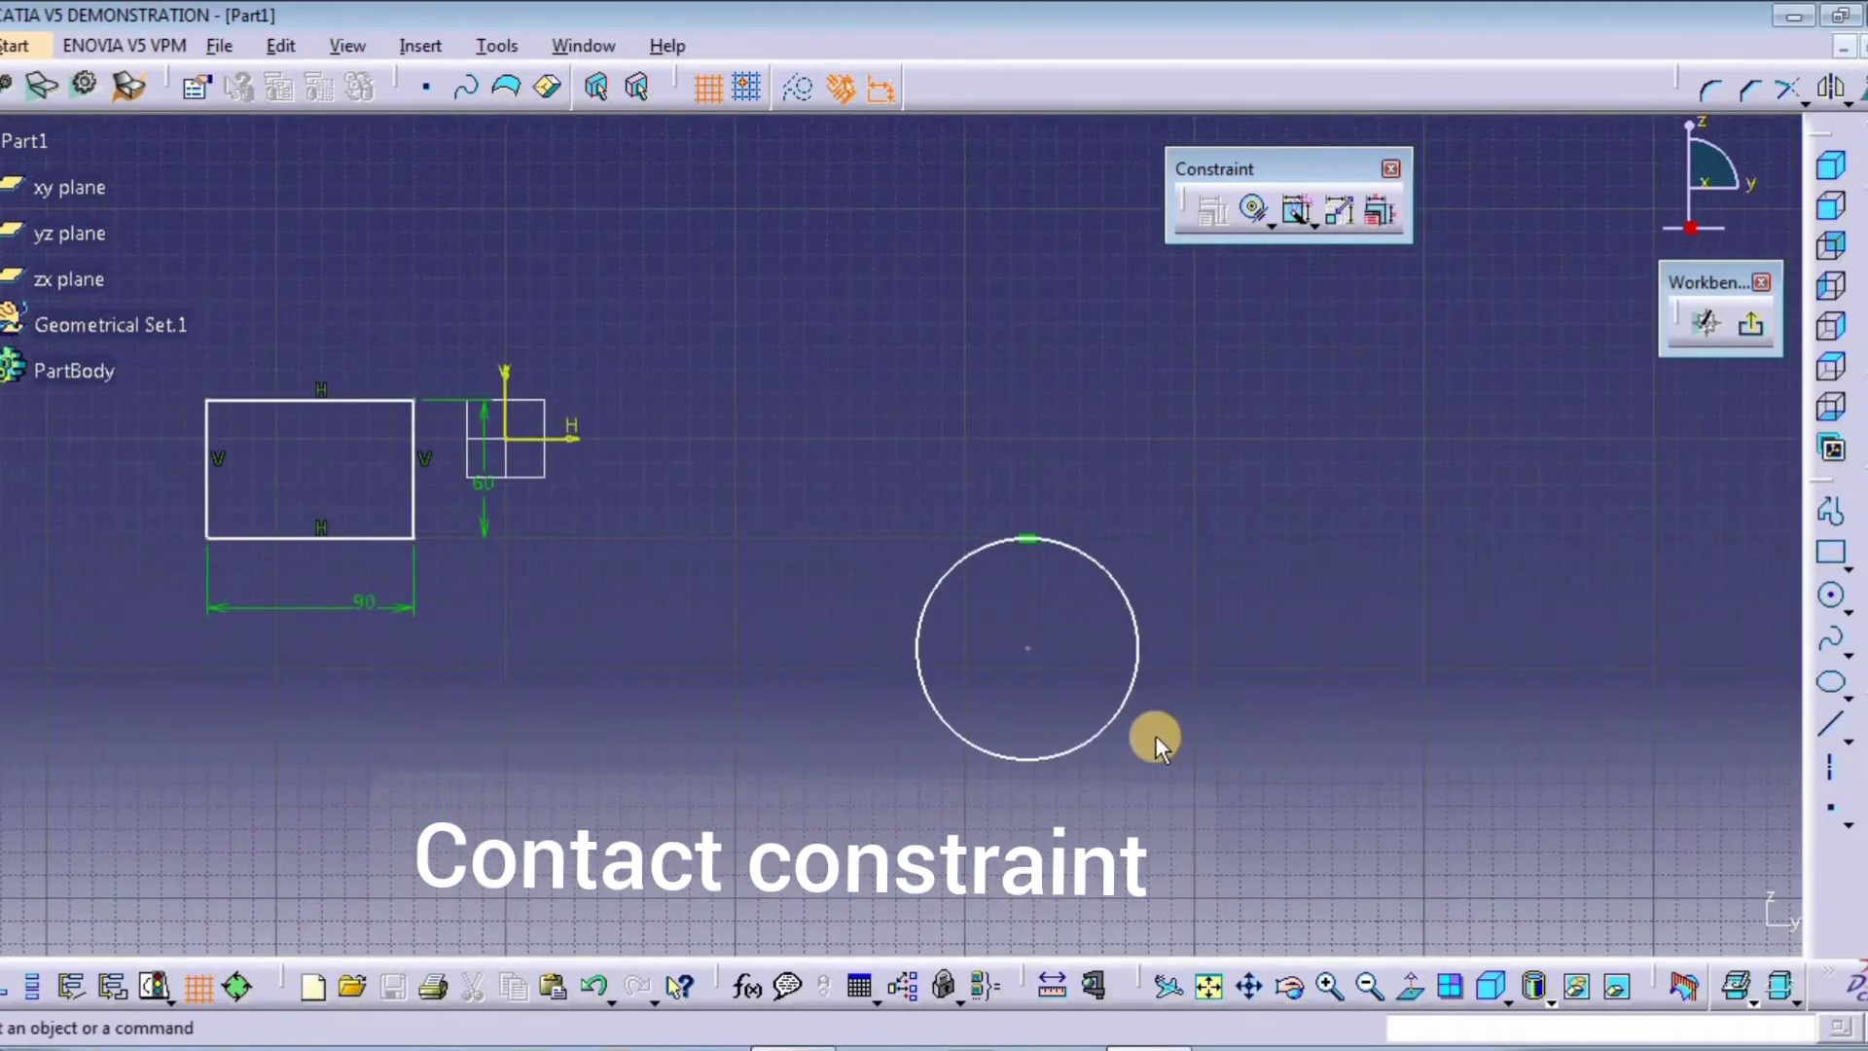
pyautogui.moveTo(1064, 759); pyautogui.dragTo(915, 610)
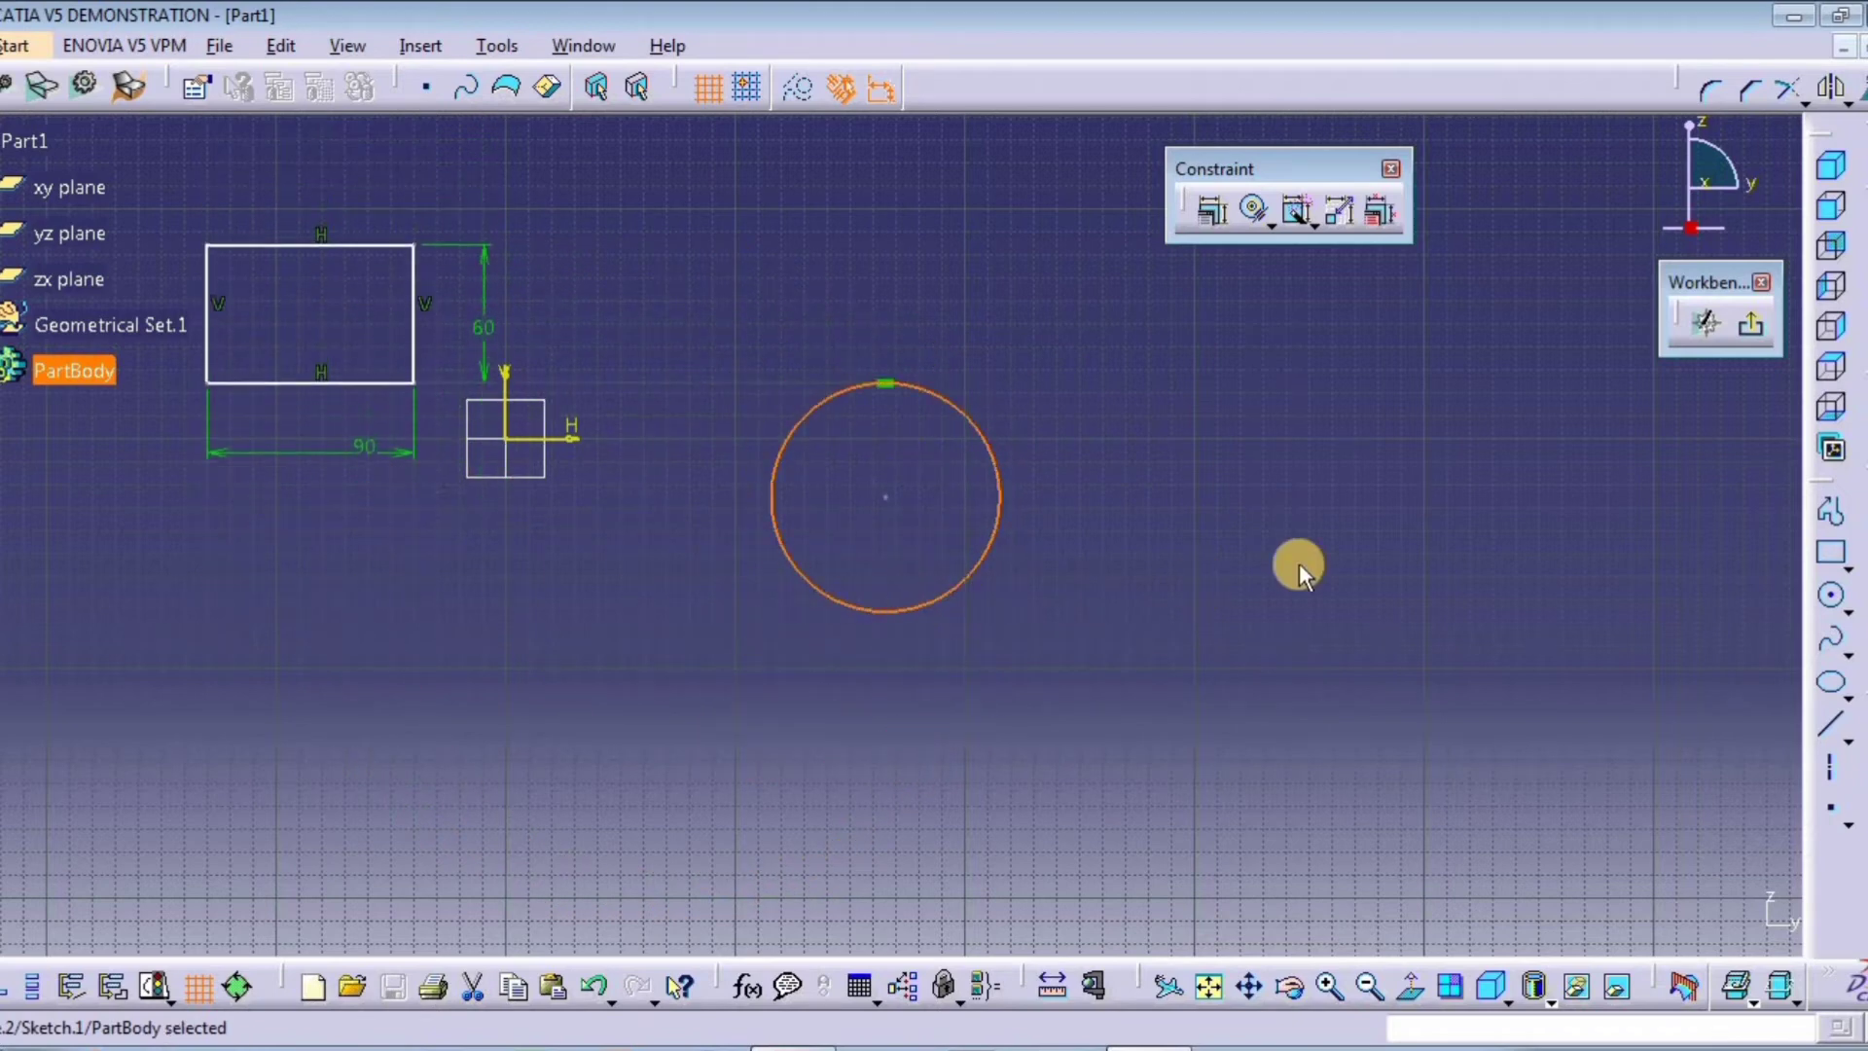
# Step: Dimension the circle's diameter and shift the circle slightly down and to the left
pyautogui.click(1278, 286)
pyautogui.click(1272, 225)
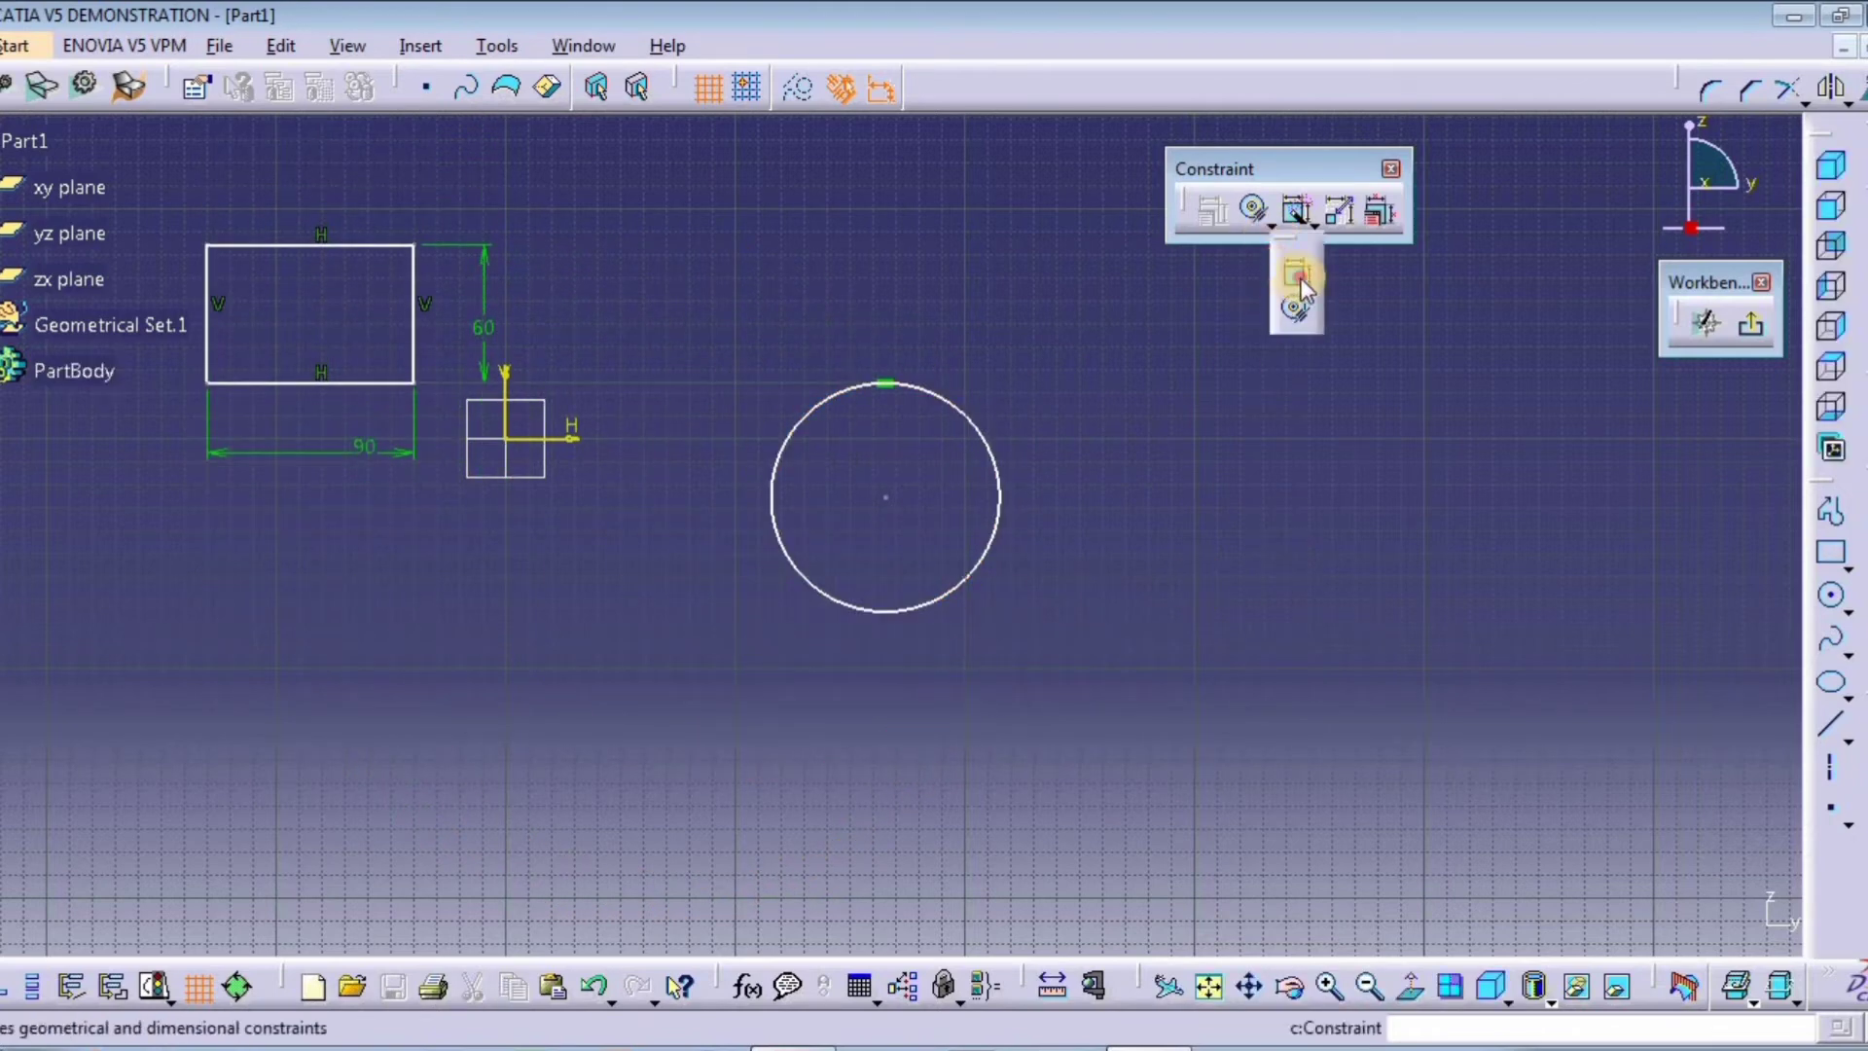
pyautogui.click(1301, 283)
pyautogui.click(989, 556)
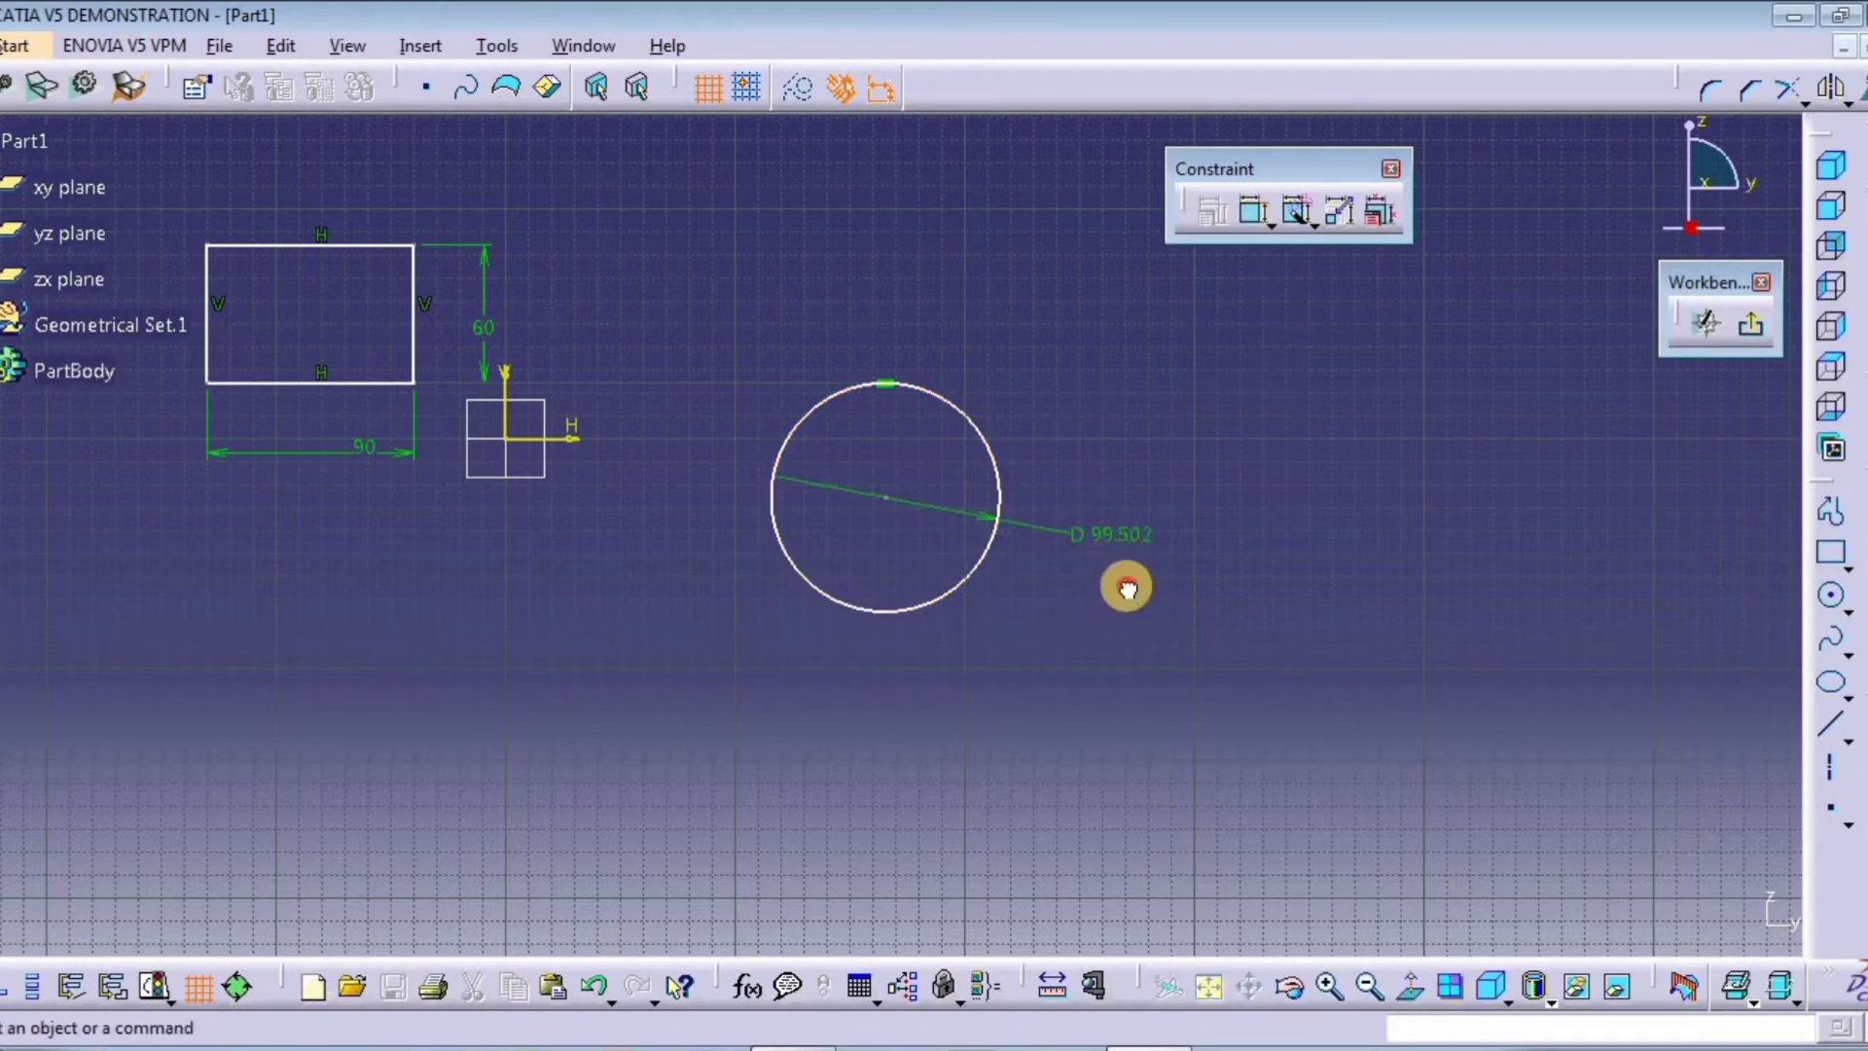
pyautogui.click(1127, 588)
pyautogui.moveTo(918, 596); pyautogui.dragTo(848, 686)
pyautogui.click(652, 332)
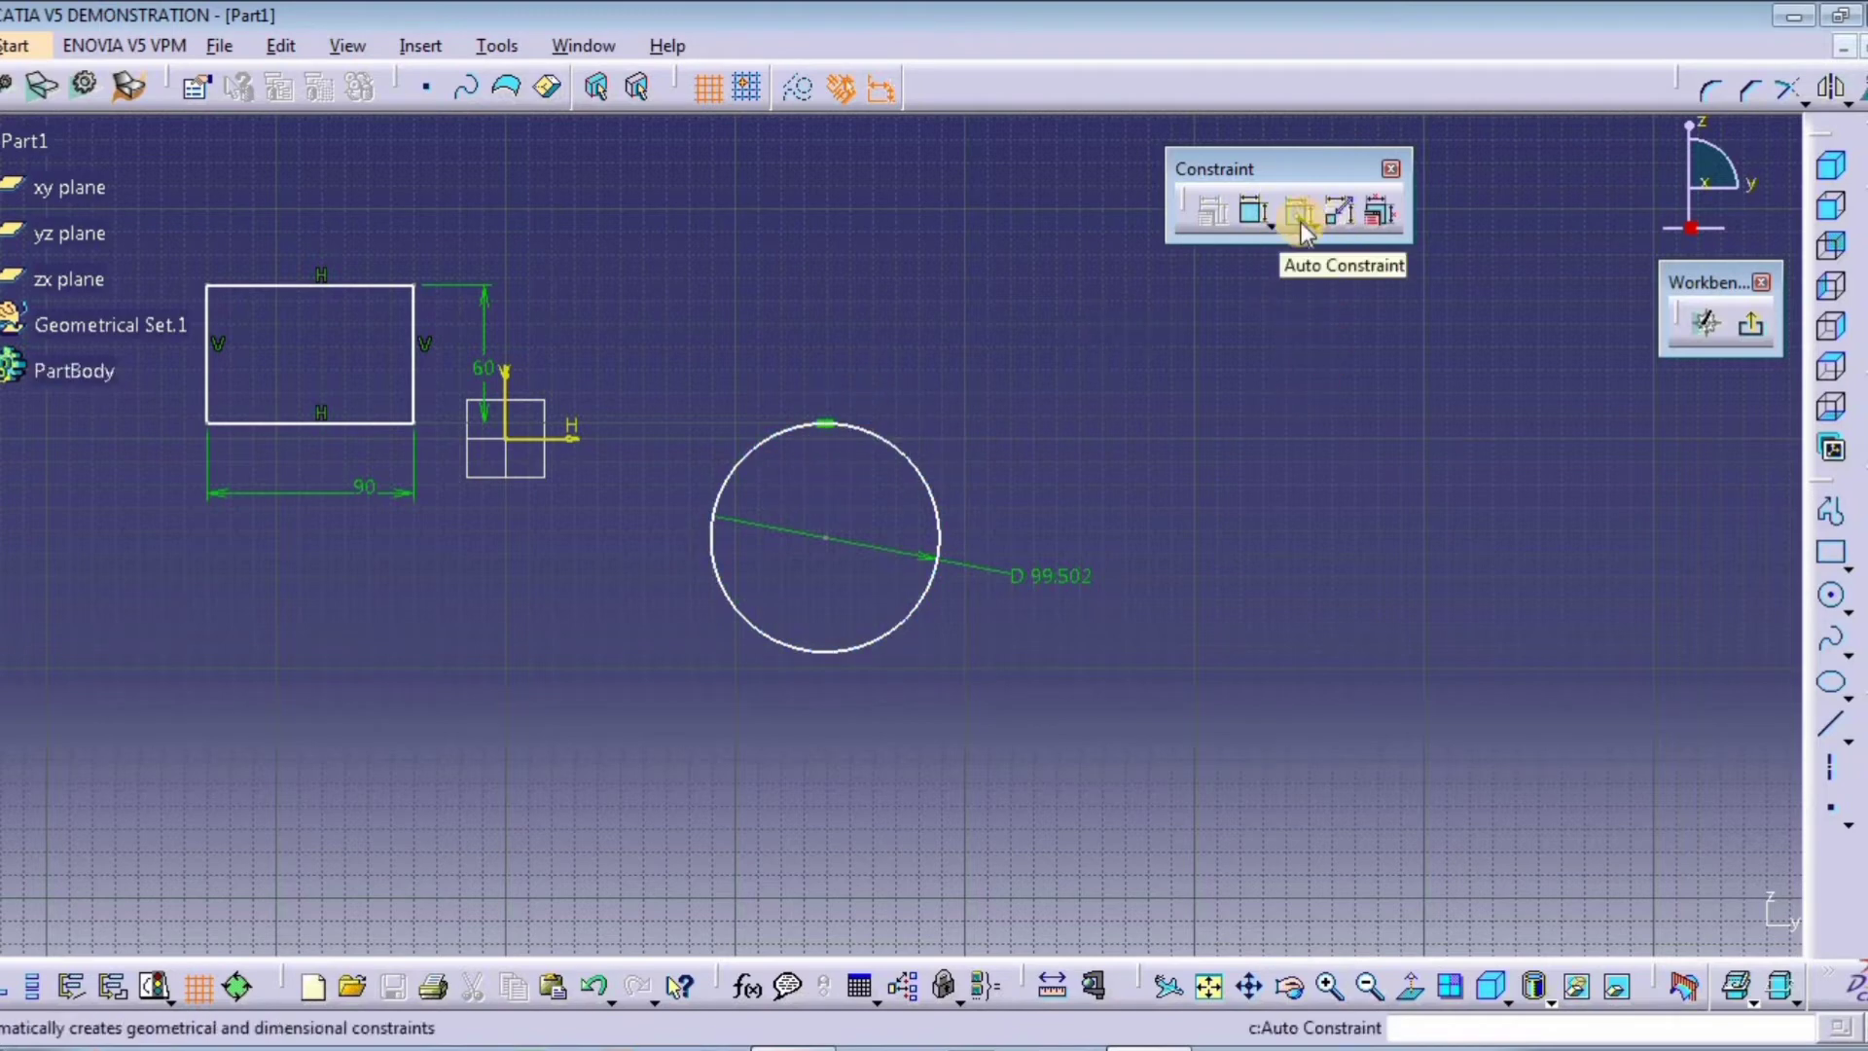
# Step: Delete the circle's diameter dimension and the rectangle's 60 mm and 90 mm dimensions
pyautogui.moveTo(1127, 406); pyautogui.dragTo(1156, 531, button='middle')
pyautogui.click(1065, 580)
pyautogui.press('Delete')
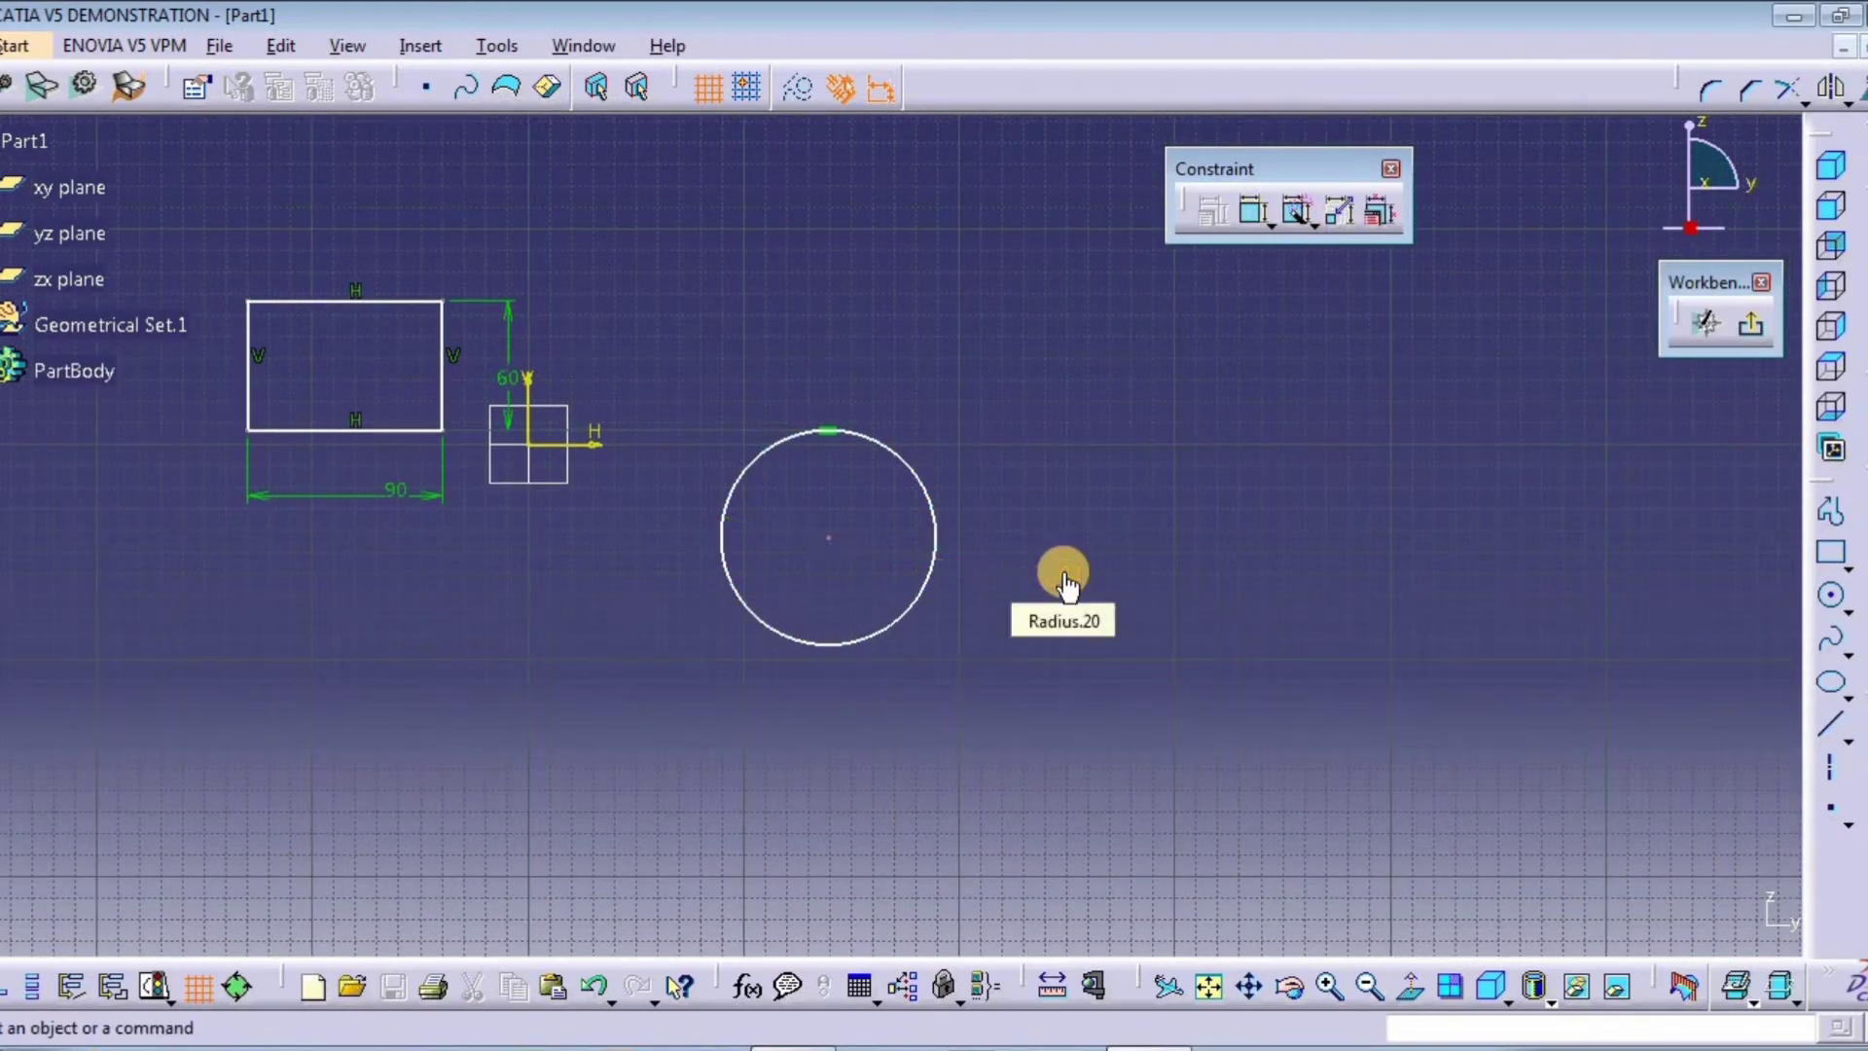
pyautogui.click(506, 386)
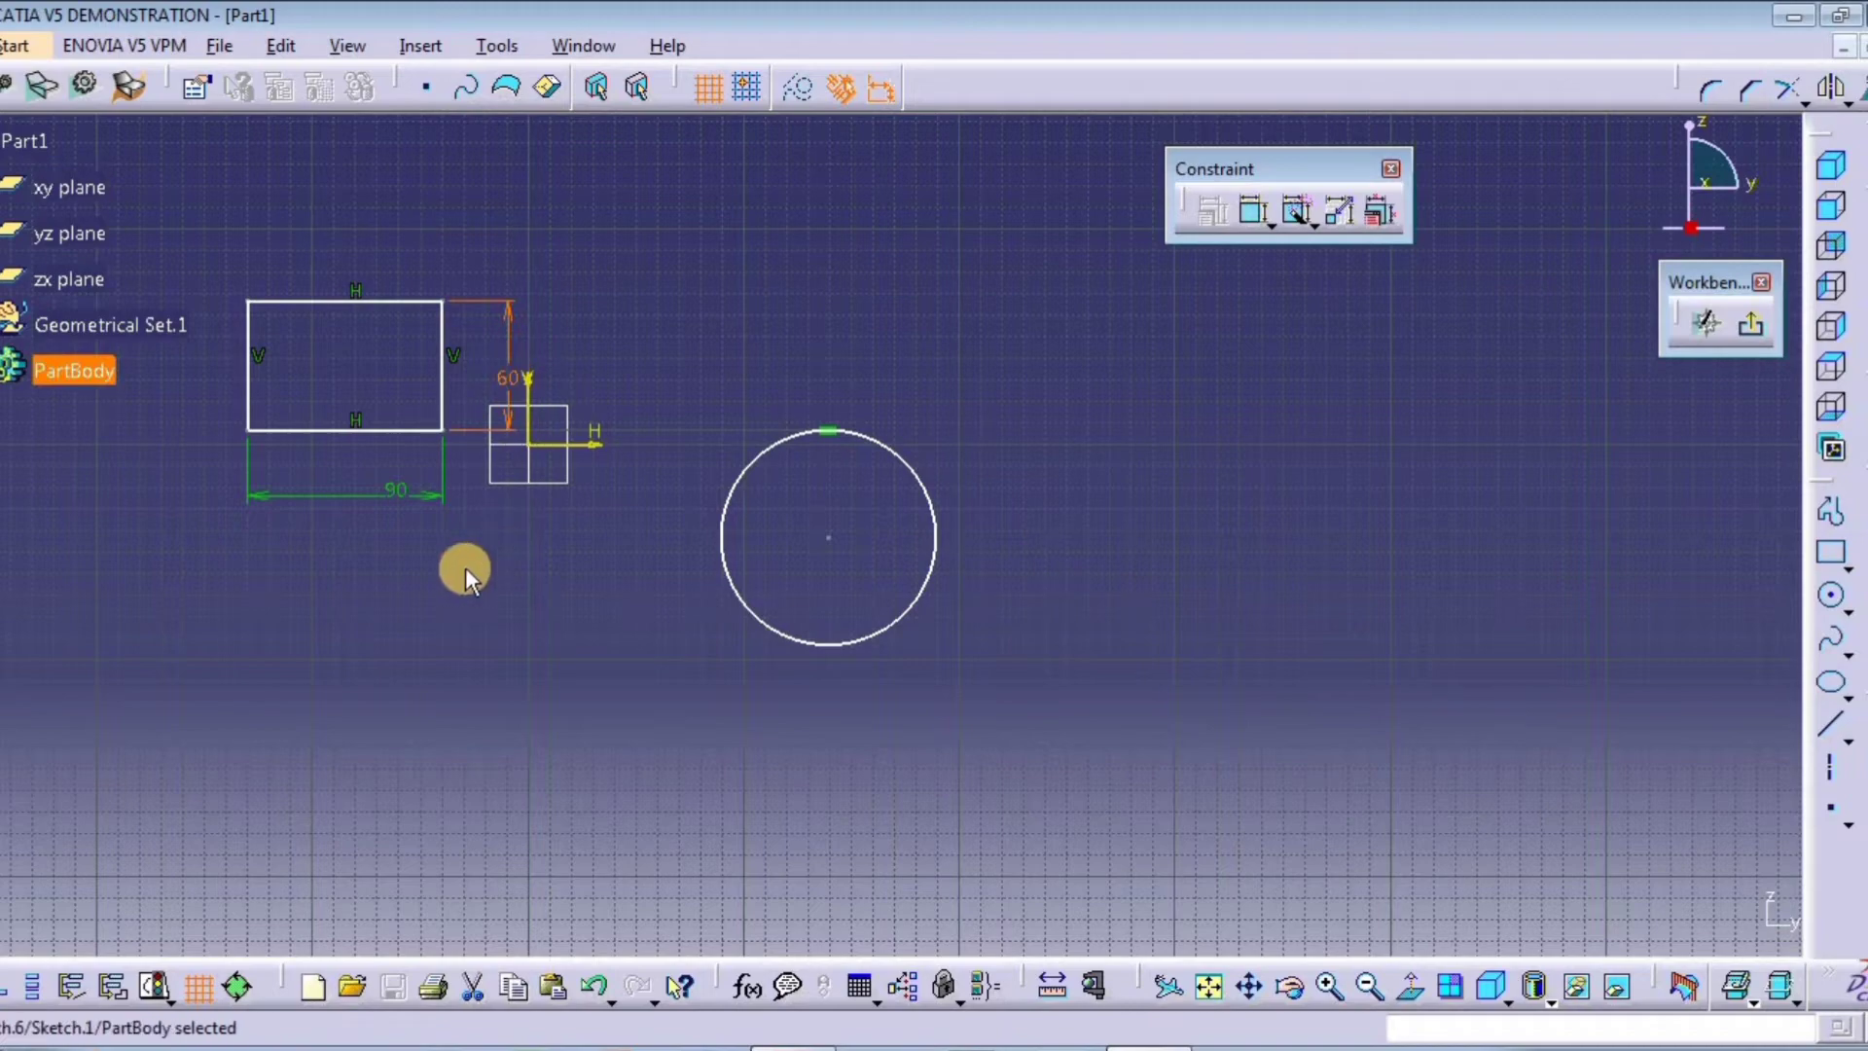
pyautogui.press('Delete')
pyautogui.click(401, 486)
pyautogui.press('Delete')
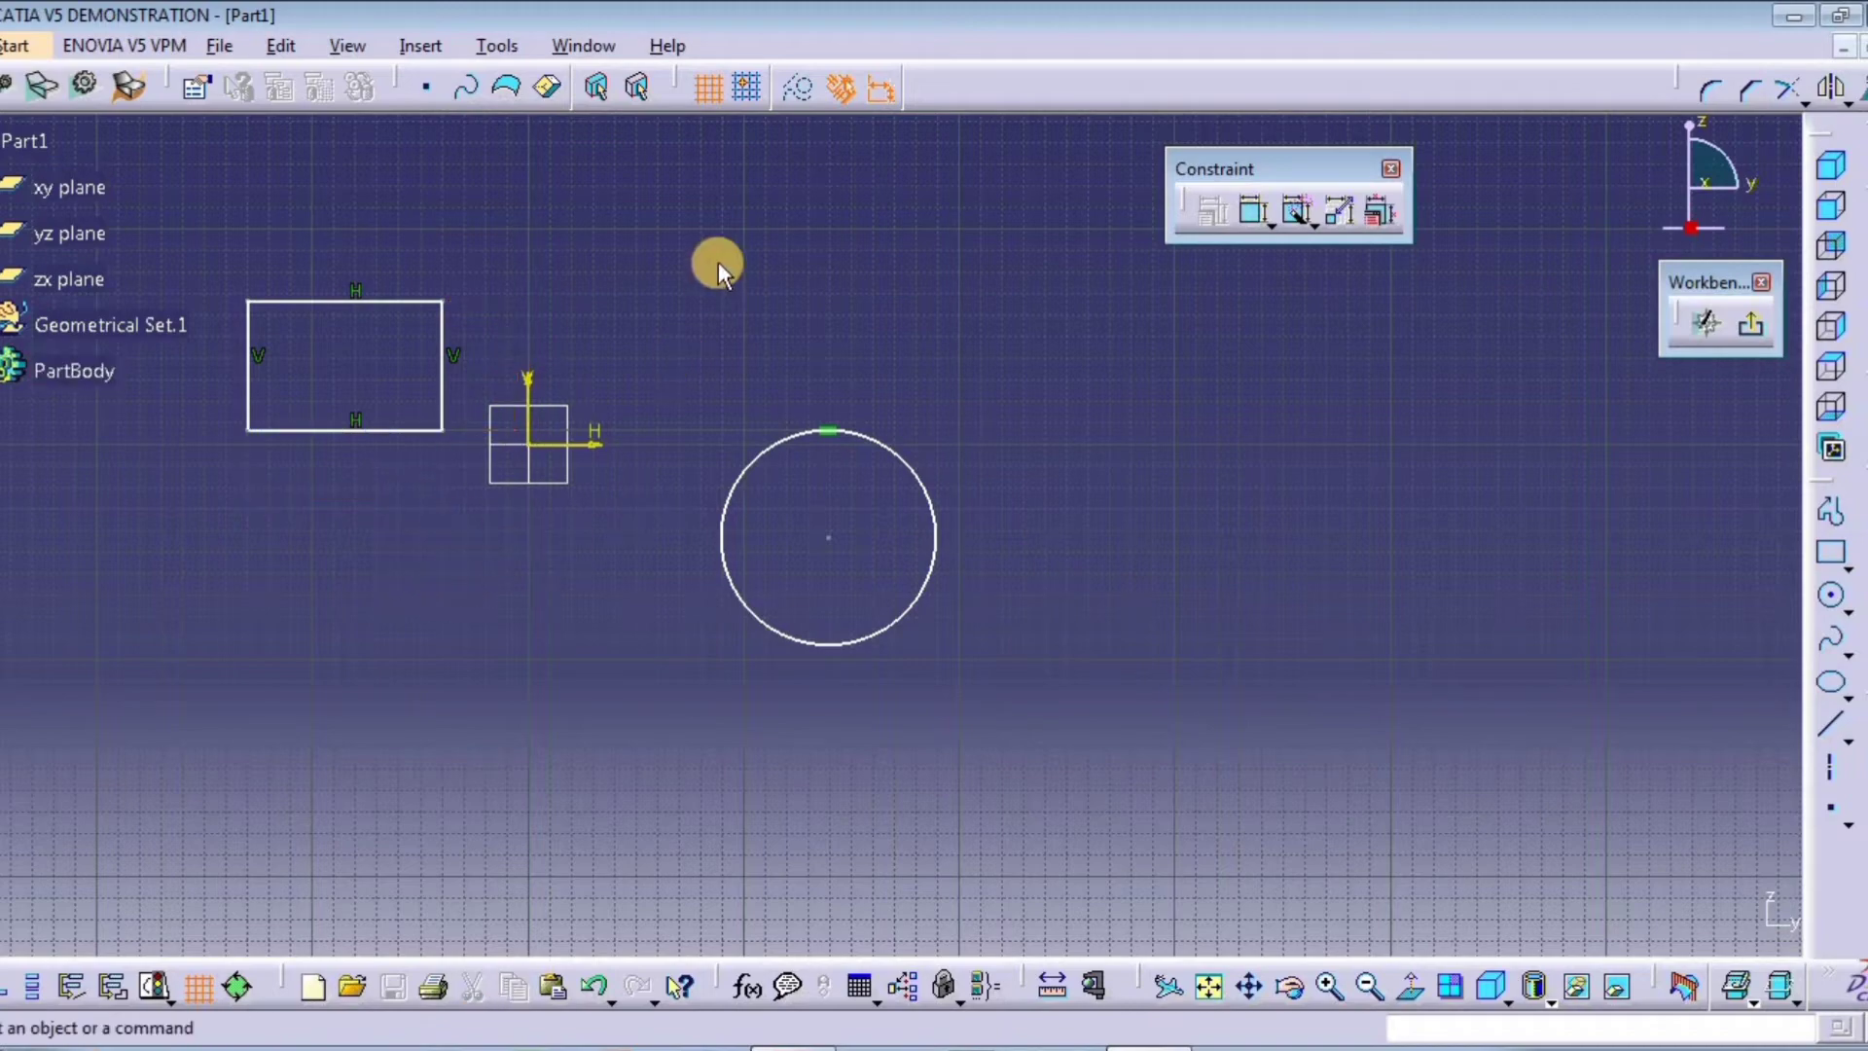
# Step: Apply Auto Constraint to the rectangle and the circle together, leaving the reference elements and symmetry lines empty
pyautogui.moveTo(418, 559); pyautogui.dragTo(516, 573, button='middle')
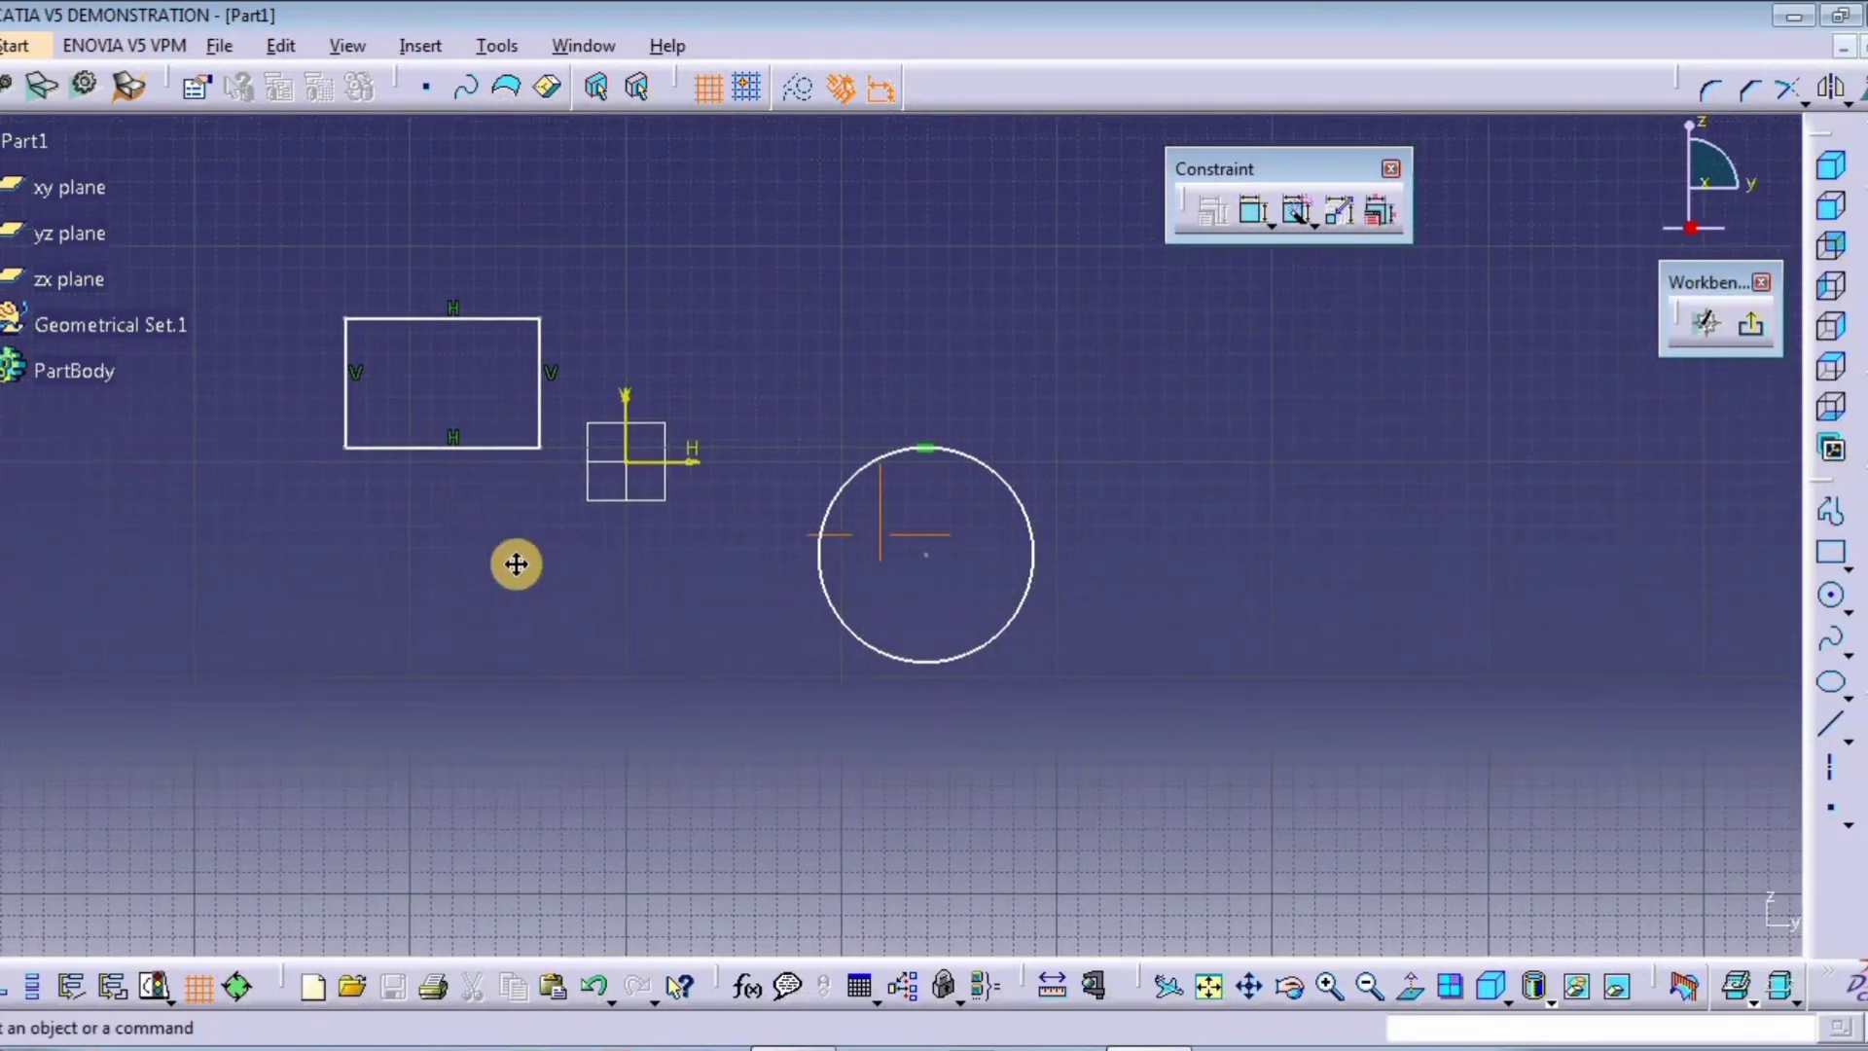
pyautogui.click(1300, 214)
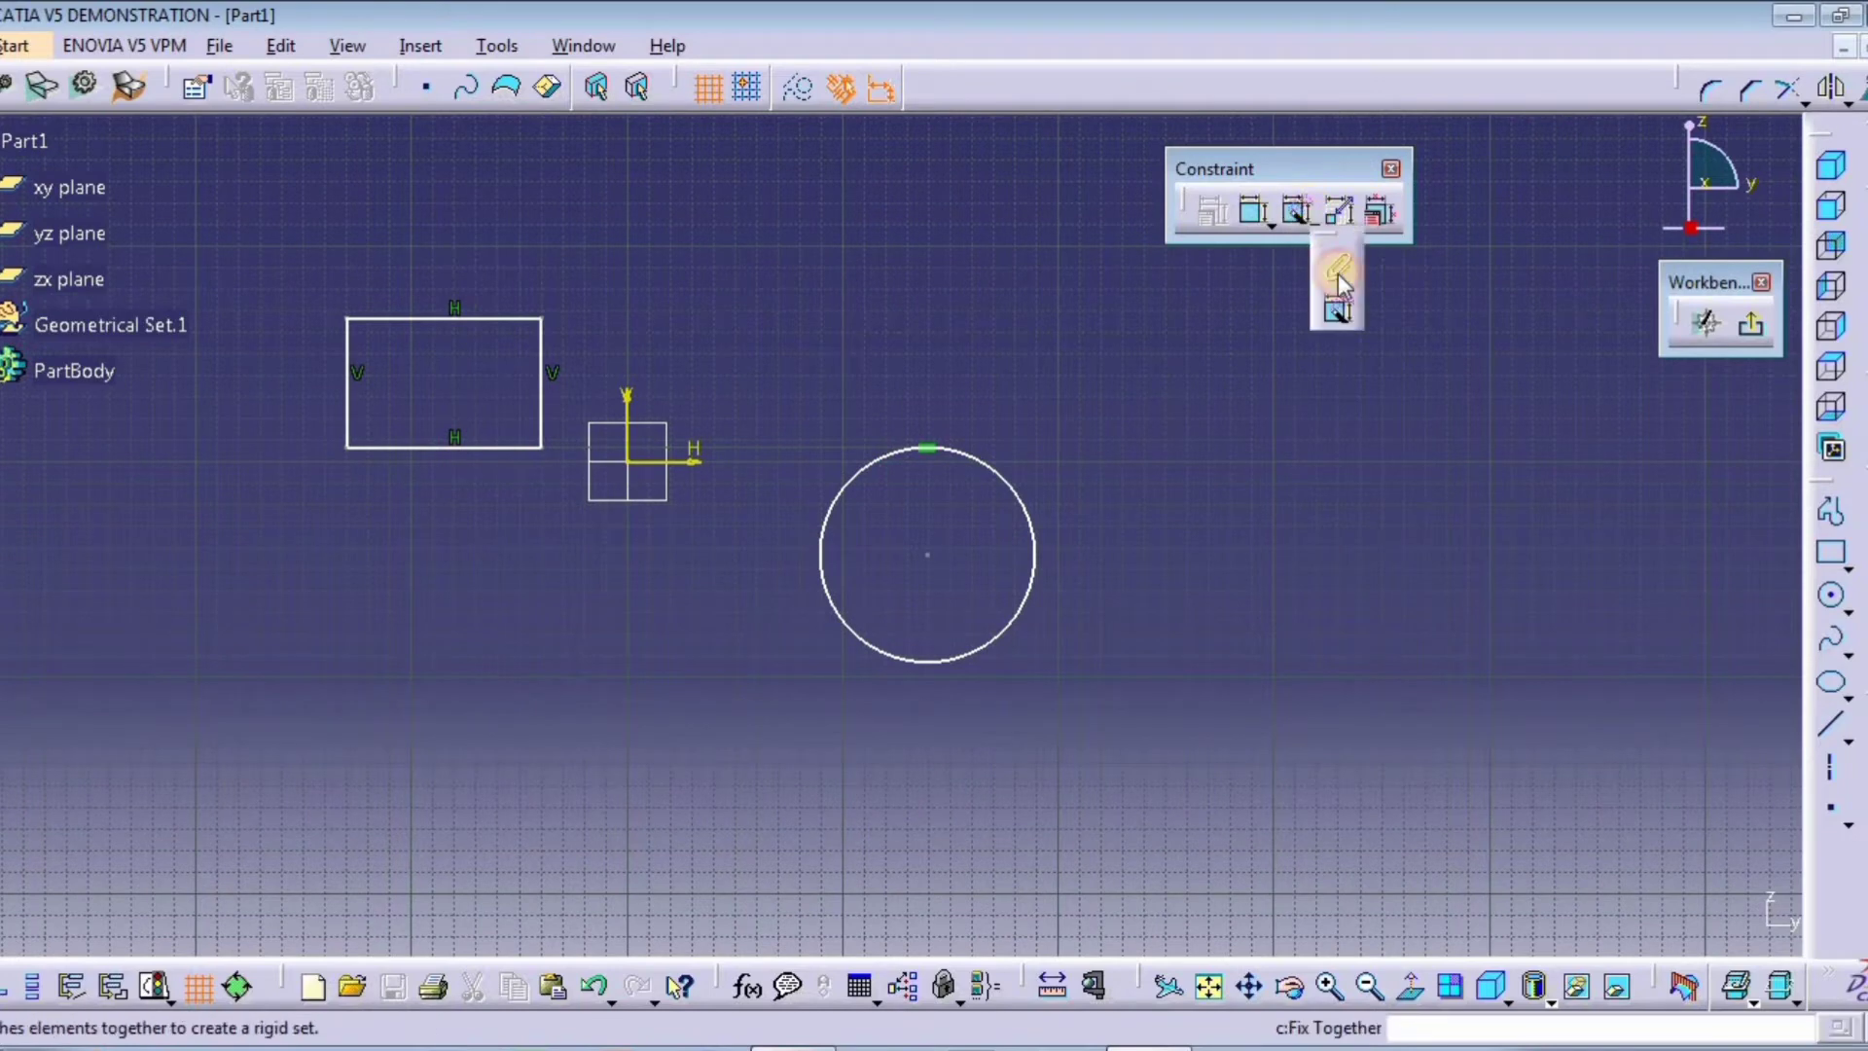
pyautogui.click(1336, 303)
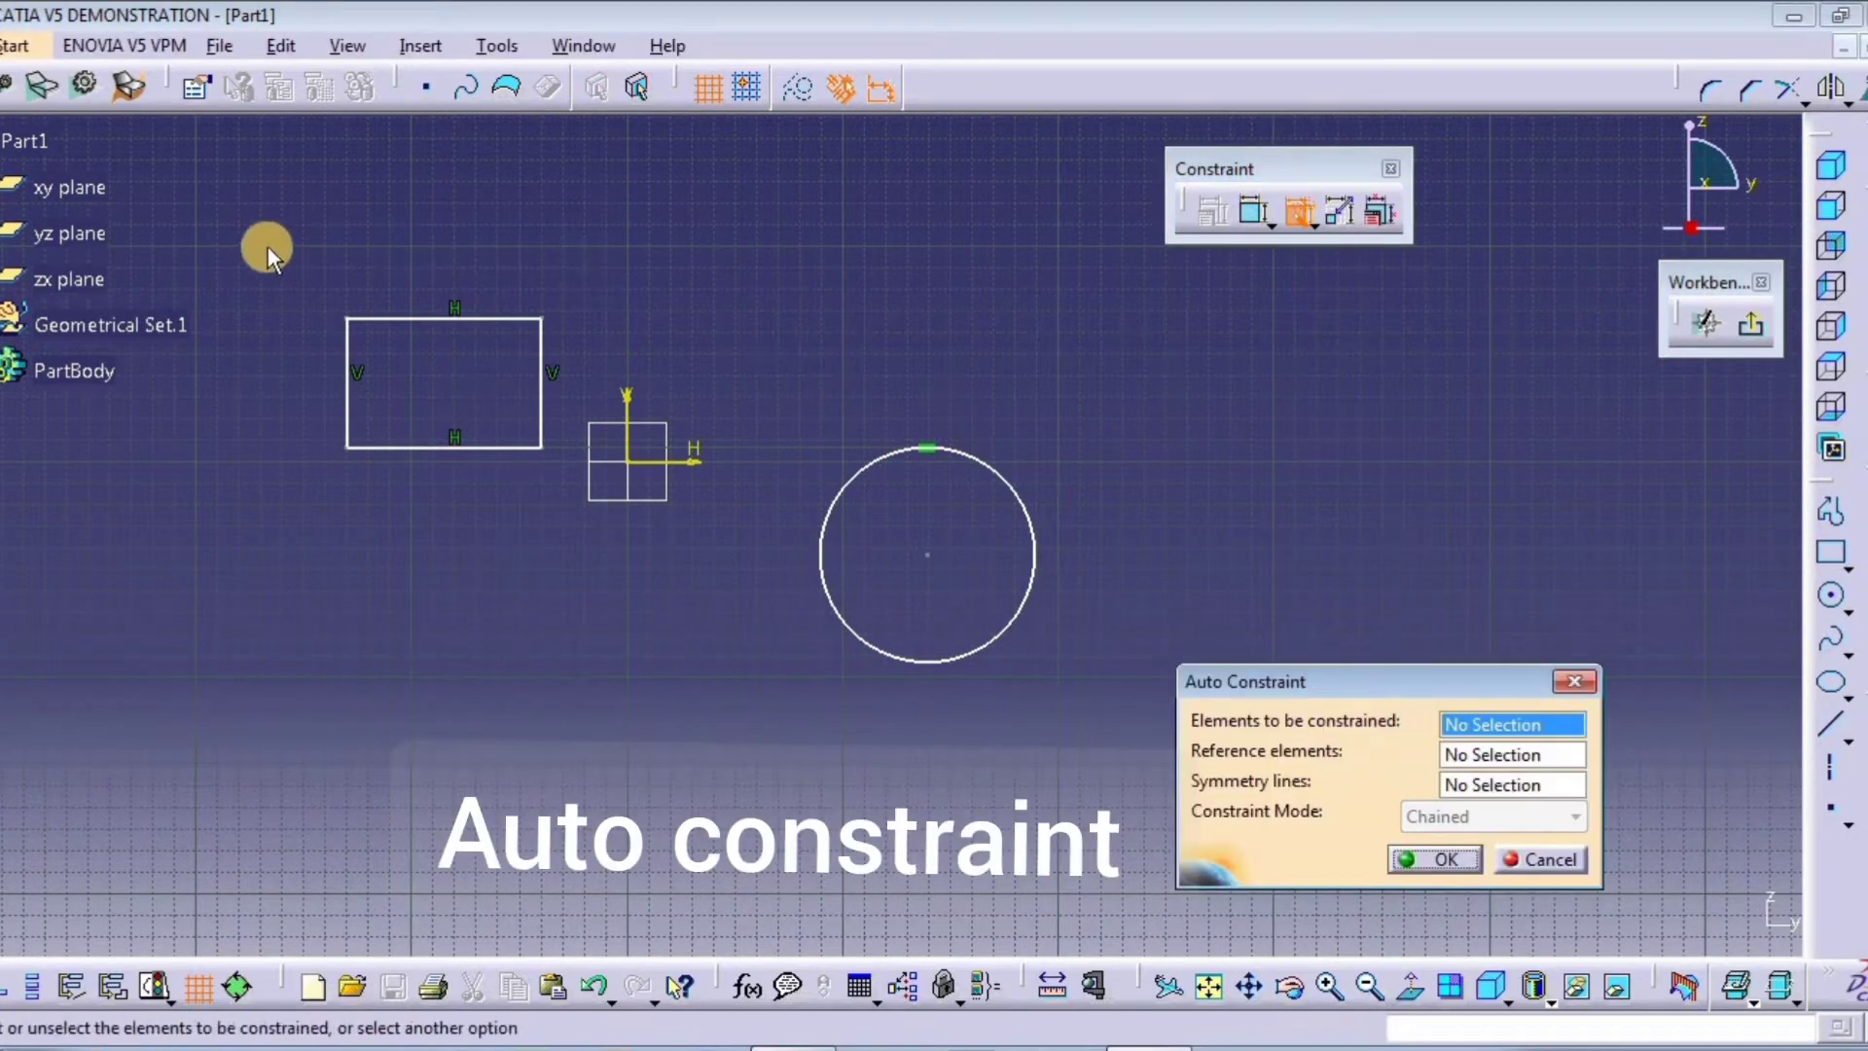
pyautogui.moveTo(269, 249)
pyautogui.mouseDown()
pyautogui.moveTo(1119, 822)
pyautogui.moveTo(1165, 880)
pyautogui.mouseUp()
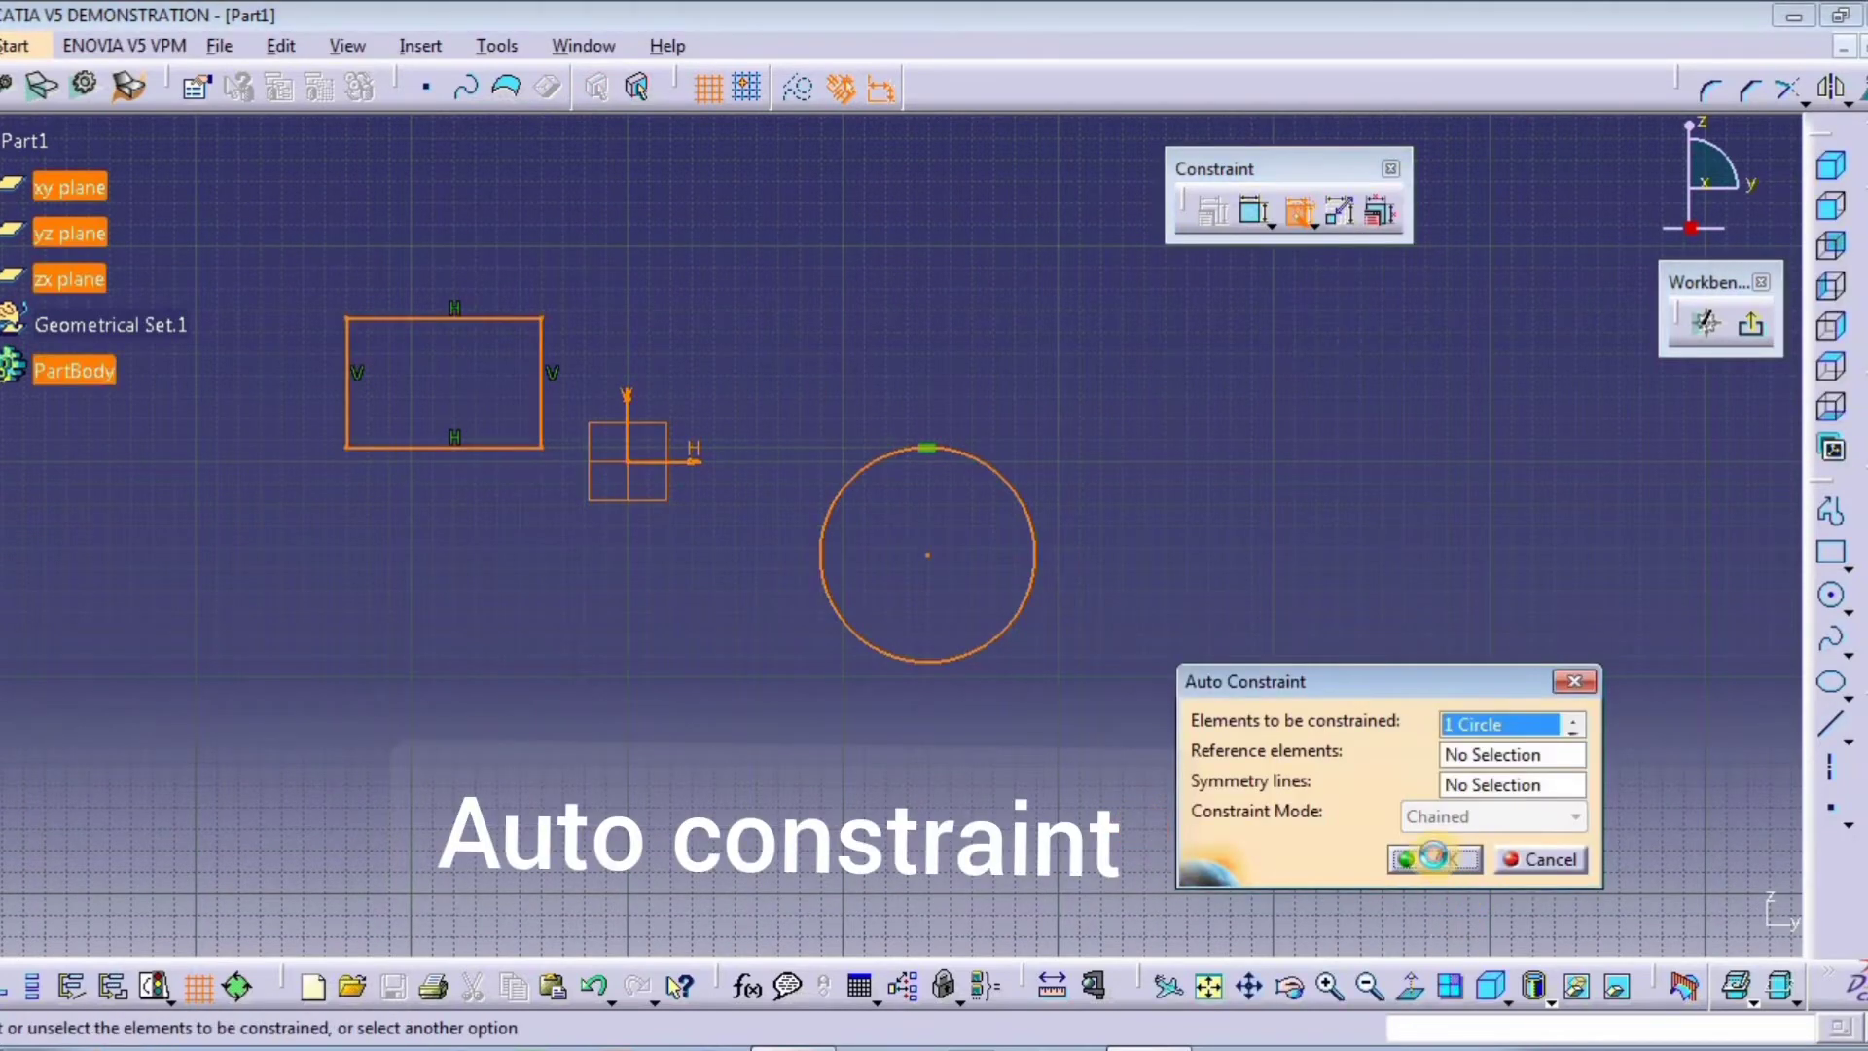
pyautogui.click(1433, 856)
pyautogui.moveTo(375, 592)
pyautogui.mouseDown(button='middle')
pyautogui.moveTo(438, 543)
pyautogui.moveTo(471, 551)
pyautogui.moveTo(458, 593)
pyautogui.moveTo(550, 632)
pyautogui.mouseUp(button='middle')
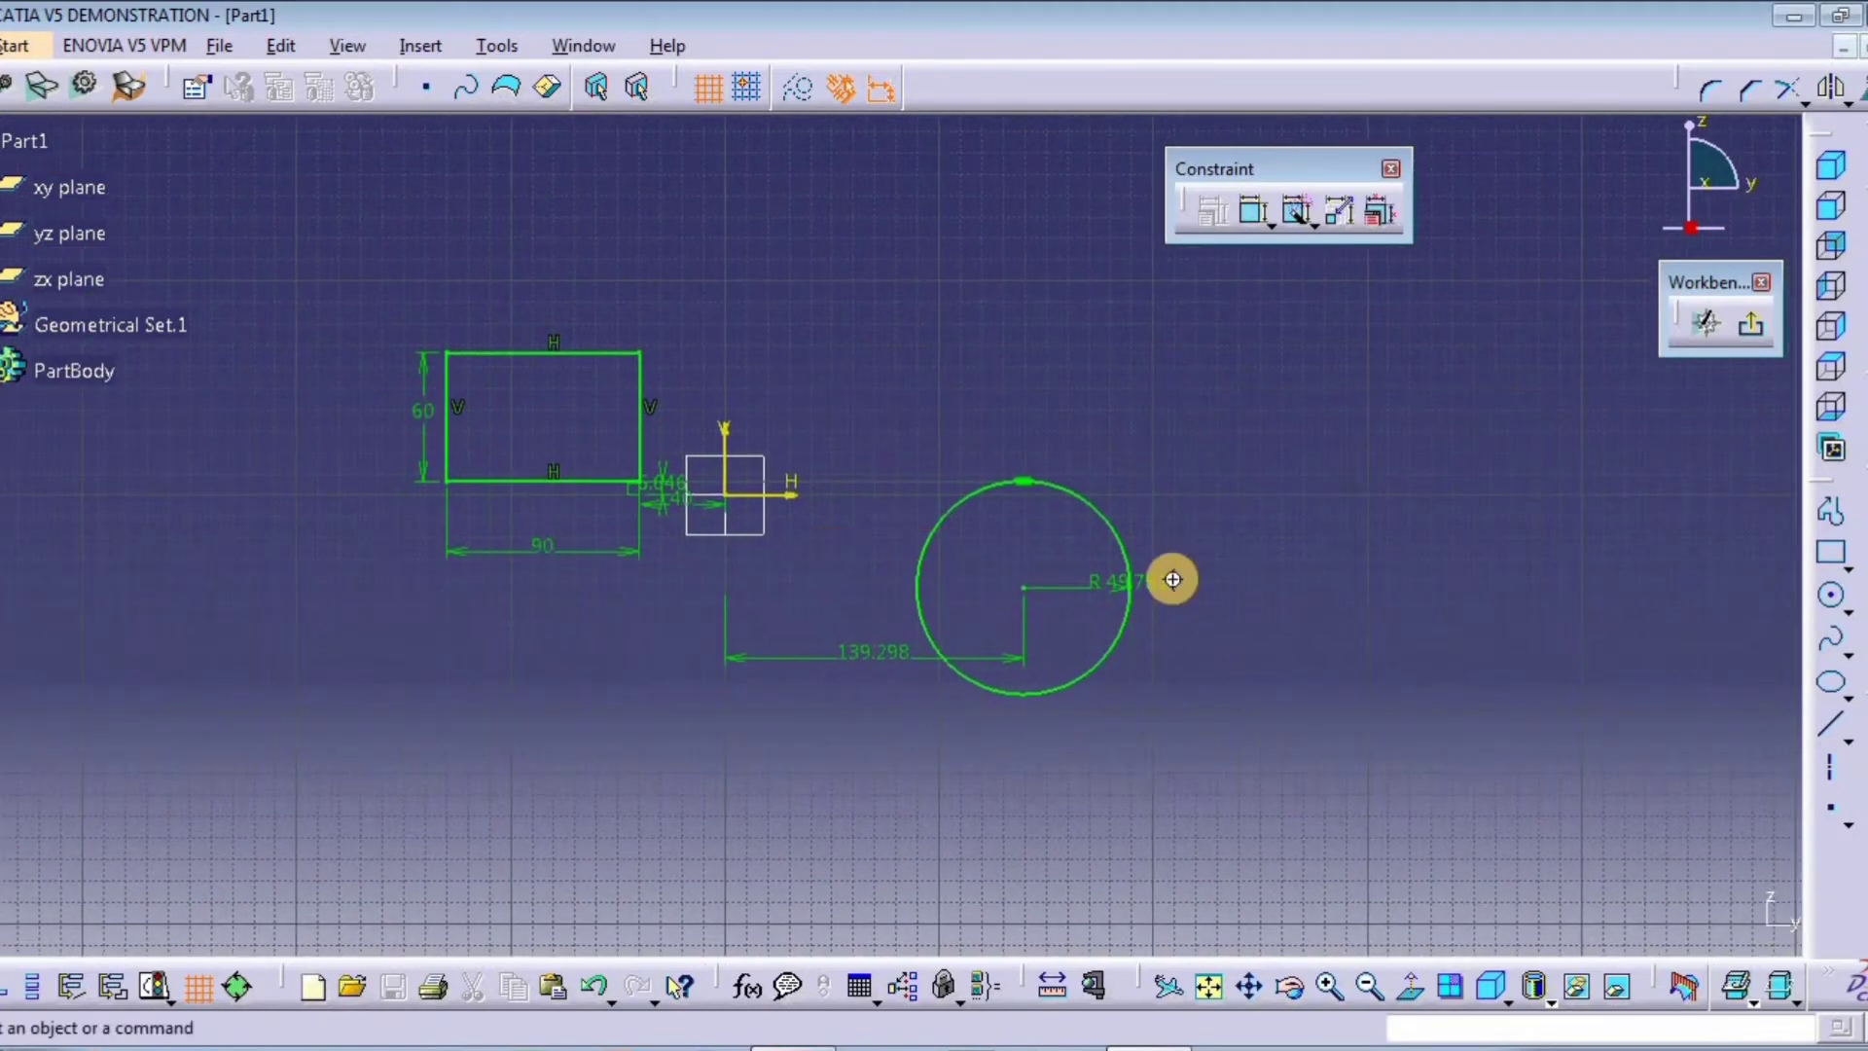
# Step: Draw a smaller circle above the horizontal axis, between the rectangle and the existing circle
pyautogui.moveTo(1172, 580)
pyautogui.mouseDown(button='middle')
pyautogui.moveTo(1159, 730)
pyautogui.moveTo(1276, 488)
pyautogui.moveTo(951, 584)
pyautogui.moveTo(1153, 582)
pyautogui.mouseUp(button='middle')
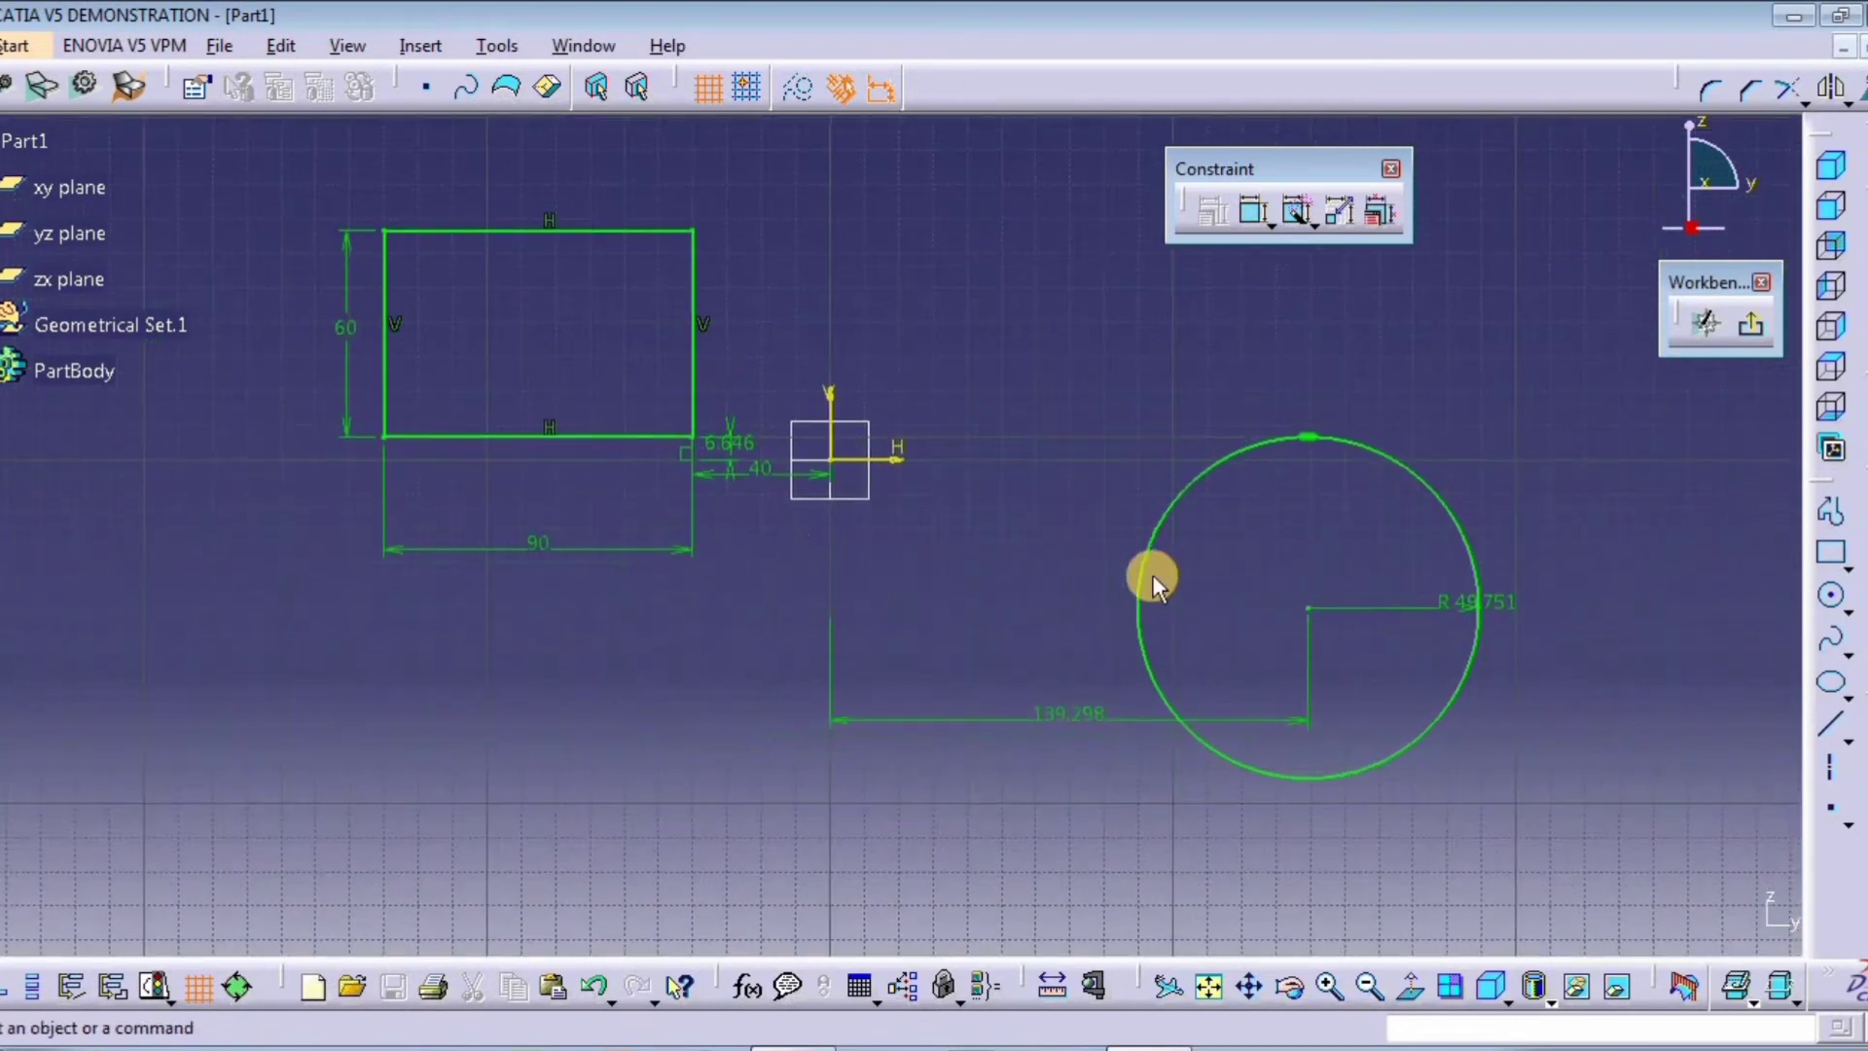
pyautogui.click(1311, 221)
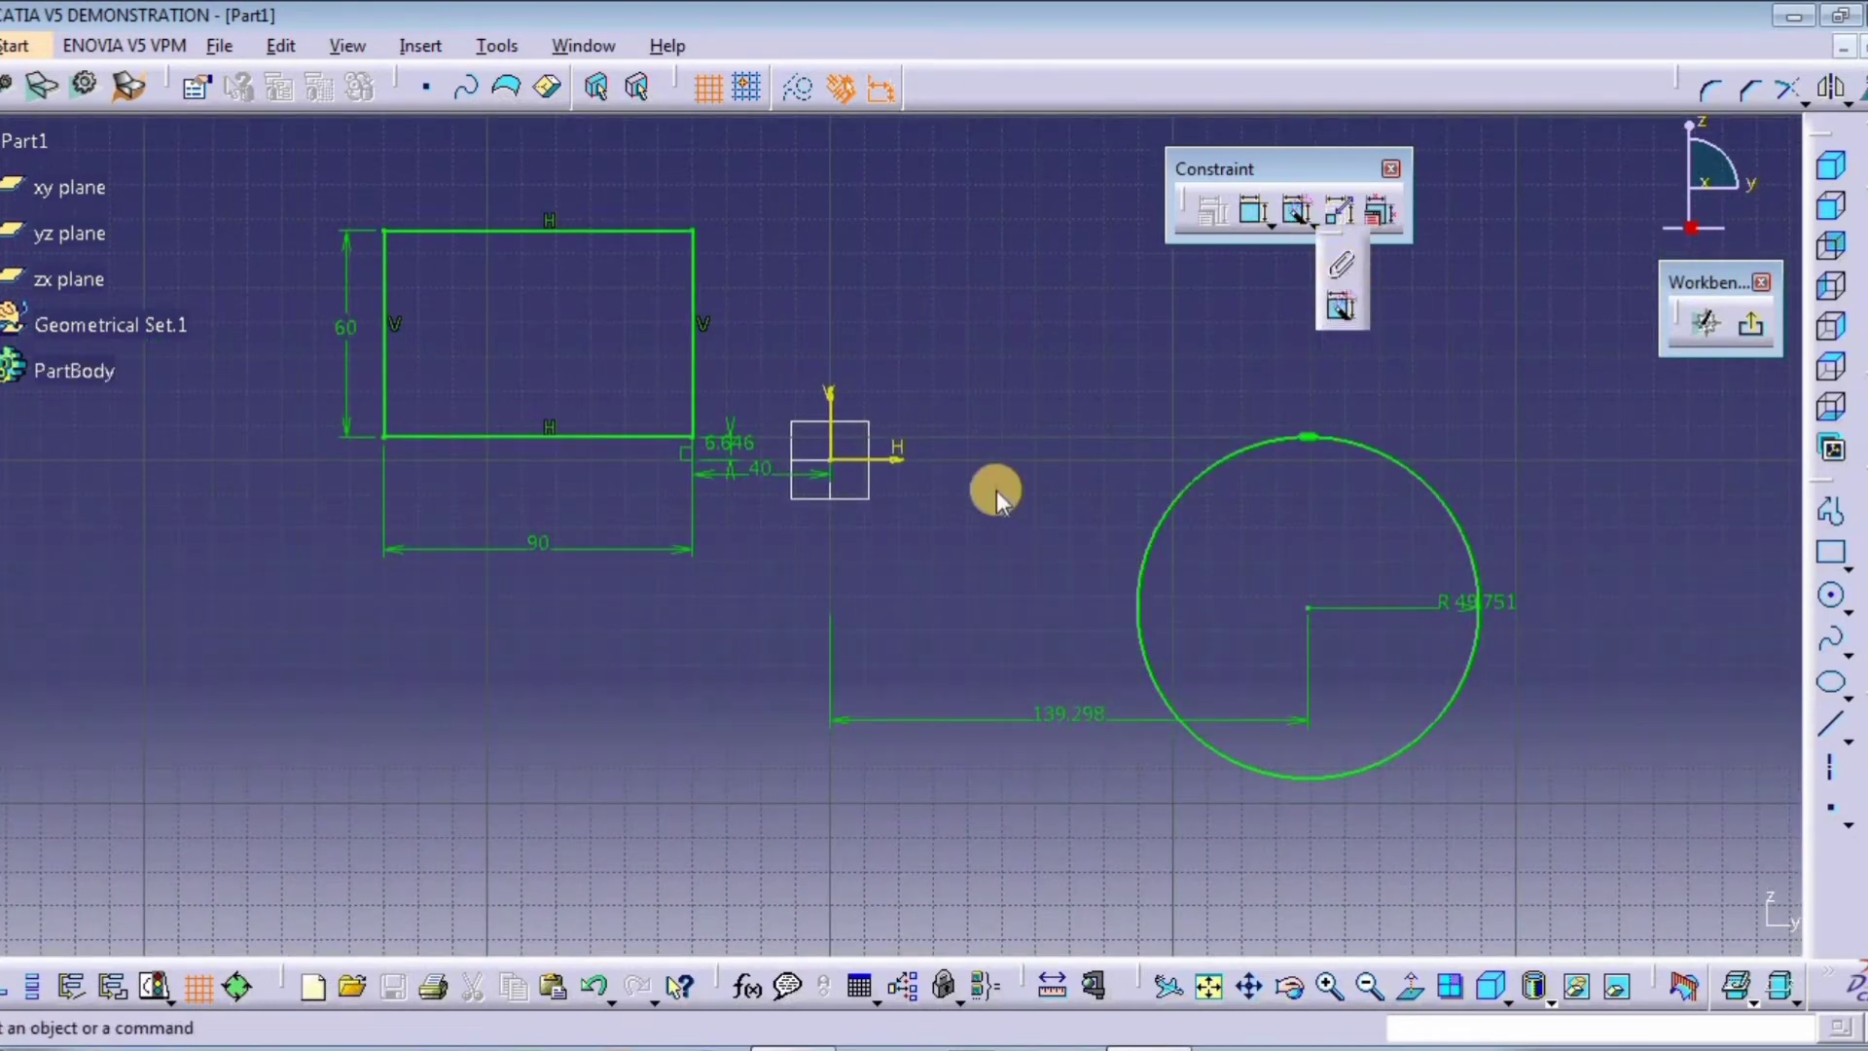
pyautogui.moveTo(988, 559)
pyautogui.mouseDown(button='middle')
pyautogui.moveTo(1002, 543)
pyautogui.moveTo(1073, 604)
pyautogui.mouseUp(button='middle')
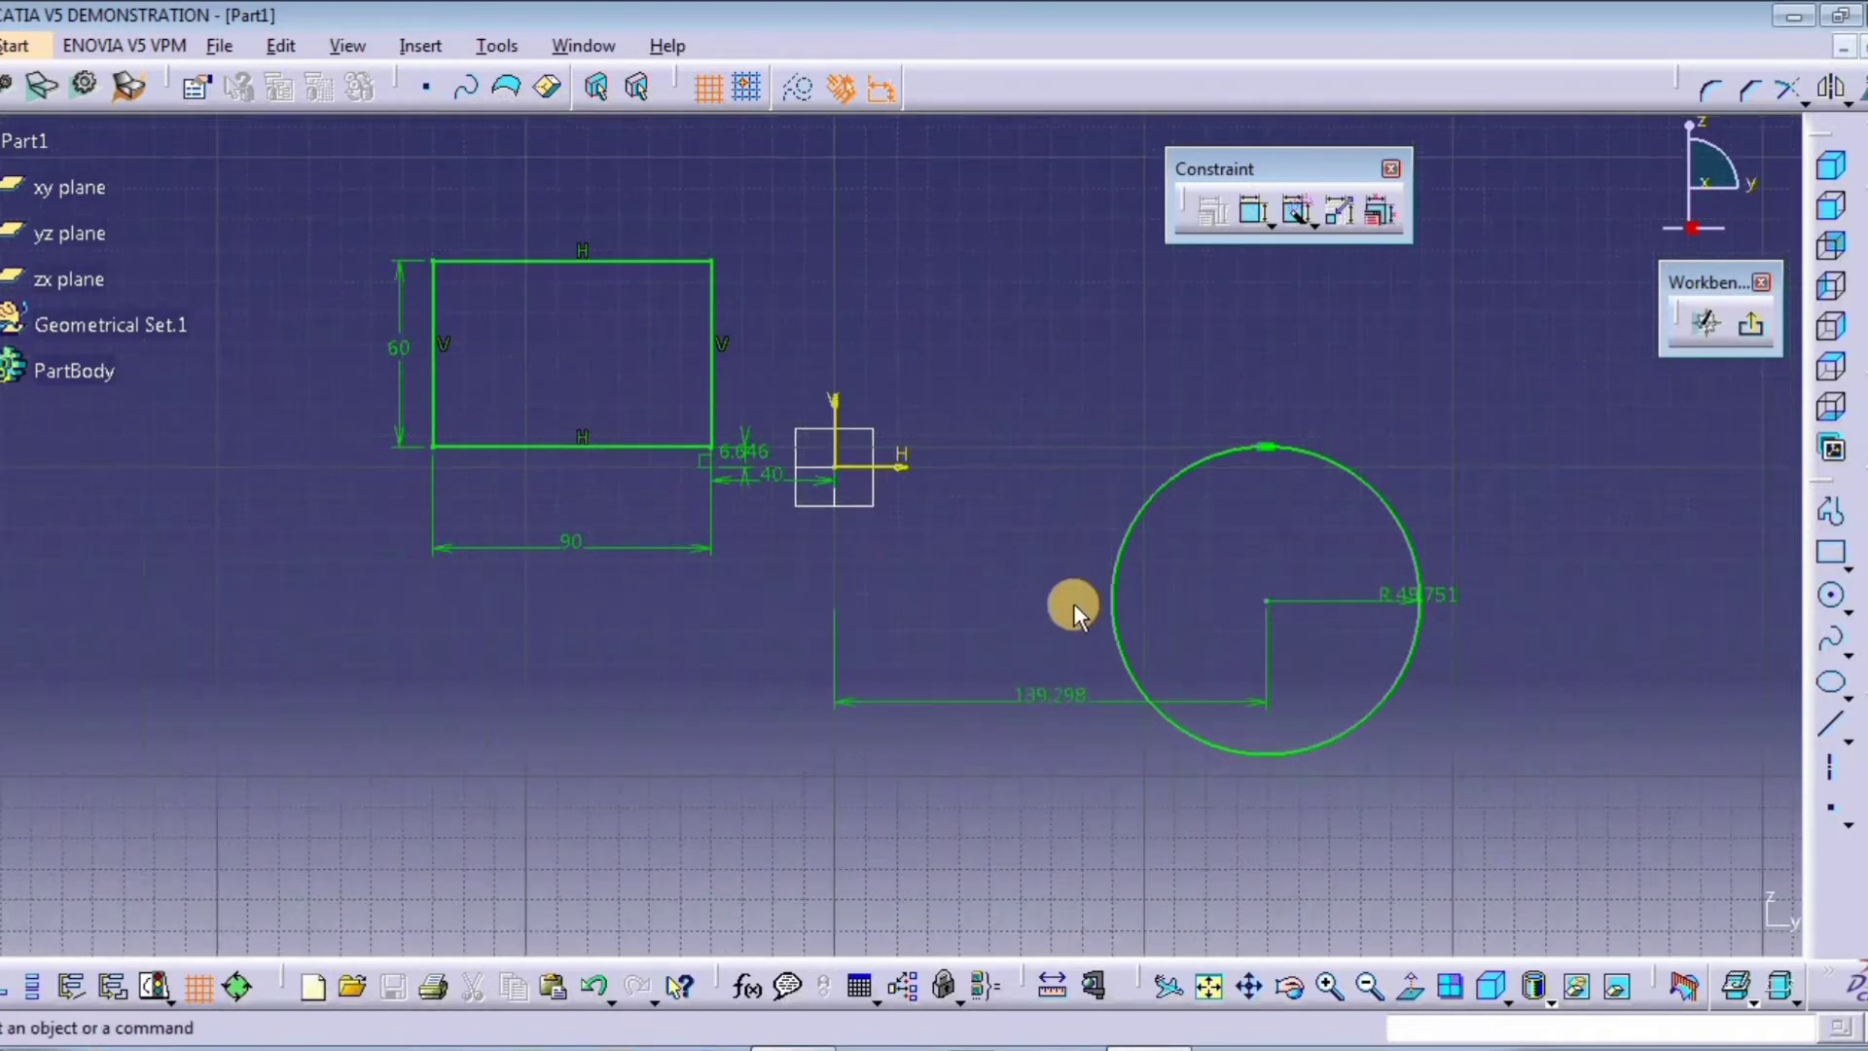
pyautogui.click(1842, 603)
pyautogui.click(1051, 287)
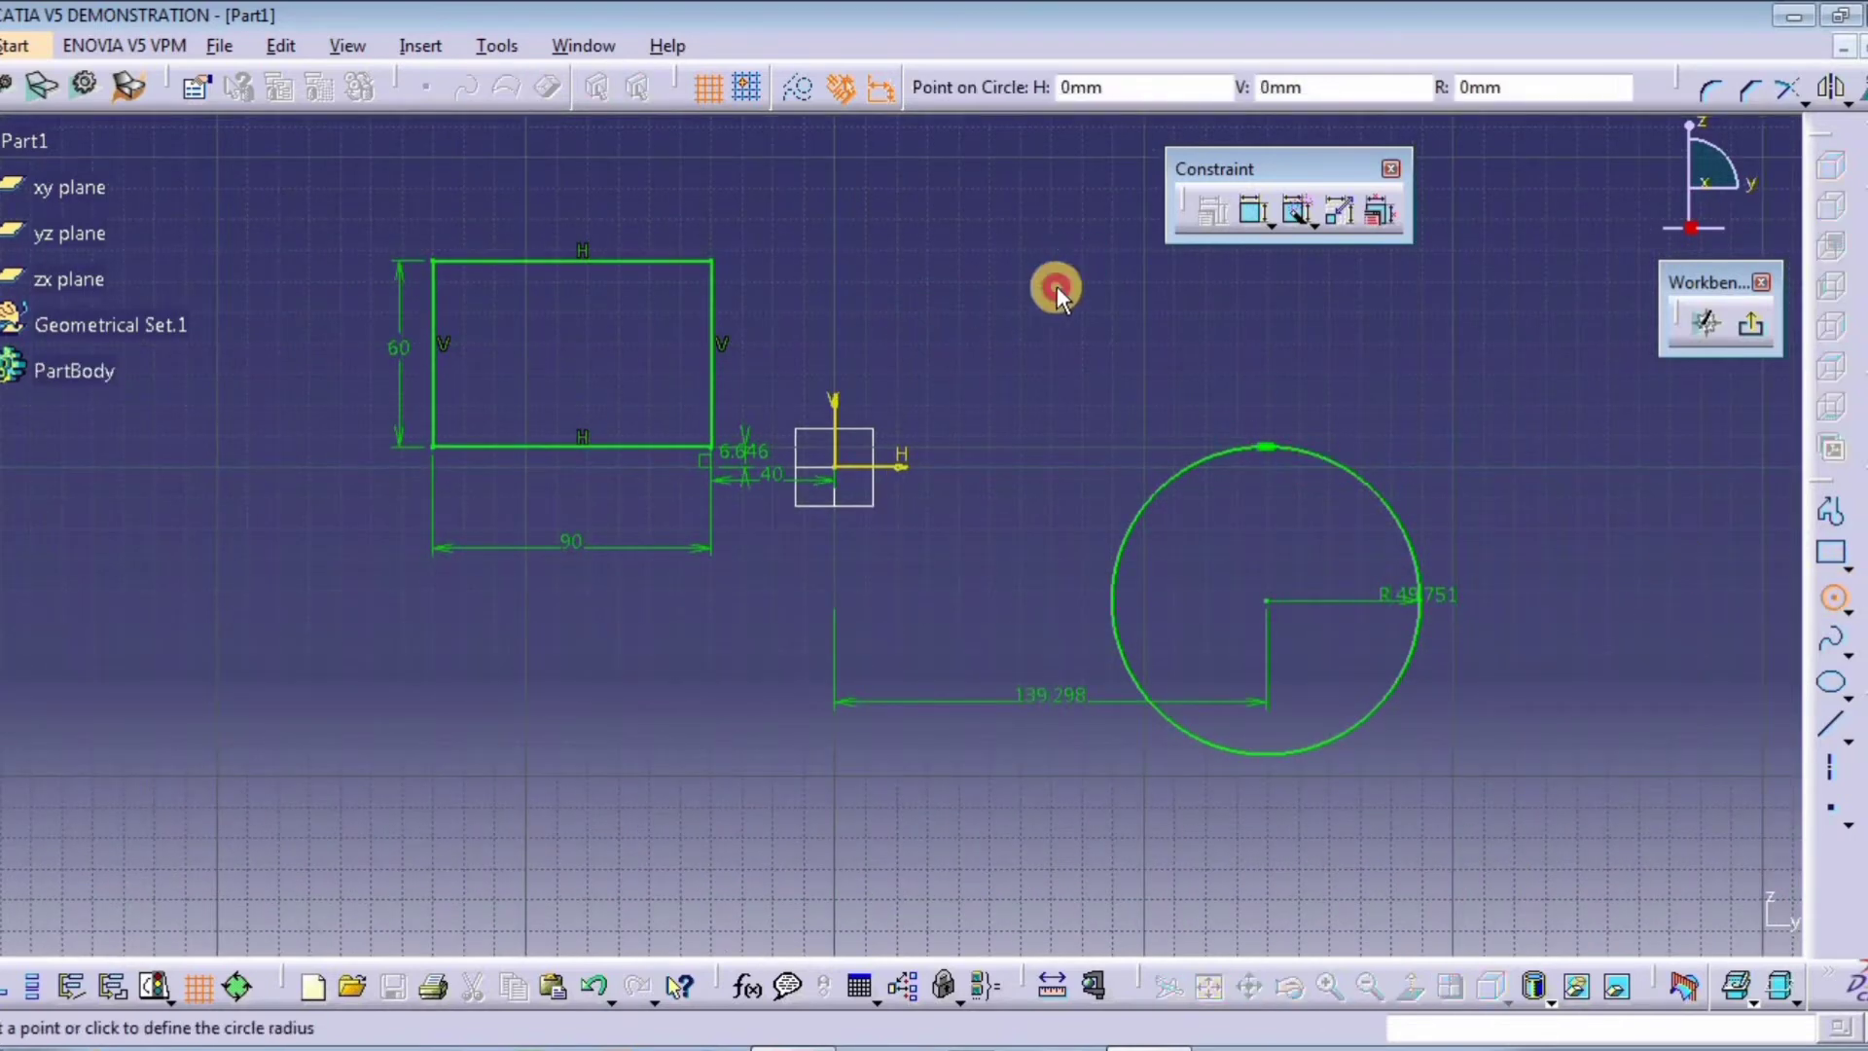
pyautogui.click(1003, 353)
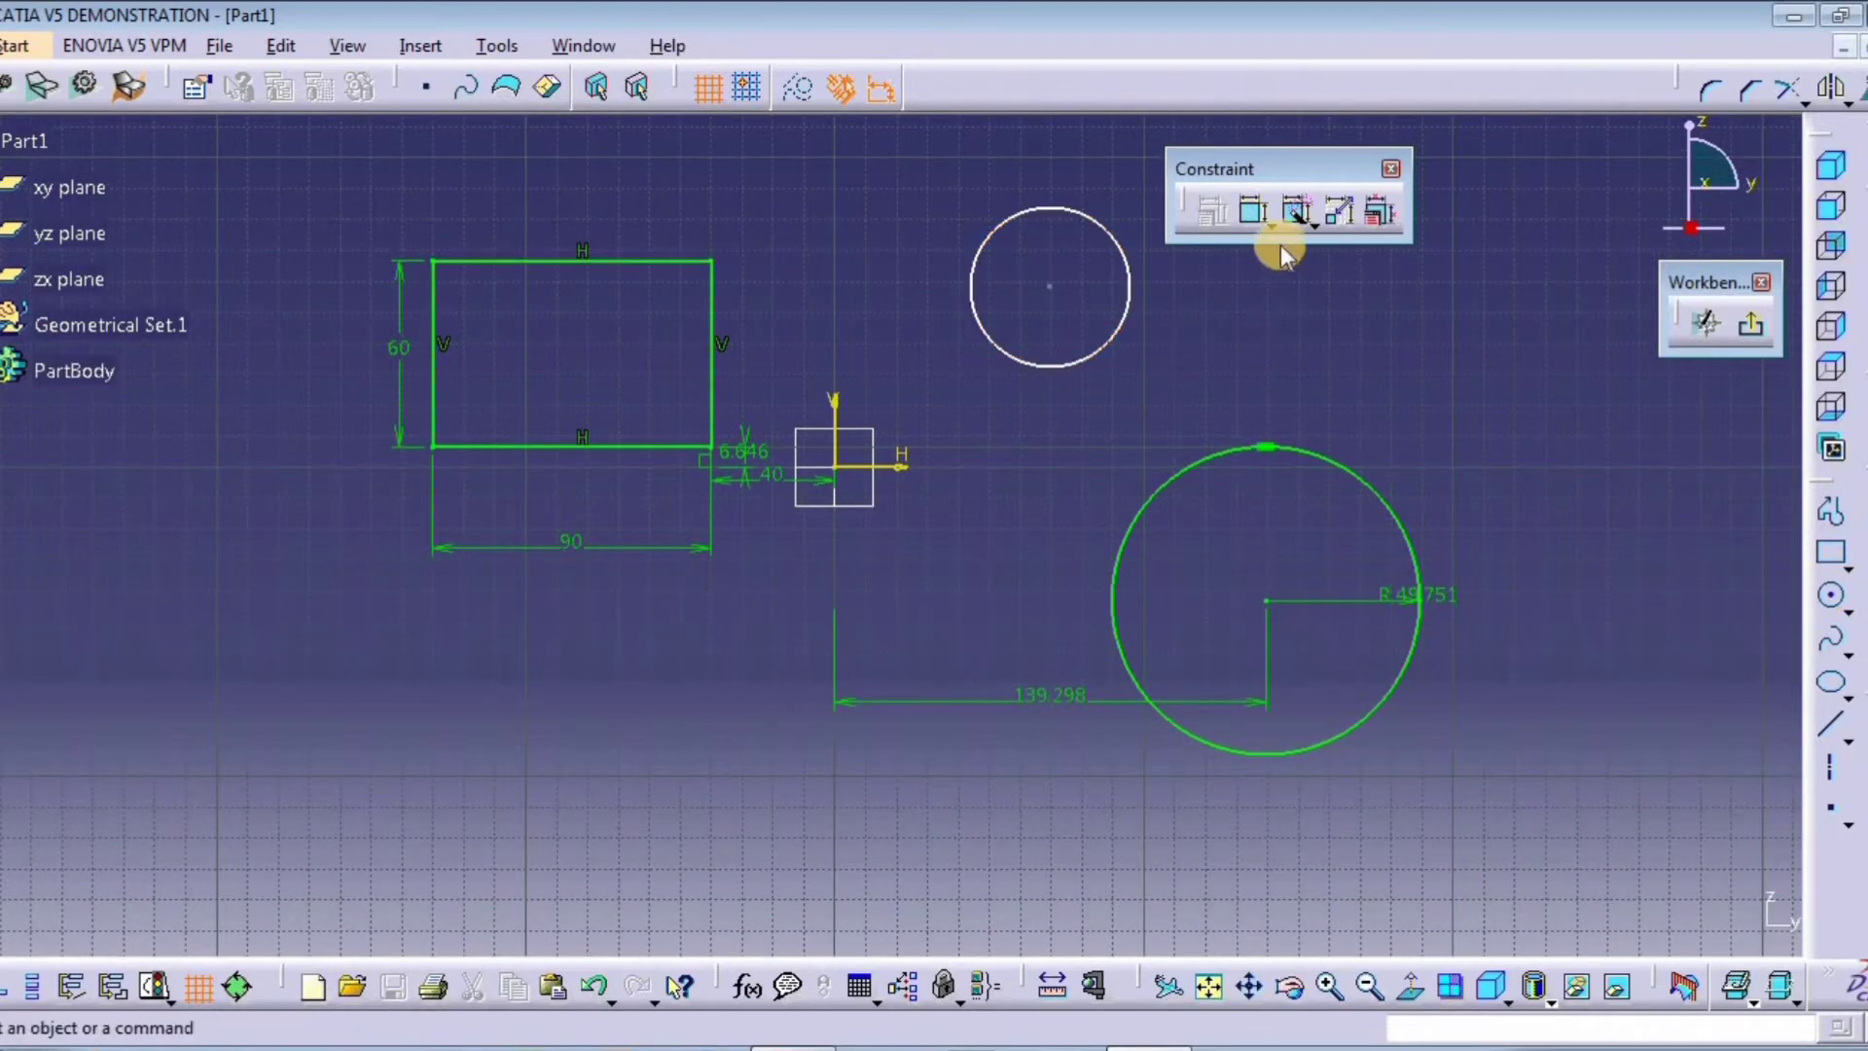
# Step: Apply Fix Together to the rectangle's right vertical edge and the small circle
pyautogui.click(1312, 222)
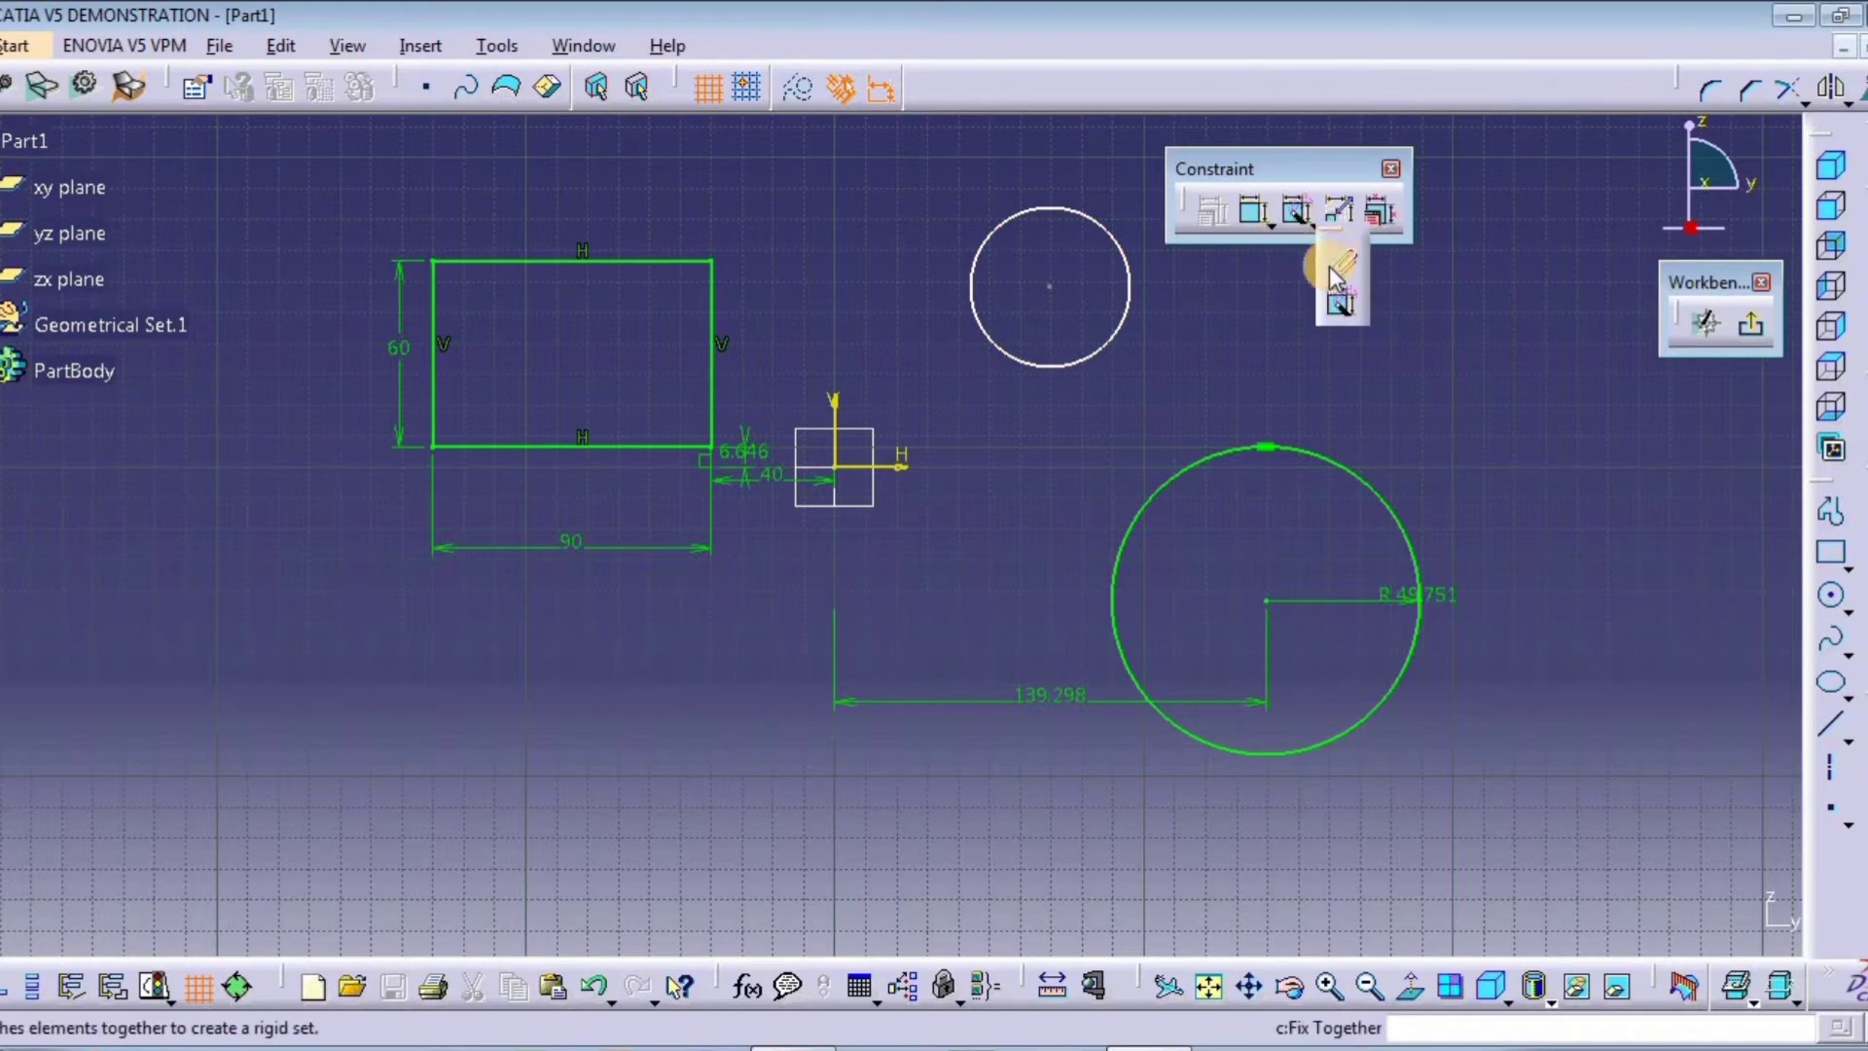
pyautogui.click(1340, 268)
pyautogui.click(714, 391)
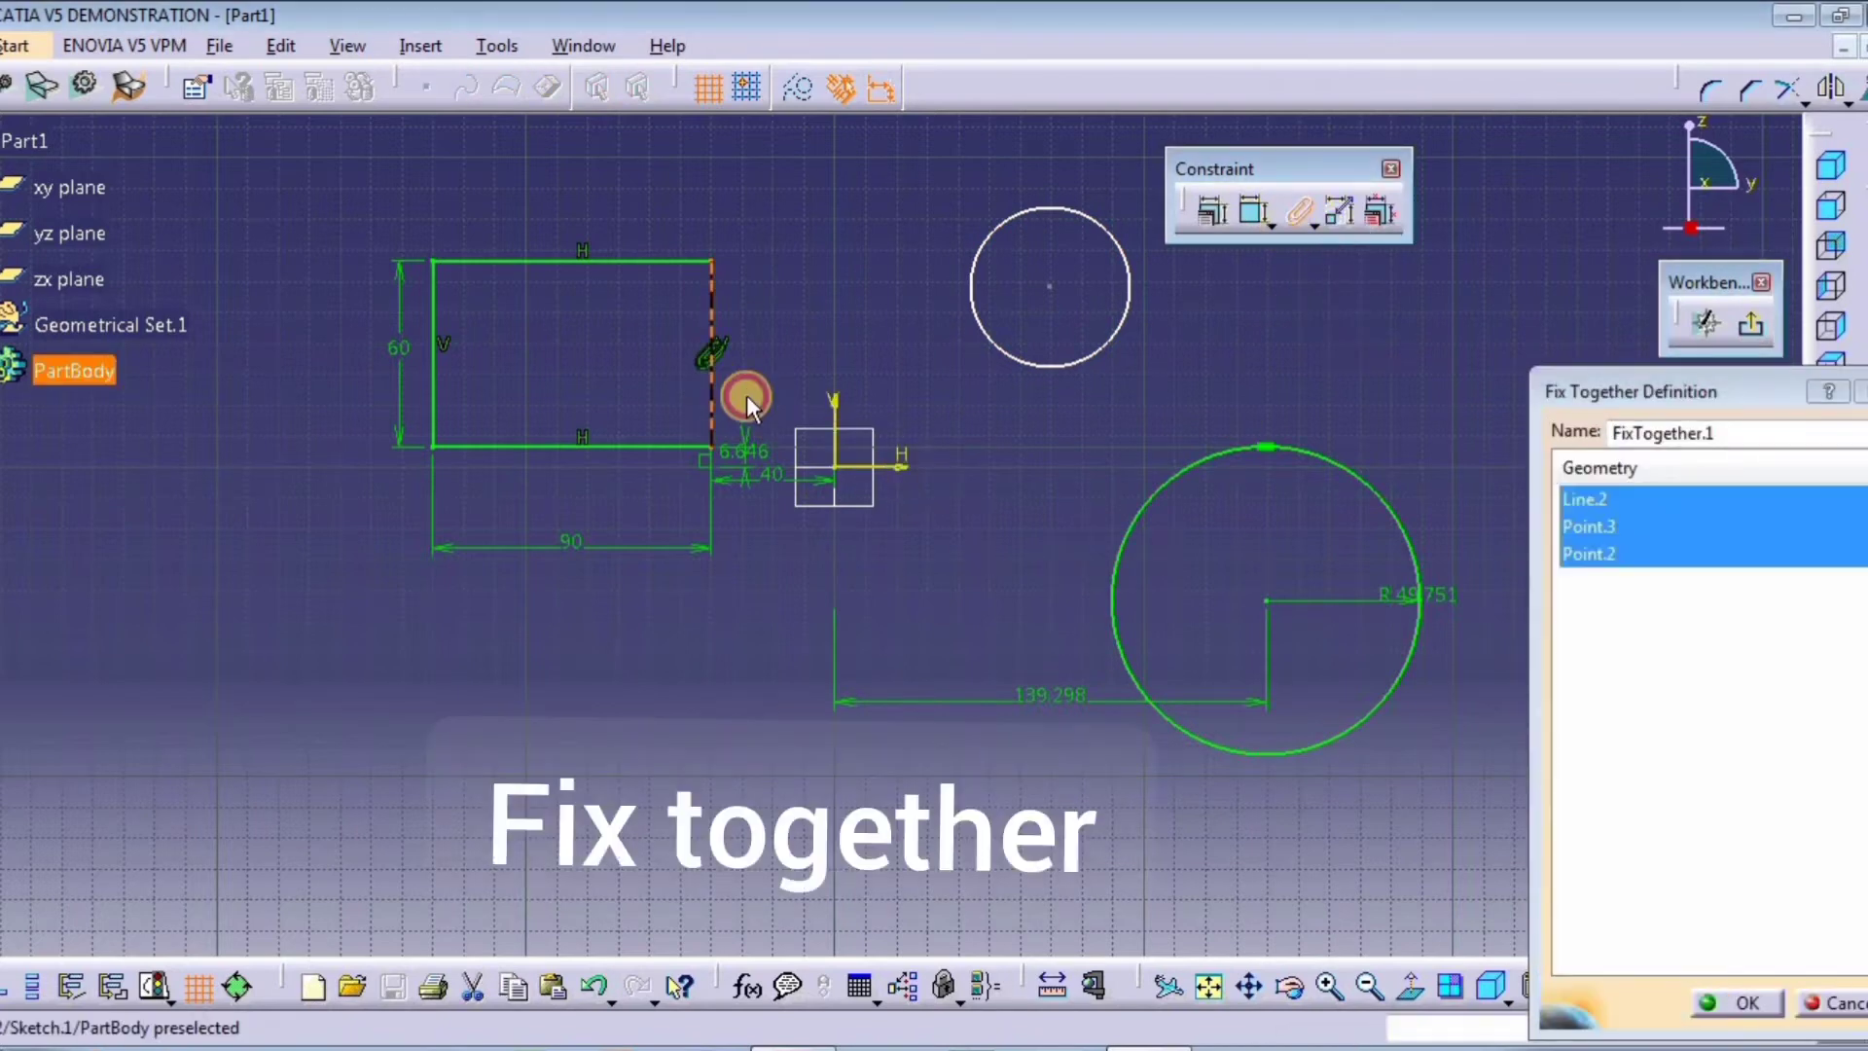
pyautogui.click(1100, 350)
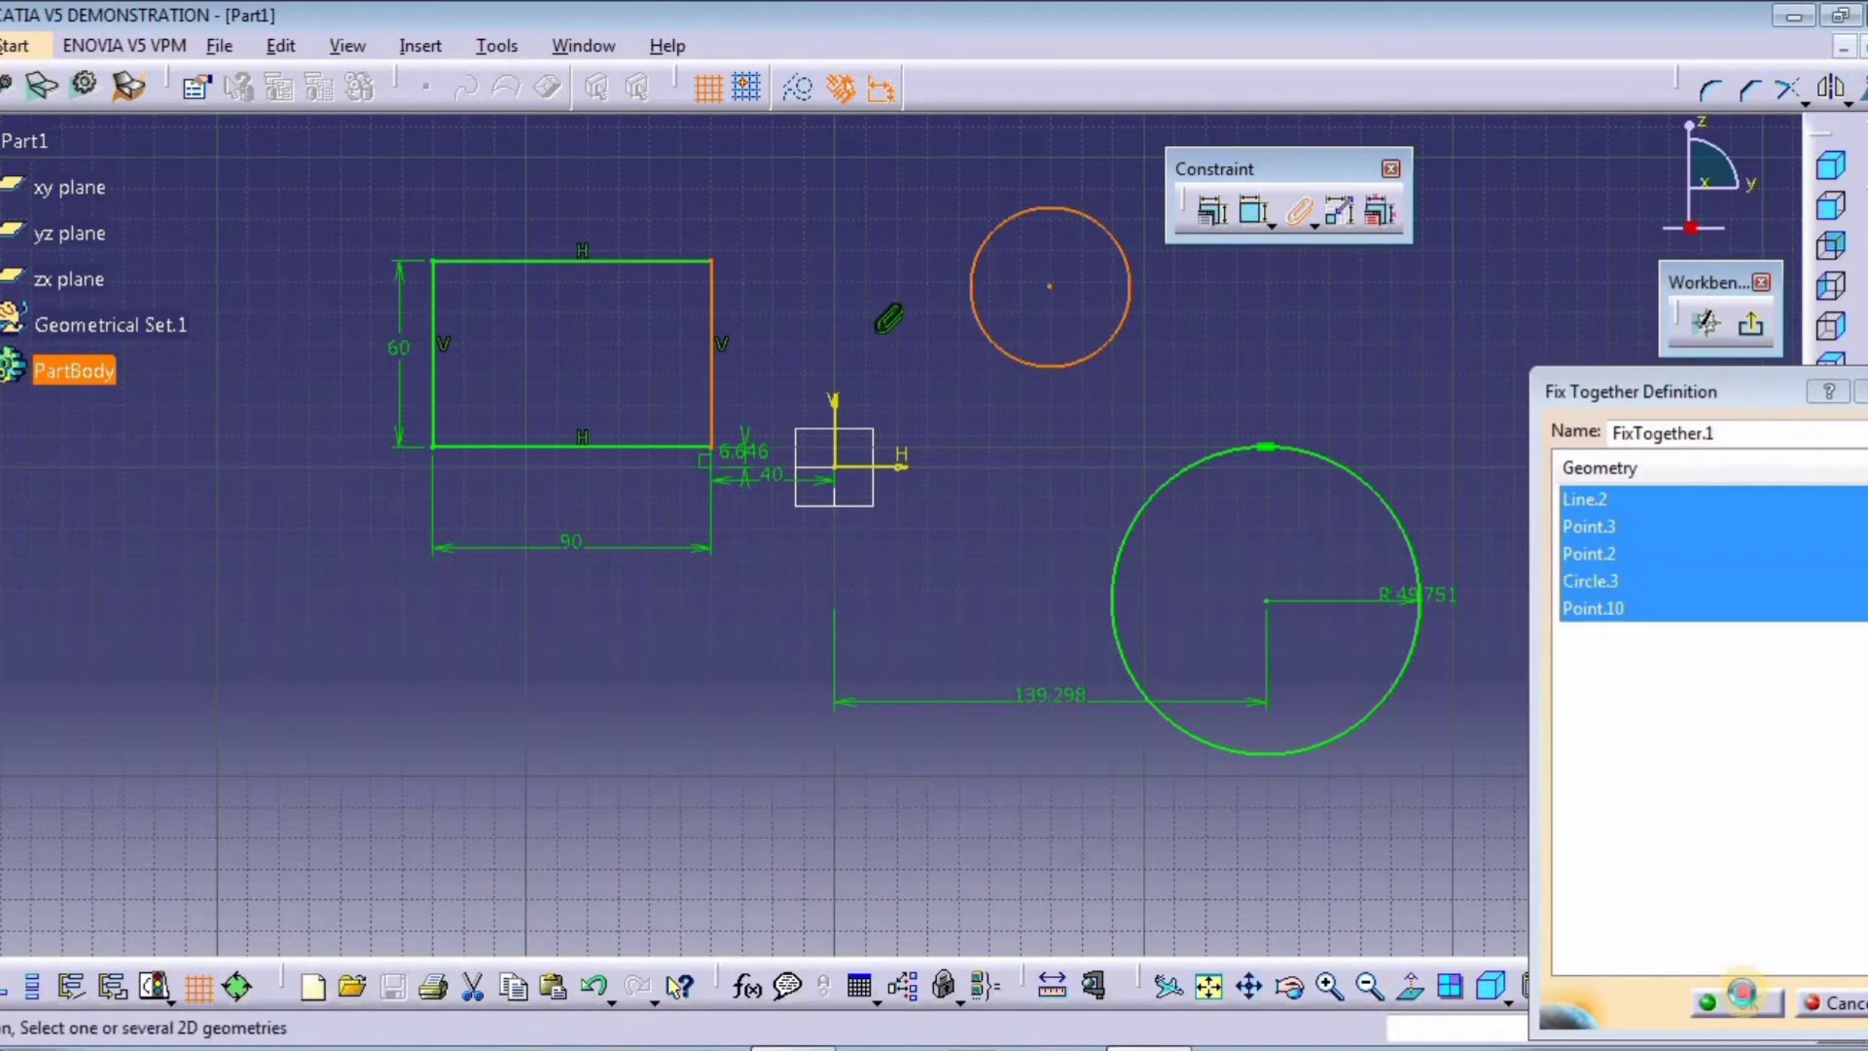
pyautogui.click(1745, 1002)
# Step: Delete the over-constraining 60 mm height dimension of the rectangle
pyautogui.moveTo(936, 387); pyautogui.dragTo(1001, 417, button='middle')
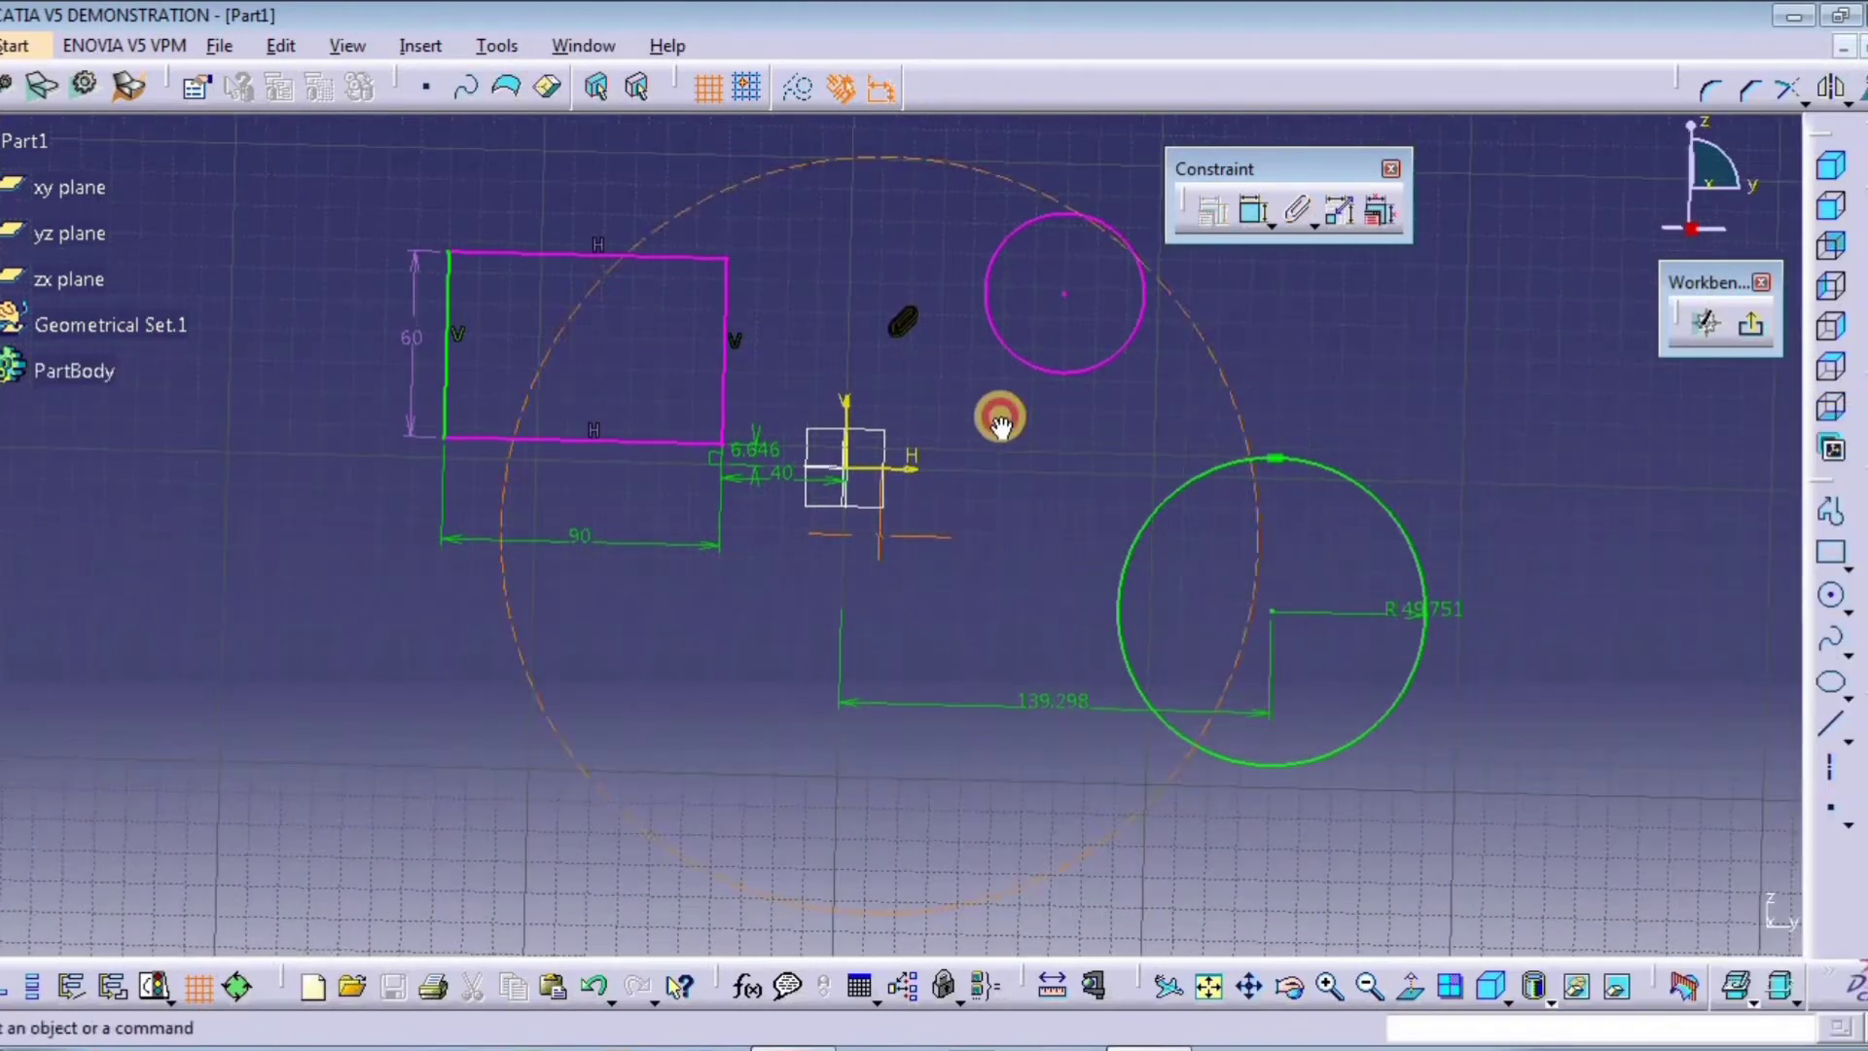
pyautogui.click(410, 341)
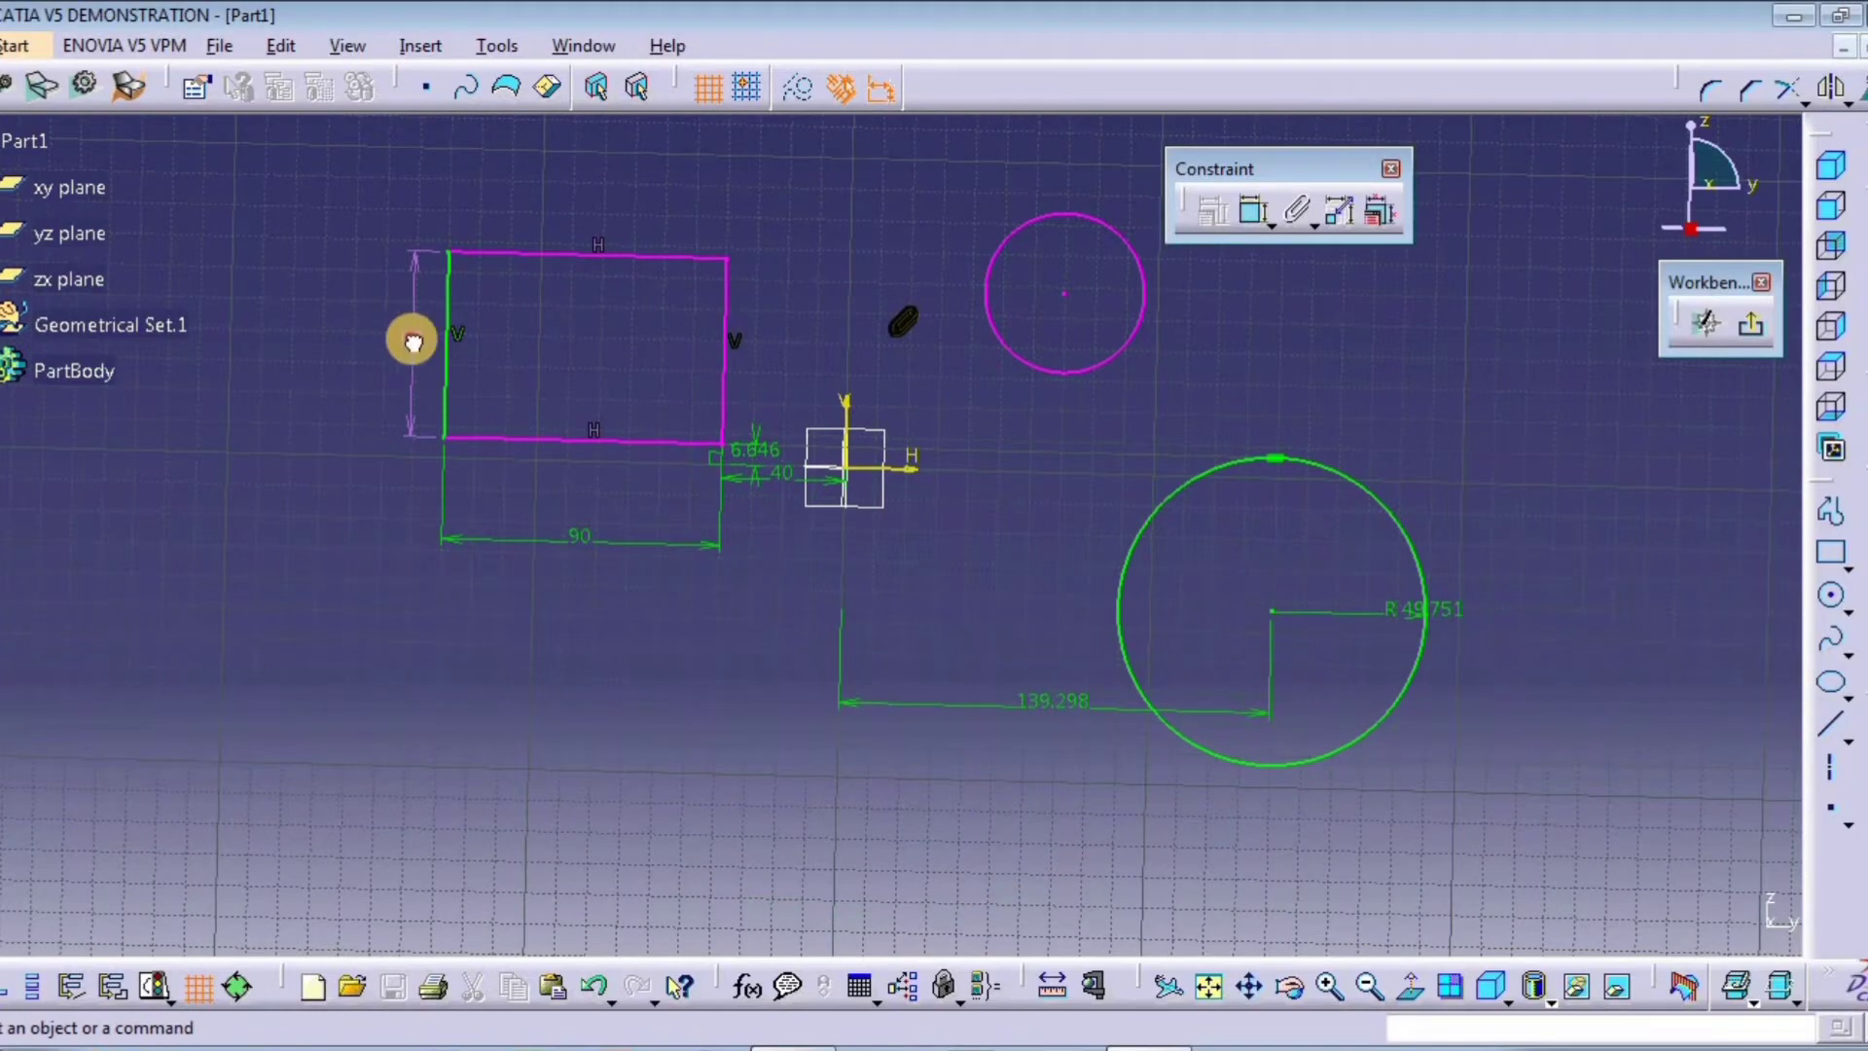
pyautogui.press('Delete')
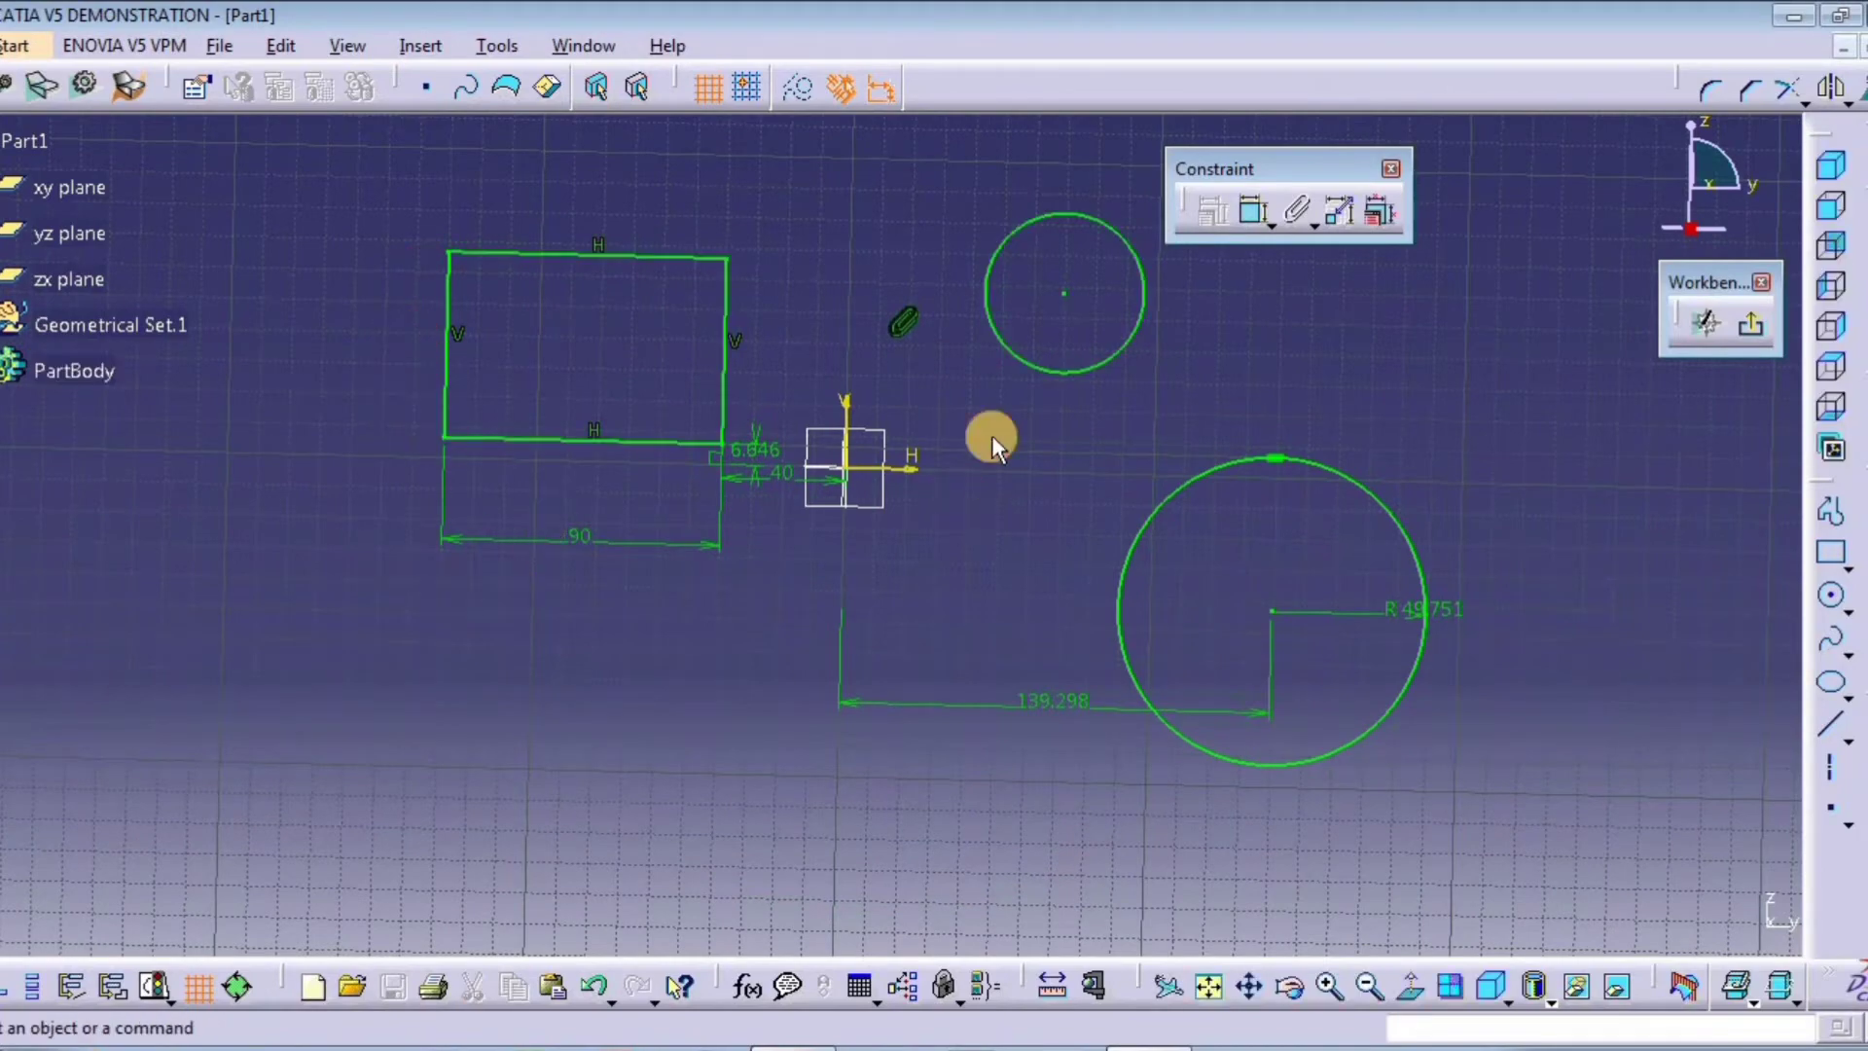
pyautogui.moveTo(991, 435)
pyautogui.mouseDown(button='middle')
pyautogui.moveTo(985, 400)
pyautogui.moveTo(1030, 309)
pyautogui.moveTo(749, 340)
pyautogui.mouseUp(button='middle')
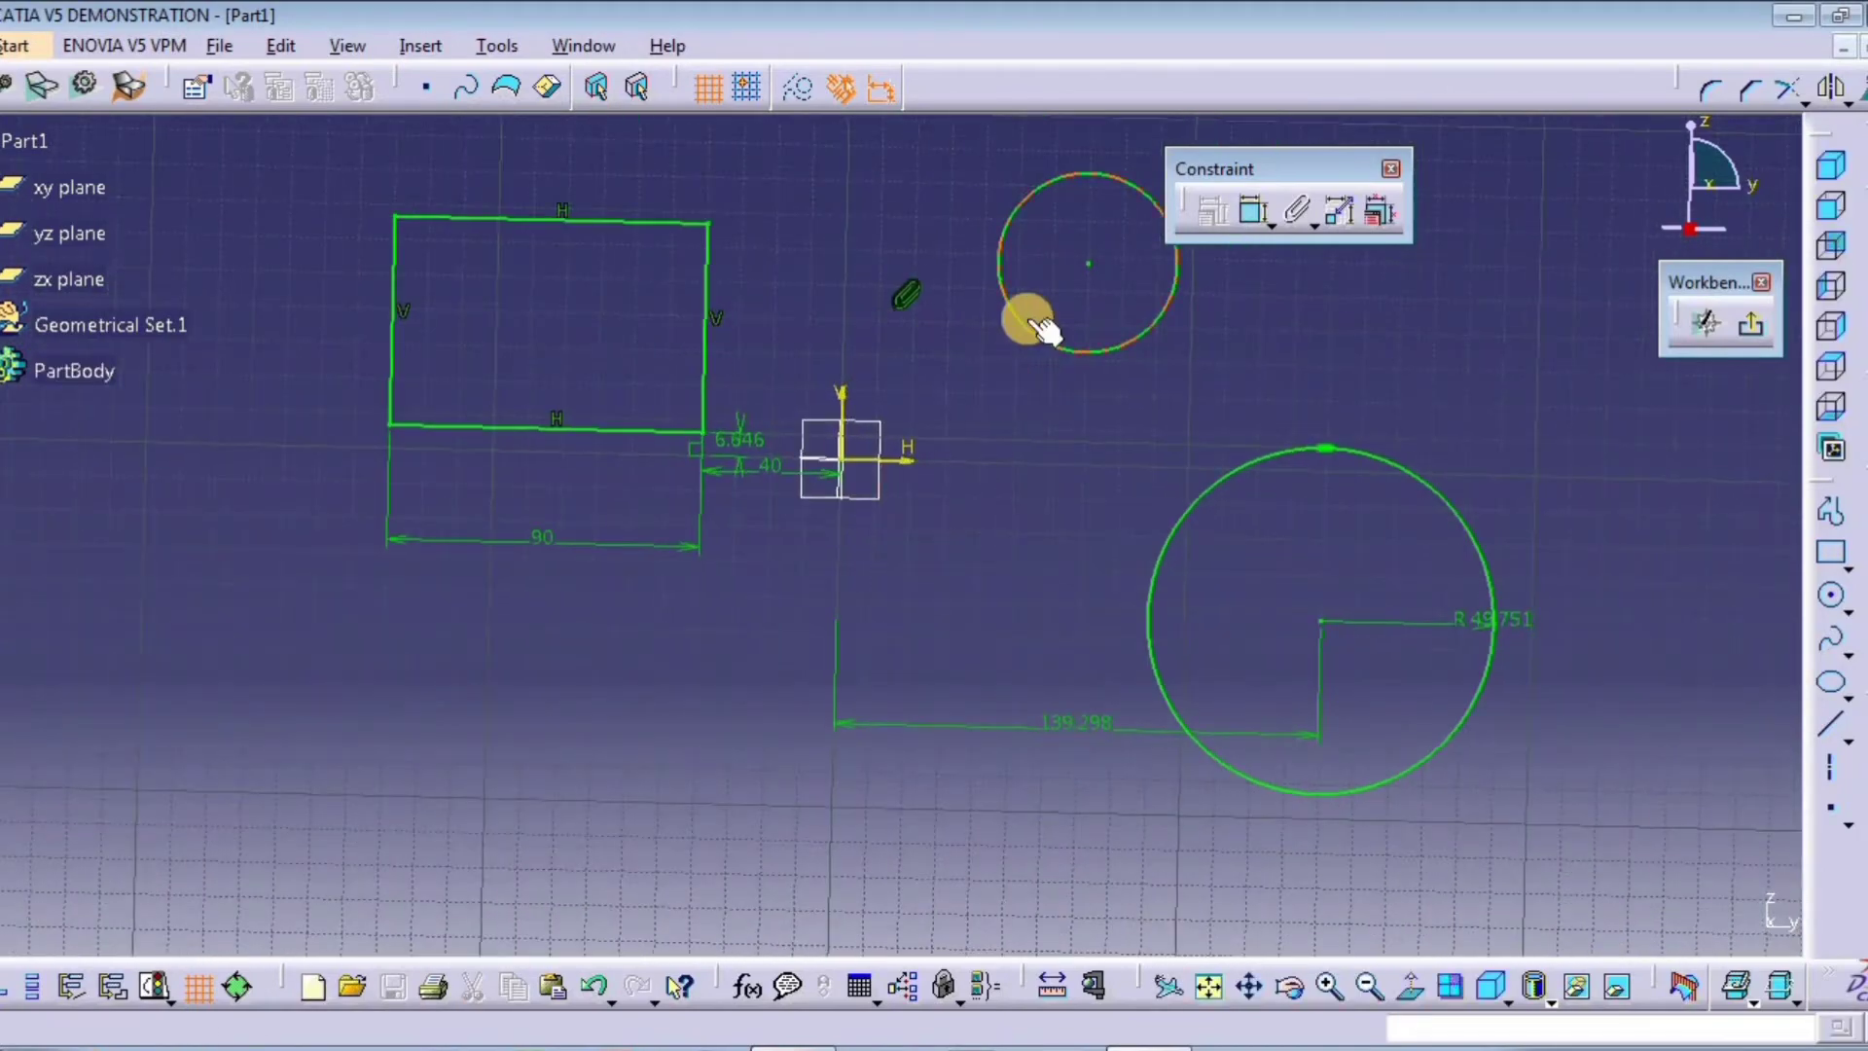
pyautogui.click(1017, 362)
pyautogui.click(1017, 333)
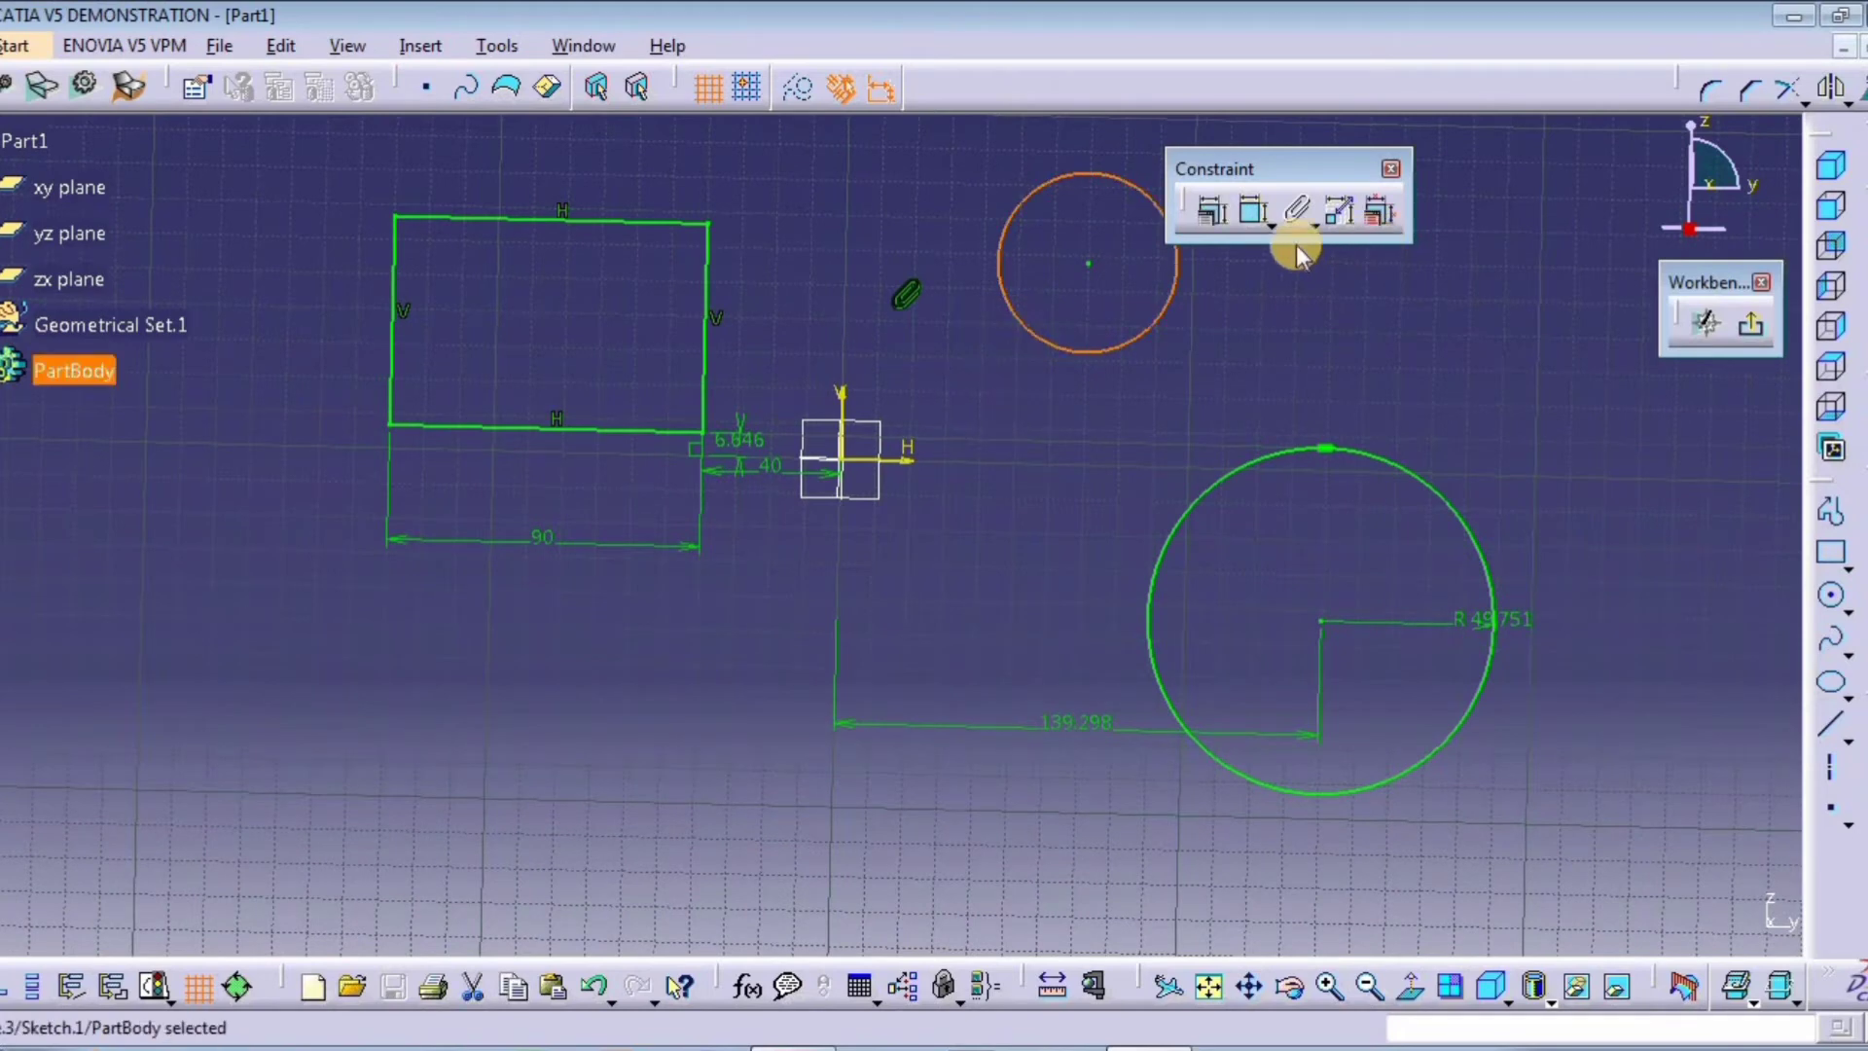
pyautogui.click(1316, 226)
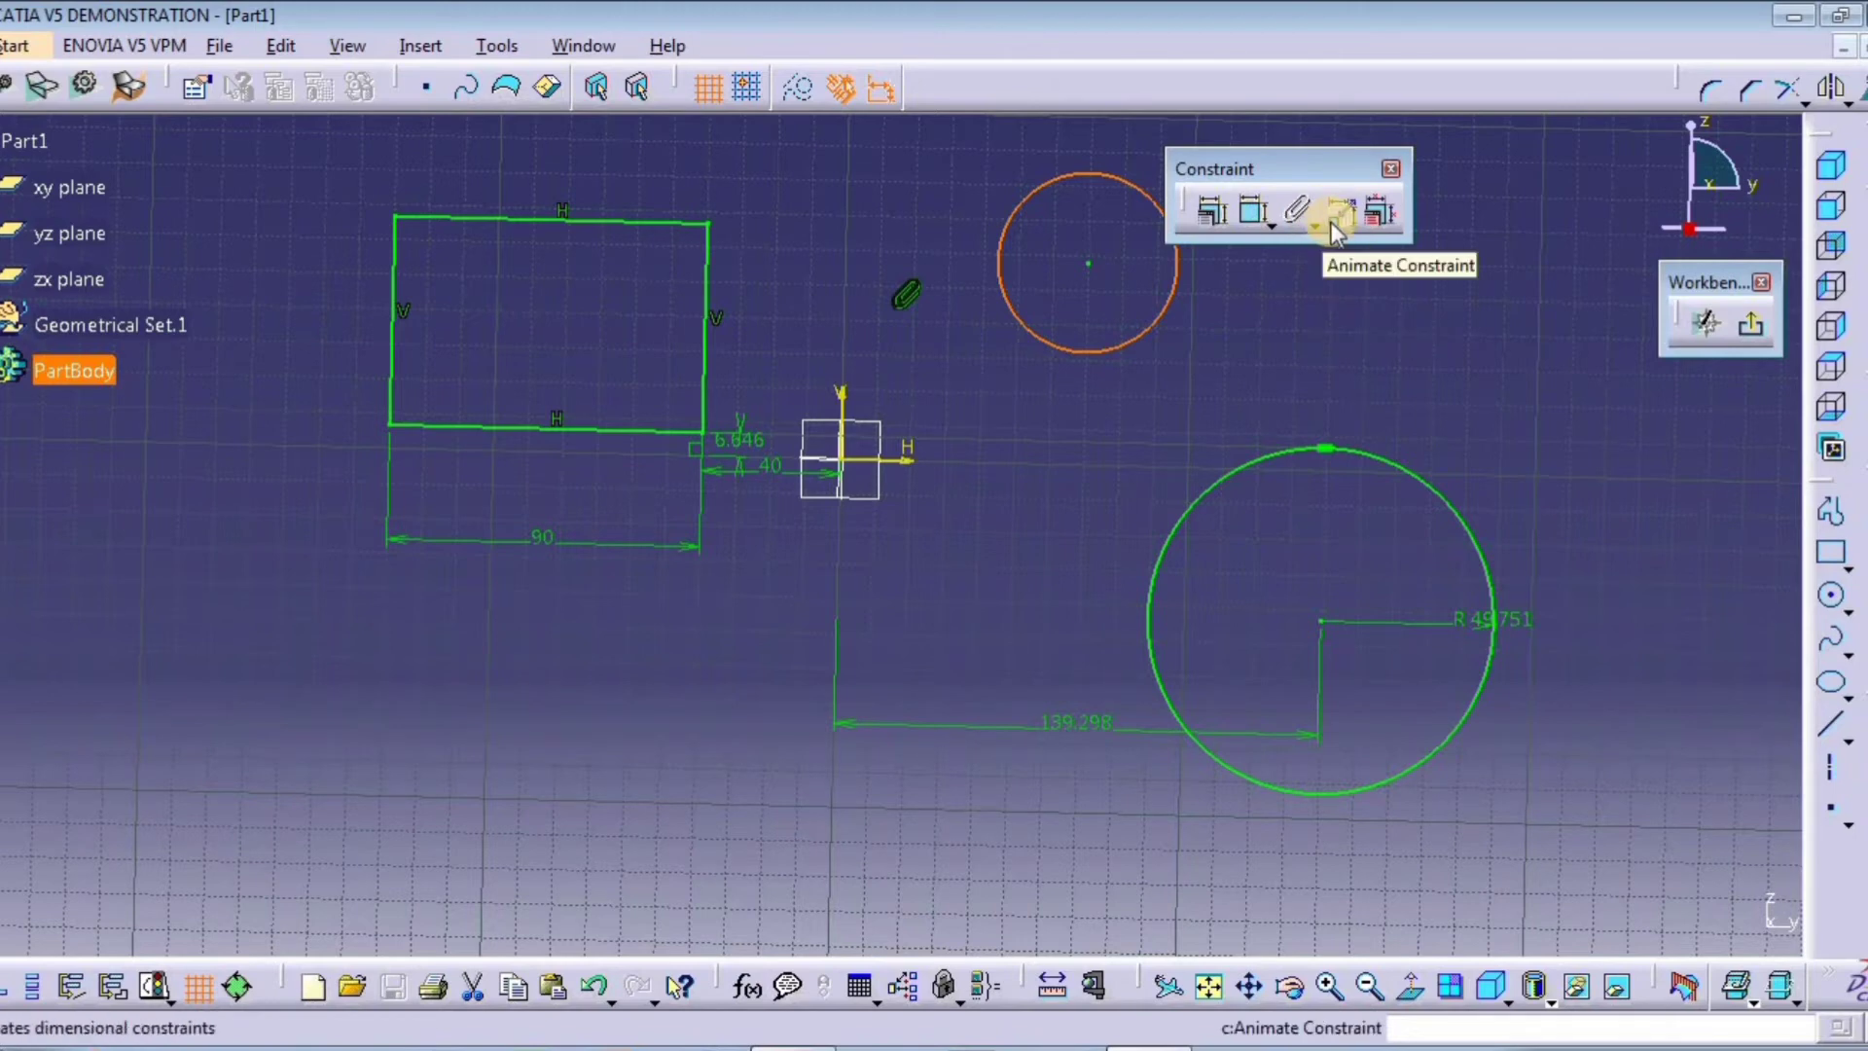
pyautogui.click(1331, 222)
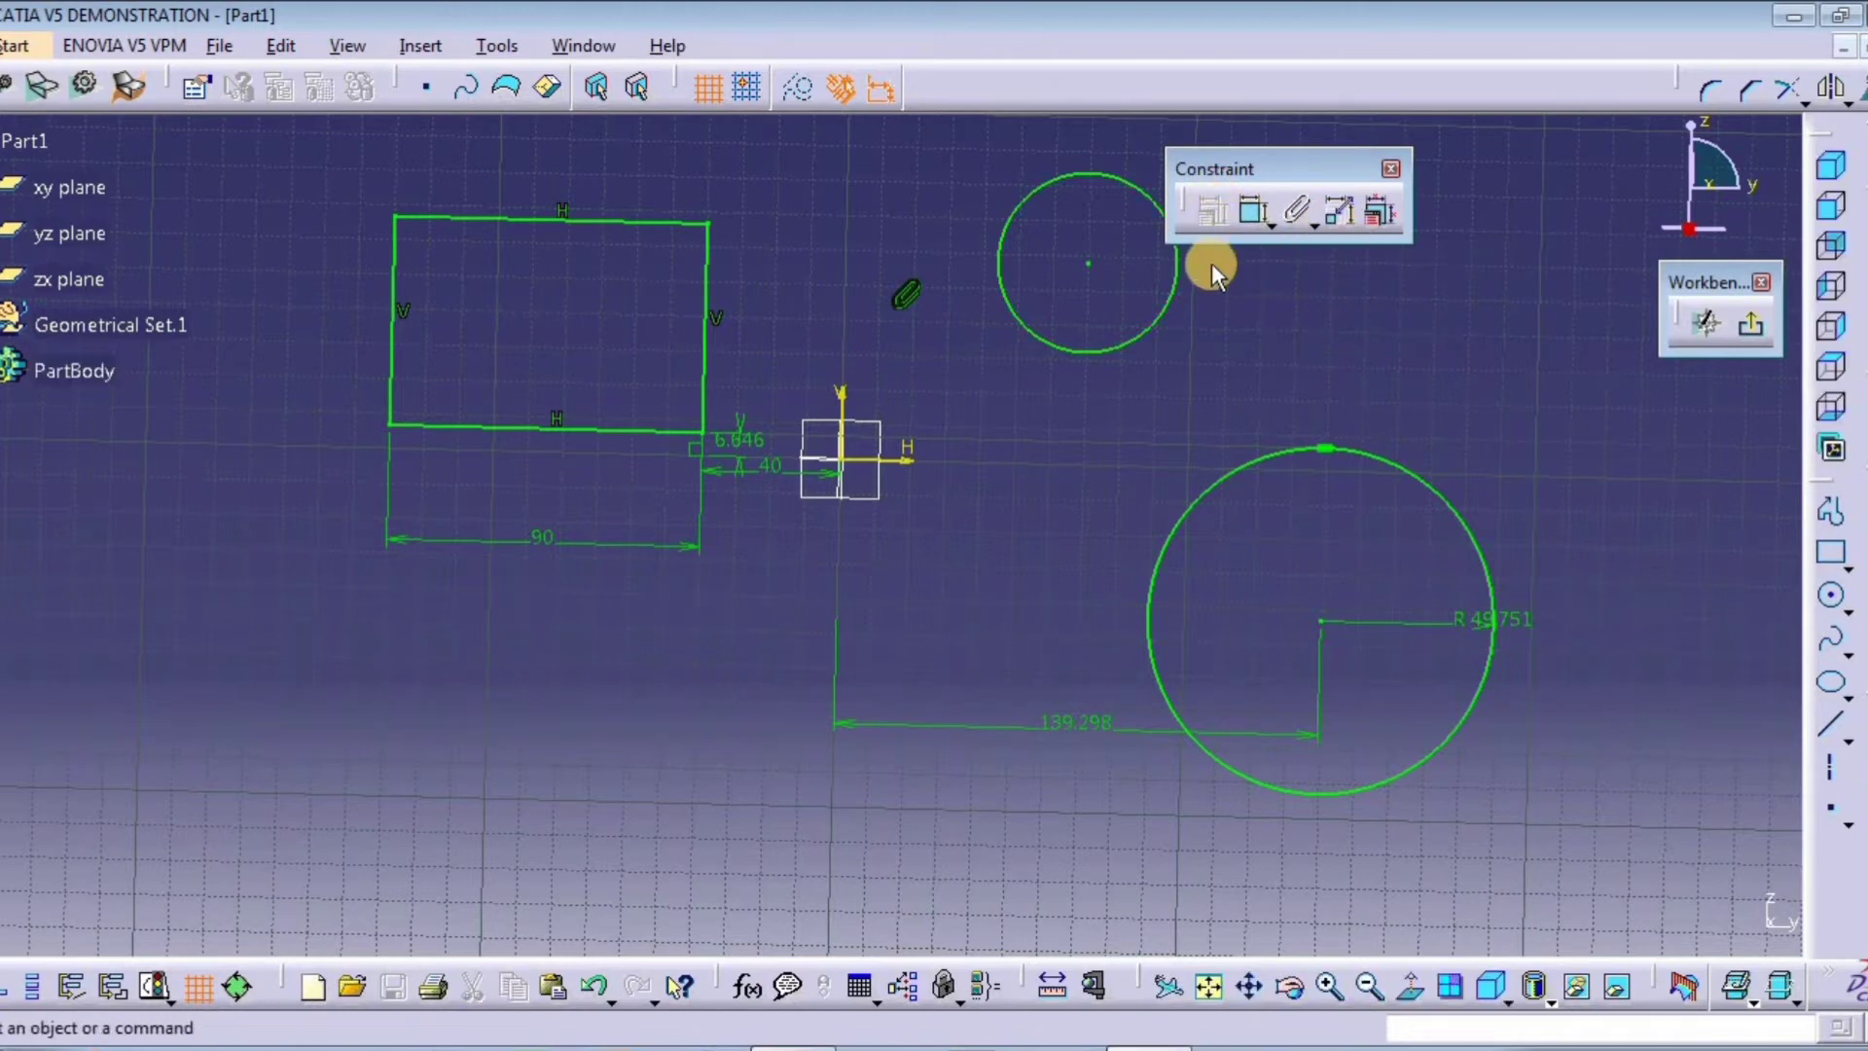
pyautogui.click(1167, 242)
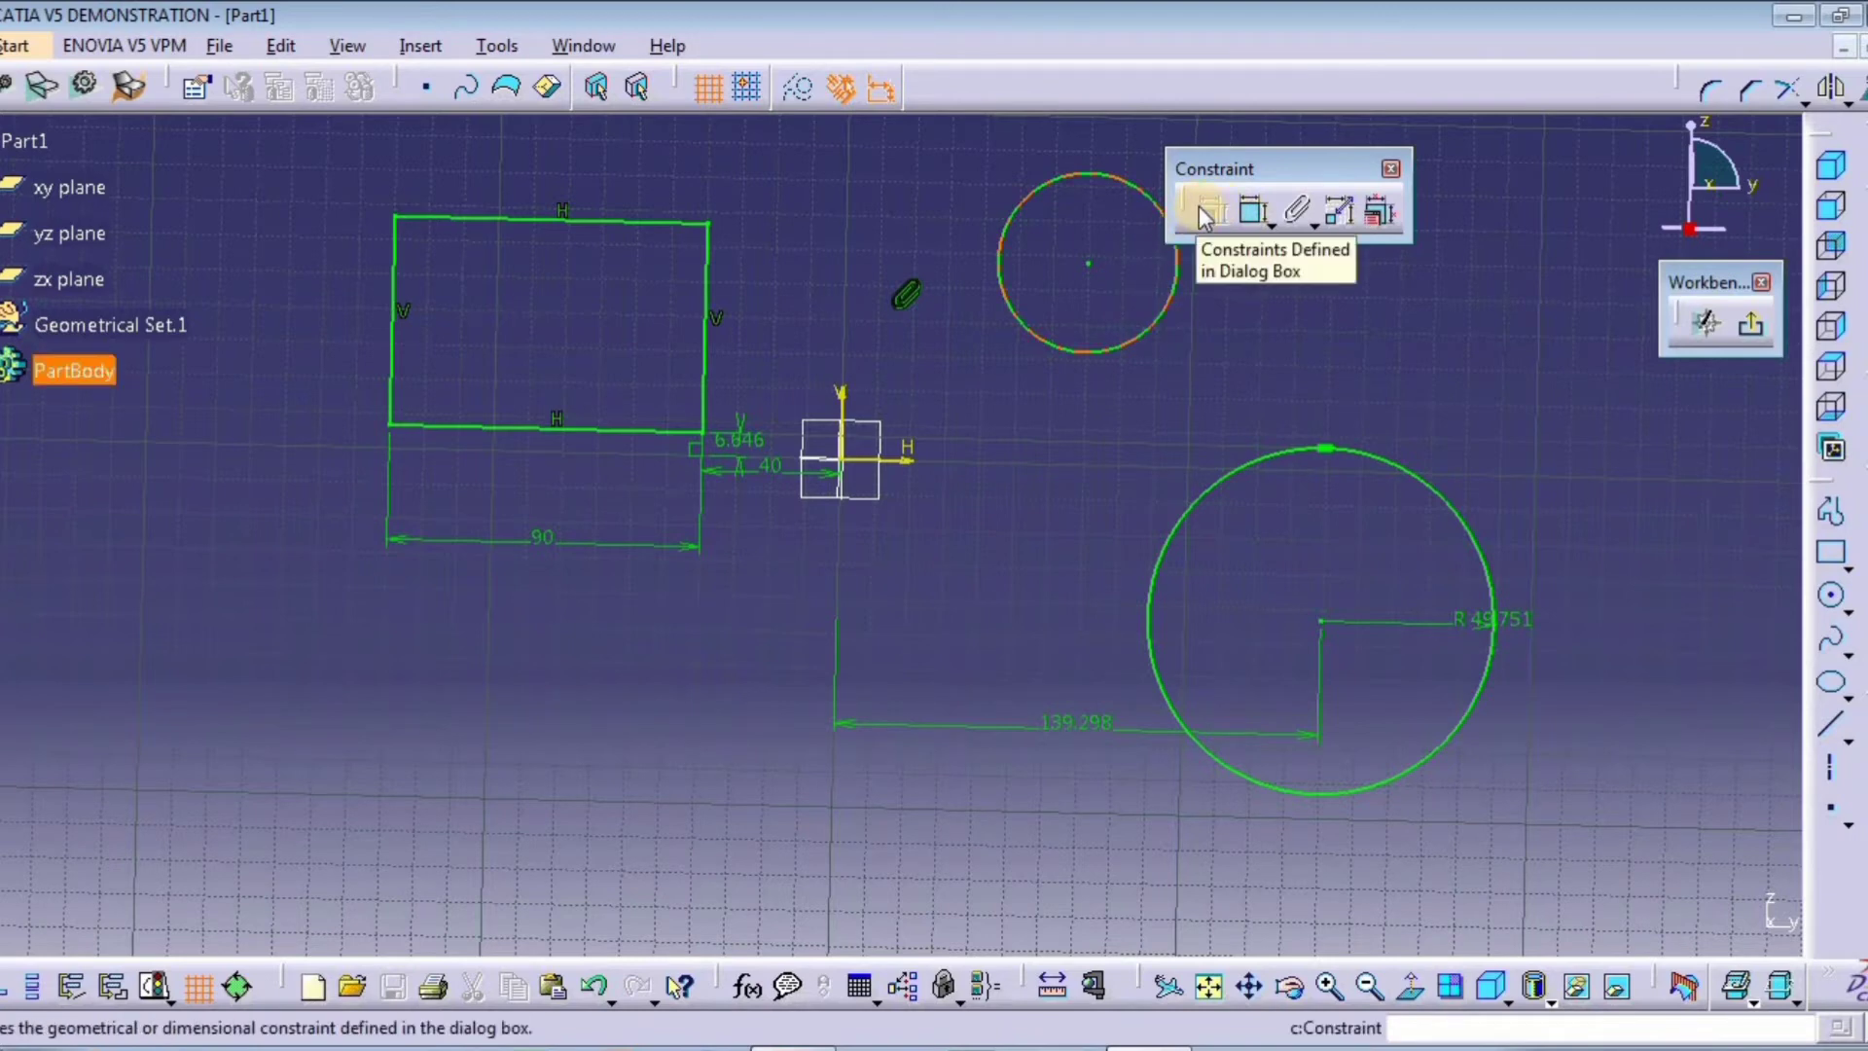
pyautogui.click(1218, 350)
pyautogui.moveTo(1218, 350); pyautogui.dragTo(742, 378, button='middle')
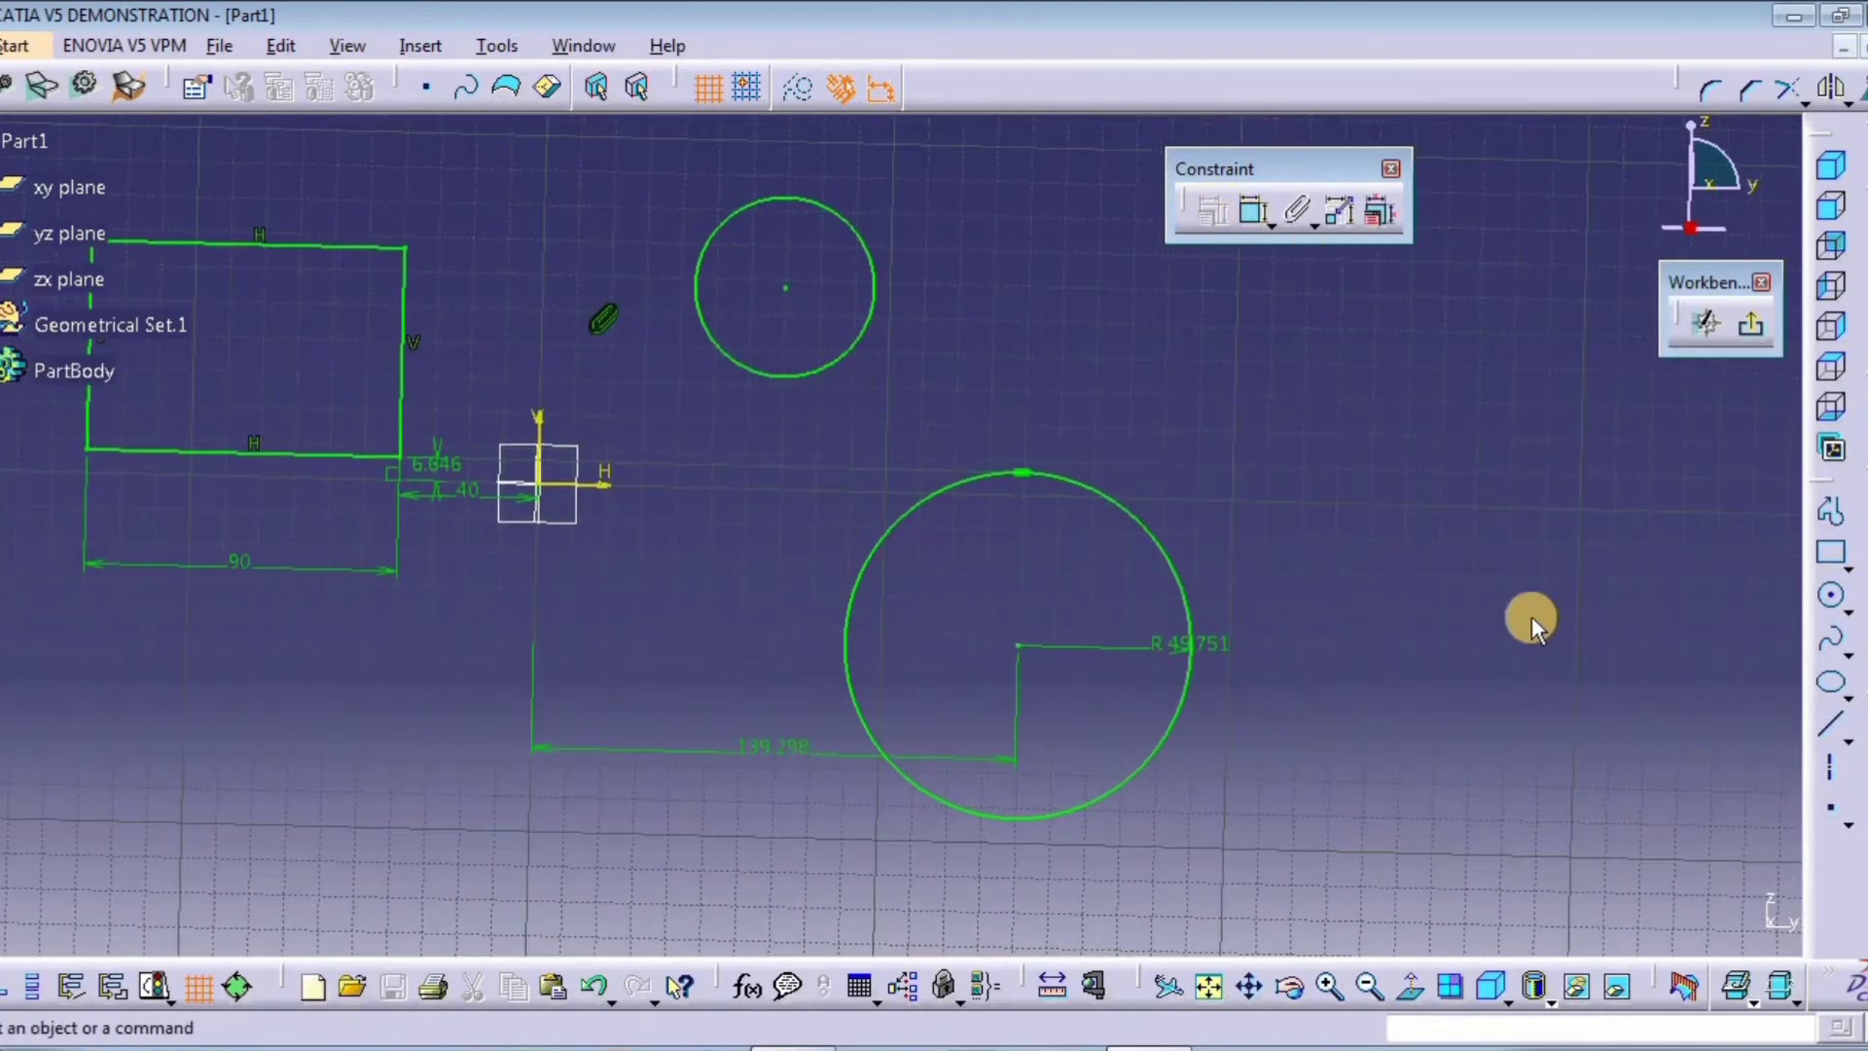
pyautogui.moveTo(1527, 617); pyautogui.dragTo(1752, 609, button='middle')
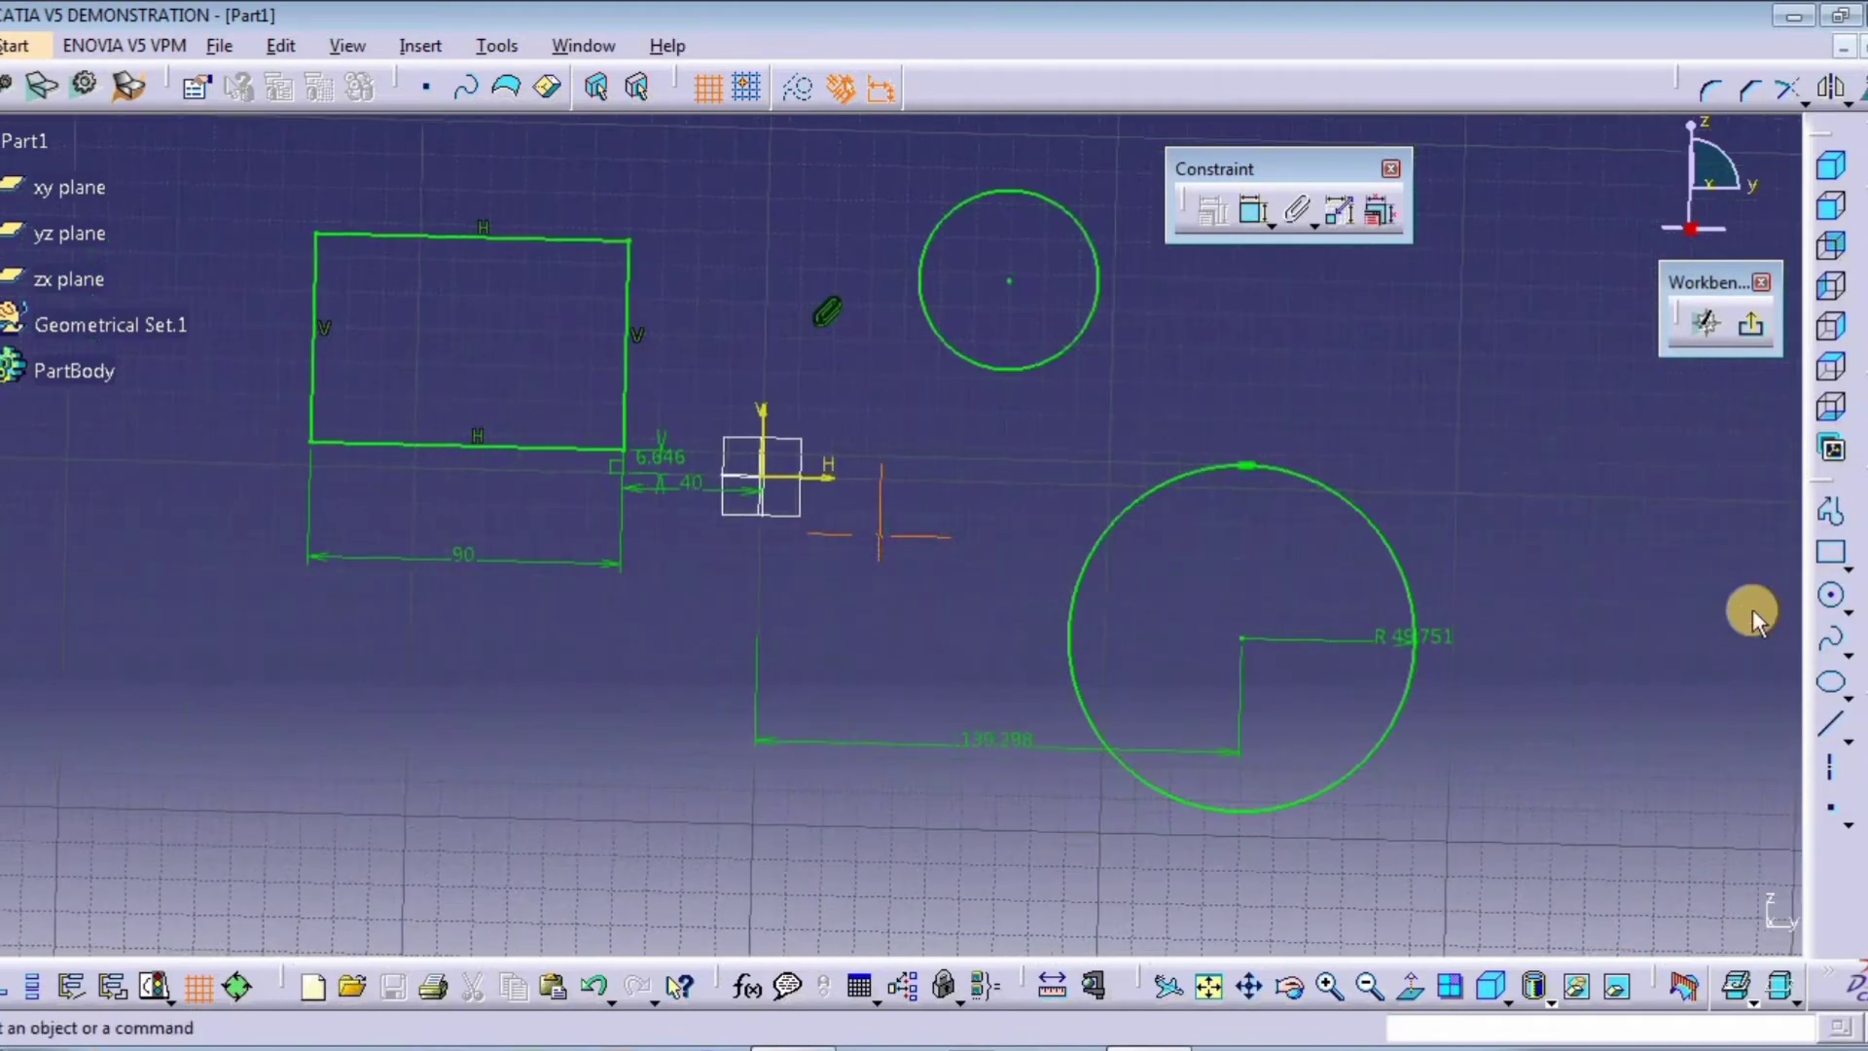
# Step: Create a new part and open a sketch on its xy plane
pyautogui.click(21, 46)
pyautogui.click(159, 146)
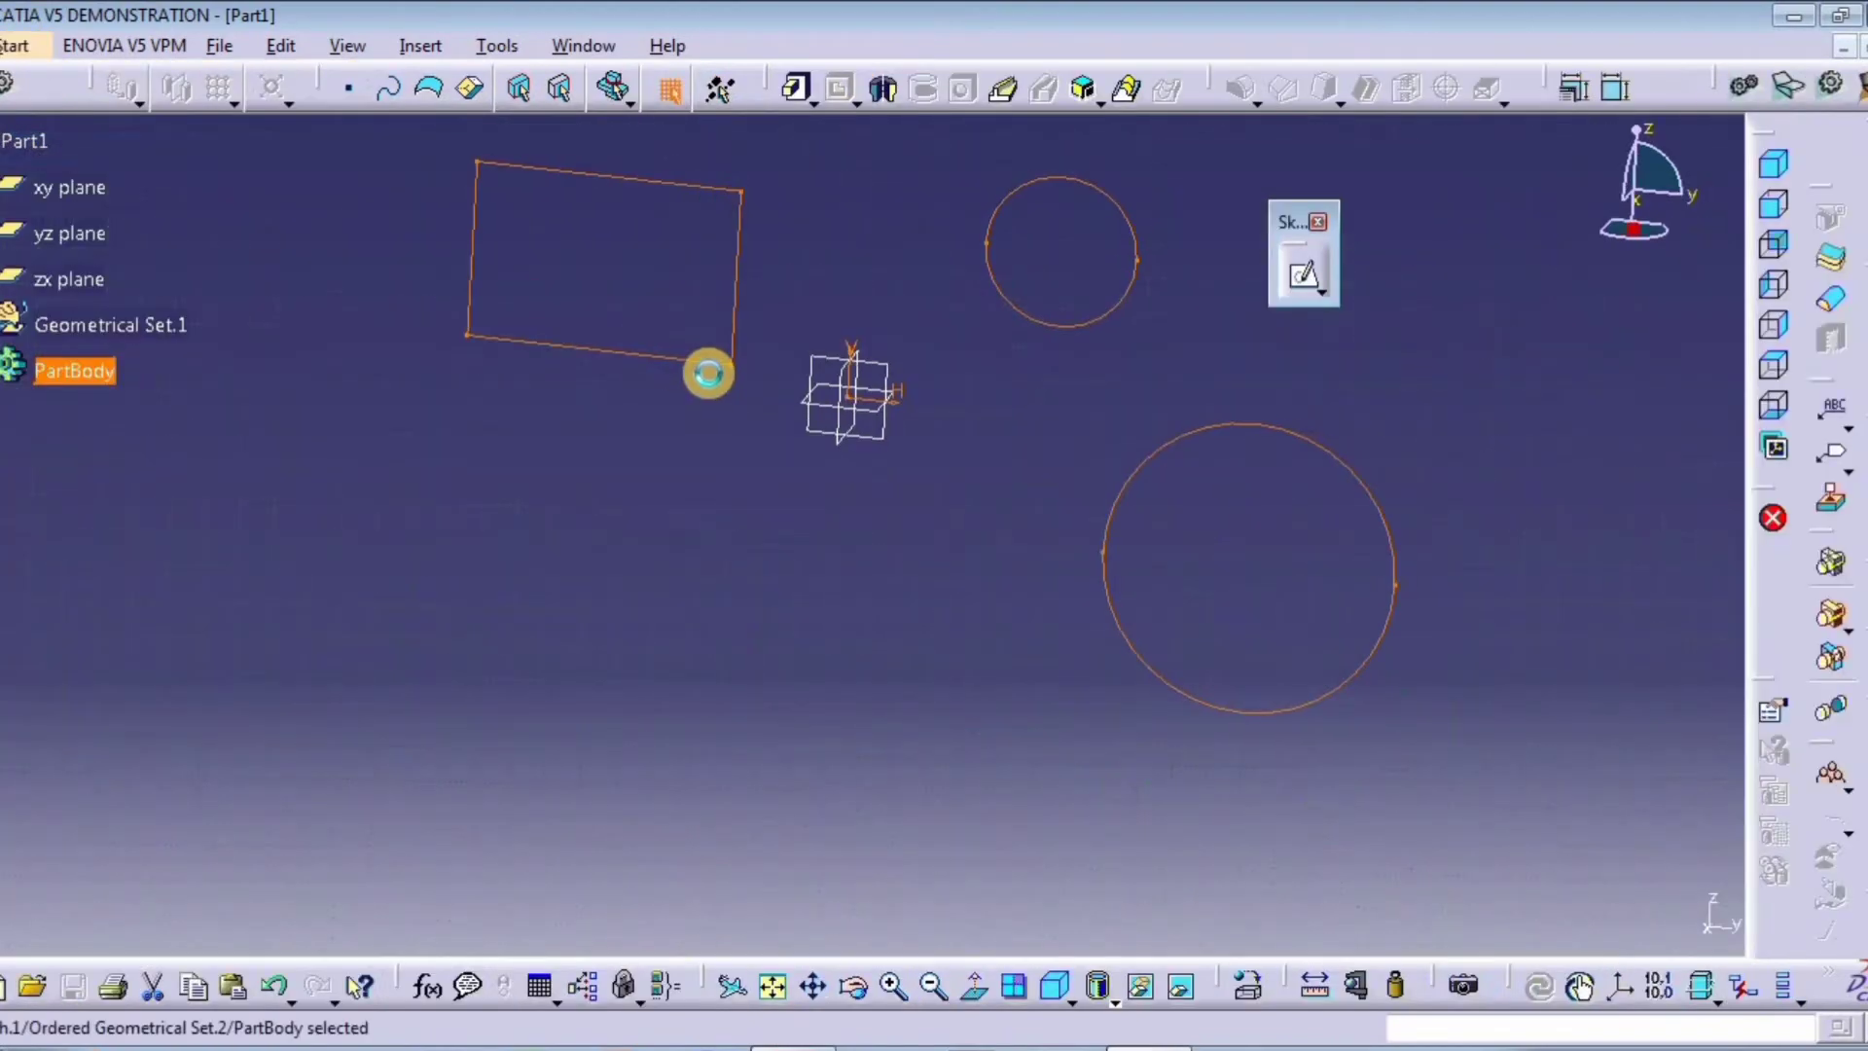
pyautogui.click(24, 46)
pyautogui.click(236, 153)
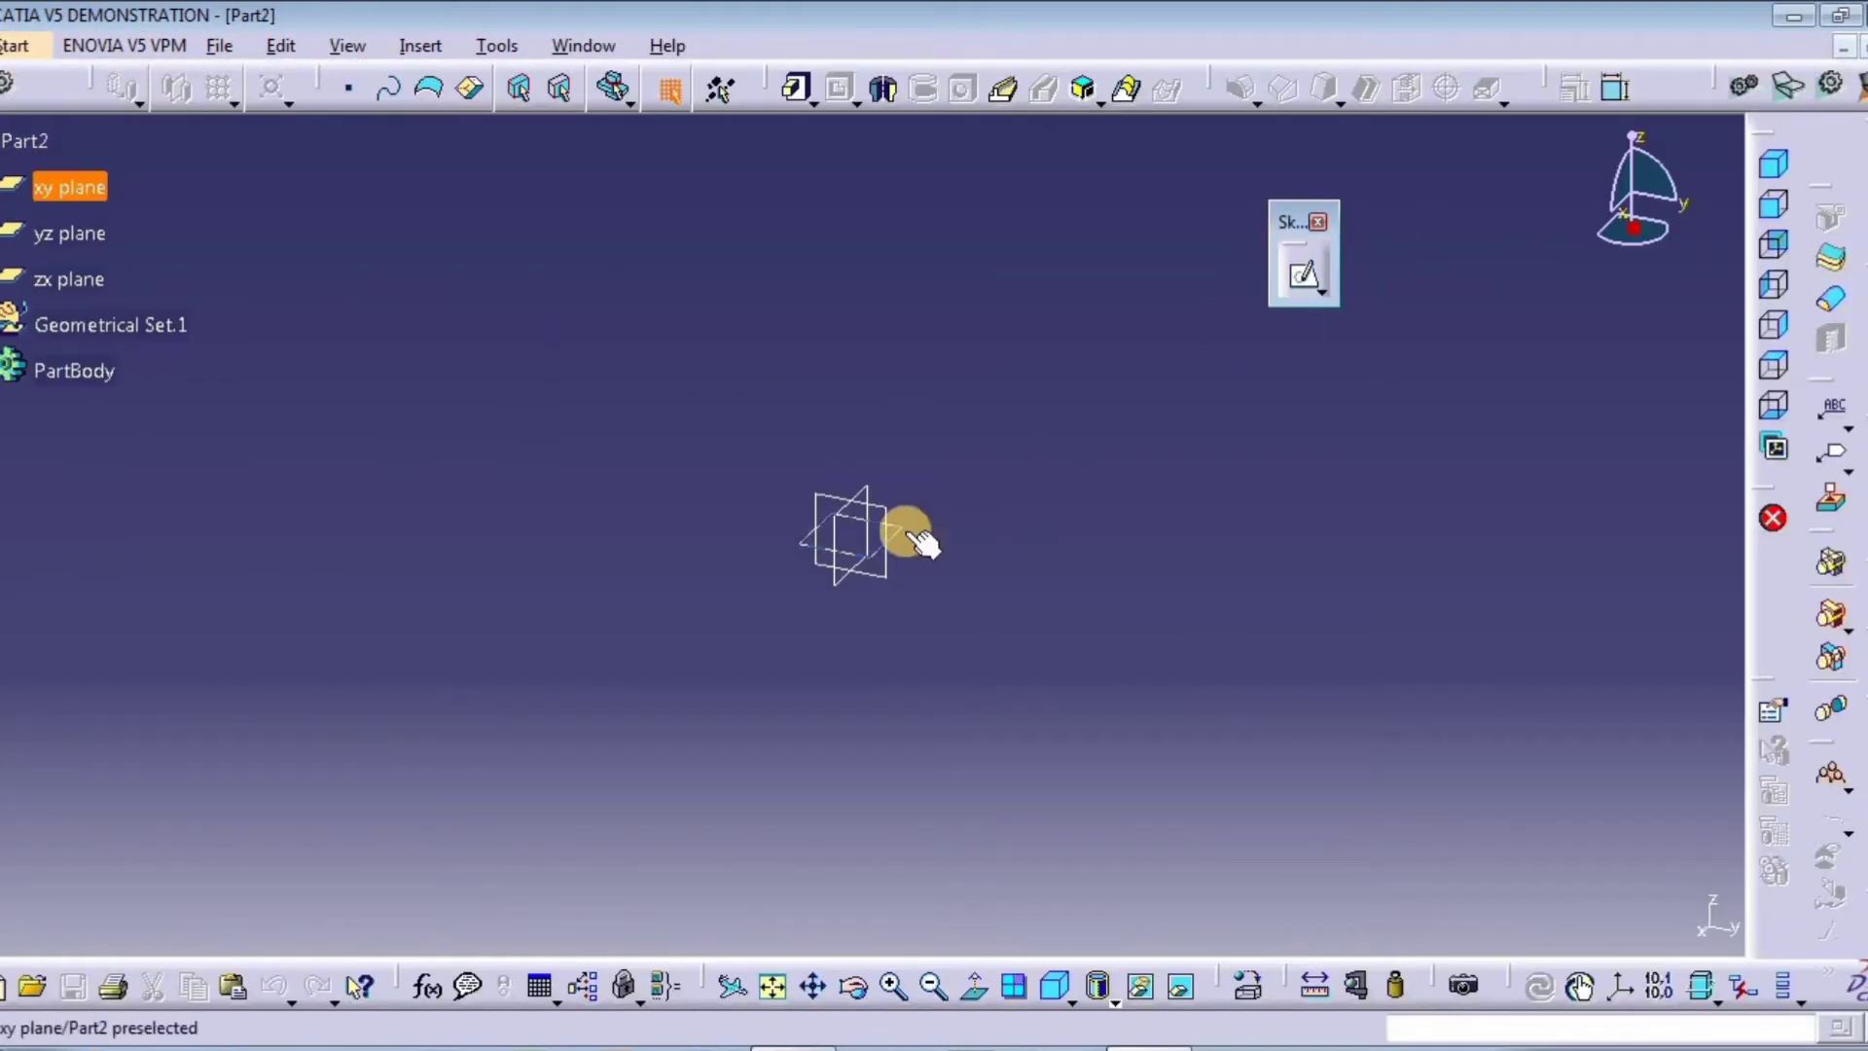
pyautogui.click(901, 532)
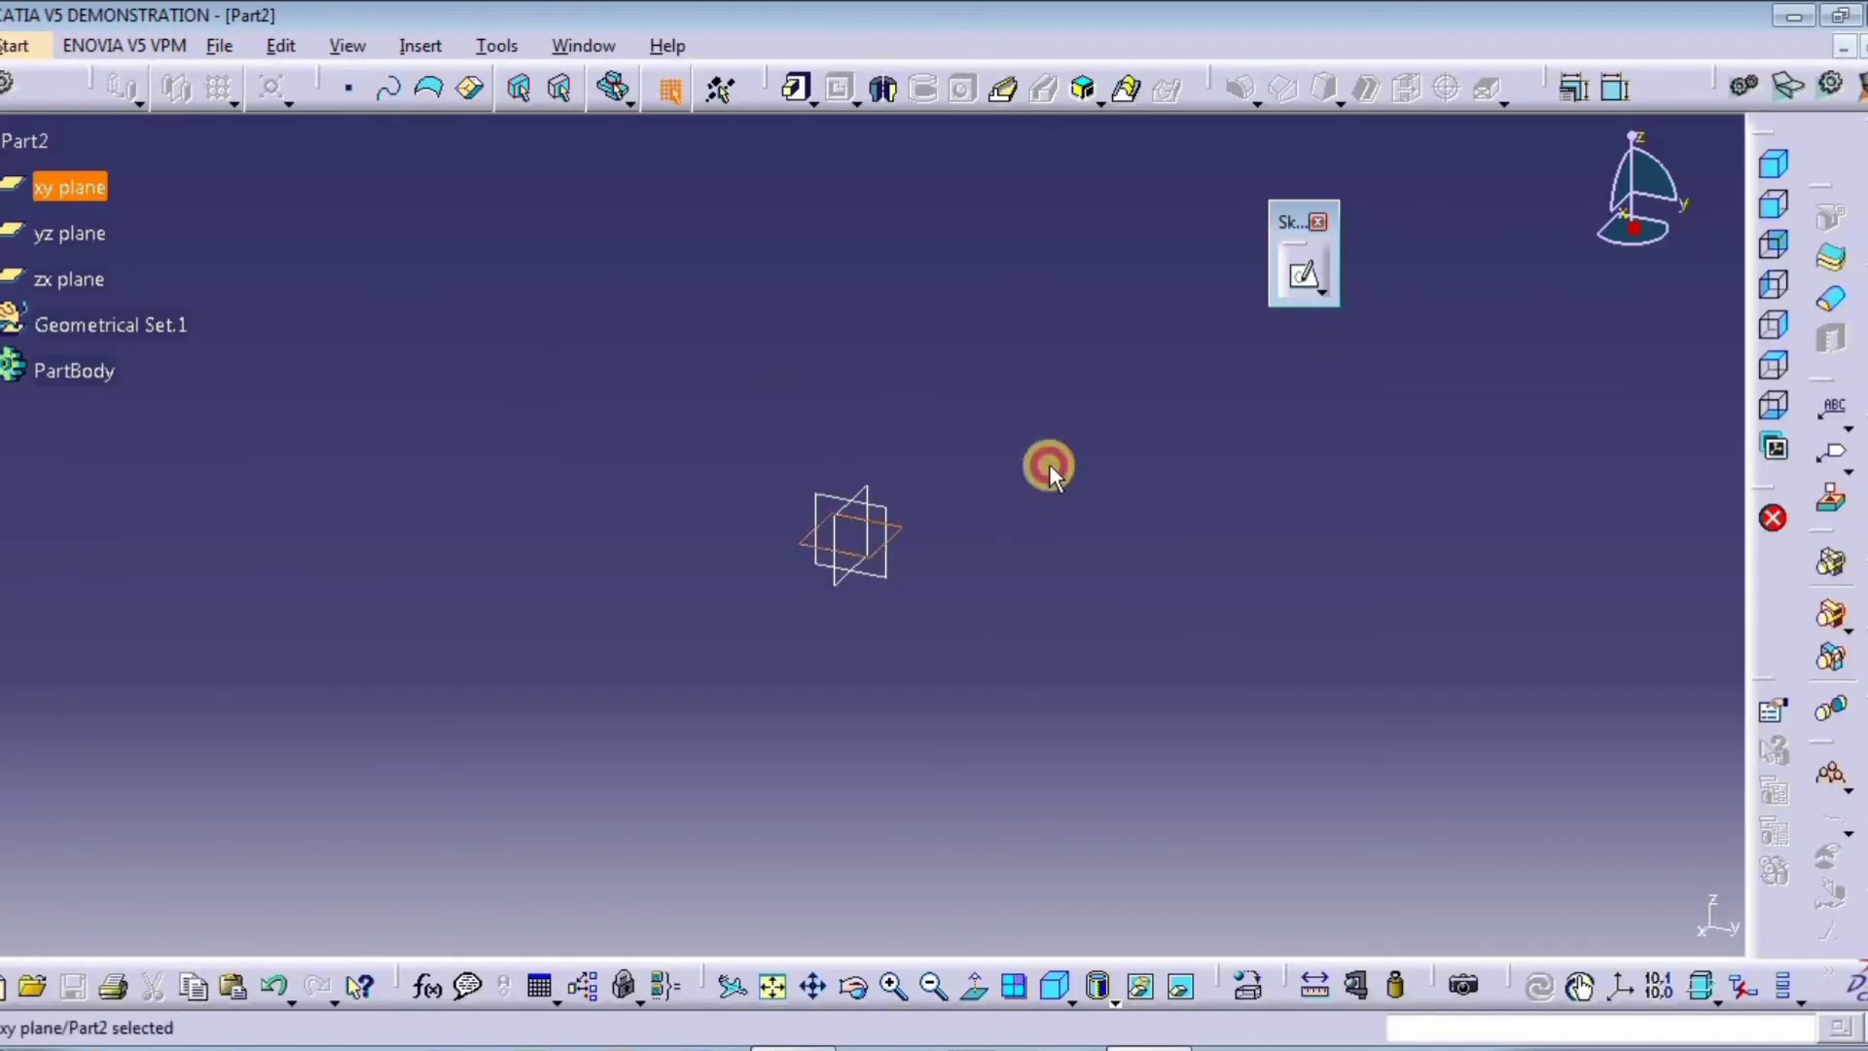
pyautogui.click(1304, 274)
# Step: Draw a rectangle enclosing the sketch origin
pyautogui.click(1830, 553)
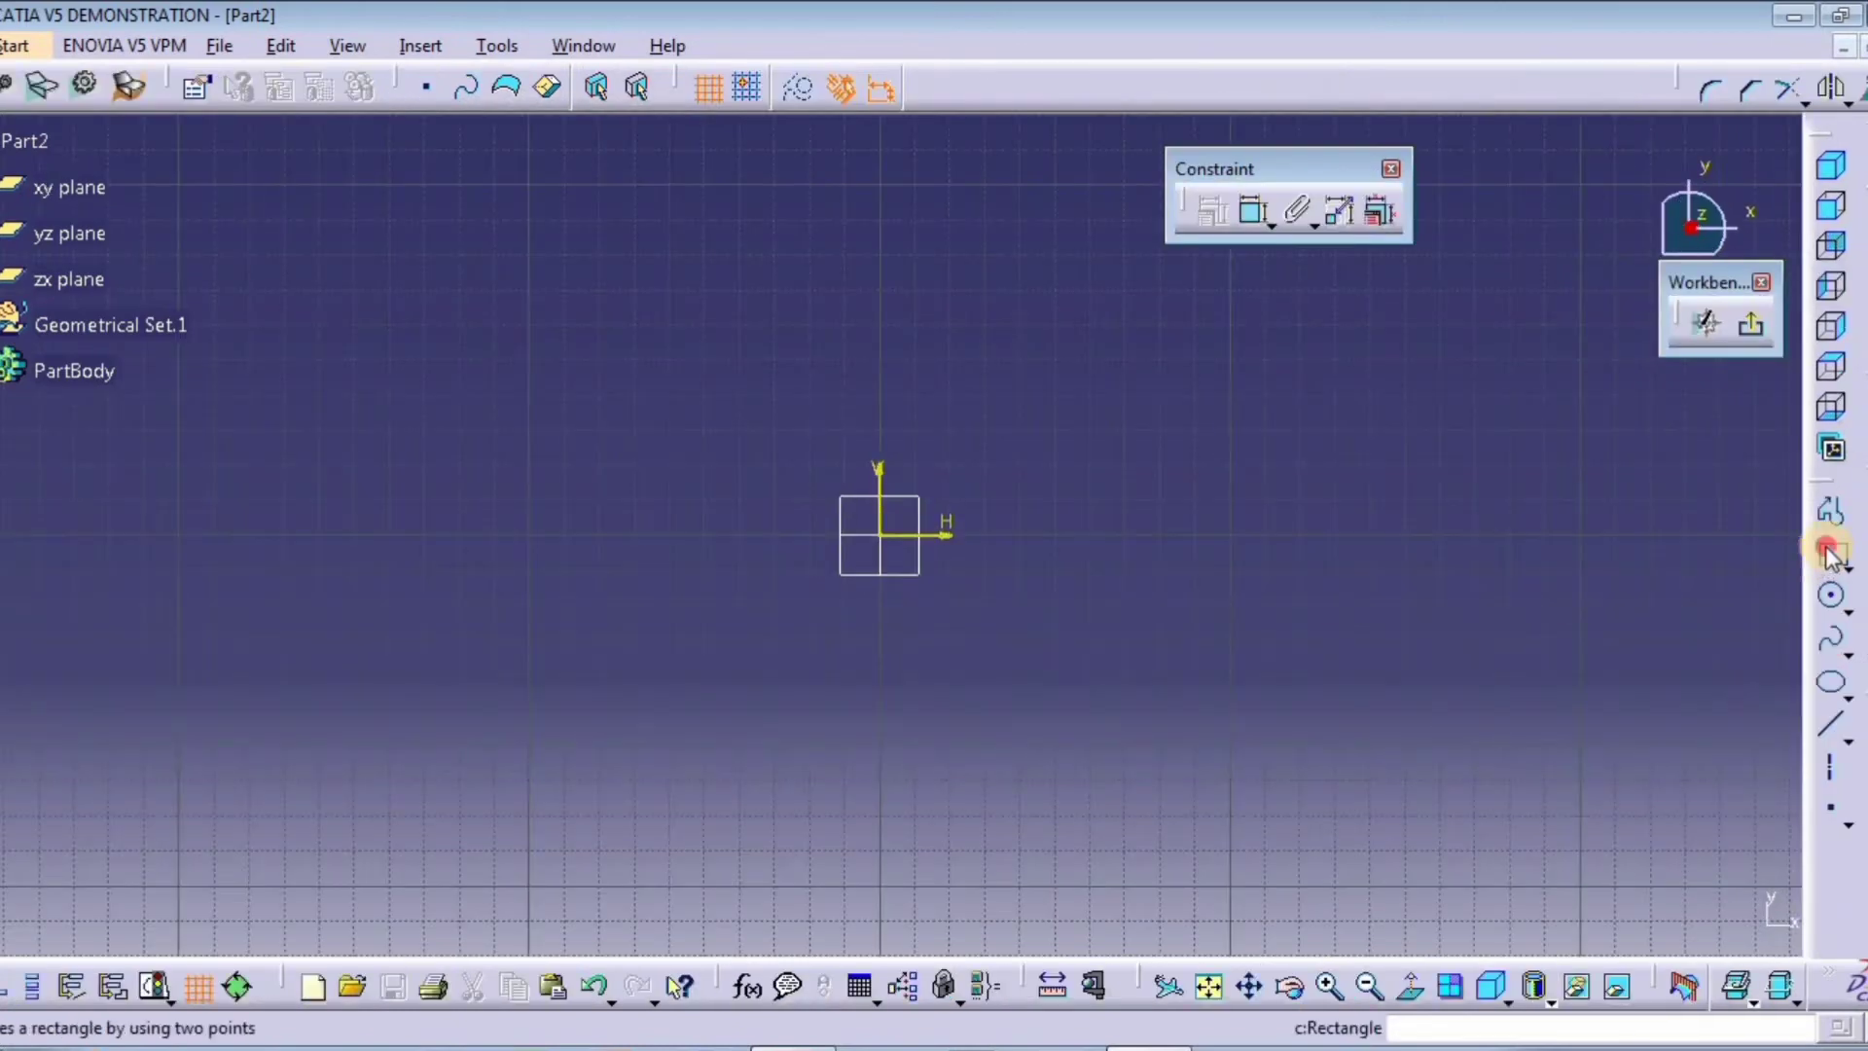
pyautogui.click(758, 391)
pyautogui.click(1098, 624)
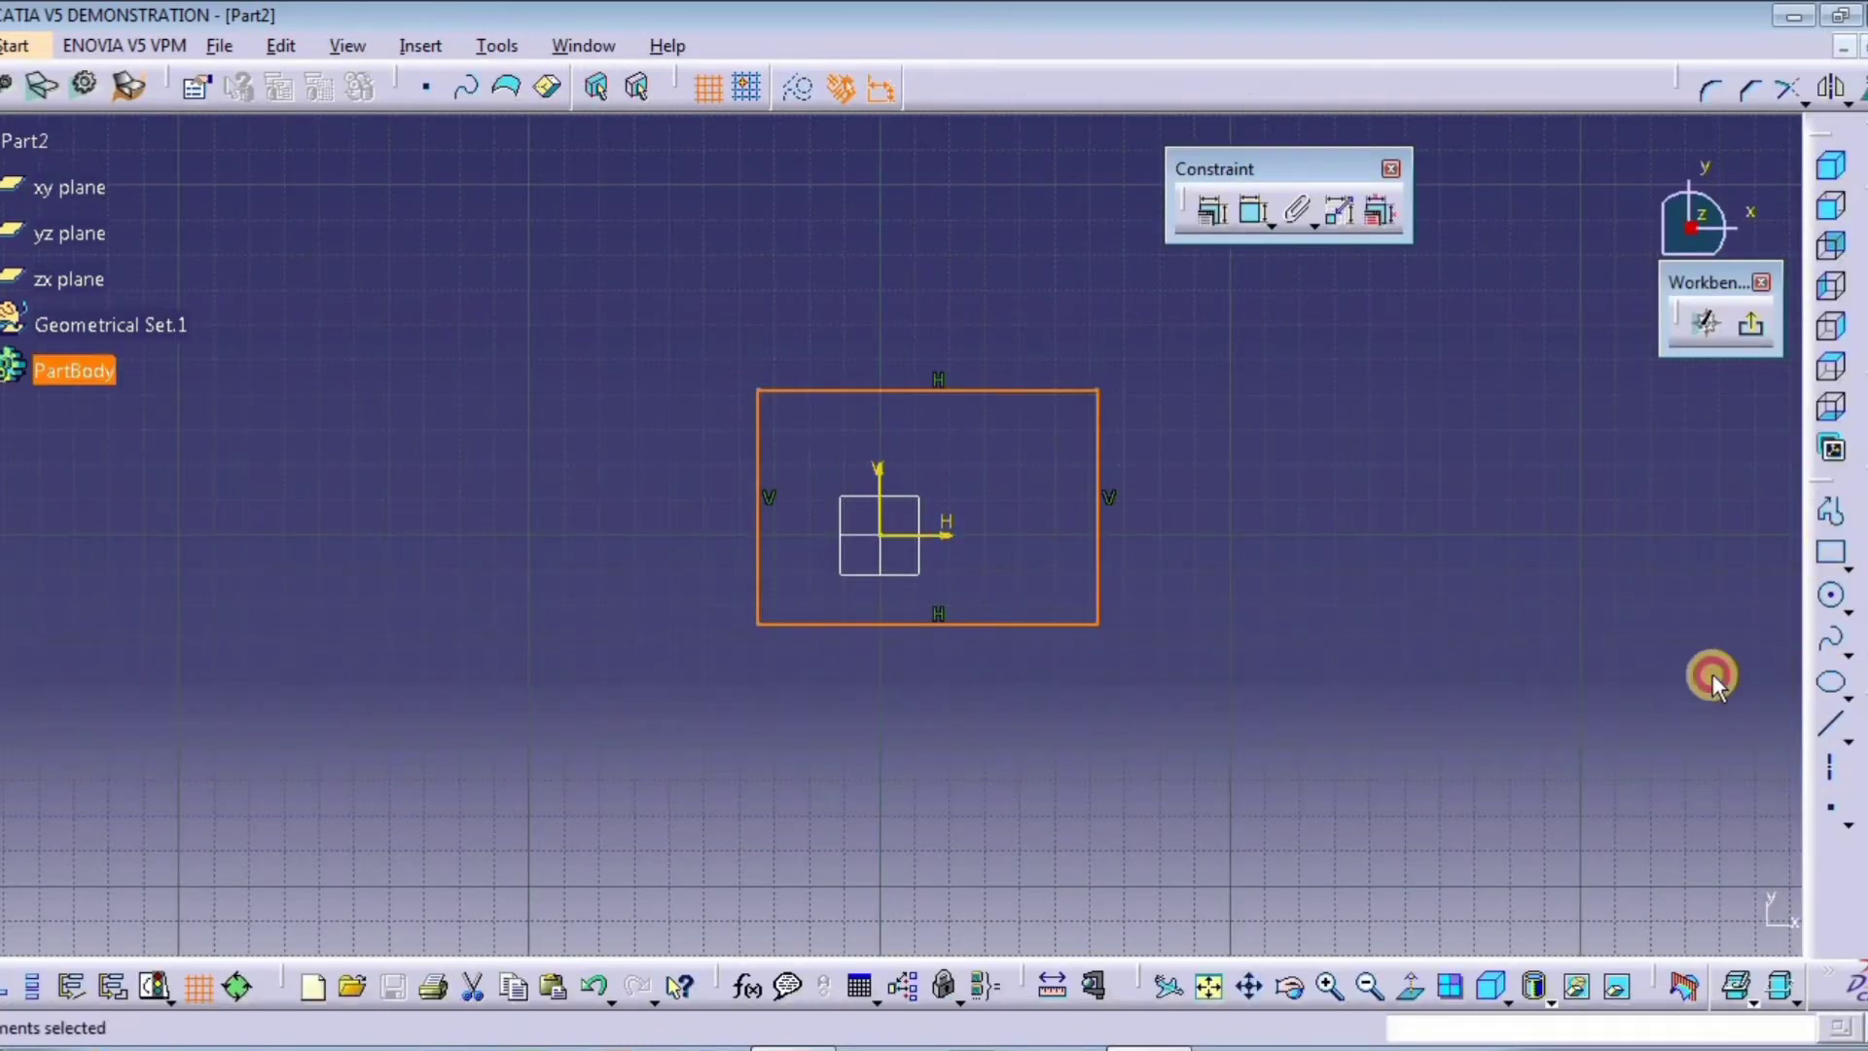
pyautogui.click(1666, 671)
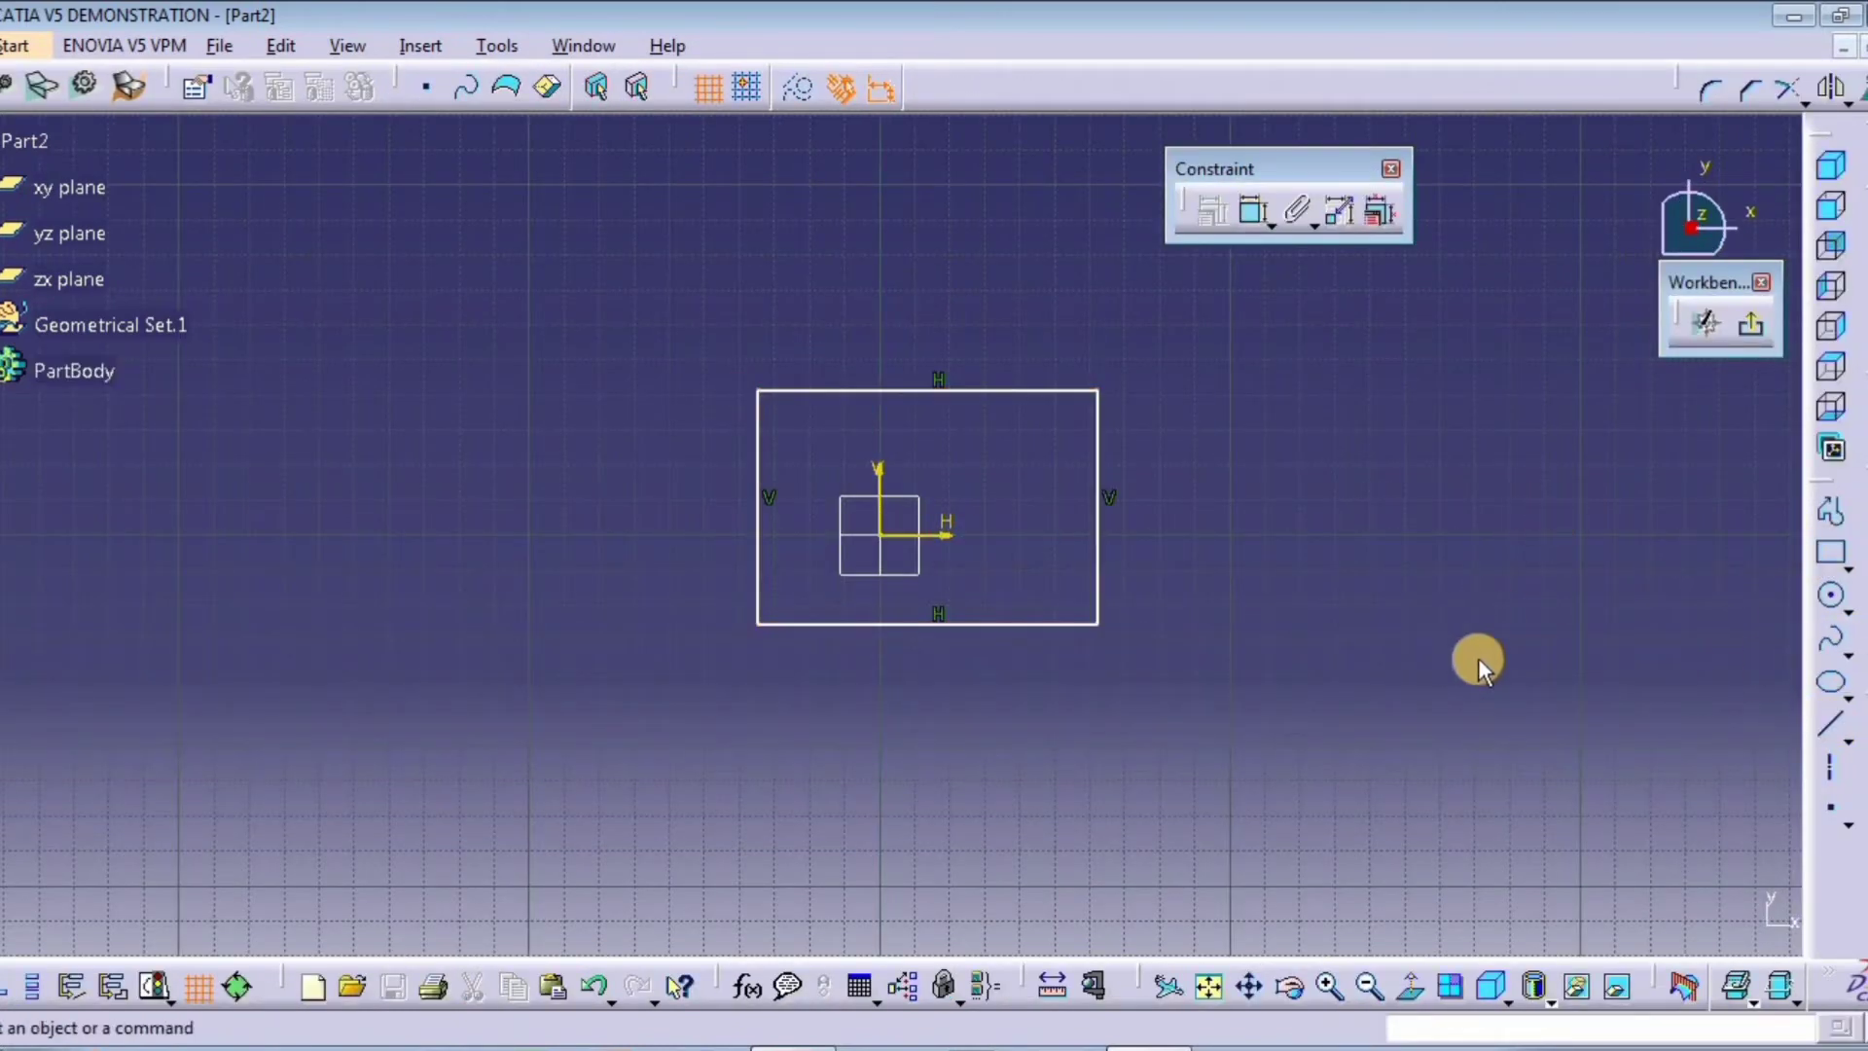
pyautogui.click(1409, 626)
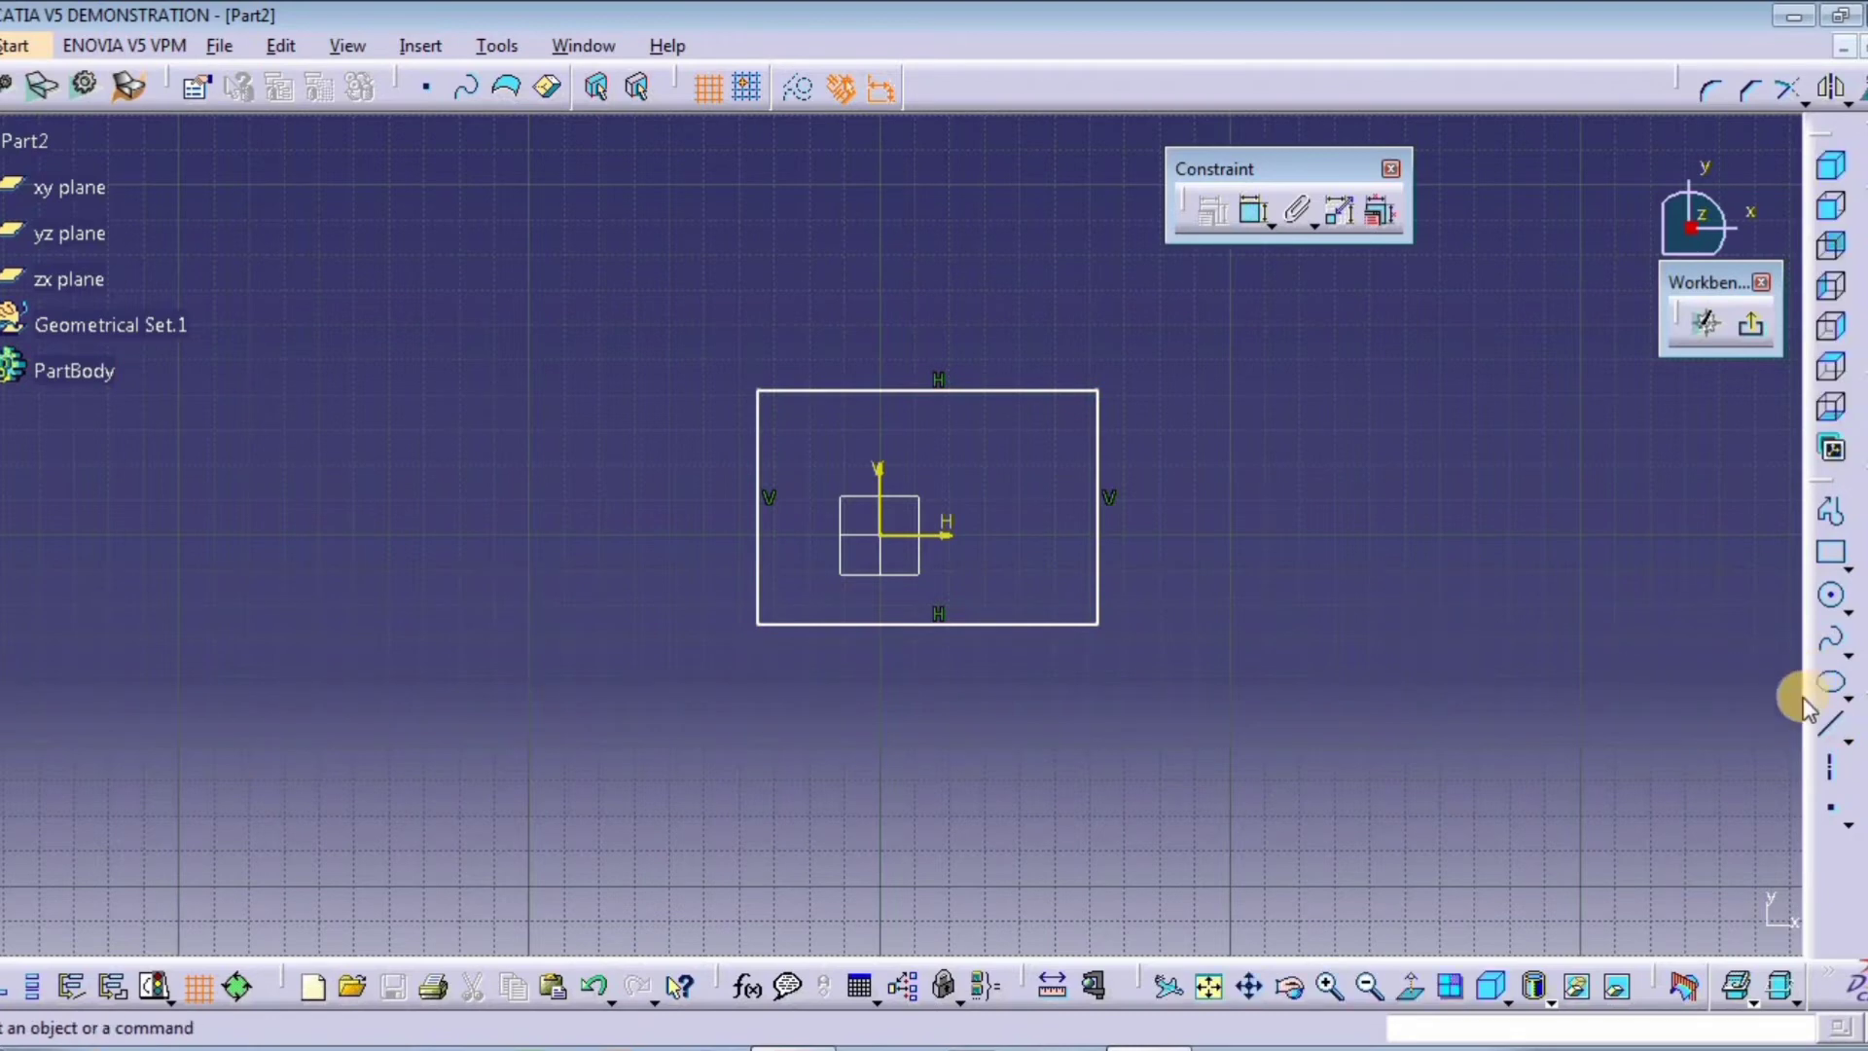
# Step: Draw a short slanted line to the right of the rectangle
pyautogui.click(1830, 722)
pyautogui.click(1421, 651)
pyautogui.click(1533, 529)
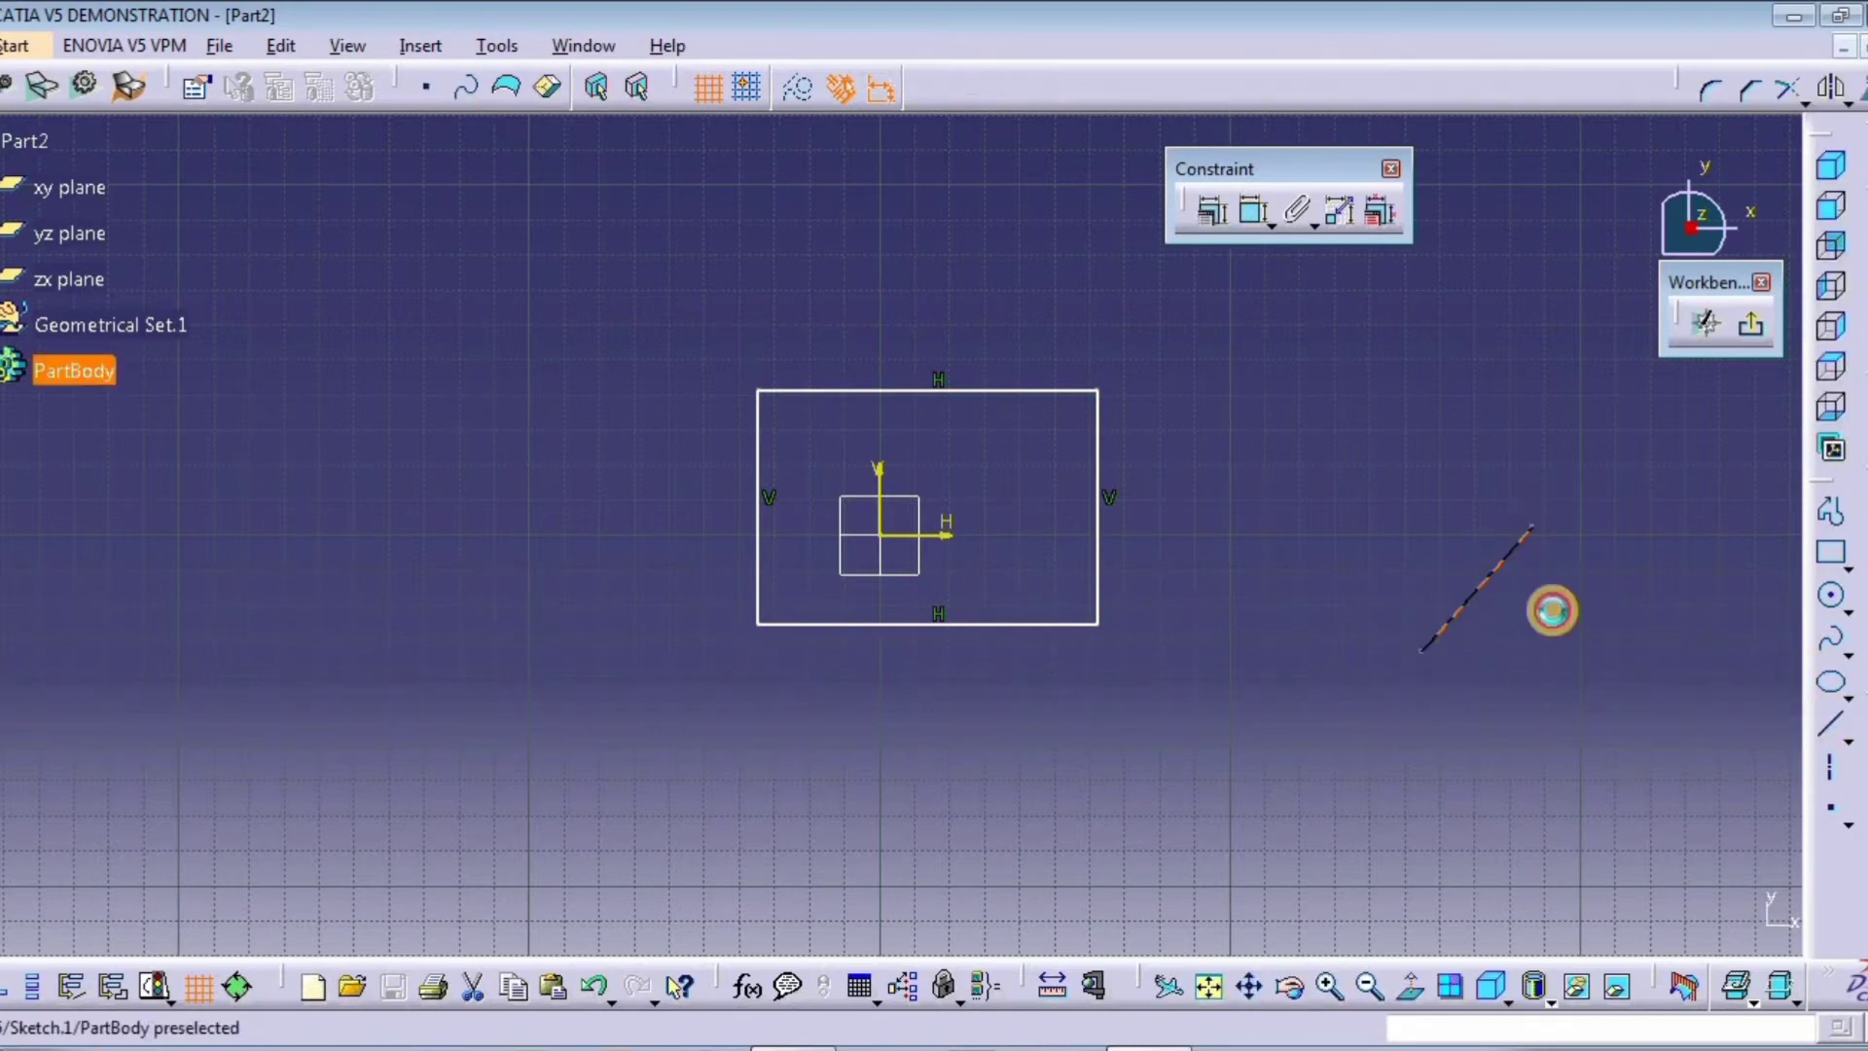
pyautogui.click(1265, 321)
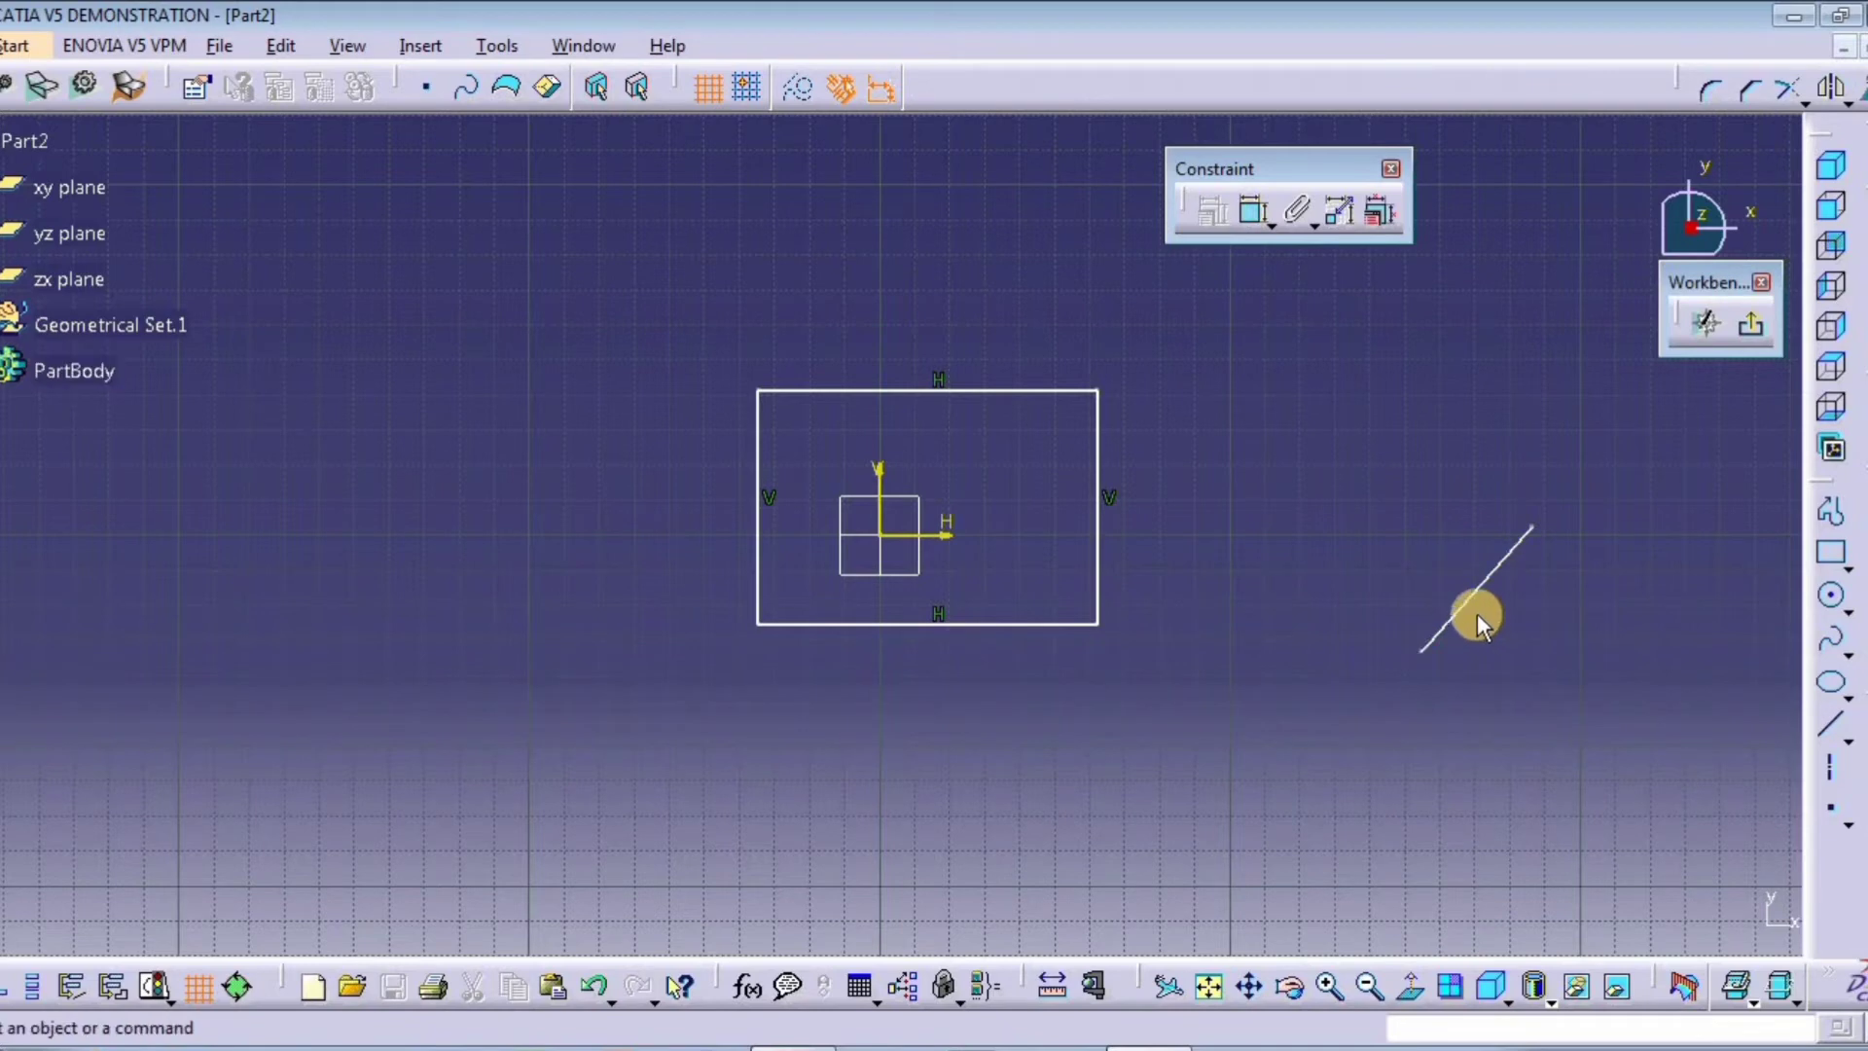
# Step: Apply the Horizontal constraint to the slanted line through Constraint Definition, and lengthen the line and move it closer to the rectangle
pyautogui.click(1450, 604)
pyautogui.click(1248, 215)
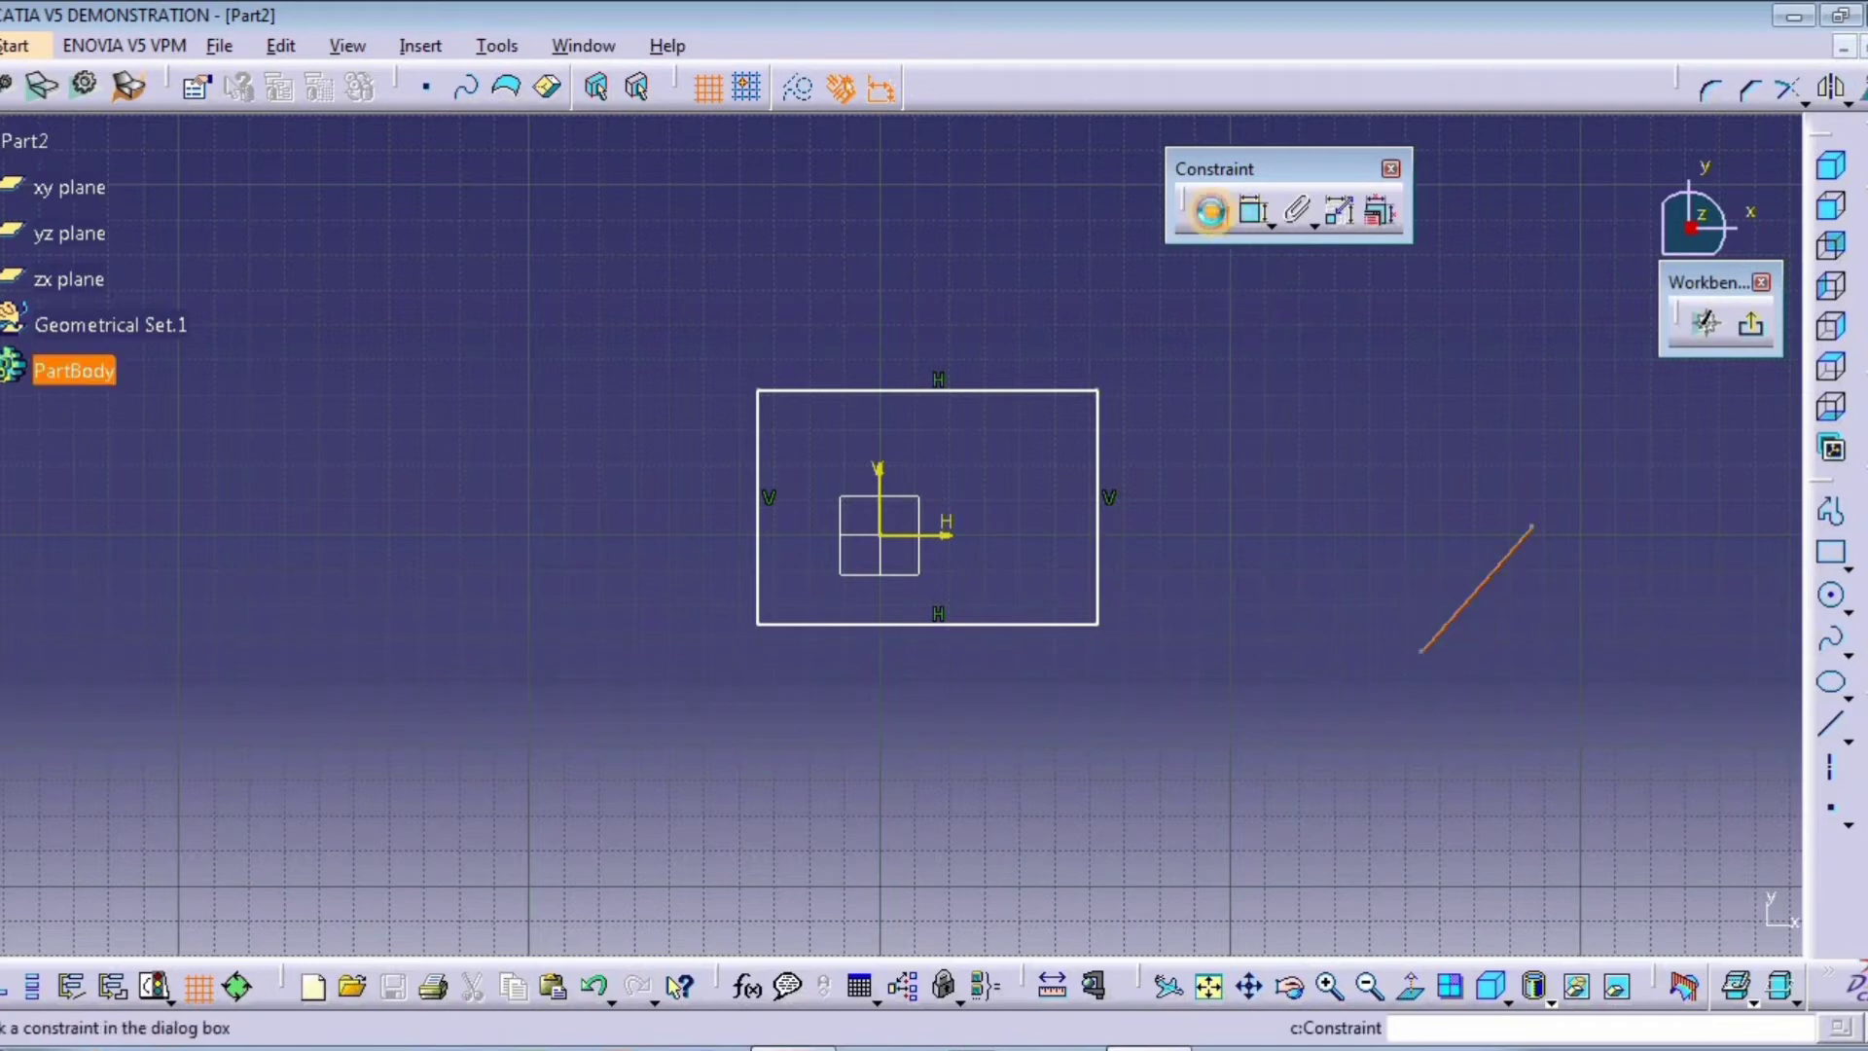
pyautogui.click(467, 124)
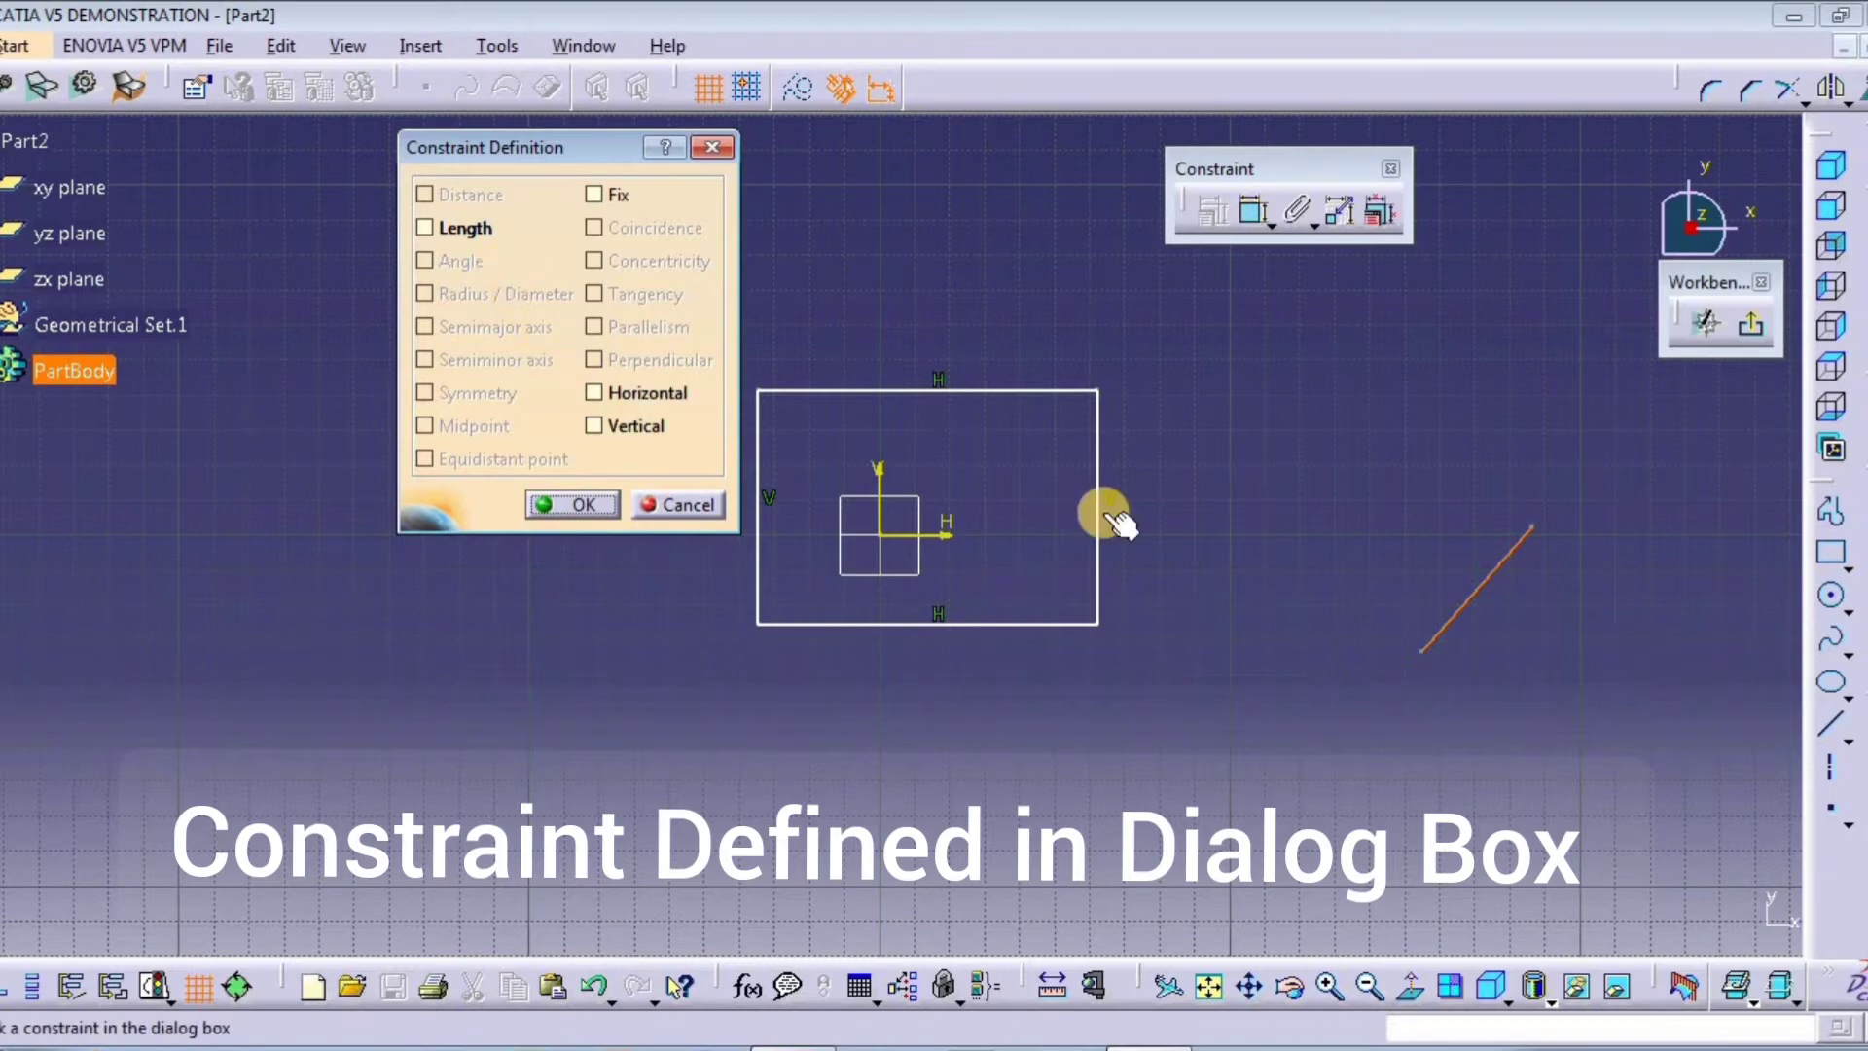
pyautogui.click(608, 403)
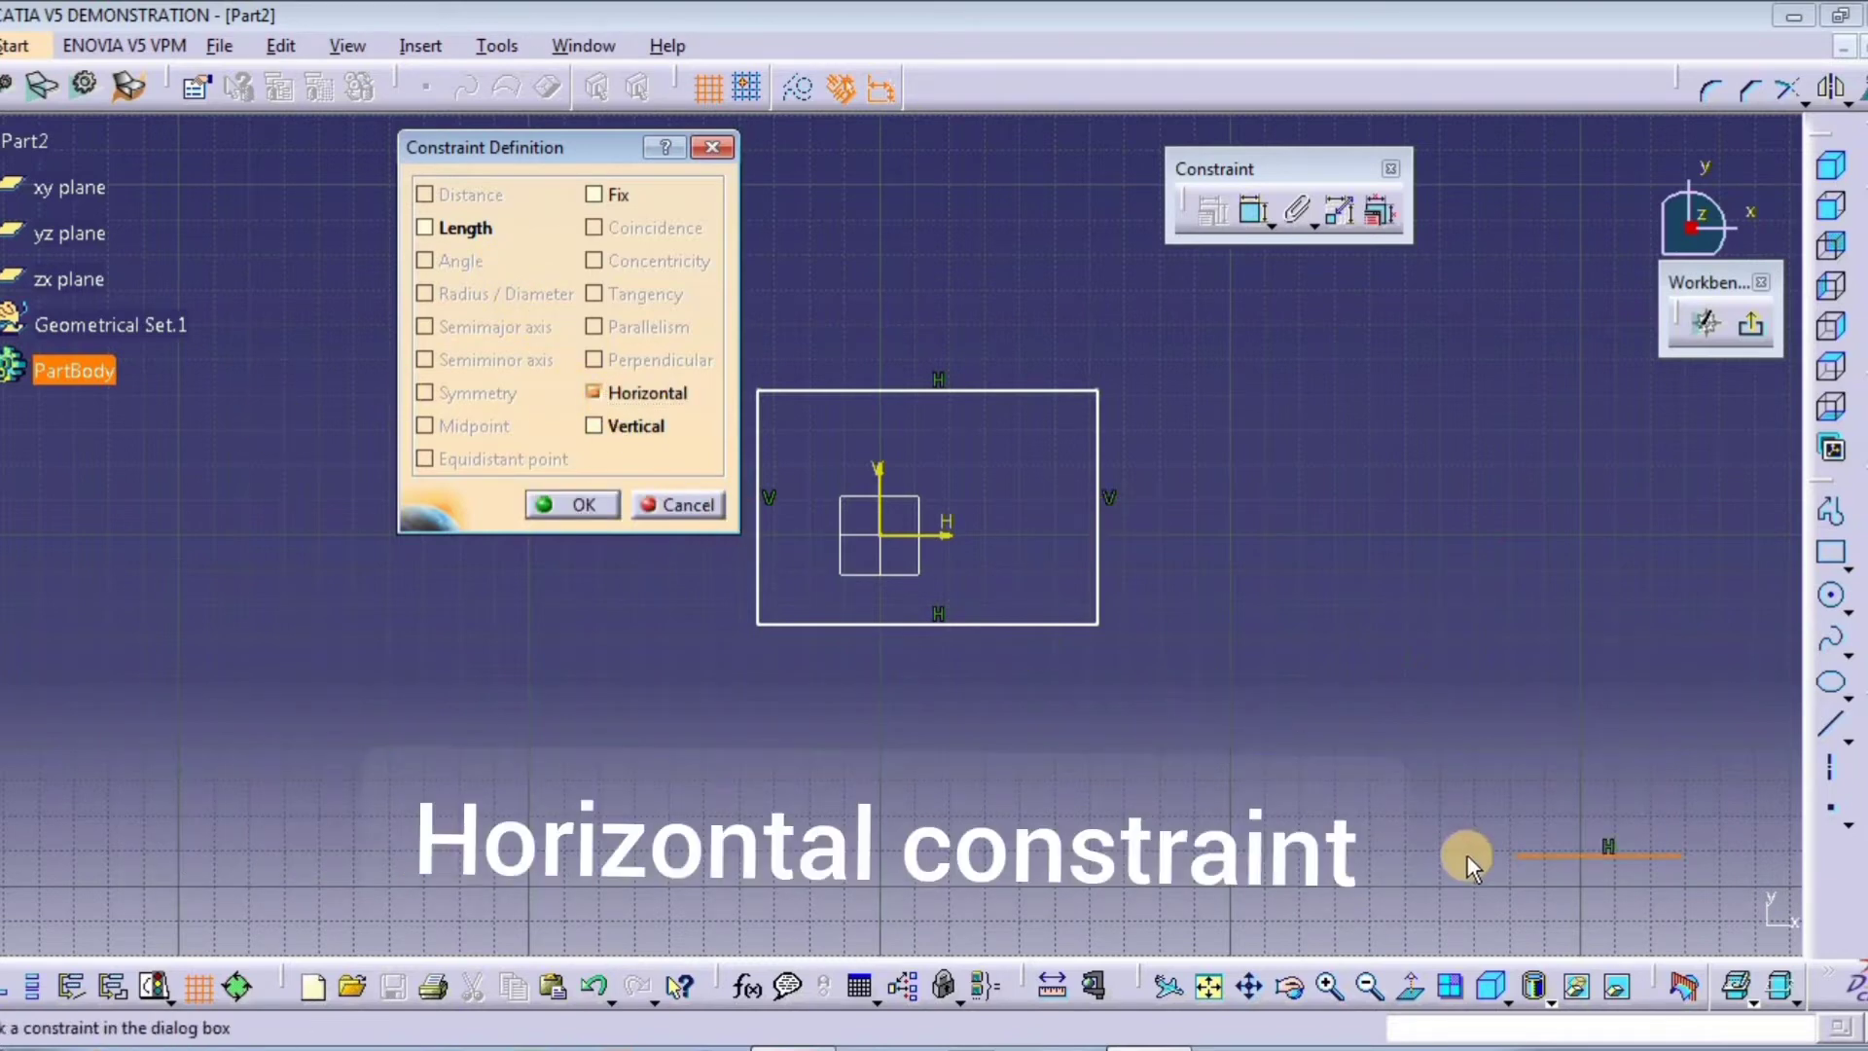
pyautogui.moveTo(1469, 861); pyautogui.dragTo(1218, 743, button='middle')
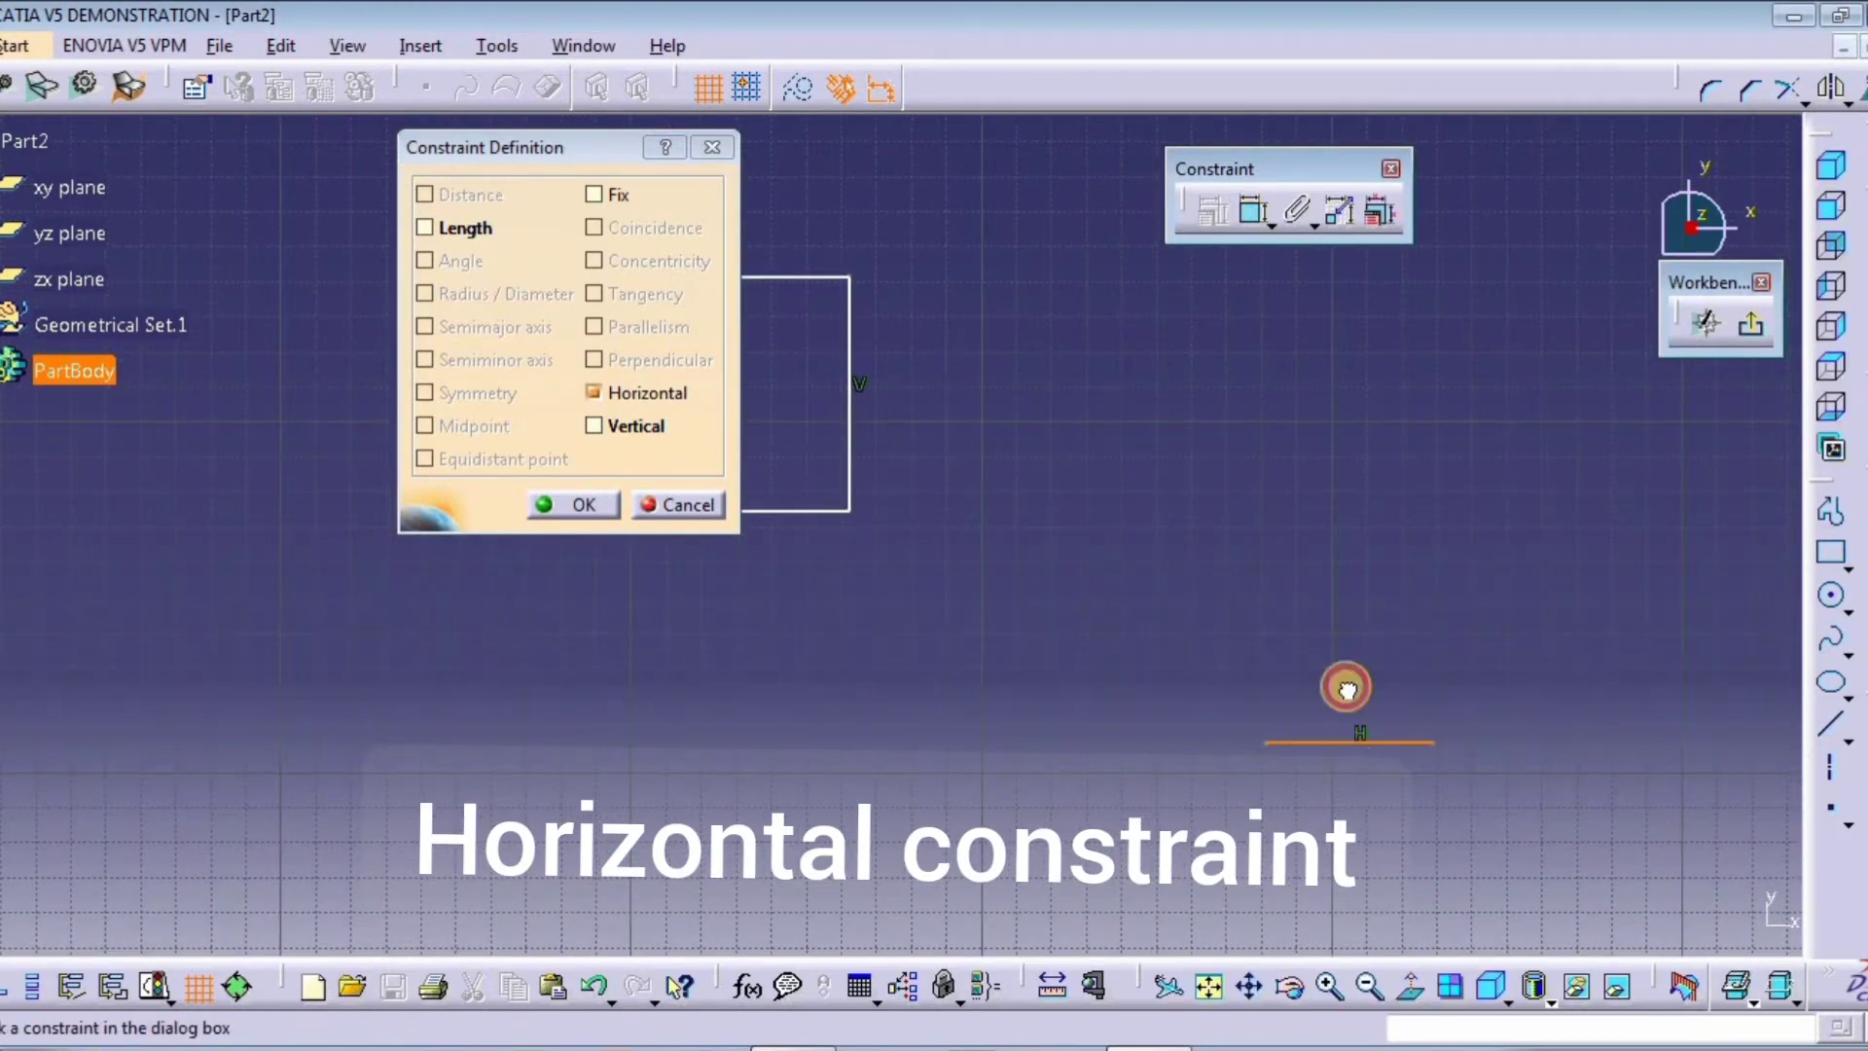
pyautogui.click(574, 504)
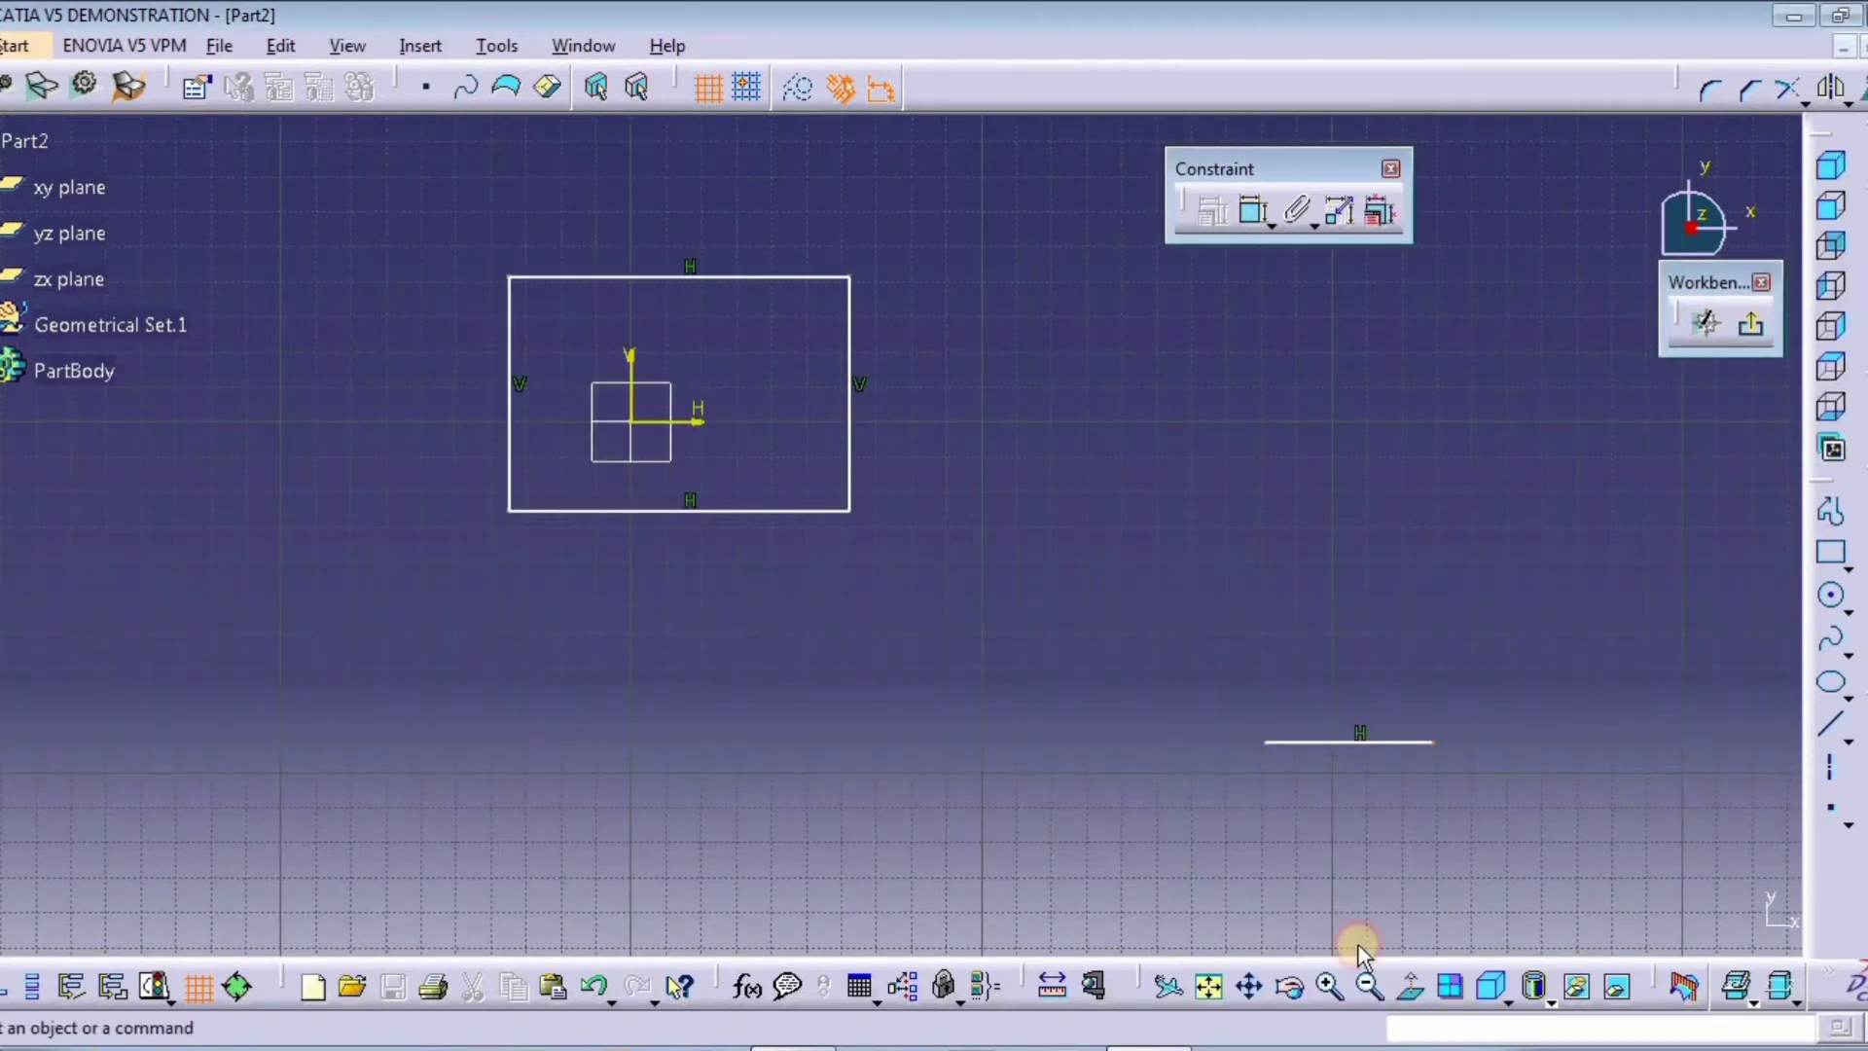
pyautogui.click(1344, 741)
pyautogui.moveTo(1189, 510)
pyautogui.mouseDown()
pyautogui.moveTo(1129, 596)
pyautogui.moveTo(1060, 434)
pyautogui.moveTo(1122, 454)
pyautogui.moveTo(1097, 482)
pyautogui.moveTo(1181, 497)
pyautogui.moveTo(1135, 471)
pyautogui.moveTo(1452, 554)
pyautogui.moveTo(884, 546)
pyautogui.moveTo(1255, 531)
pyautogui.moveTo(1164, 701)
pyautogui.moveTo(1251, 643)
pyautogui.moveTo(1220, 584)
pyautogui.mouseUp()
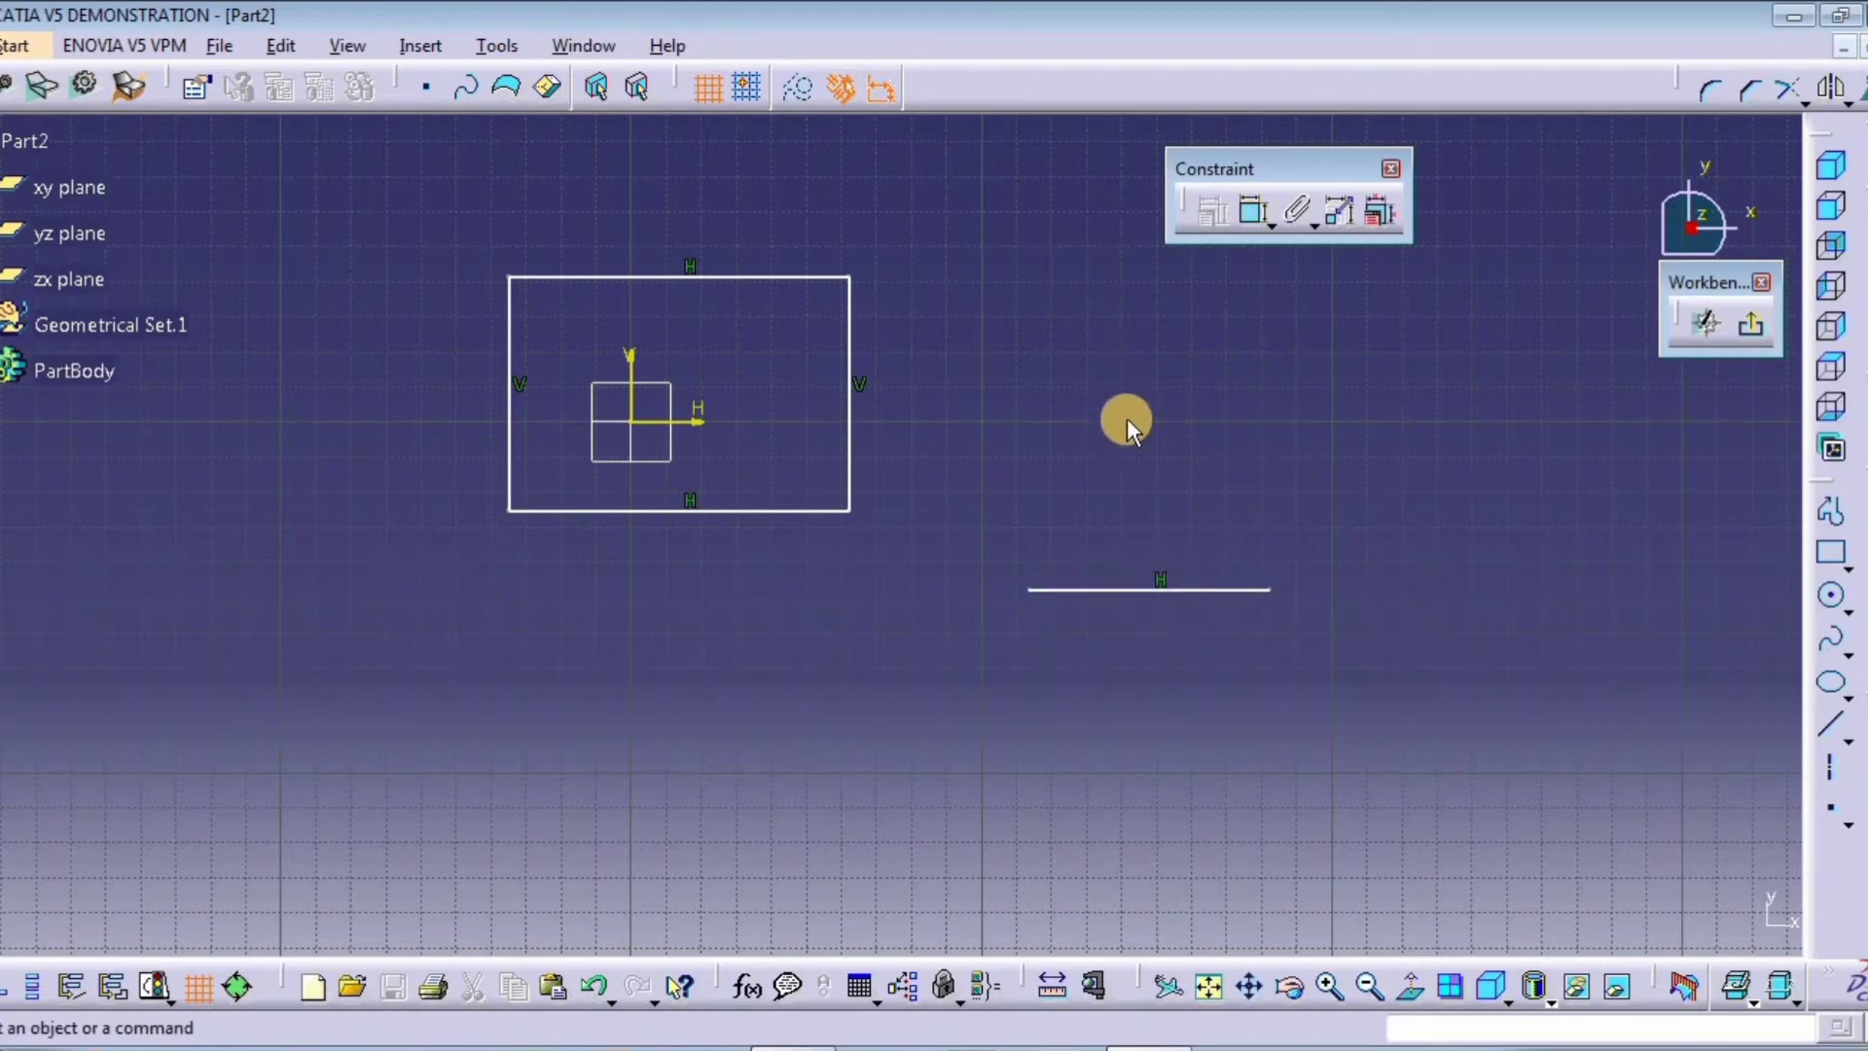
# Step: Remove the Horizontal constraint from the separate line beside the rectangle through Constraint Definition
pyautogui.click(1238, 588)
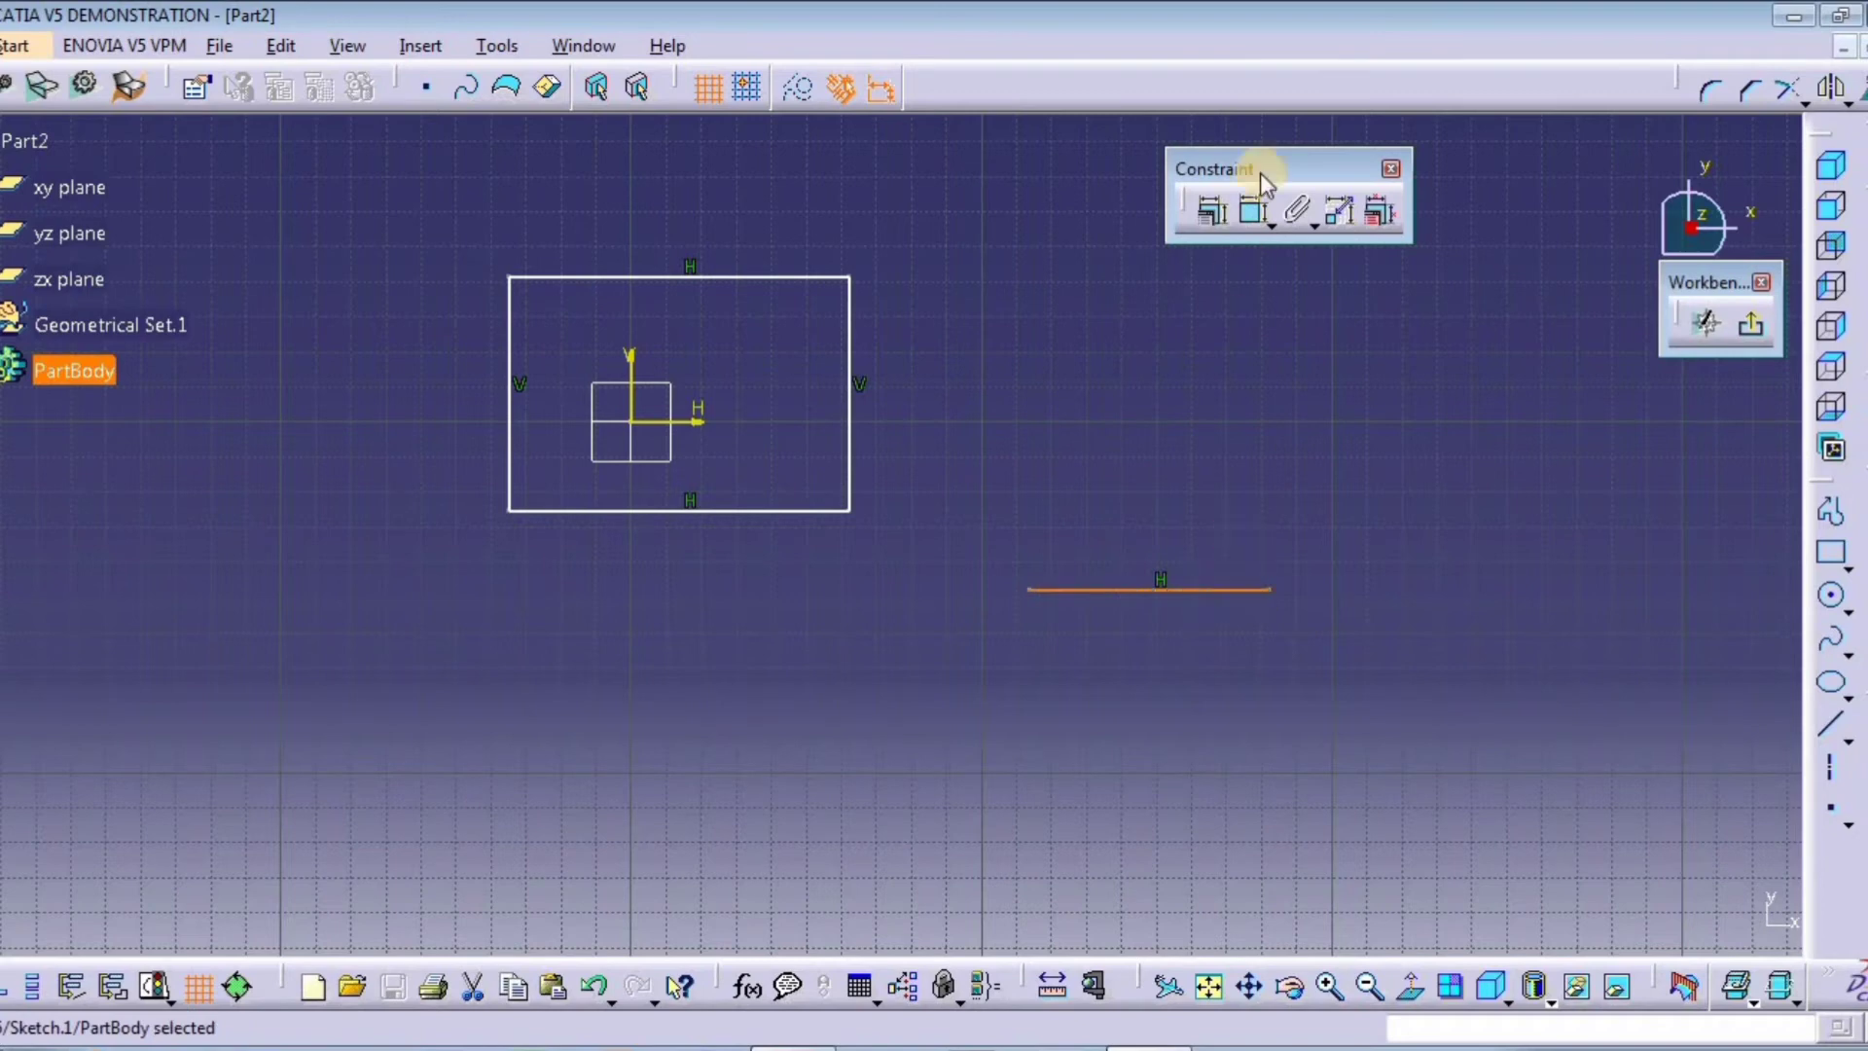
pyautogui.click(1213, 210)
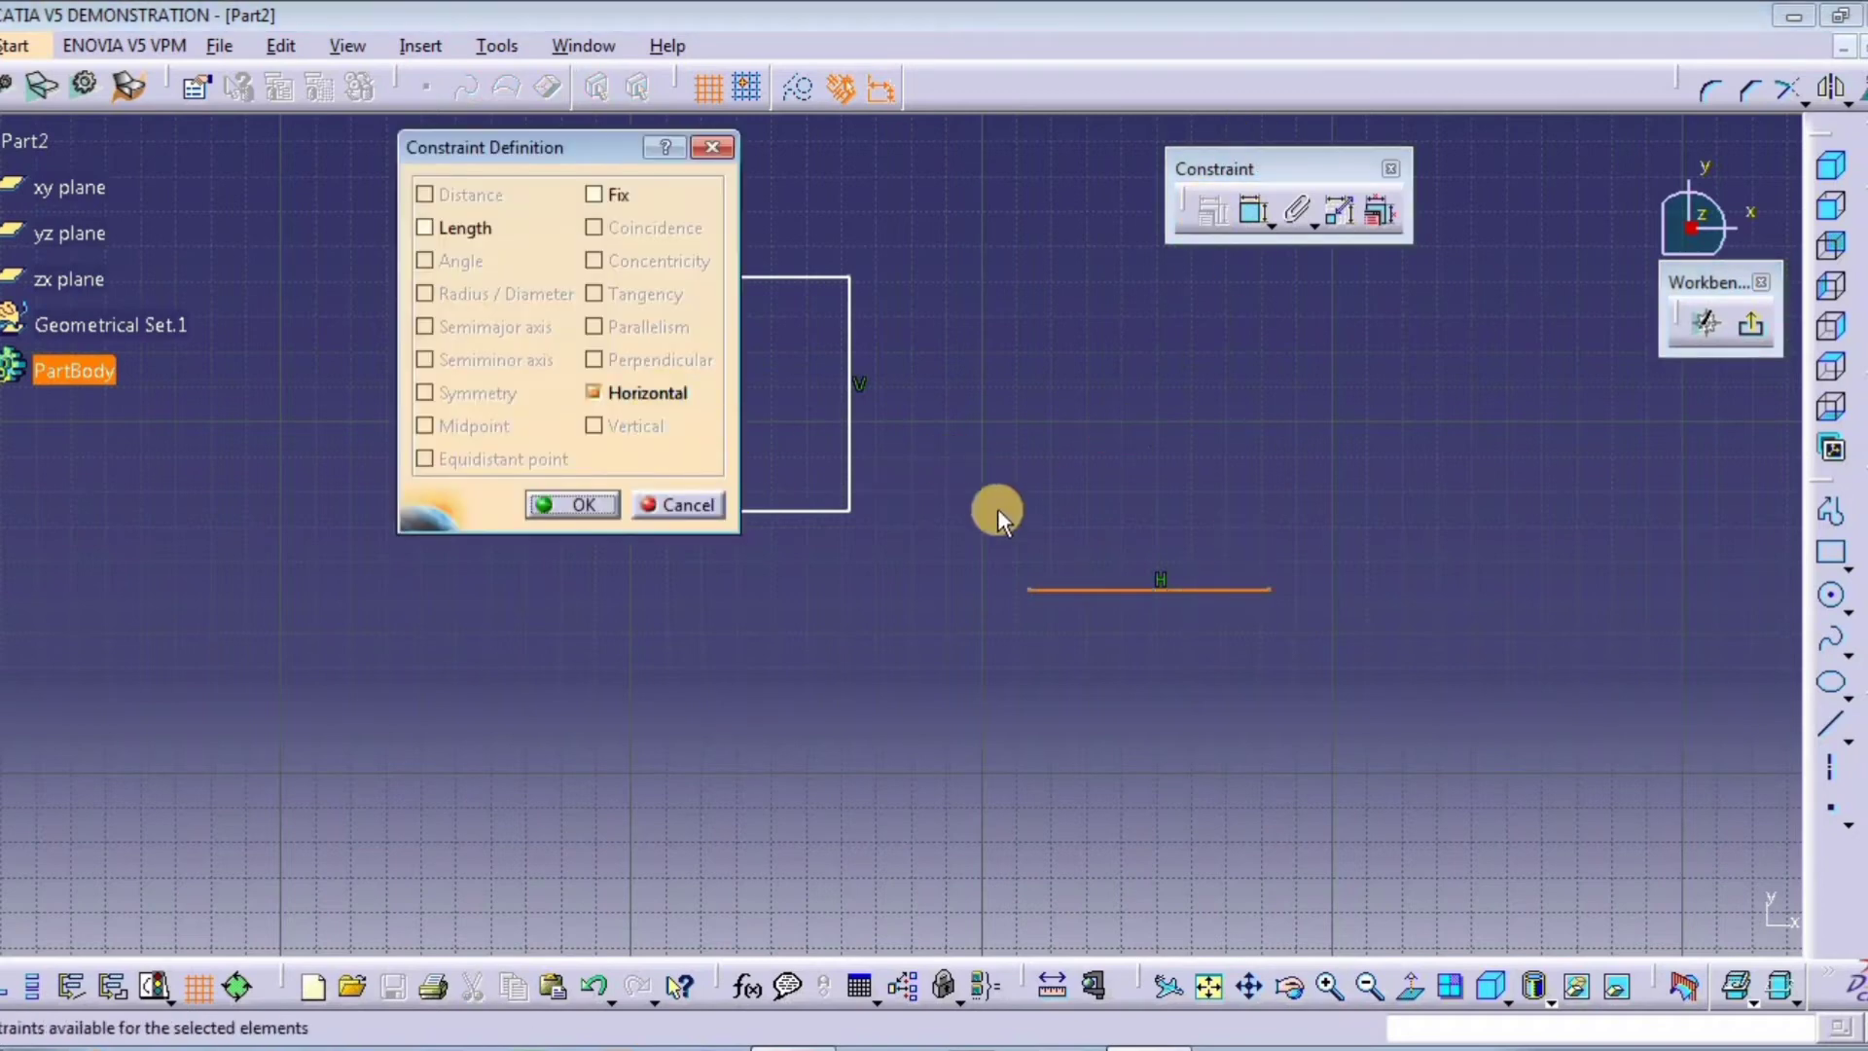
pyautogui.click(584, 504)
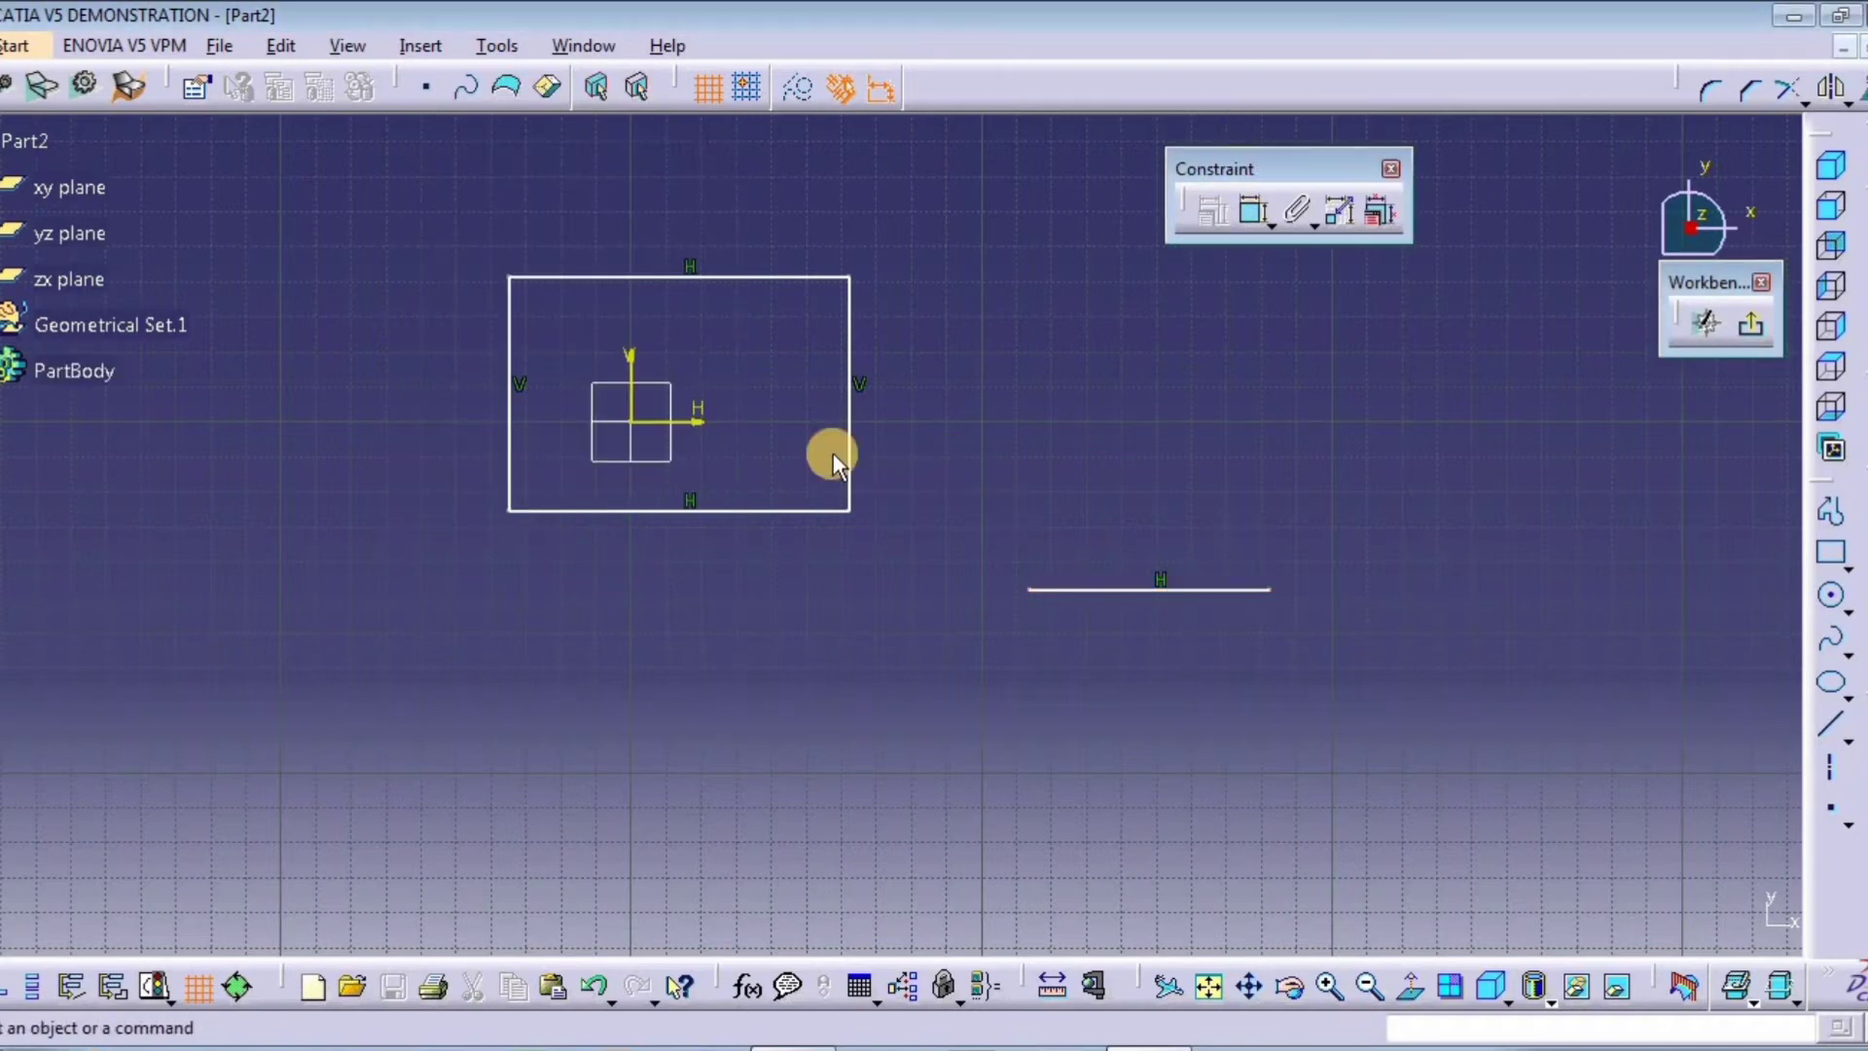
pyautogui.click(1172, 589)
pyautogui.click(1214, 209)
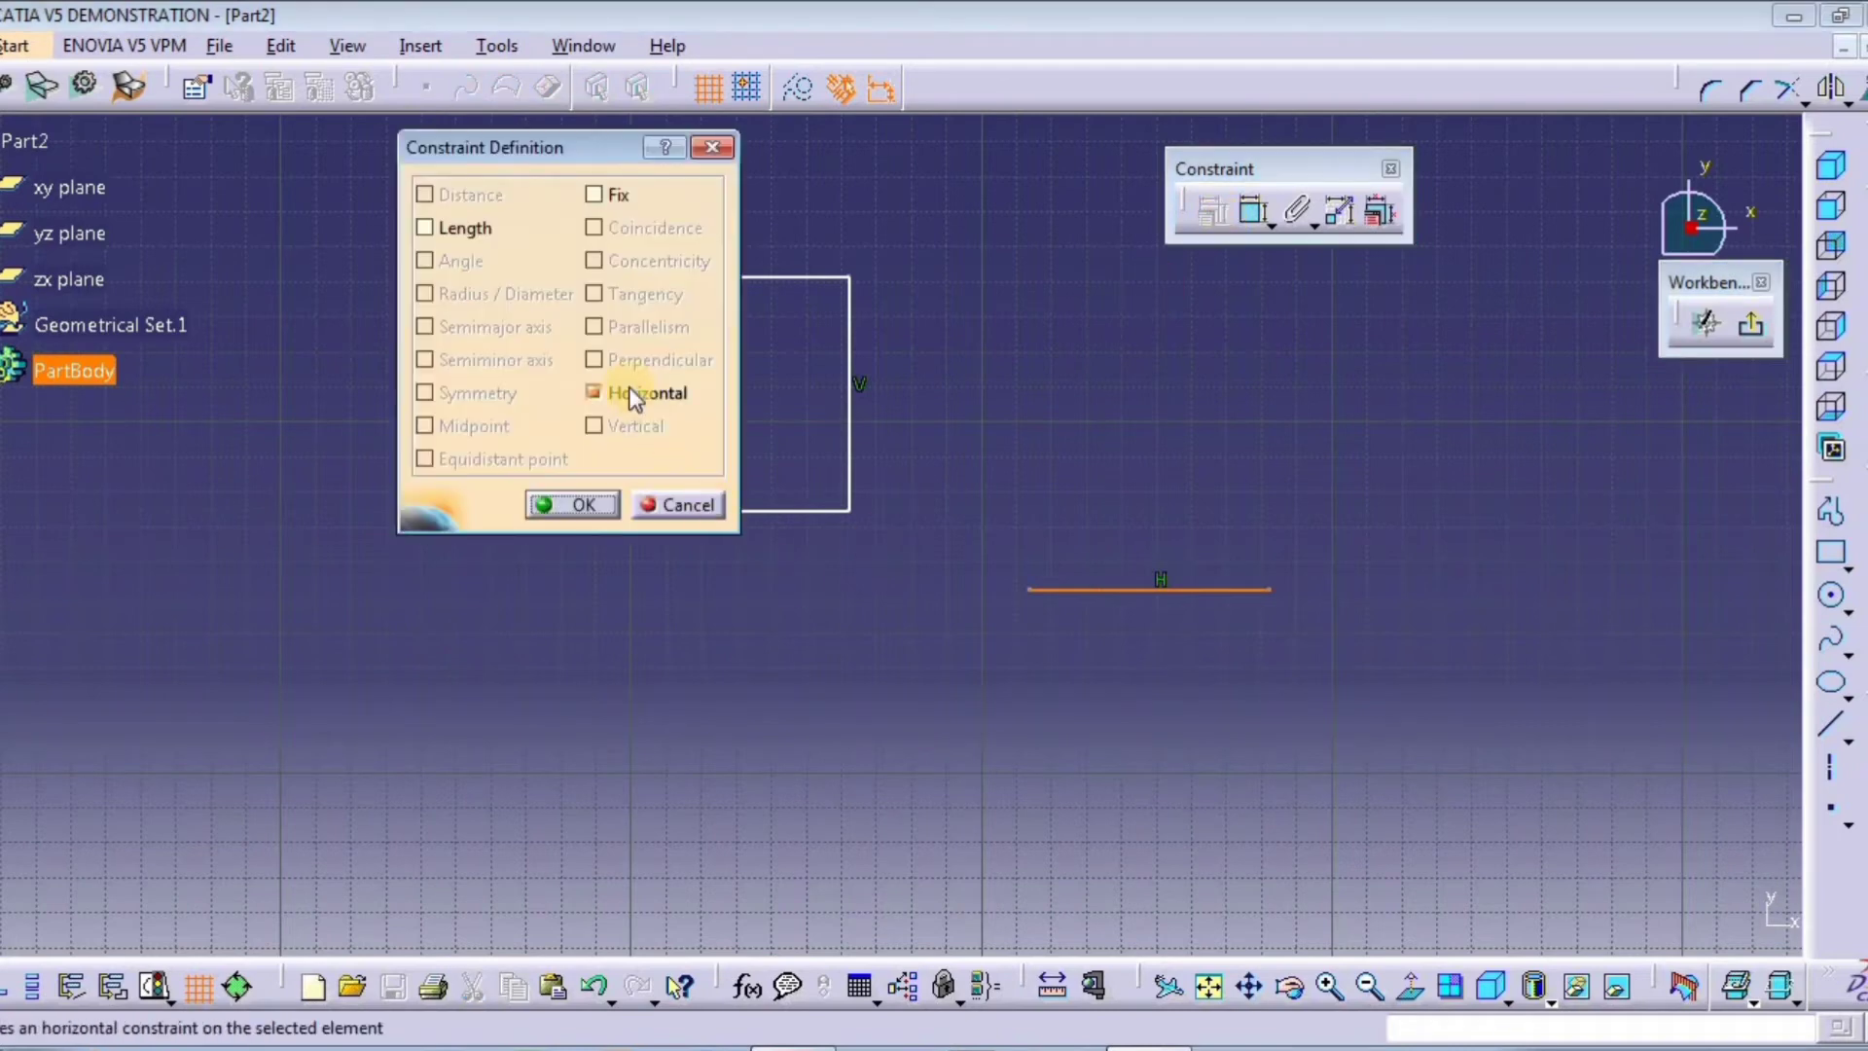
pyautogui.click(605, 506)
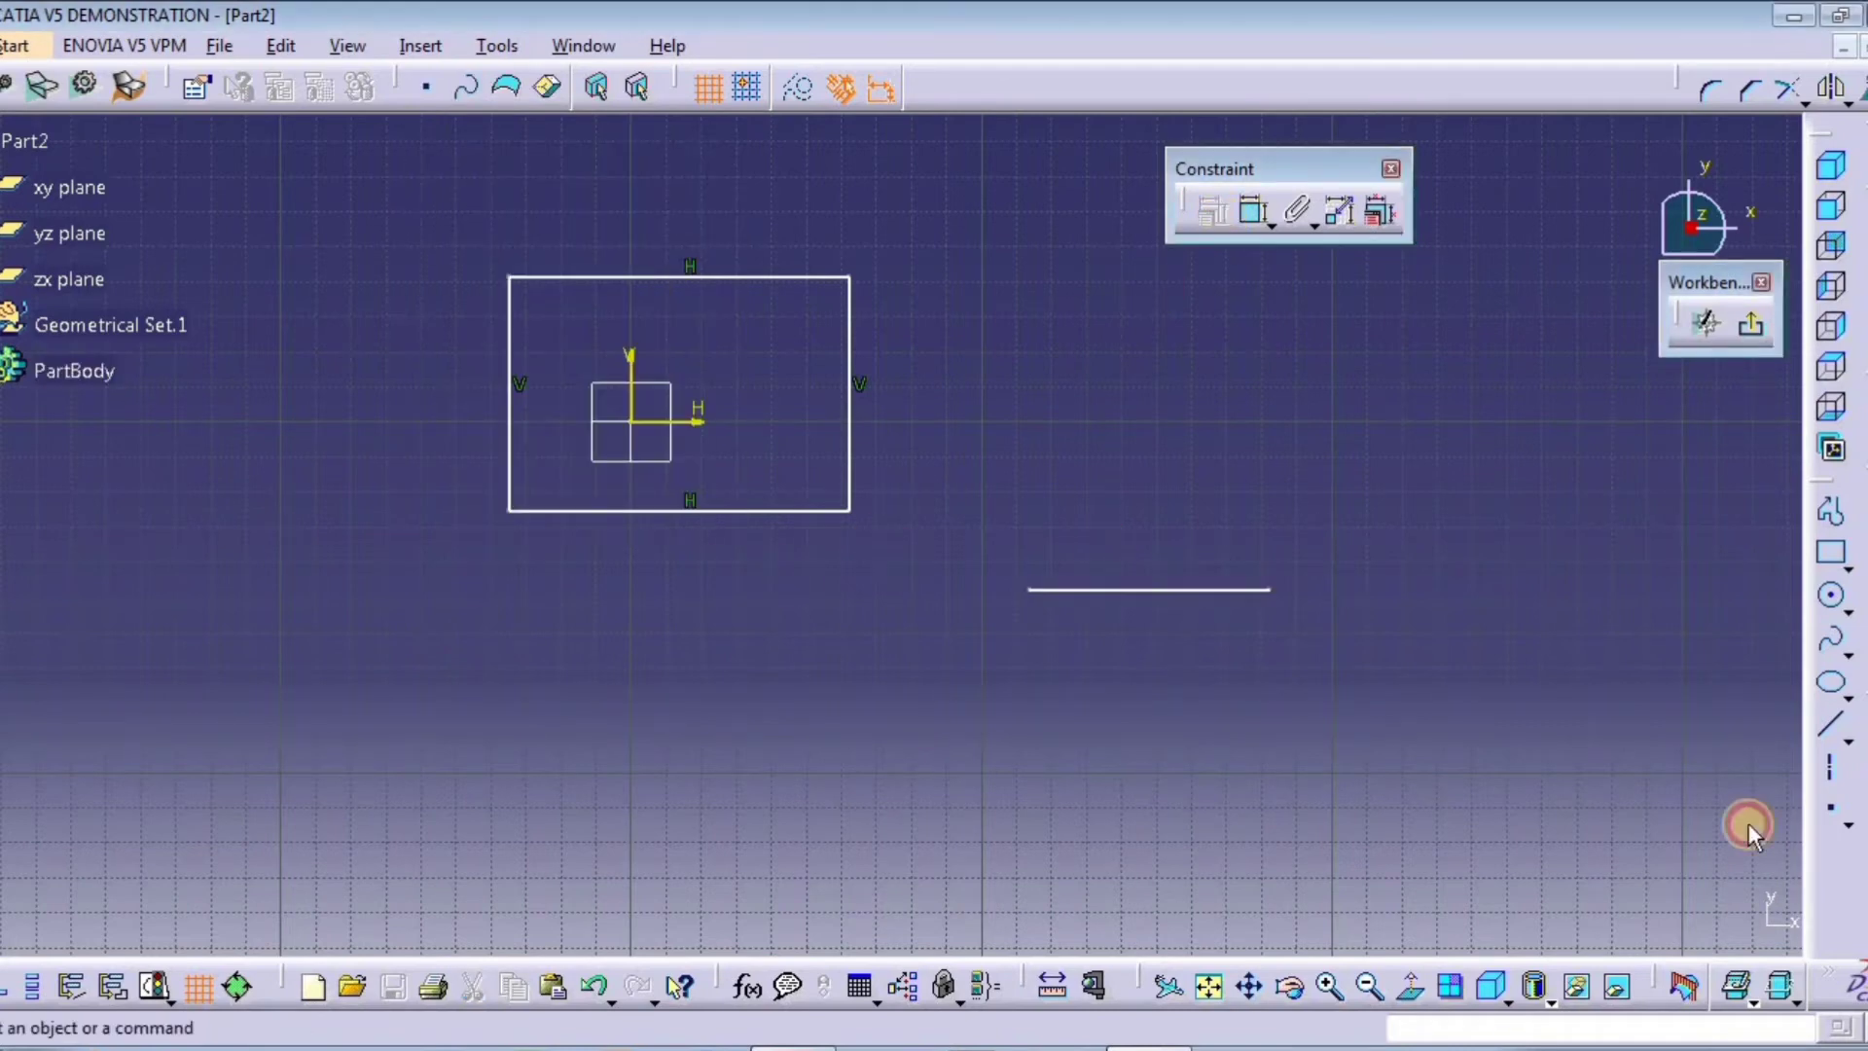
# Step: Draw a slanted line above the unconstrained horizontal line, rising to the right
pyautogui.click(1832, 725)
pyautogui.click(1282, 436)
pyautogui.click(1378, 366)
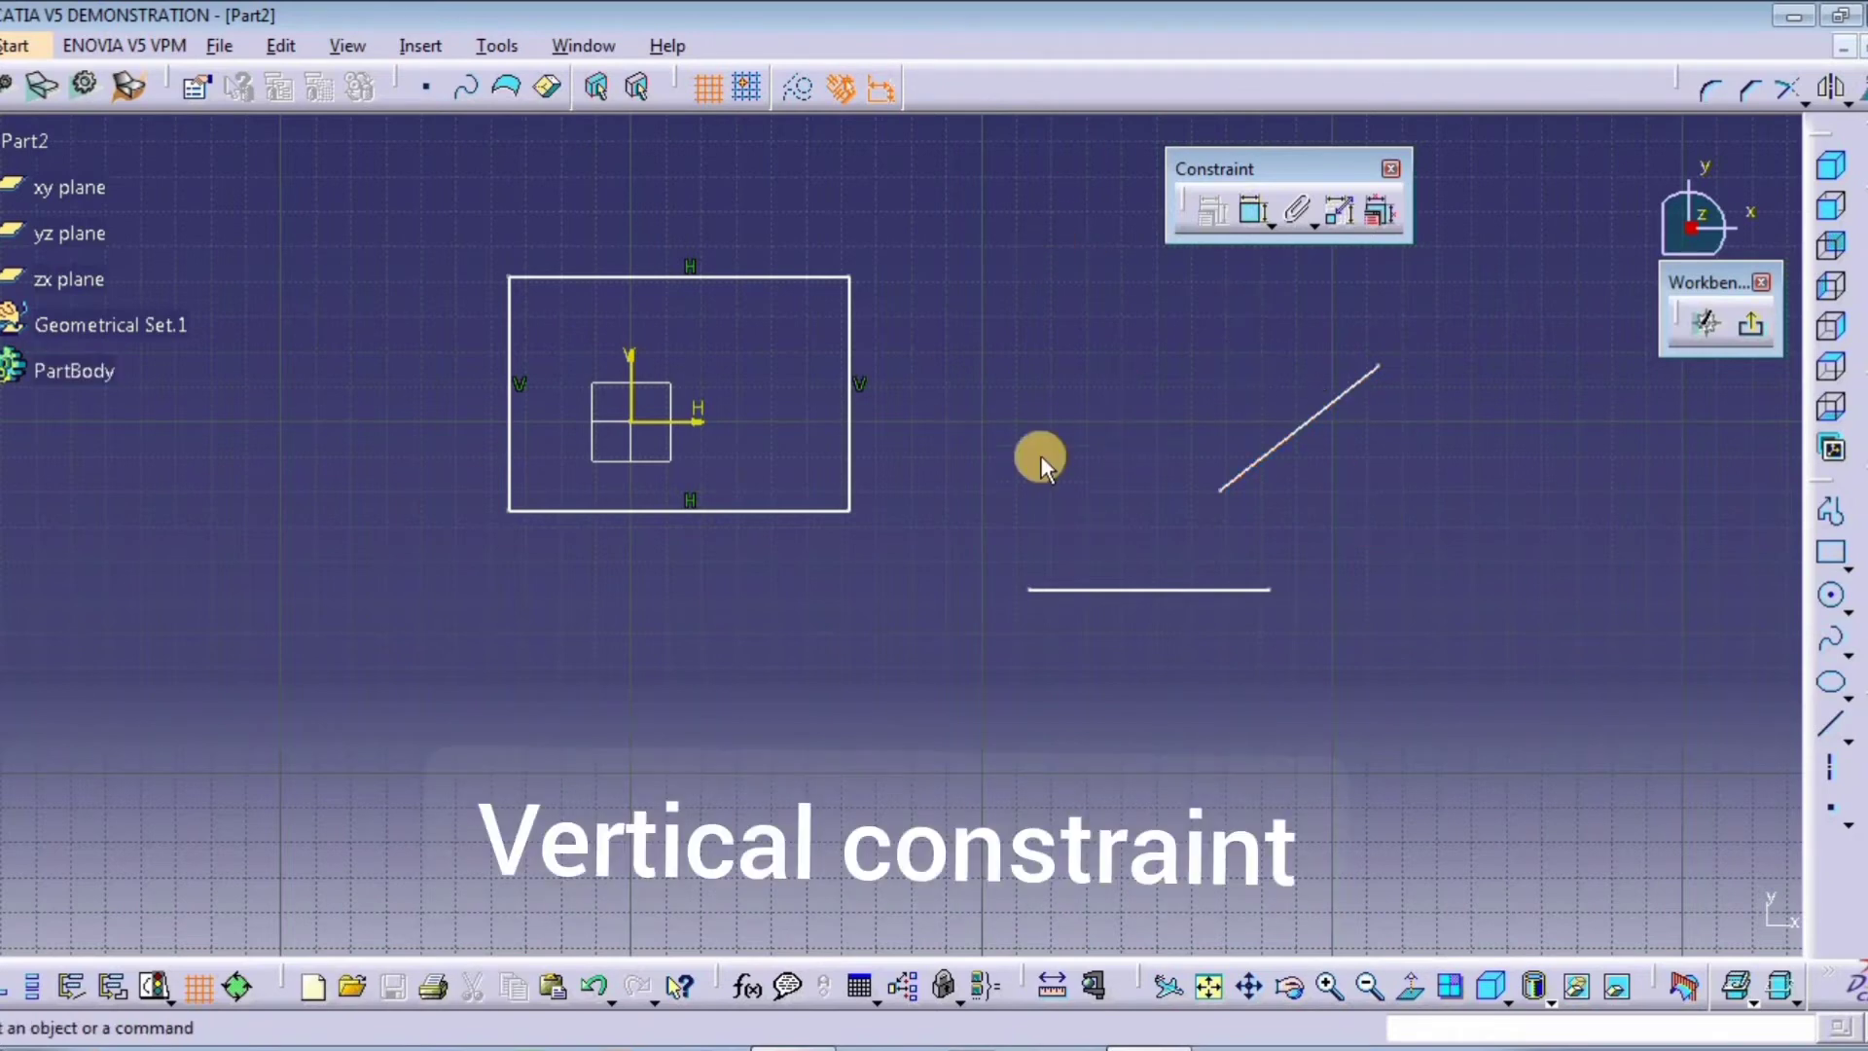
# Step: Apply the Vertical constraint to the slanted line through Constraint Definition
pyautogui.click(1347, 391)
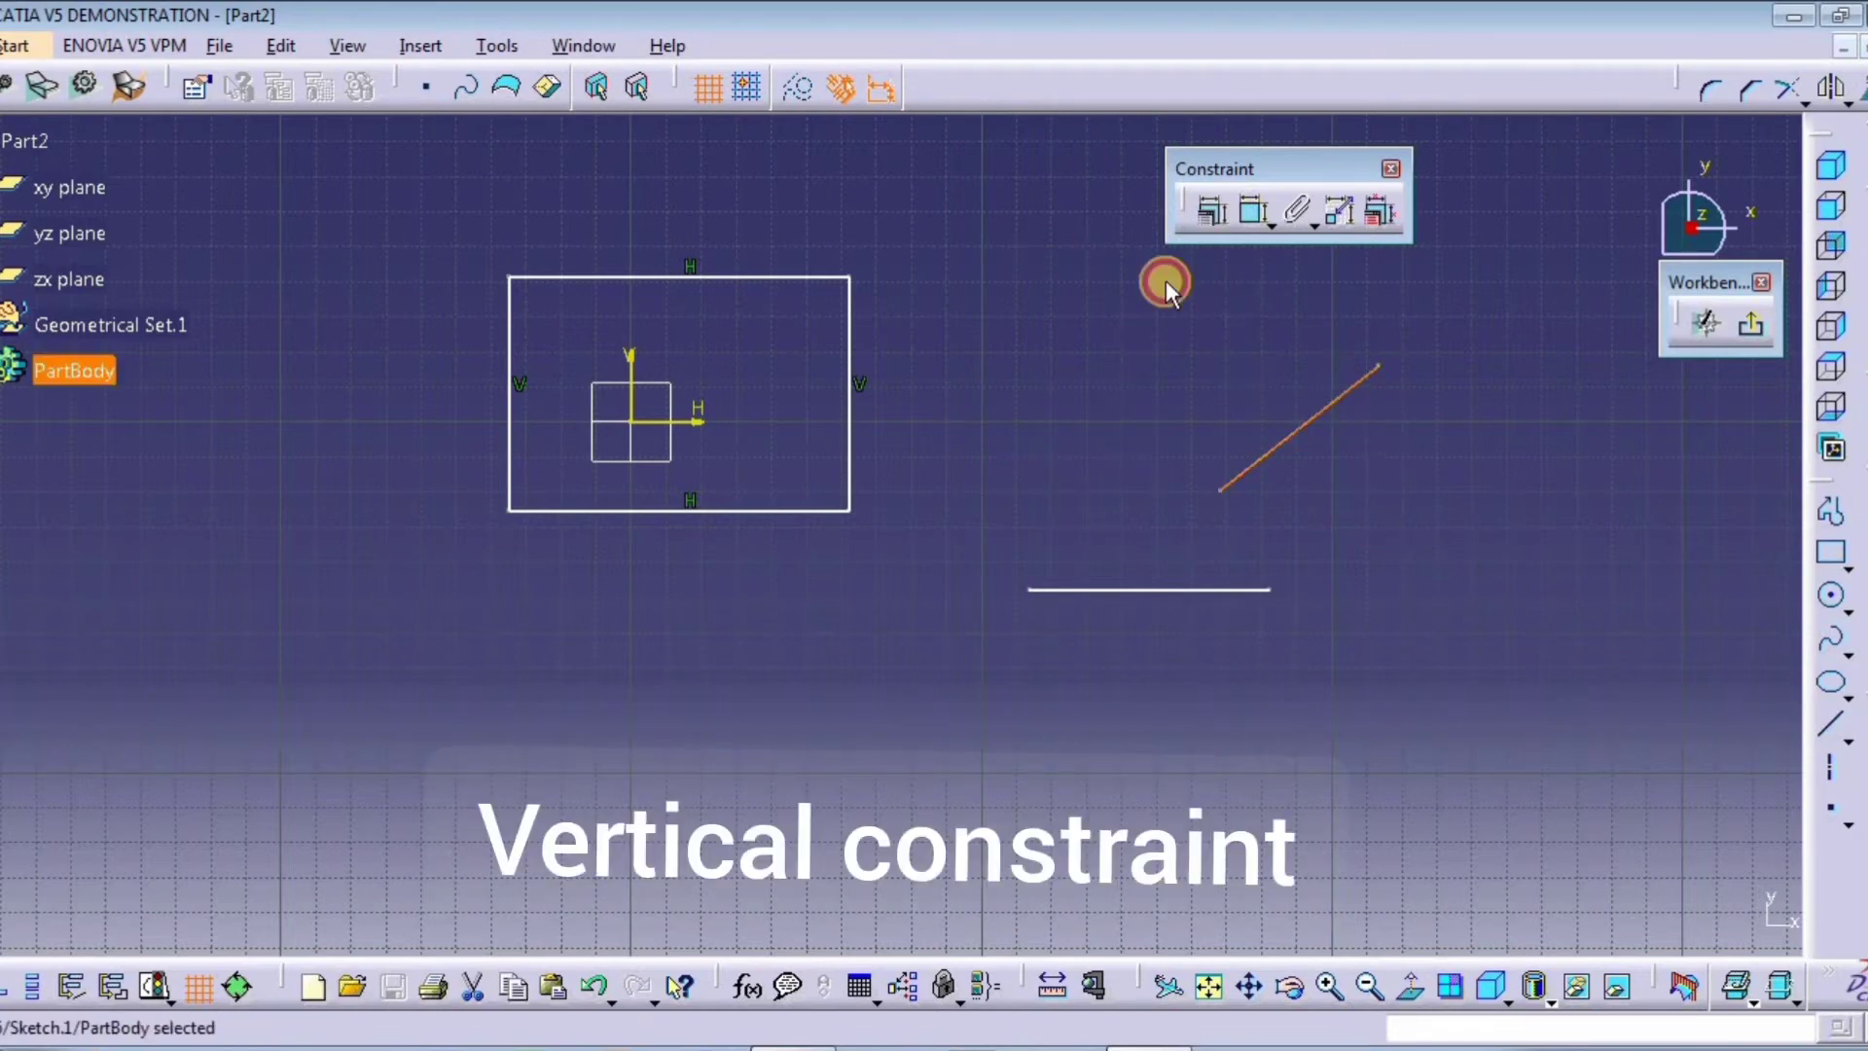
pyautogui.click(1208, 222)
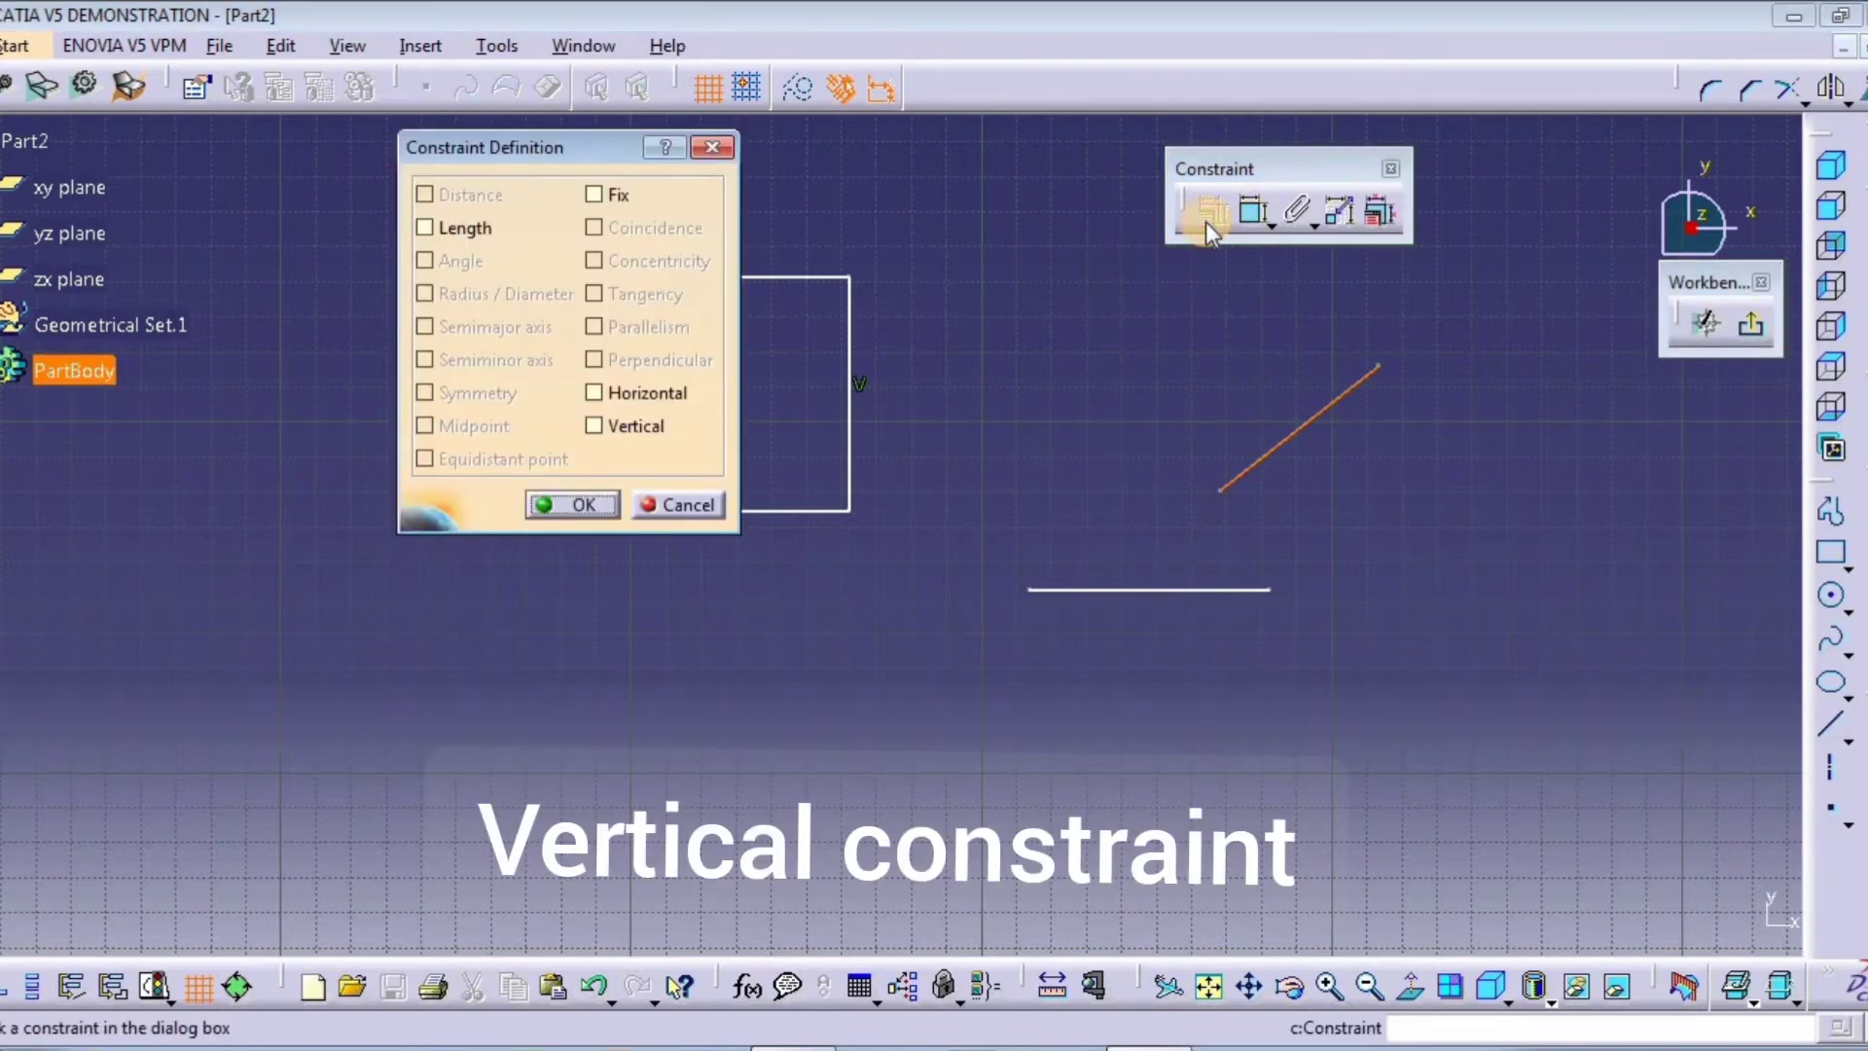
pyautogui.click(634, 428)
pyautogui.click(546, 502)
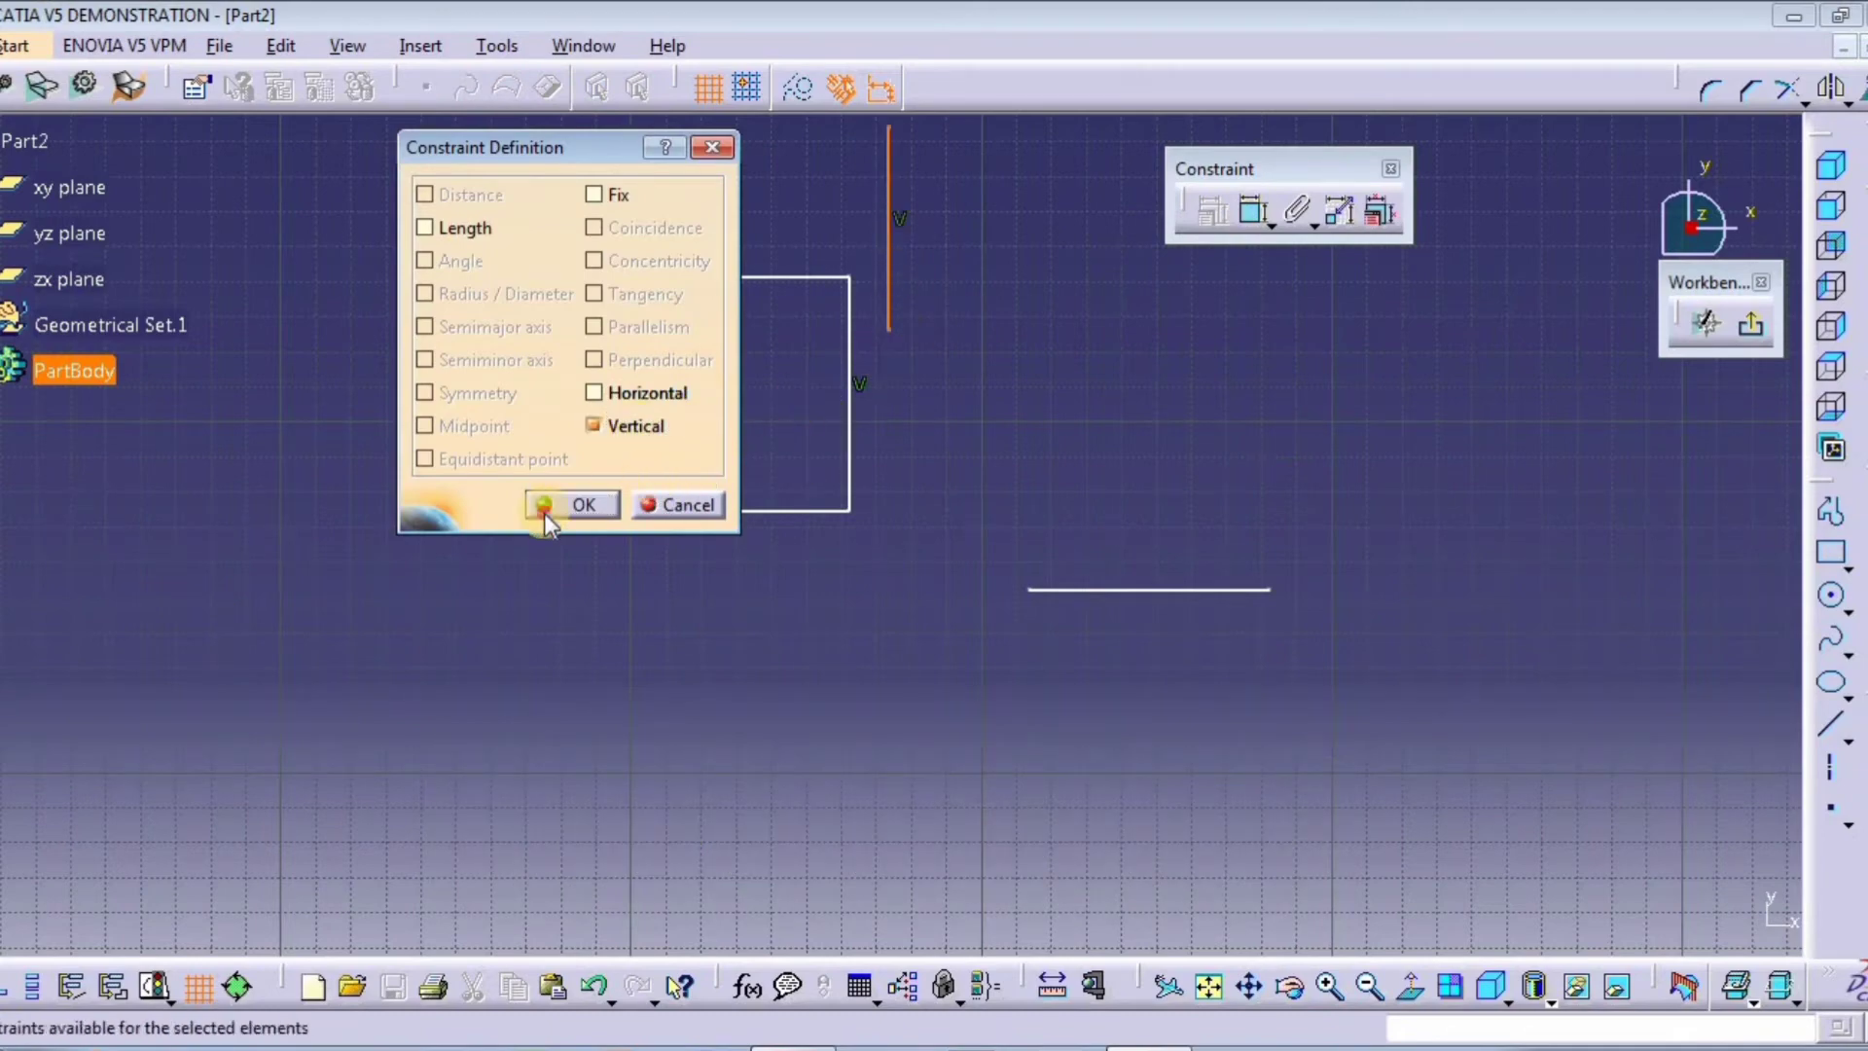
# Step: Draw two circles side by side to the right of the rectangle, the nearer with about 26 mm radius and the farther about 24 mm
pyautogui.moveTo(988, 471); pyautogui.dragTo(909, 551, button='middle')
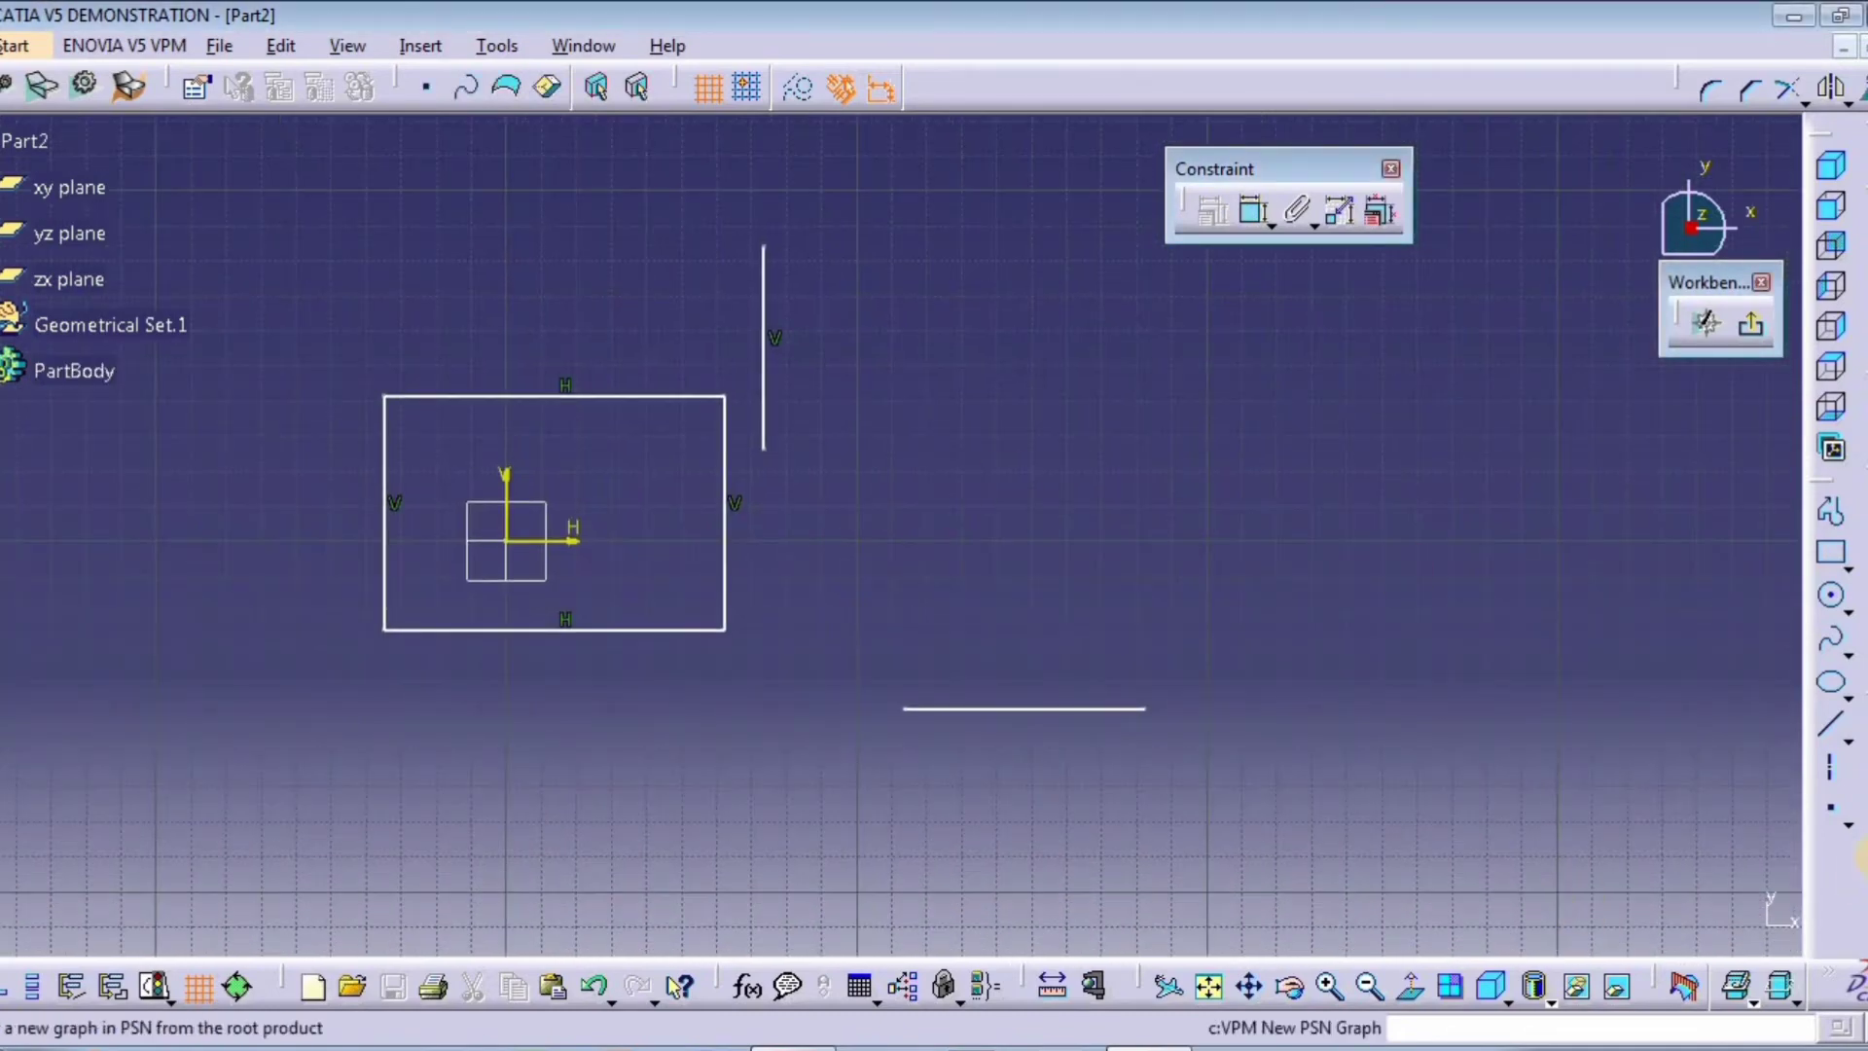
pyautogui.click(1833, 598)
pyautogui.click(1069, 487)
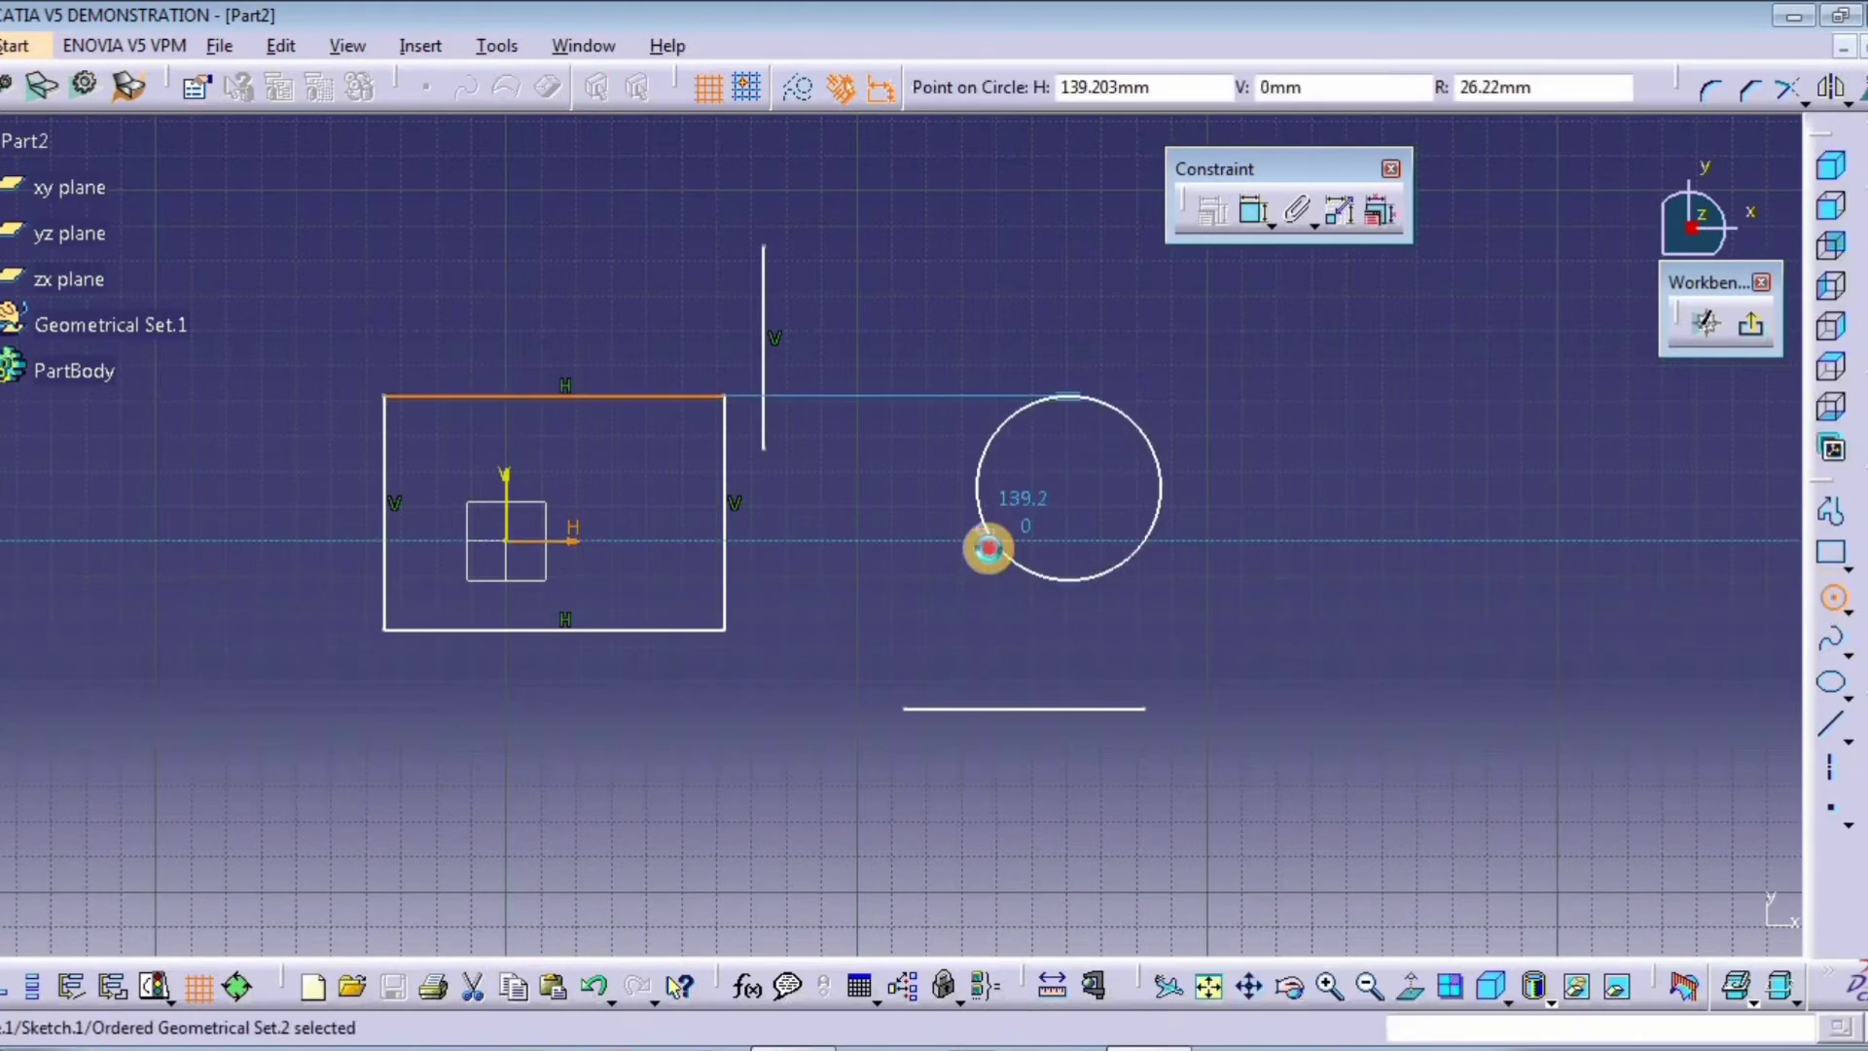
pyautogui.click(988, 546)
pyautogui.click(1833, 596)
pyautogui.click(1487, 513)
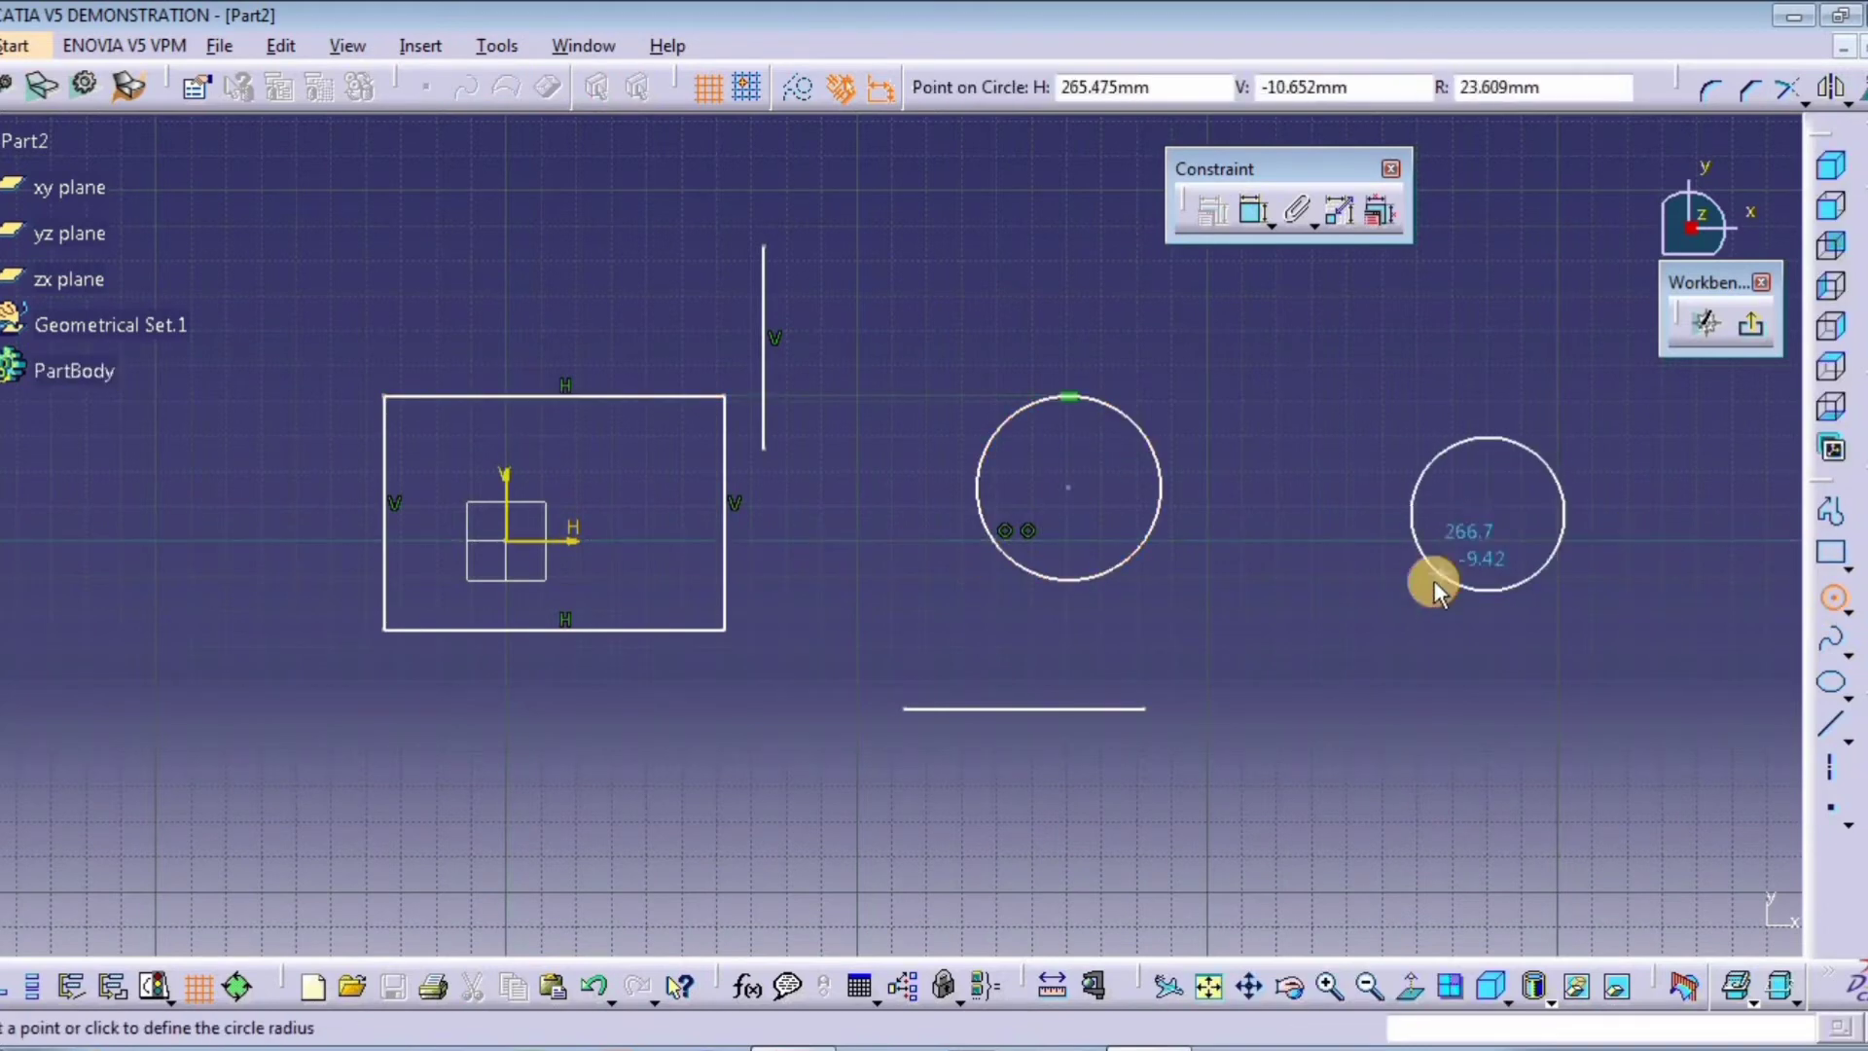
pyautogui.click(1430, 575)
pyautogui.click(1524, 732)
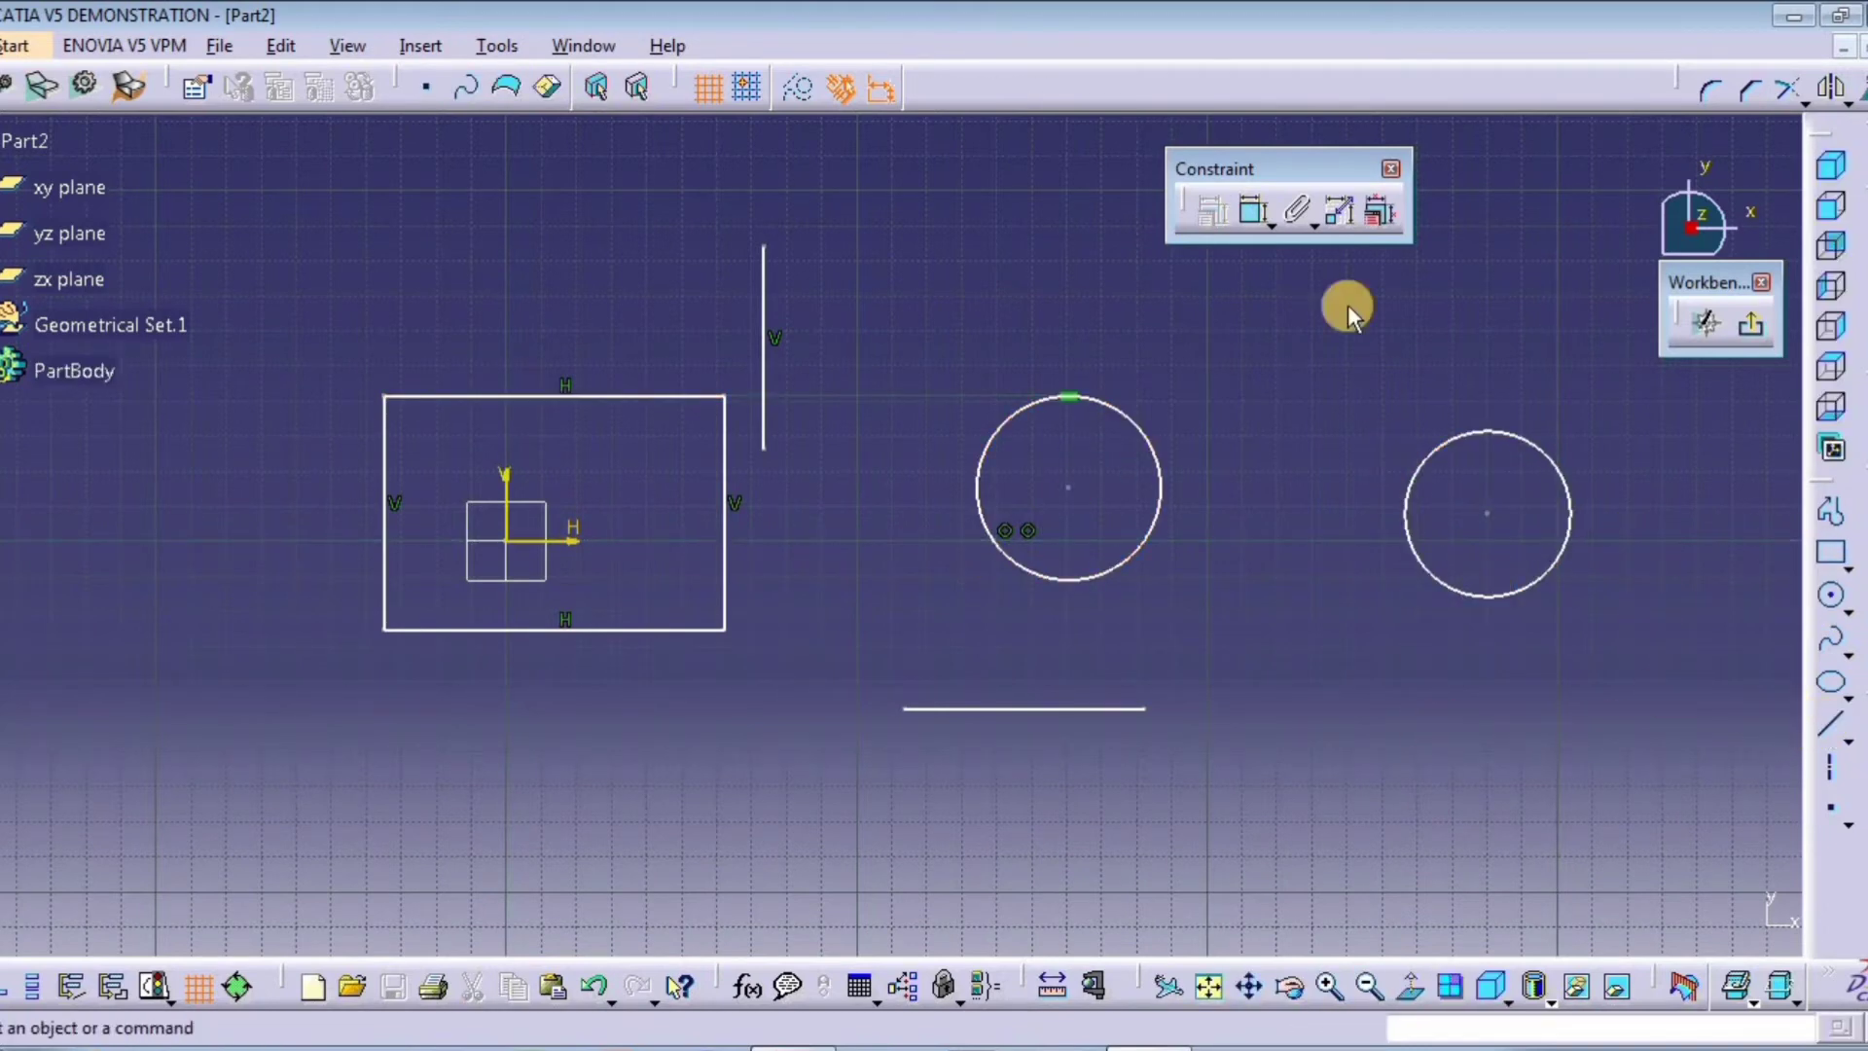
# Step: Draw a vertical line between the two circles, extending above and below them
pyautogui.click(1833, 726)
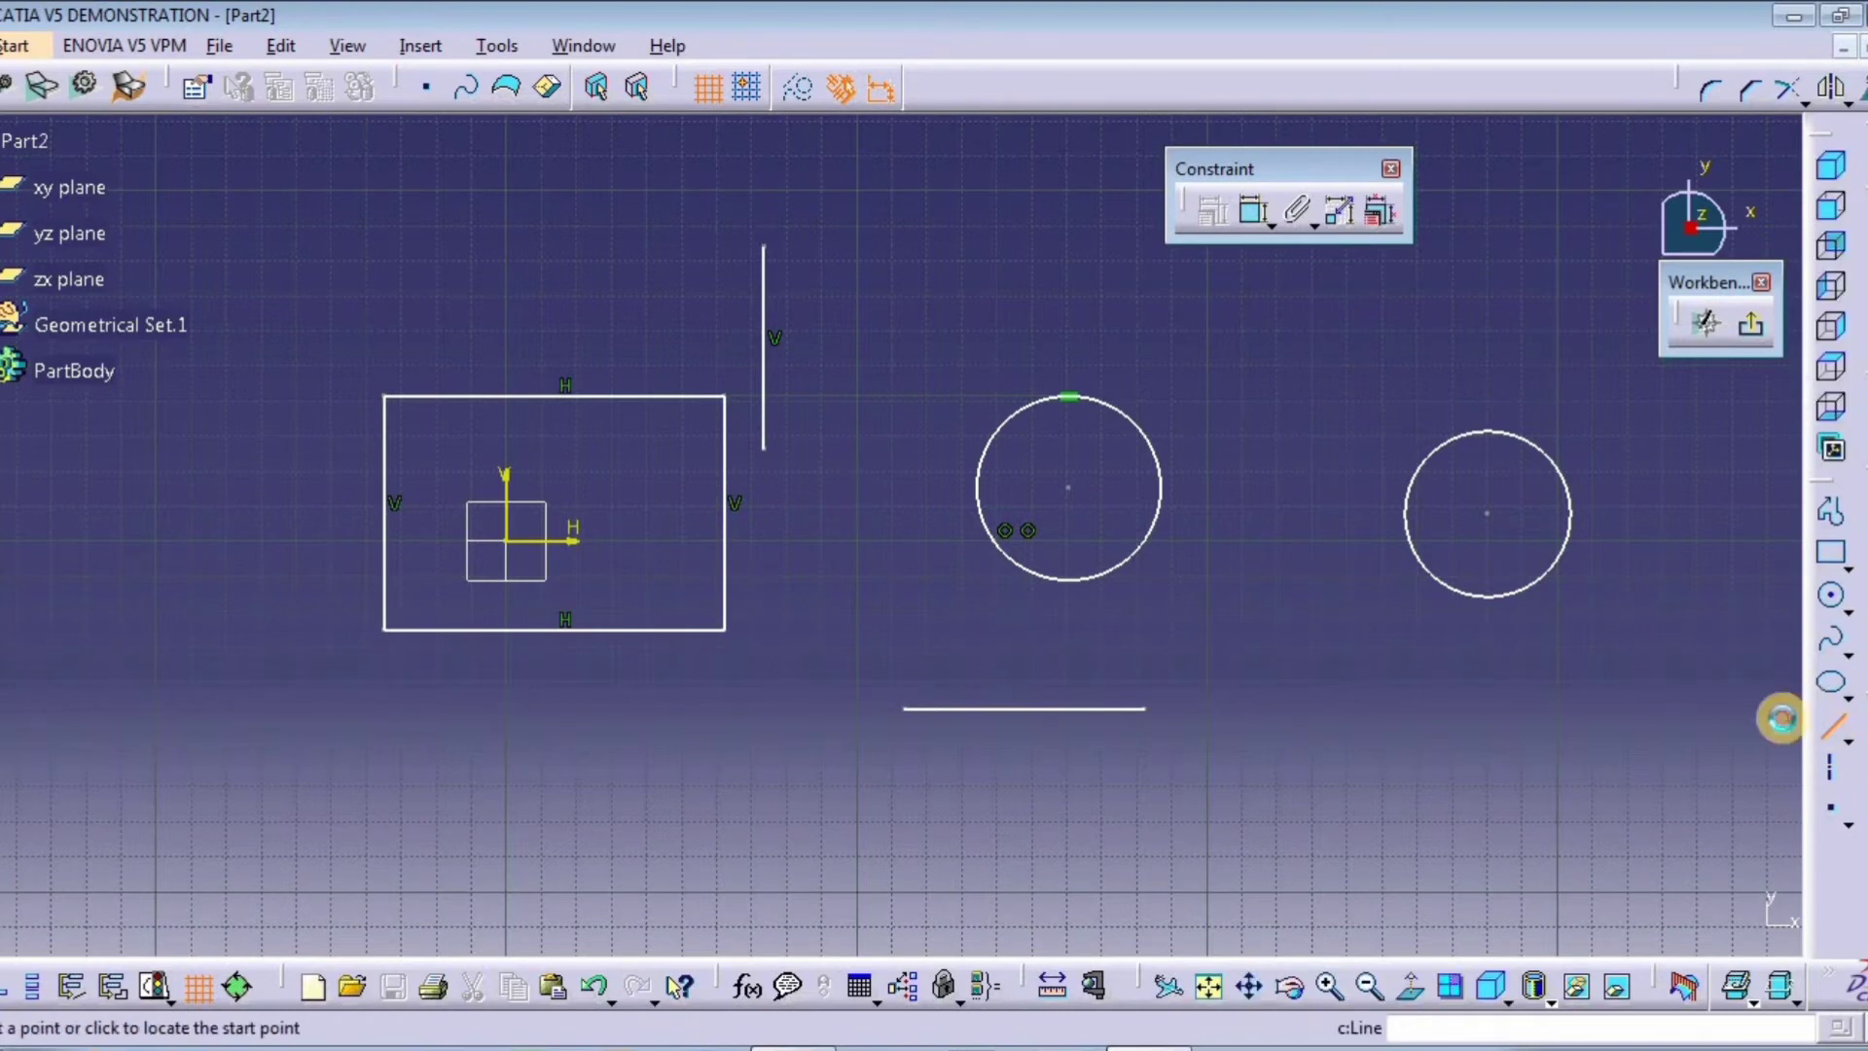
pyautogui.click(1324, 312)
pyautogui.click(1322, 604)
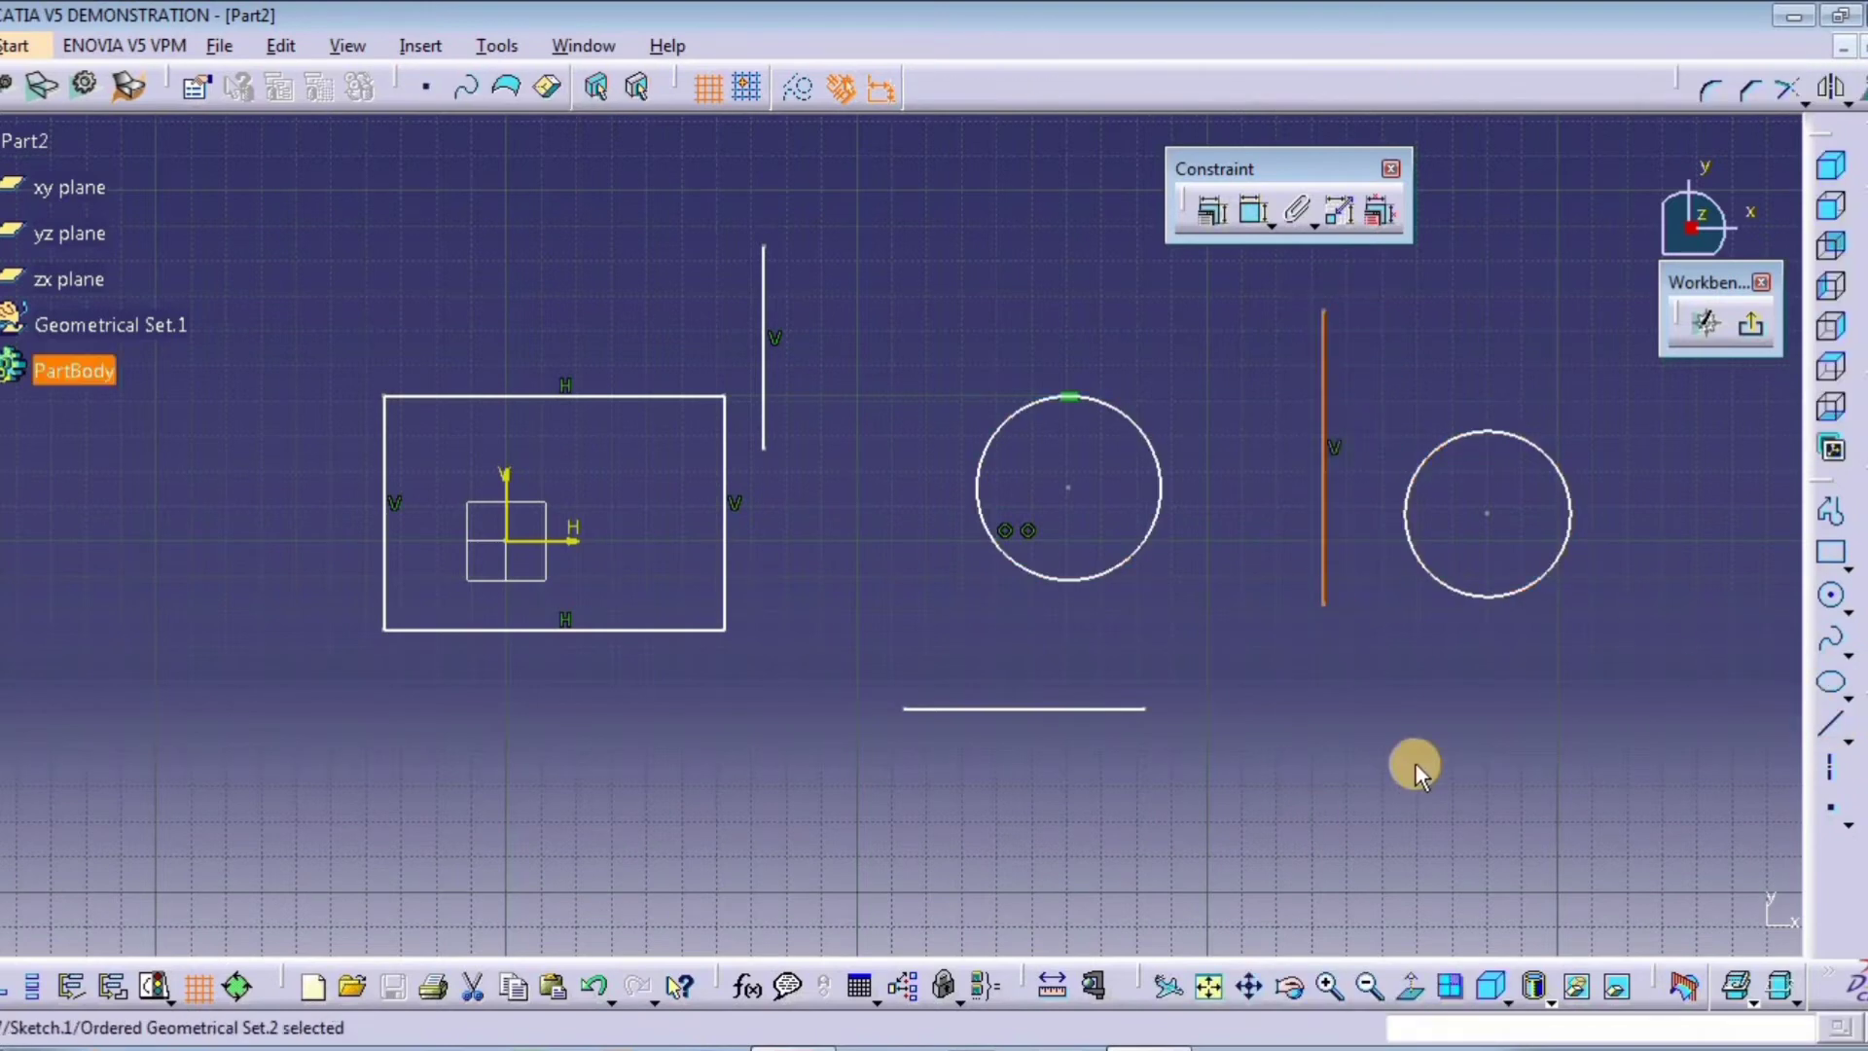
pyautogui.click(1417, 762)
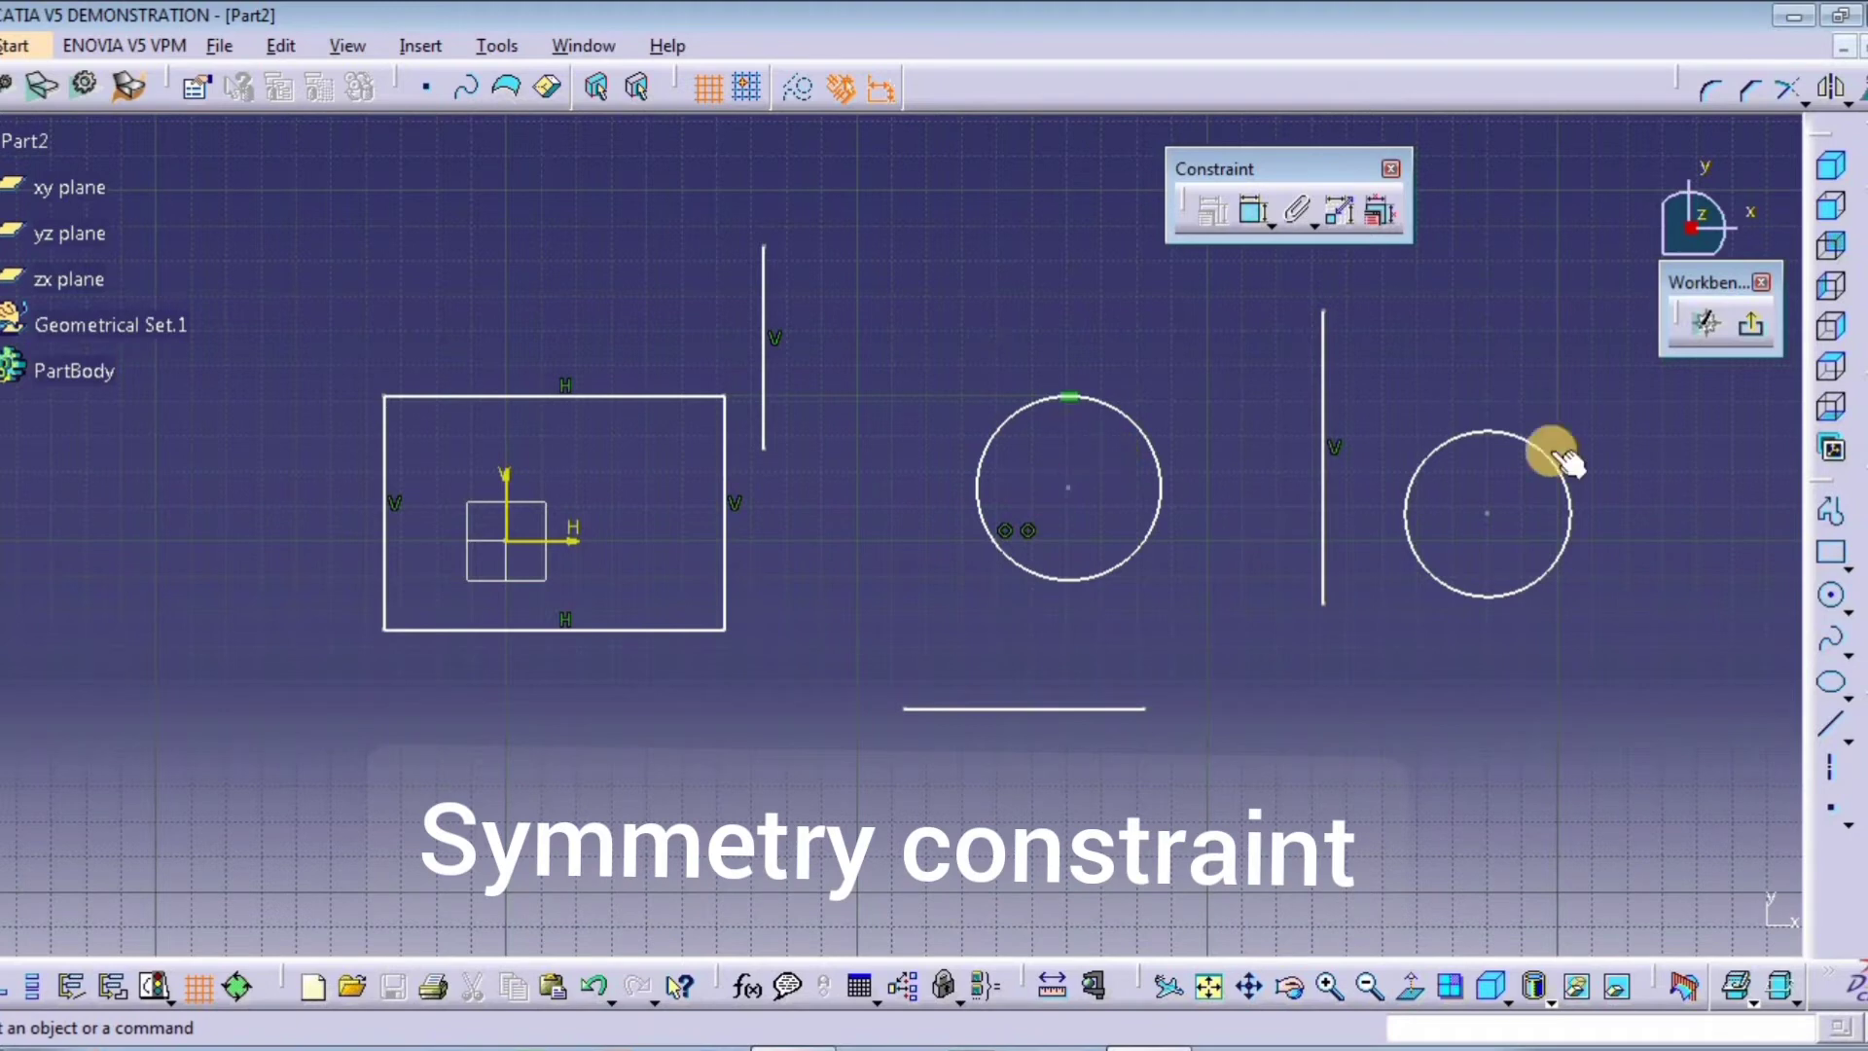
pyautogui.click(1155, 526)
pyautogui.click(1221, 214)
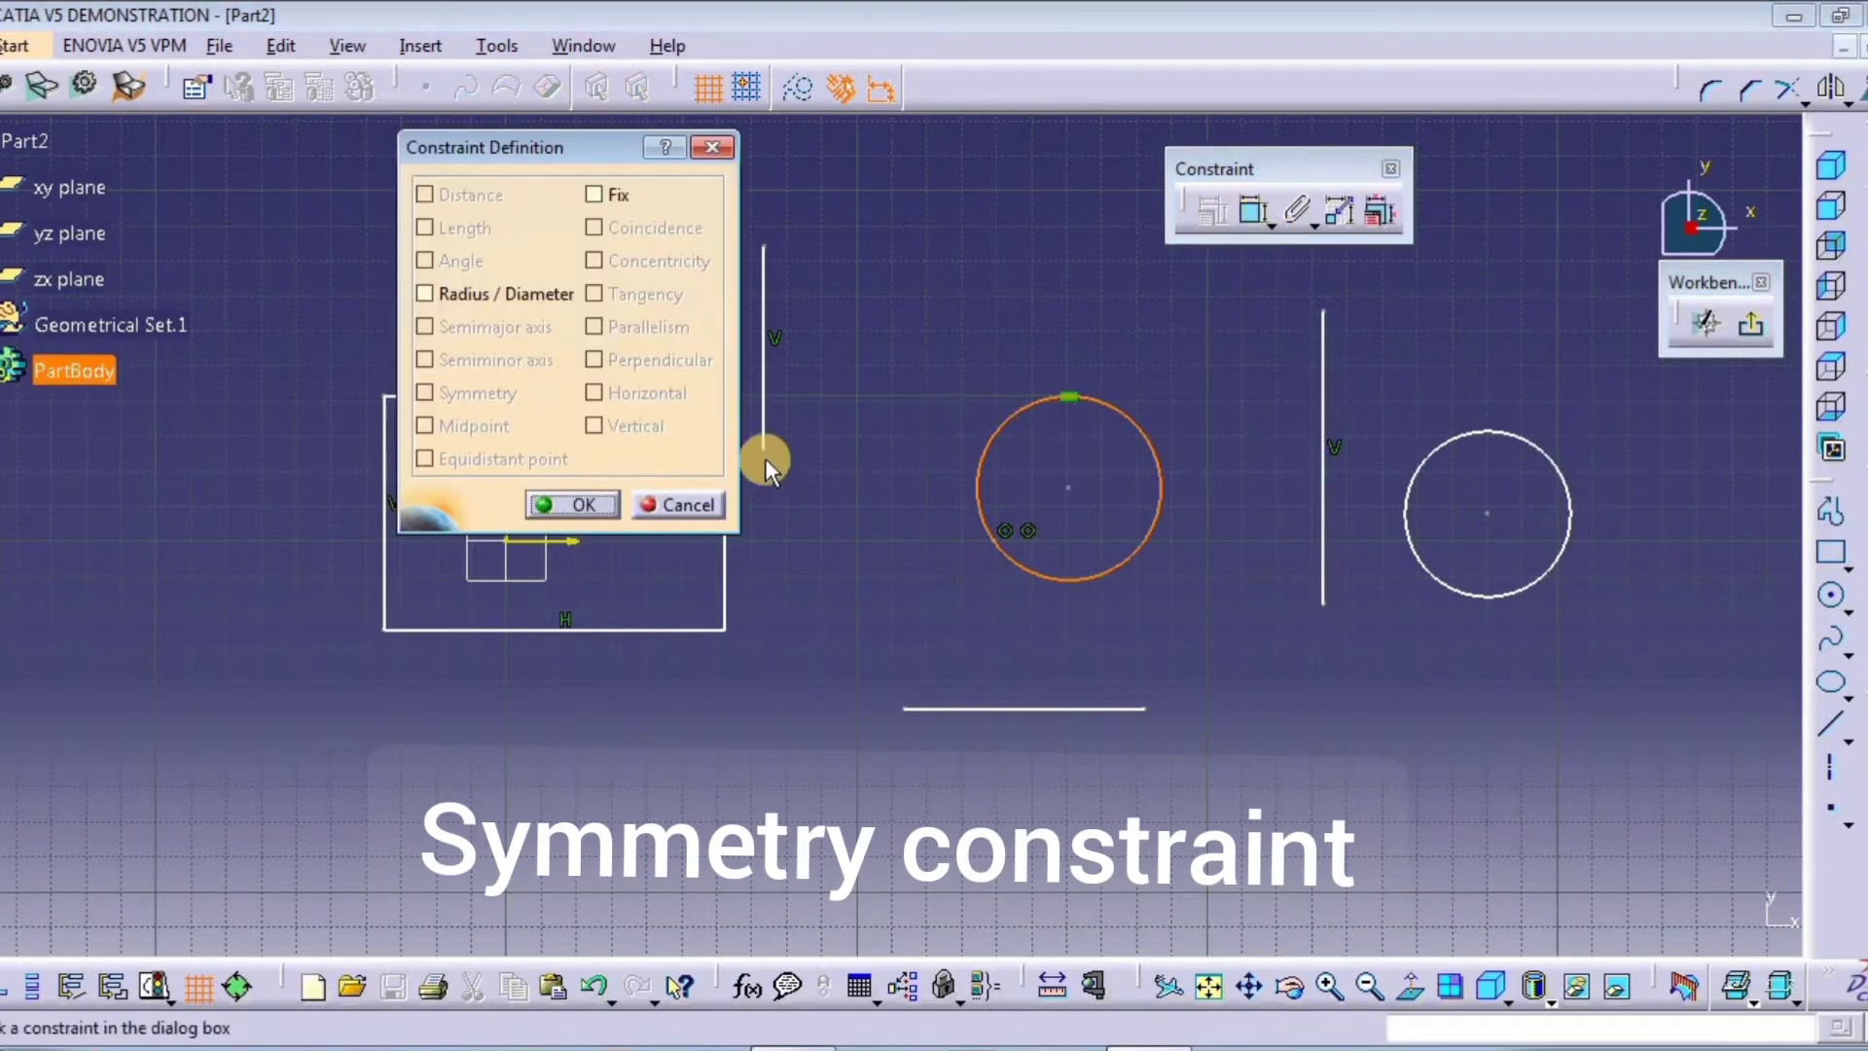
pyautogui.click(728, 151)
pyautogui.click(1253, 661)
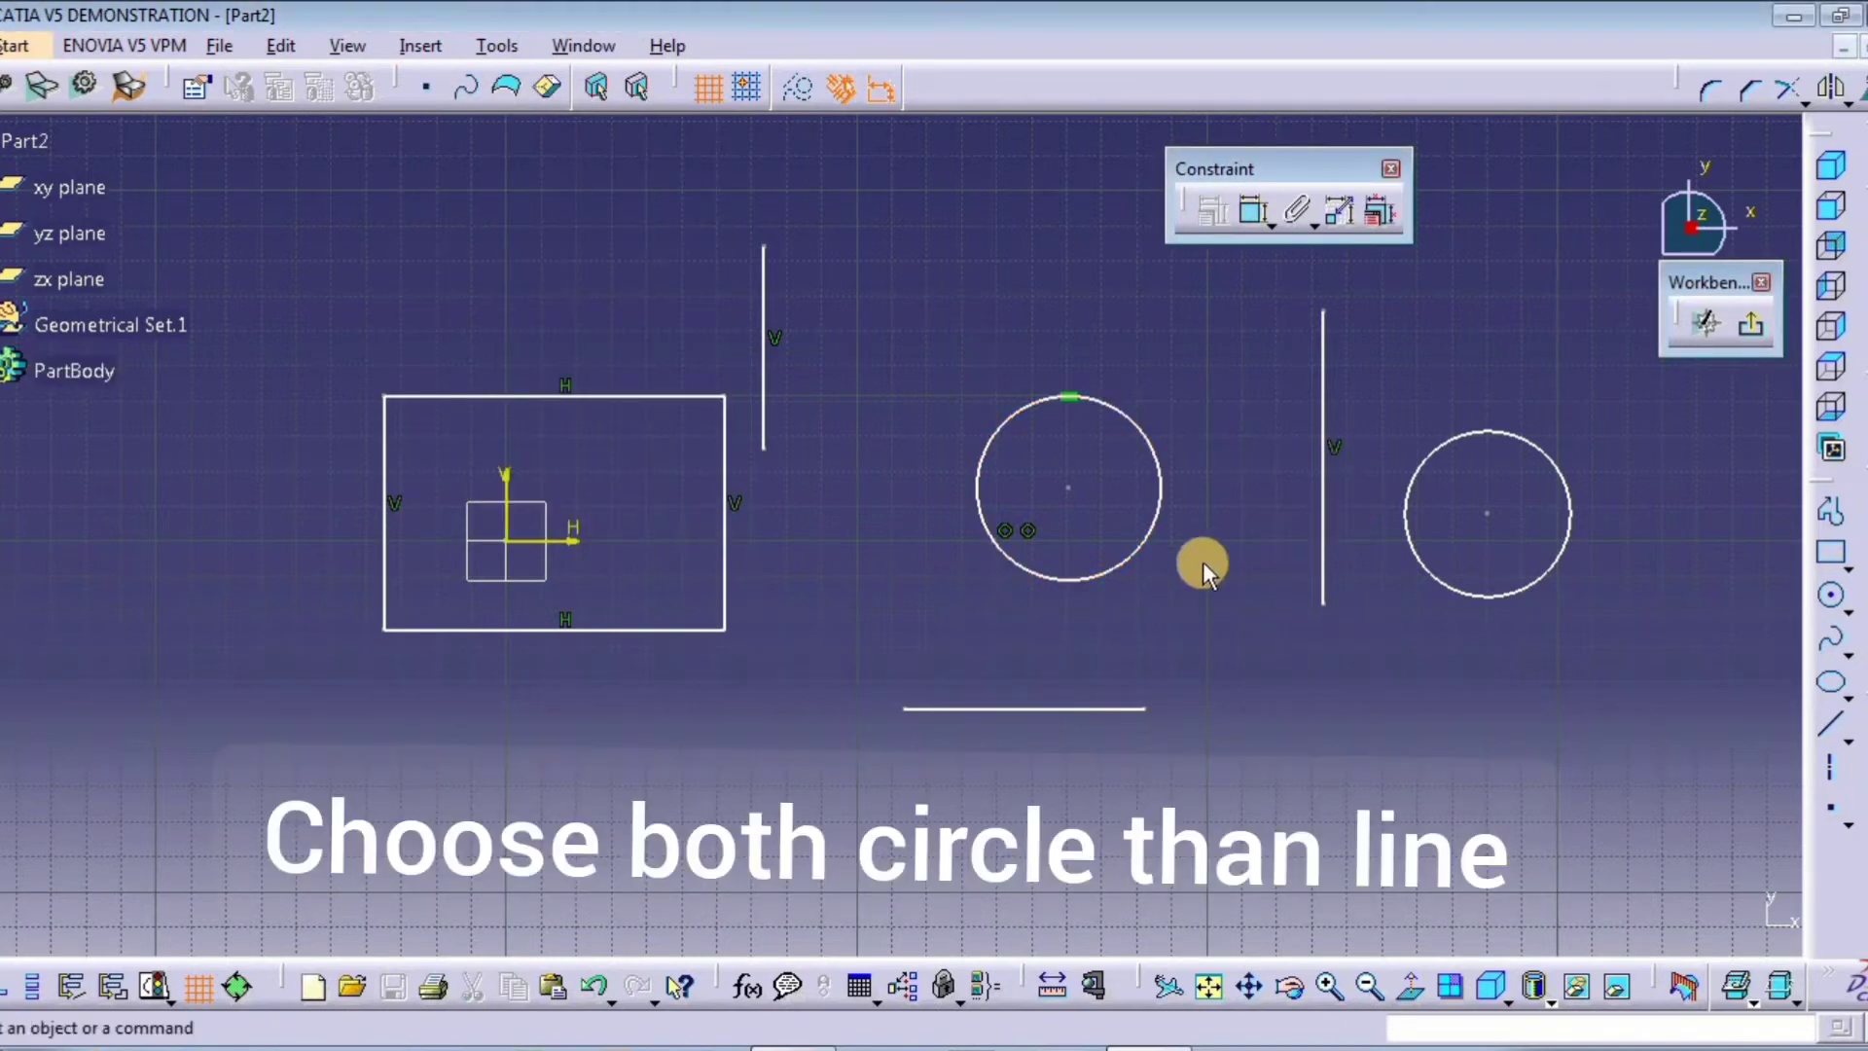
# Step: Try to define a symmetry constraint with the near circle, the line between the circles and the far circle selected in that order
pyautogui.click(1140, 542)
pyautogui.keyDown('ctrl'); pyautogui.click(1323, 557); pyautogui.keyUp('ctrl')
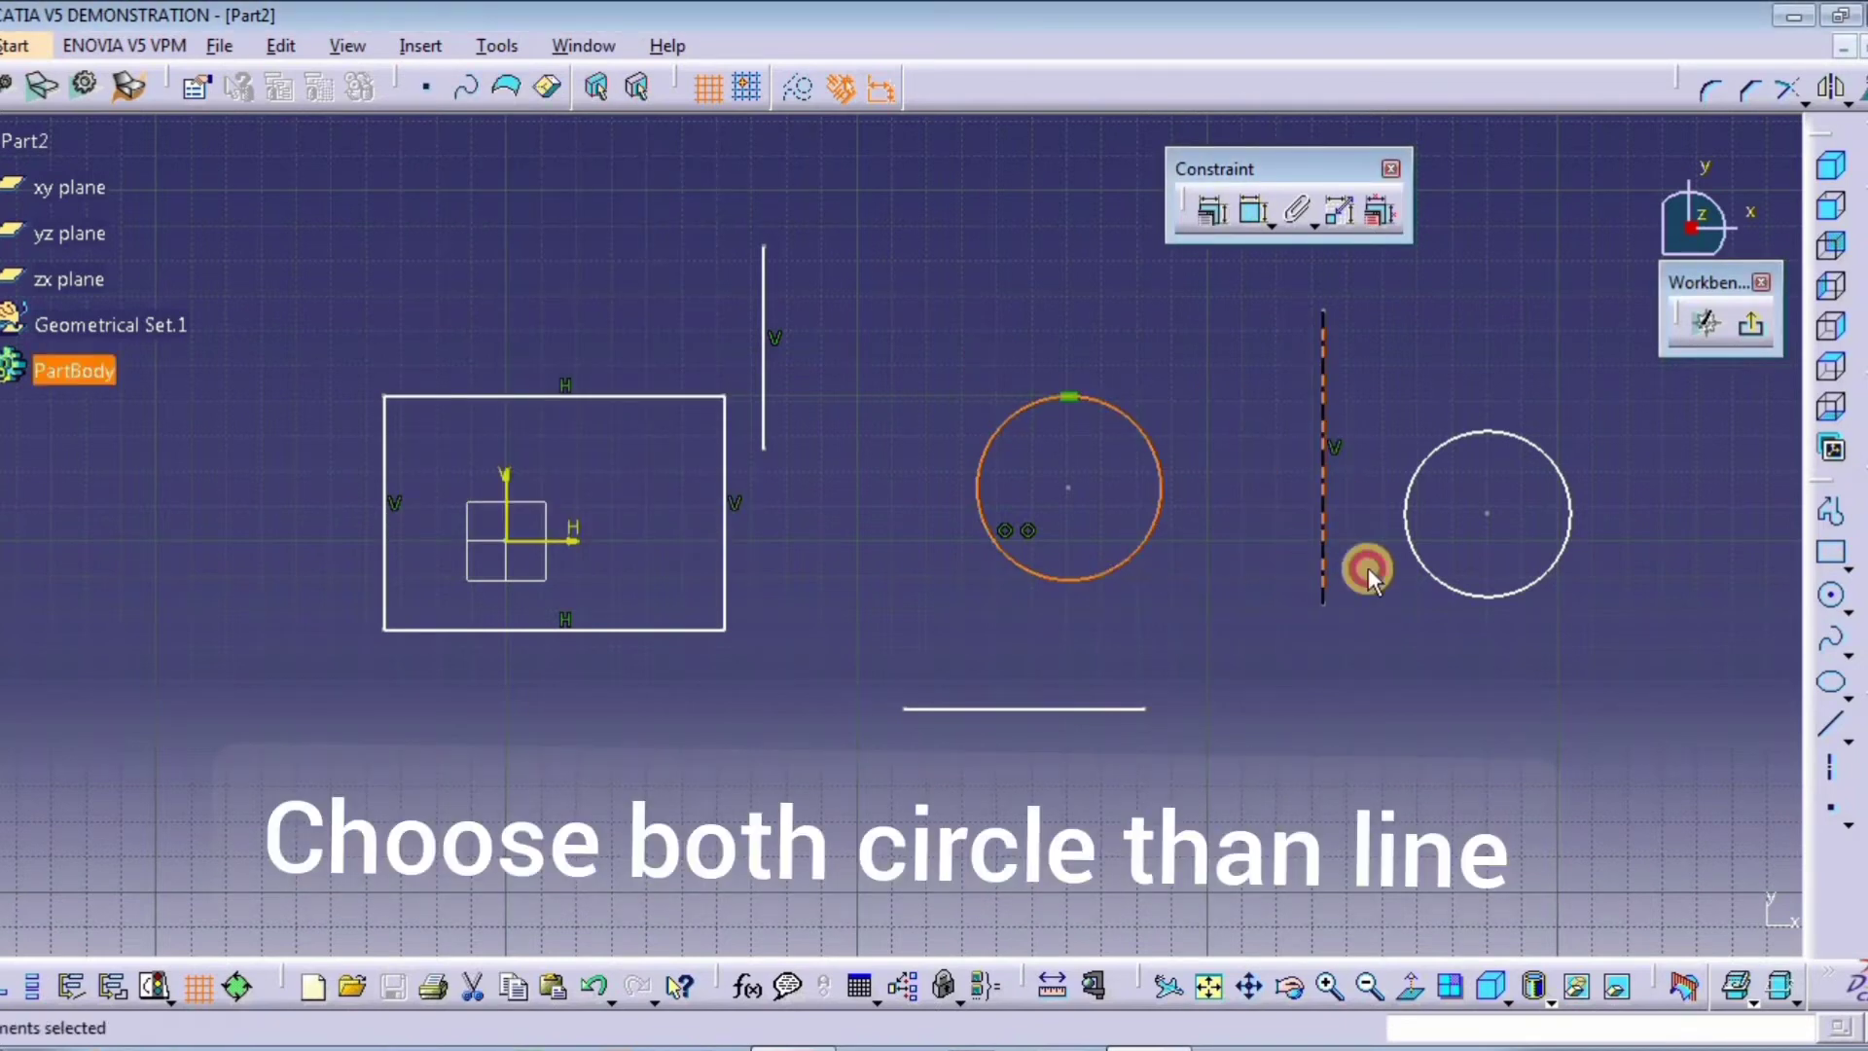
pyautogui.keyDown('ctrl'); pyautogui.click(1443, 585); pyautogui.keyUp('ctrl')
pyautogui.click(1212, 210)
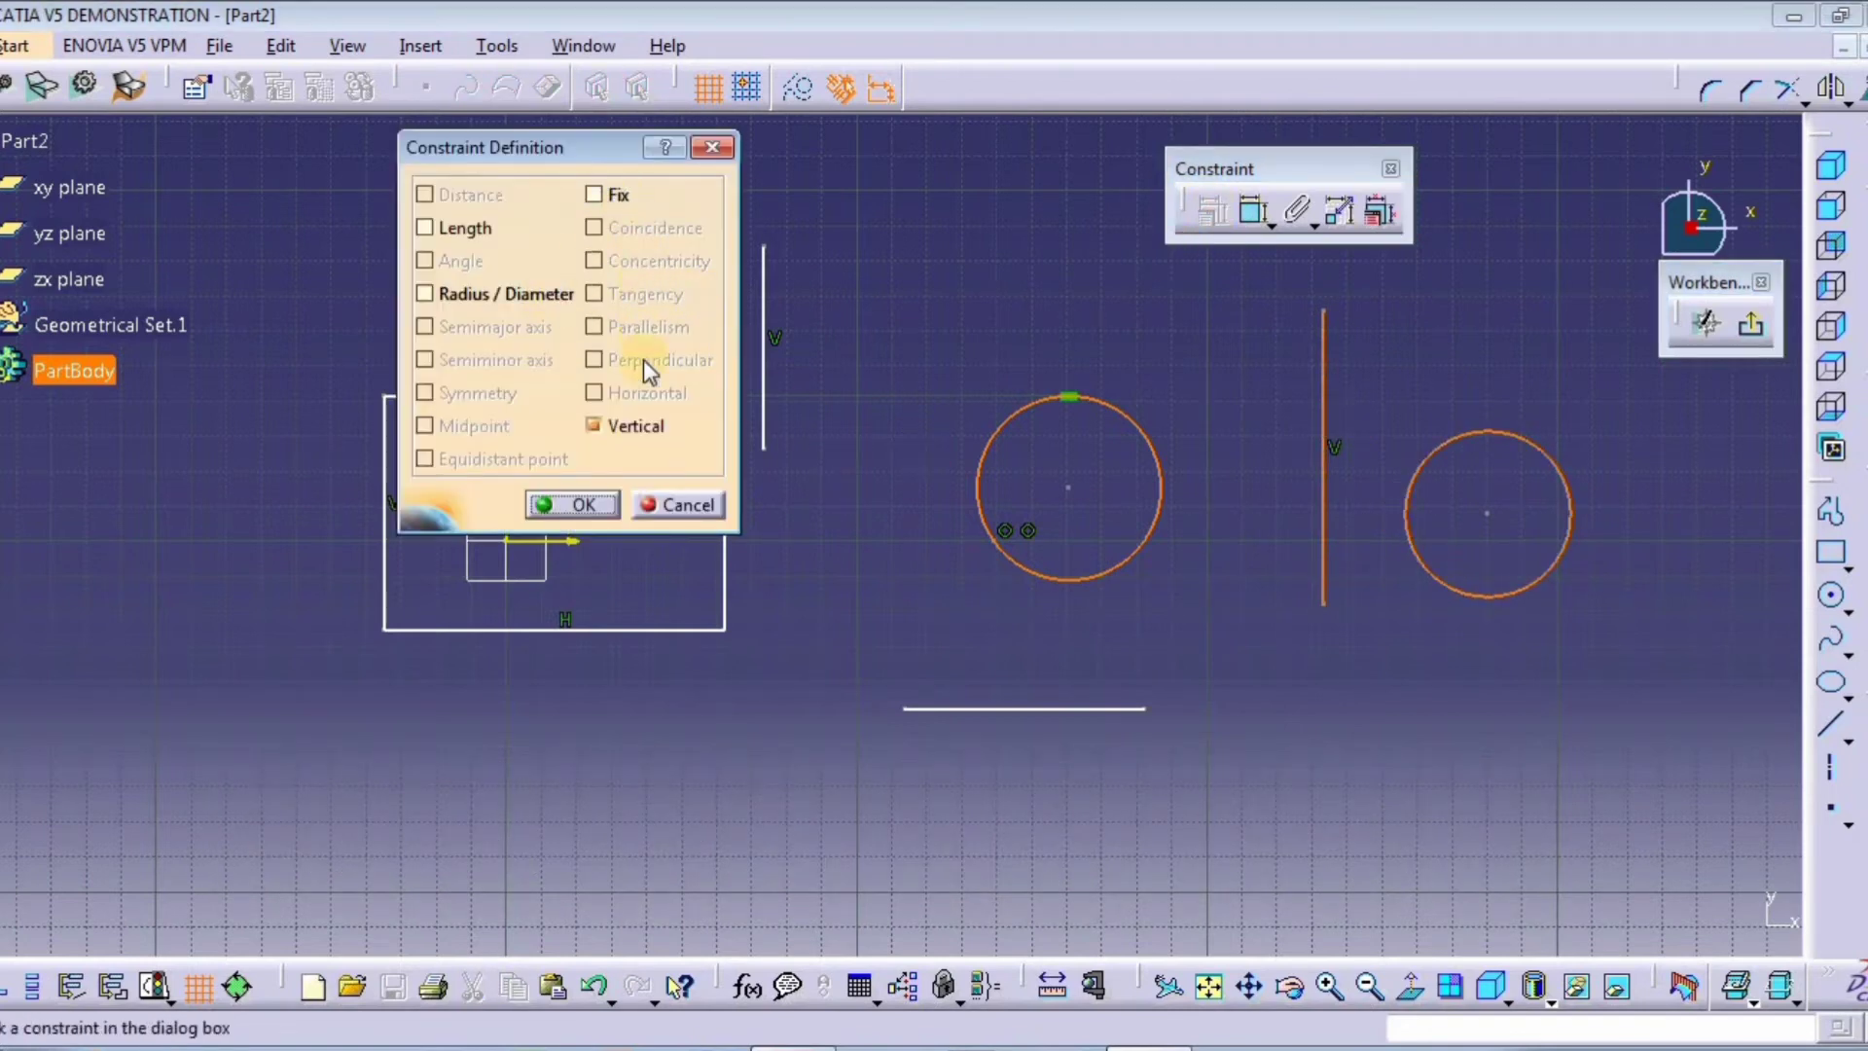
pyautogui.click(594, 506)
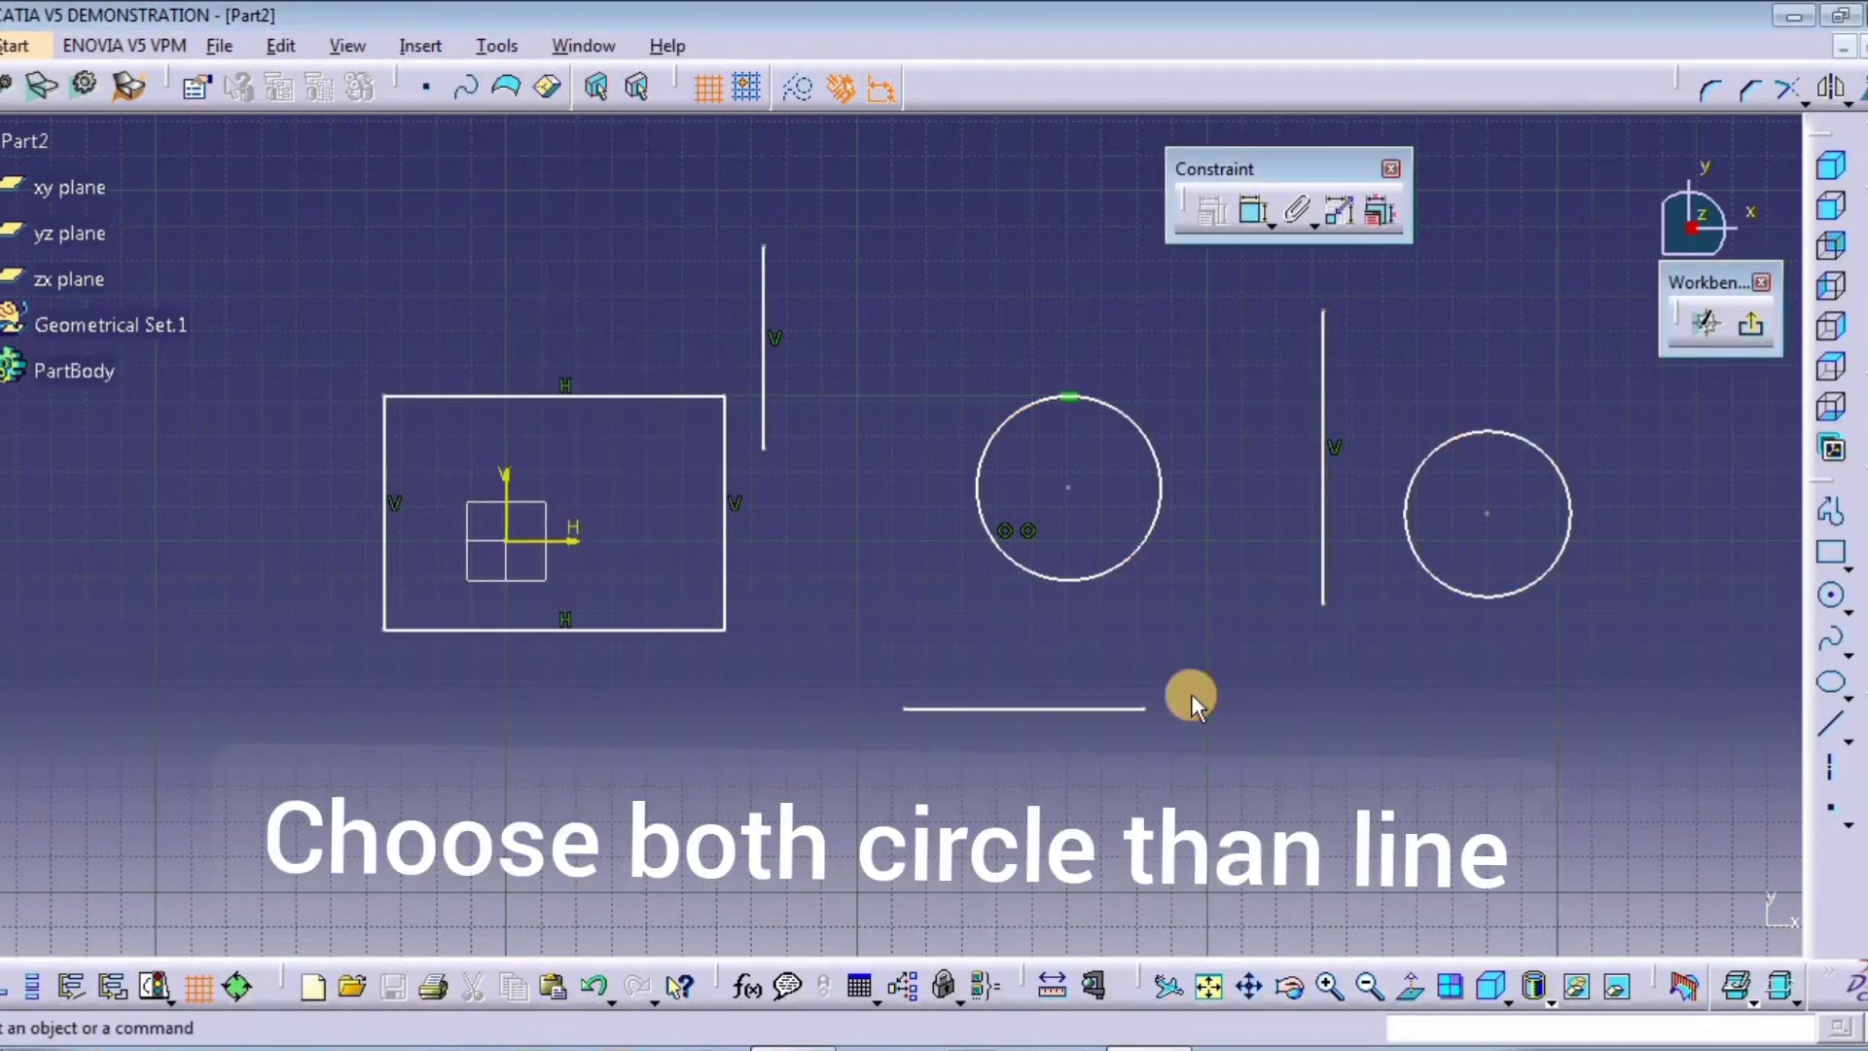
# Step: Apply the Symmetry constraint to the two circles about the vertical line between them, selecting both circles before the line
pyautogui.click(1073, 576)
pyautogui.keyDown('ctrl'); pyautogui.click(1509, 595); pyautogui.keyUp('ctrl')
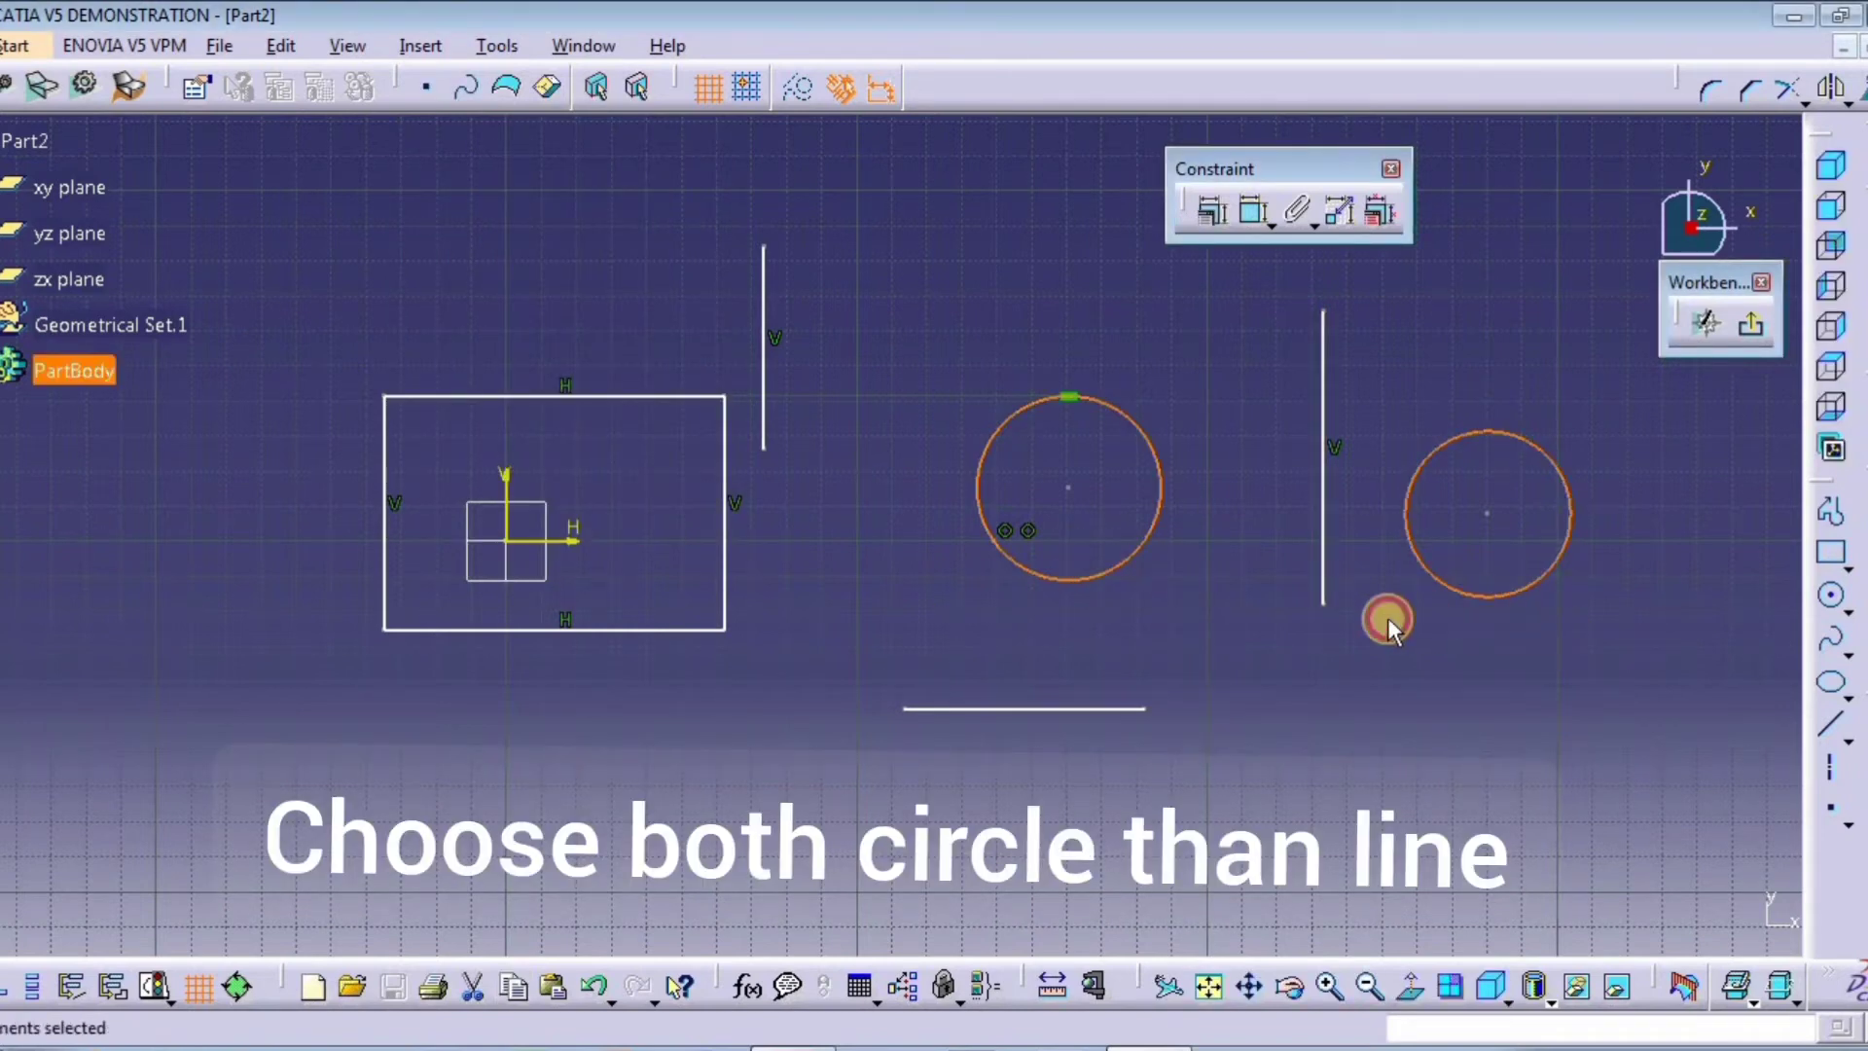
pyautogui.keyDown('ctrl'); pyautogui.click(1322, 598); pyautogui.keyUp('ctrl')
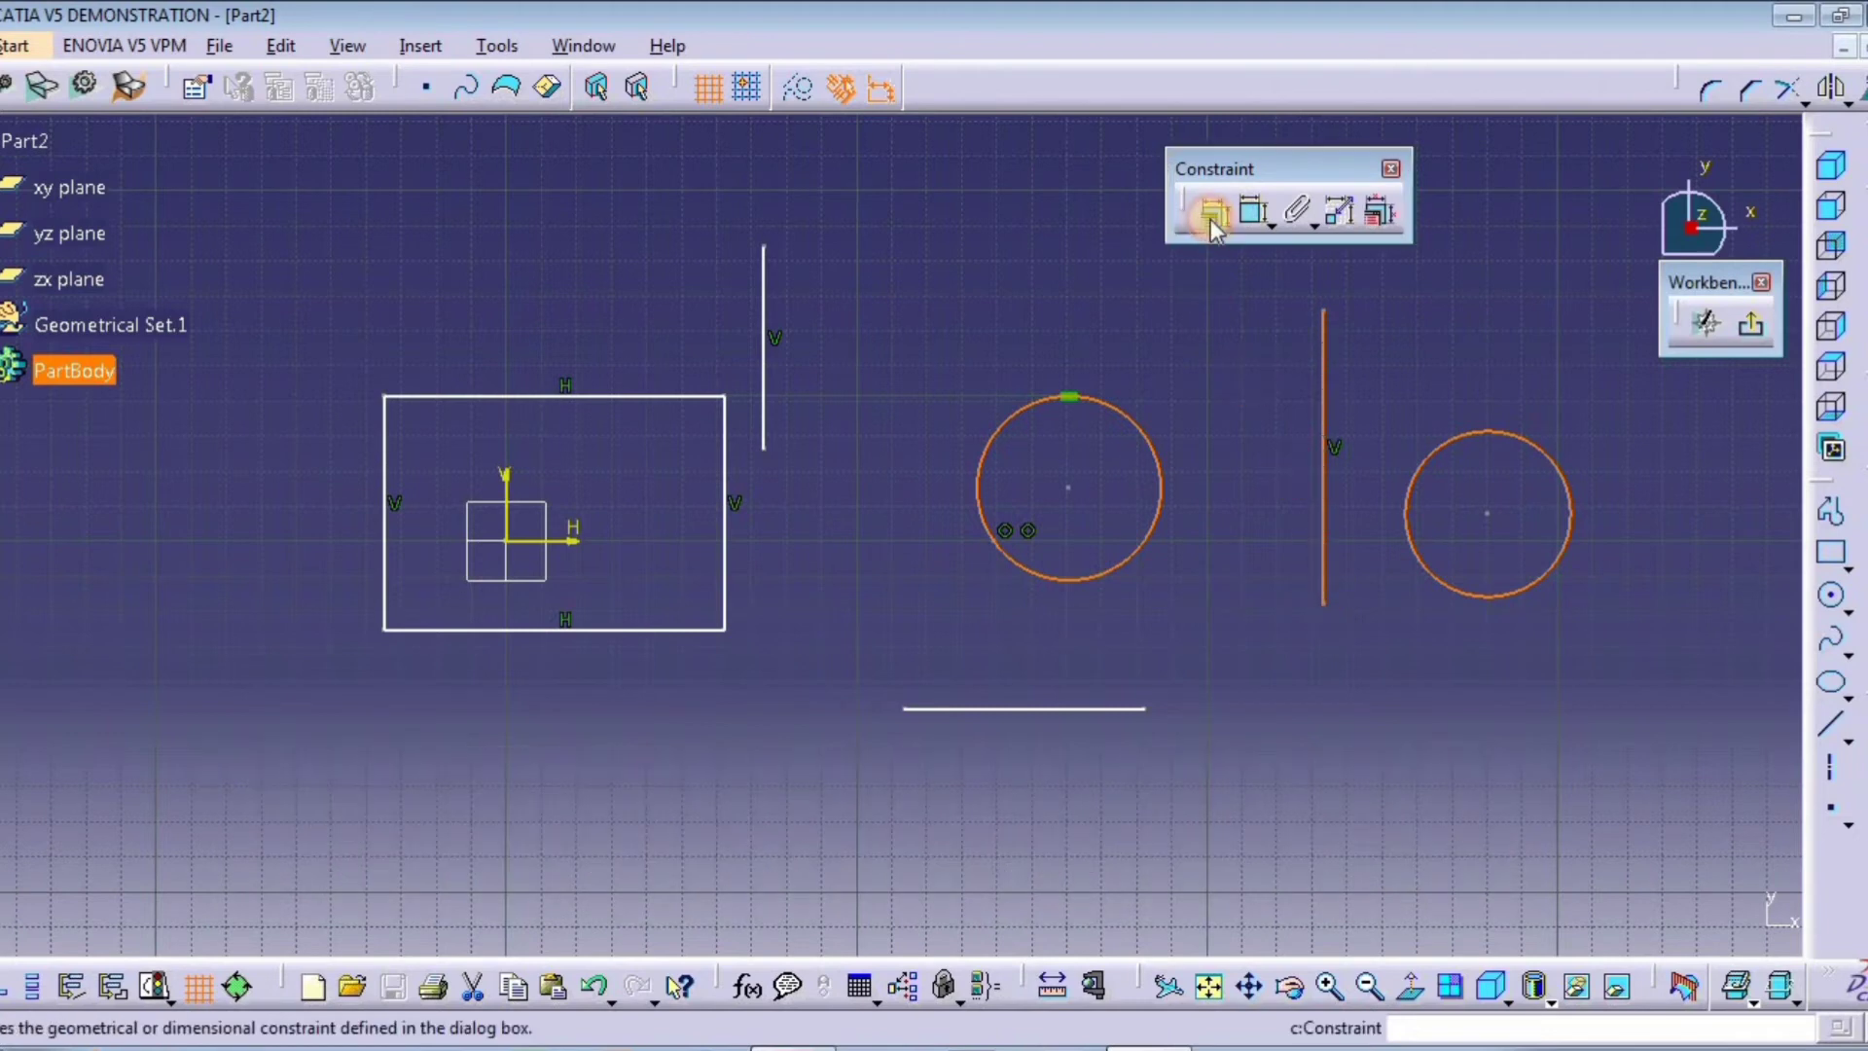
pyautogui.click(1210, 214)
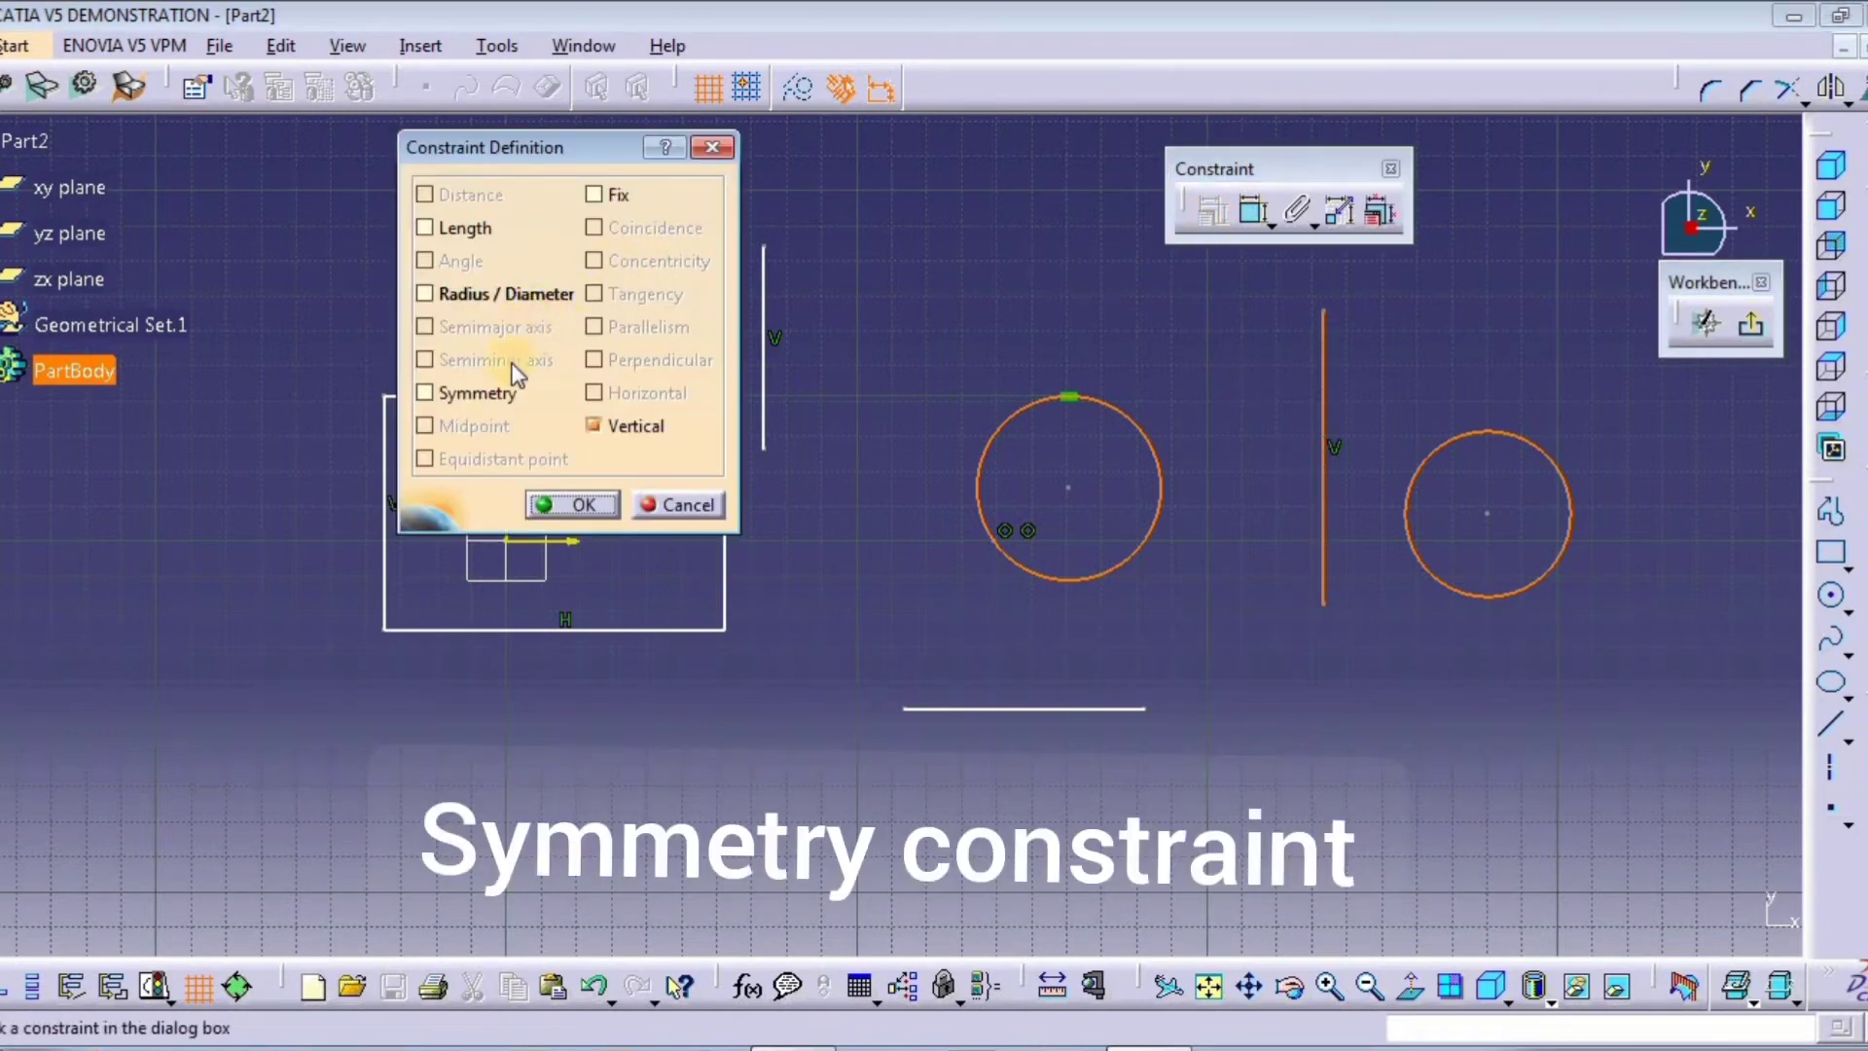
pyautogui.click(499, 394)
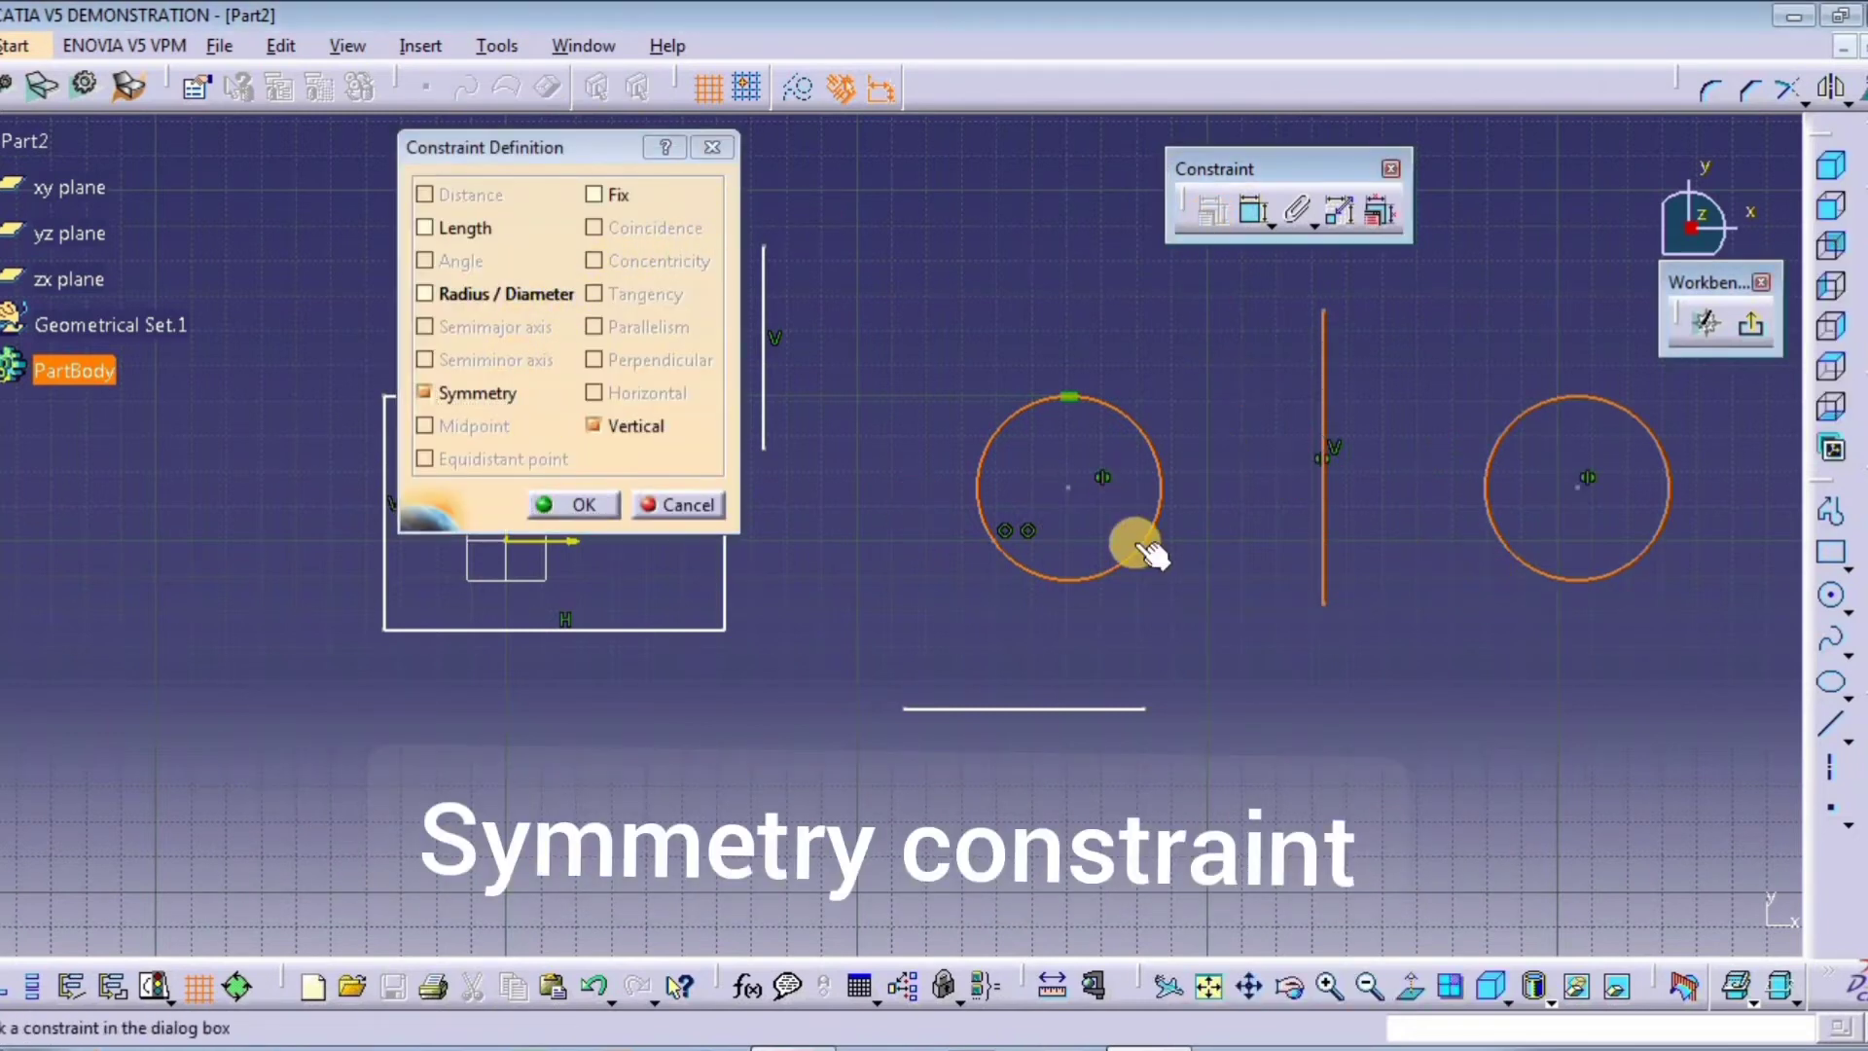
pyautogui.click(582, 504)
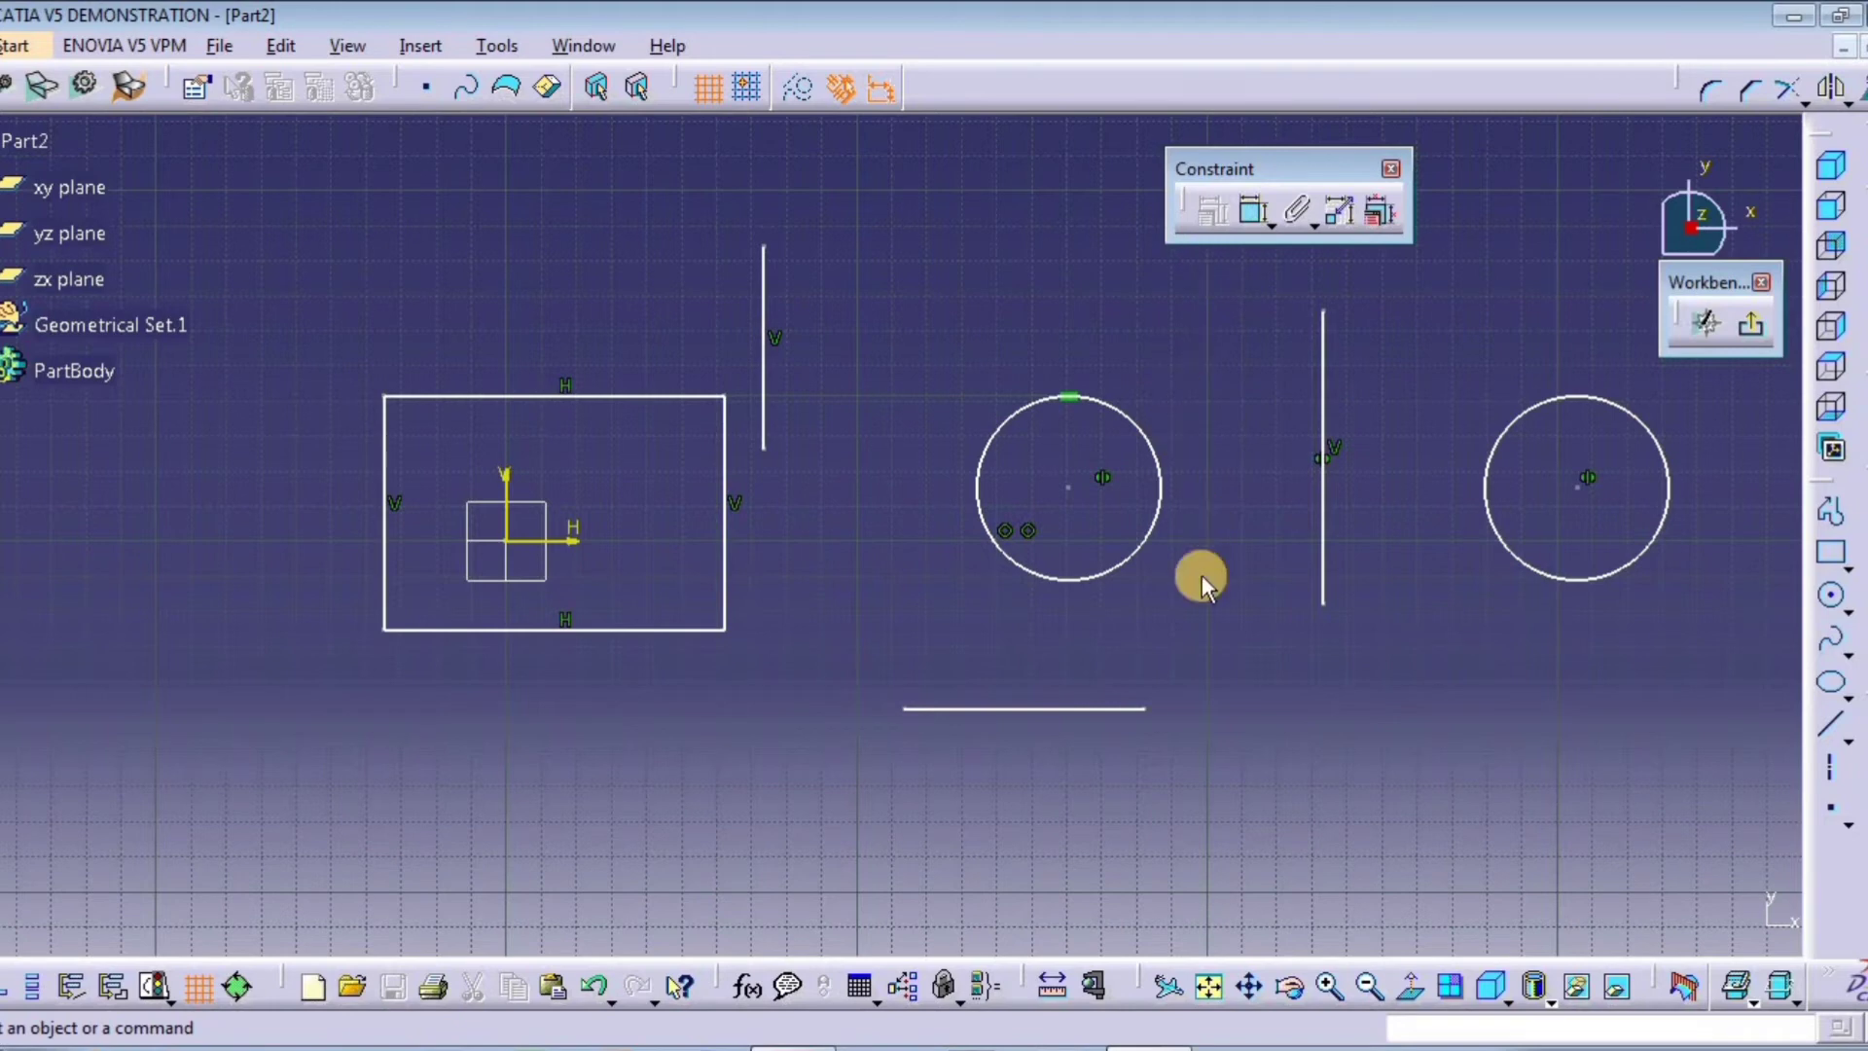
# Step: Try the Concentricity constraint and then the Tangency constraint on the two circles in Constraint Definition, and cancel the definition
pyautogui.click(1075, 581)
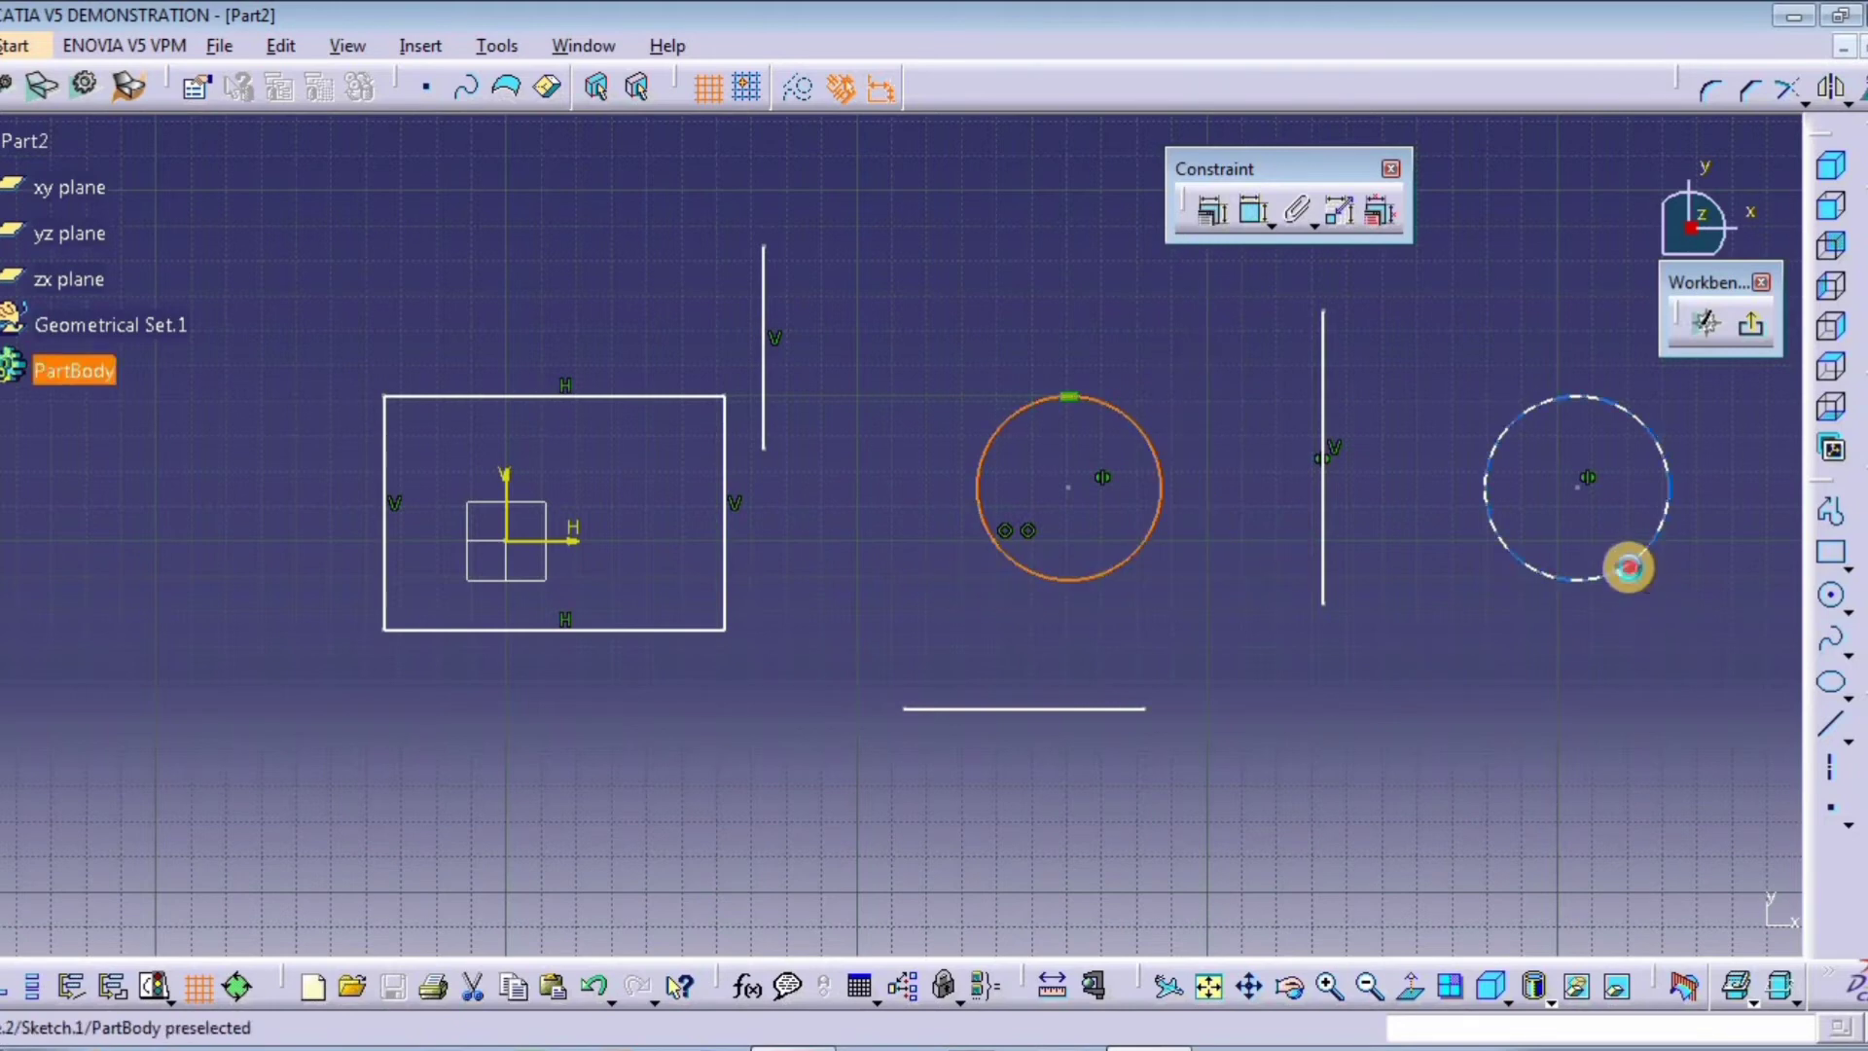
pyautogui.keyDown('ctrl'); pyautogui.click(1626, 565); pyautogui.keyUp('ctrl')
pyautogui.click(1214, 216)
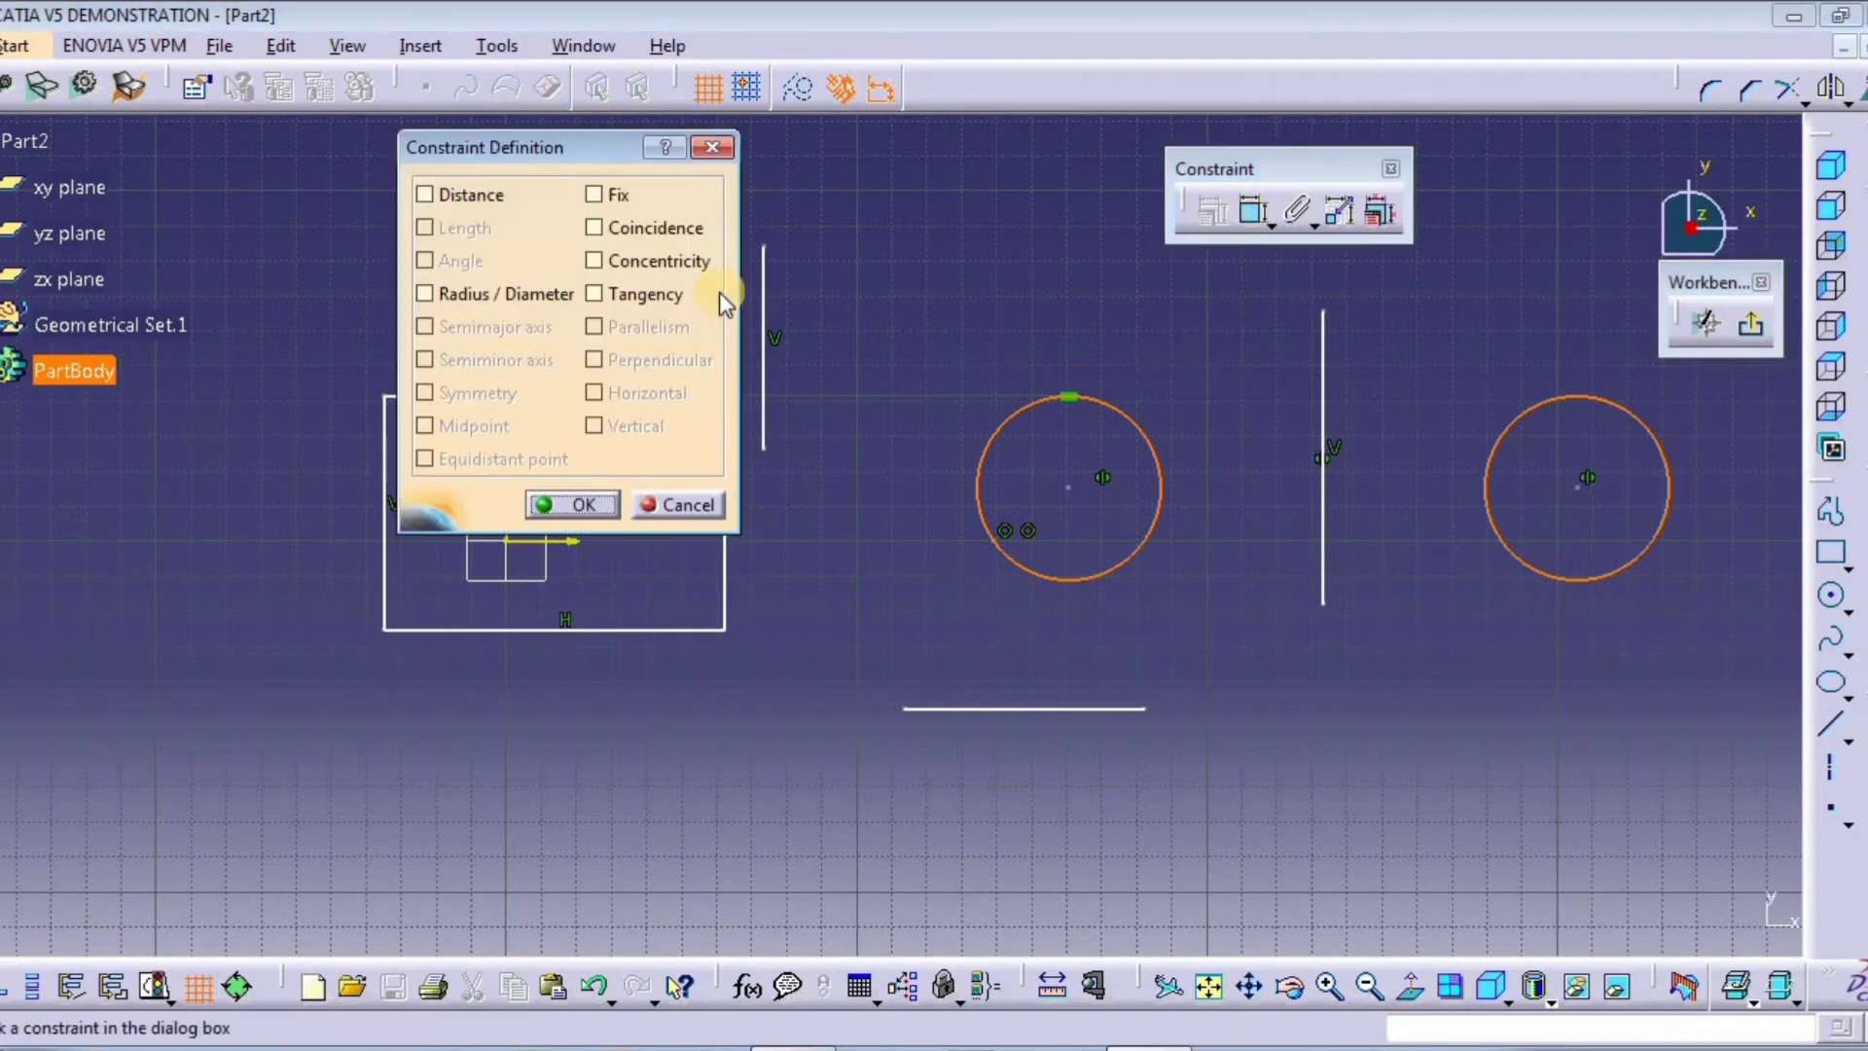
pyautogui.click(670, 265)
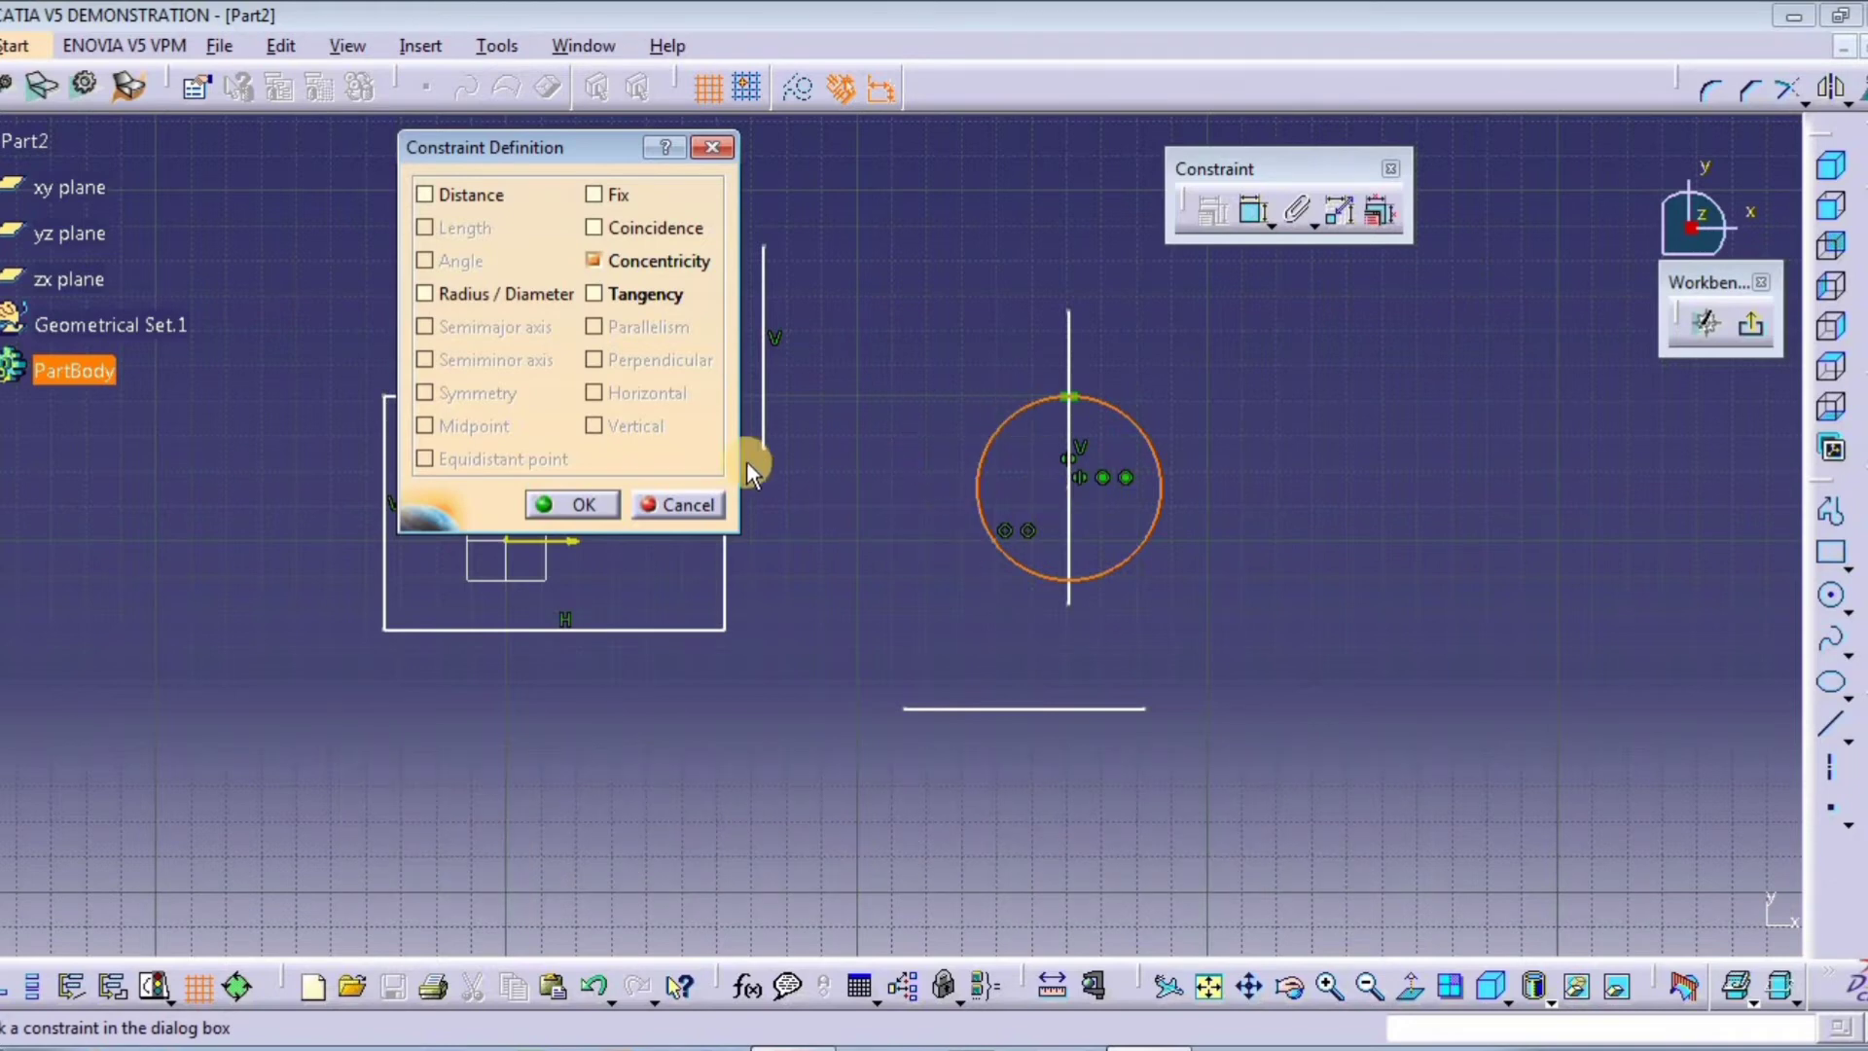
pyautogui.click(616, 266)
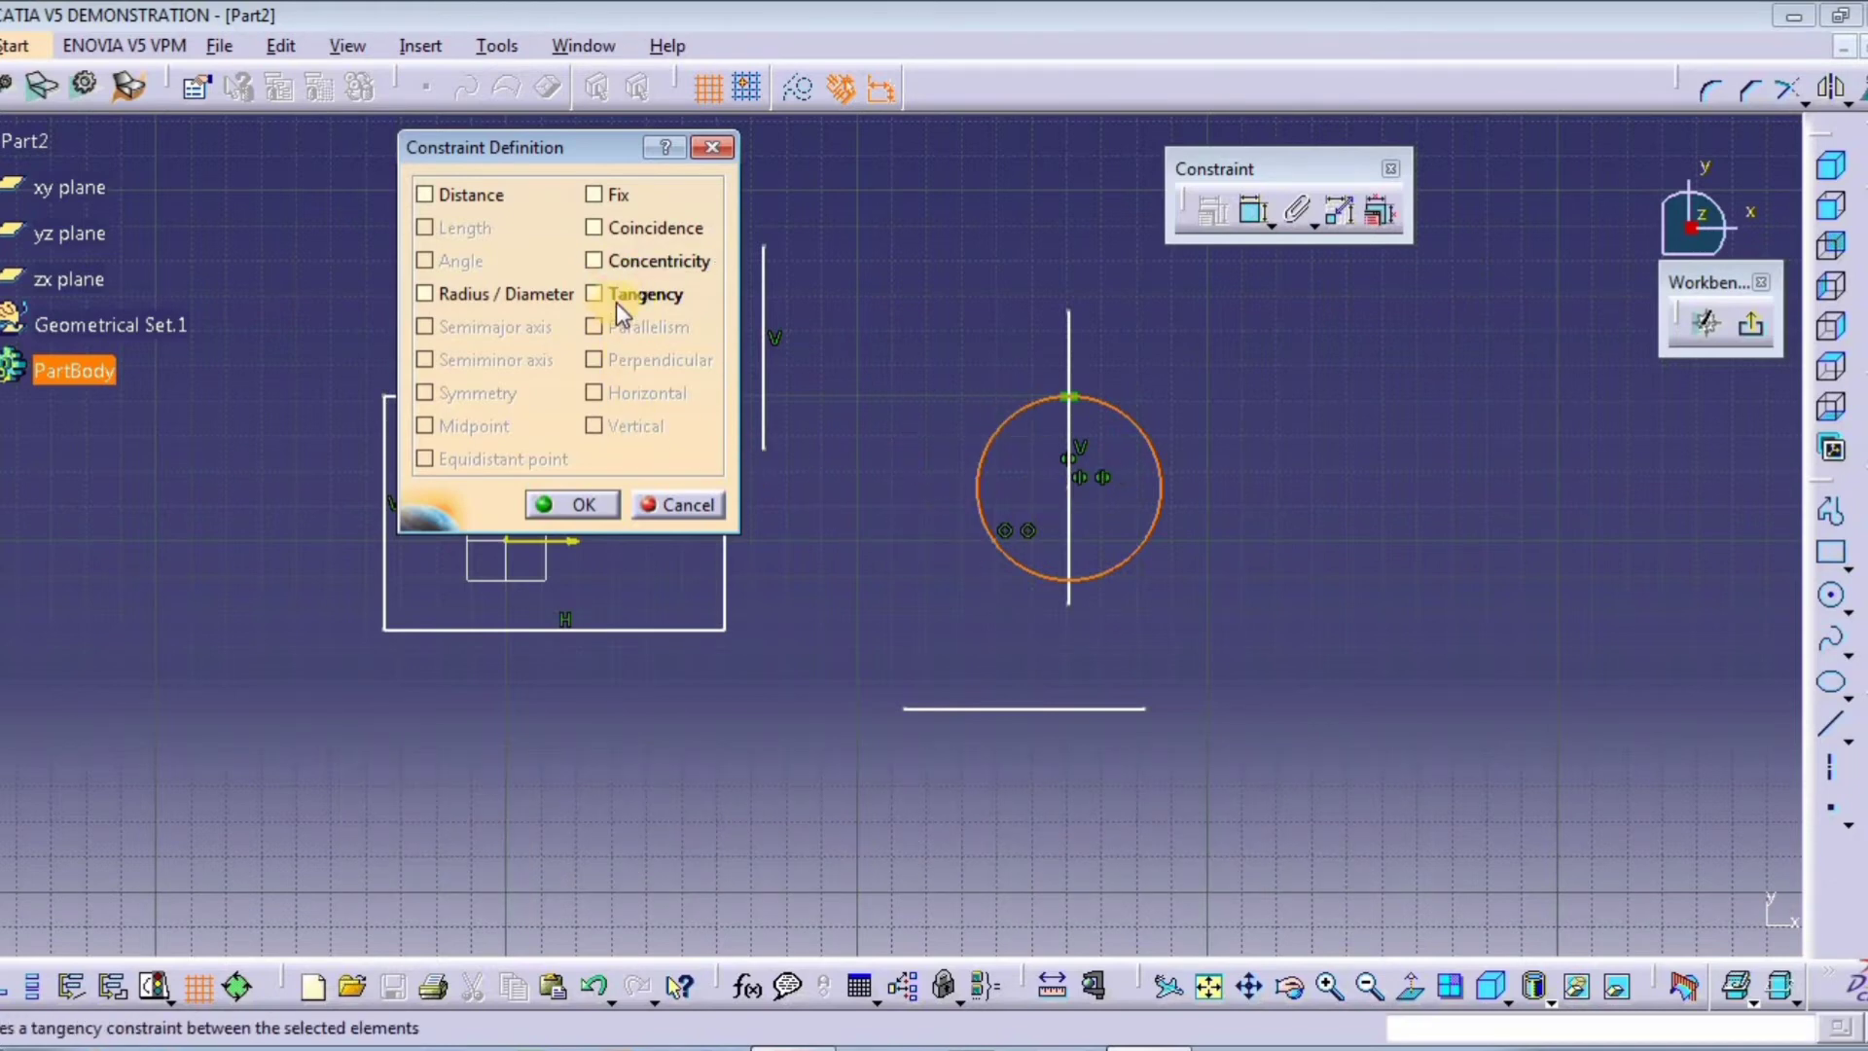
pyautogui.click(616, 295)
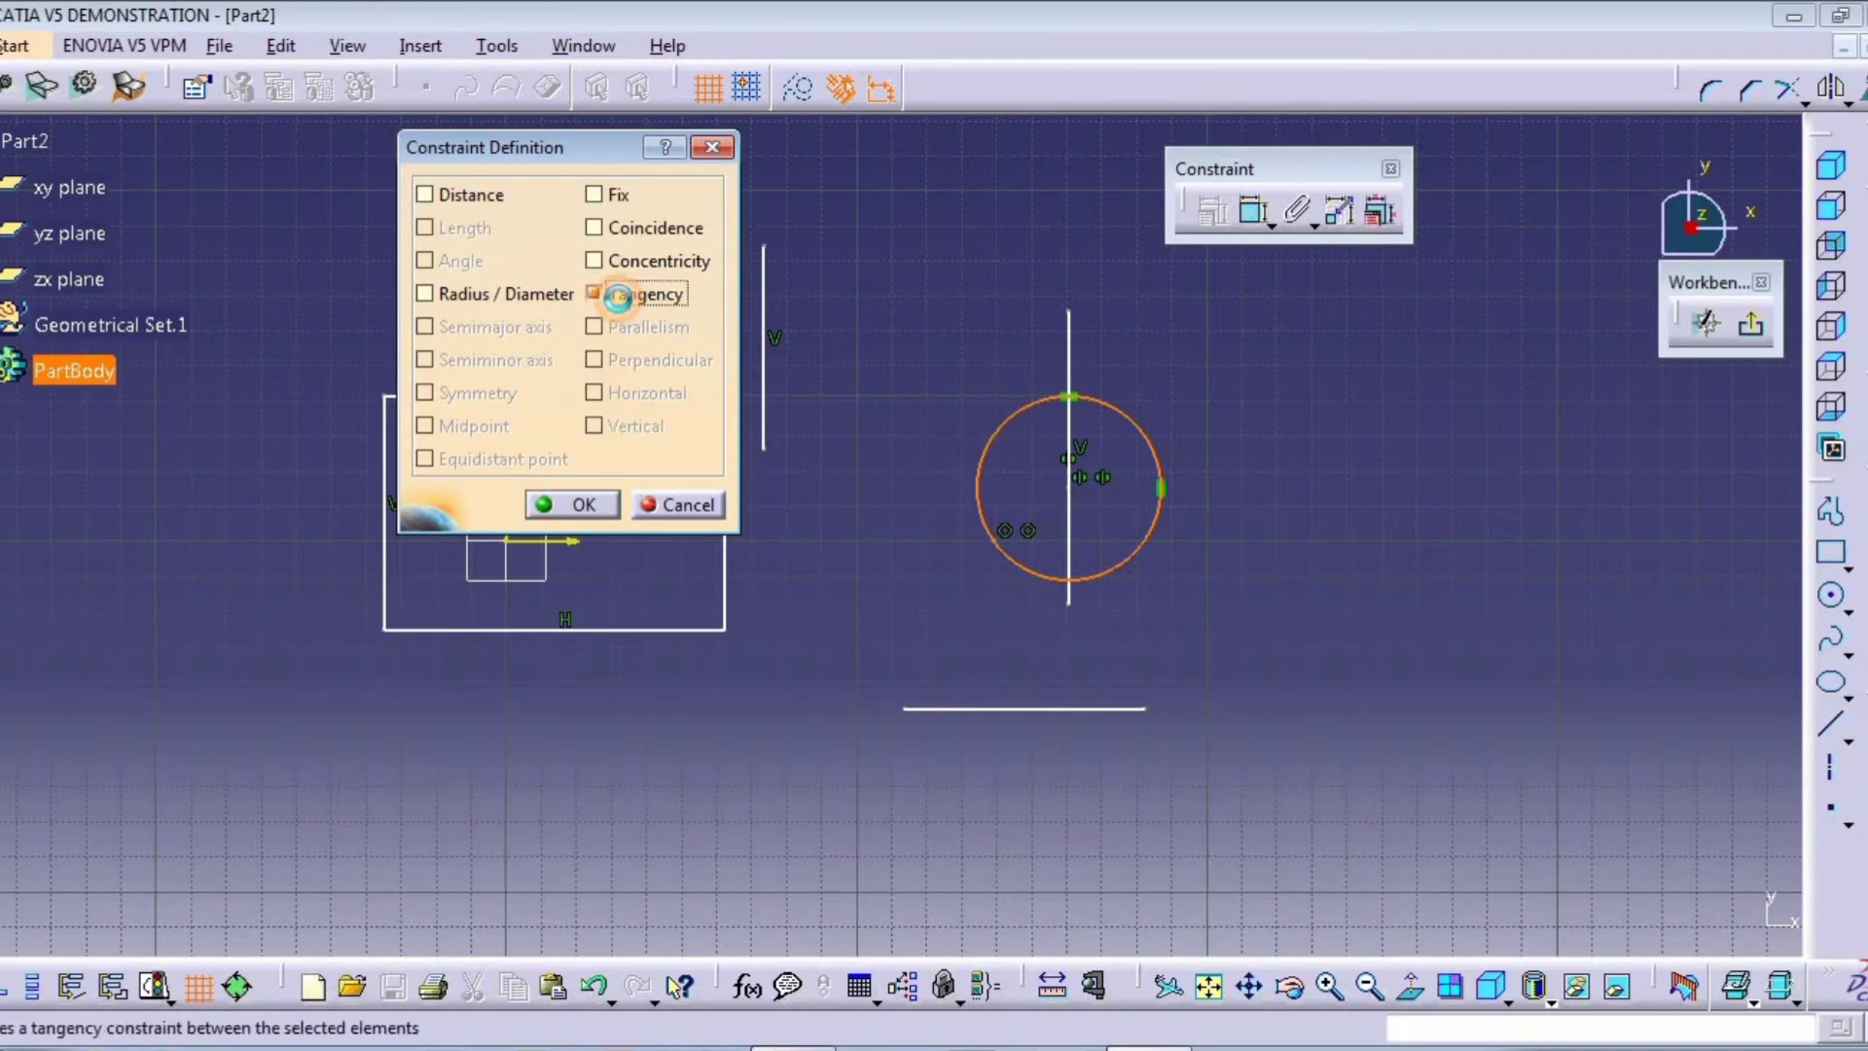
pyautogui.click(689, 498)
# Step: Apply the Tangency constraint between the two circles through Constraint Definition and clear the selection
pyautogui.click(1215, 218)
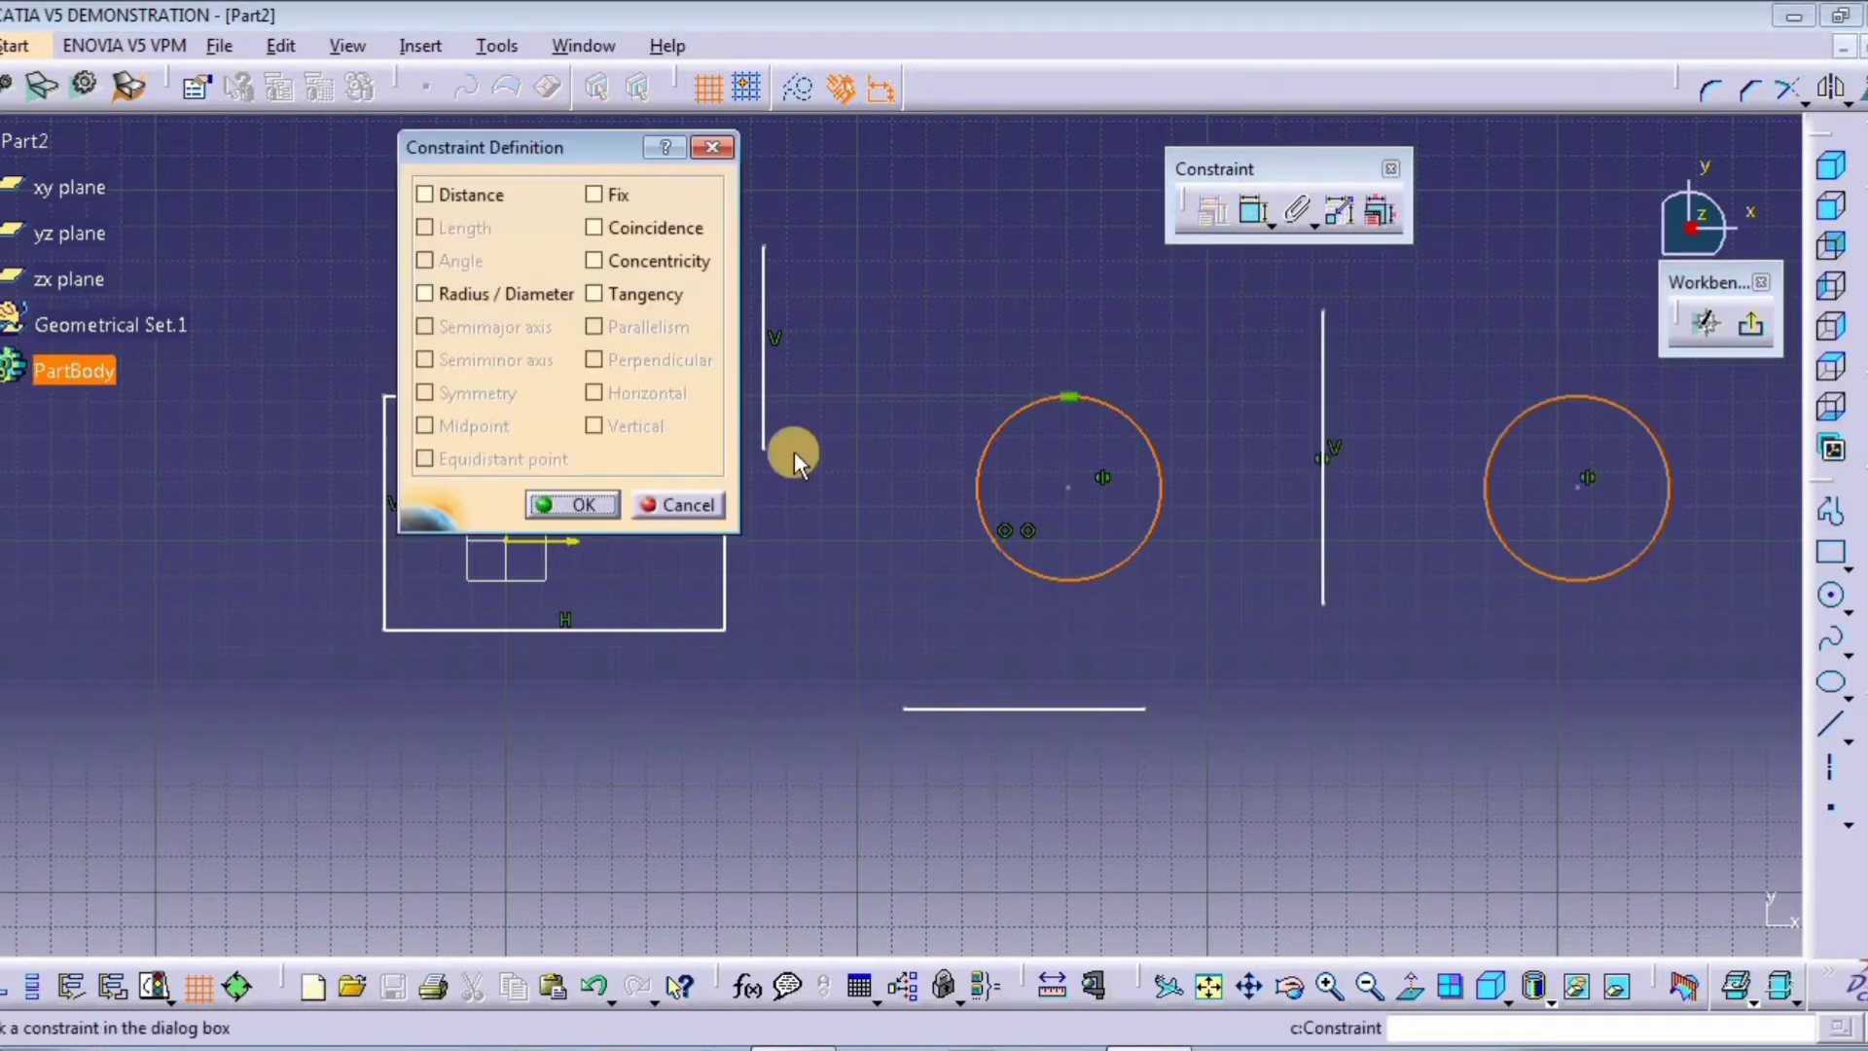
pyautogui.click(638, 292)
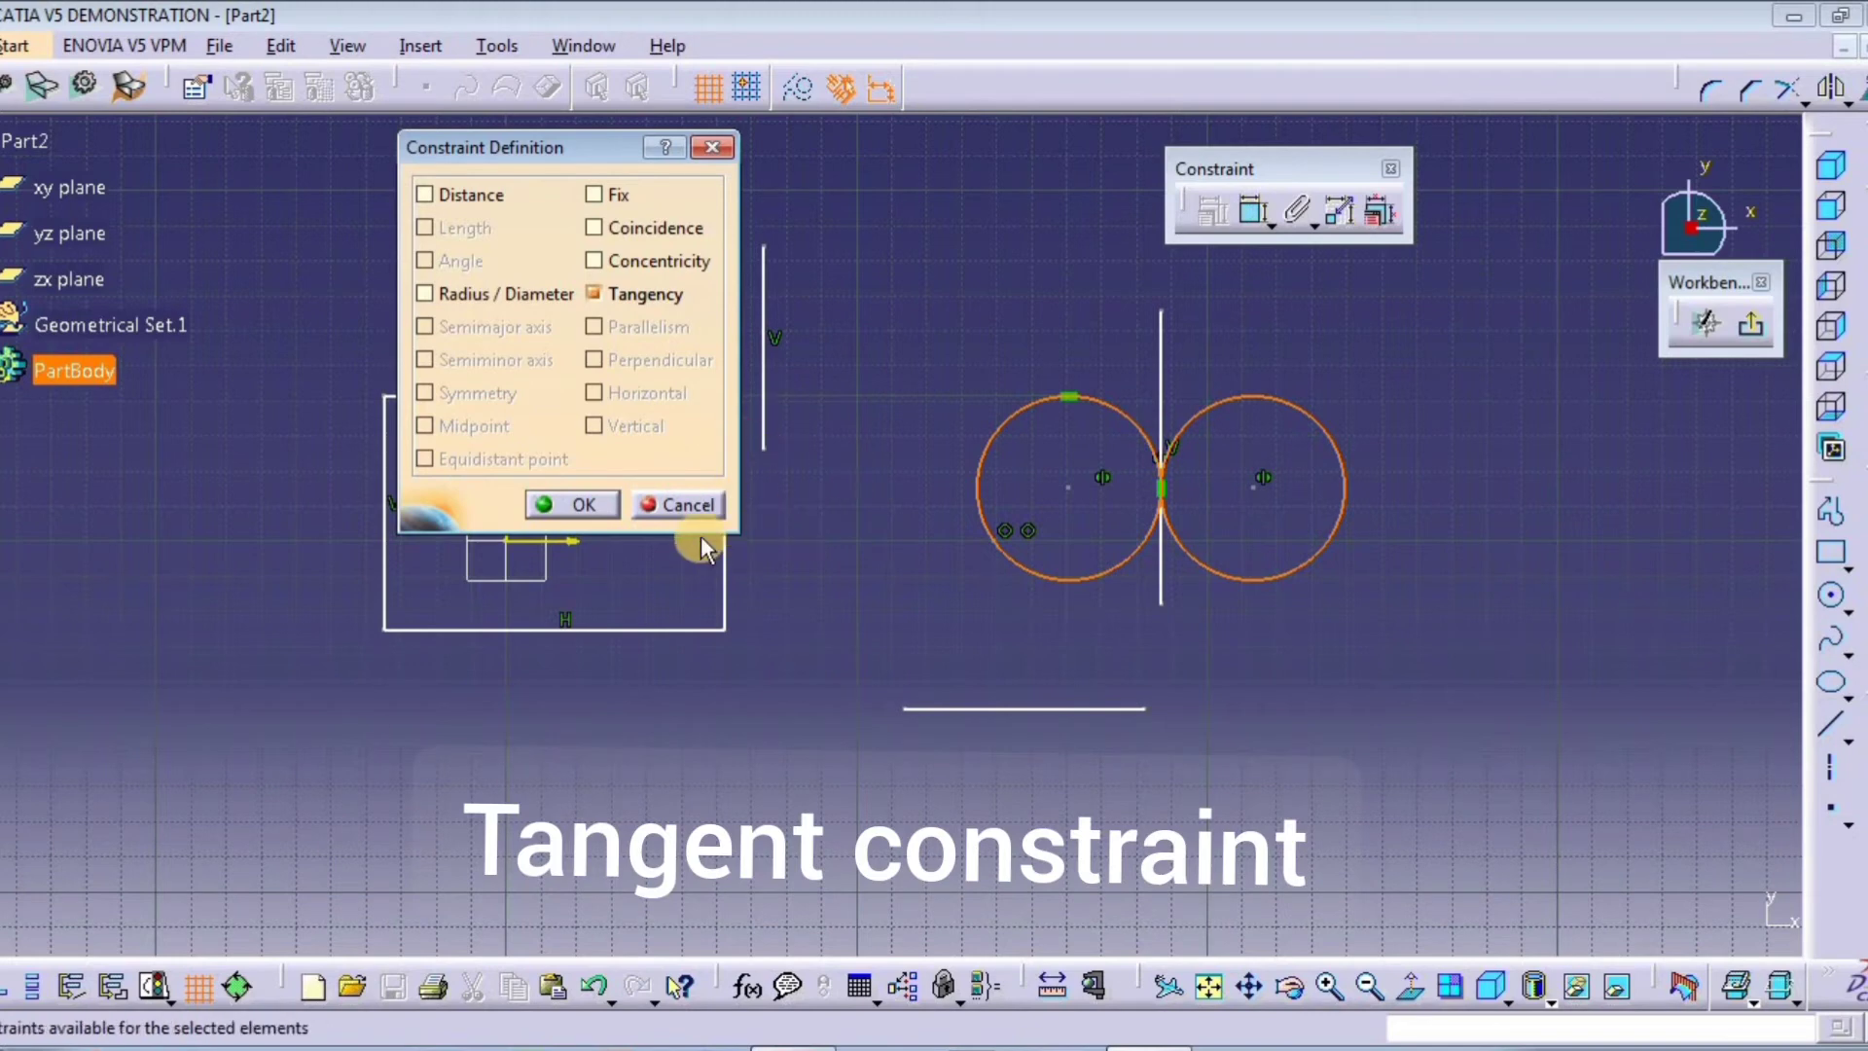
pyautogui.click(574, 504)
pyautogui.click(811, 574)
# Step: Apply the Parallelism constraint between the horizontal line below the circles and the vertical line beside the rectangle through Constraint Definition
pyautogui.moveTo(913, 511); pyautogui.dragTo(909, 564, button='middle')
pyautogui.click(949, 760)
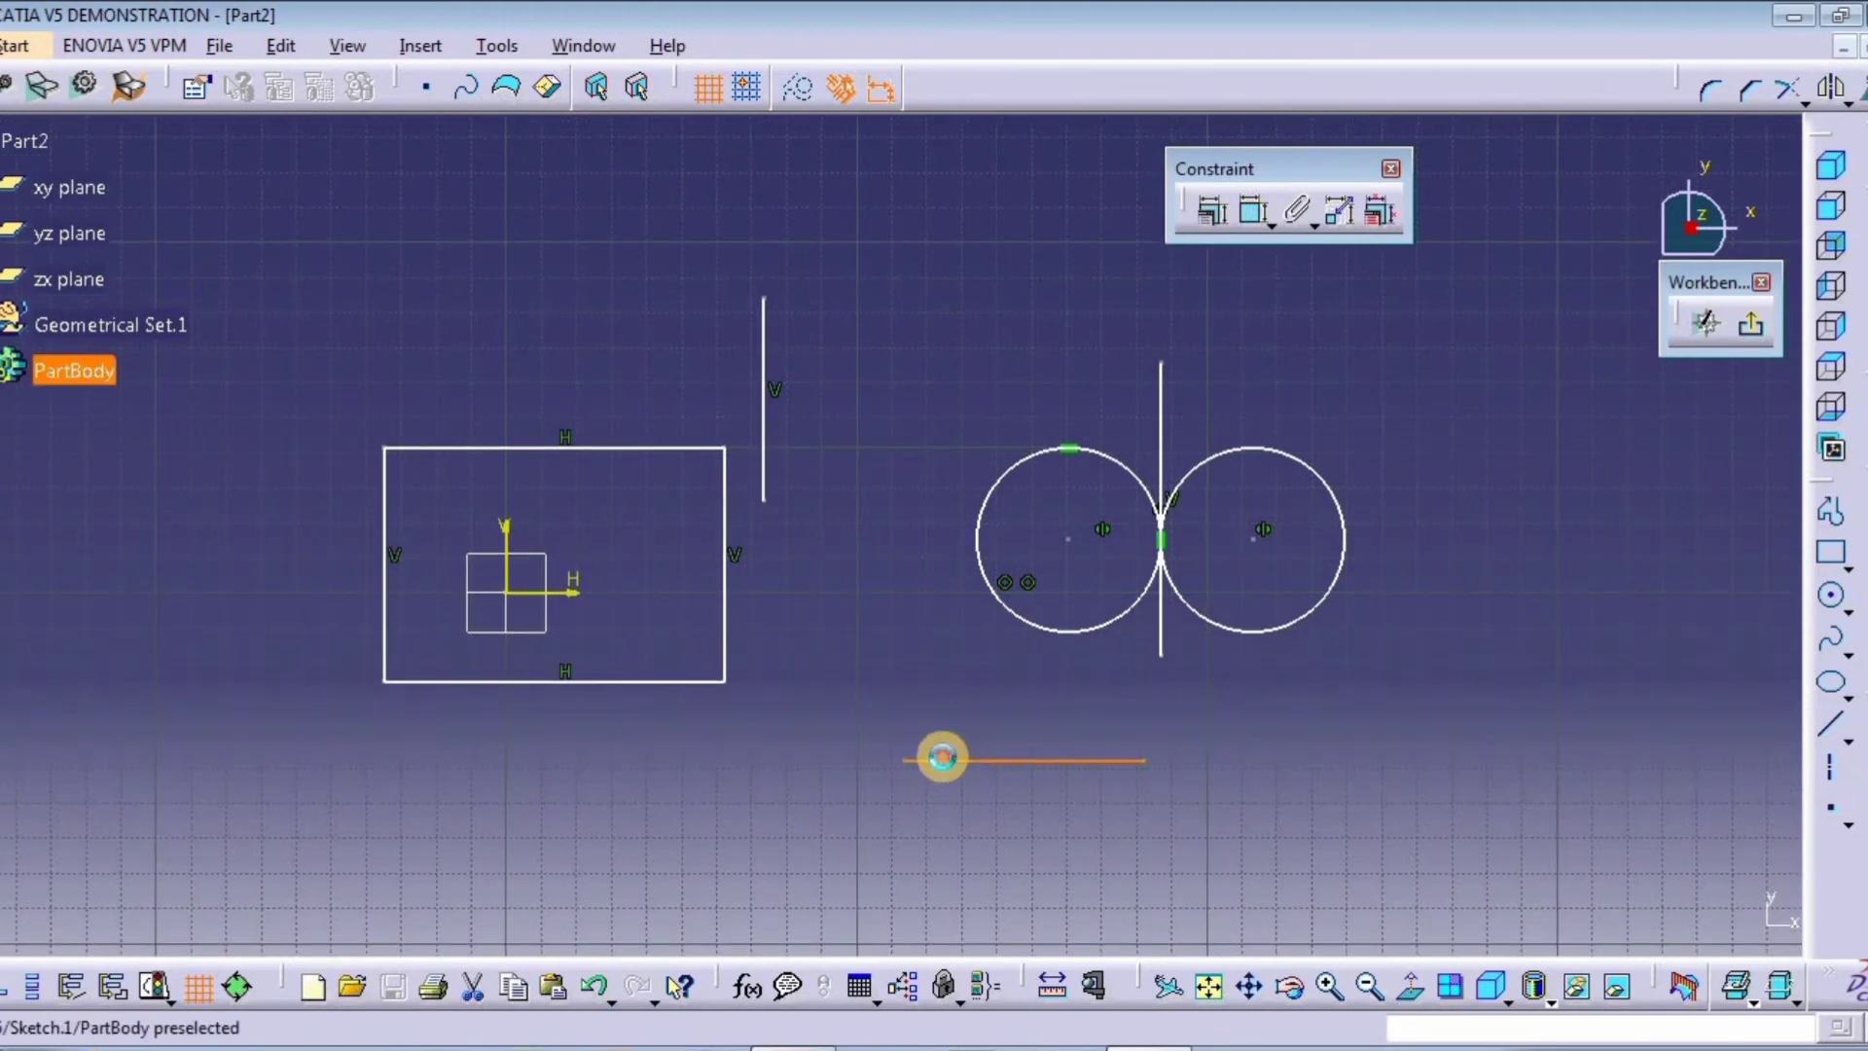
pyautogui.keyDown('ctrl'); pyautogui.click(766, 465); pyautogui.keyUp('ctrl')
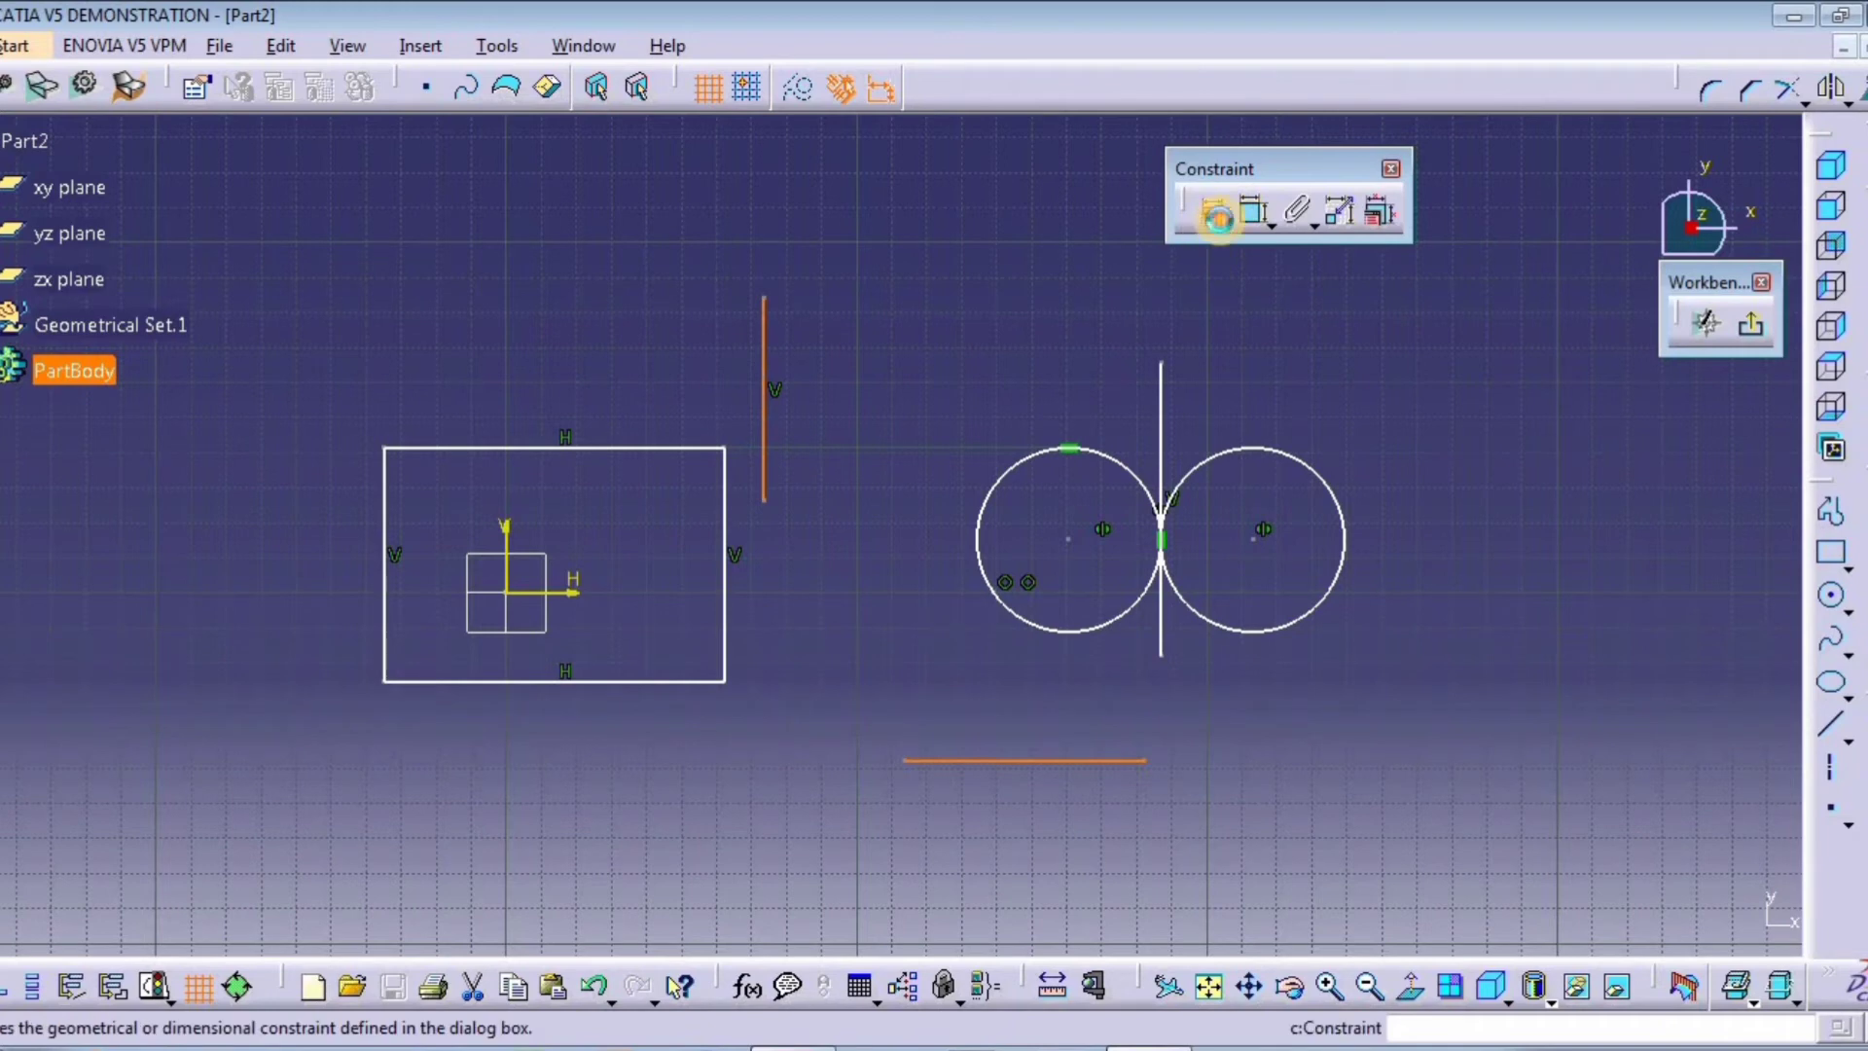
pyautogui.click(1211, 209)
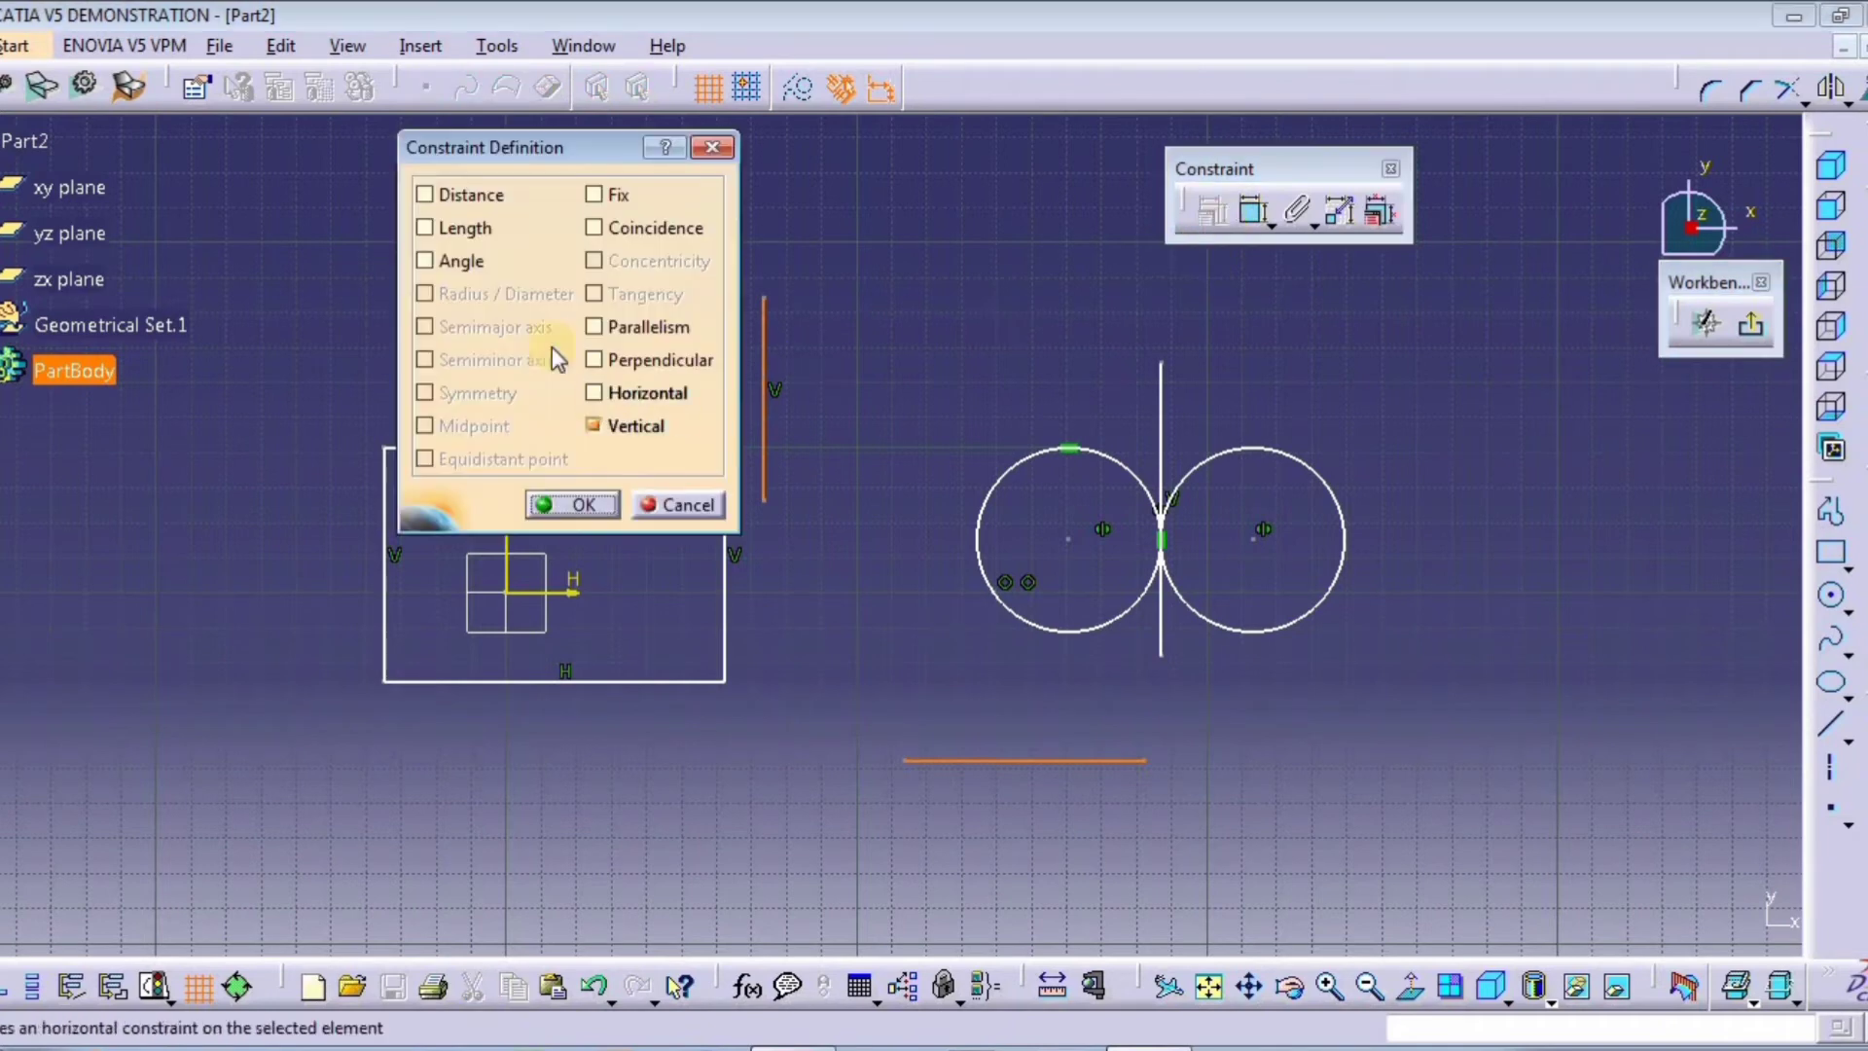
pyautogui.click(643, 329)
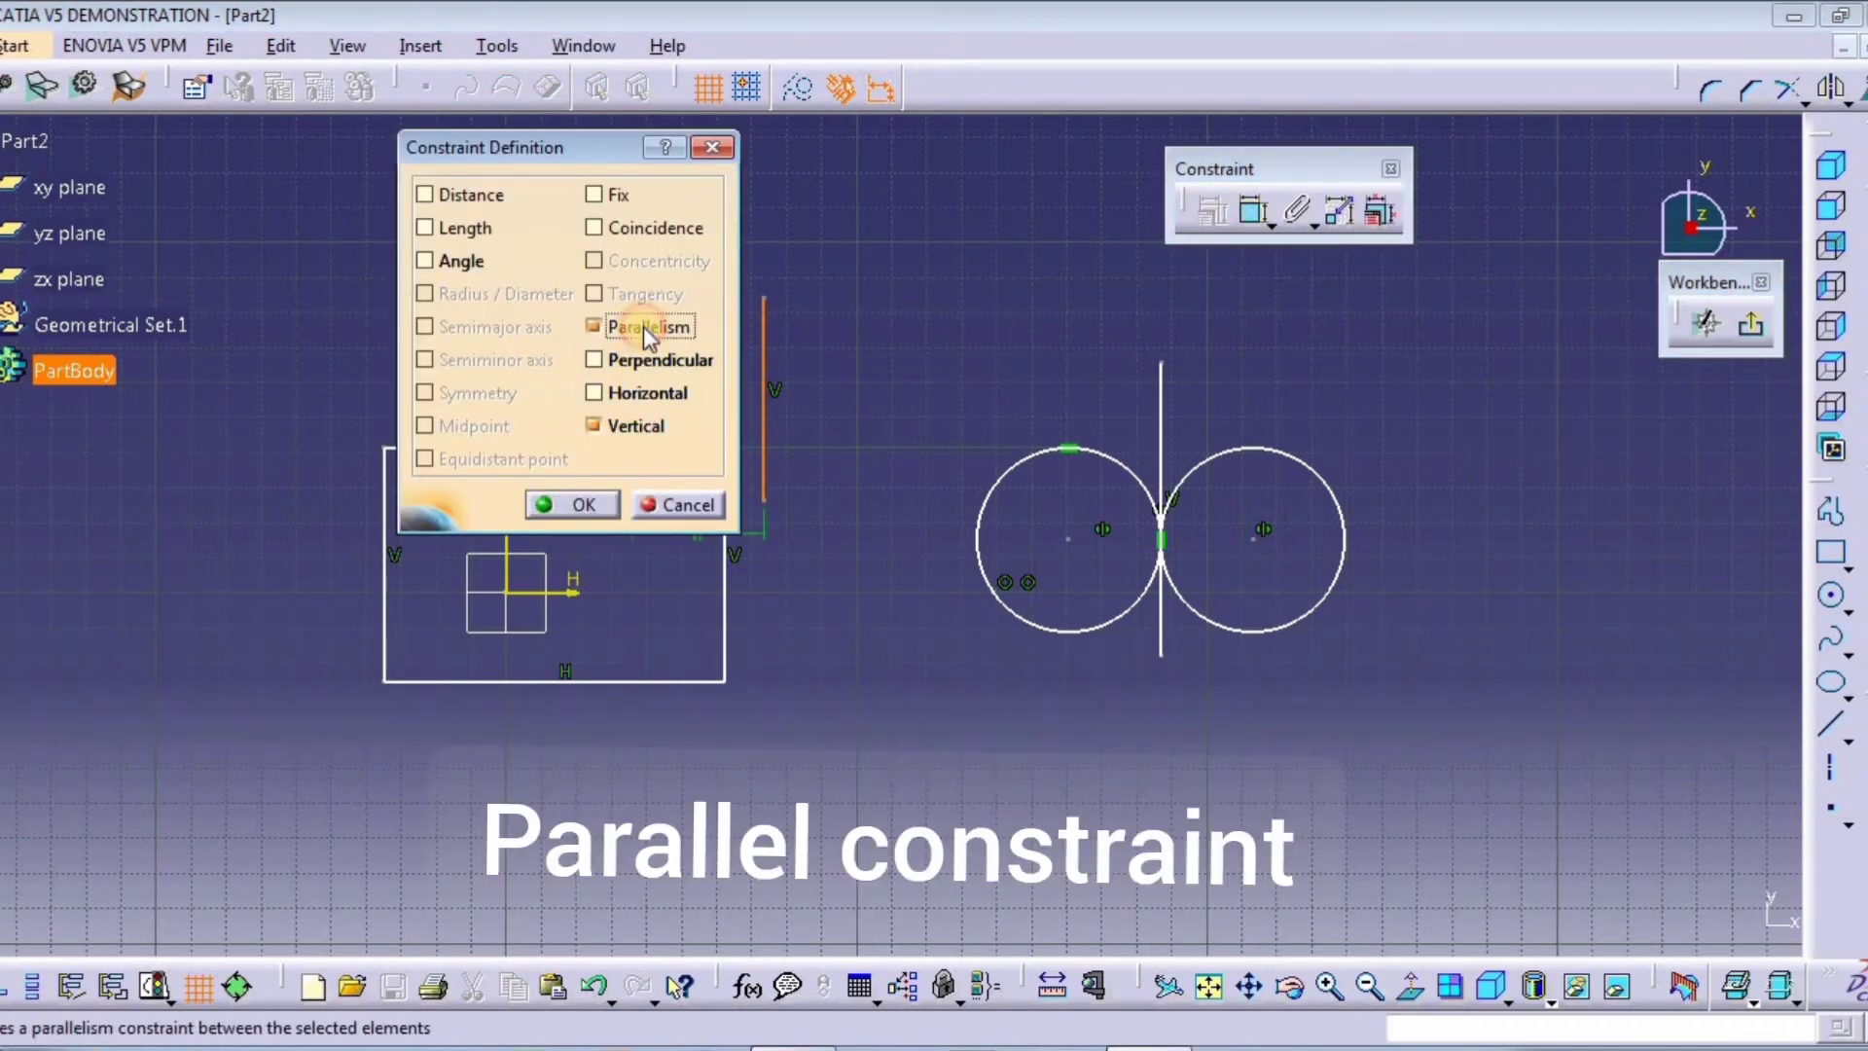
pyautogui.click(588, 512)
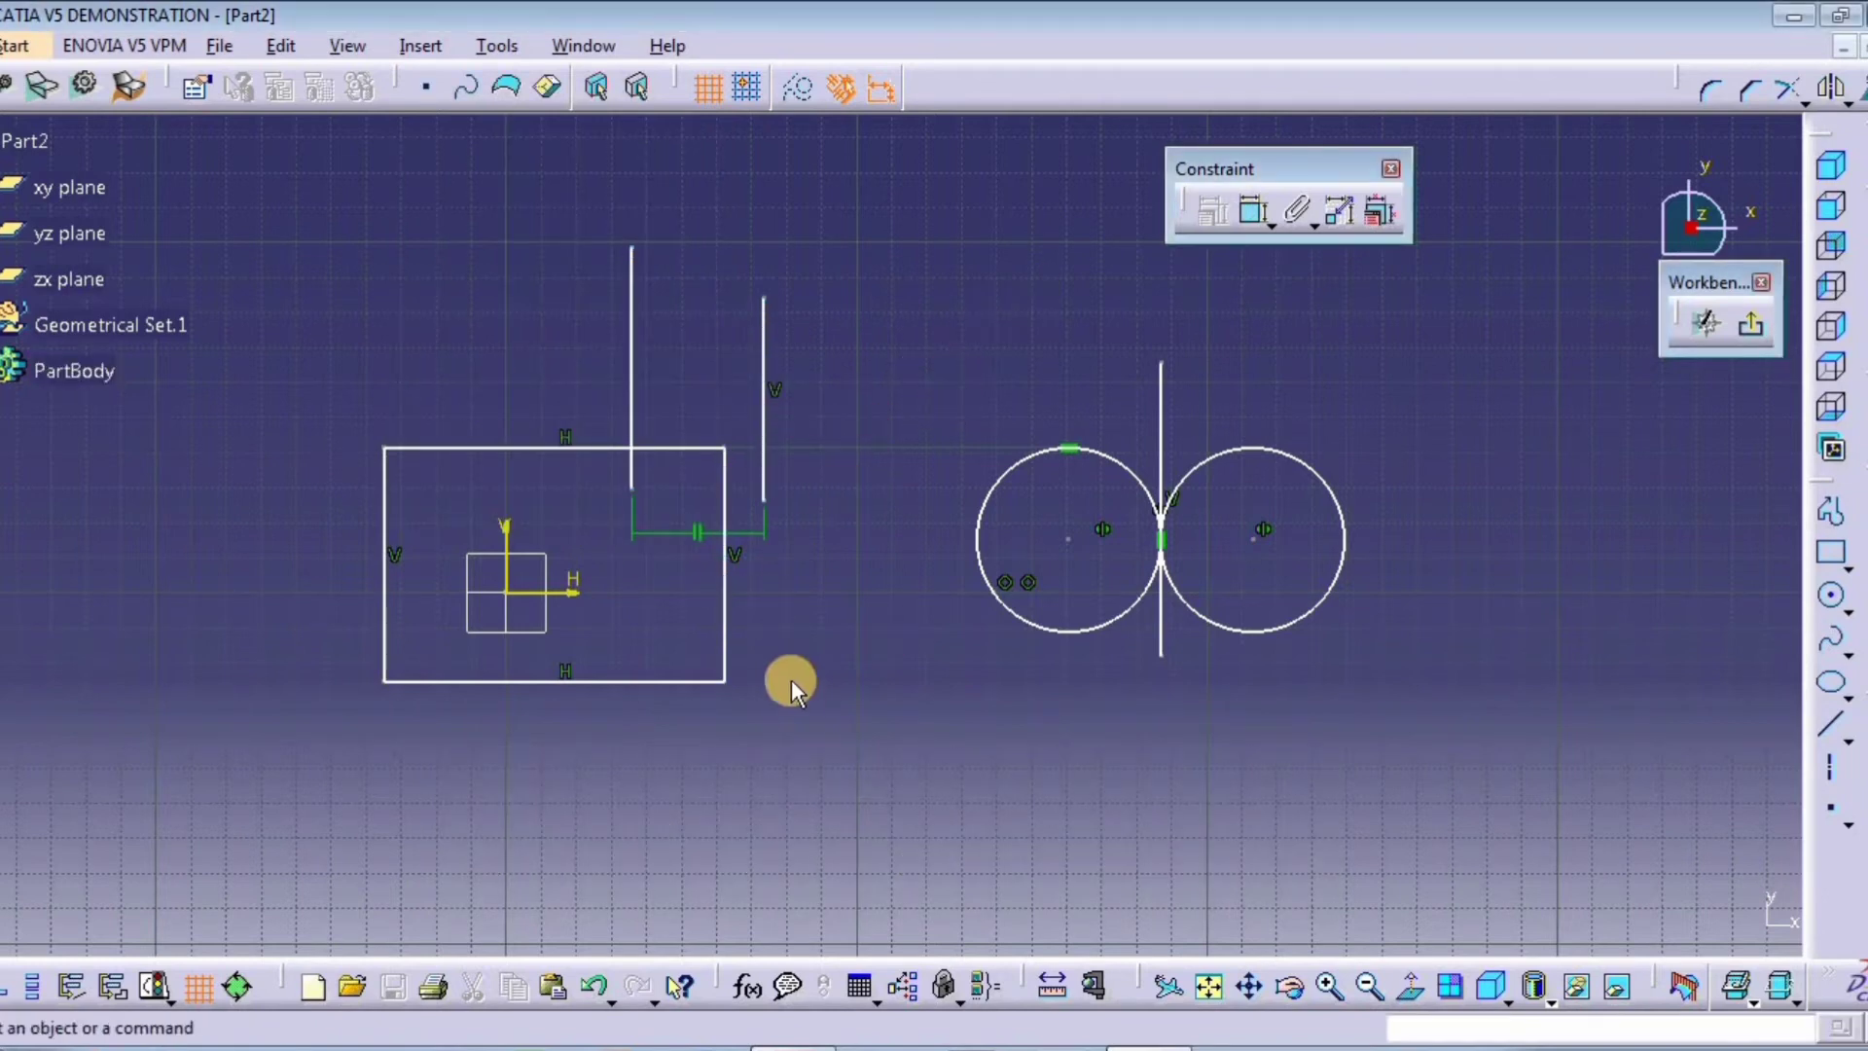
# Step: Draw a short slanted line between the vertical line beside the rectangle and the circles
pyautogui.moveTo(872, 688); pyautogui.dragTo(839, 609, button='middle')
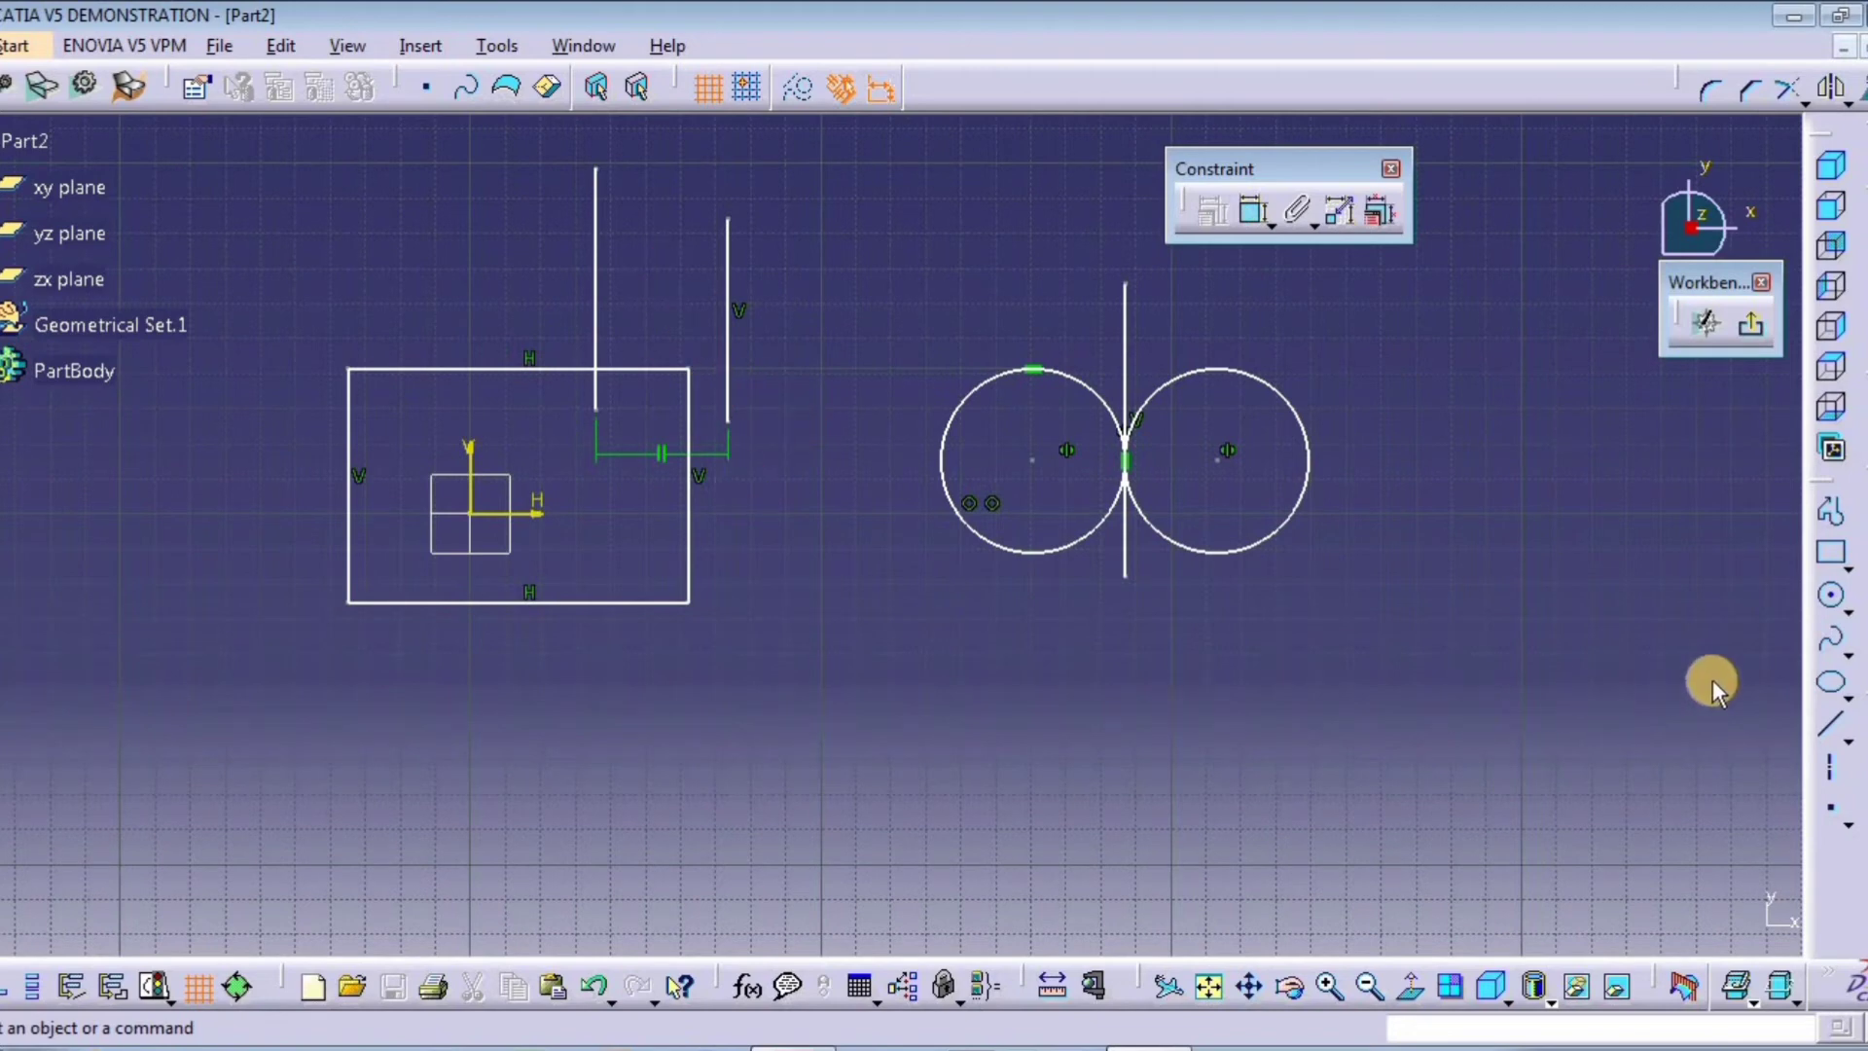
pyautogui.click(1829, 725)
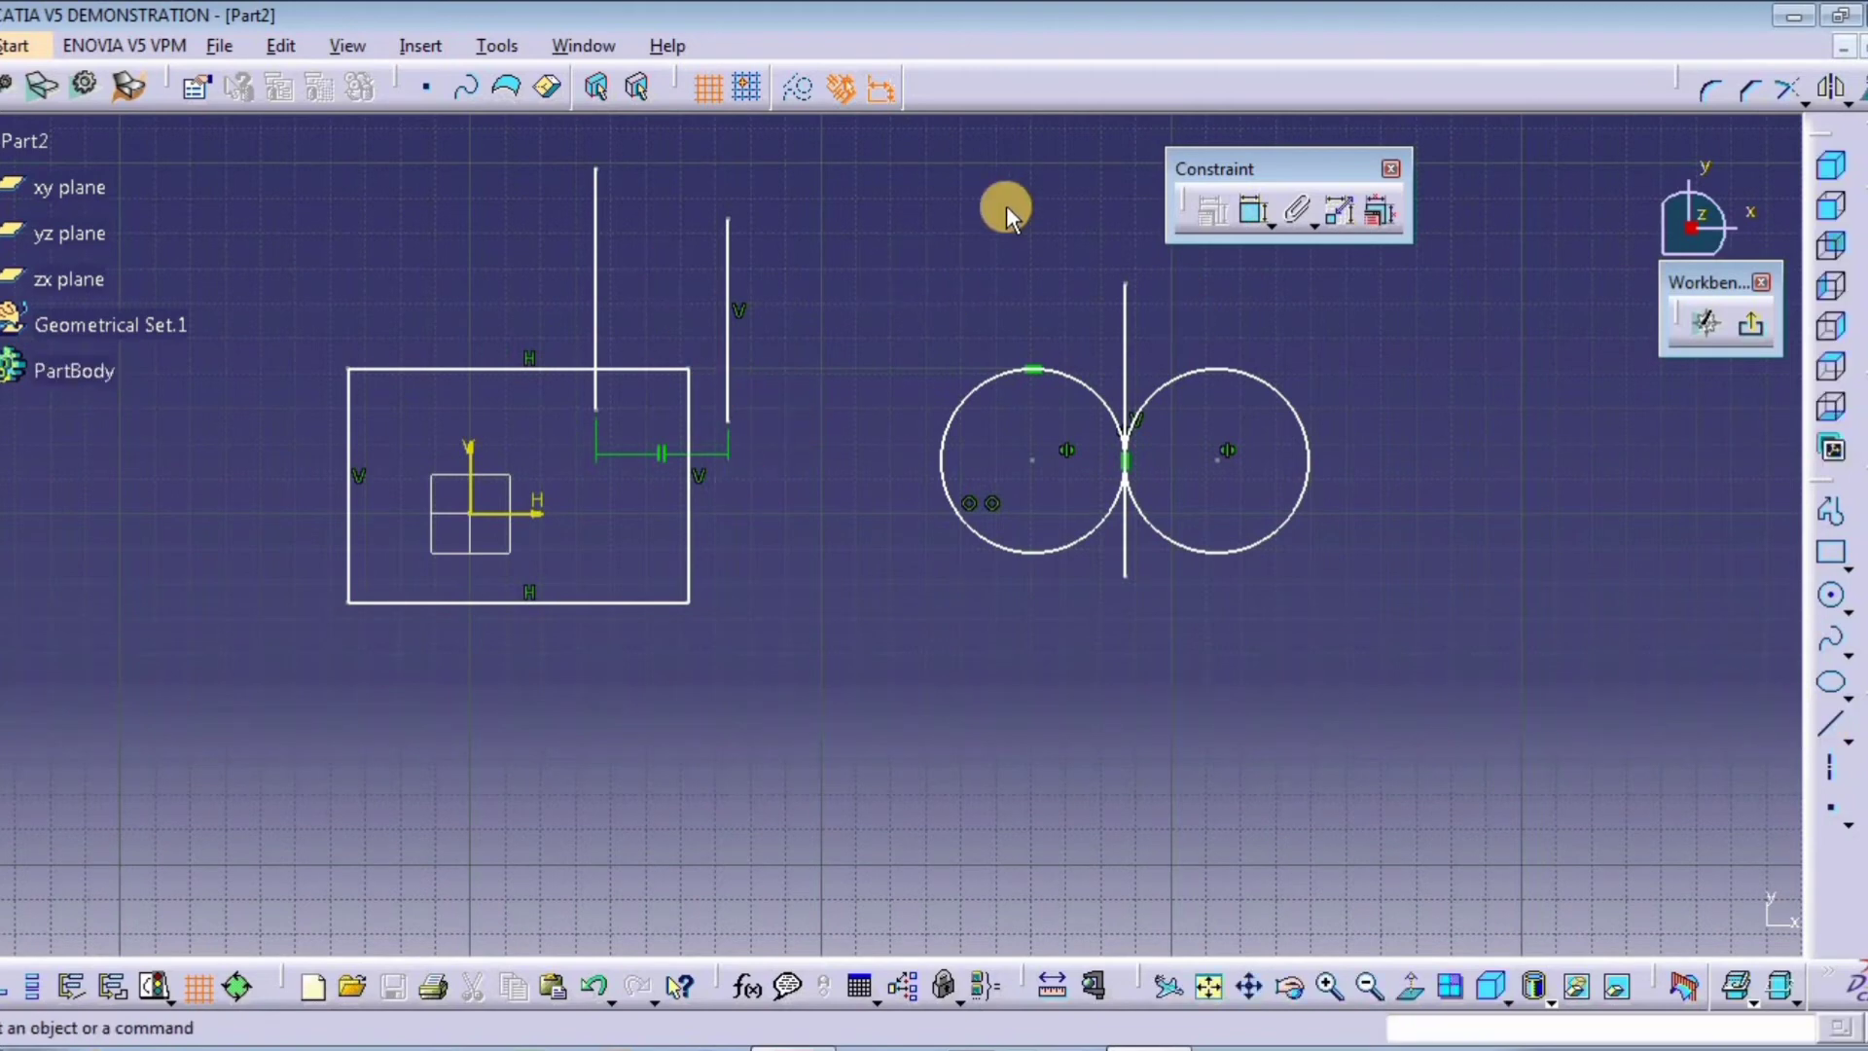
pyautogui.click(1829, 725)
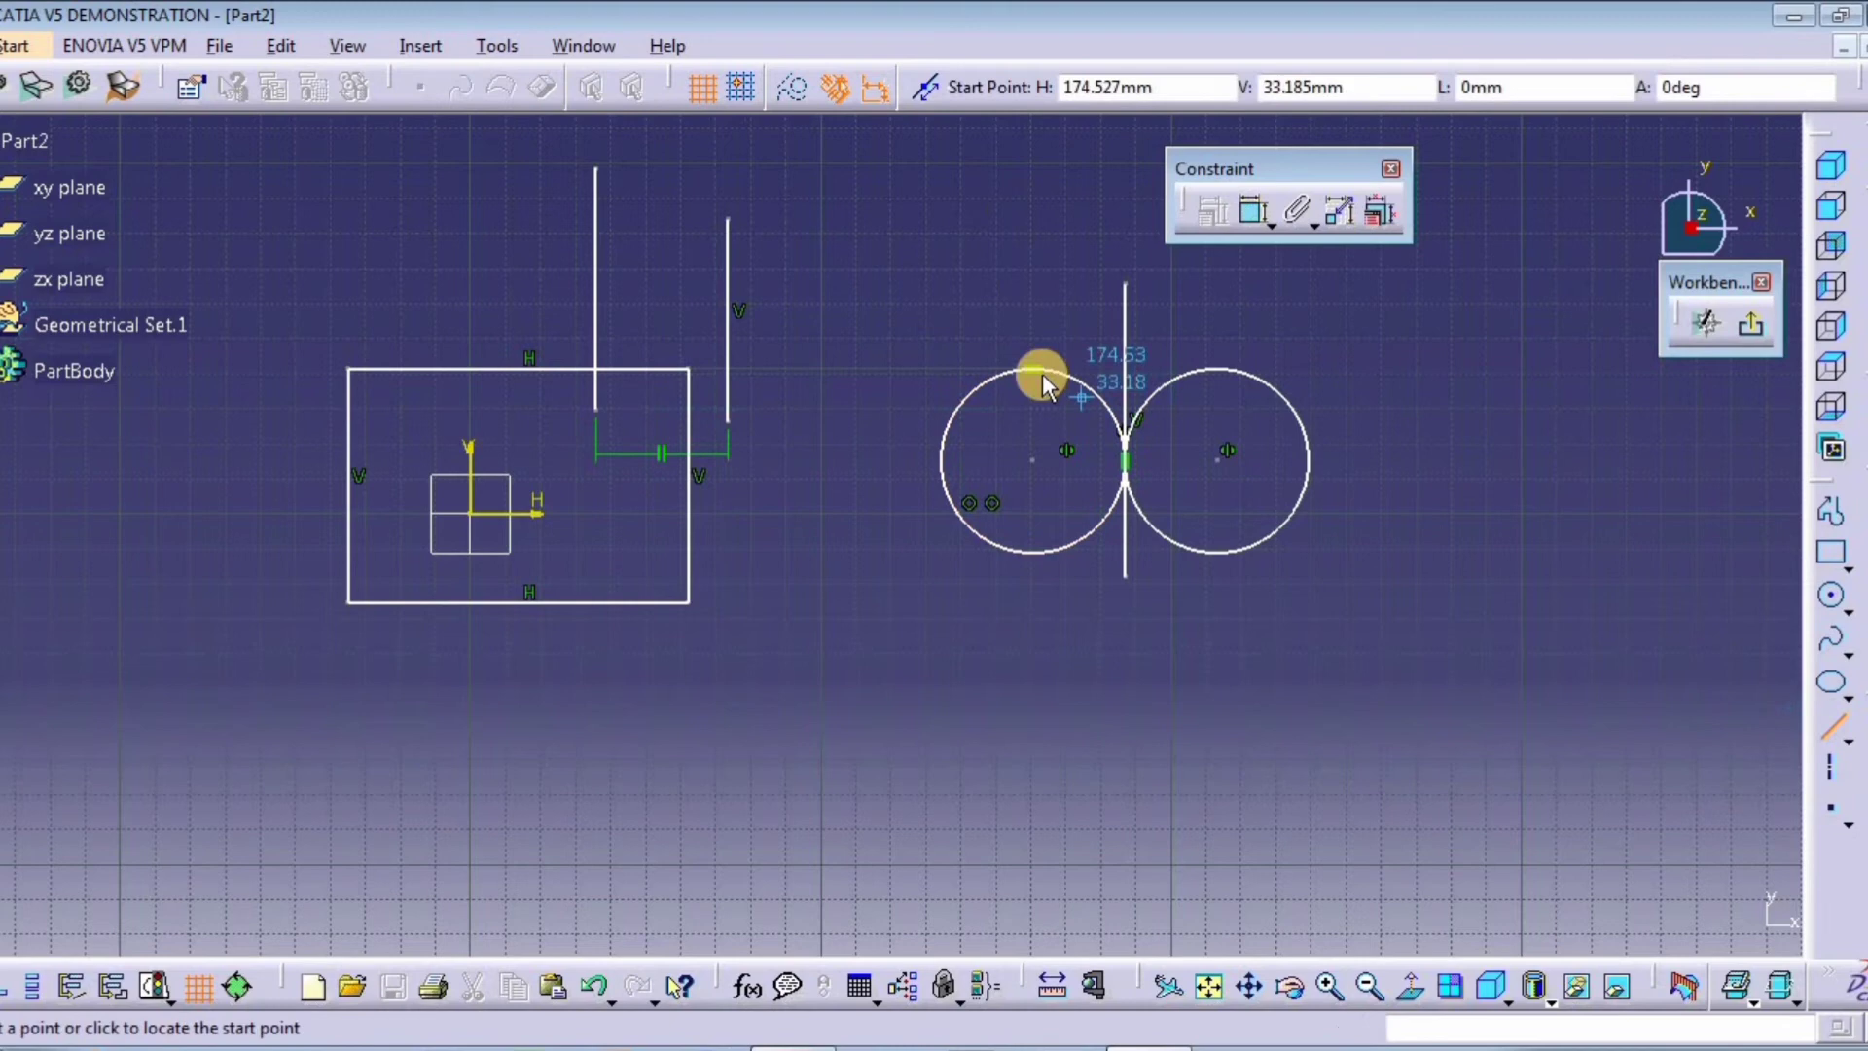
pyautogui.click(816, 278)
pyautogui.click(932, 204)
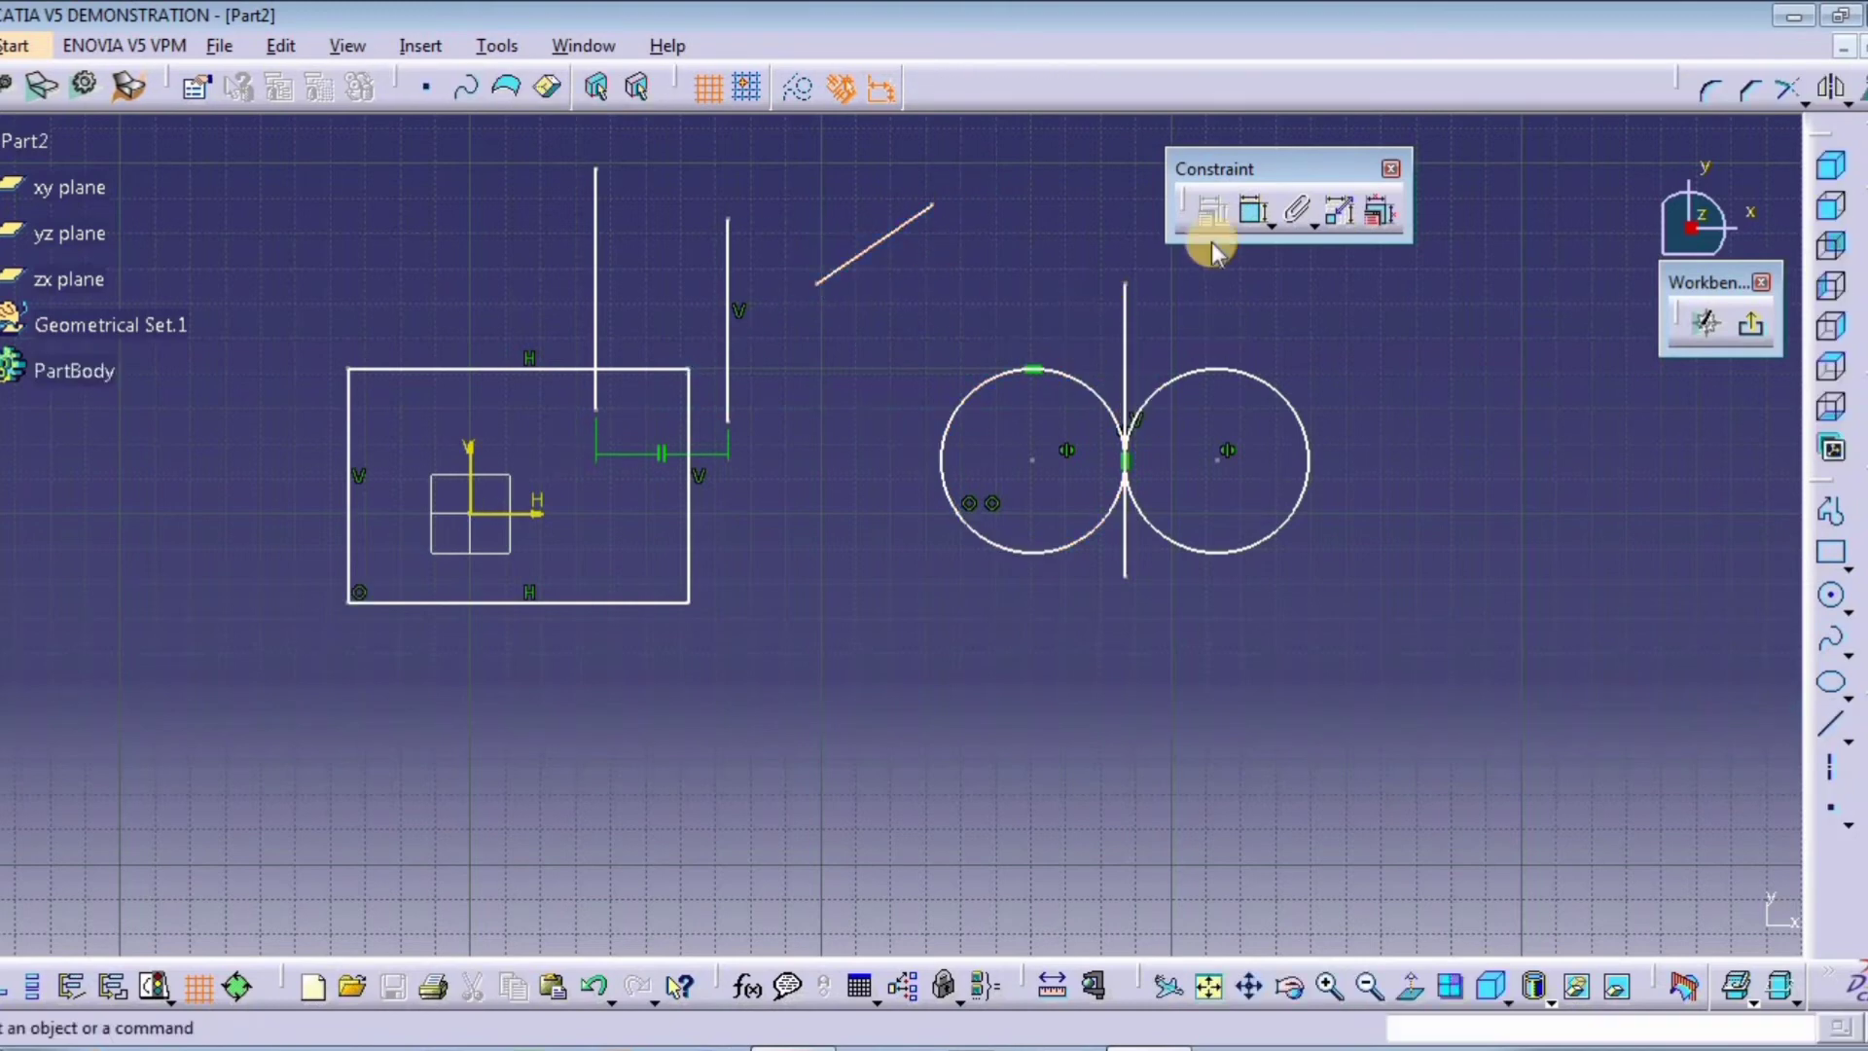
# Step: Apply the Coincidence constraint between the short slanted line and the nearest vertical line through Constraint Definition
pyautogui.click(889, 234)
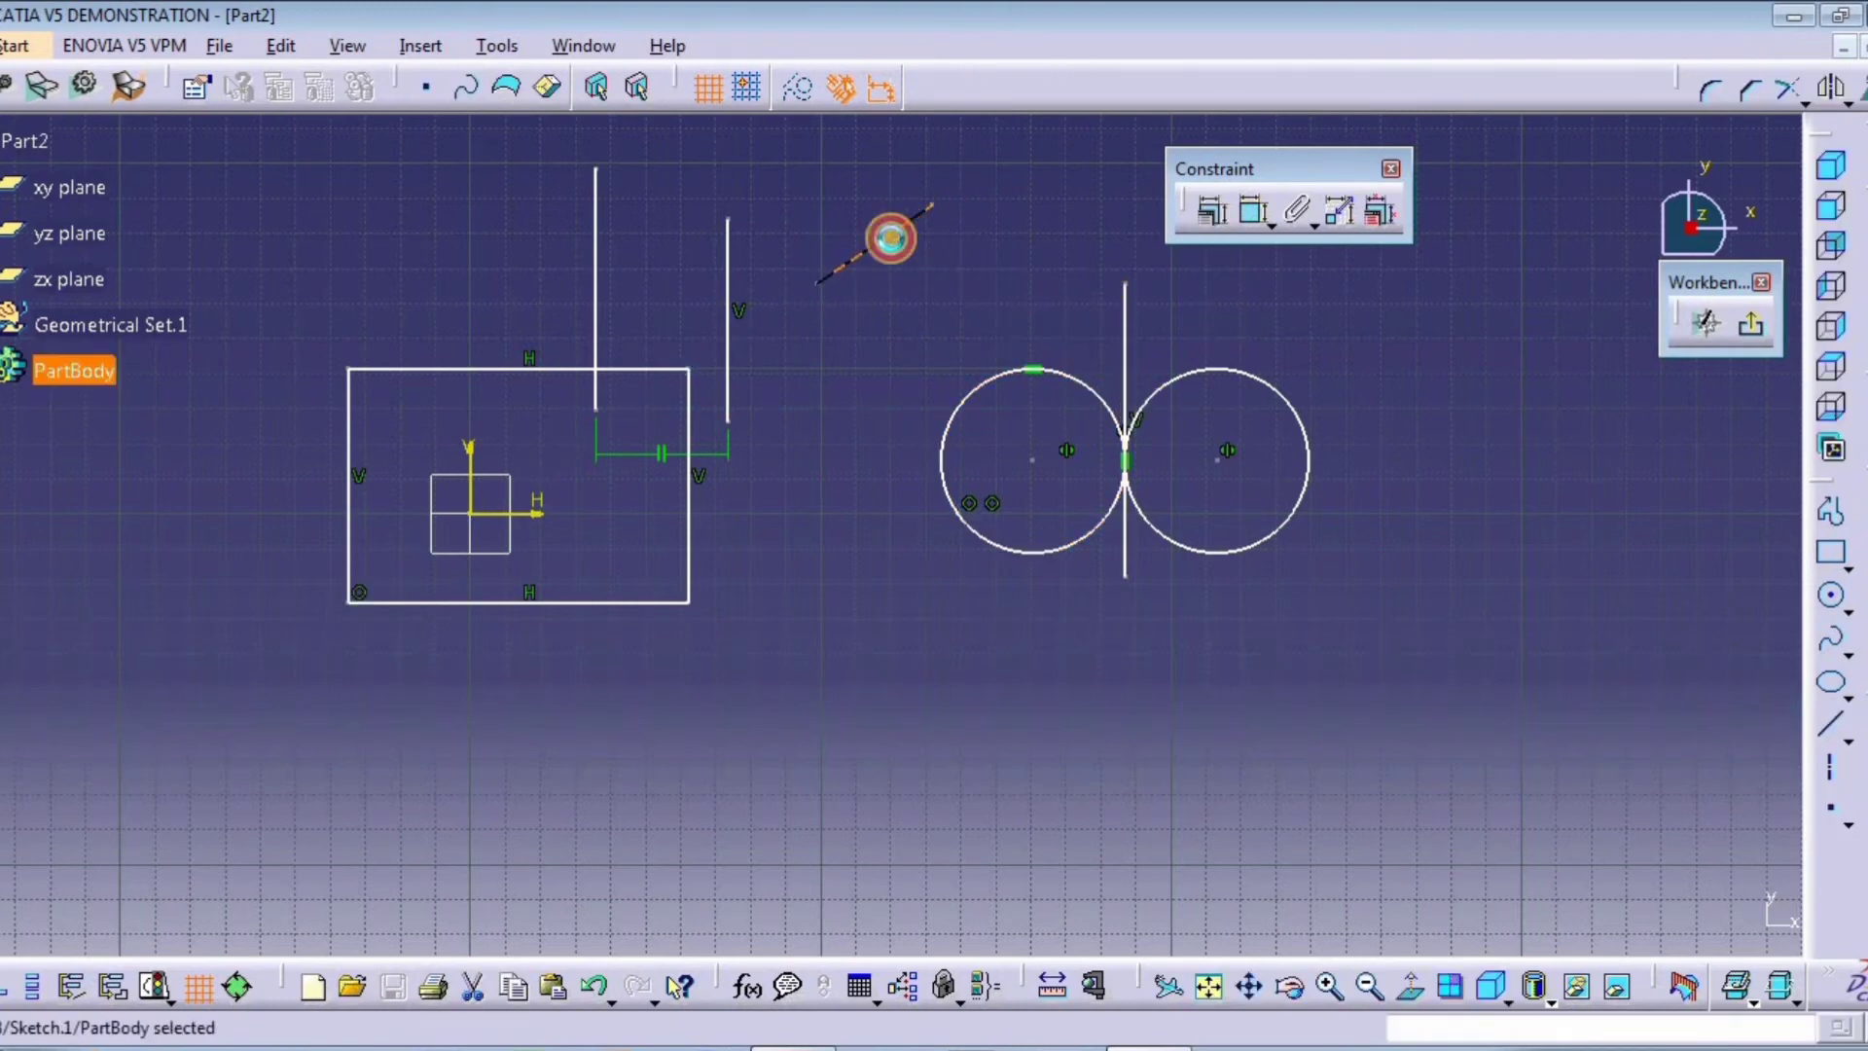
pyautogui.keyDown('ctrl'); pyautogui.click(729, 326); pyautogui.keyUp('ctrl')
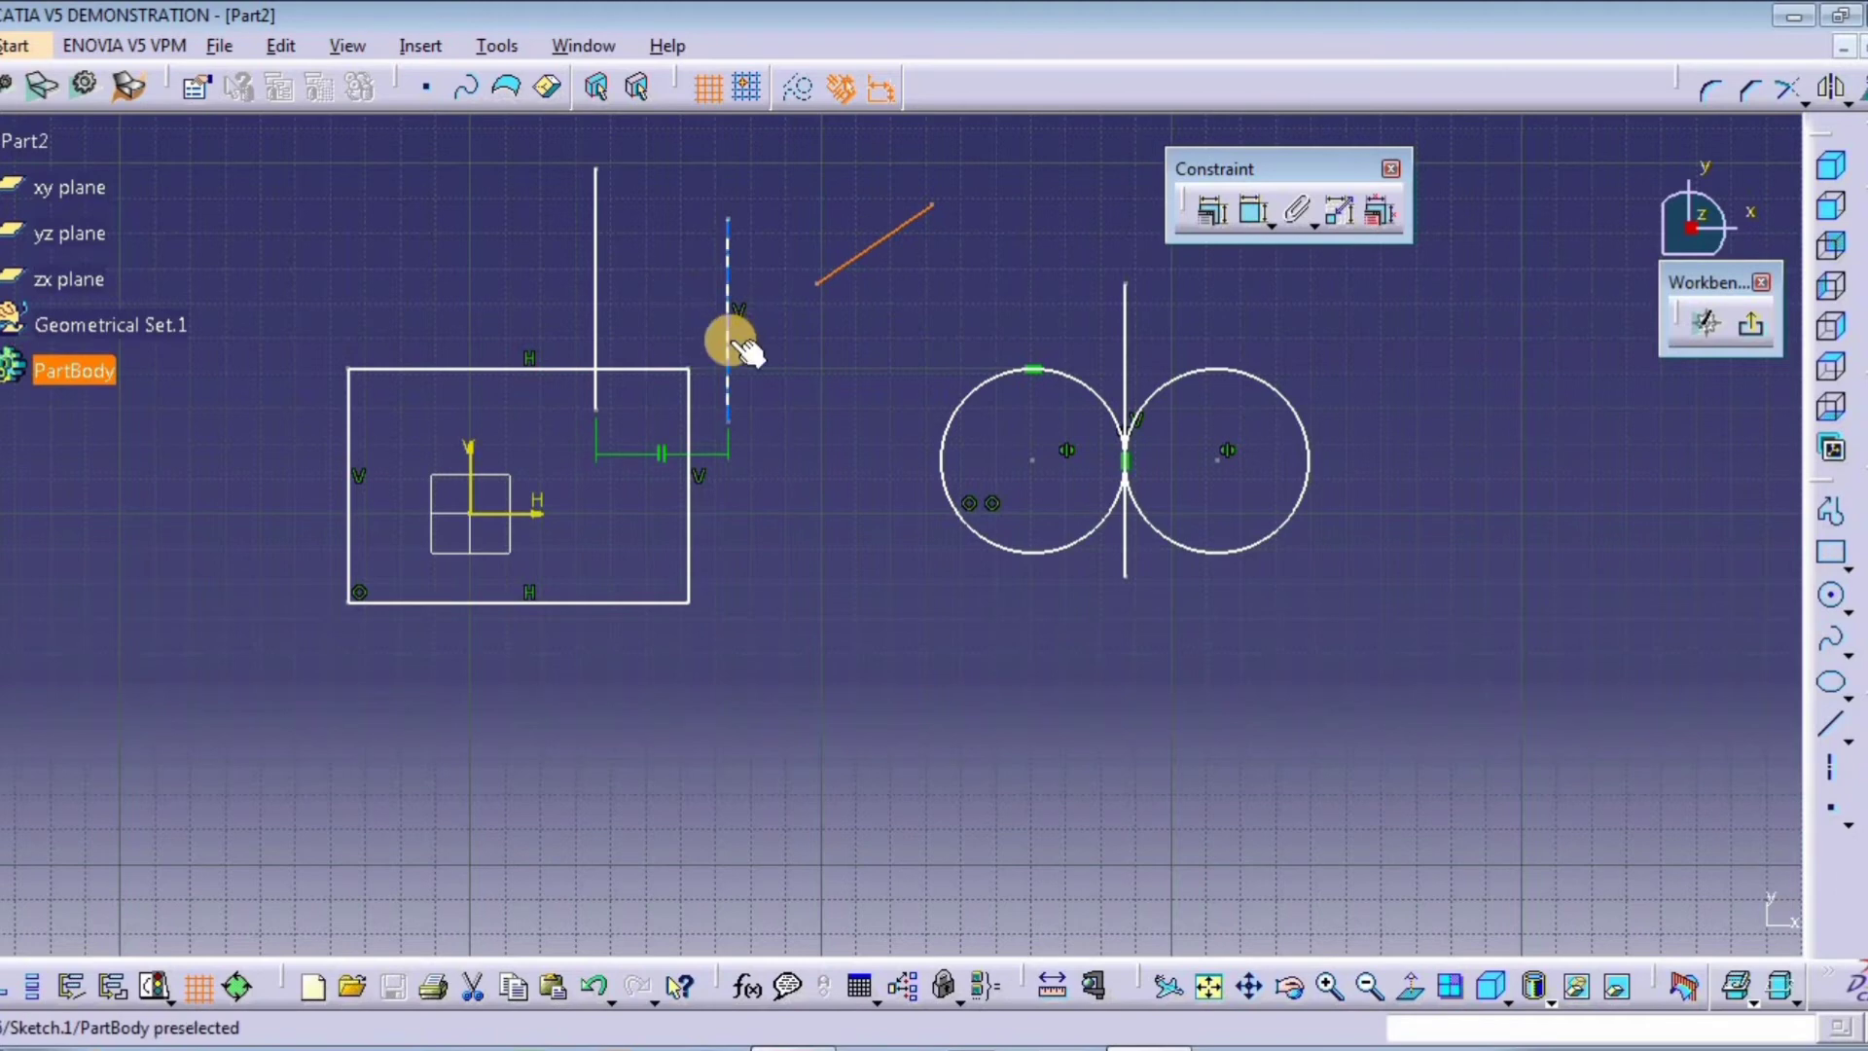
pyautogui.click(1208, 211)
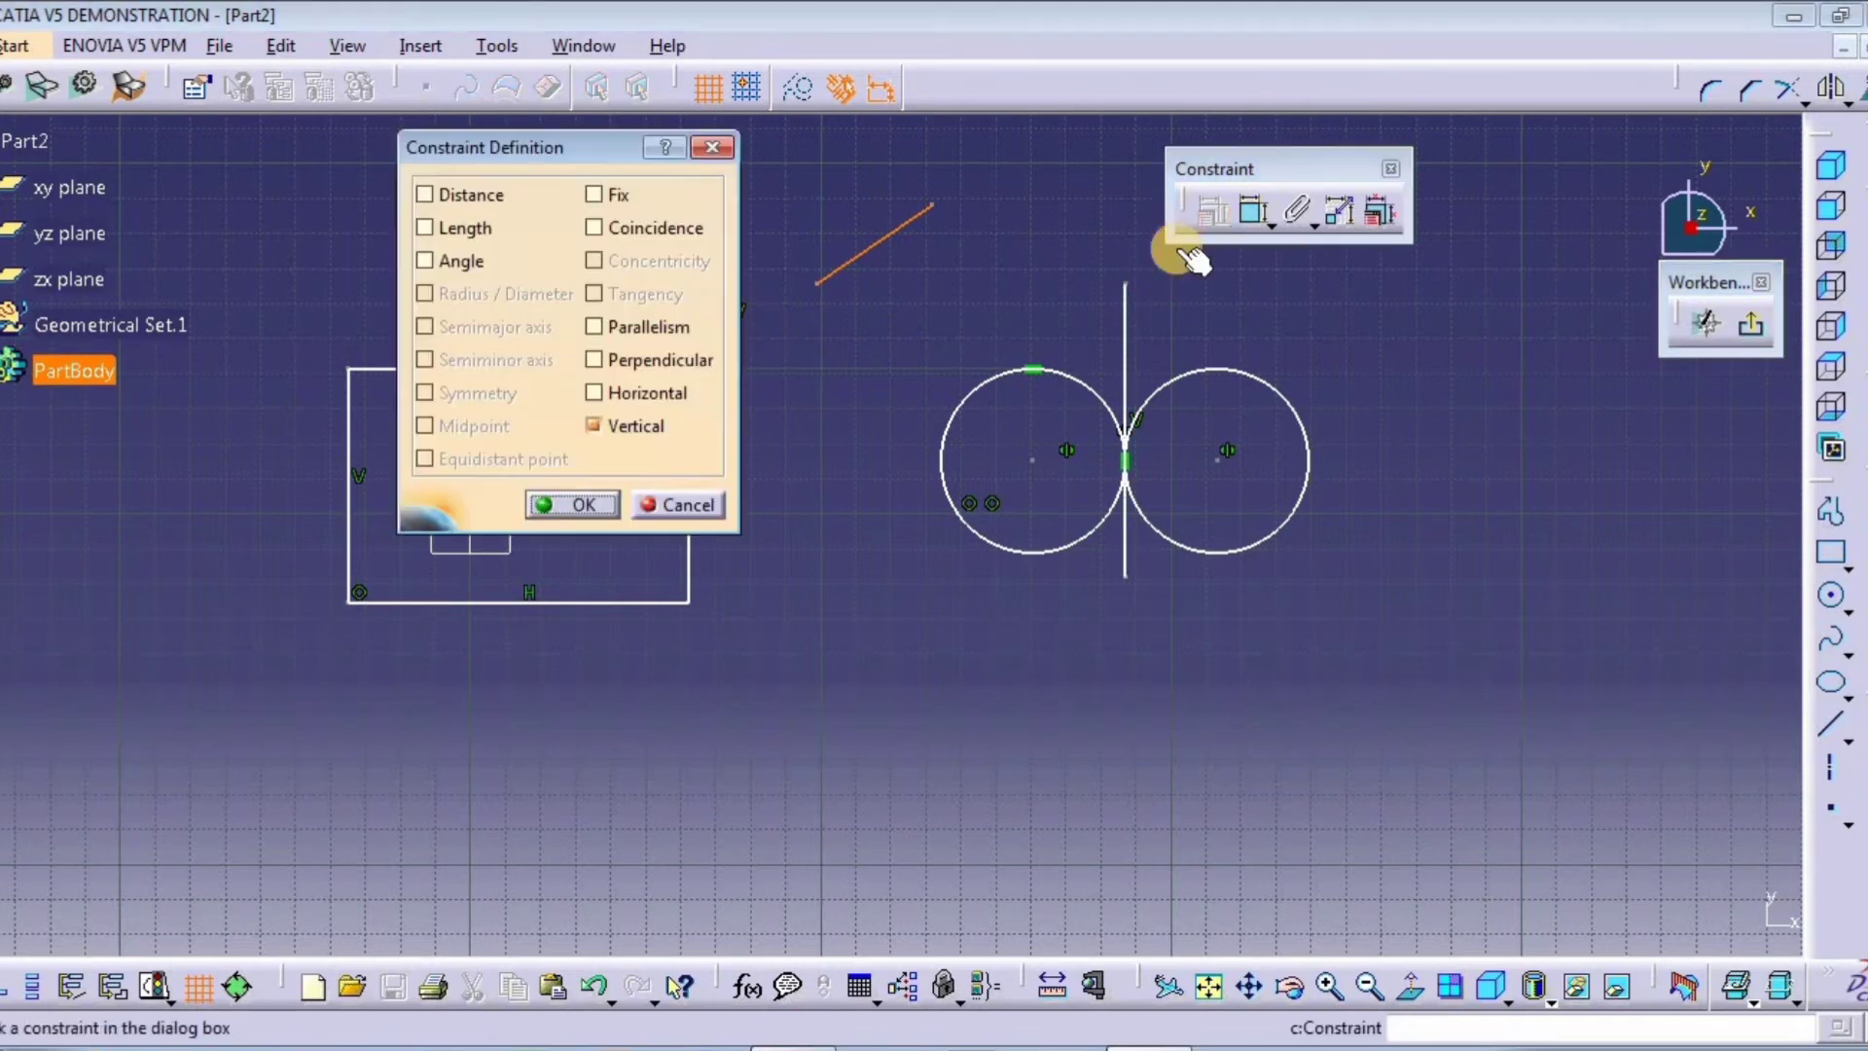
pyautogui.click(662, 230)
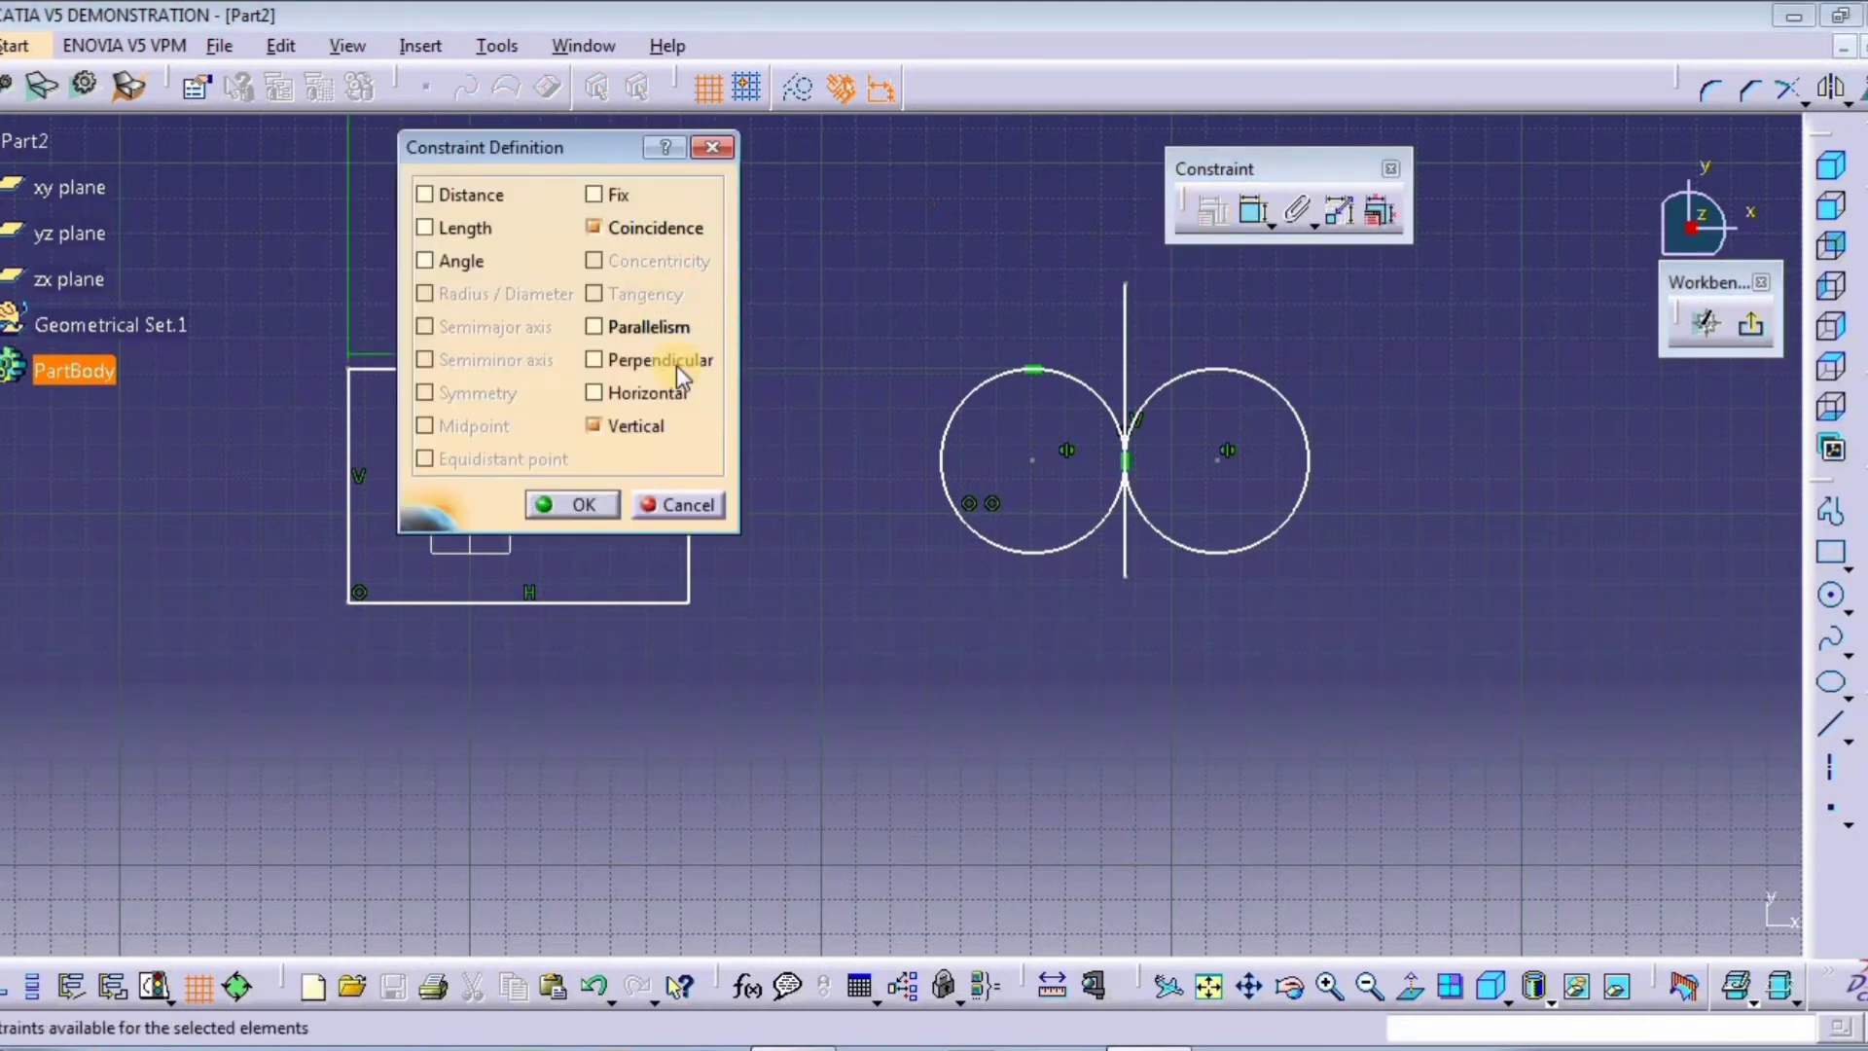
pyautogui.click(582, 501)
# Step: Draw two separate slanted lines above the circles, one rising about 61 mm long and one descending about 63 mm long
pyautogui.moveTo(687, 277)
pyautogui.mouseDown(button='middle')
pyautogui.moveTo(697, 711)
pyautogui.moveTo(763, 521)
pyautogui.mouseUp(button='middle')
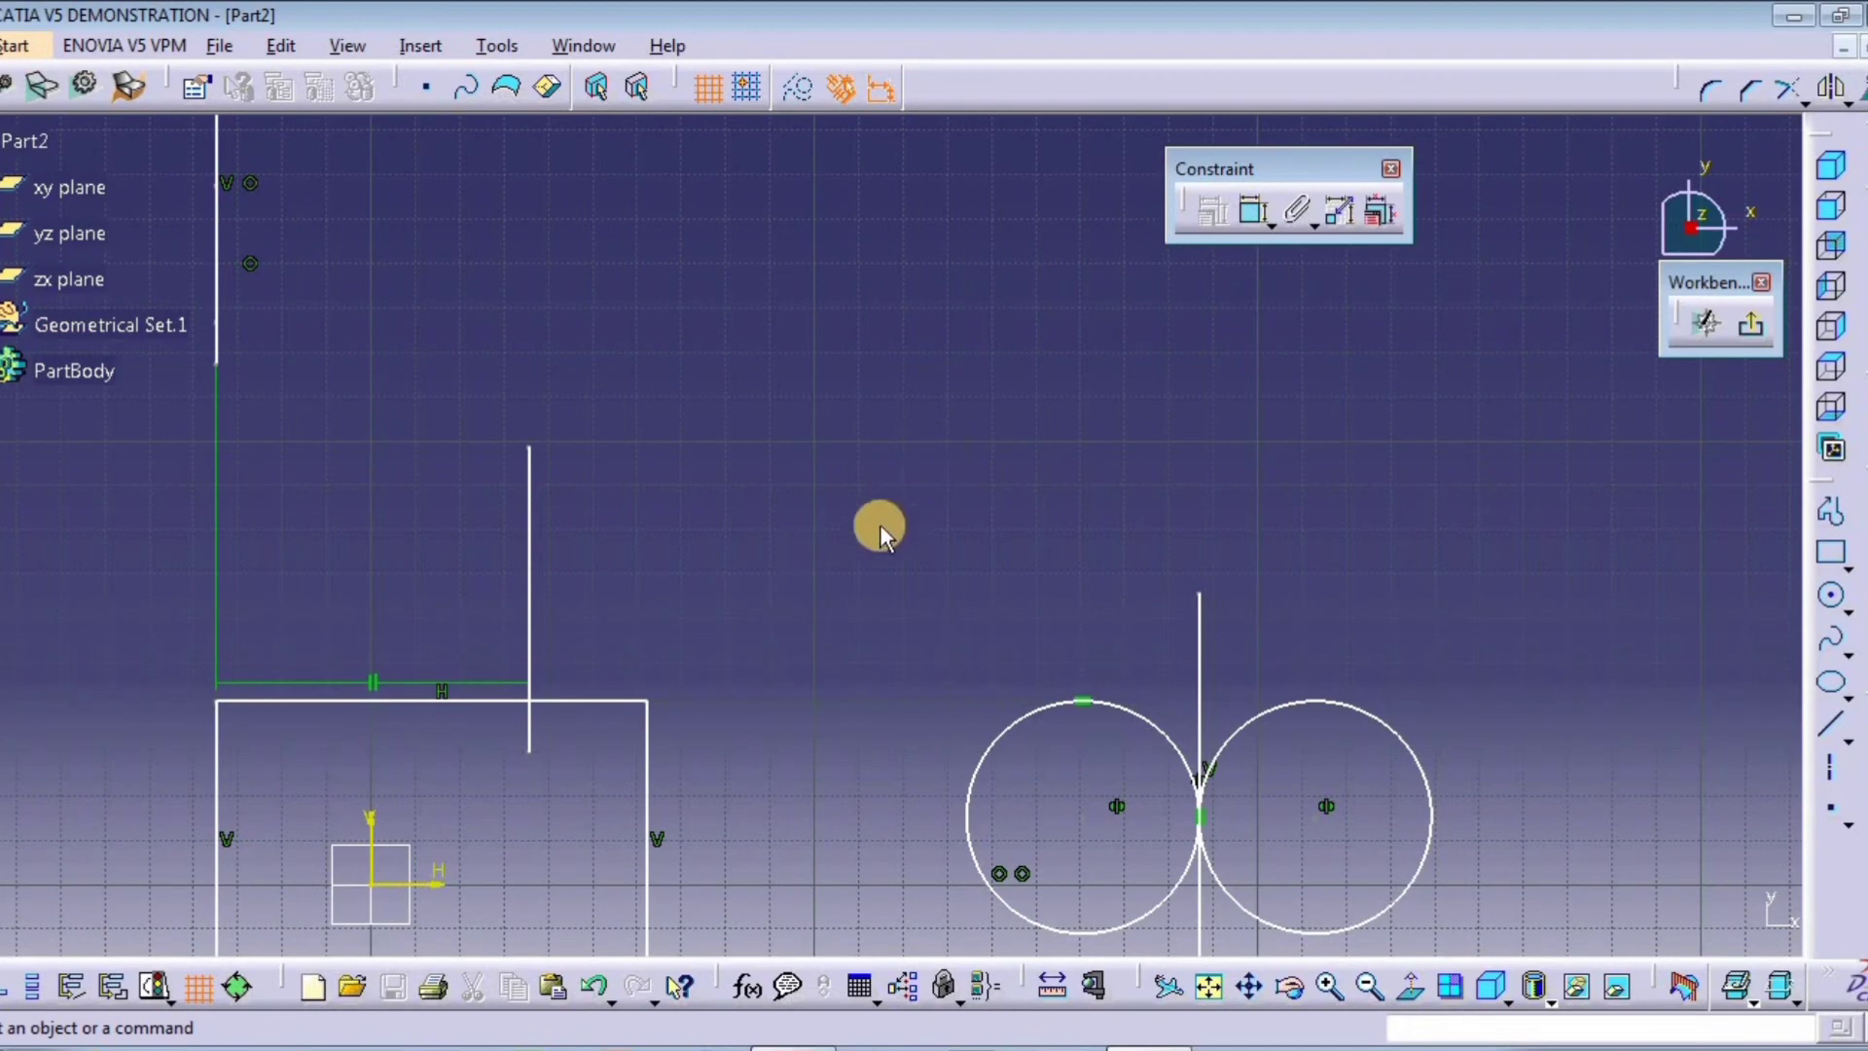
pyautogui.moveTo(880, 525); pyautogui.dragTo(513, 493, button='middle')
pyautogui.click(1832, 725)
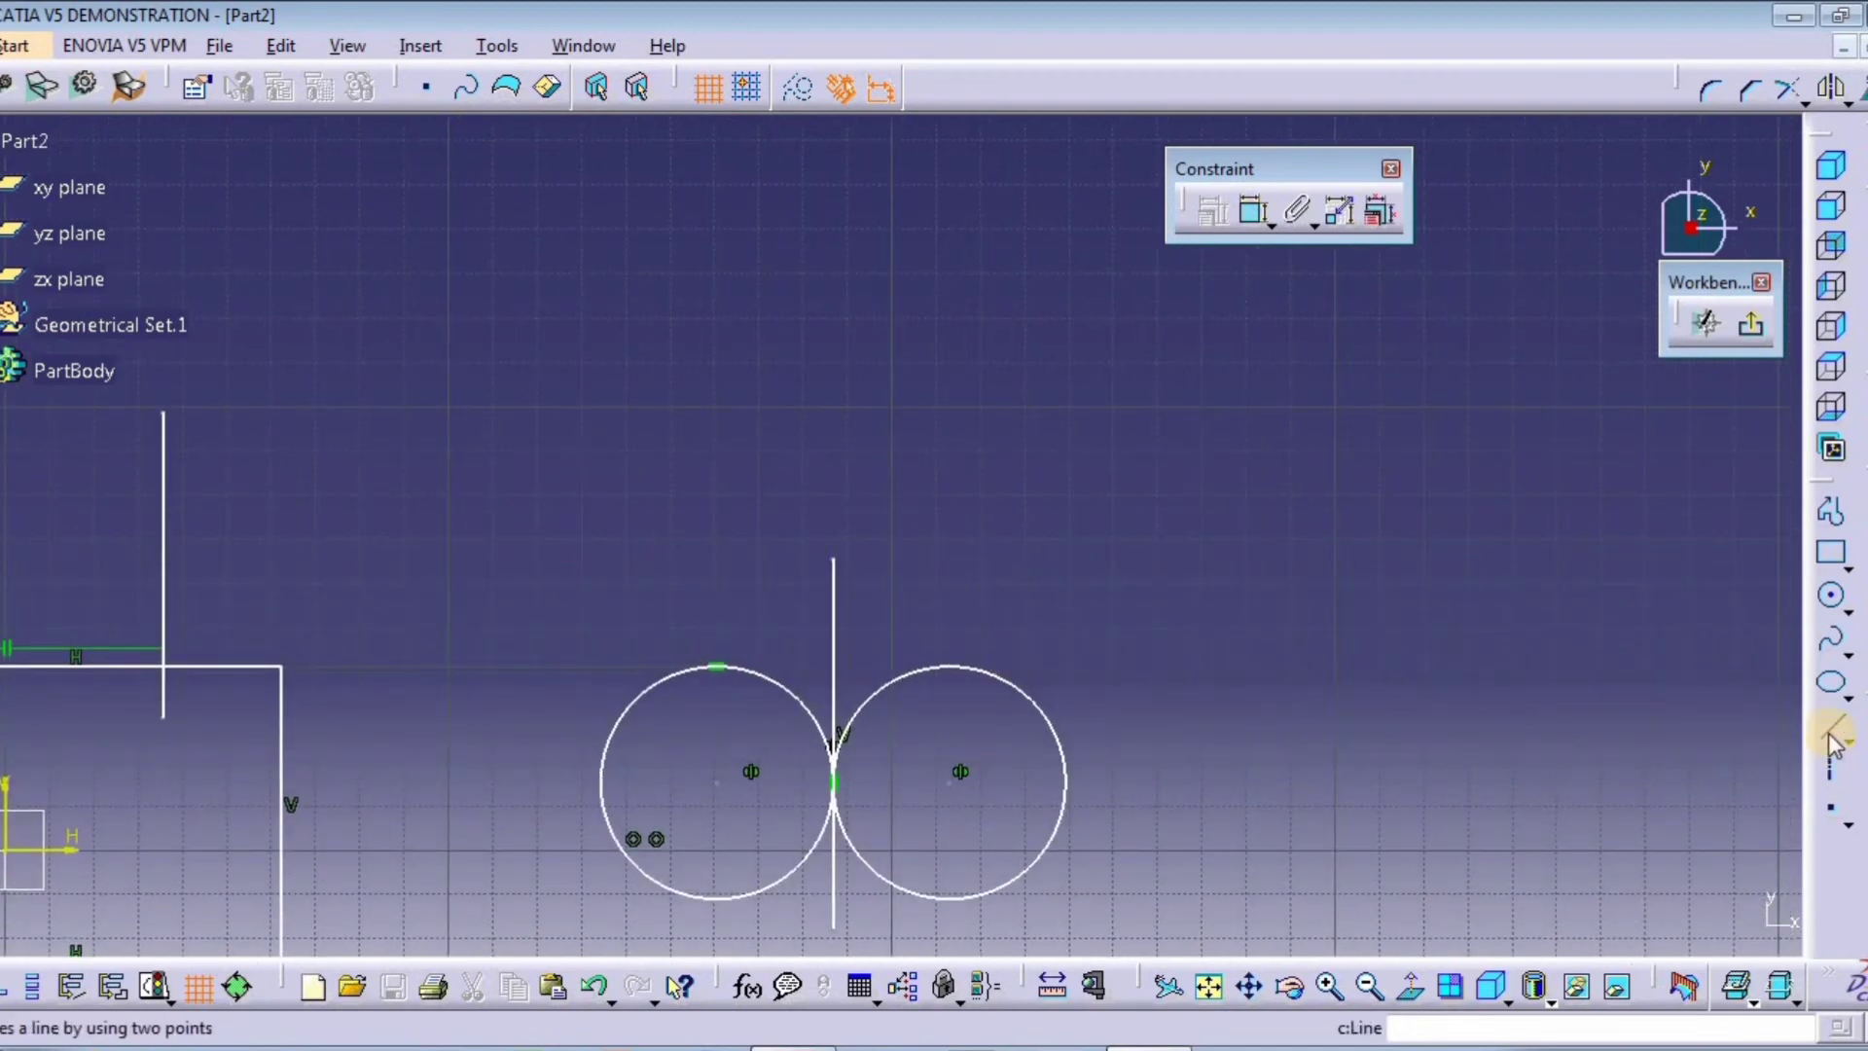
pyautogui.click(281, 667)
pyautogui.click(533, 257)
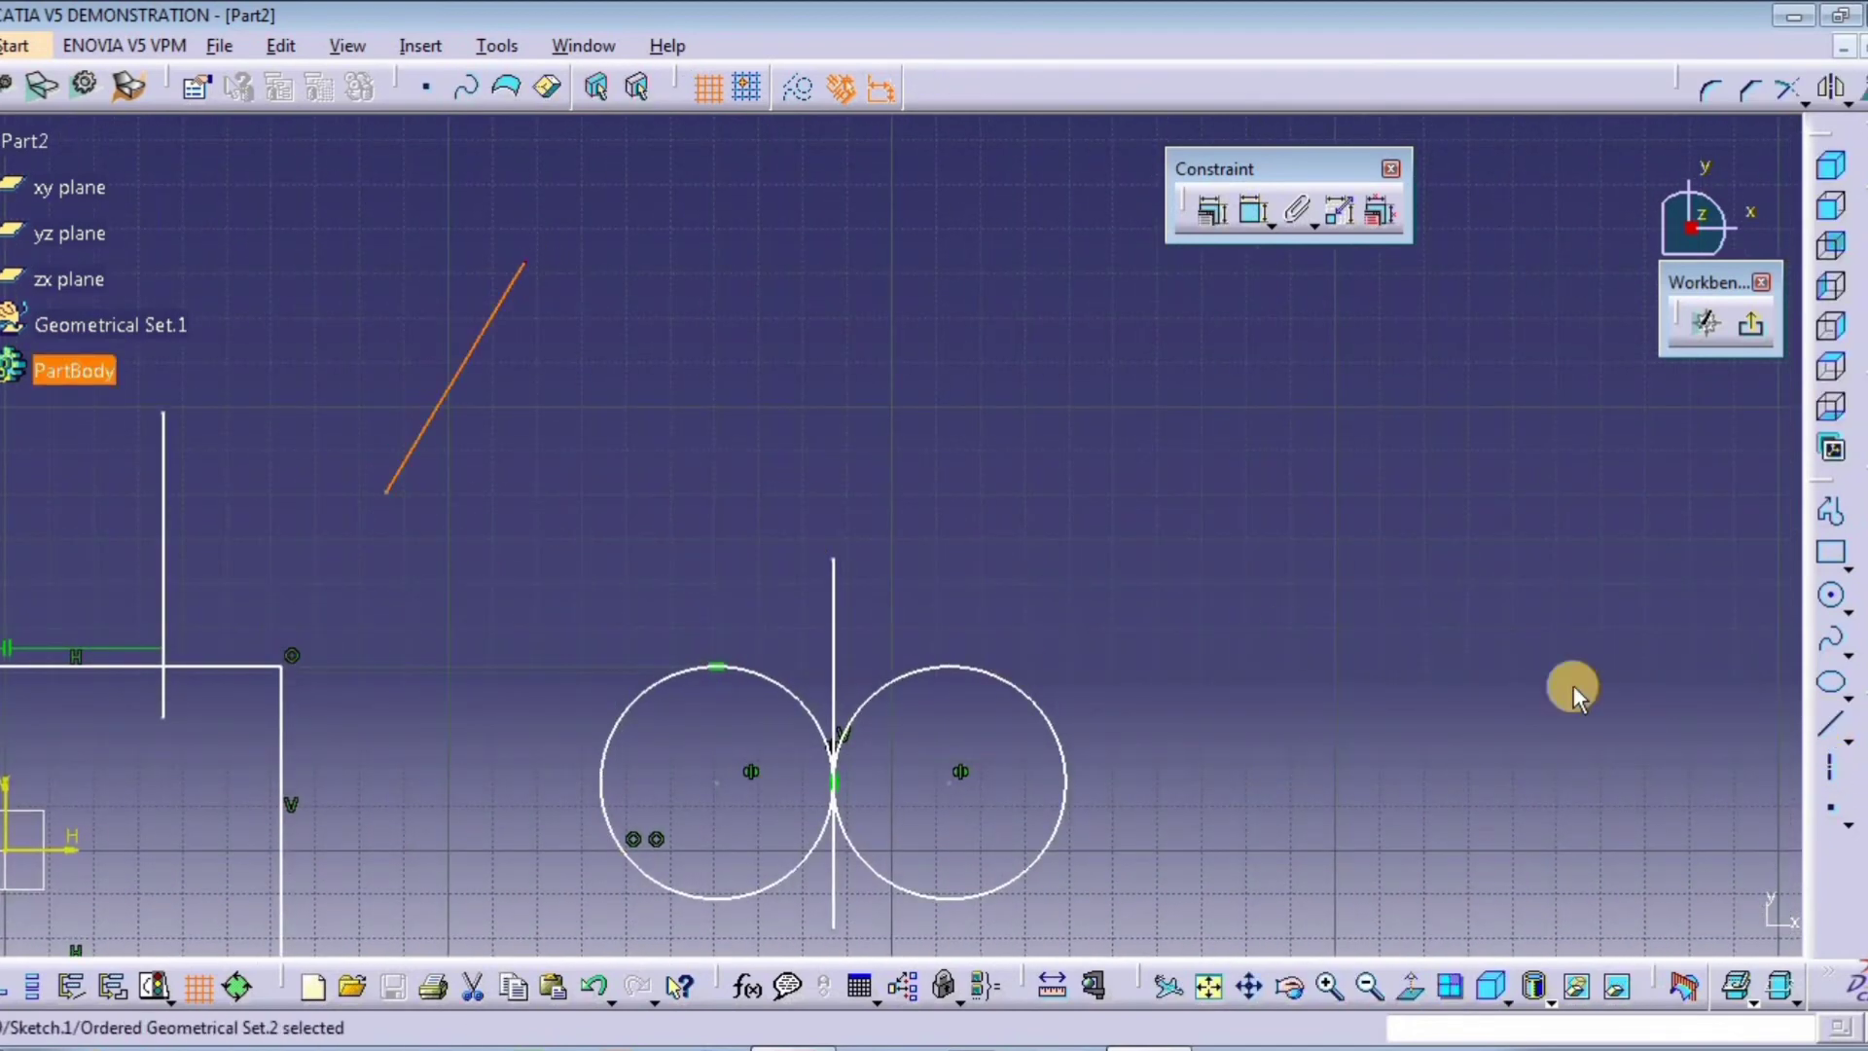
pyautogui.click(1836, 728)
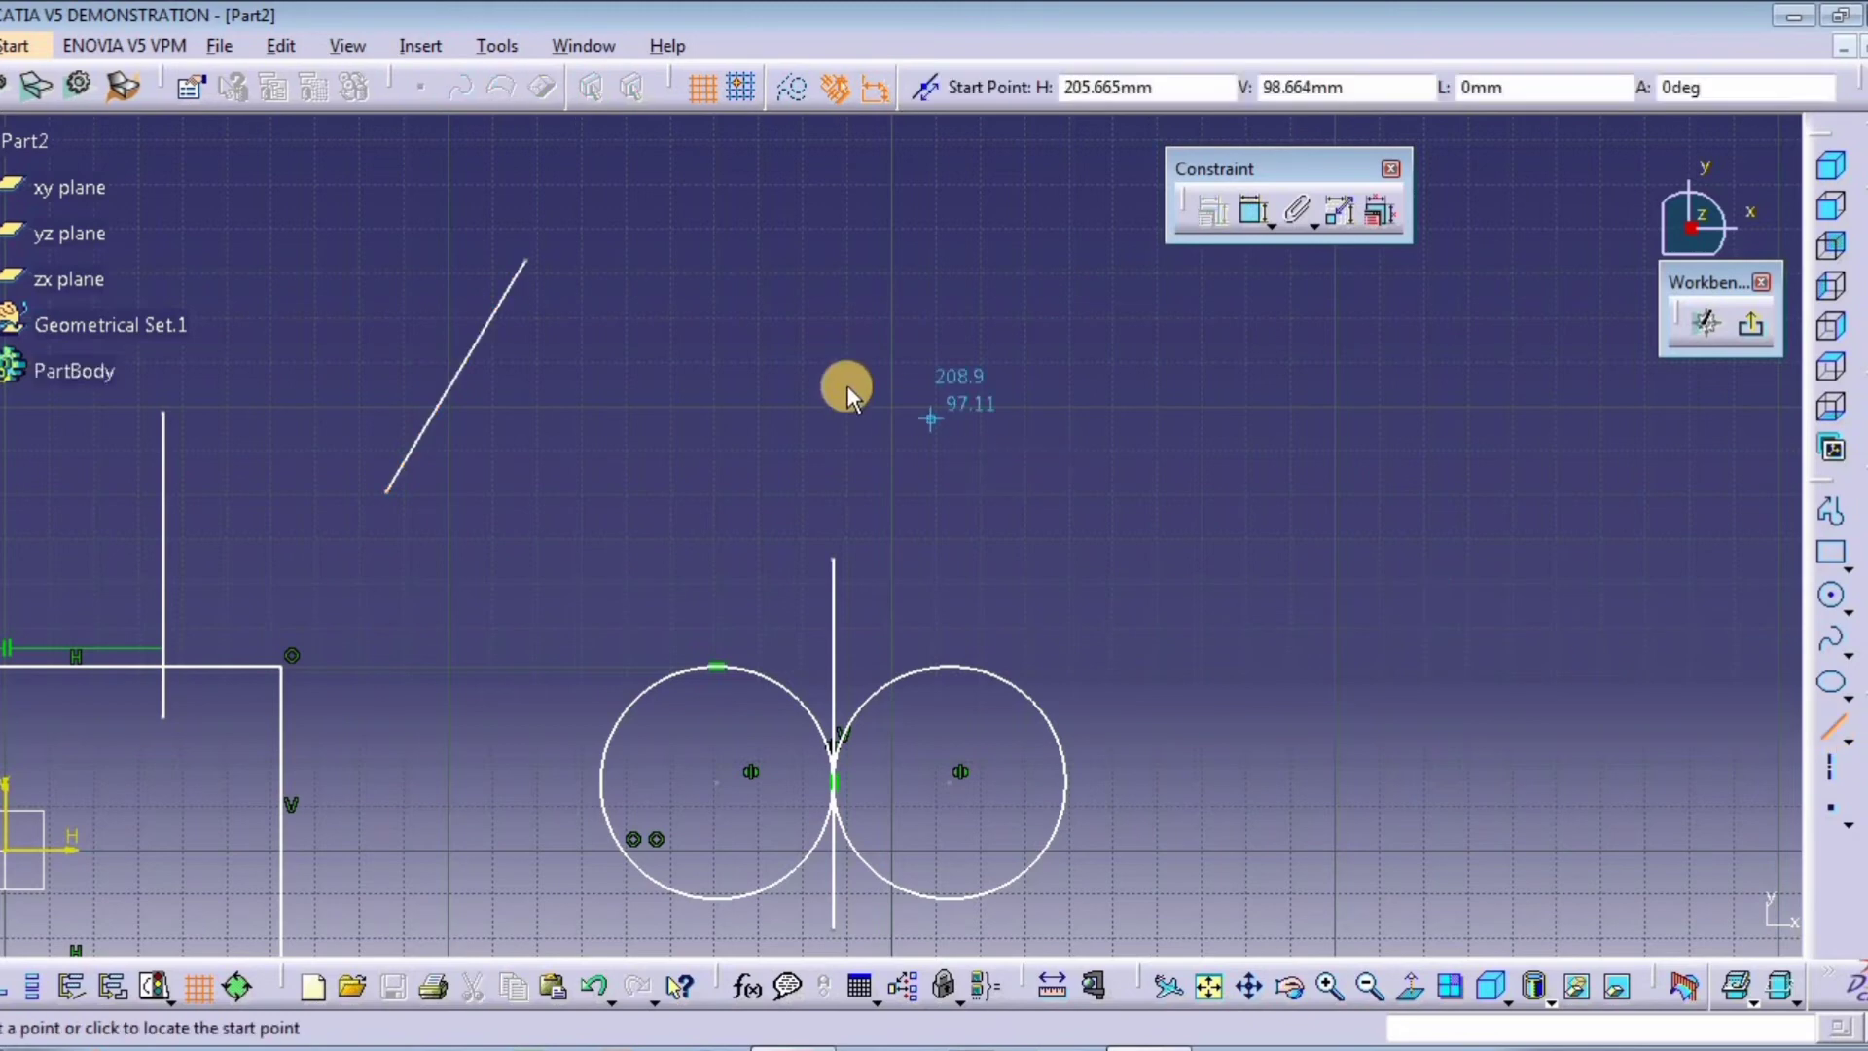
pyautogui.click(724, 305)
pyautogui.click(984, 403)
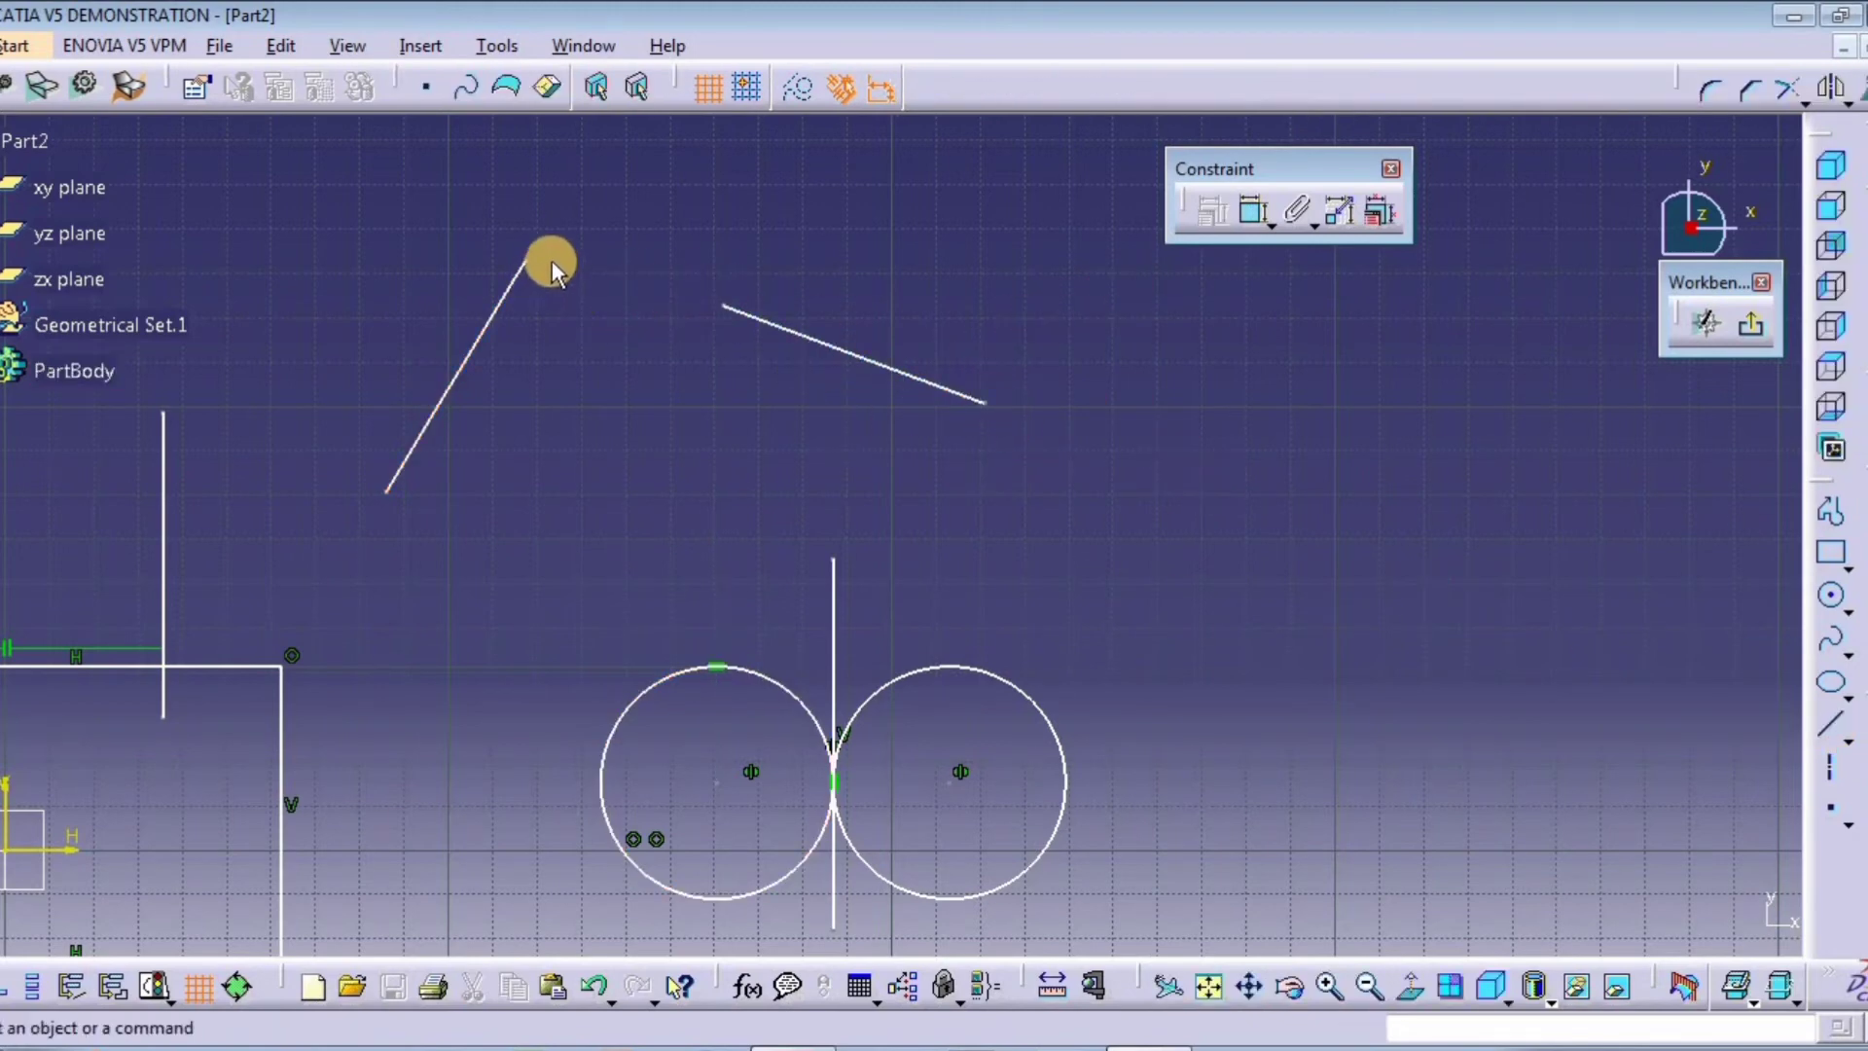
# Step: Apply the Coincidence constraint between the upper endpoints of the two slanted lines so they meet at a corner
pyautogui.click(584, 273)
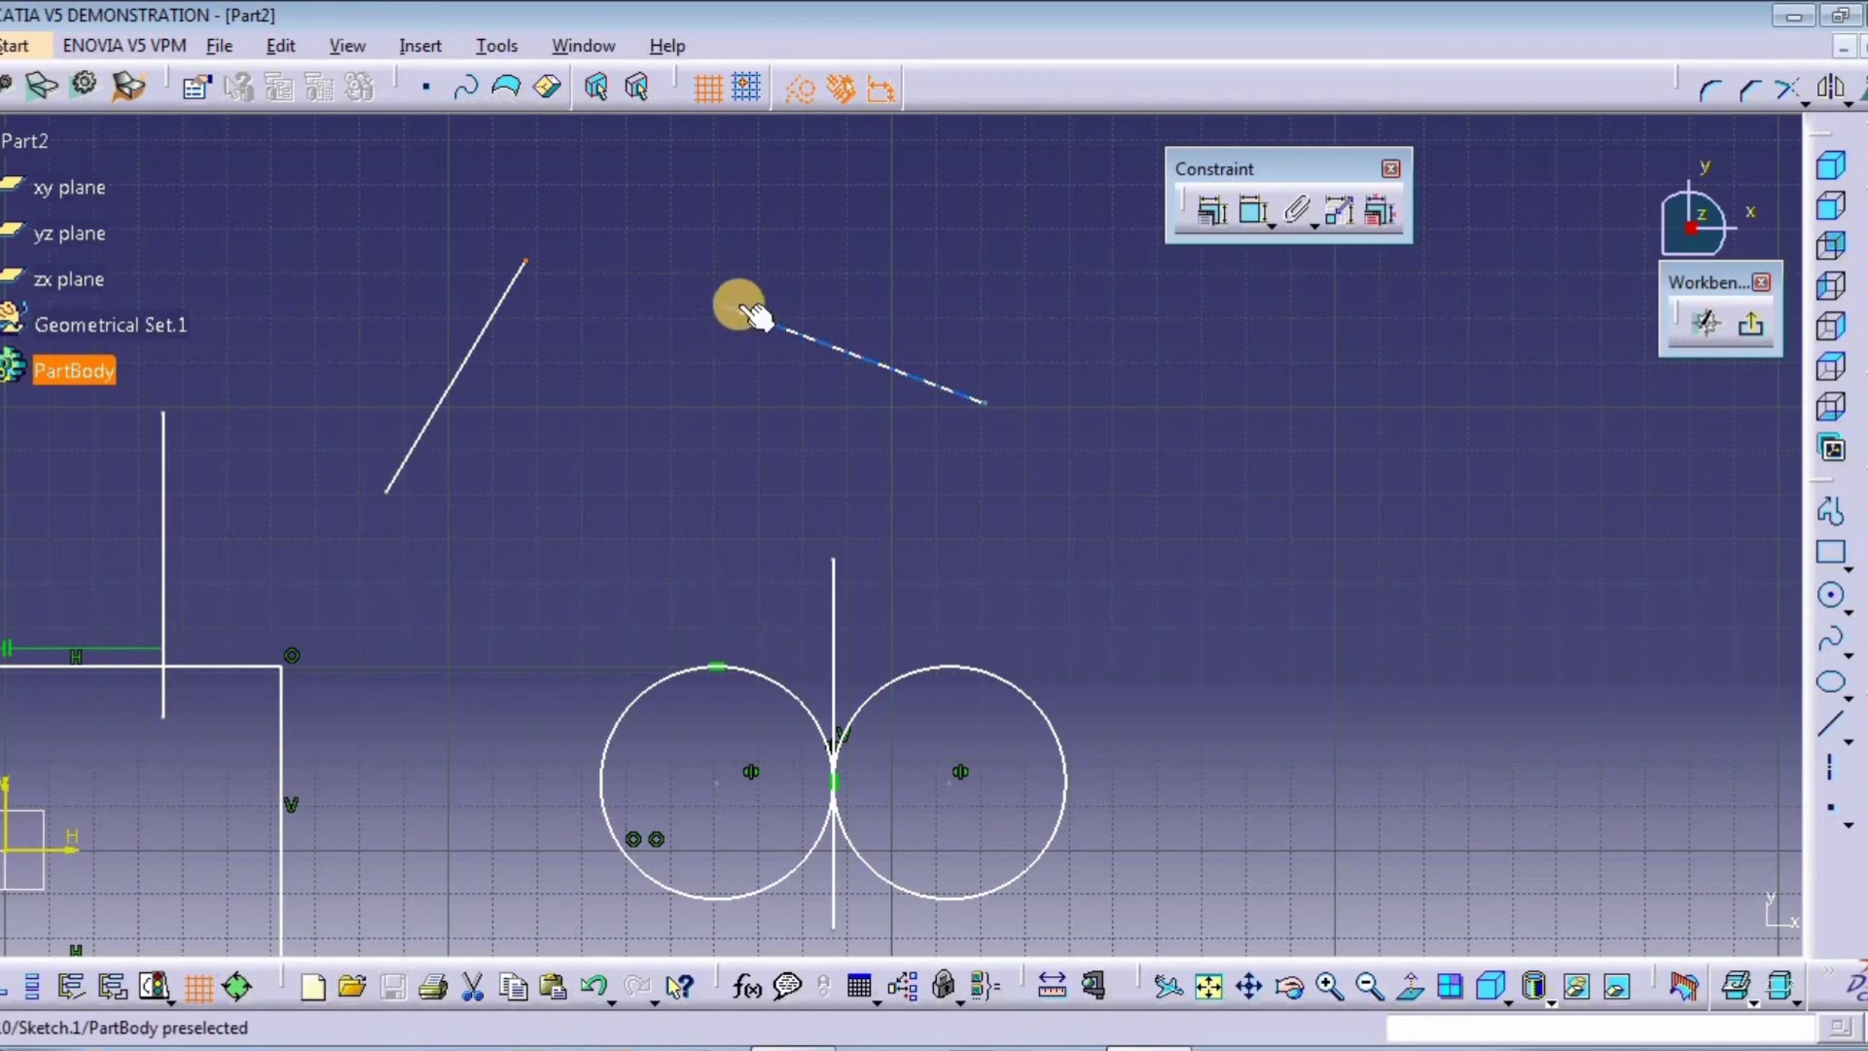
pyautogui.click(730, 309)
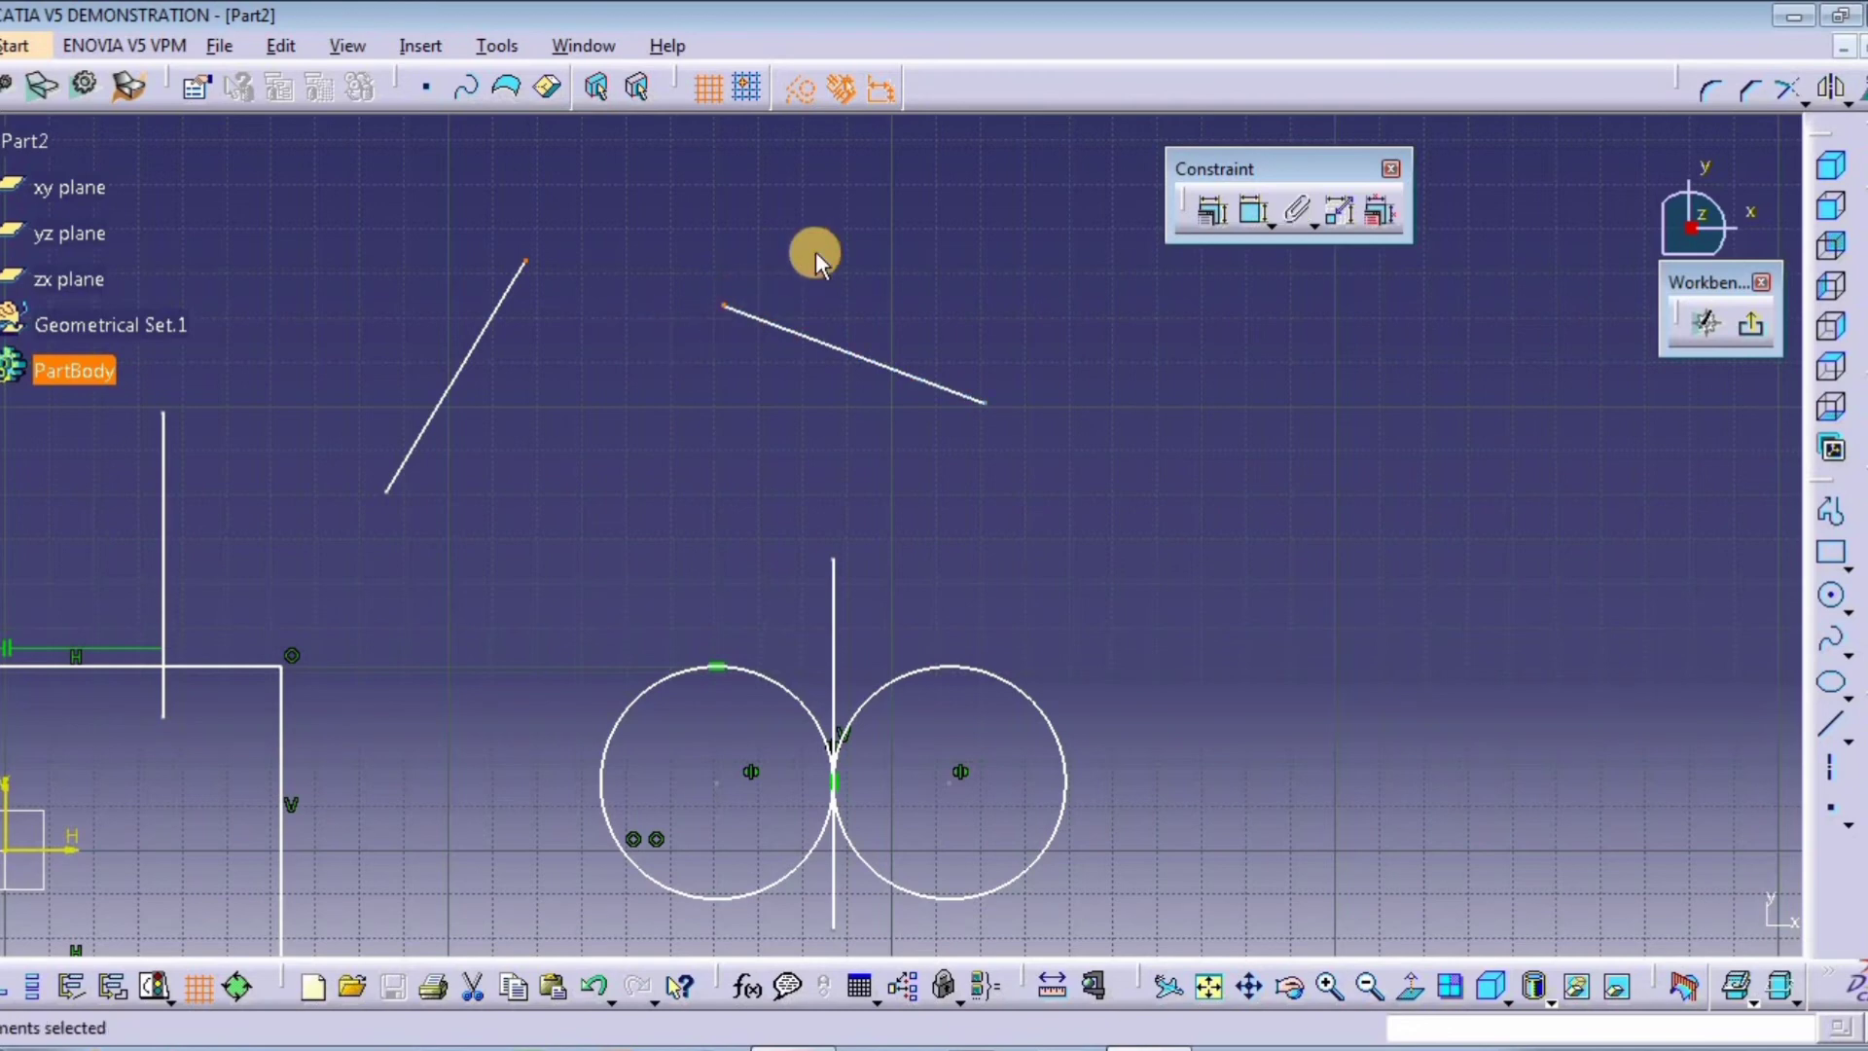
pyautogui.click(1212, 210)
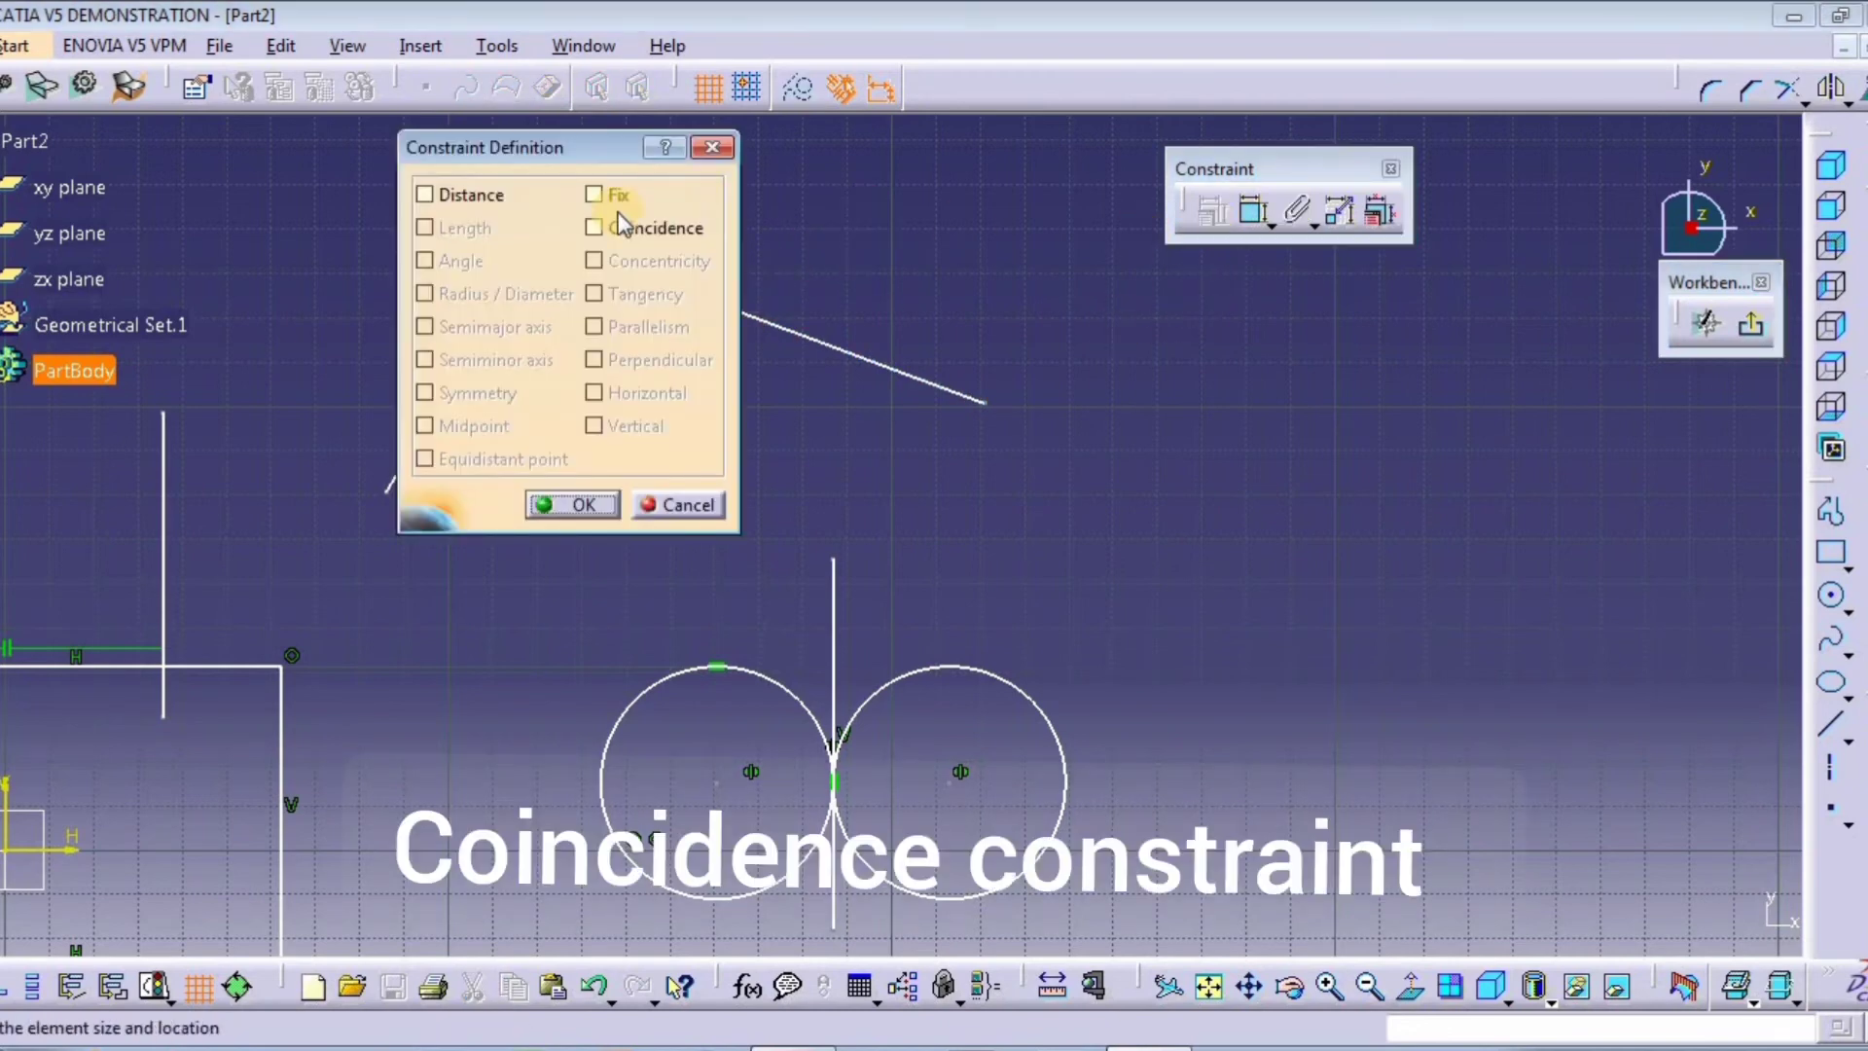
pyautogui.click(613, 228)
pyautogui.click(582, 502)
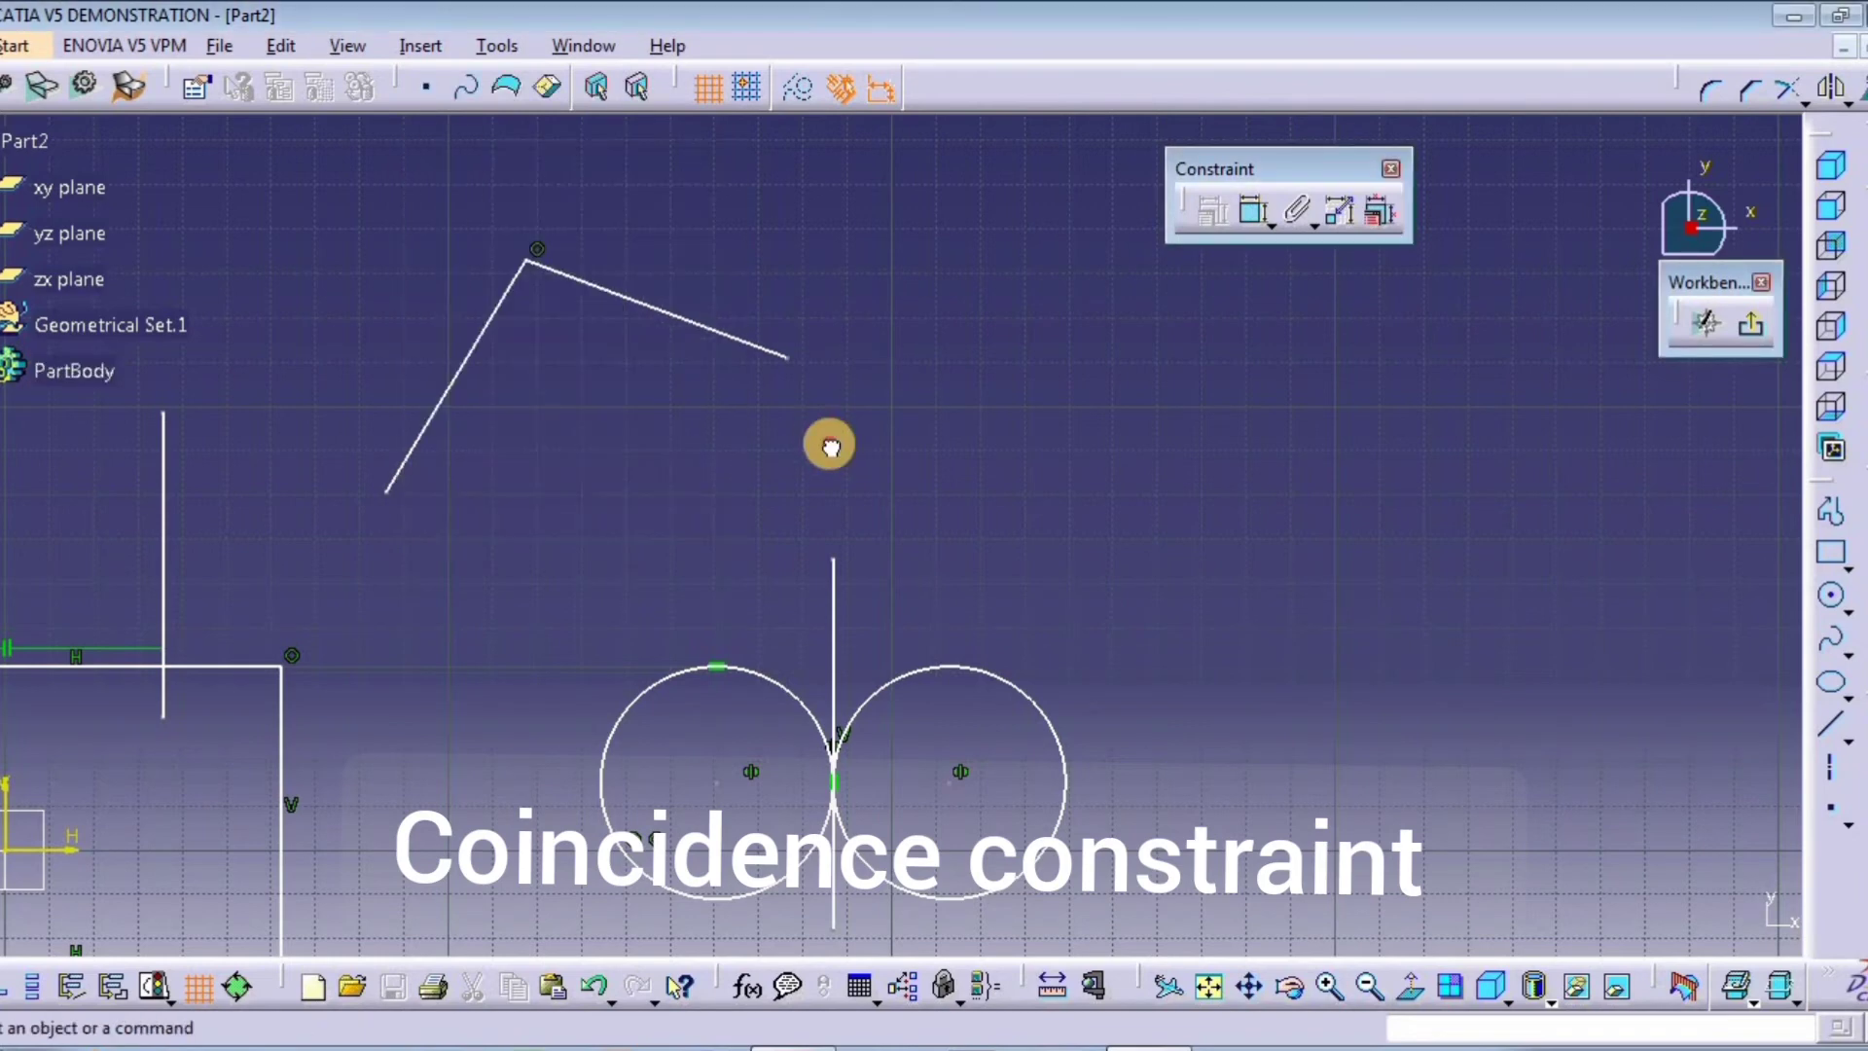
# Step: Review the constraint types available for the far circle alone in Constraint Definition, and cancel the definition
pyautogui.moveTo(564, 442); pyautogui.dragTo(612, 418, button='middle')
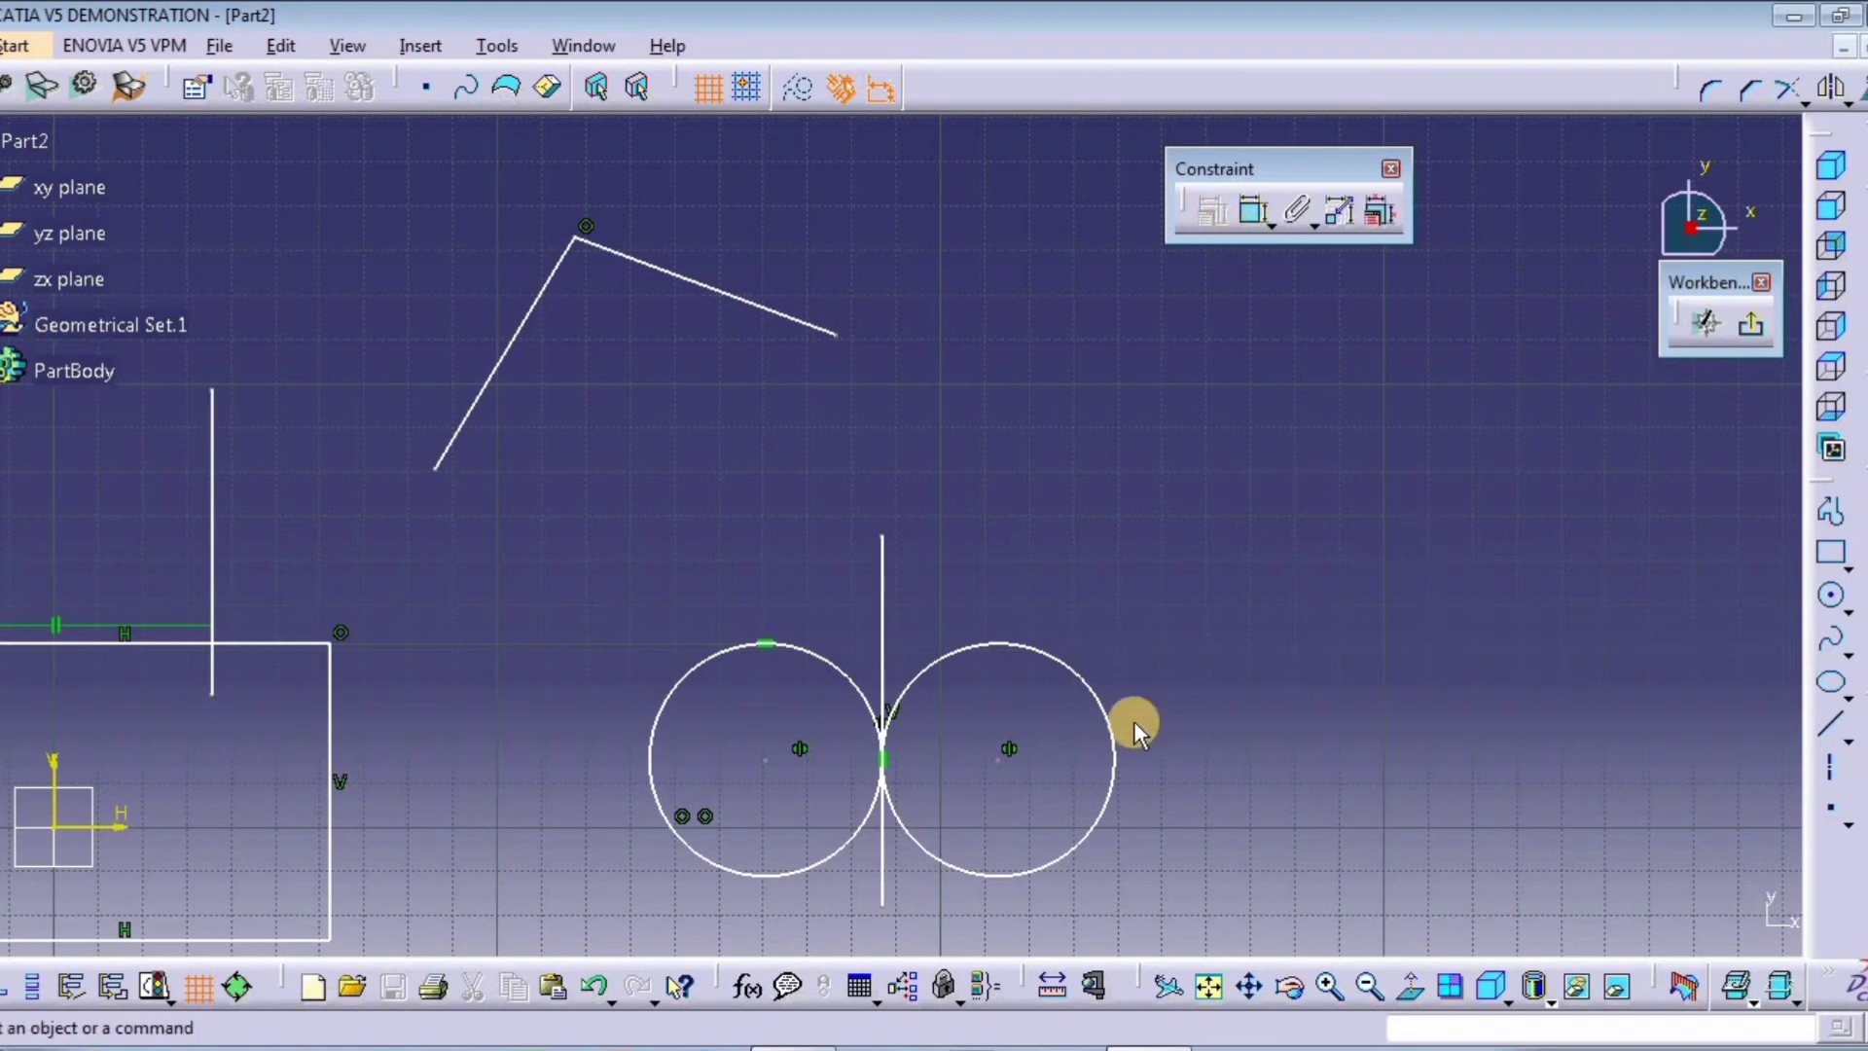
pyautogui.click(1065, 676)
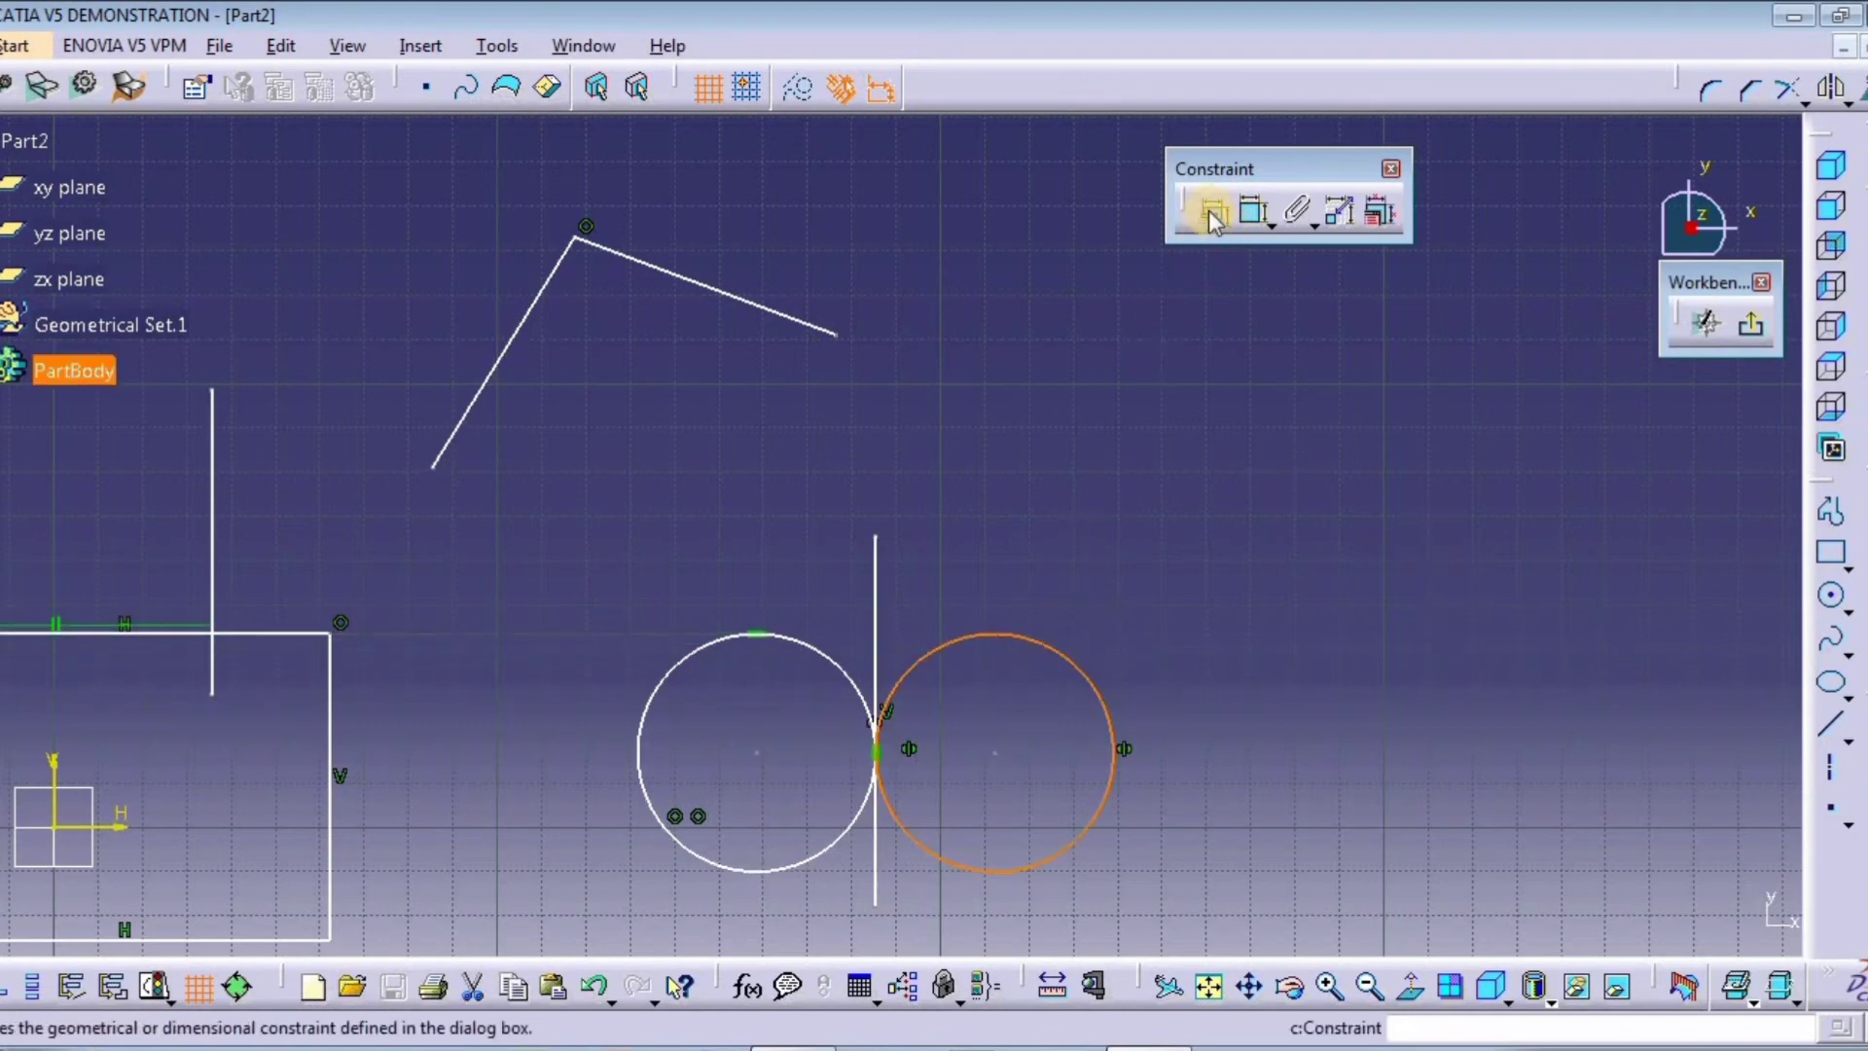
pyautogui.click(1212, 210)
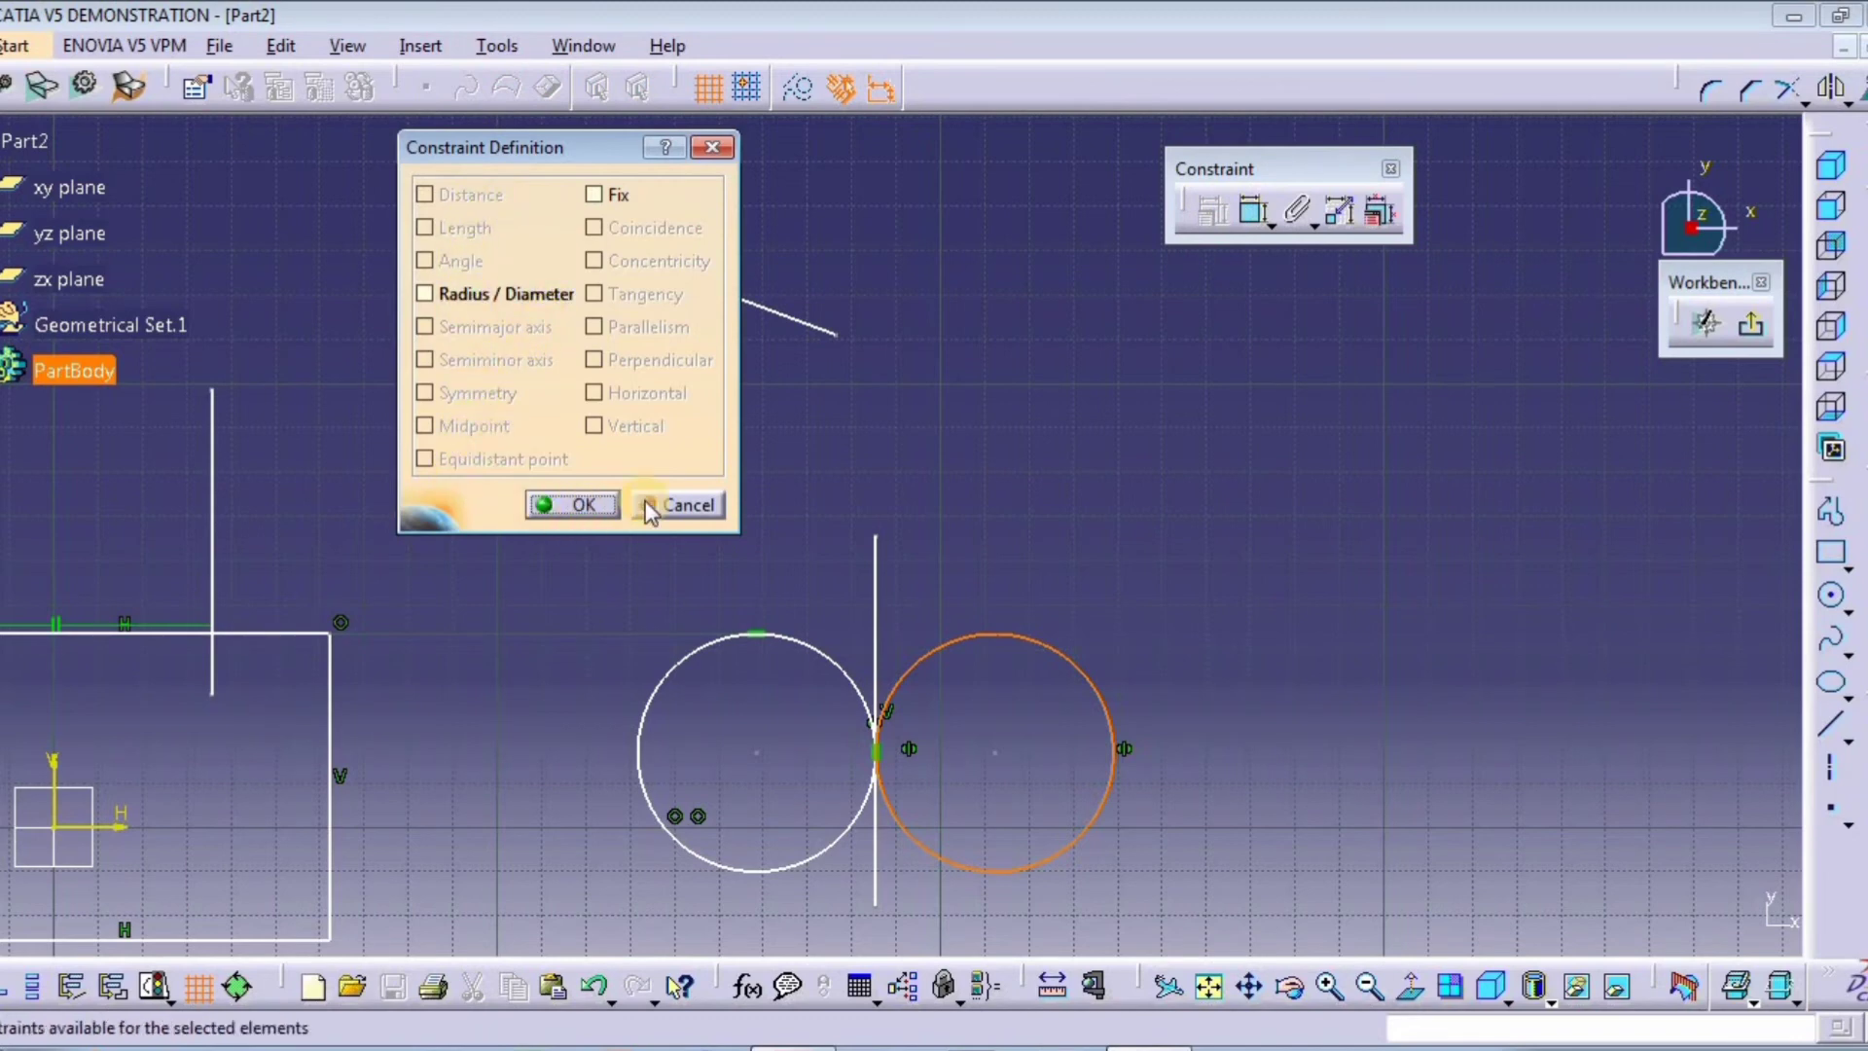
pyautogui.click(681, 504)
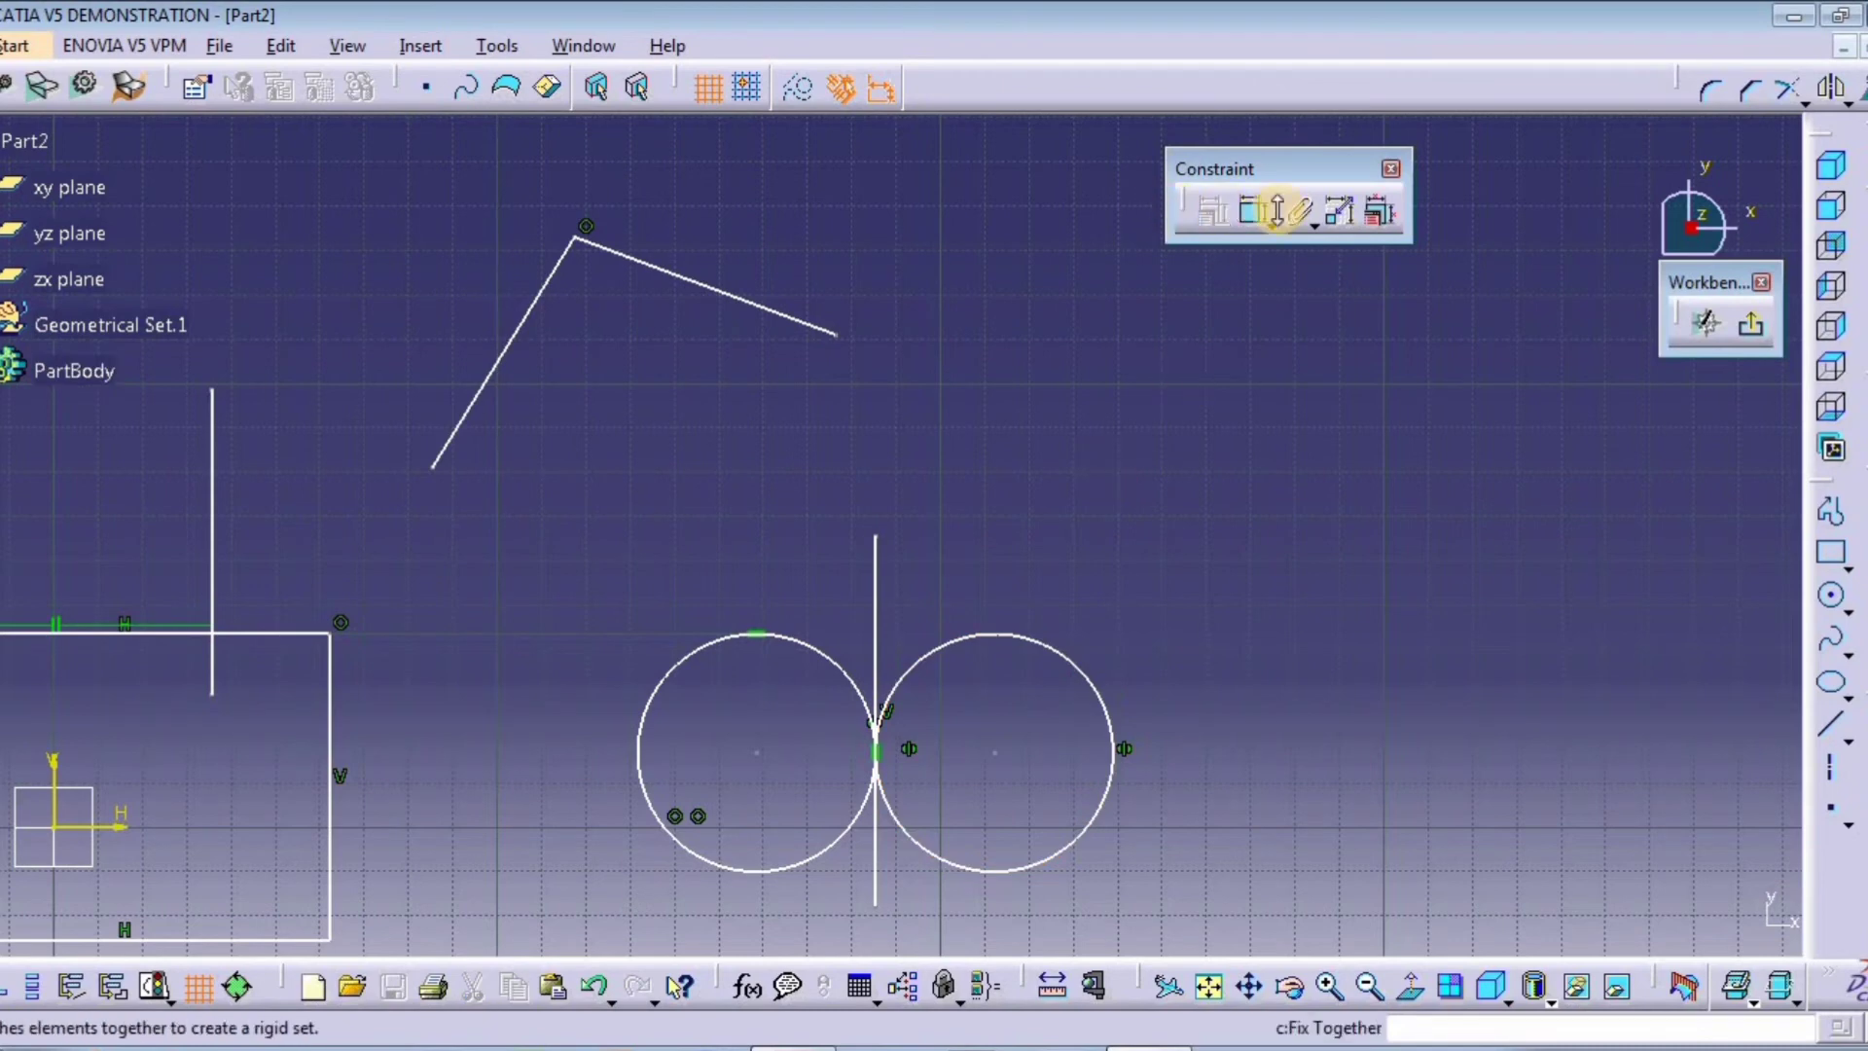
# Step: Try a length dimension on the descending slanted line, view its constraint and measure direction options, and cancel it
pyautogui.click(1257, 212)
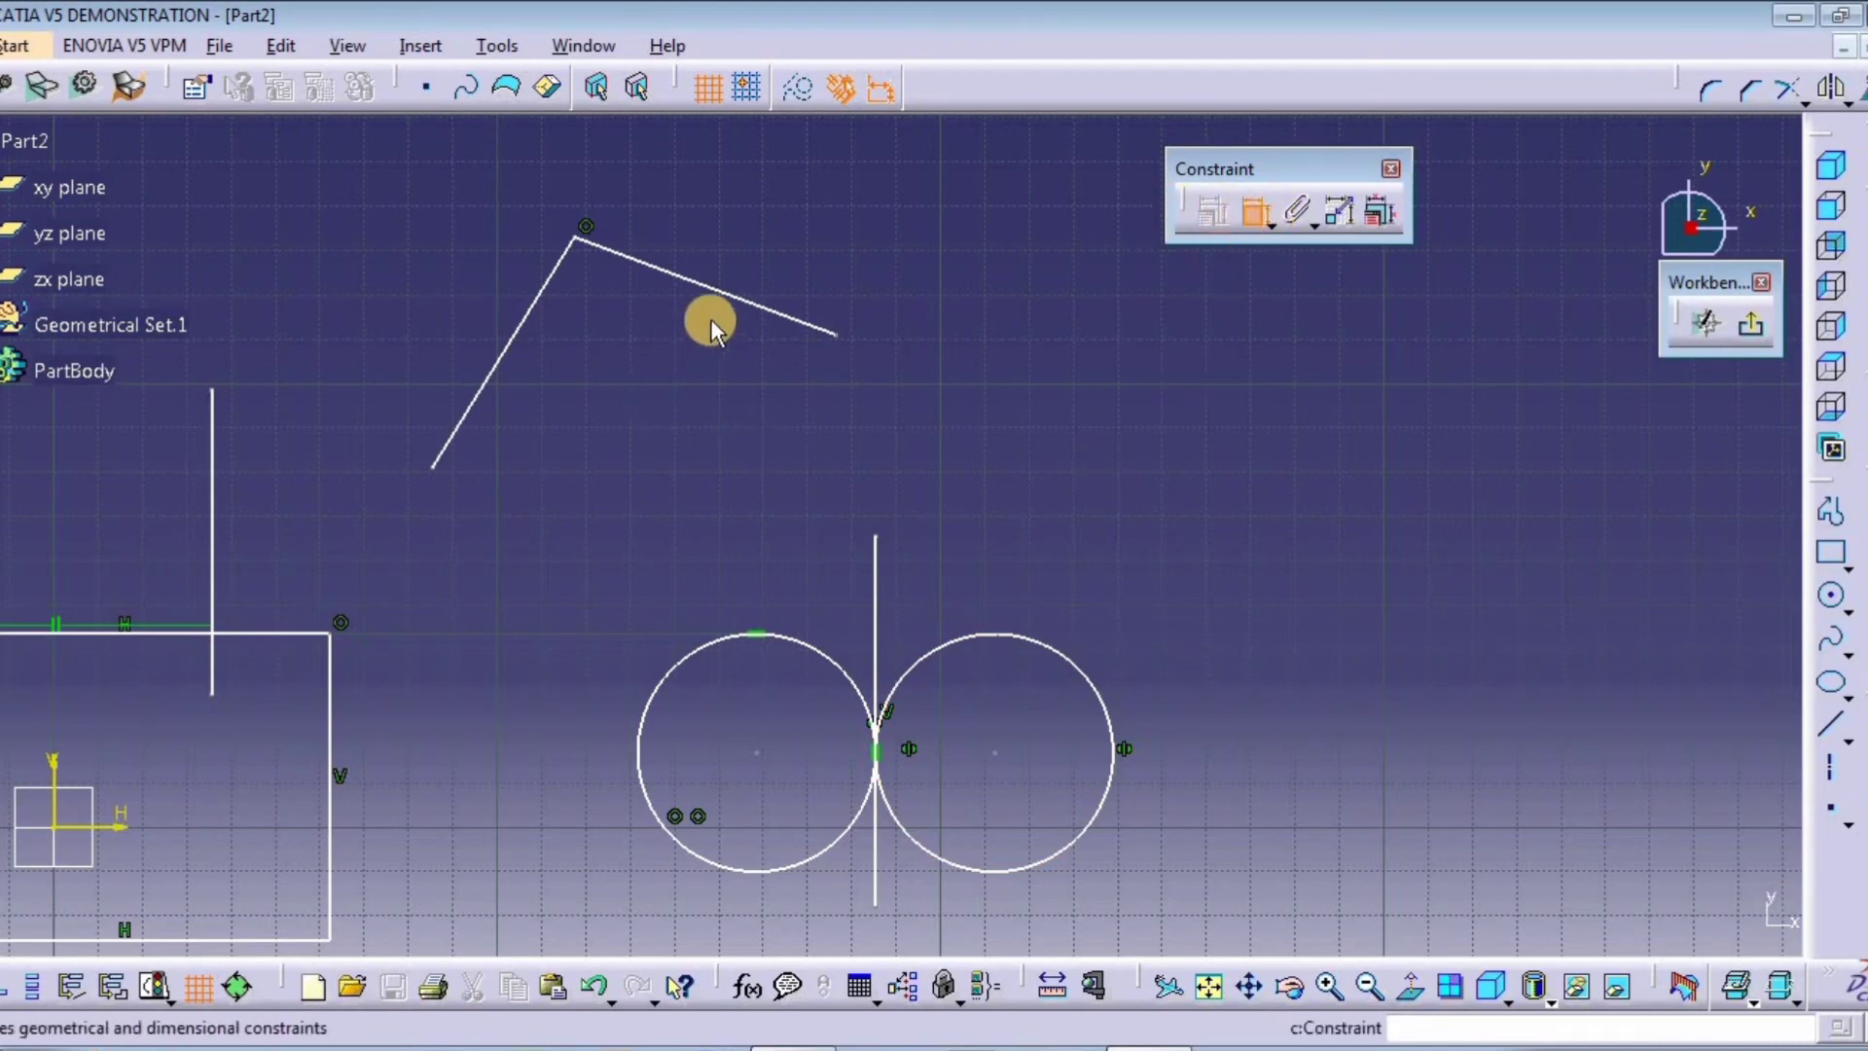
pyautogui.click(740, 301)
pyautogui.rightClick(839, 348)
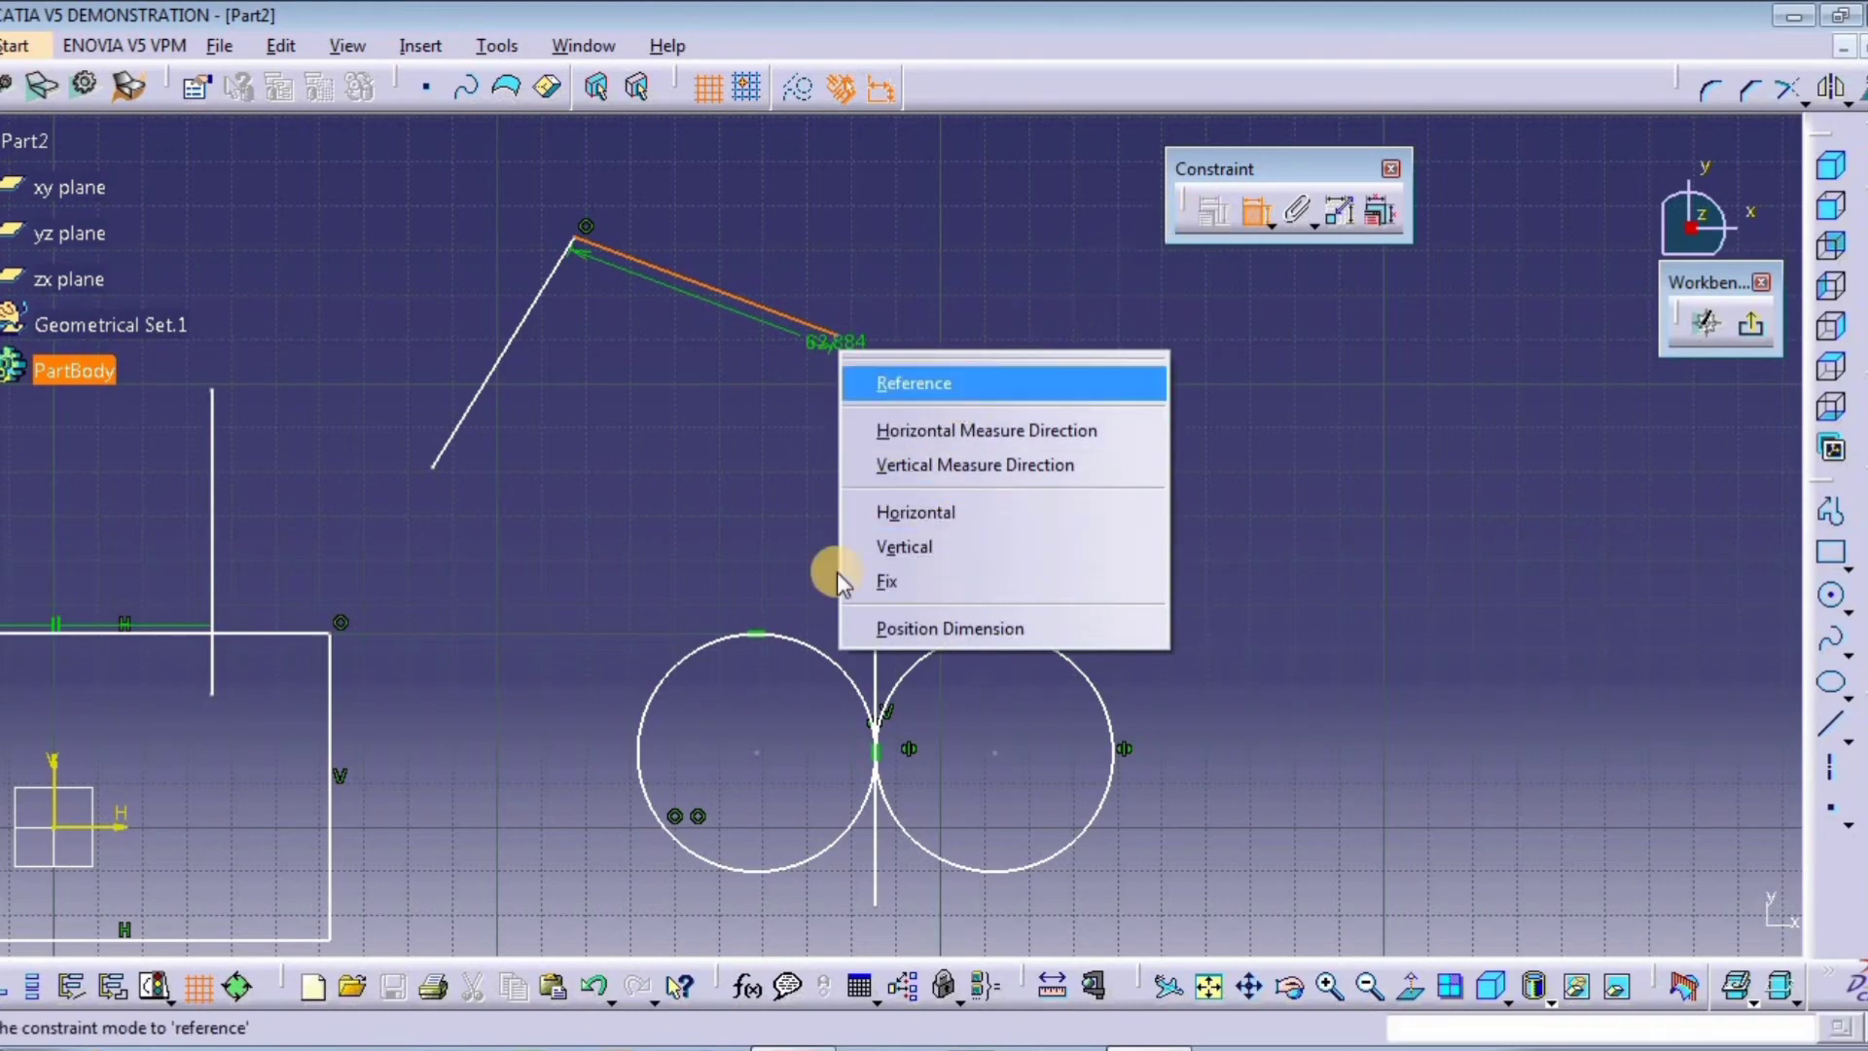
pyautogui.click(1299, 428)
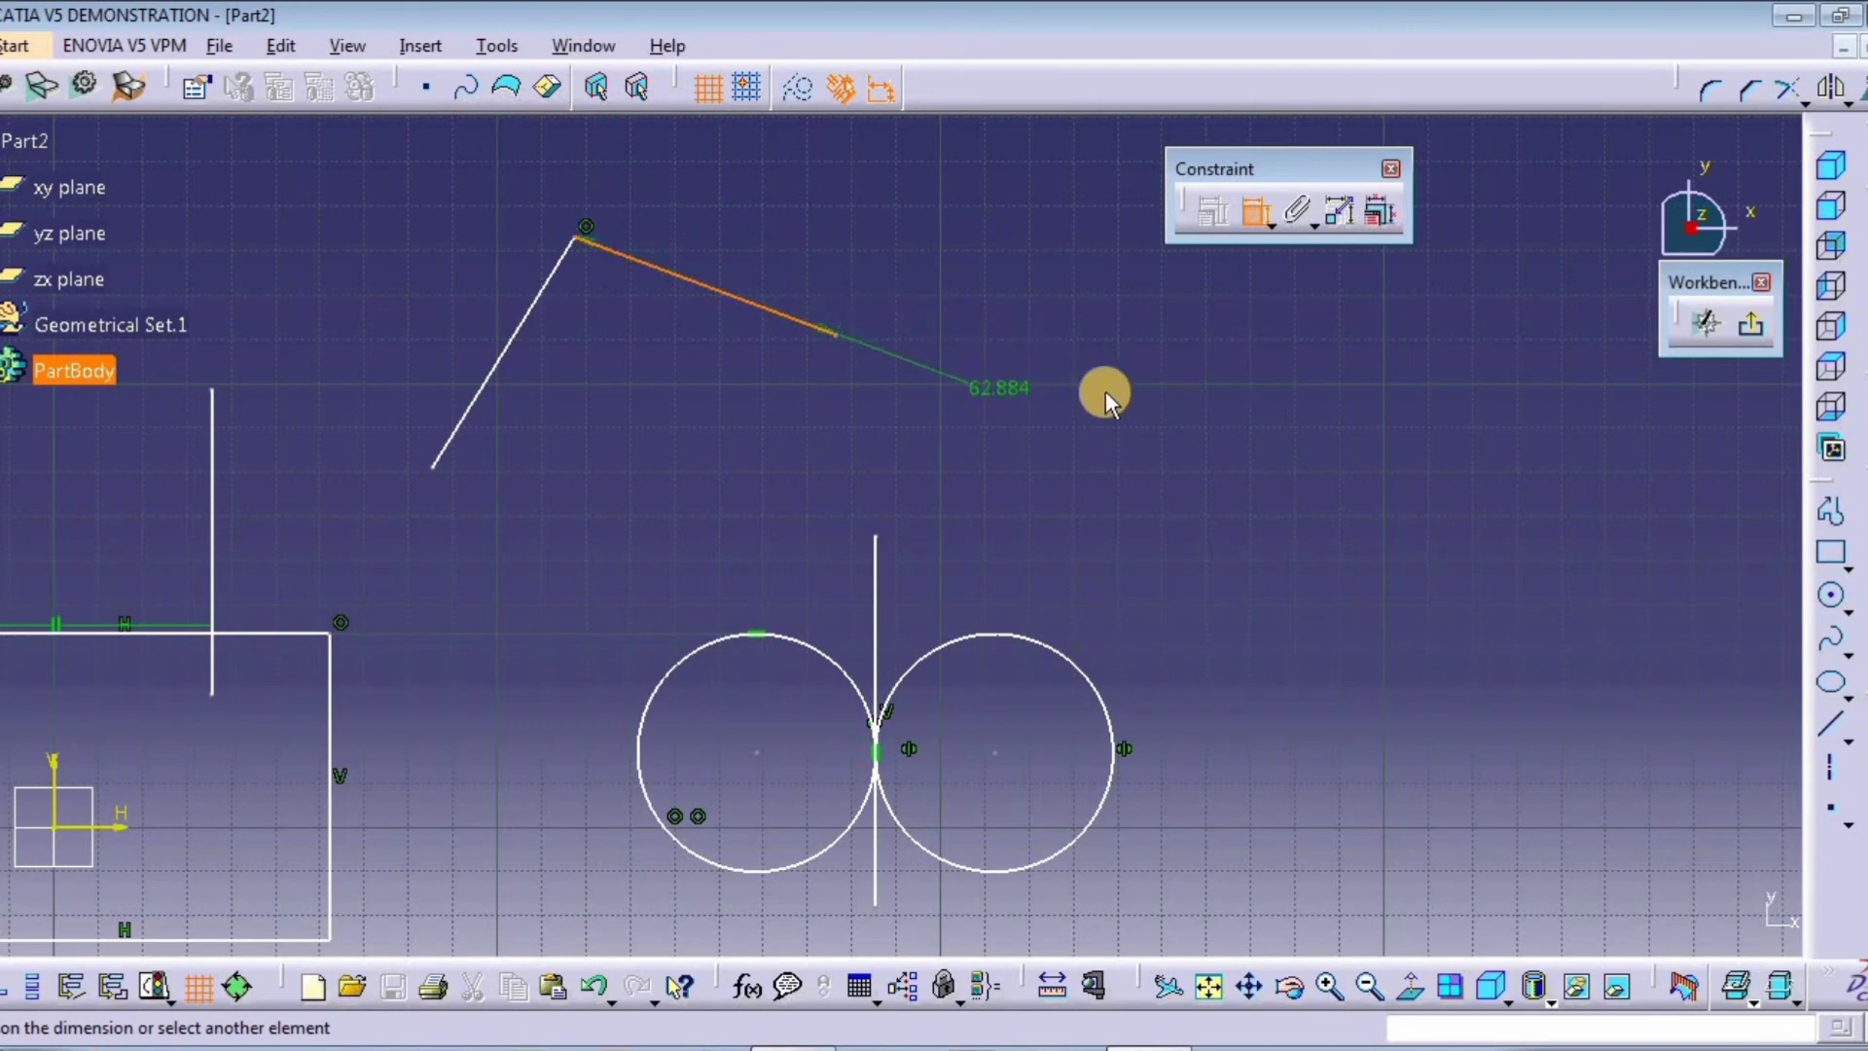
pyautogui.click(1238, 220)
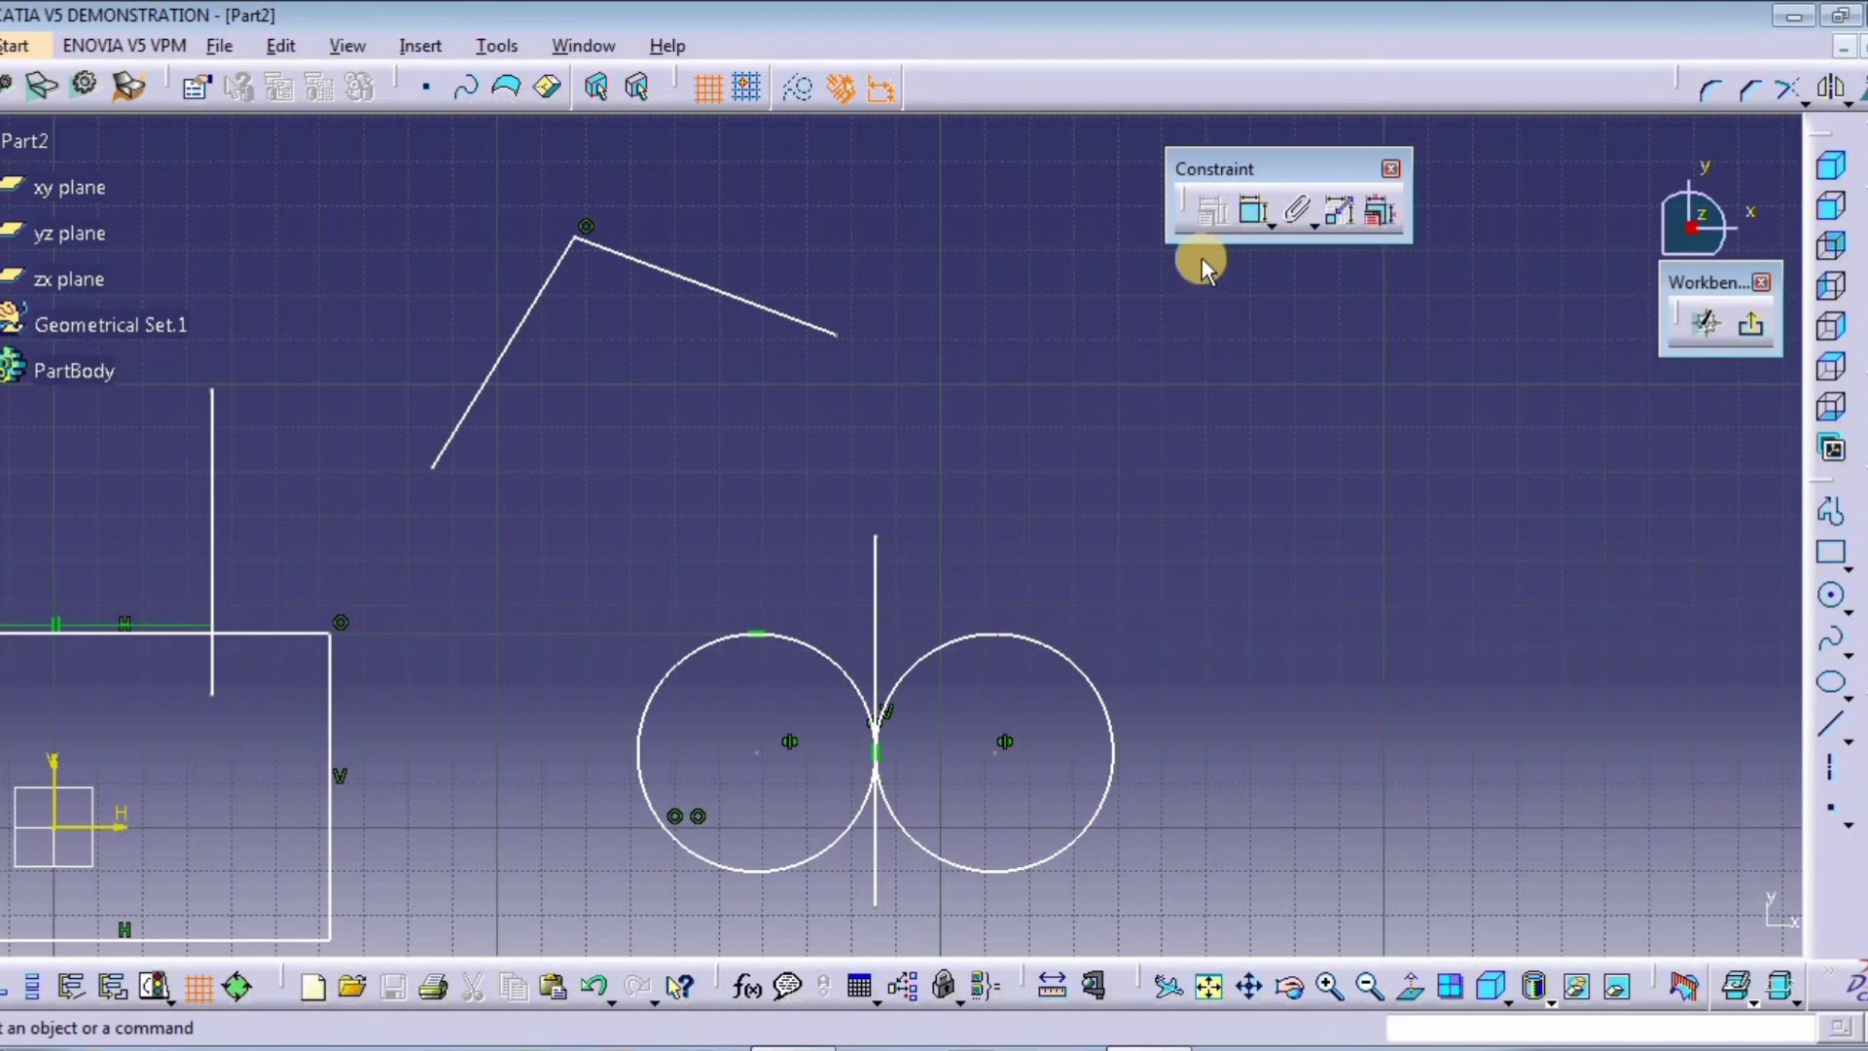
# Step: Dimension the rising slanted line with Vertical Measure Direction, place the dimension across the other line, and delete it
pyautogui.click(1241, 219)
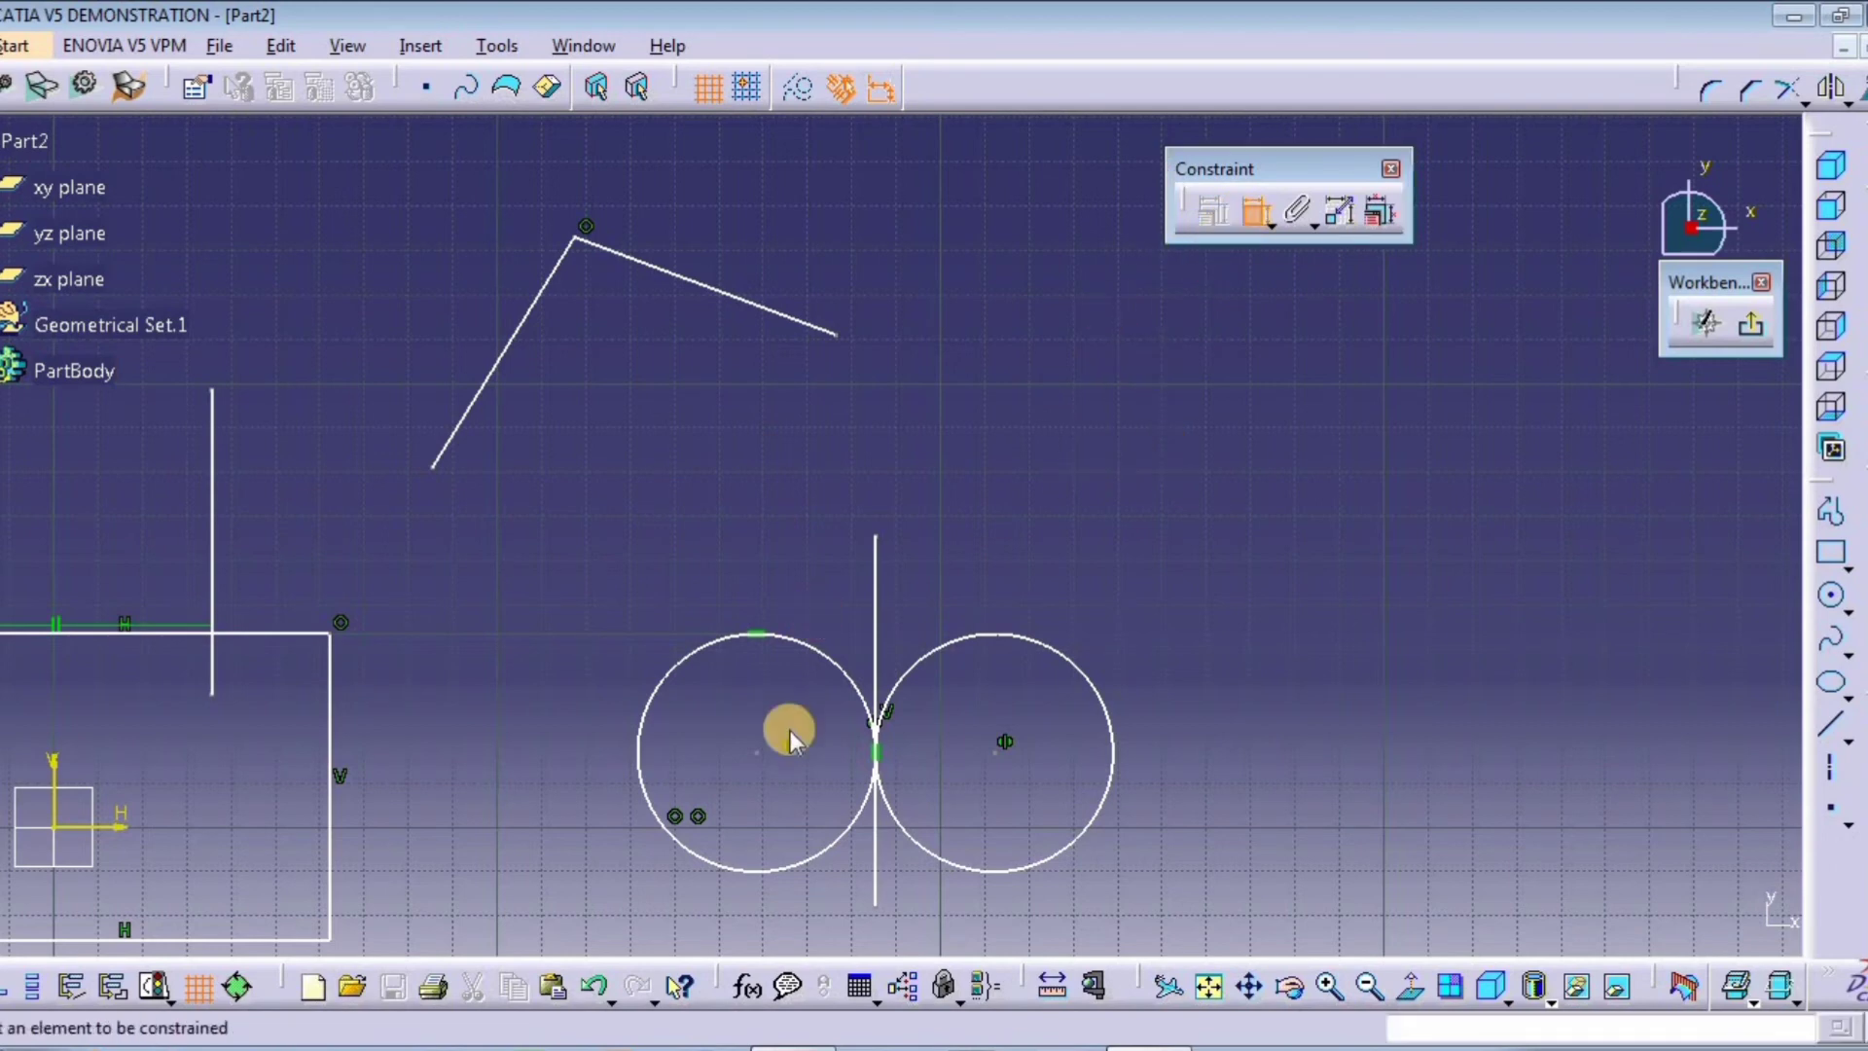
pyautogui.click(499, 369)
pyautogui.rightClick(538, 398)
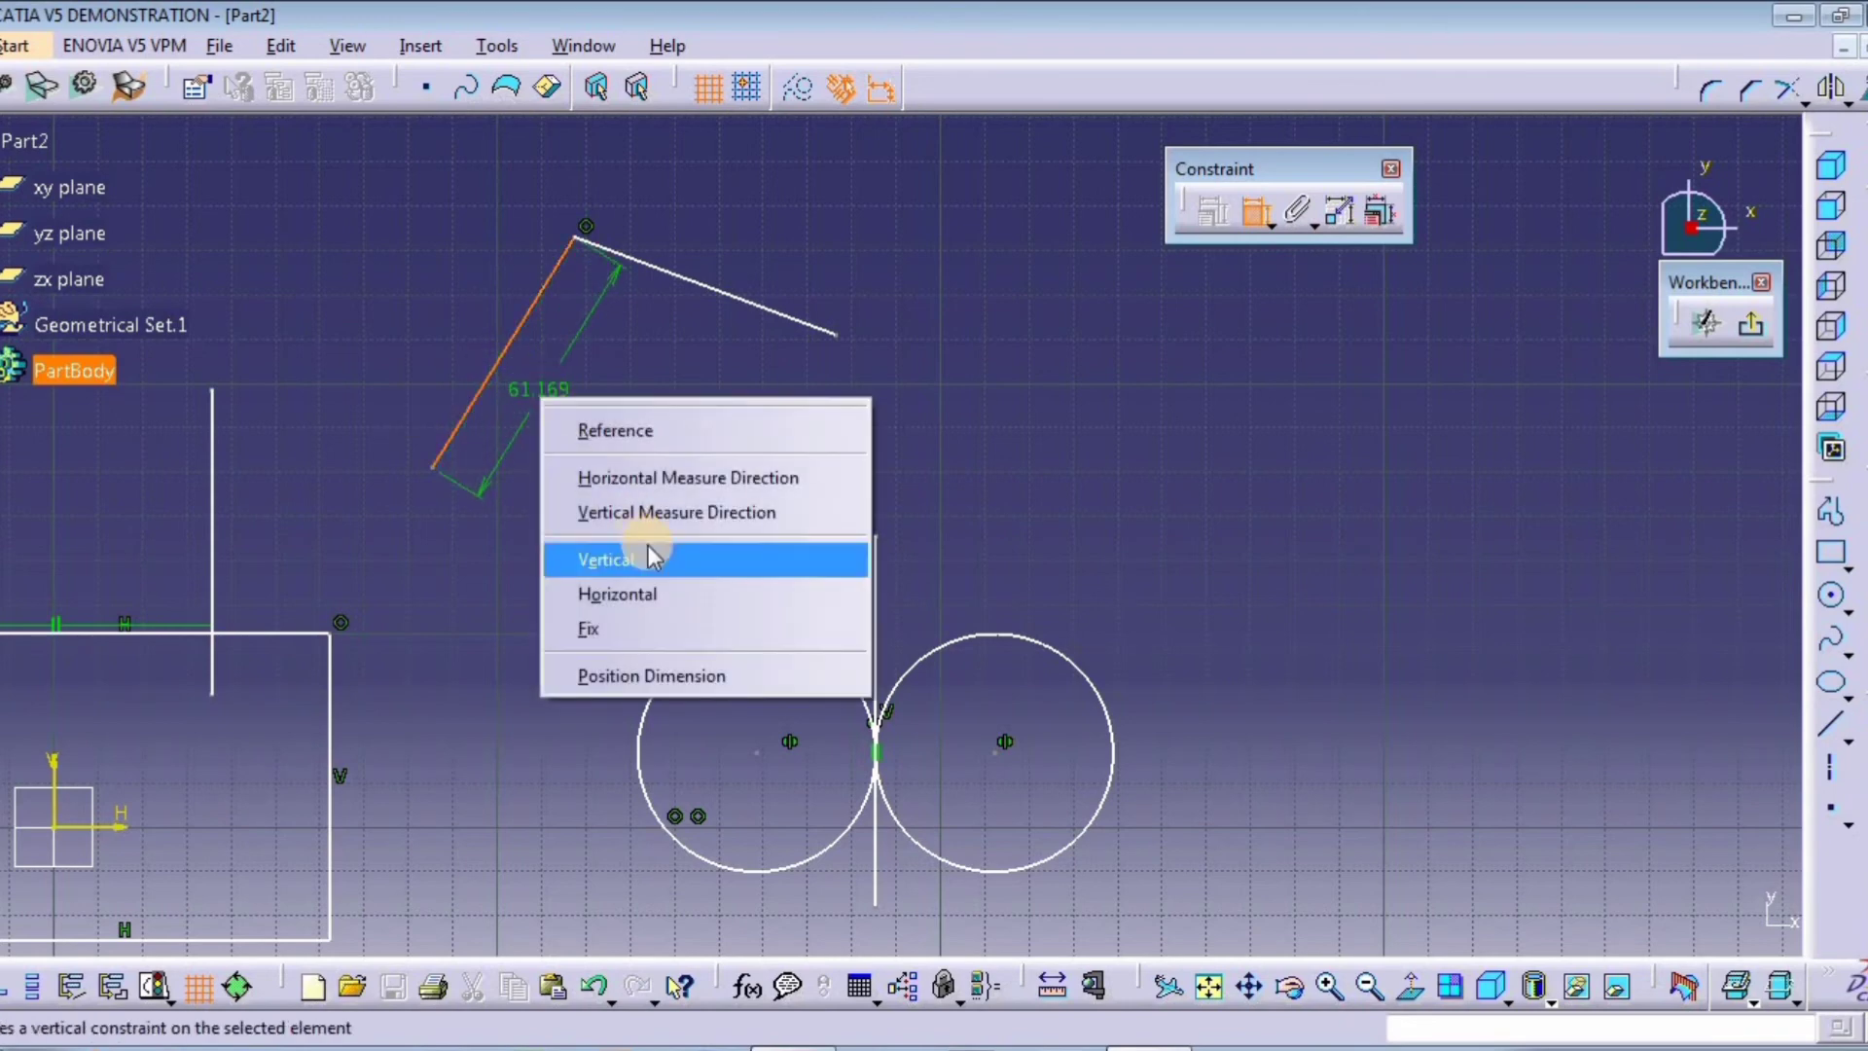
pyautogui.click(657, 510)
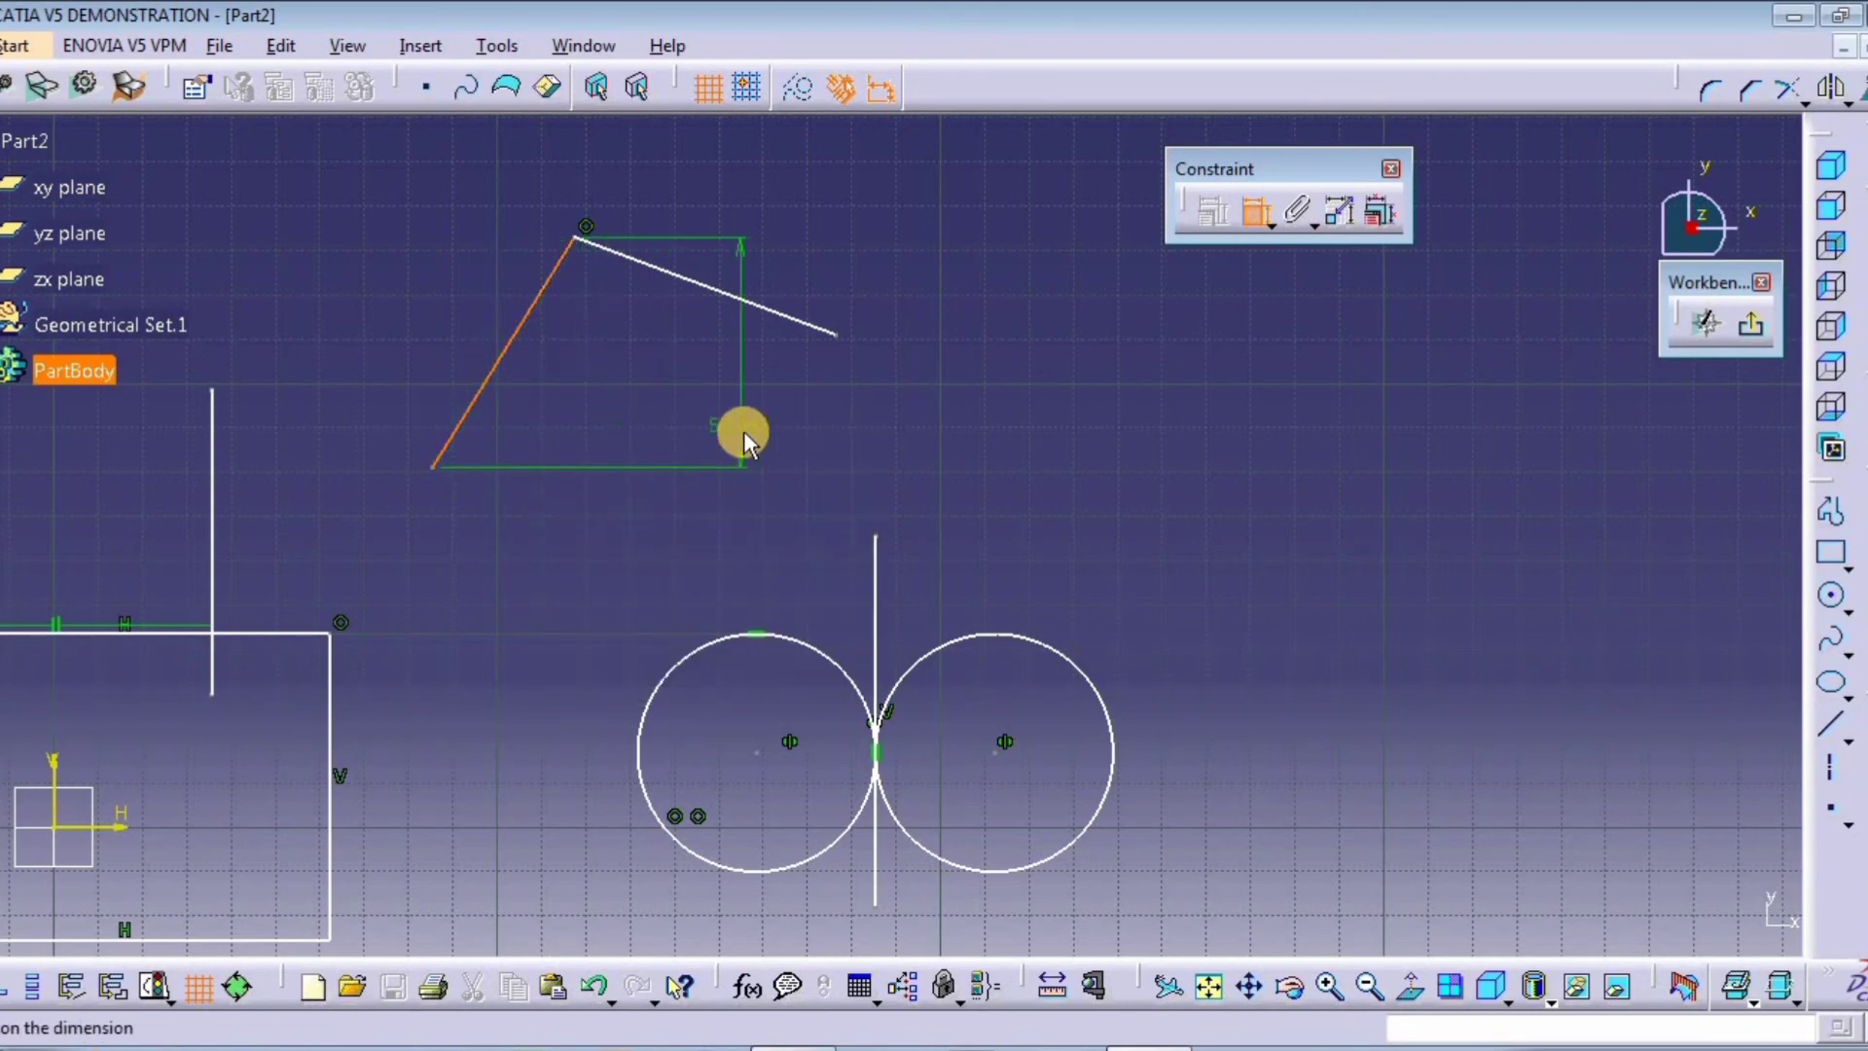
pyautogui.click(744, 429)
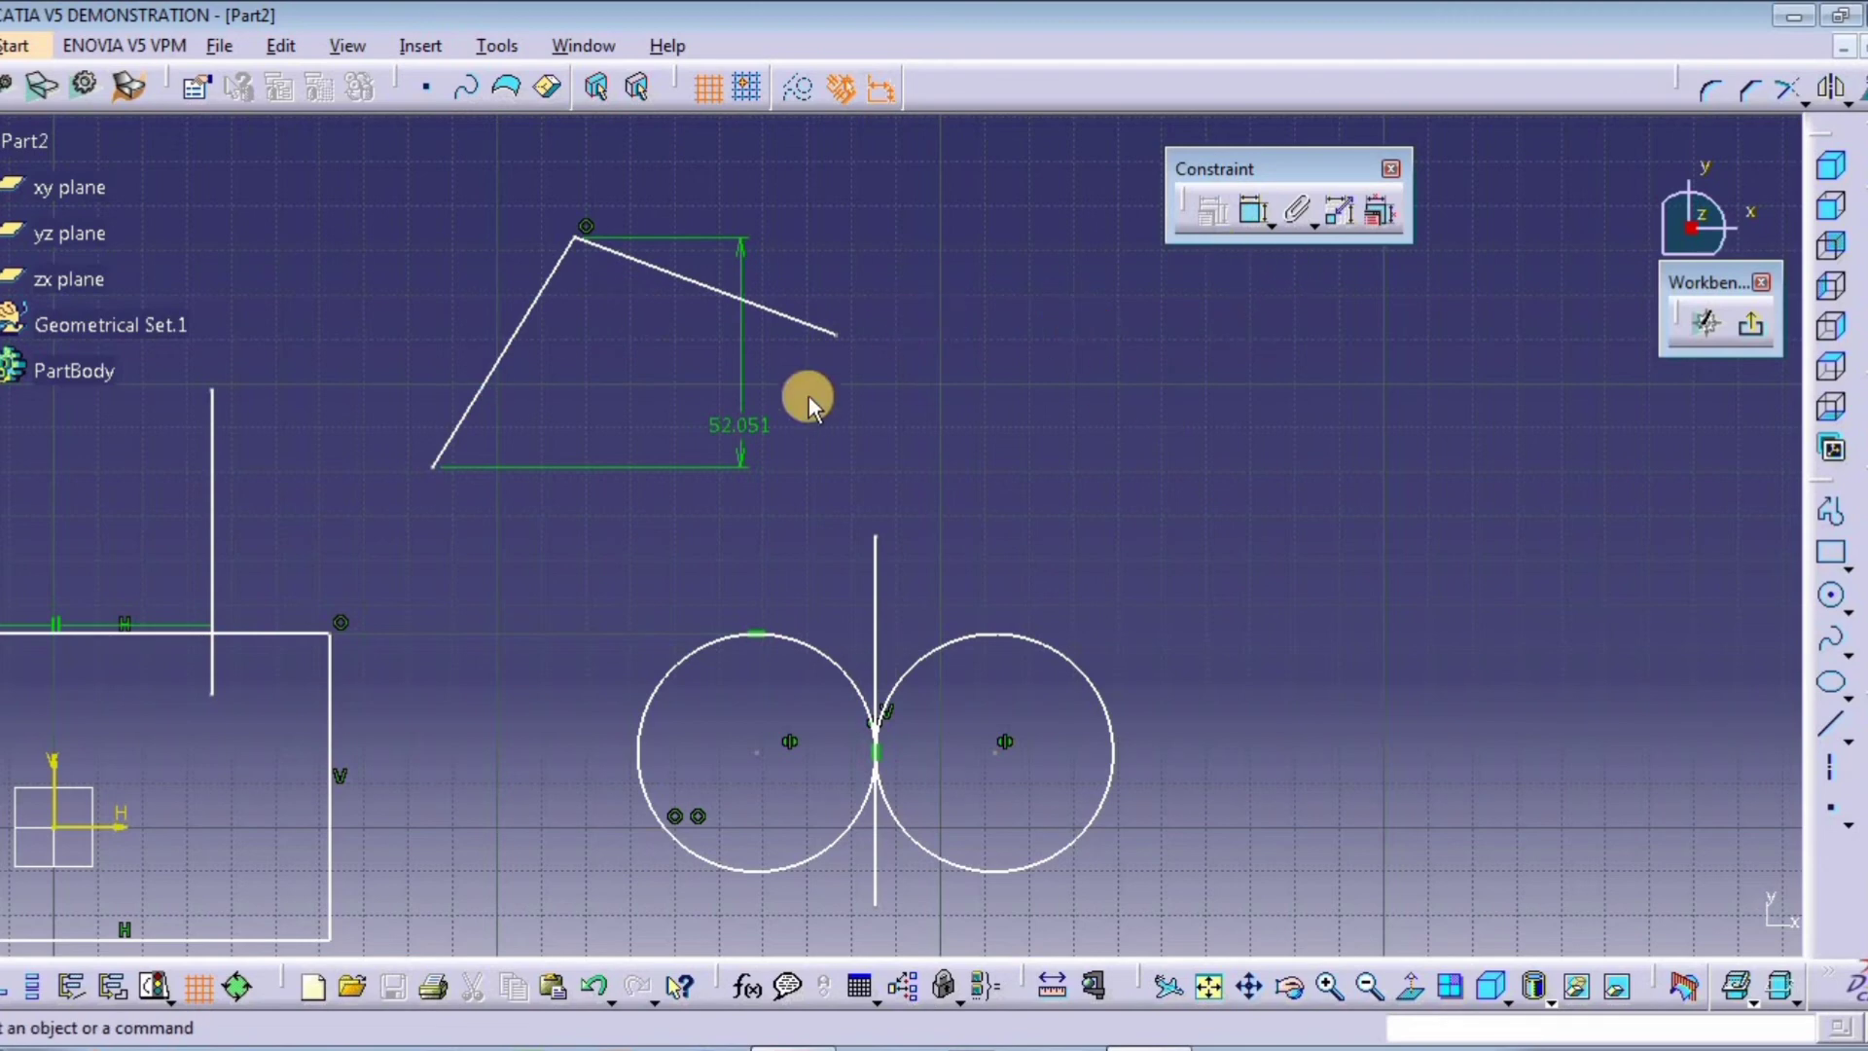
pyautogui.click(755, 411)
pyautogui.press('Delete')
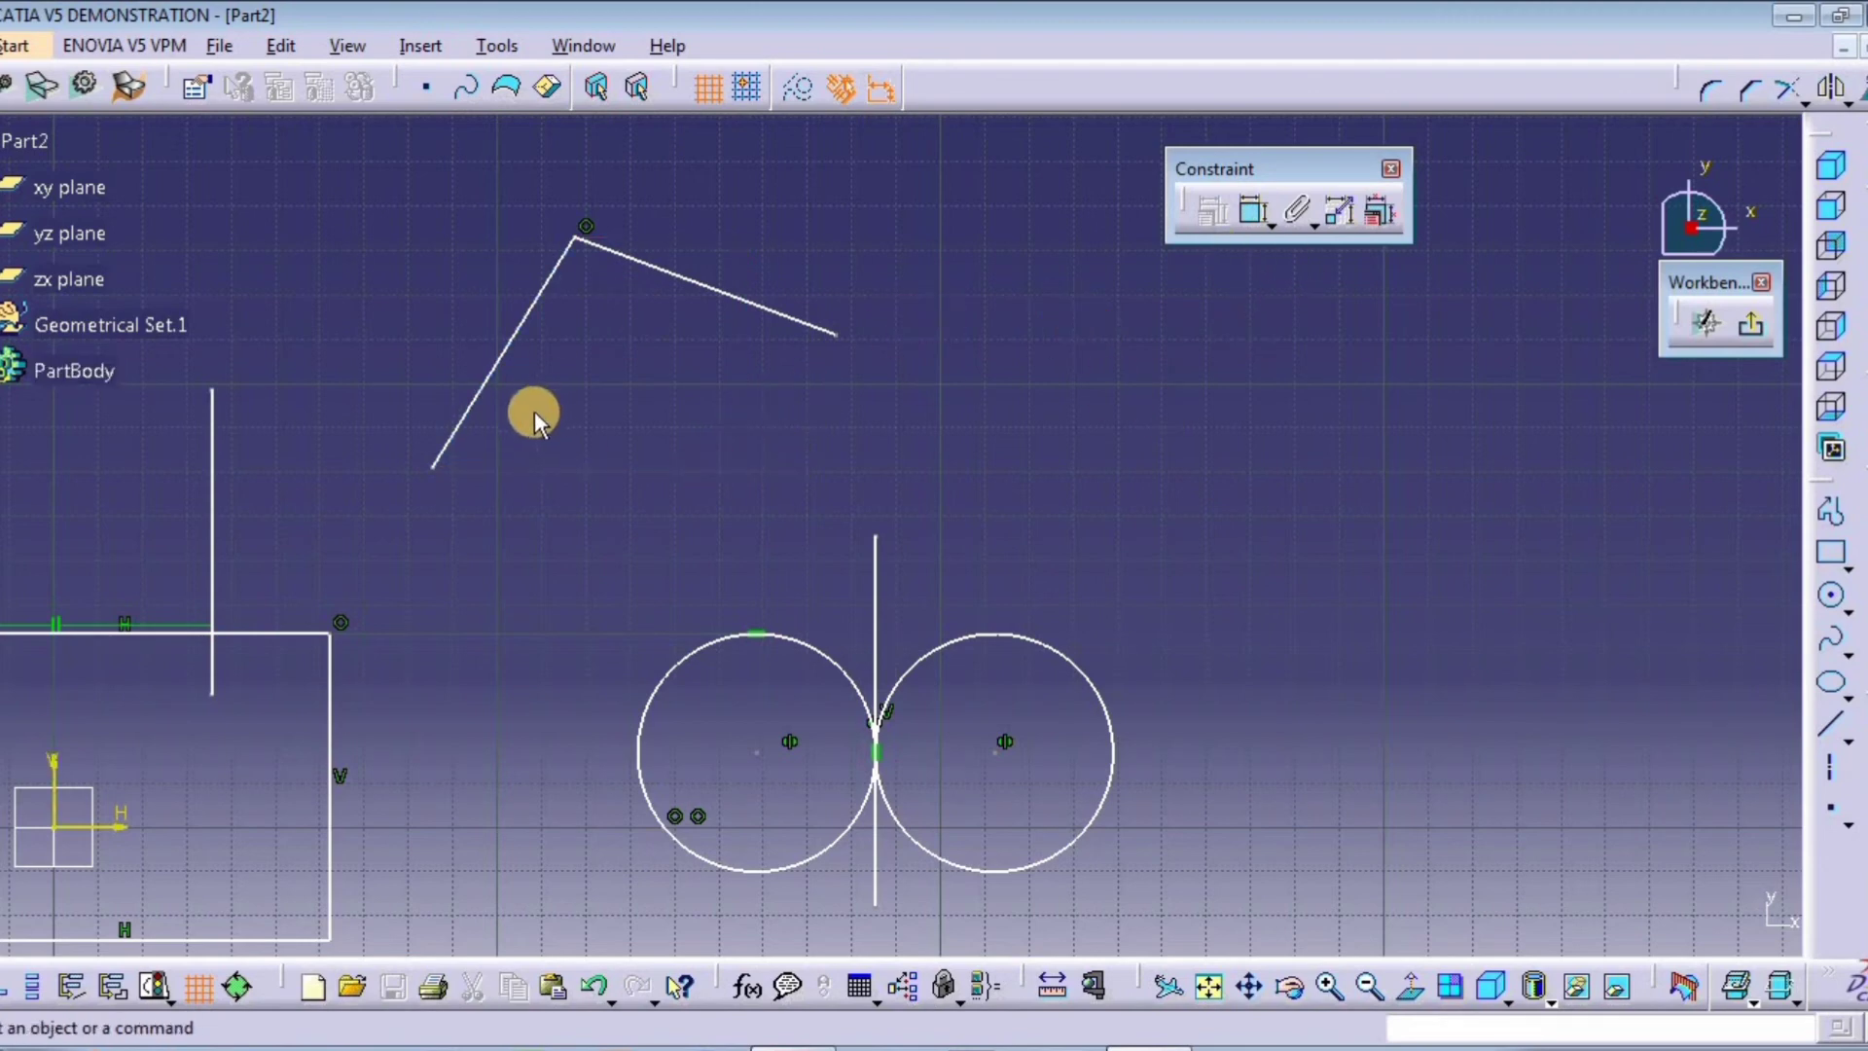
# Step: Apply a Perpendicular constraint between the two slanted lines that meet at the corner
pyautogui.click(461, 392)
pyautogui.keyDown('ctrl'); pyautogui.click(783, 308); pyautogui.keyUp('ctrl')
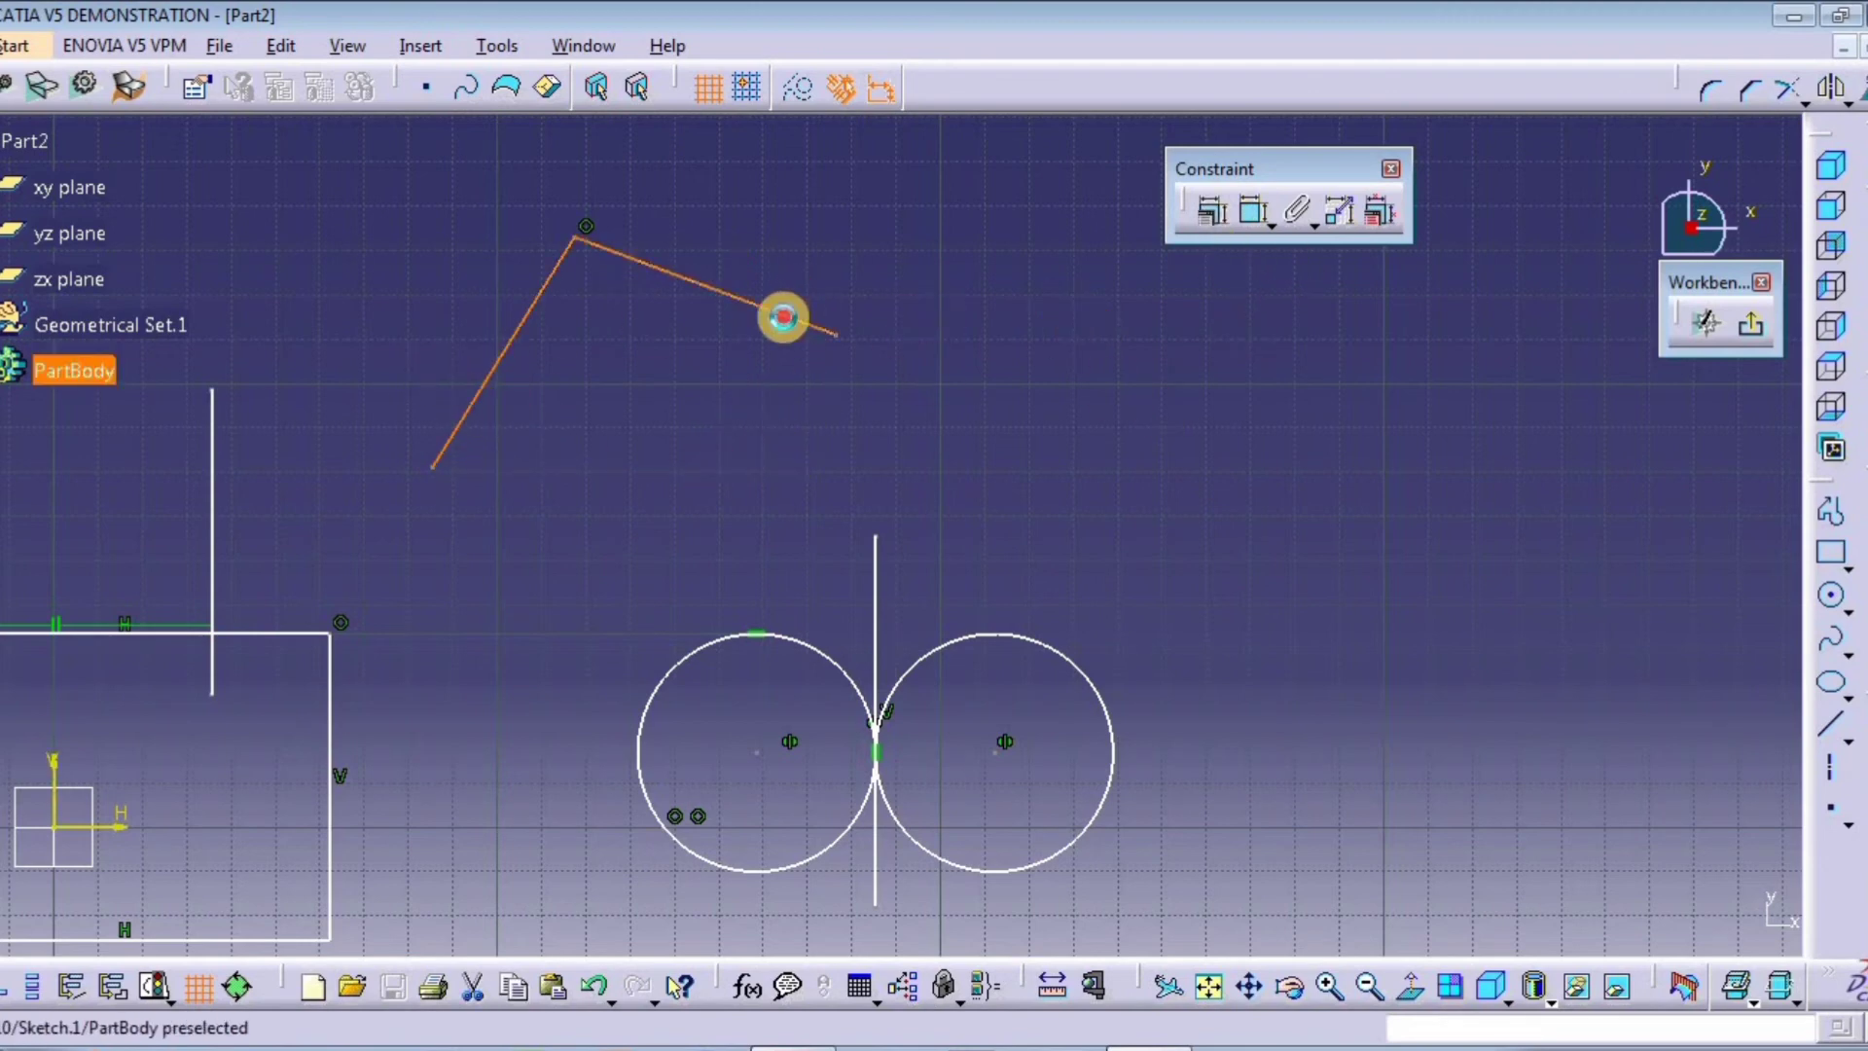
pyautogui.click(1211, 212)
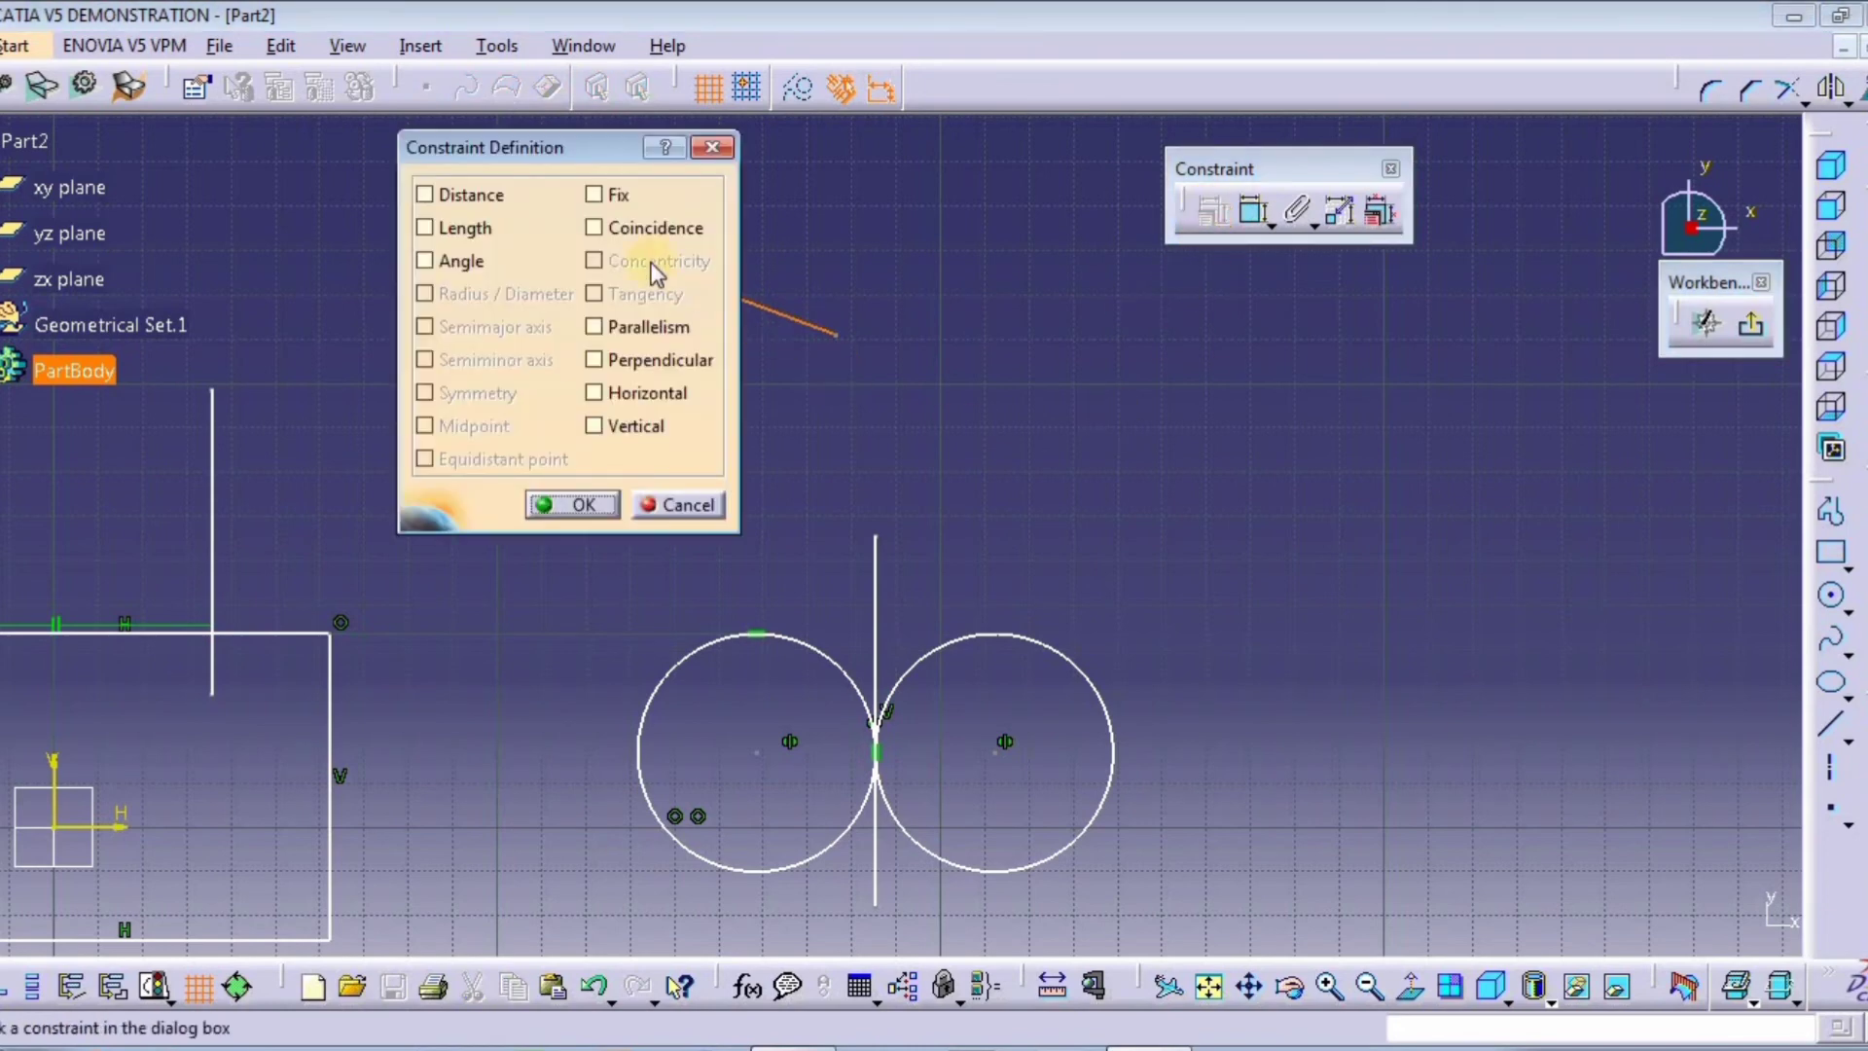
pyautogui.click(636, 362)
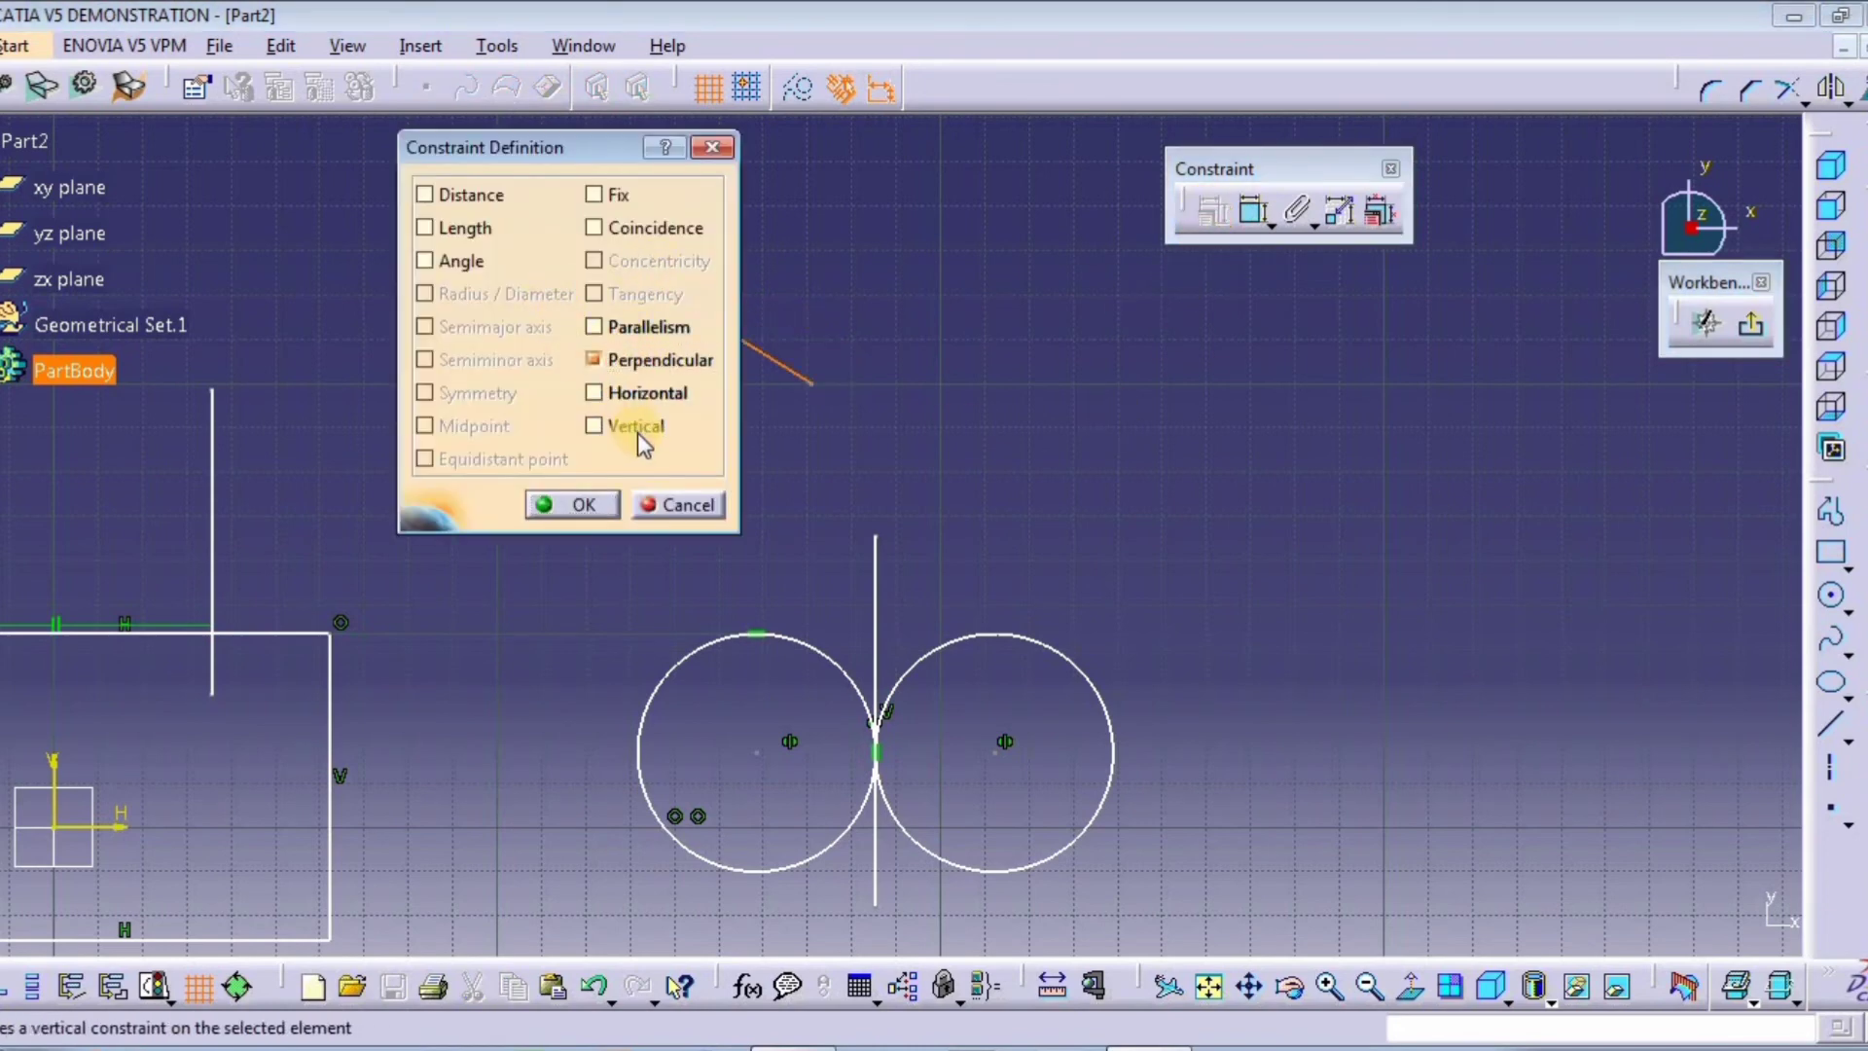
pyautogui.click(569, 506)
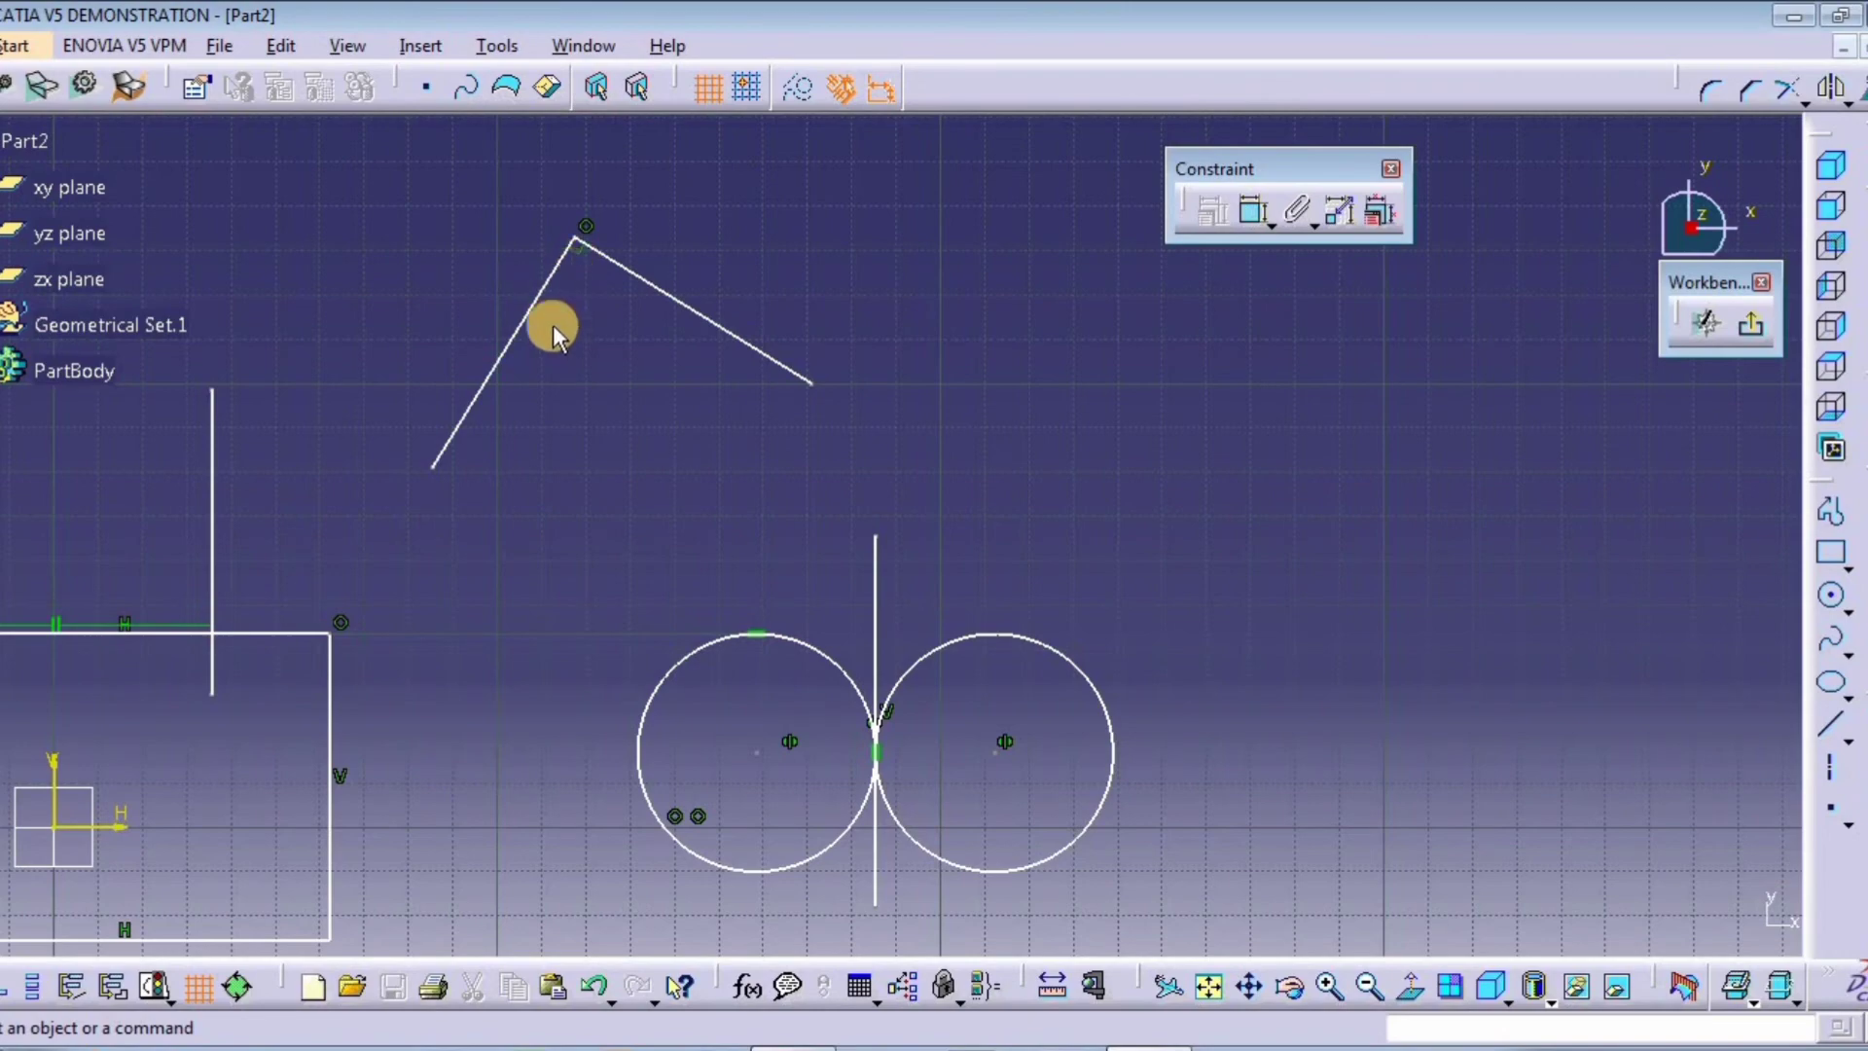
# Step: Dimension the rectangle's width below its bottom edge and its height beside its right edge
pyautogui.moveTo(1205, 596); pyautogui.dragTo(845, 436, button='middle')
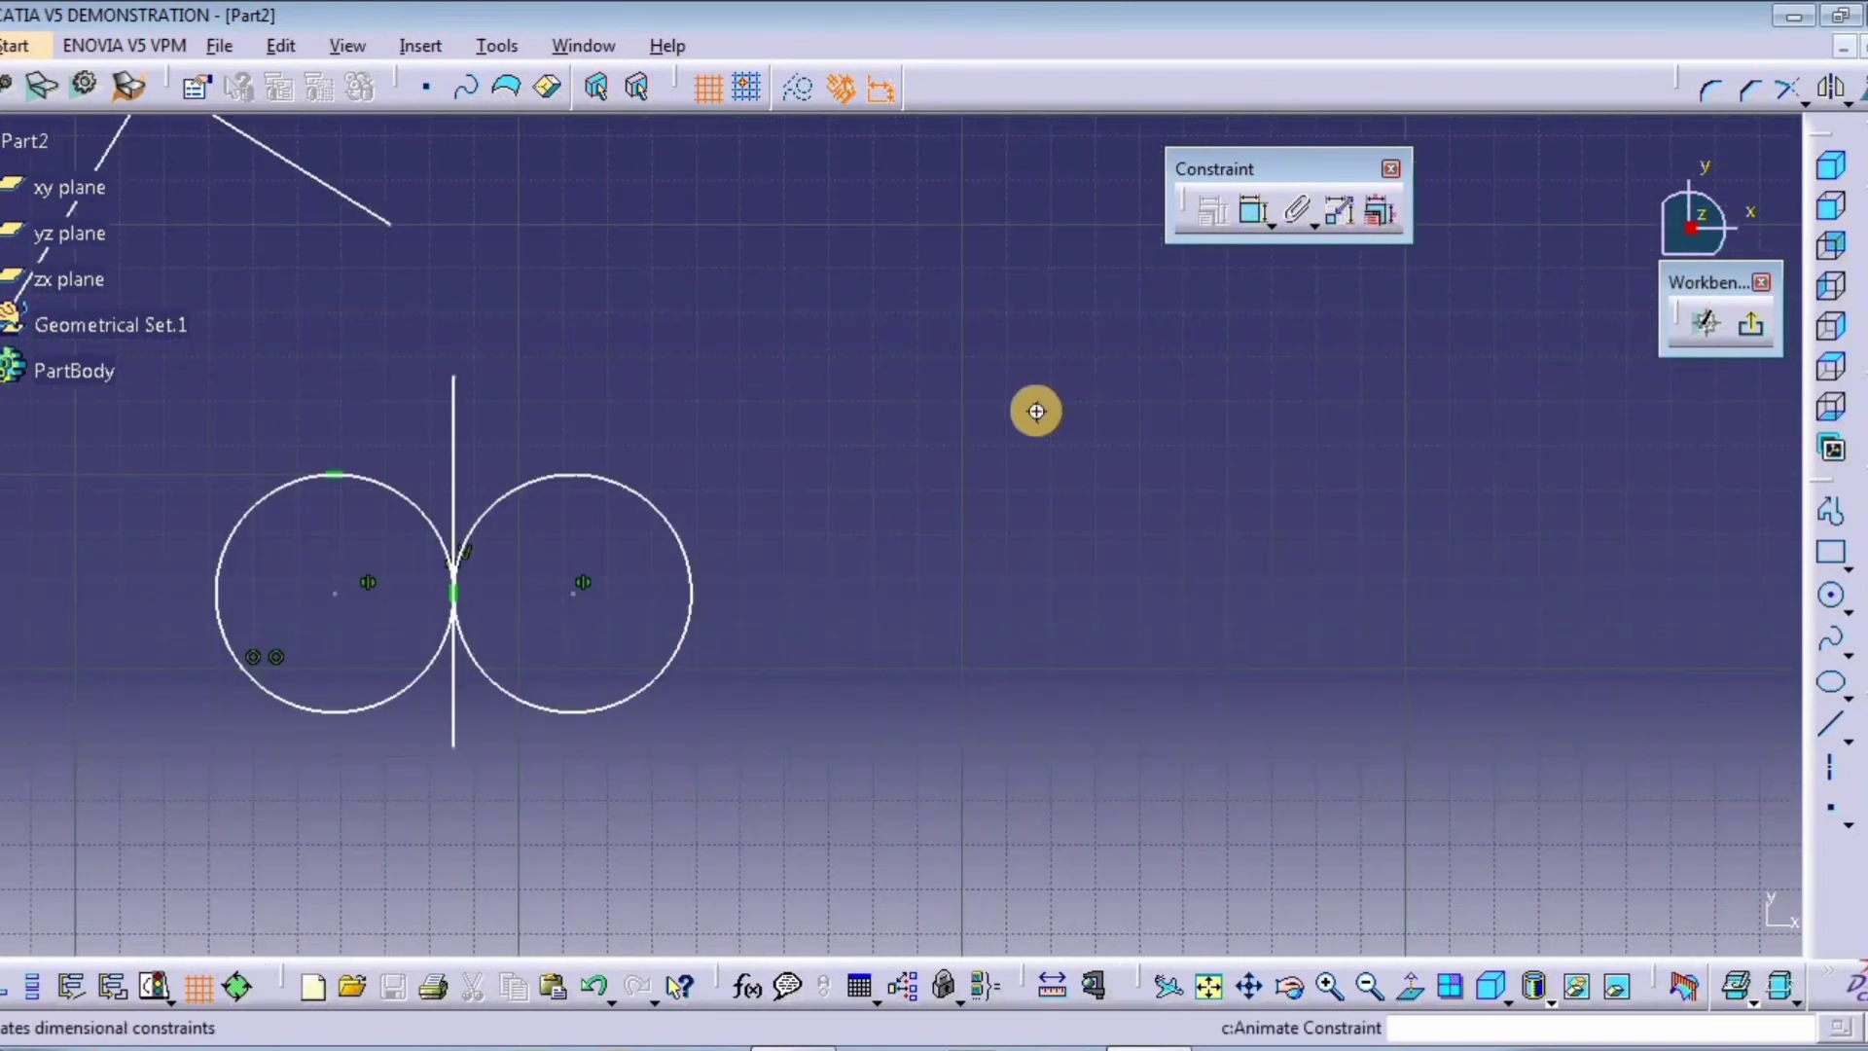
pyautogui.moveTo(1036, 410)
pyautogui.mouseDown(button='middle')
pyautogui.moveTo(1389, 617)
pyautogui.moveTo(1076, 617)
pyautogui.moveTo(792, 584)
pyautogui.moveTo(808, 553)
pyautogui.mouseUp(button='middle')
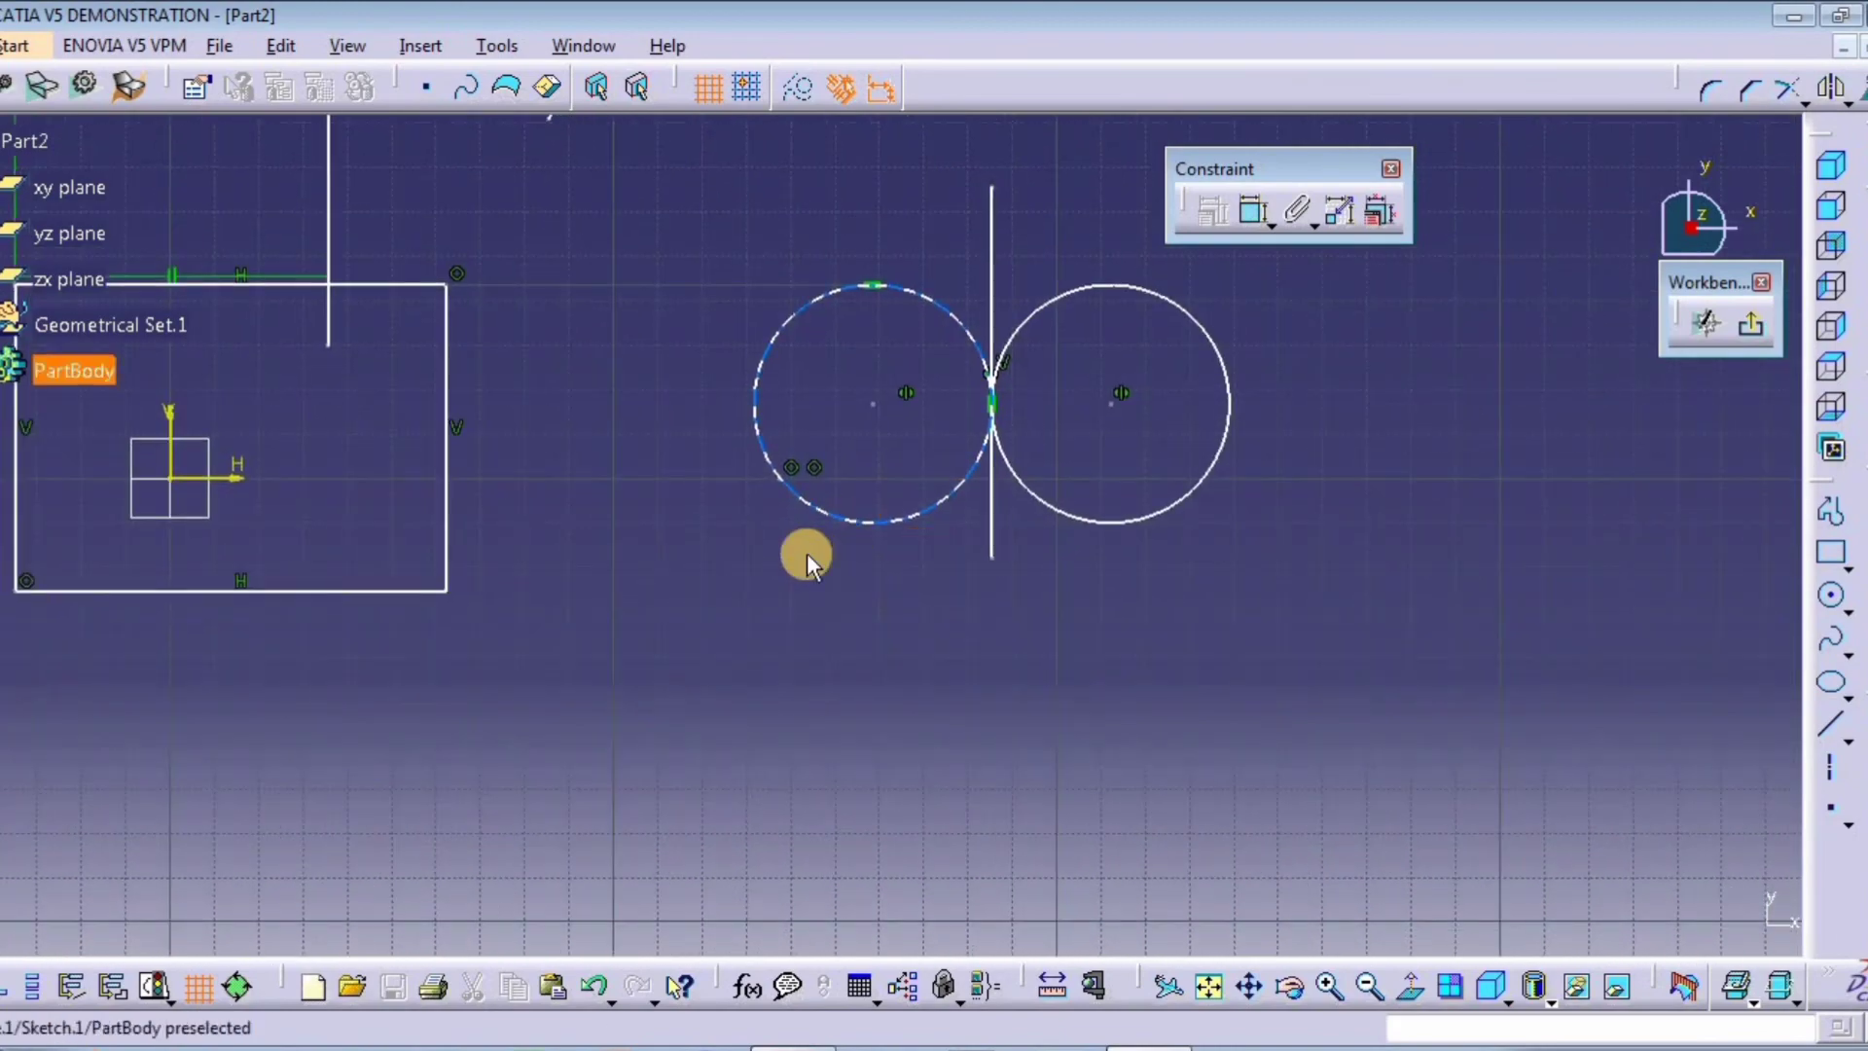
pyautogui.moveTo(340, 514)
pyautogui.mouseDown(button='middle')
pyautogui.moveTo(655, 542)
pyautogui.moveTo(545, 537)
pyautogui.mouseUp(button='middle')
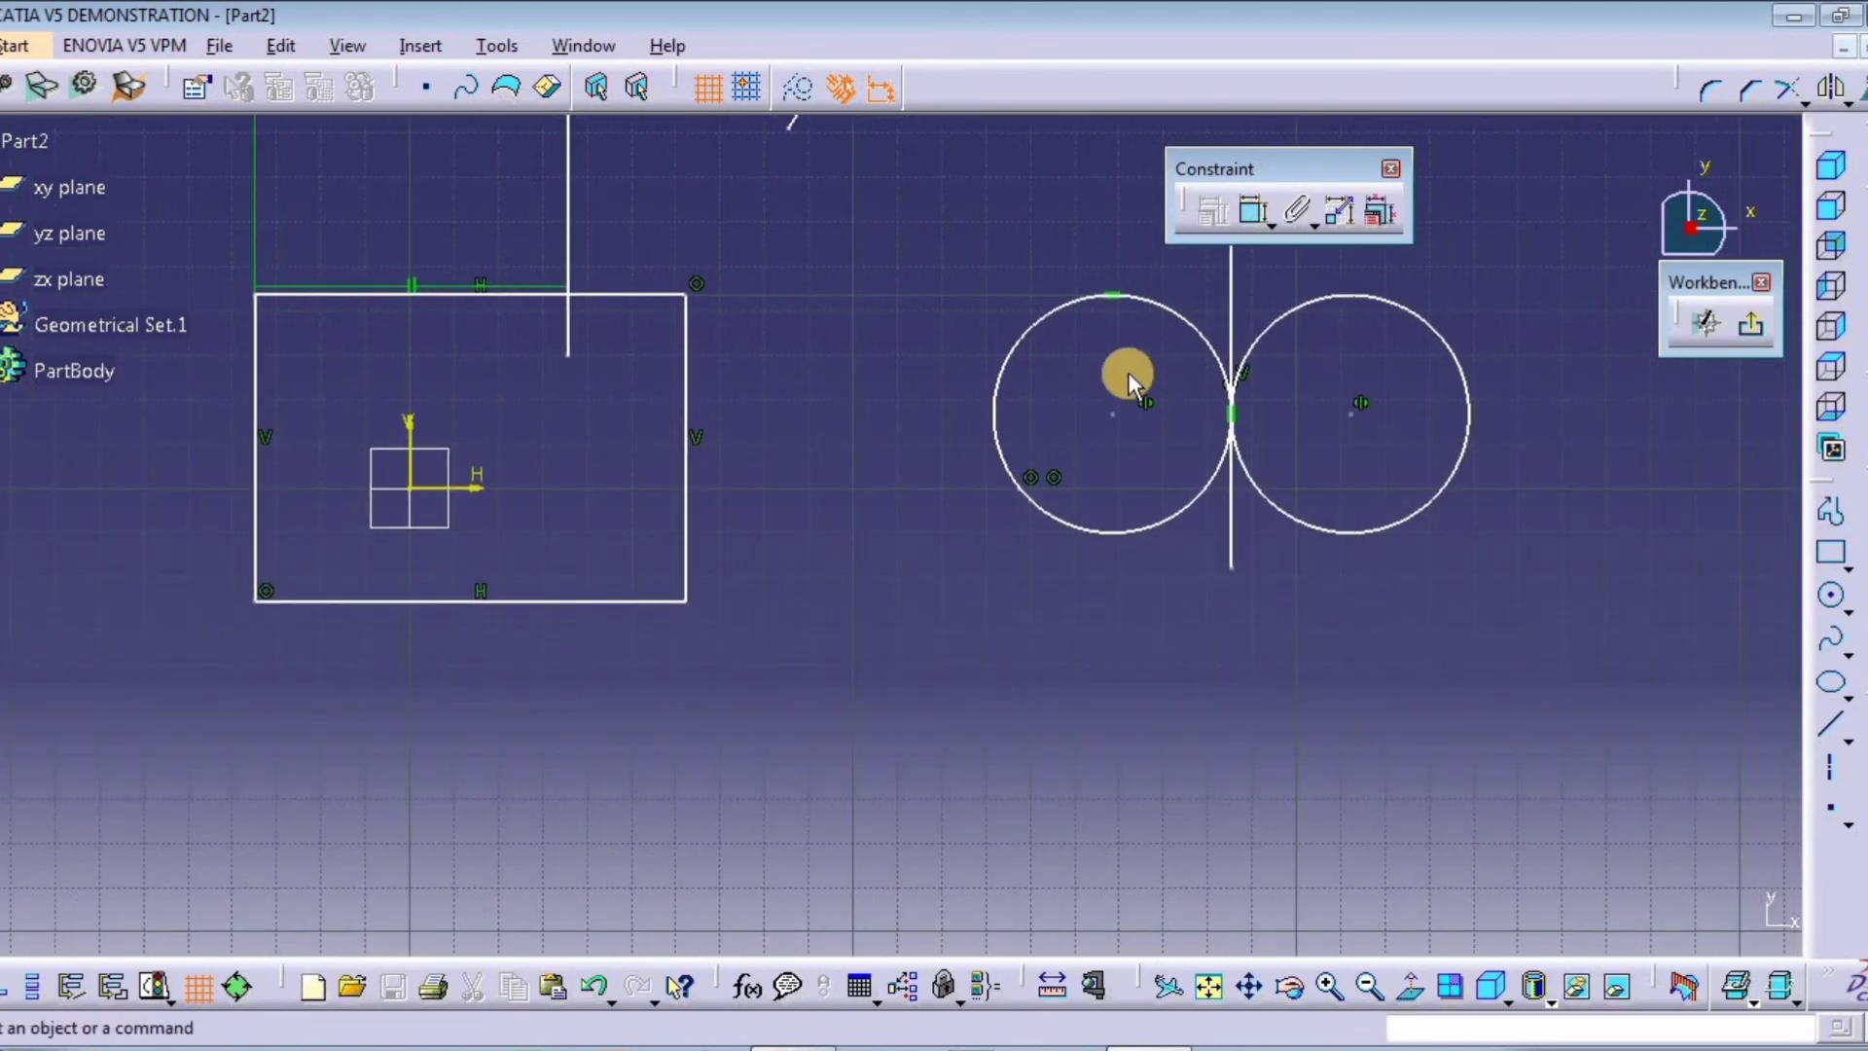
pyautogui.click(1253, 209)
pyautogui.click(542, 601)
pyautogui.click(692, 686)
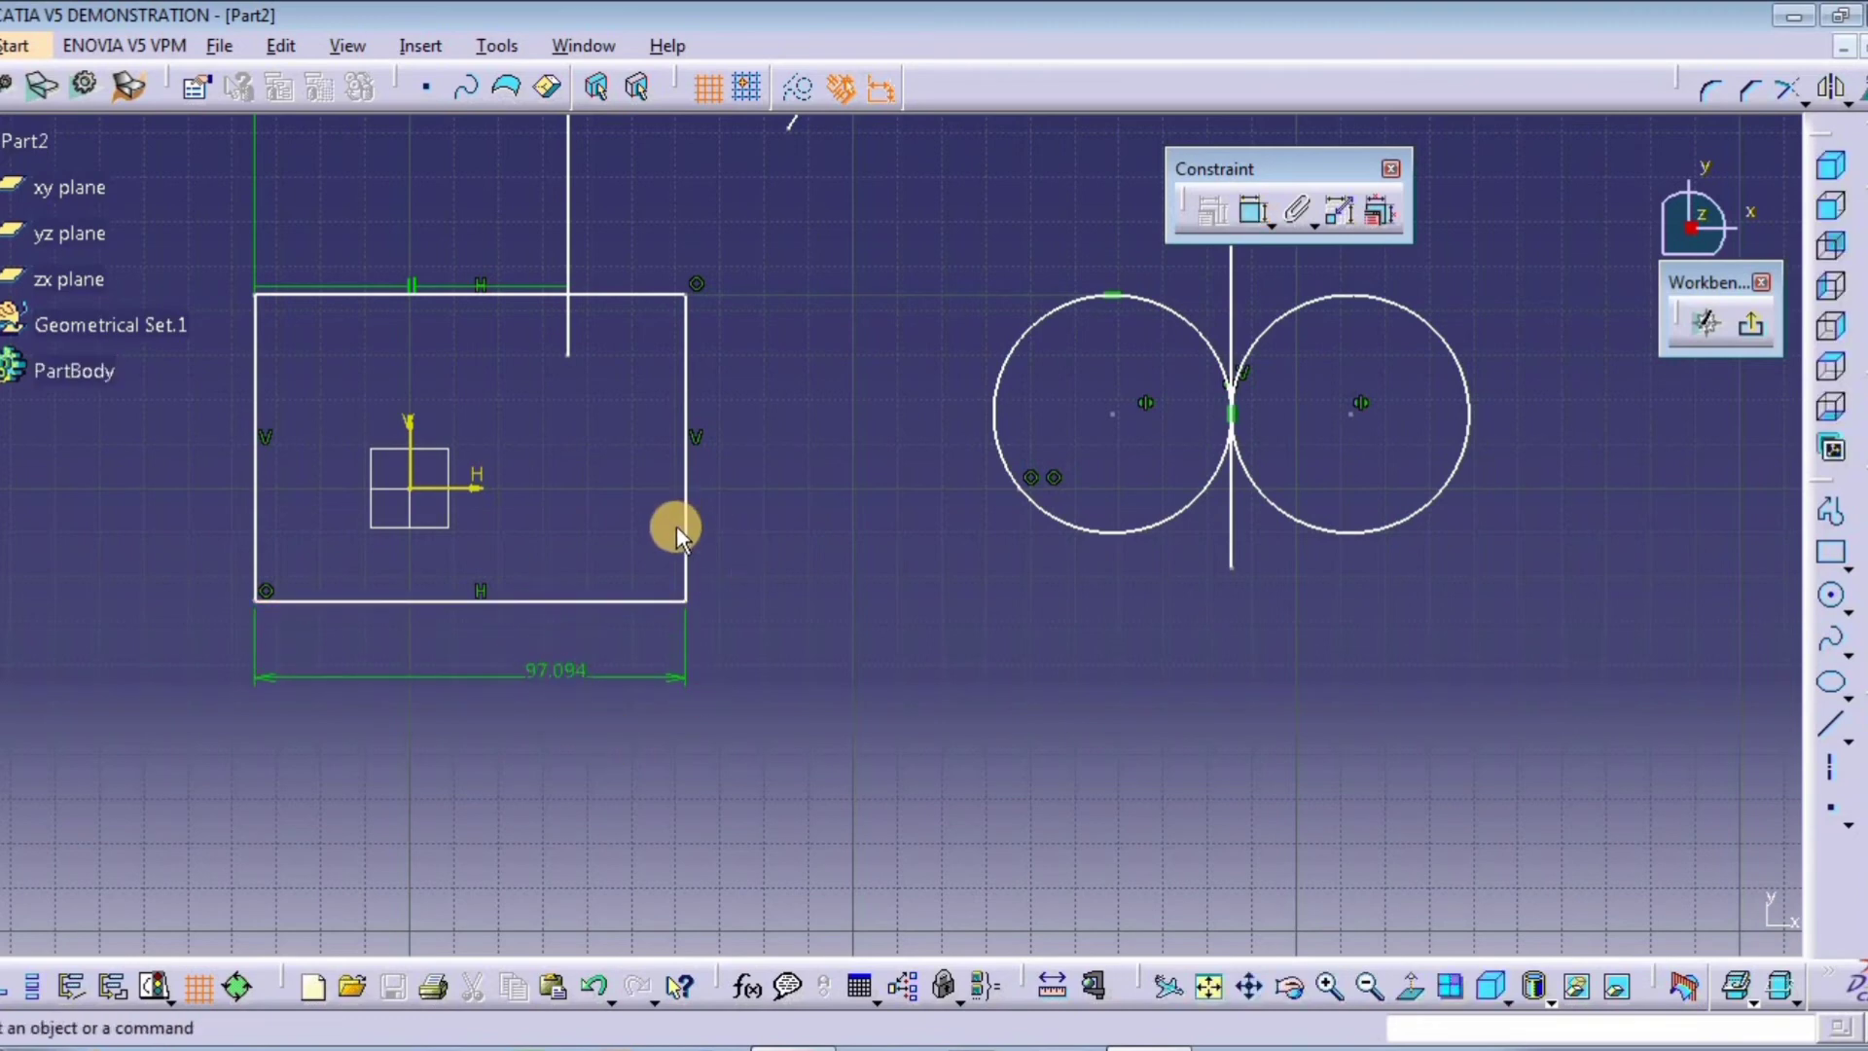
pyautogui.click(1253, 212)
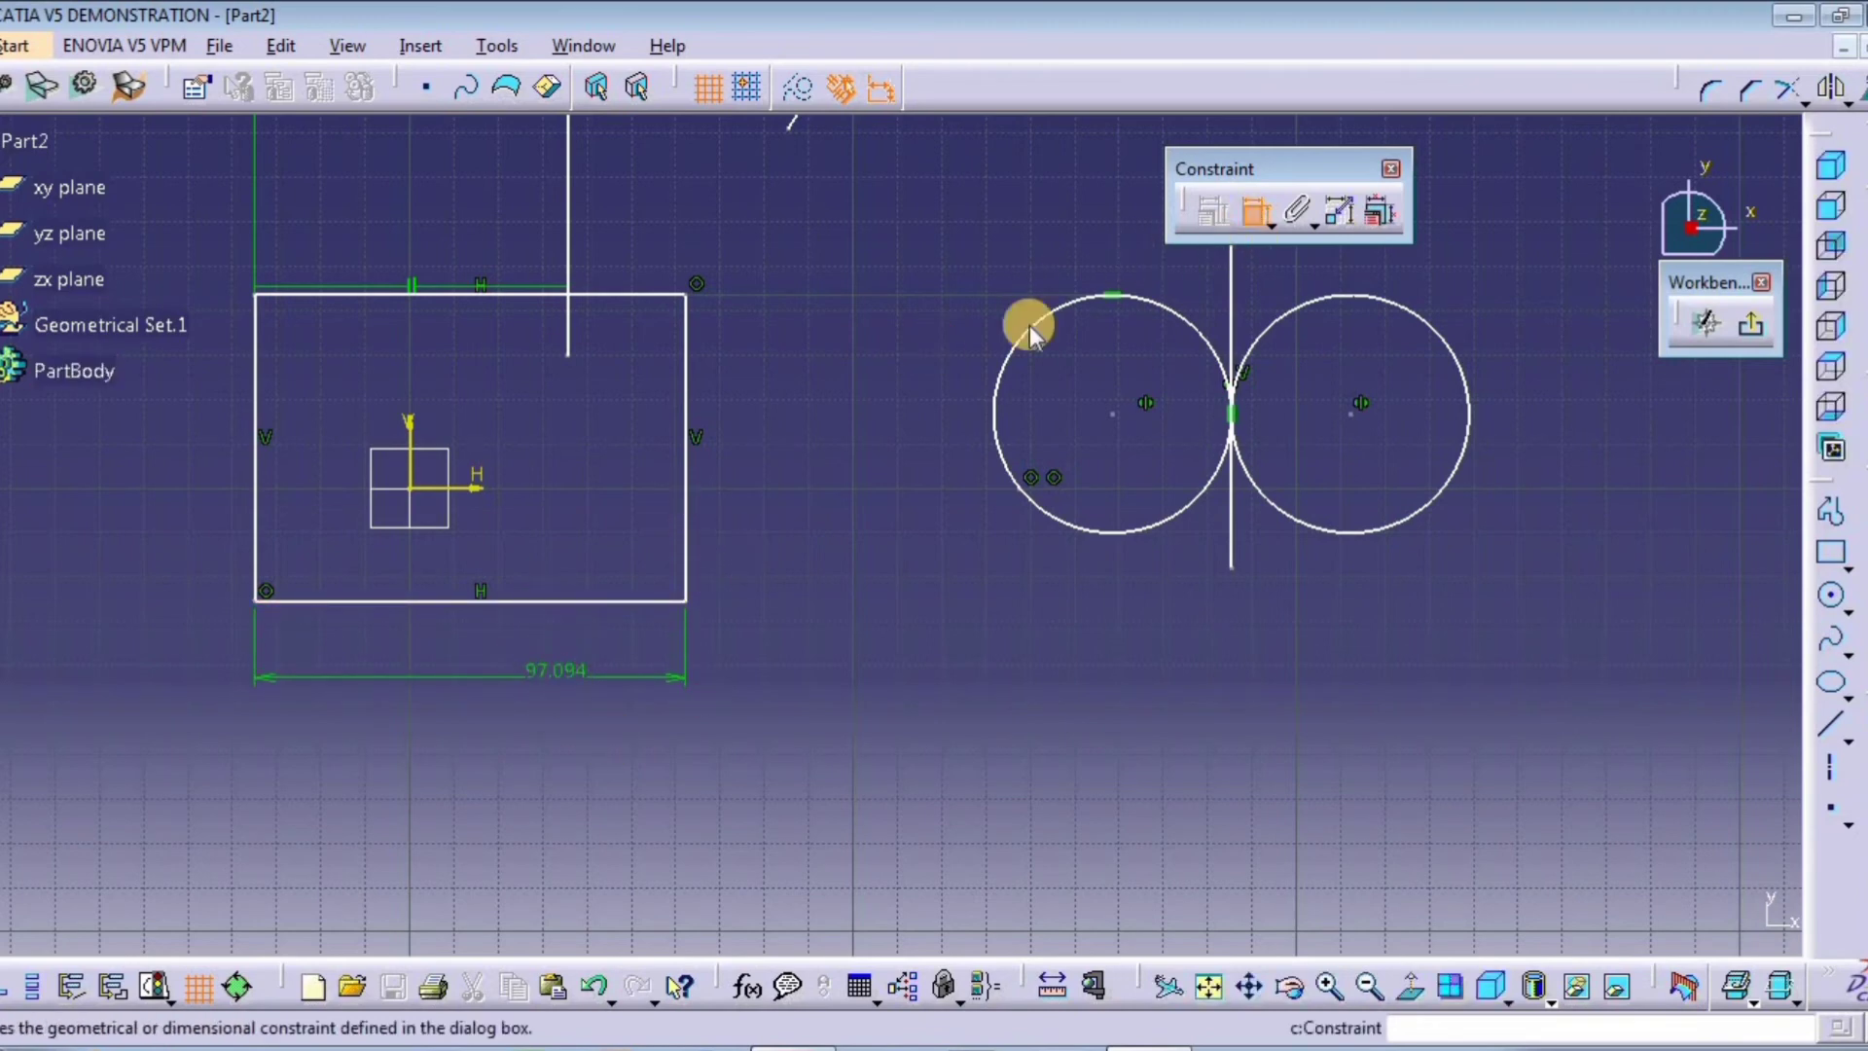
pyautogui.click(688, 525)
pyautogui.click(779, 481)
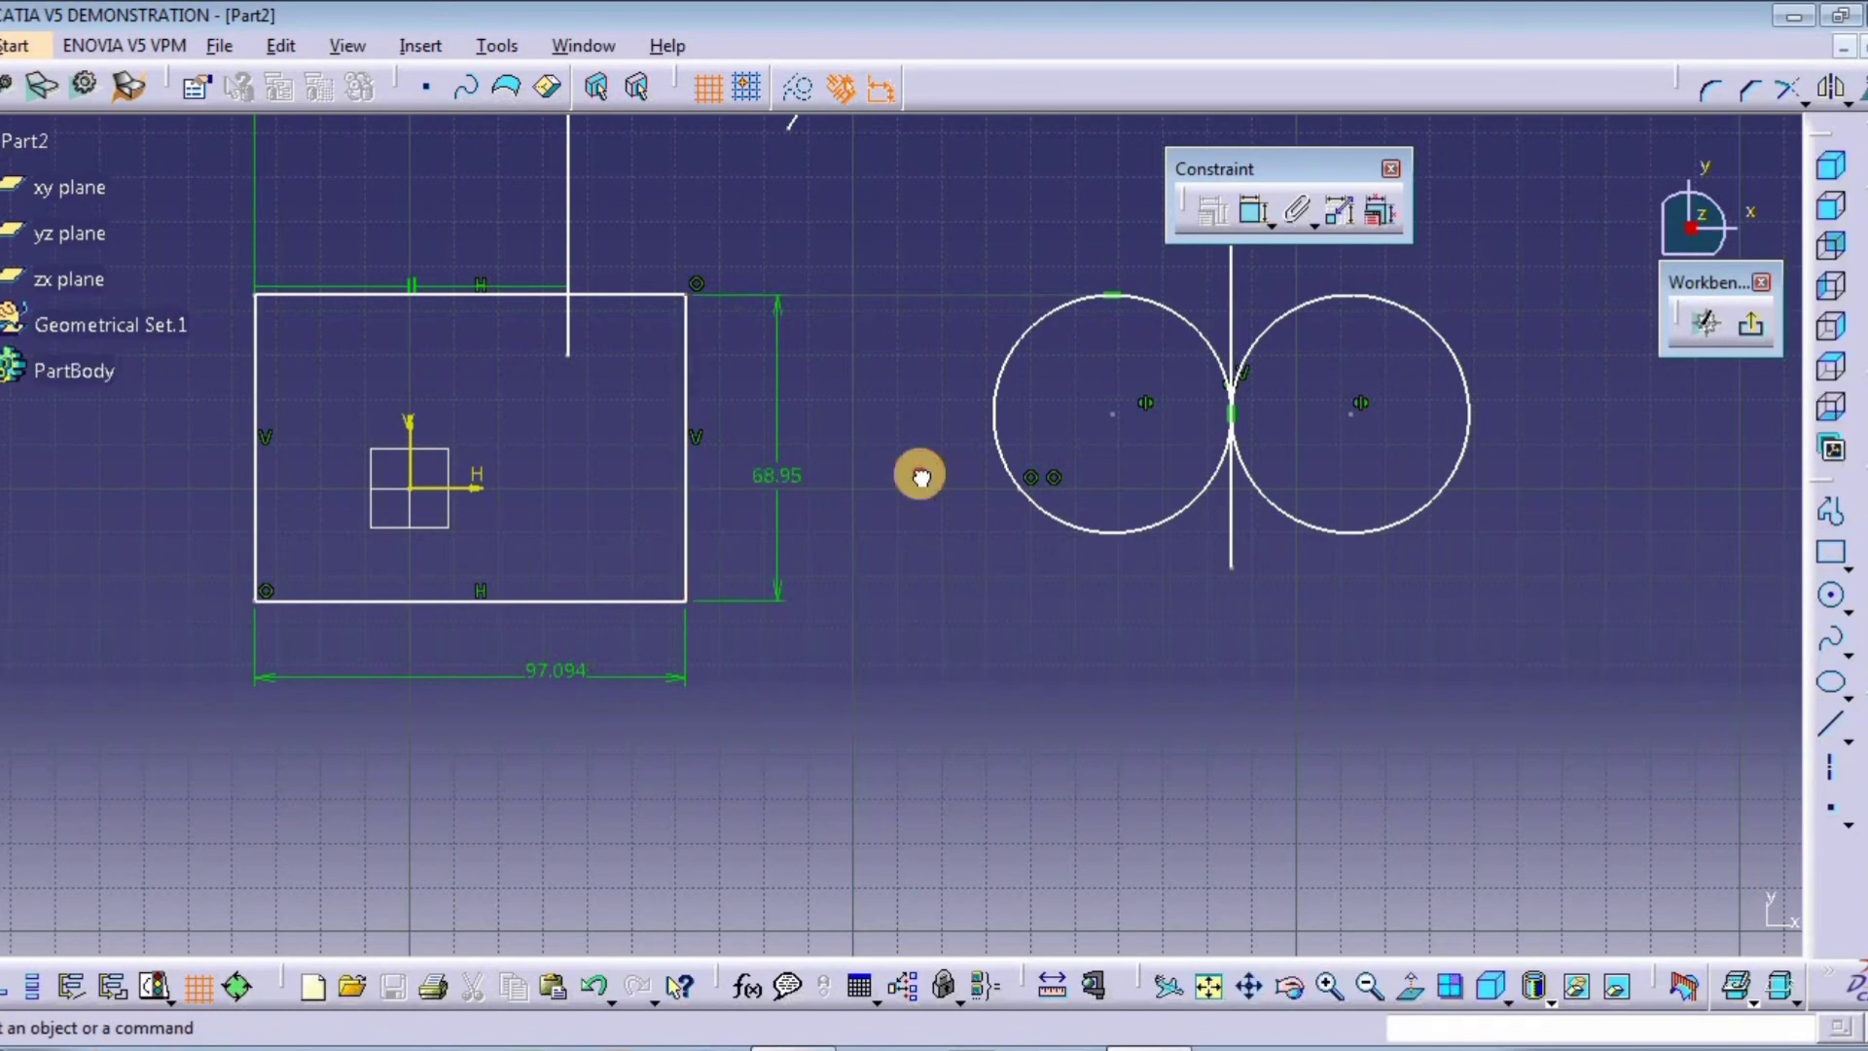
pyautogui.click(1359, 214)
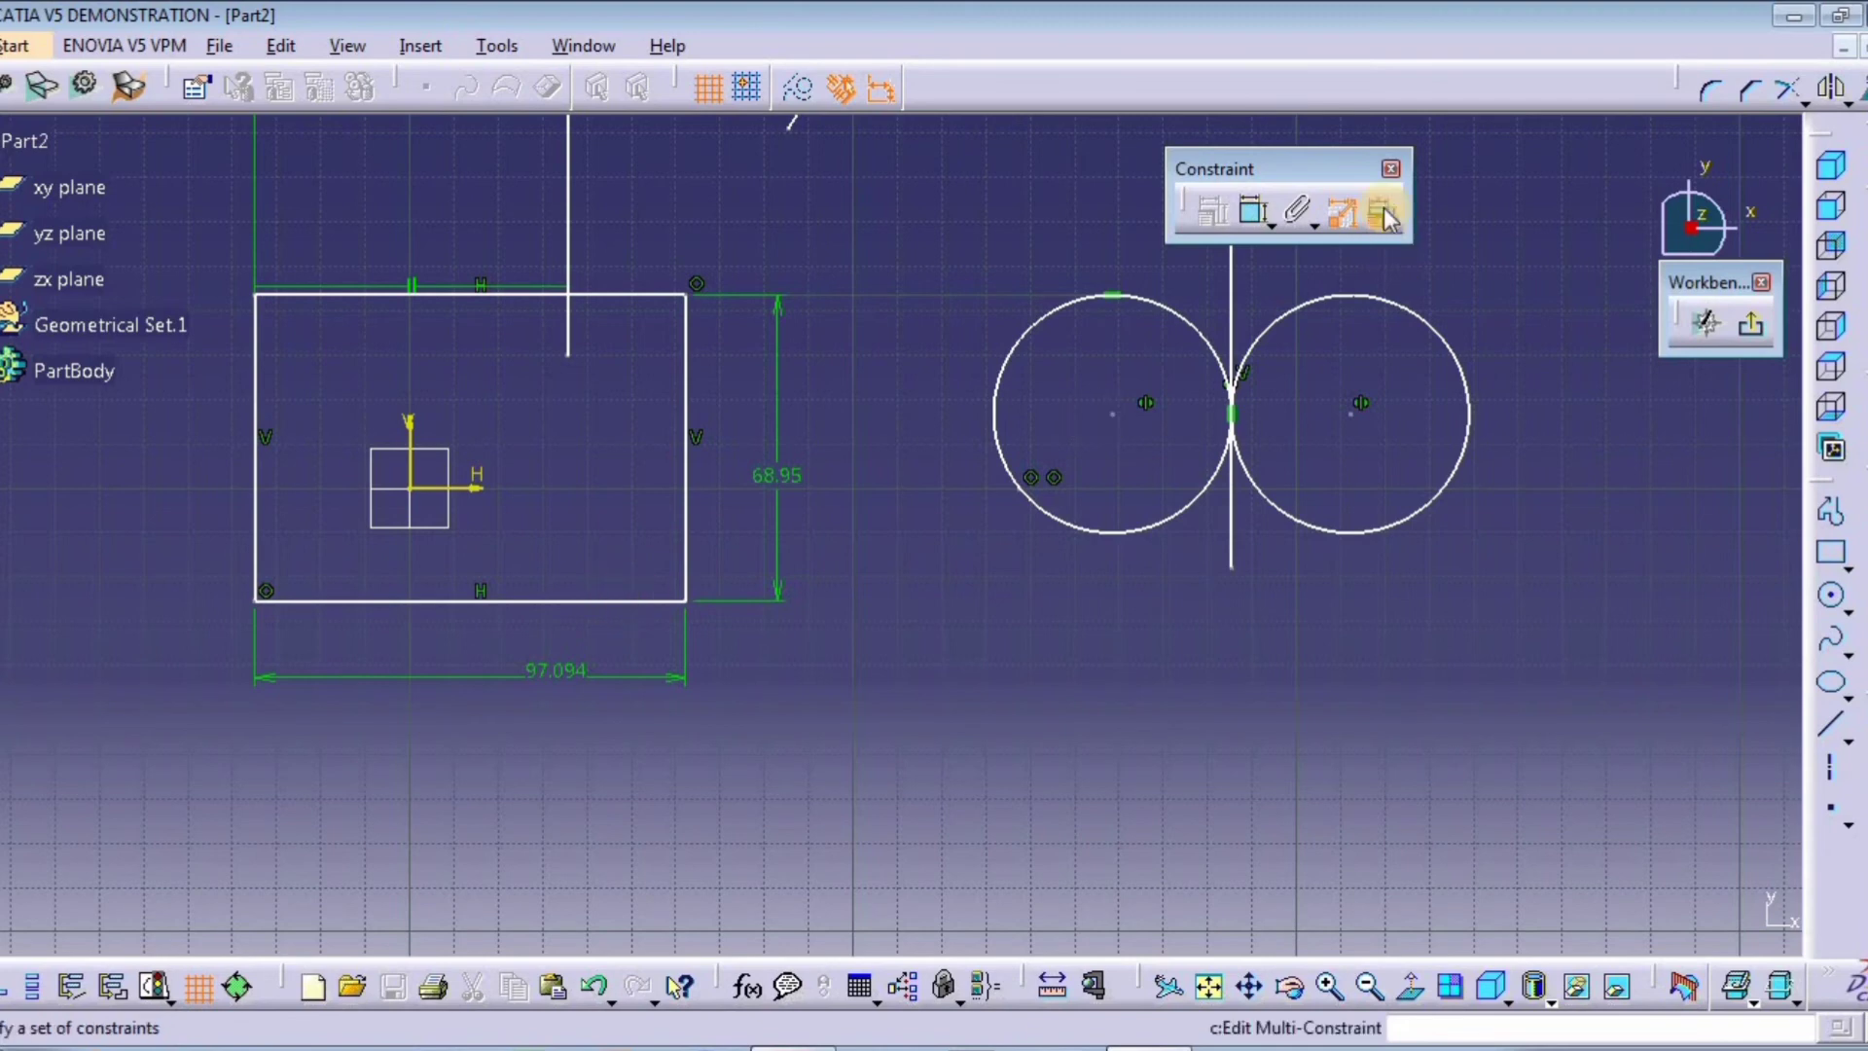
pyautogui.click(626, 600)
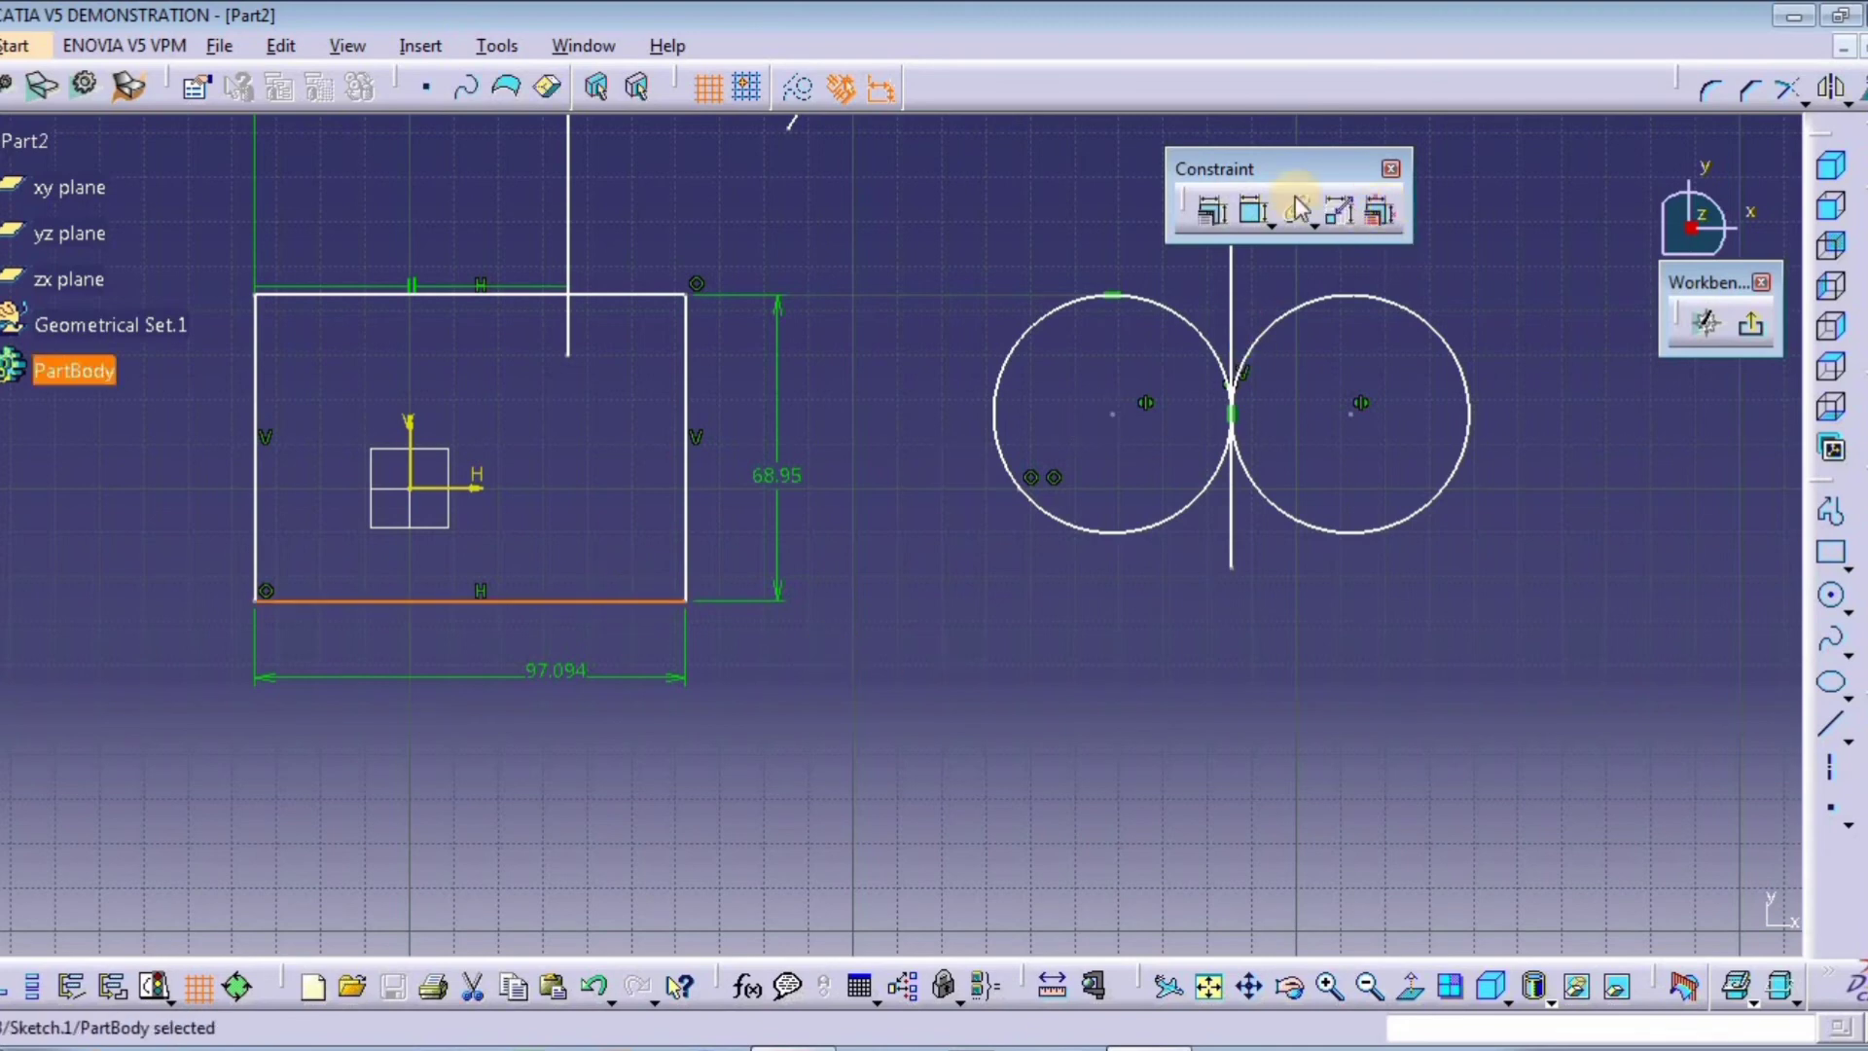
pyautogui.click(1342, 216)
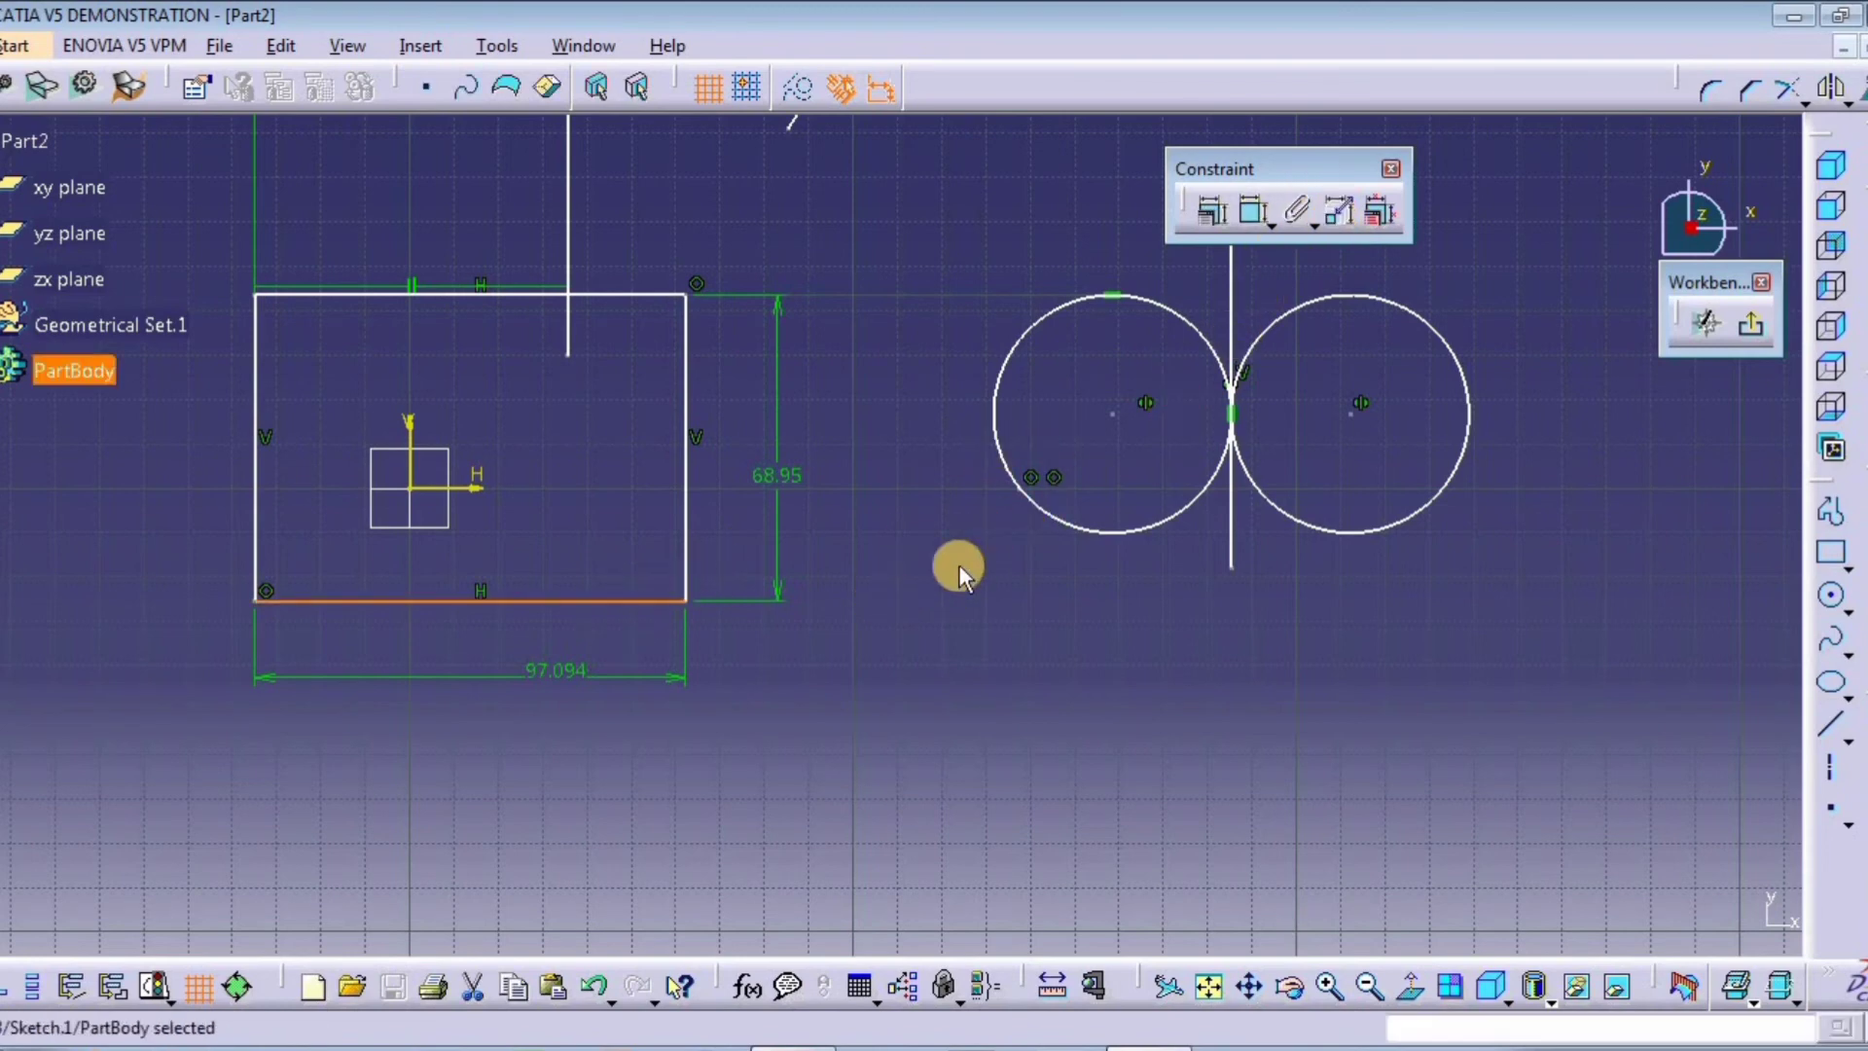
# Step: Delete the rectangle's height dimension, keeping its width dimension
pyautogui.click(554, 670)
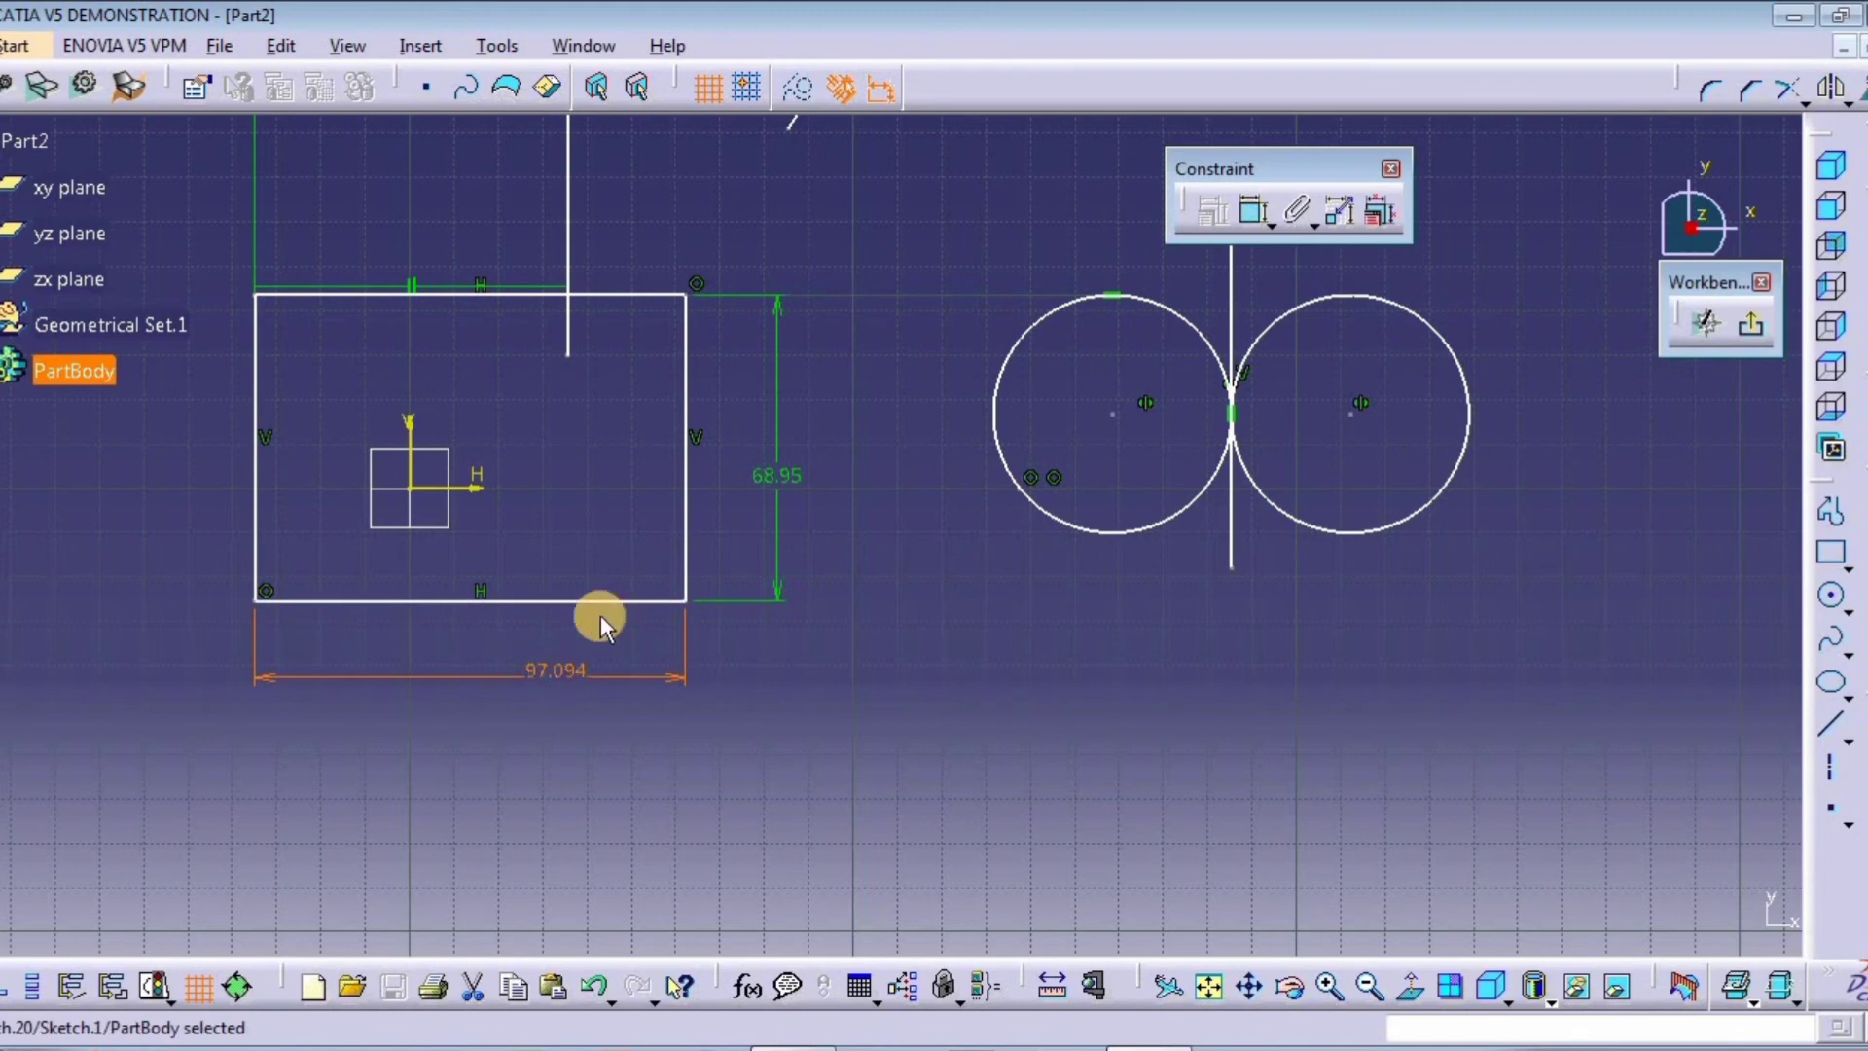
pyautogui.click(882, 465)
pyautogui.click(765, 479)
pyautogui.press('Delete')
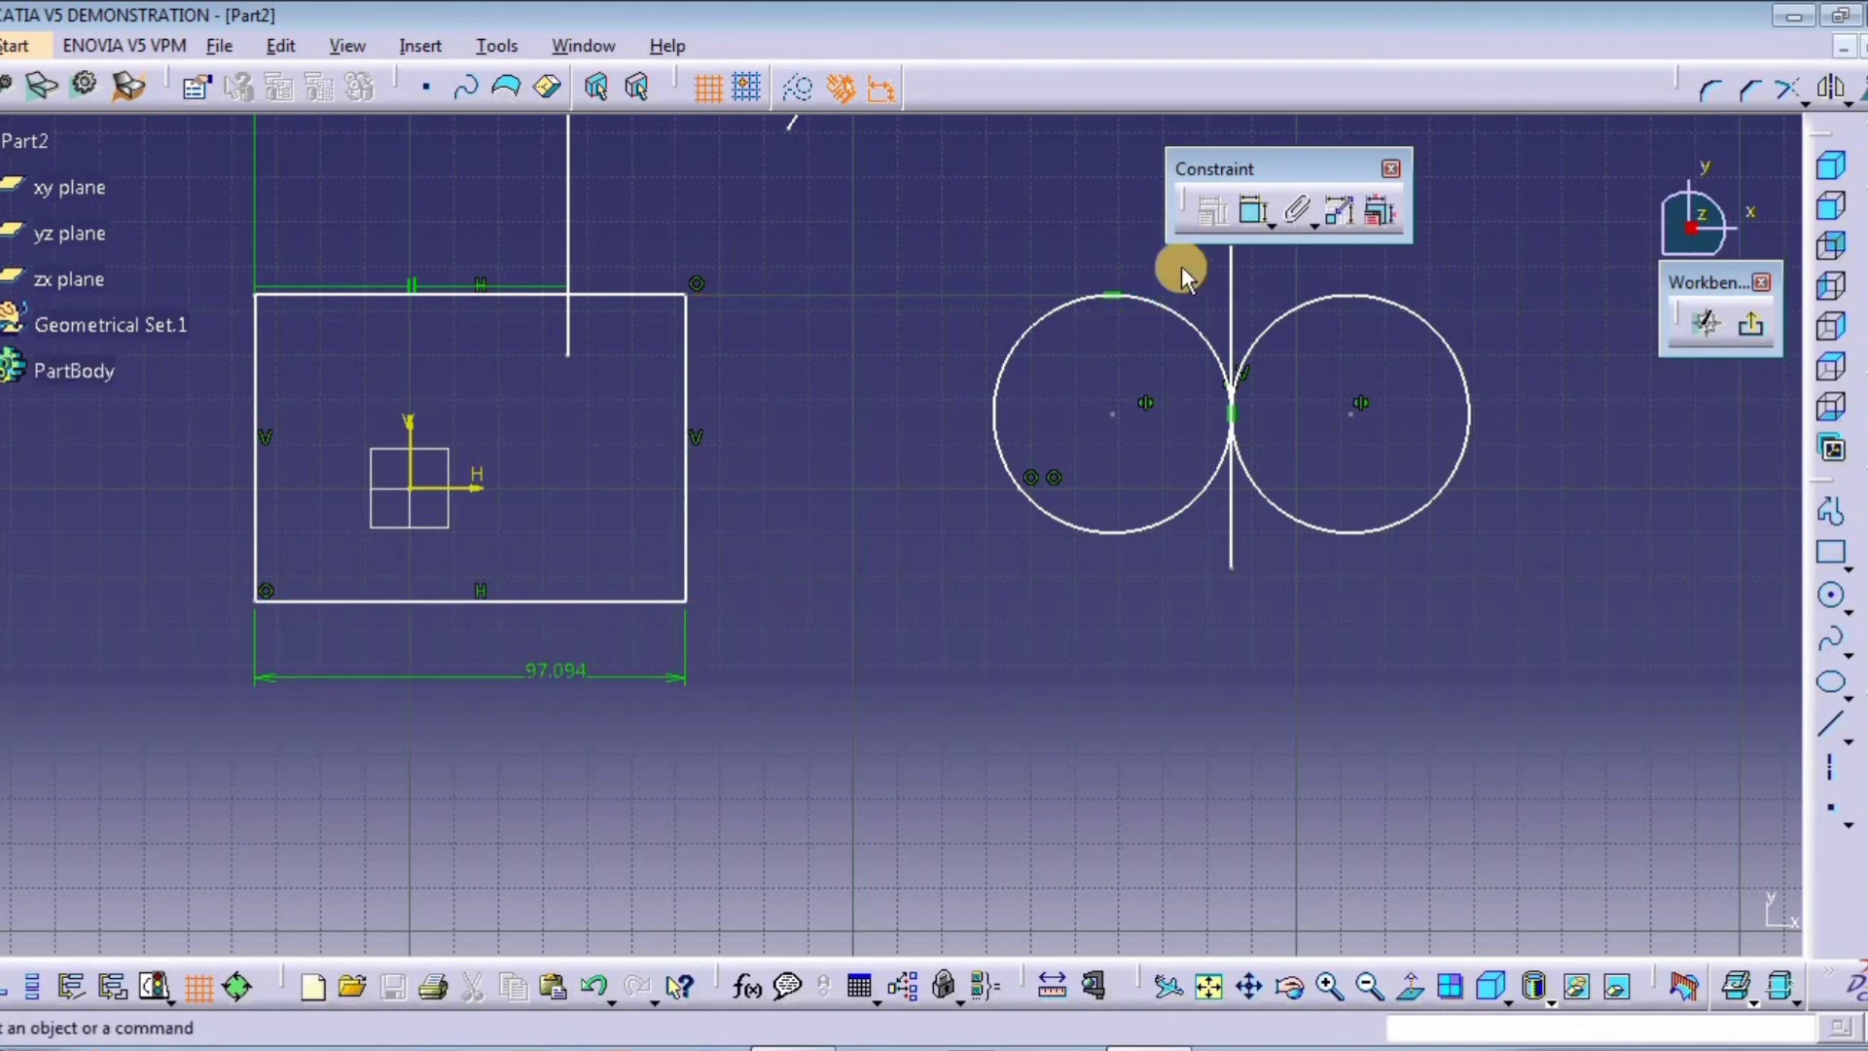
# Step: Animate the rectangle's width dimension to a last value of 20 mm with constraints hidden, running once forward and looping in reverse
pyautogui.click(1341, 222)
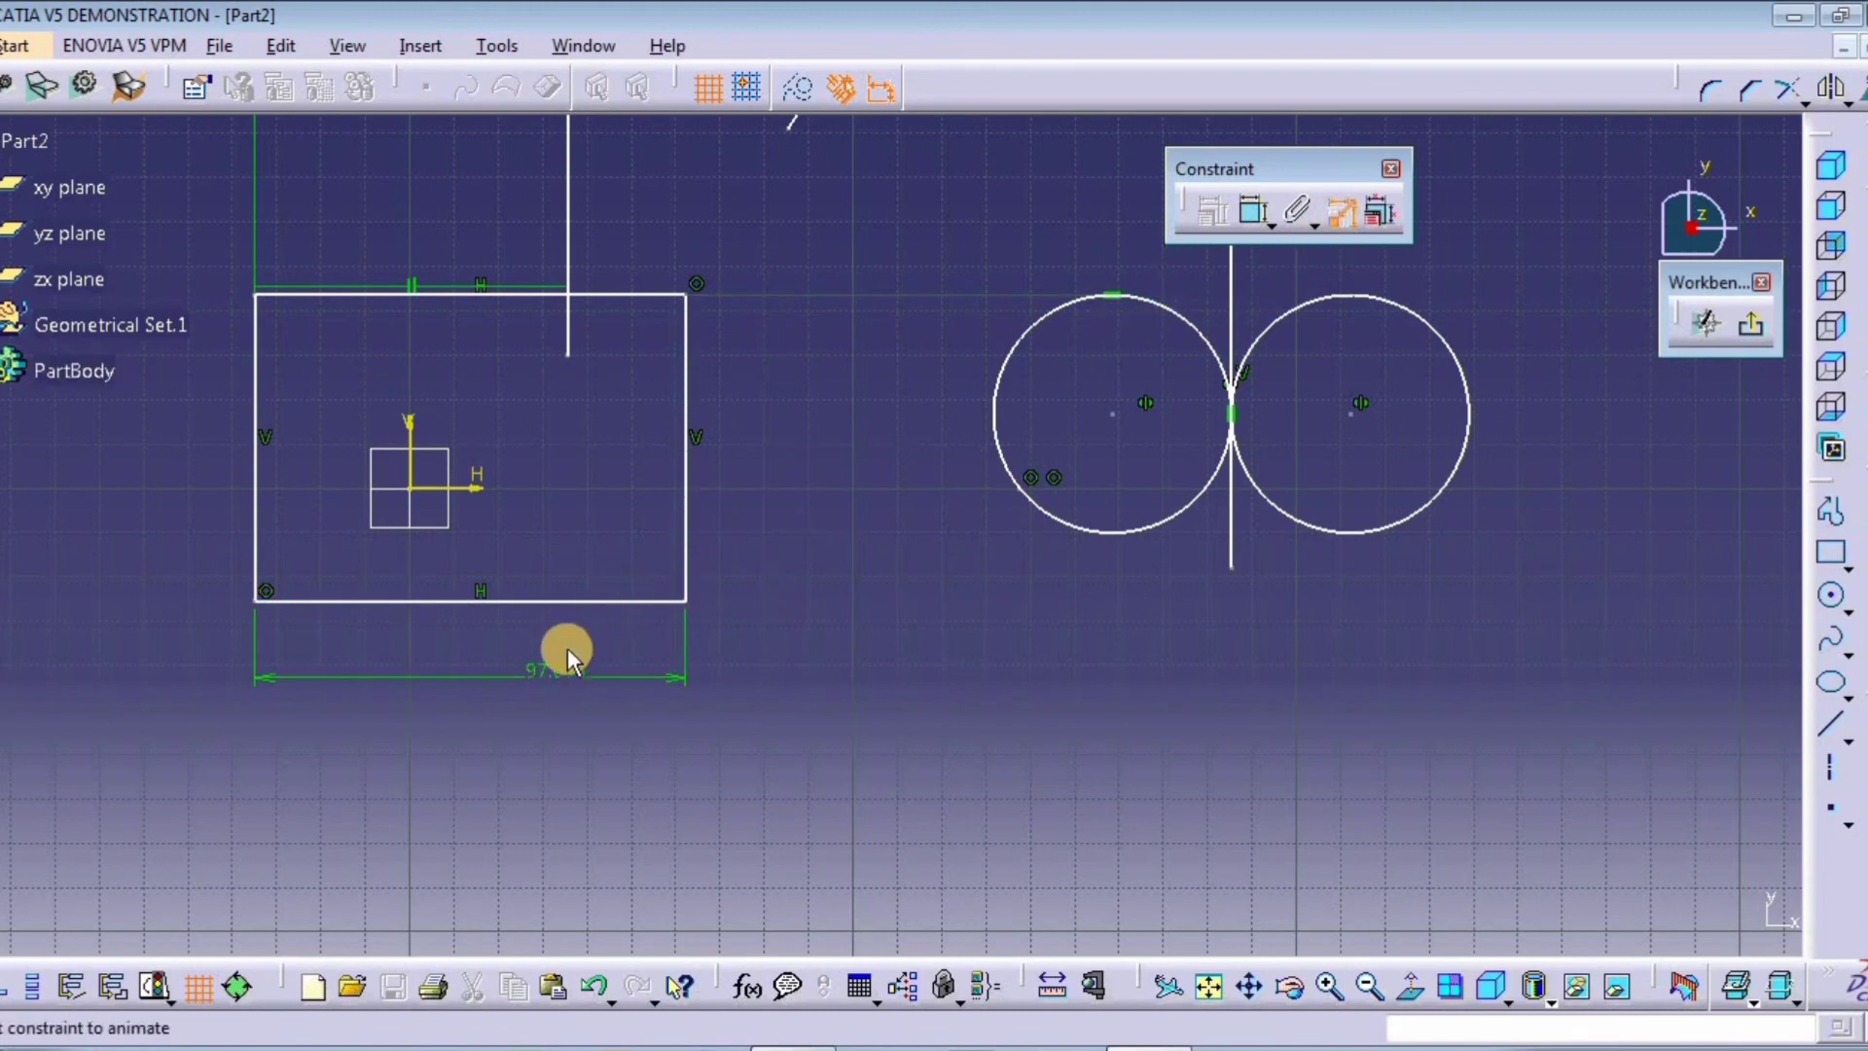
pyautogui.click(551, 673)
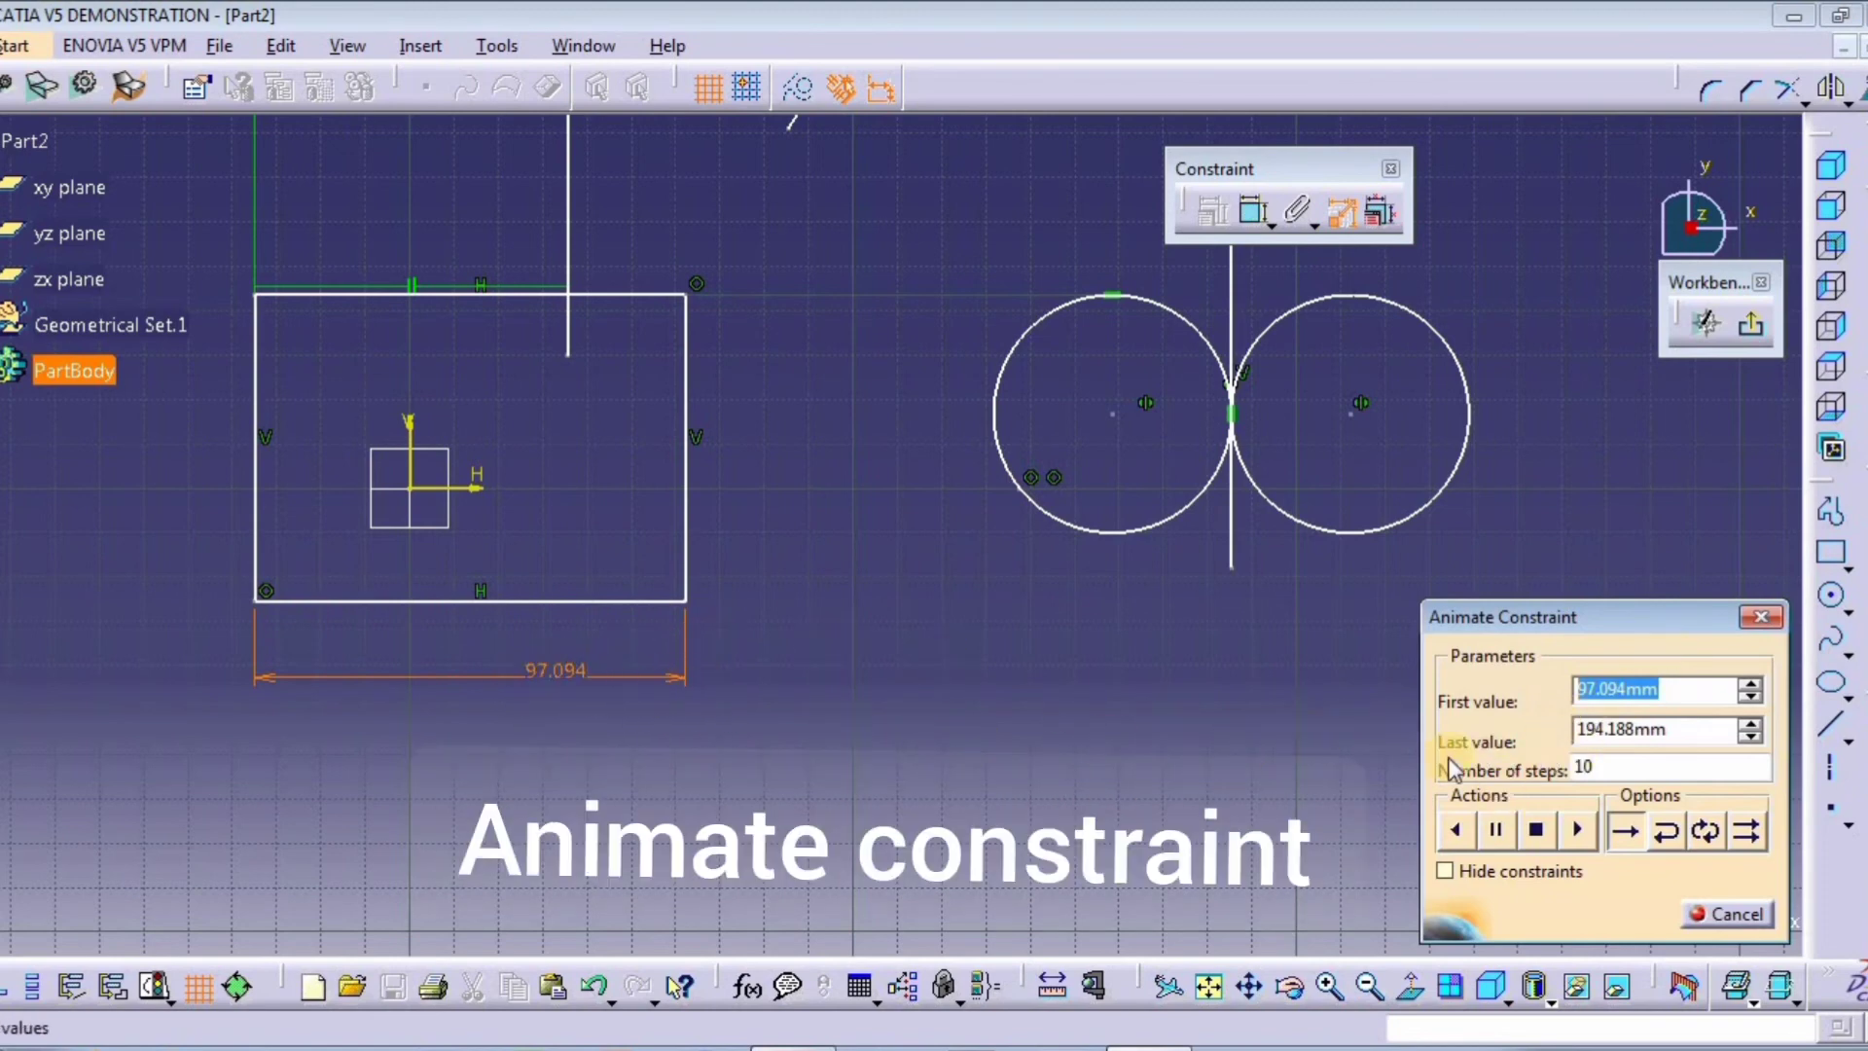
pyautogui.doubleClick(1638, 731)
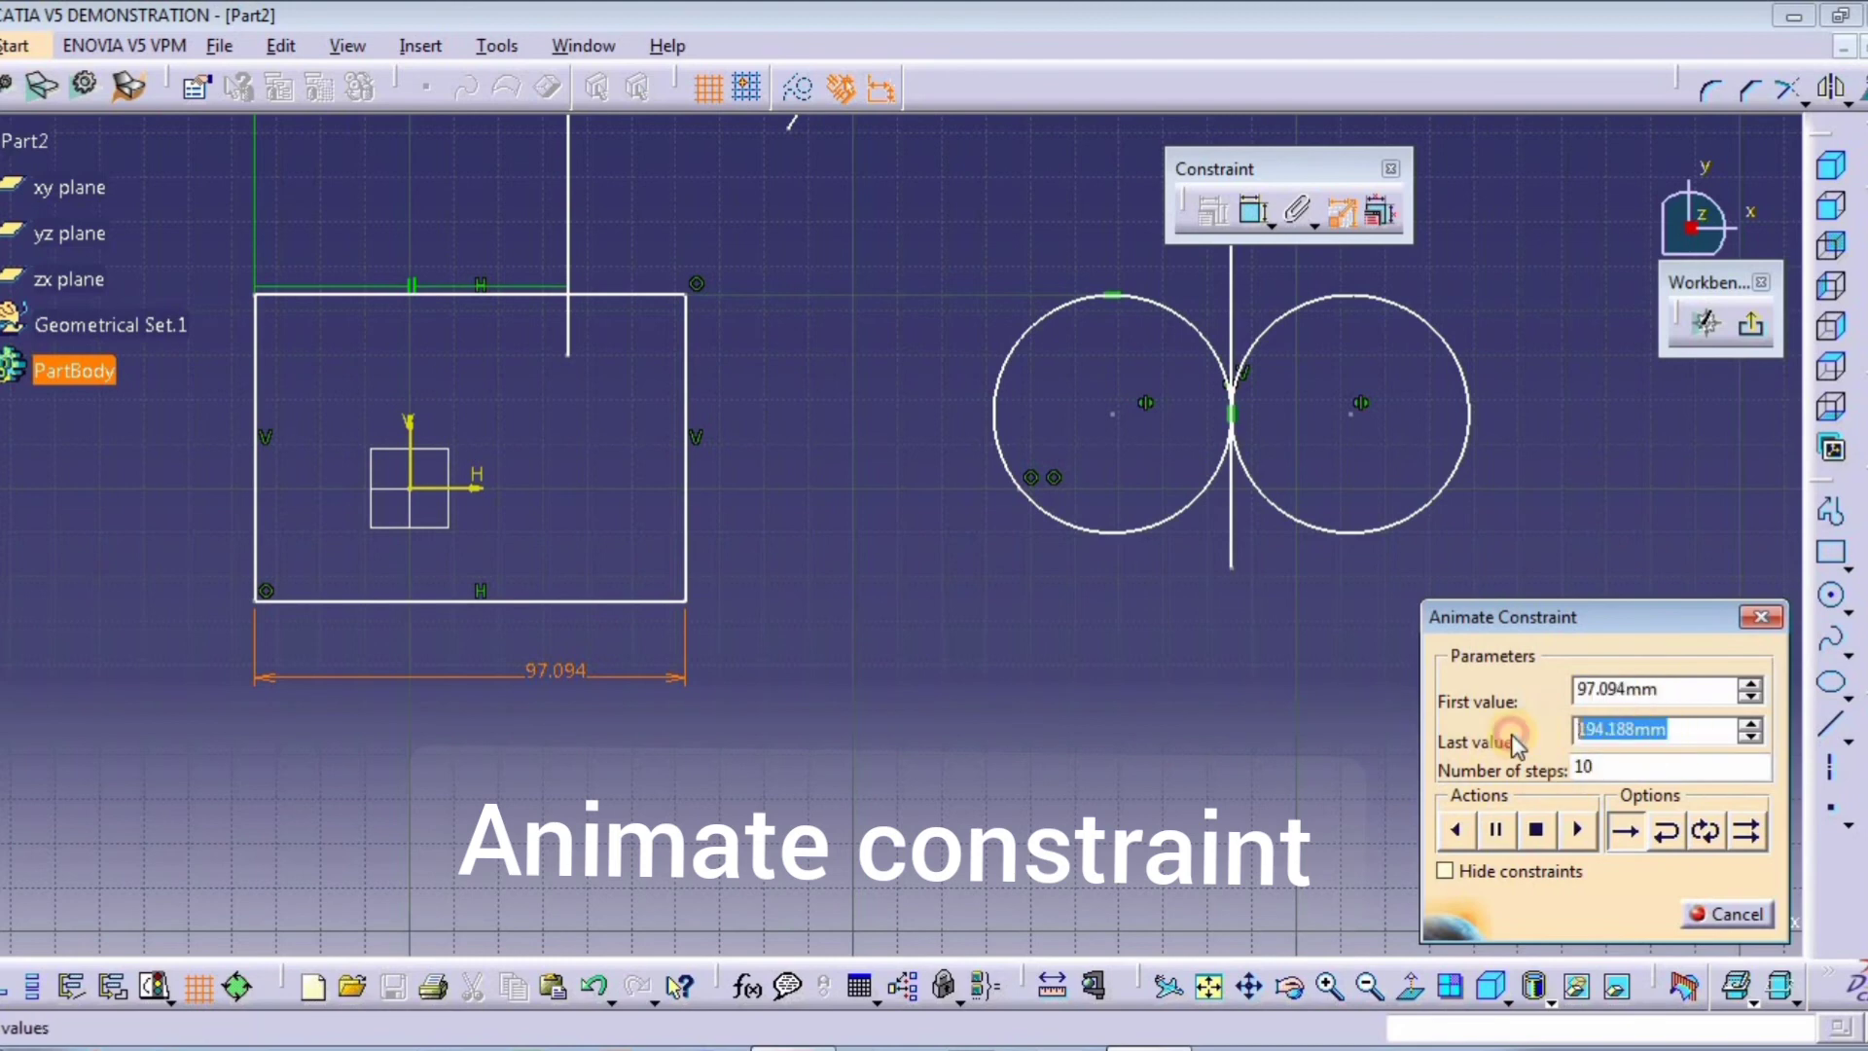
pyautogui.write('20')
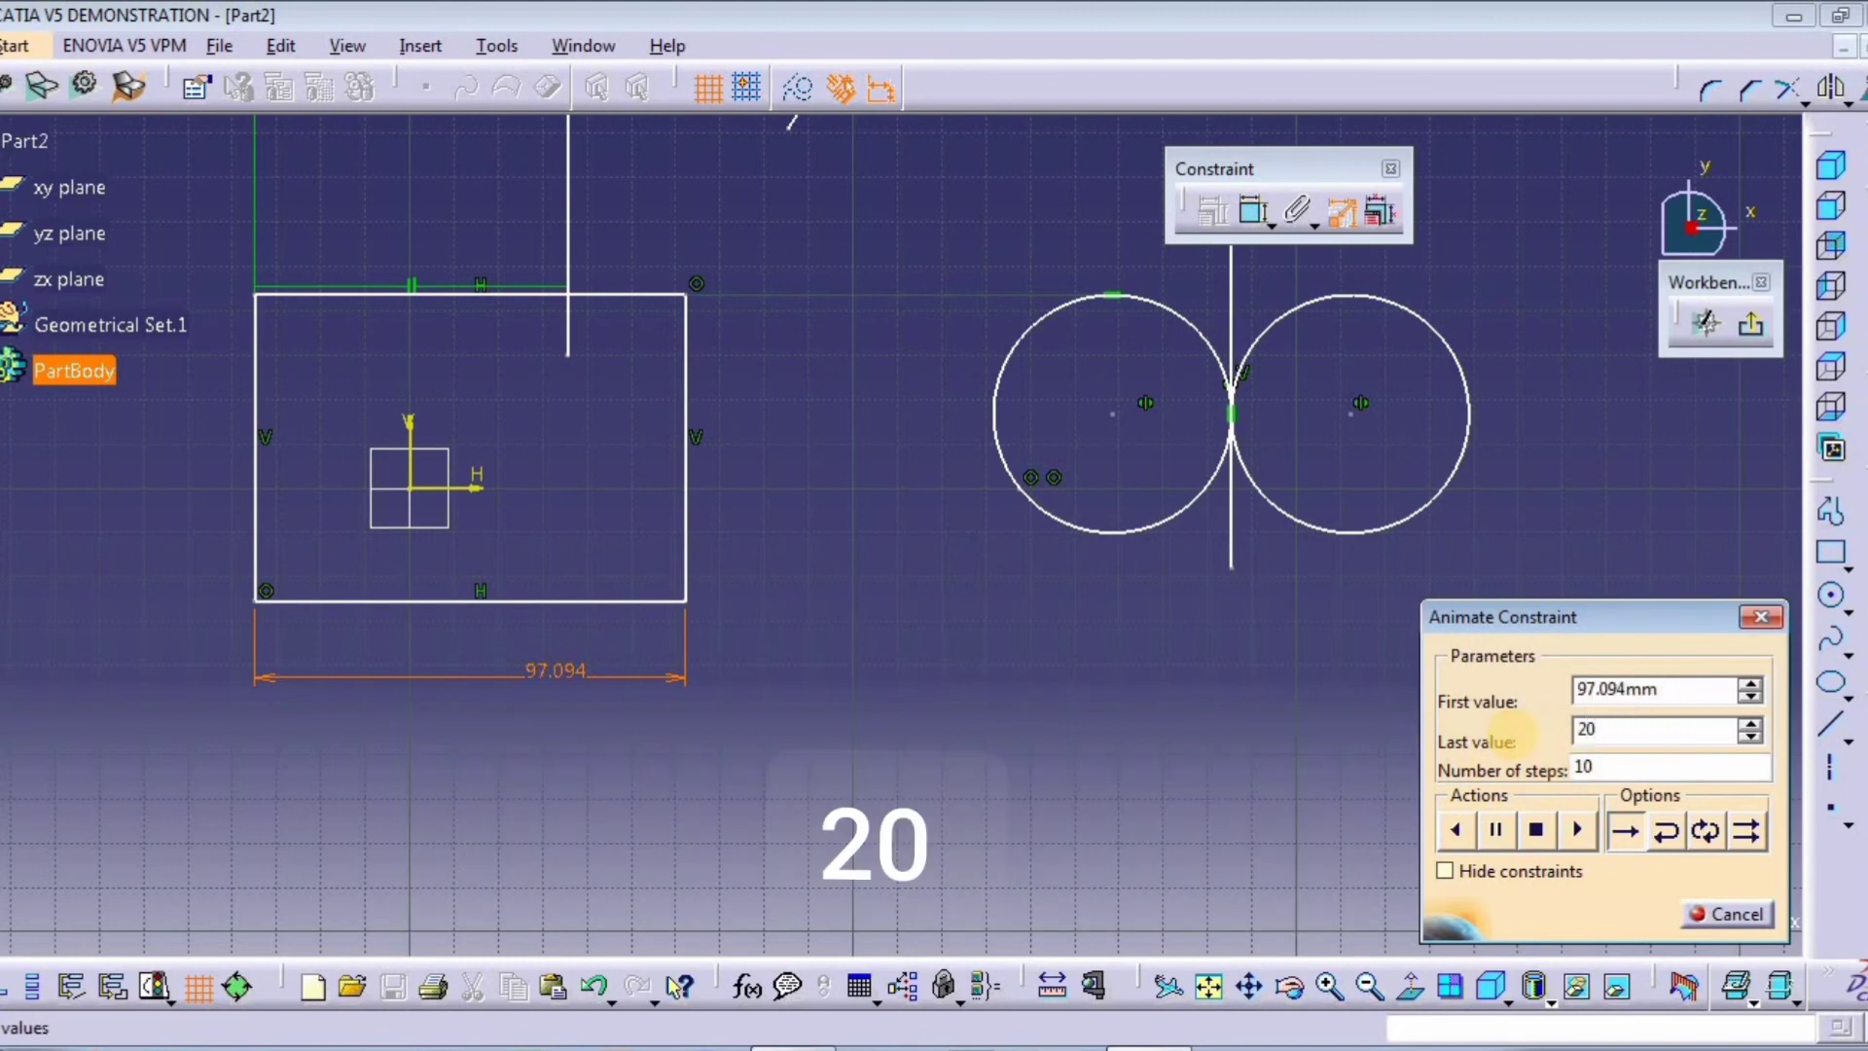
pyautogui.click(1576, 873)
pyautogui.click(1578, 829)
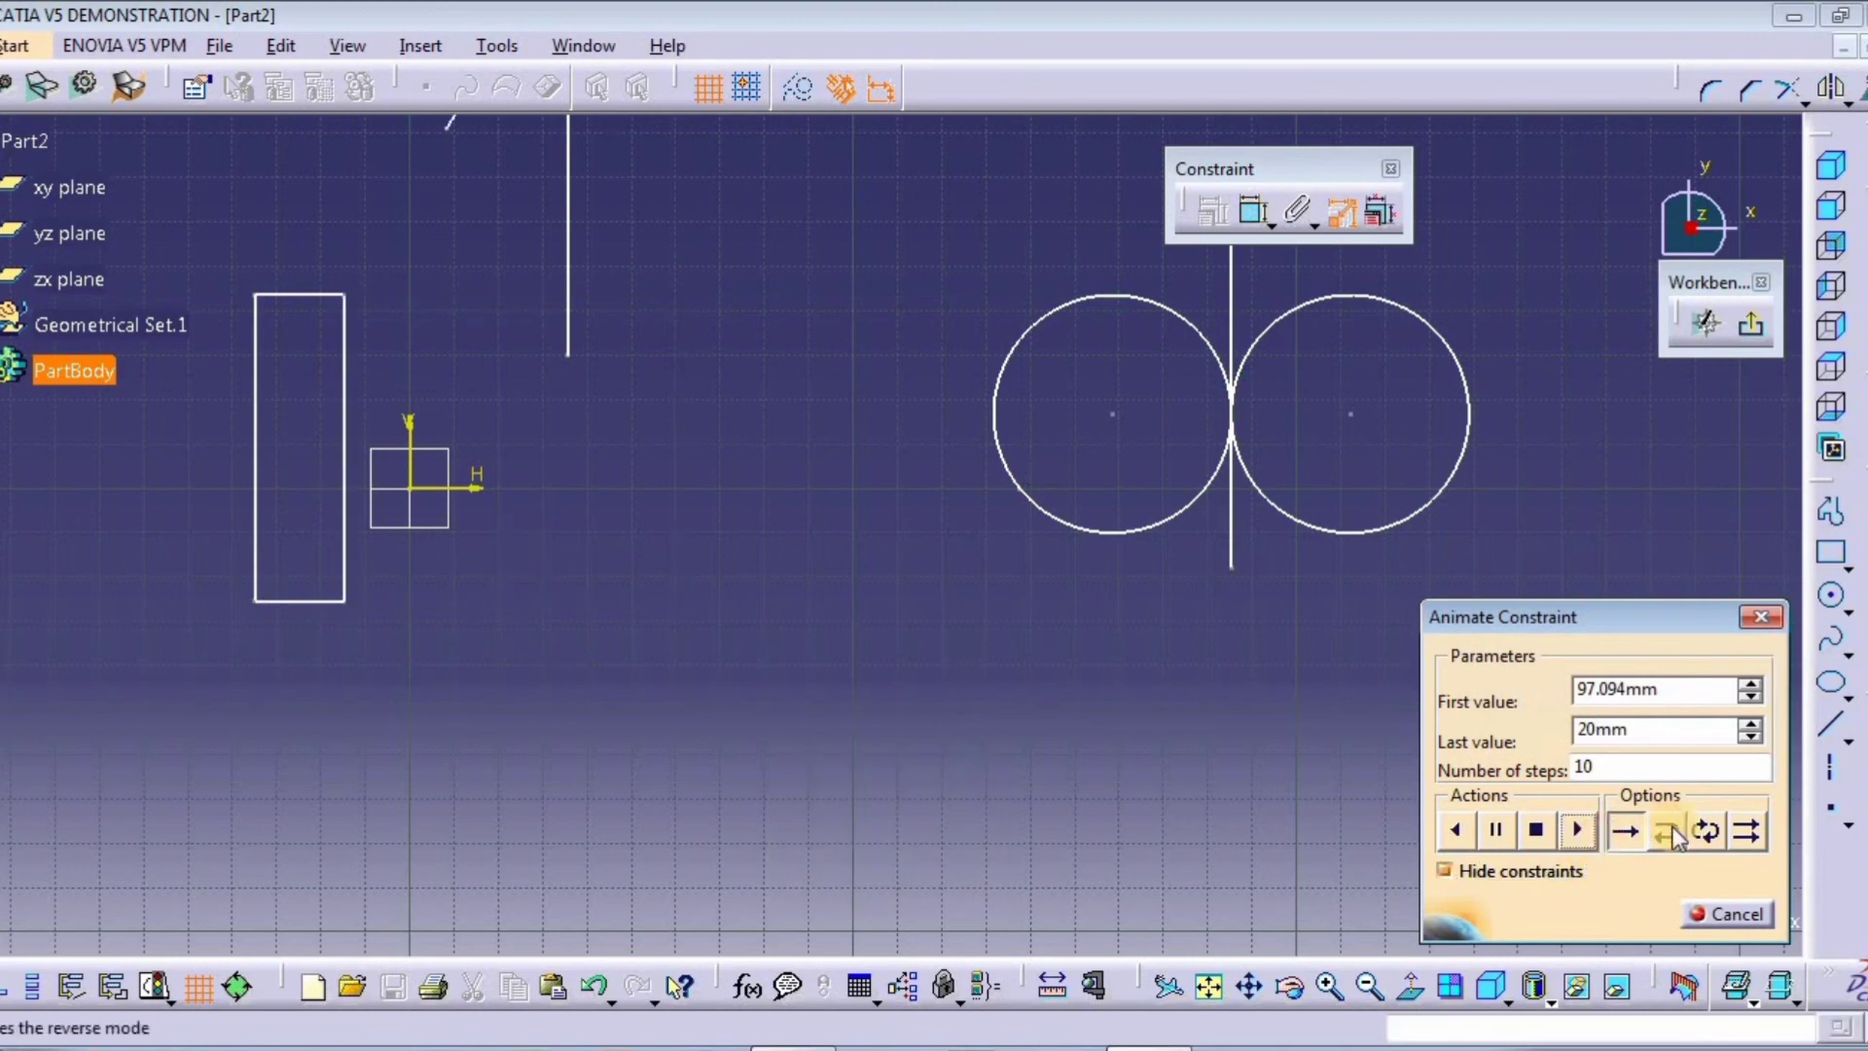
pyautogui.click(1707, 832)
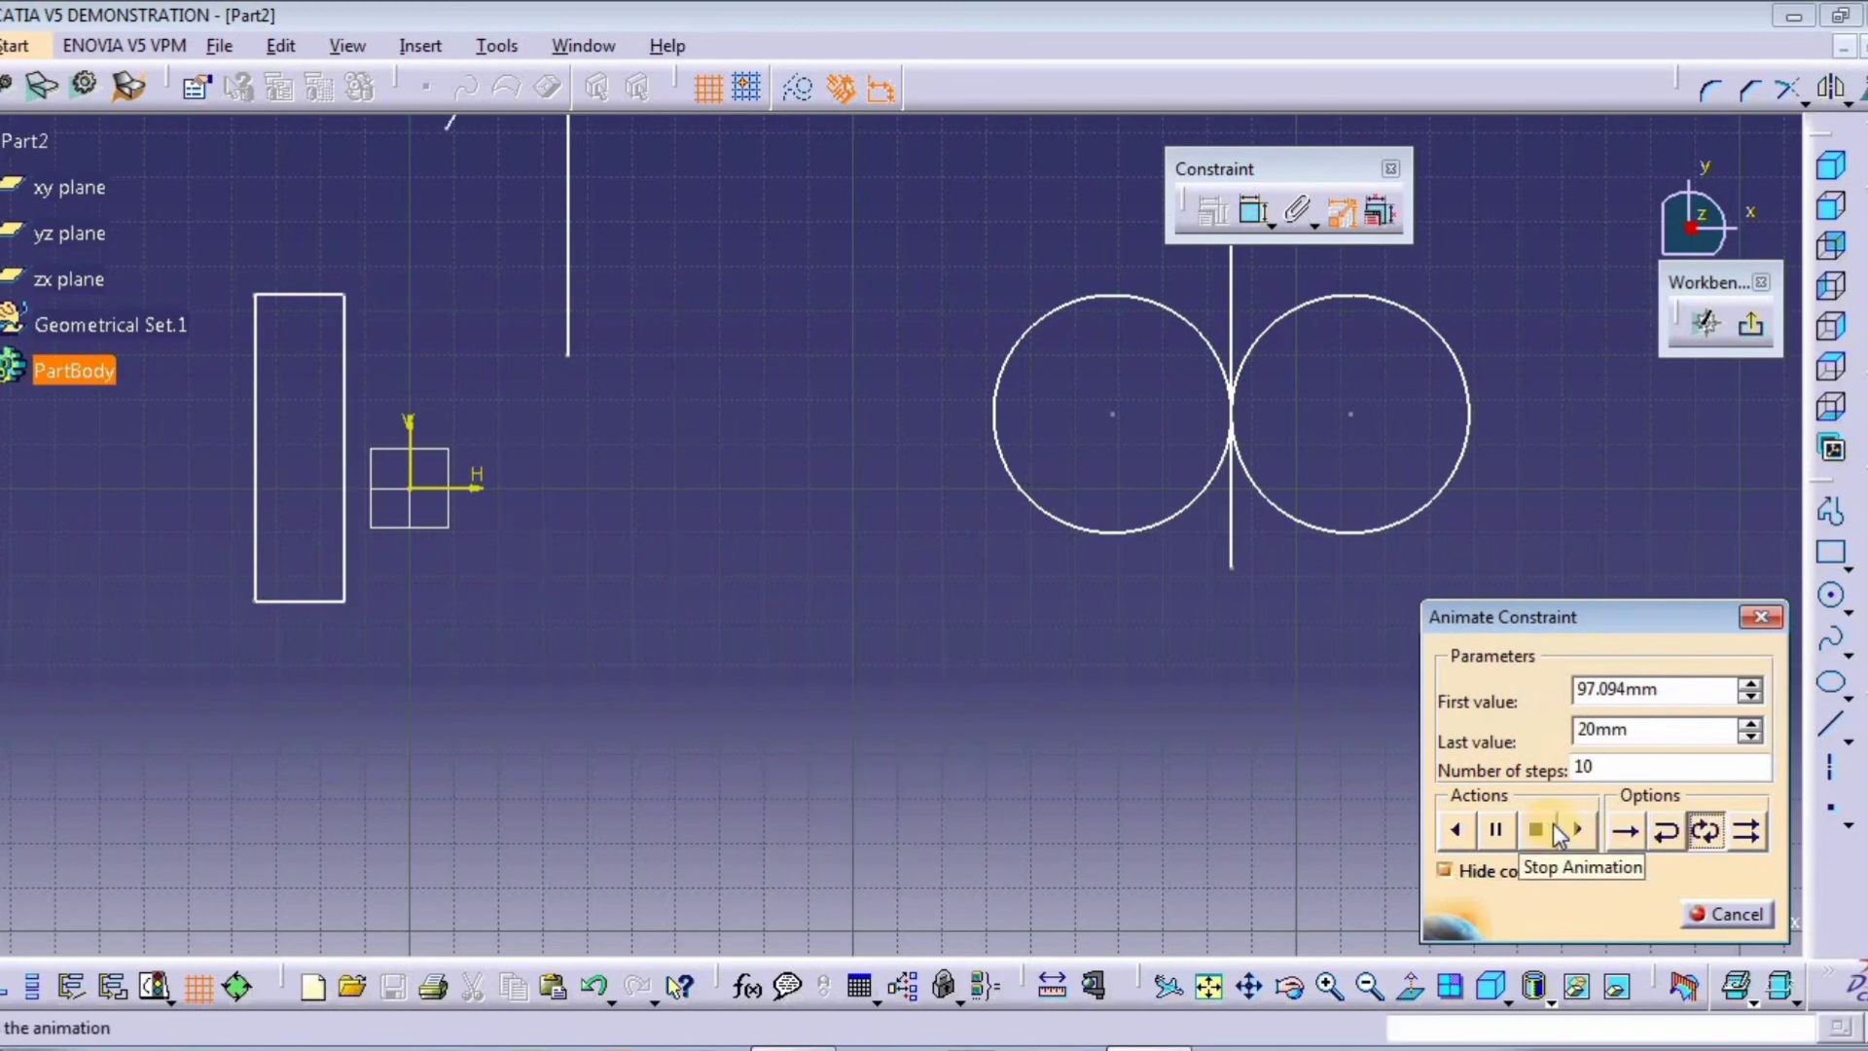
pyautogui.click(1457, 832)
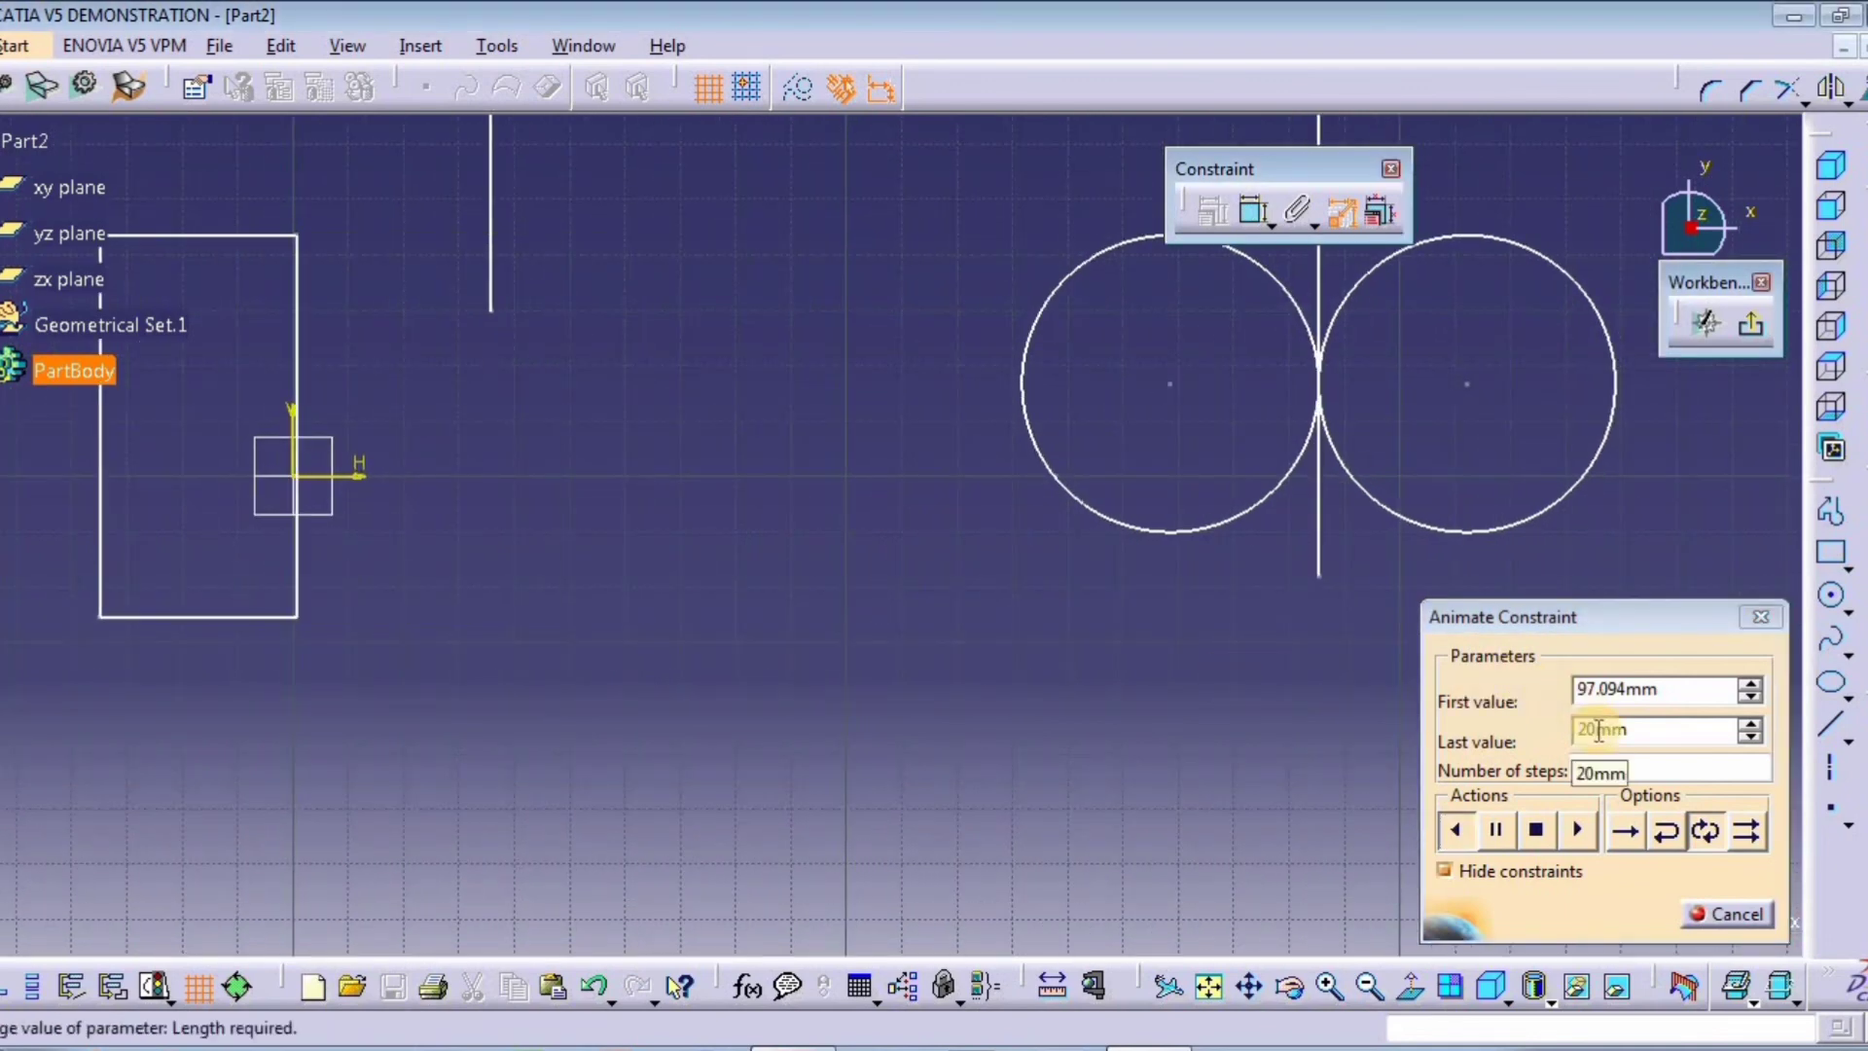
# Step: Rerun the looping width animation forward with a last value of 200 mm, and close Animate Constraint
pyautogui.write('0')
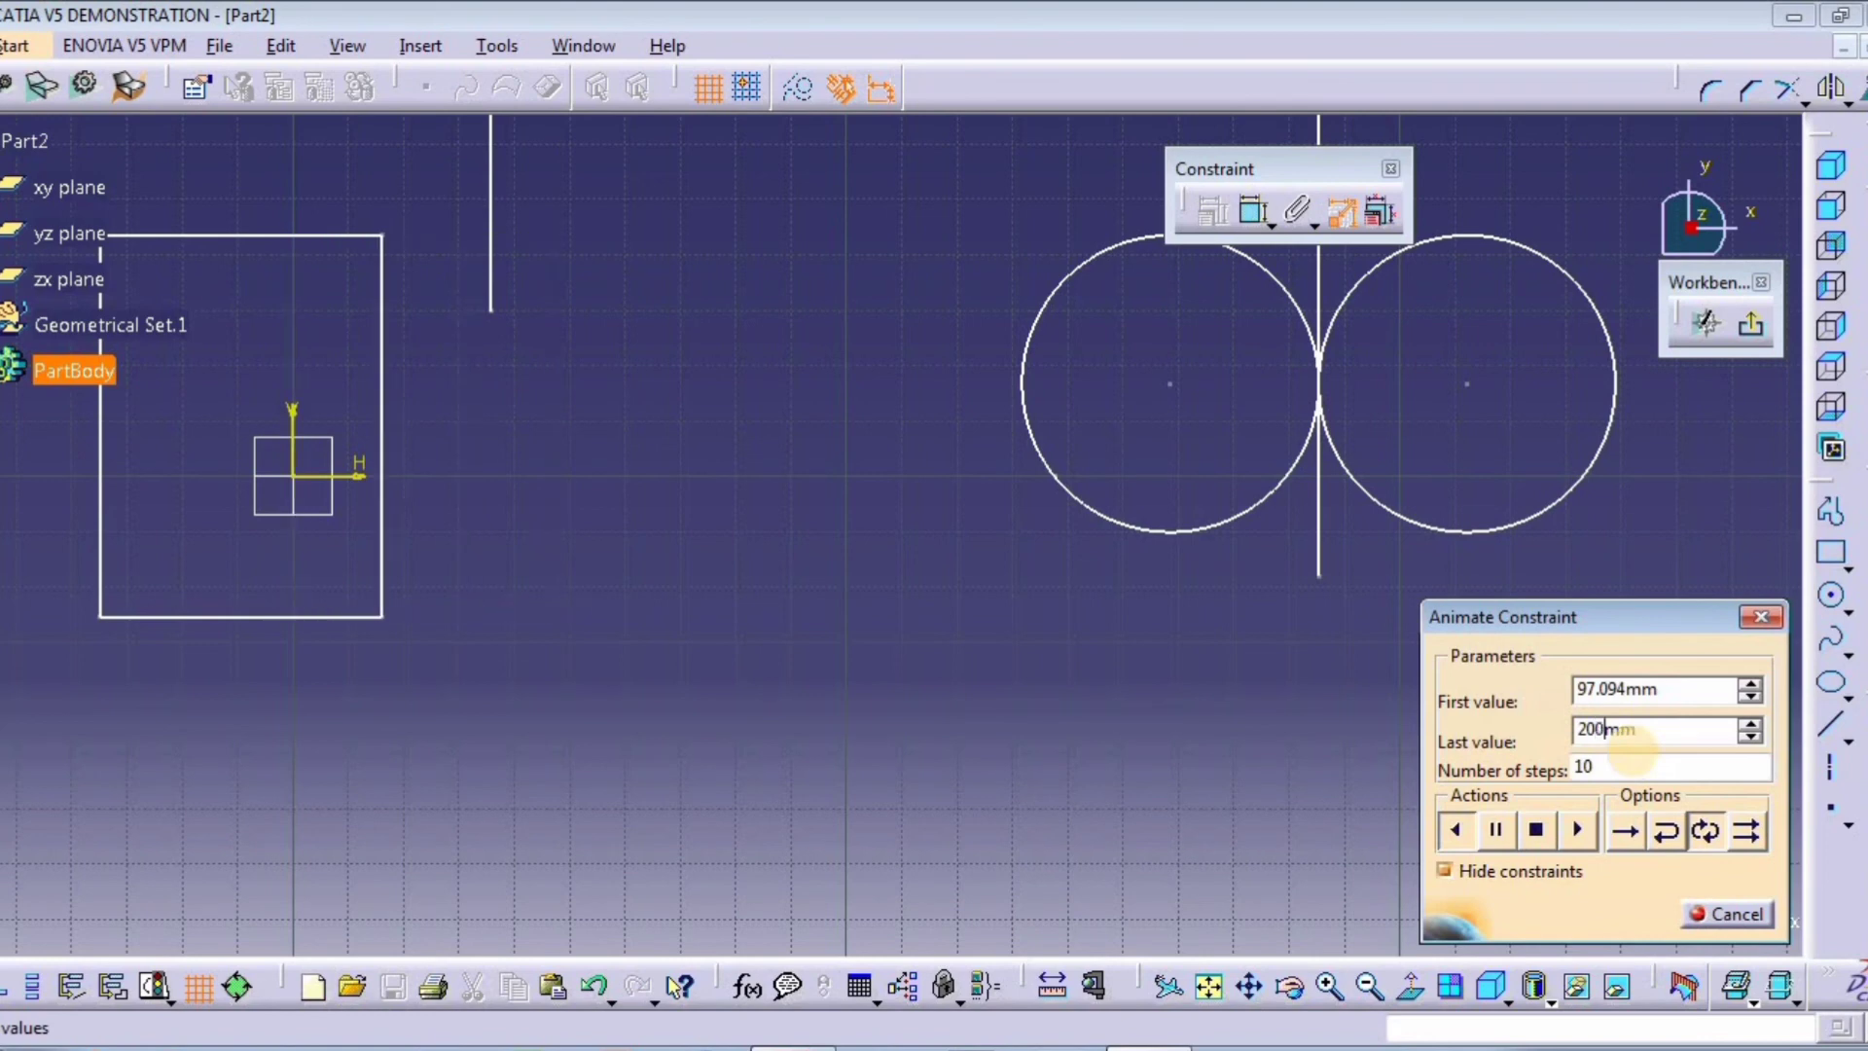
pyautogui.click(1578, 829)
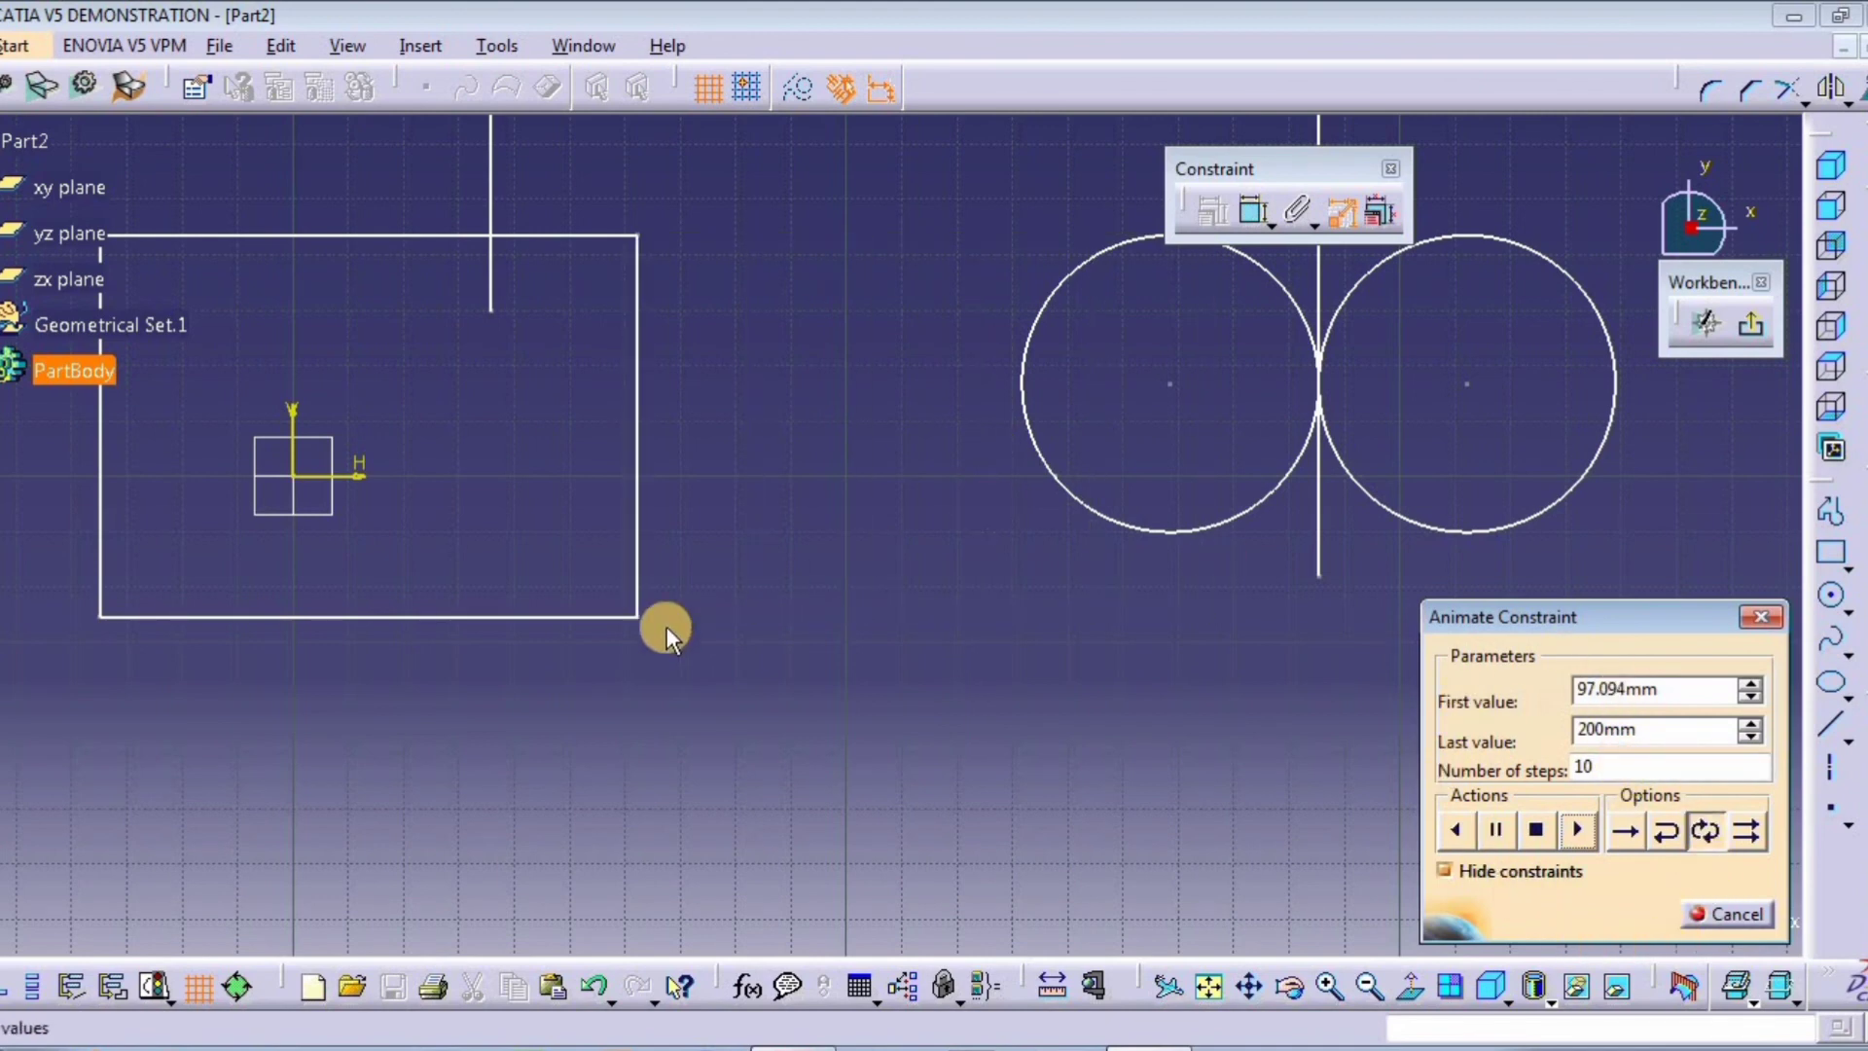
pyautogui.moveTo(492, 655); pyautogui.dragTo(730, 608, button='middle')
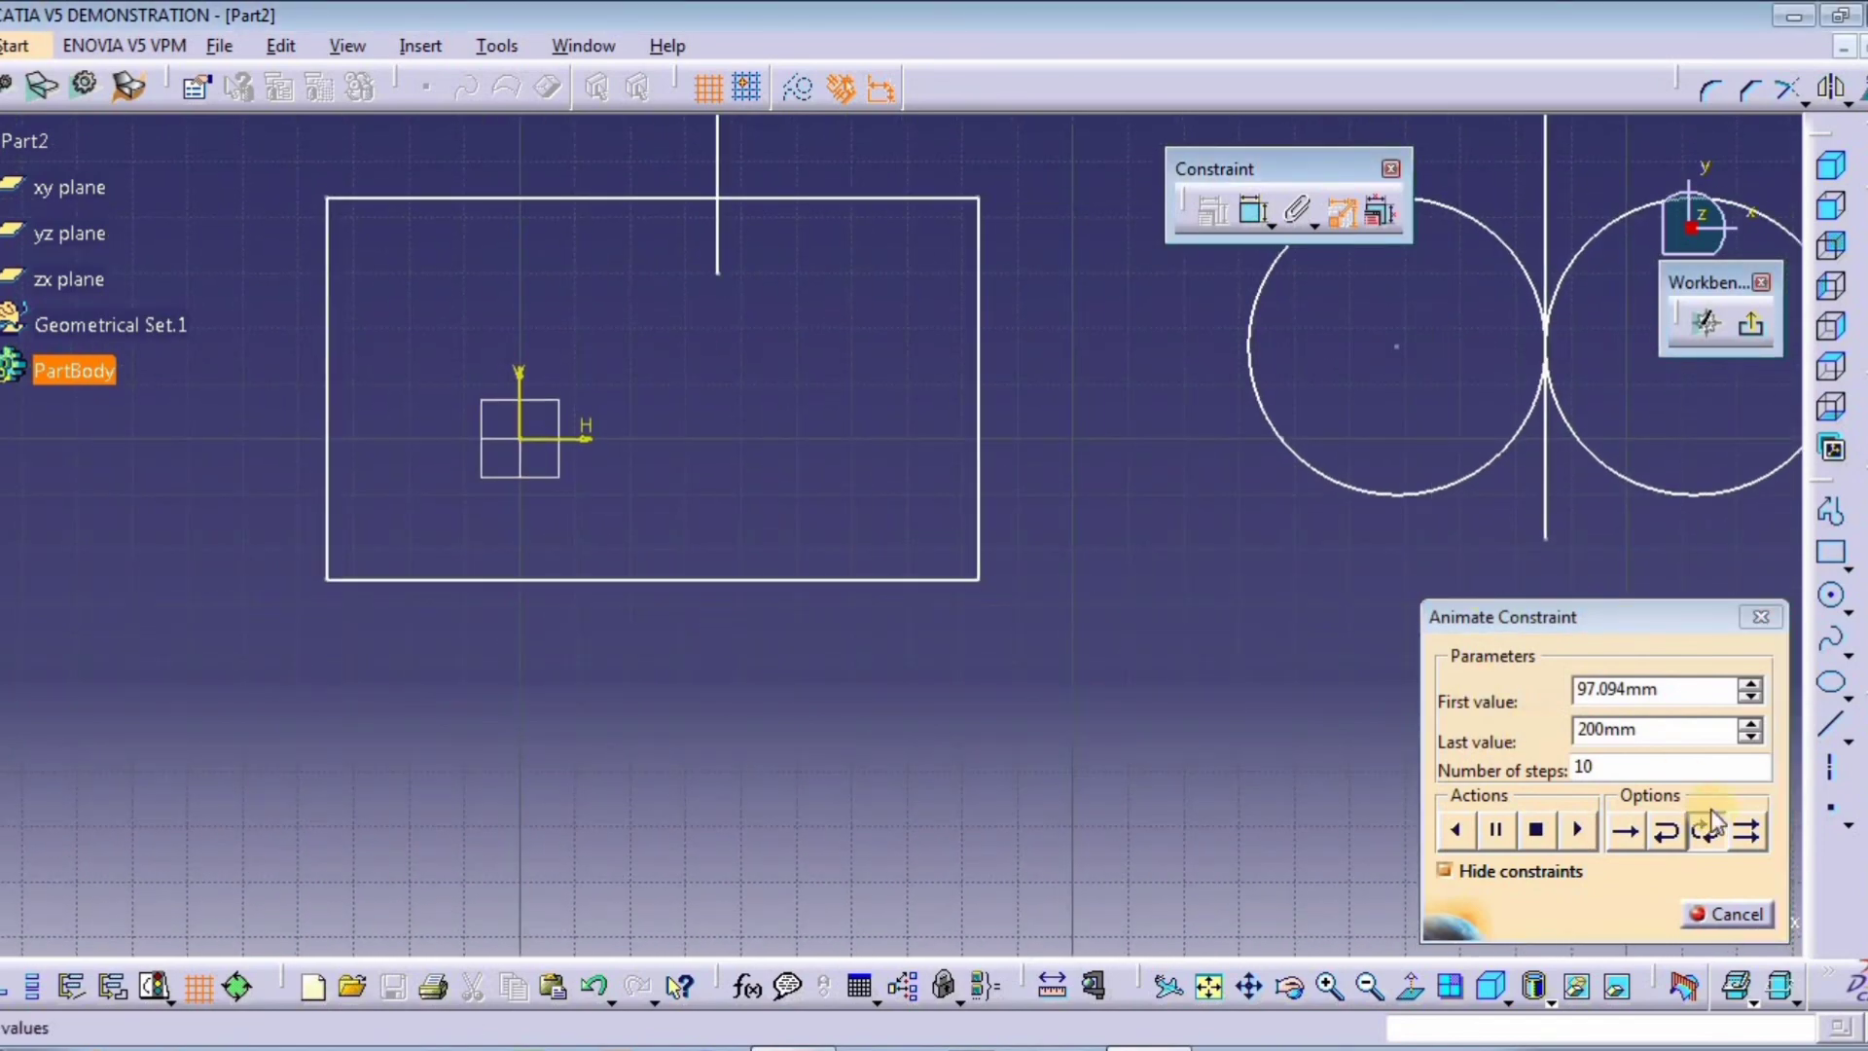
pyautogui.click(1757, 621)
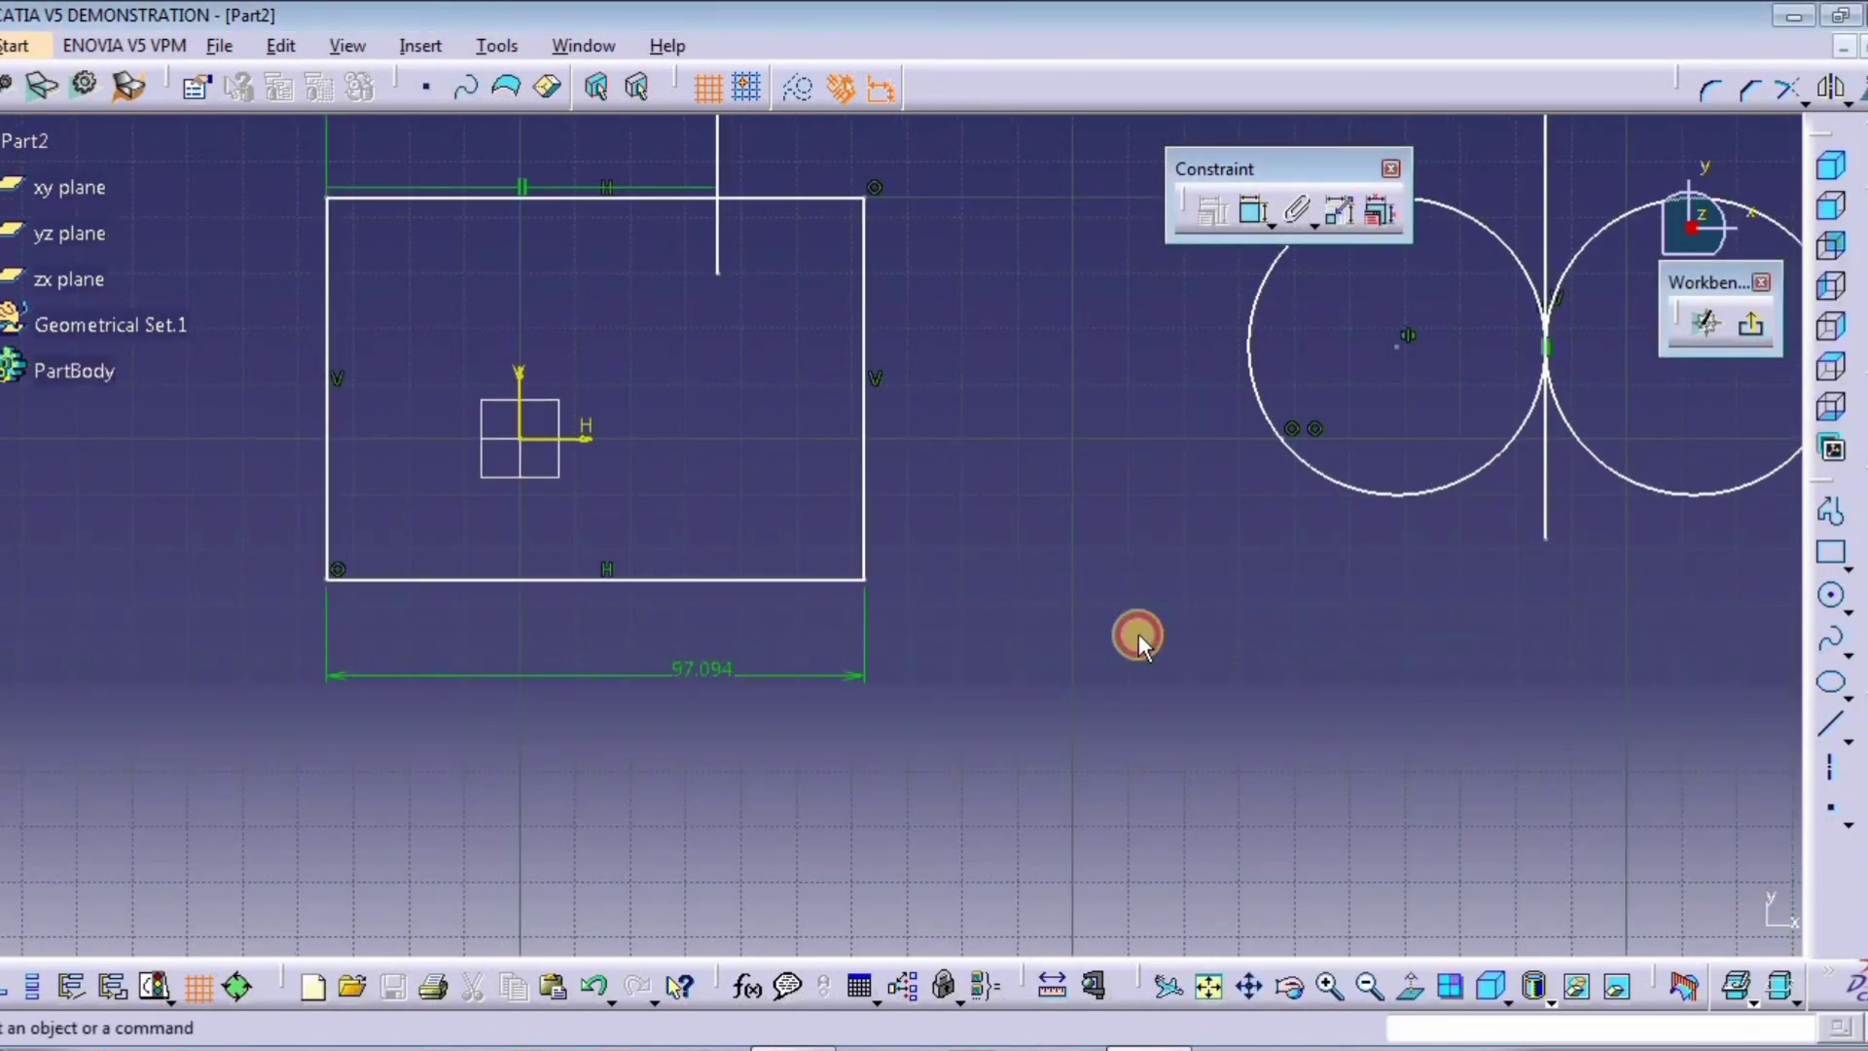
# Step: Review the rectangle's width dimension and its tolerance settings in Edit Multi-Constraint, and close the dialog
pyautogui.moveTo(1099, 644); pyautogui.dragTo(1059, 715, button='middle')
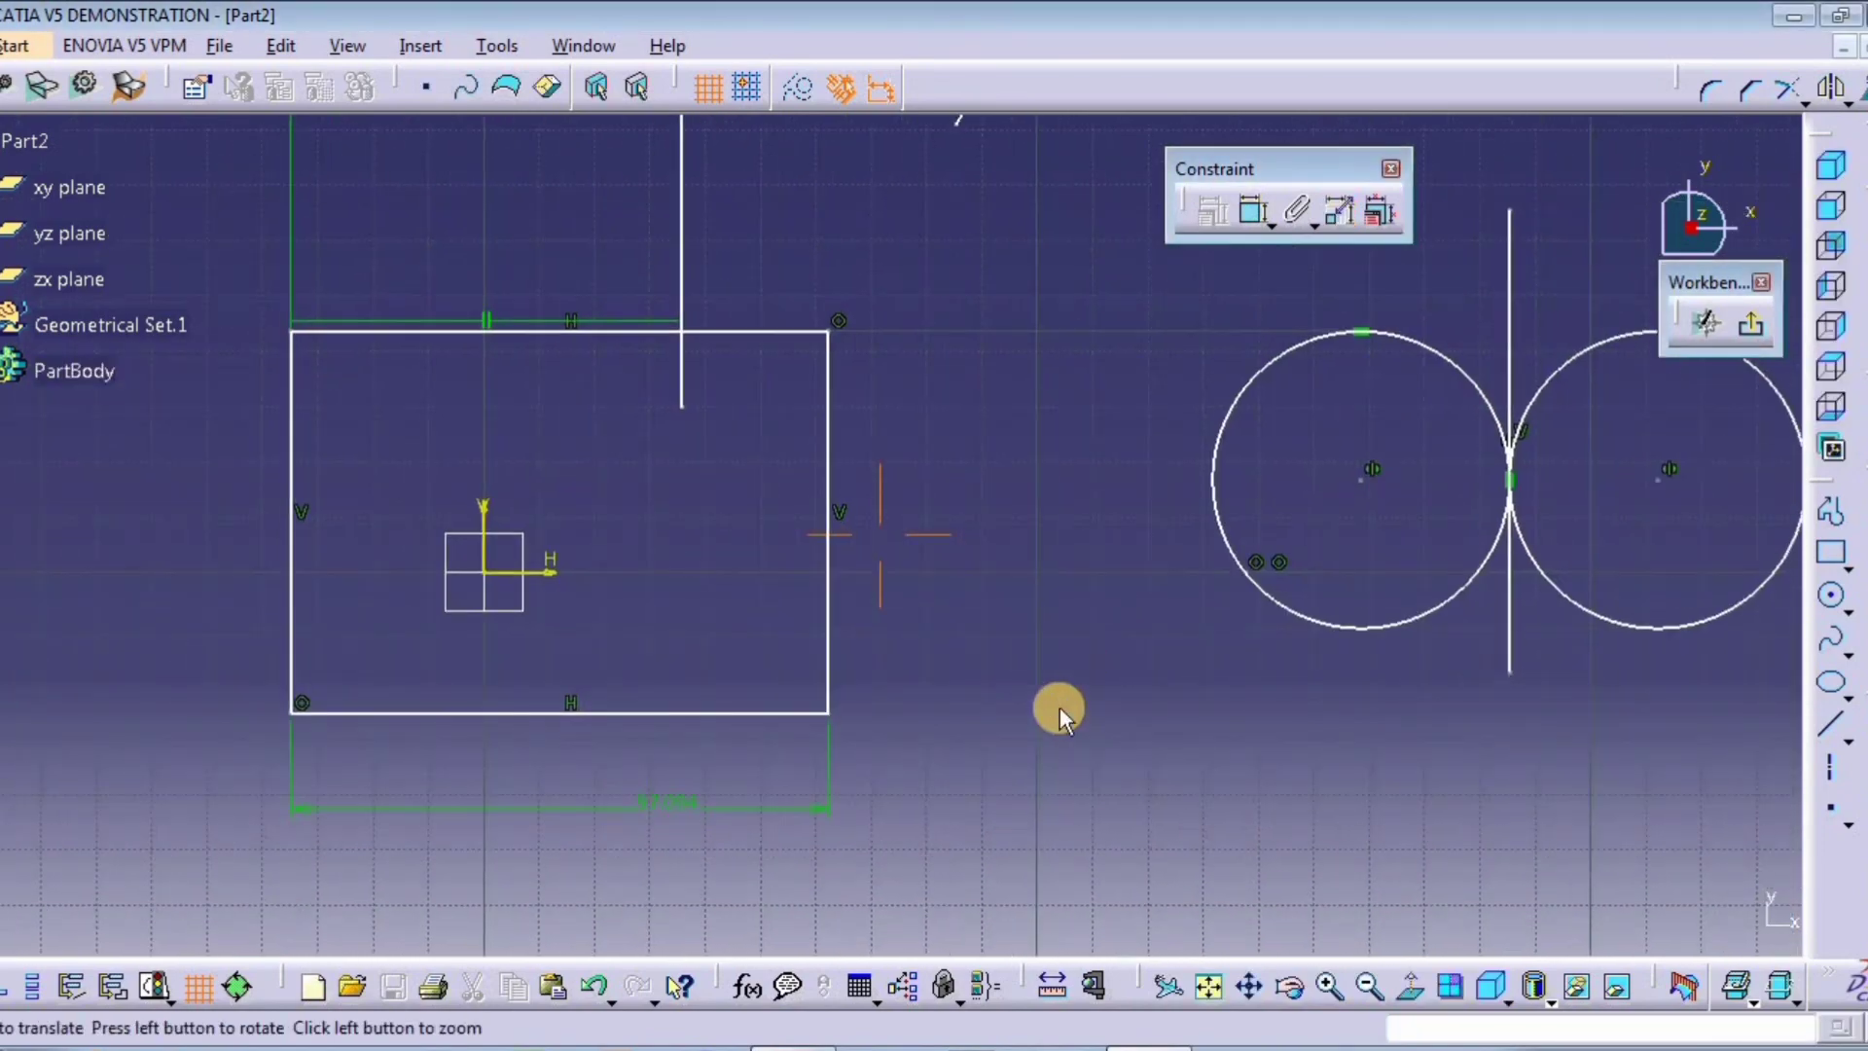
pyautogui.click(1374, 216)
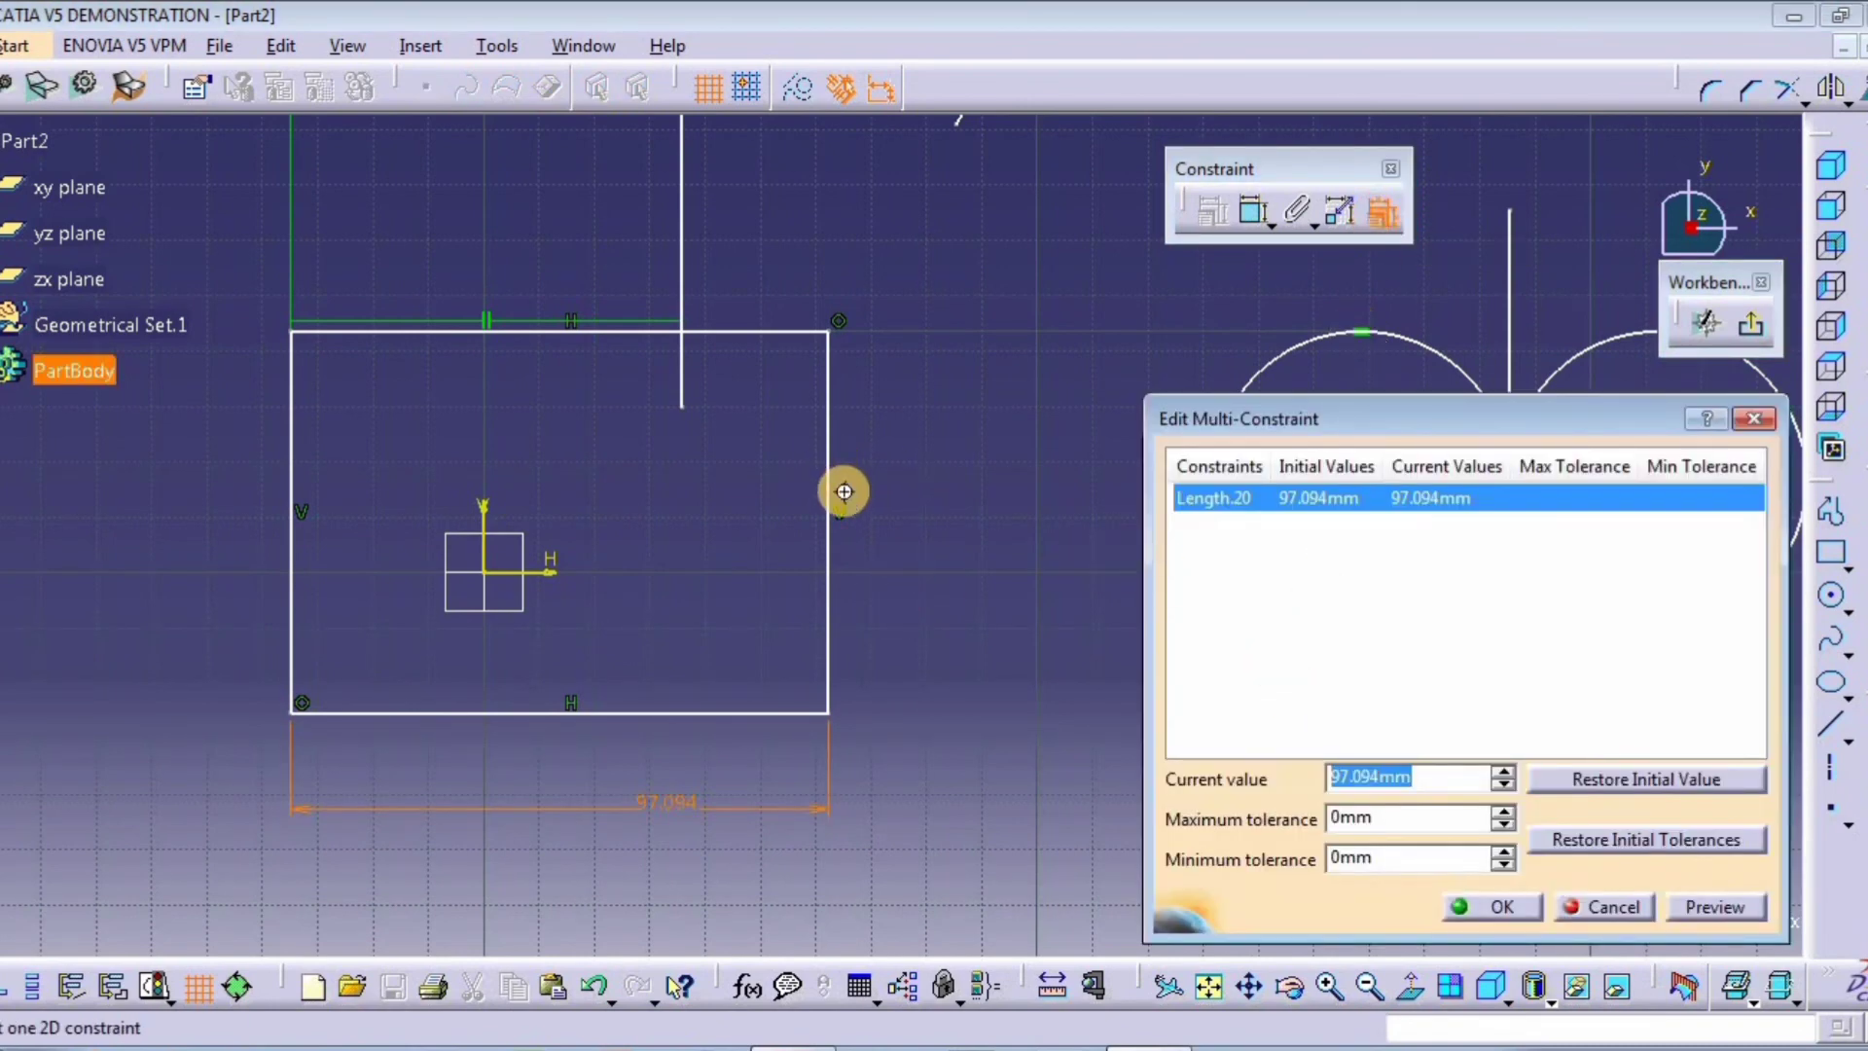
pyautogui.moveTo(844, 492); pyautogui.dragTo(730, 416, button='middle')
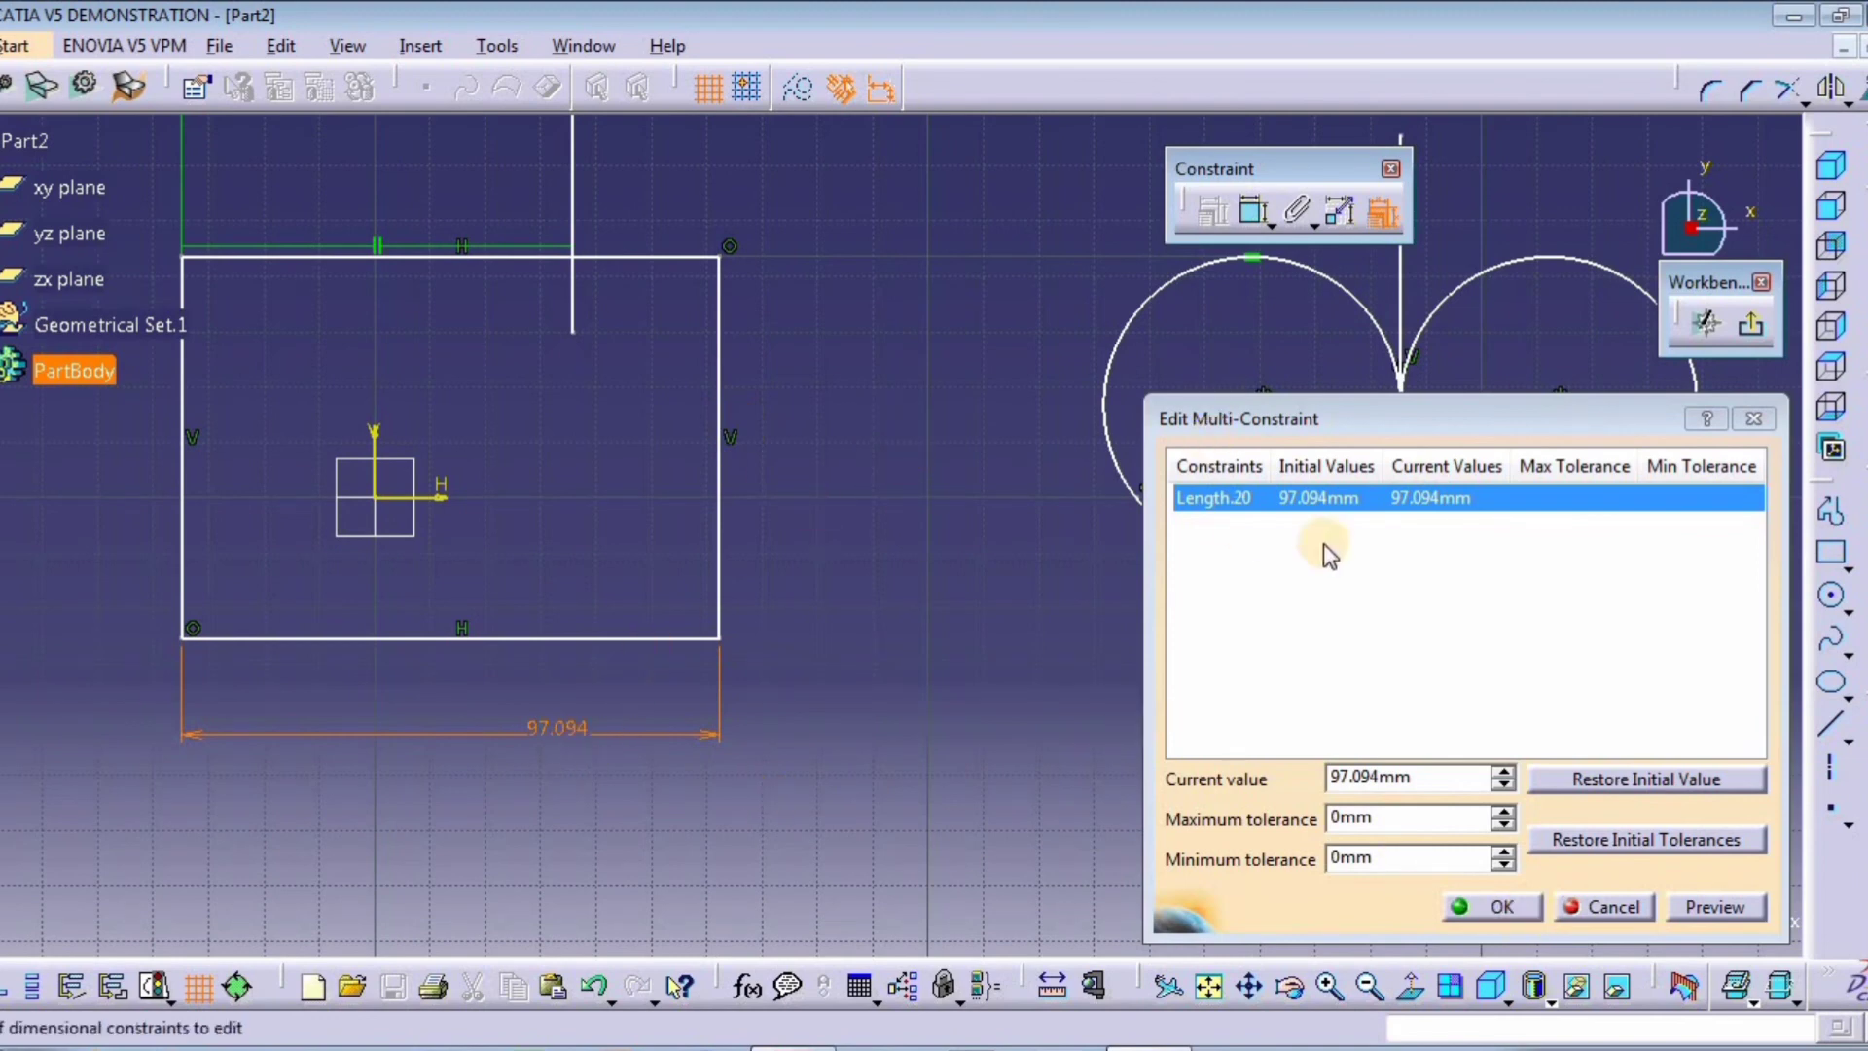
pyautogui.click(1464, 906)
pyautogui.click(1114, 561)
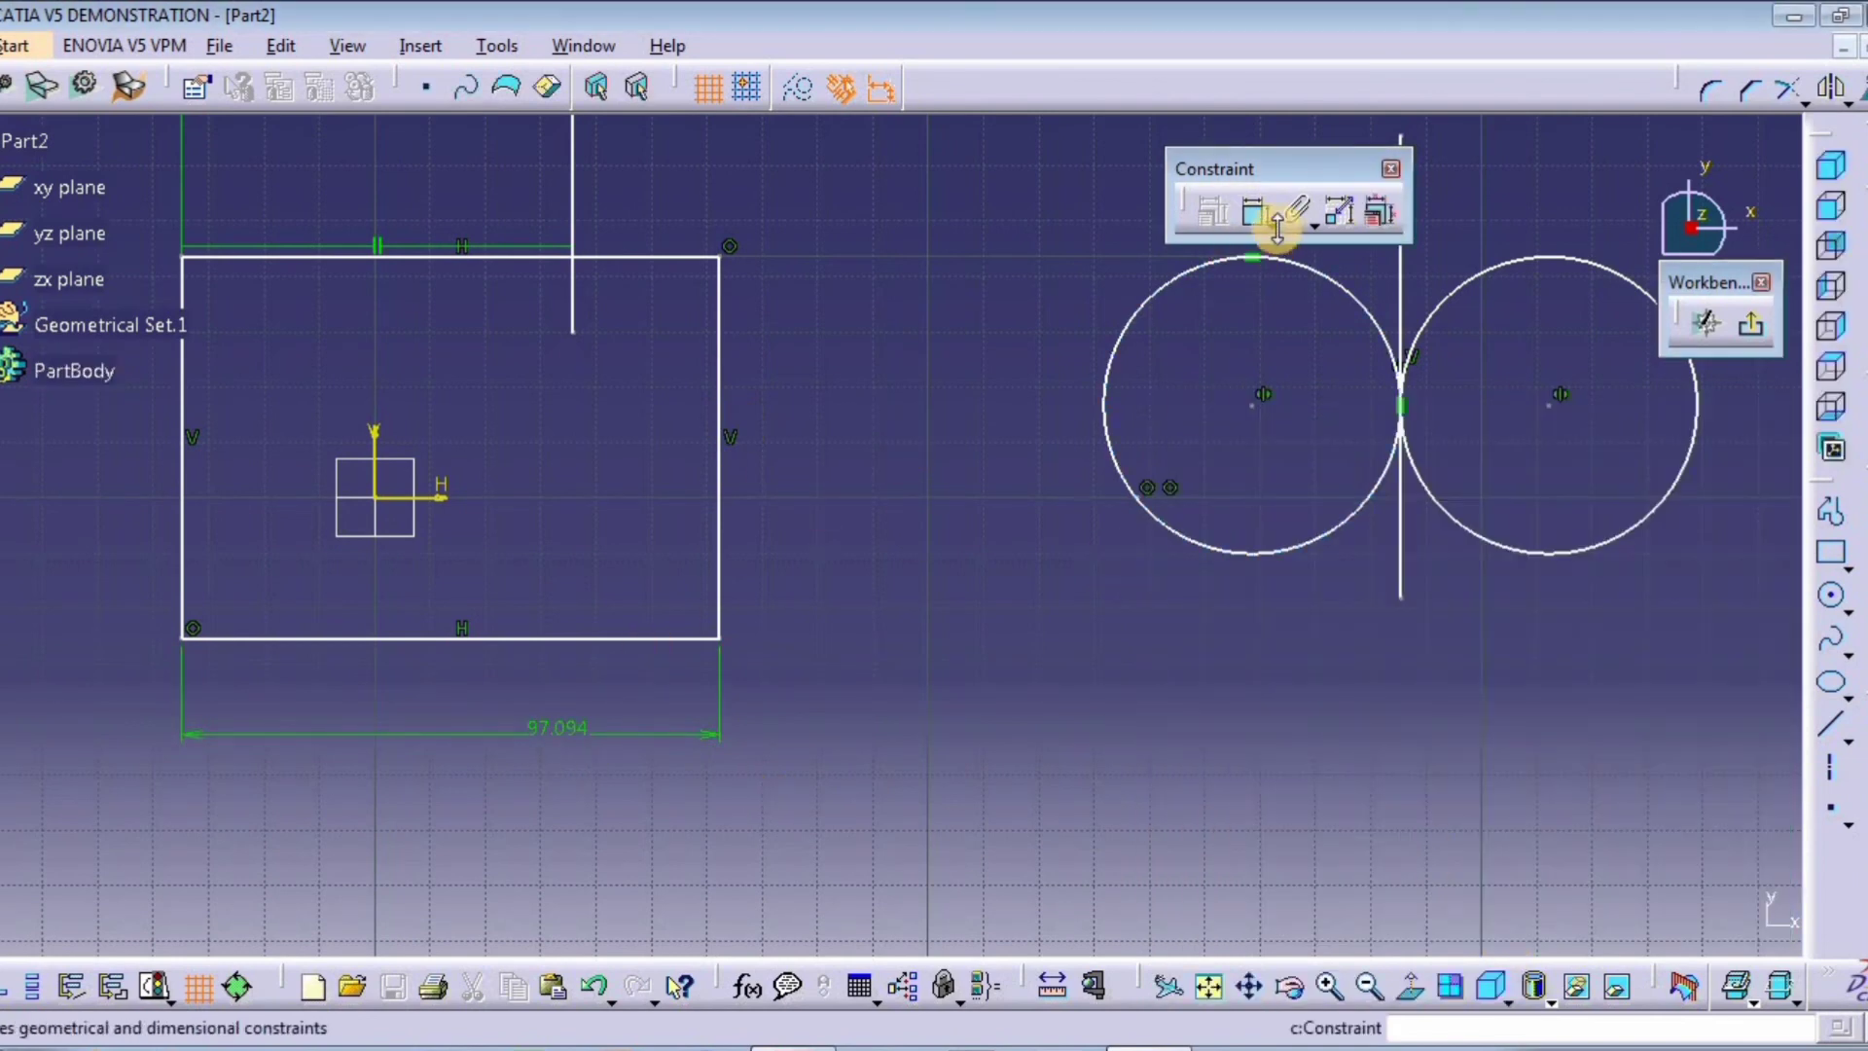
# Step: Apply Auto Constraint to all the sketch geometry, including the rectangle, circles and lines
pyautogui.click(1339, 216)
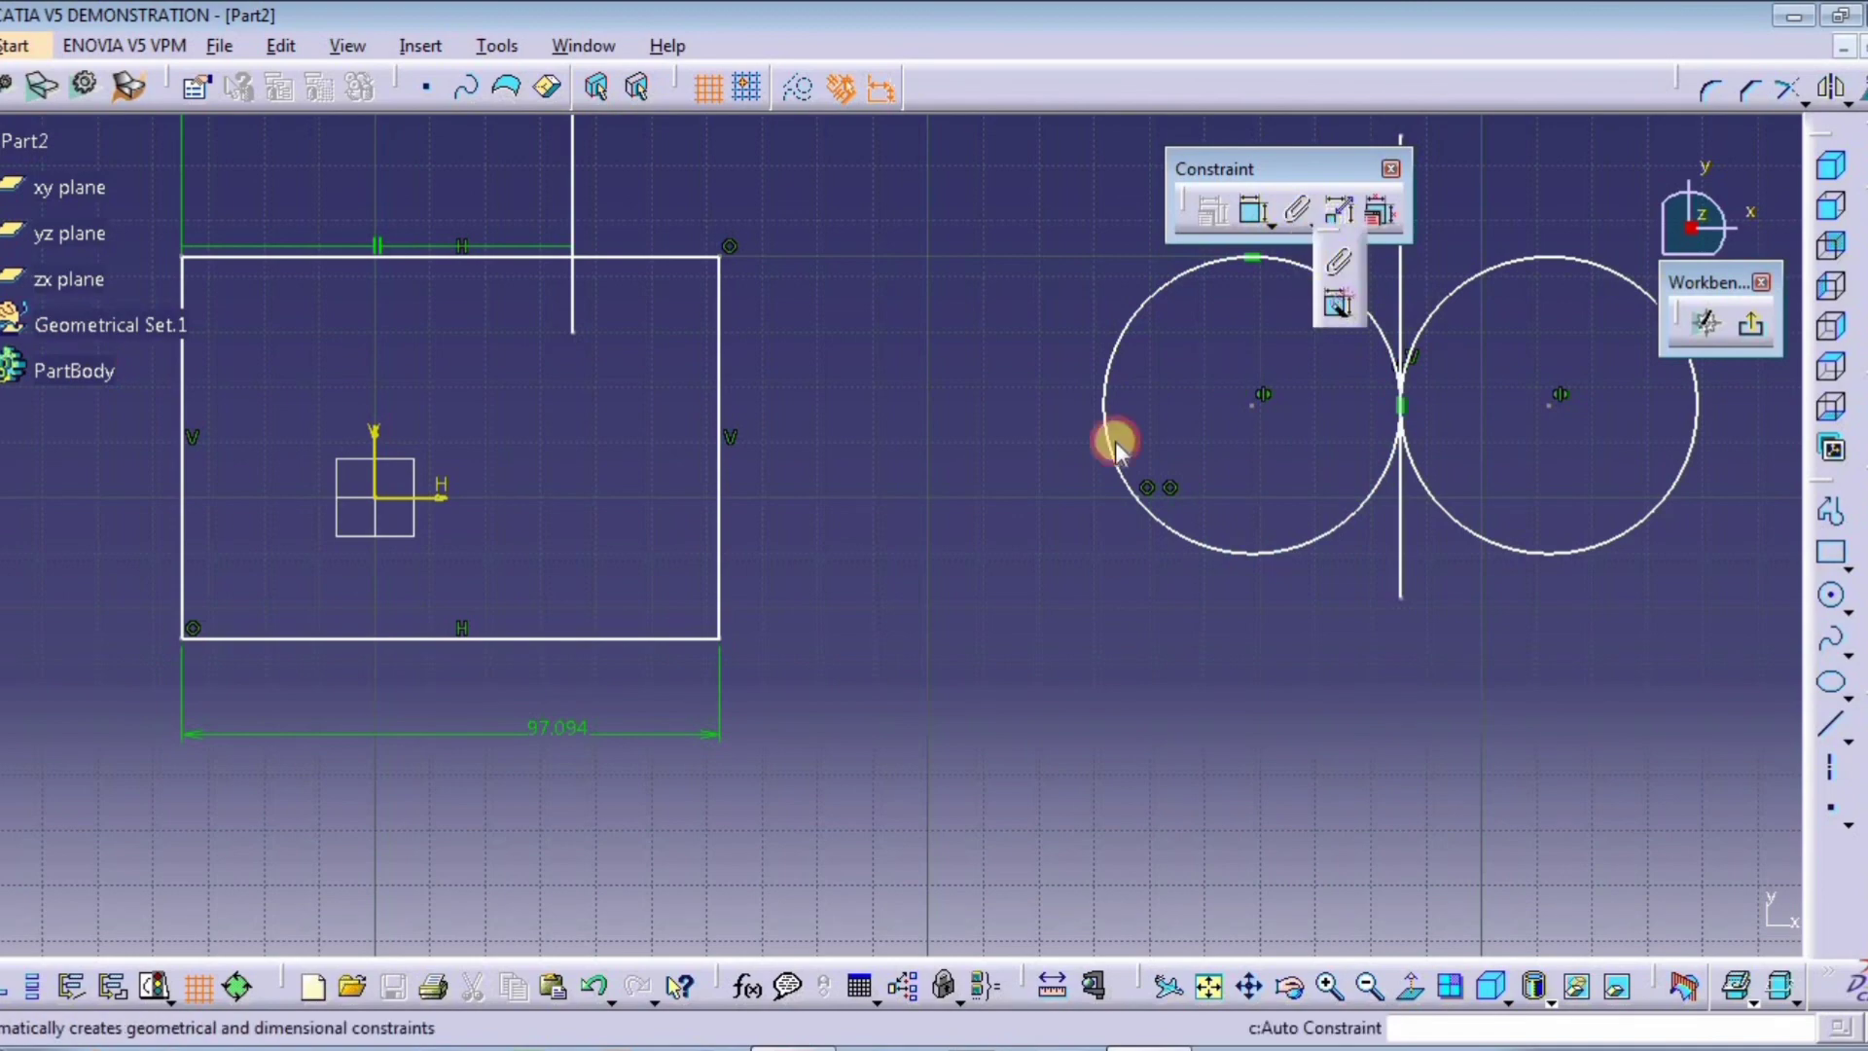
pyautogui.scroll(-3, 973, 603)
pyautogui.scroll(-3, 856, 526)
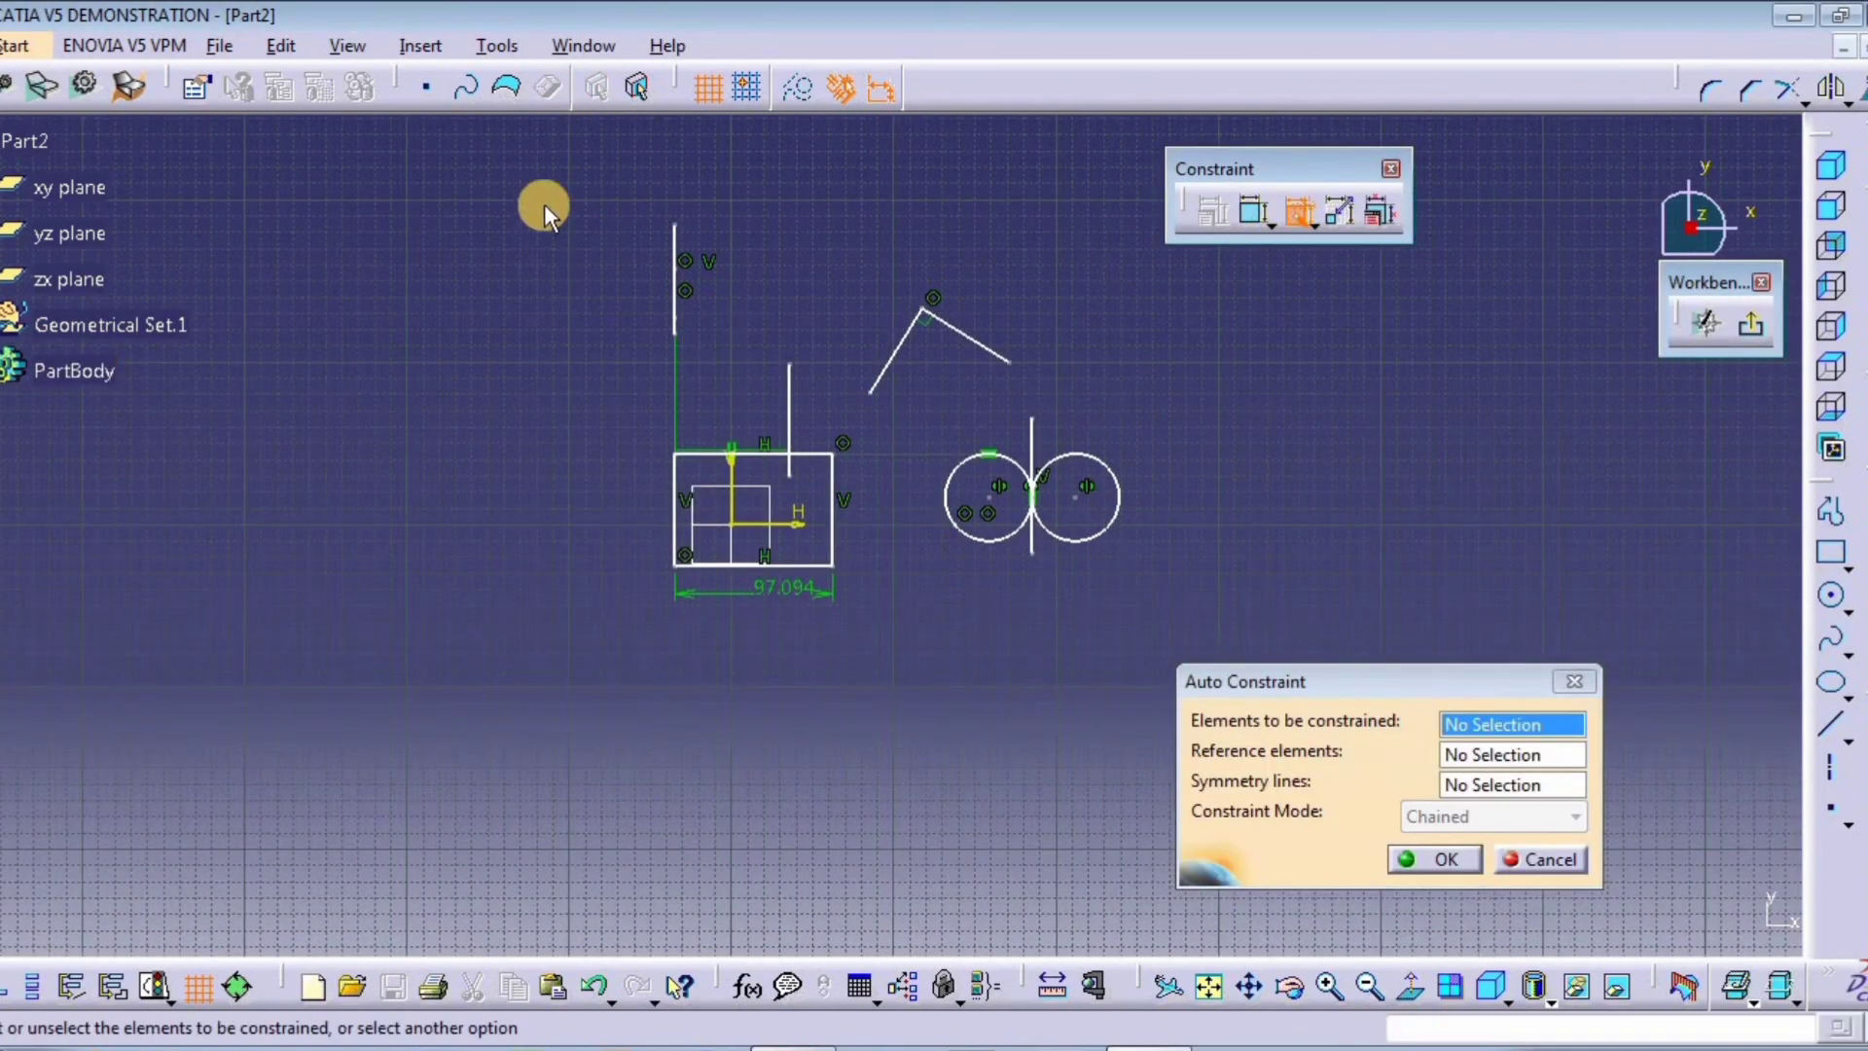
pyautogui.moveTo(543, 206); pyautogui.dragTo(1183, 767)
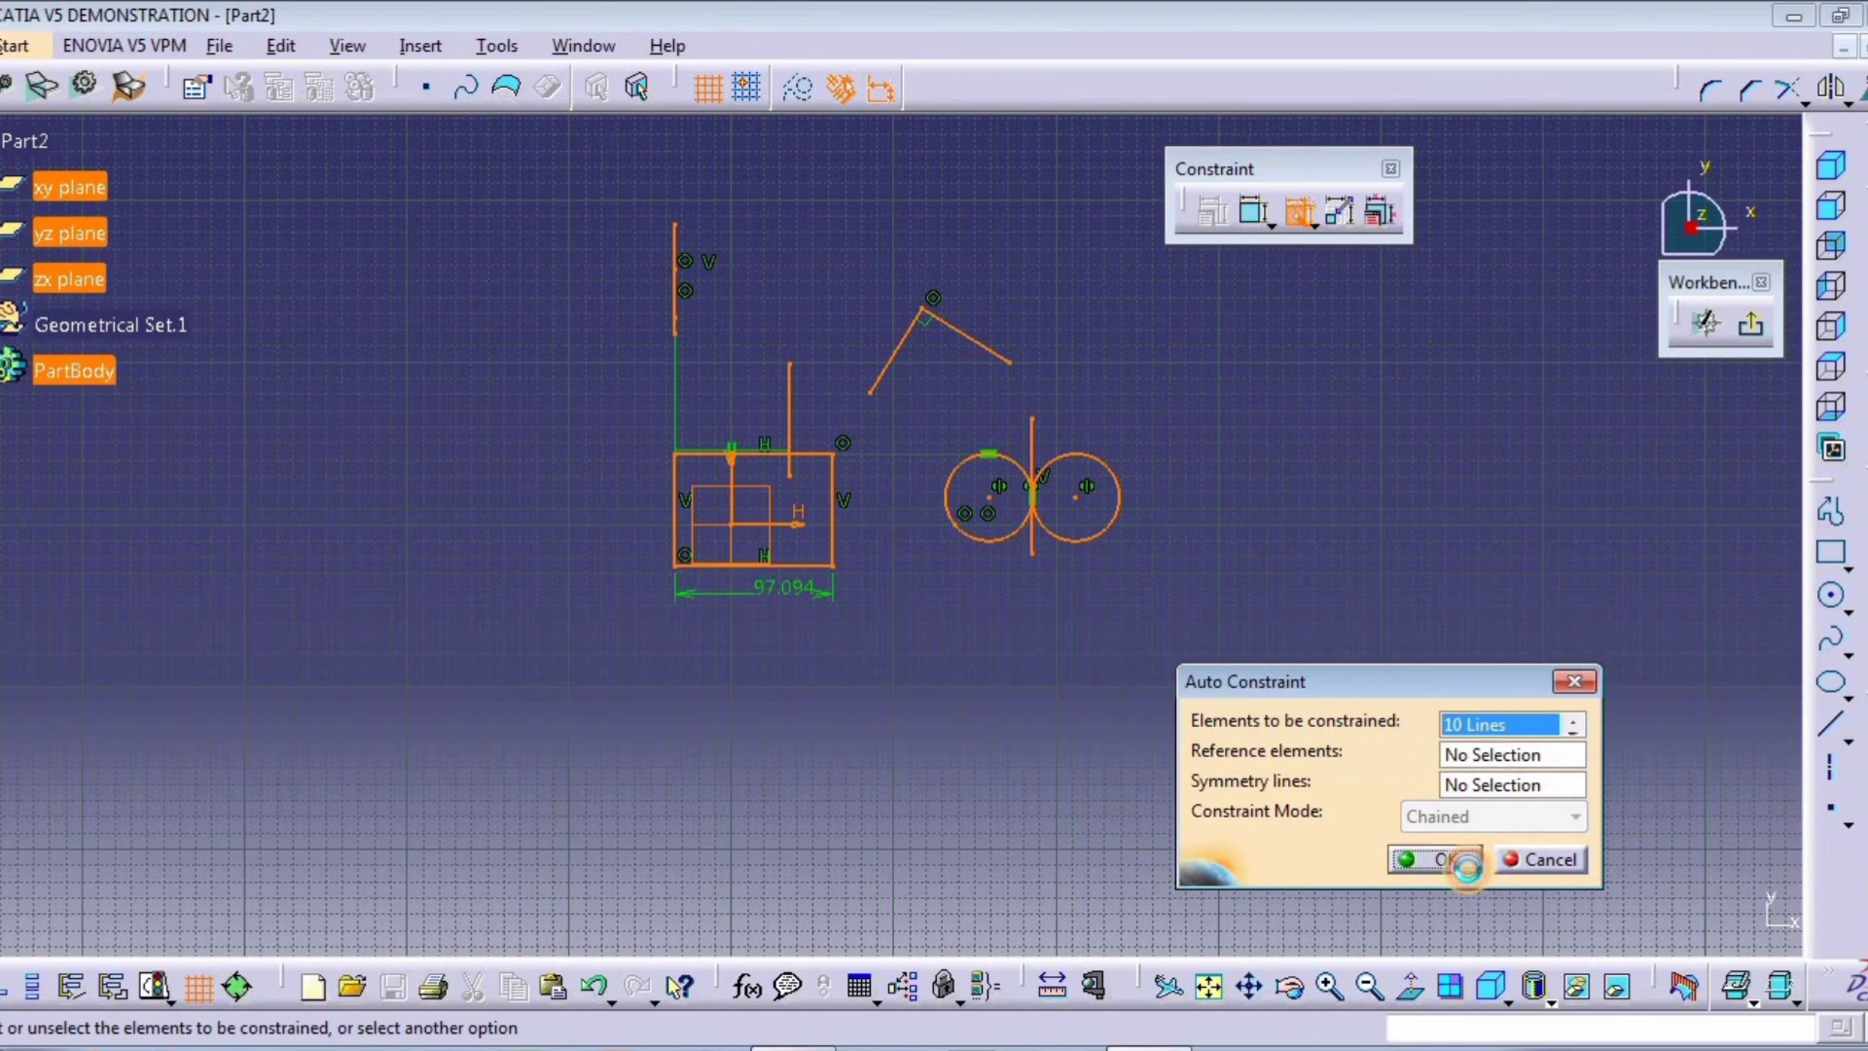
pyautogui.click(1467, 866)
# Step: Use Edit Multi-Constraint to set the vertical offset between the rising slanted line's lower end and the H axis to 12 mm
pyautogui.moveTo(1064, 625)
pyautogui.mouseDown(button='middle')
pyautogui.moveTo(1131, 503)
pyautogui.moveTo(1034, 646)
pyautogui.mouseUp(button='middle')
pyautogui.click(1382, 212)
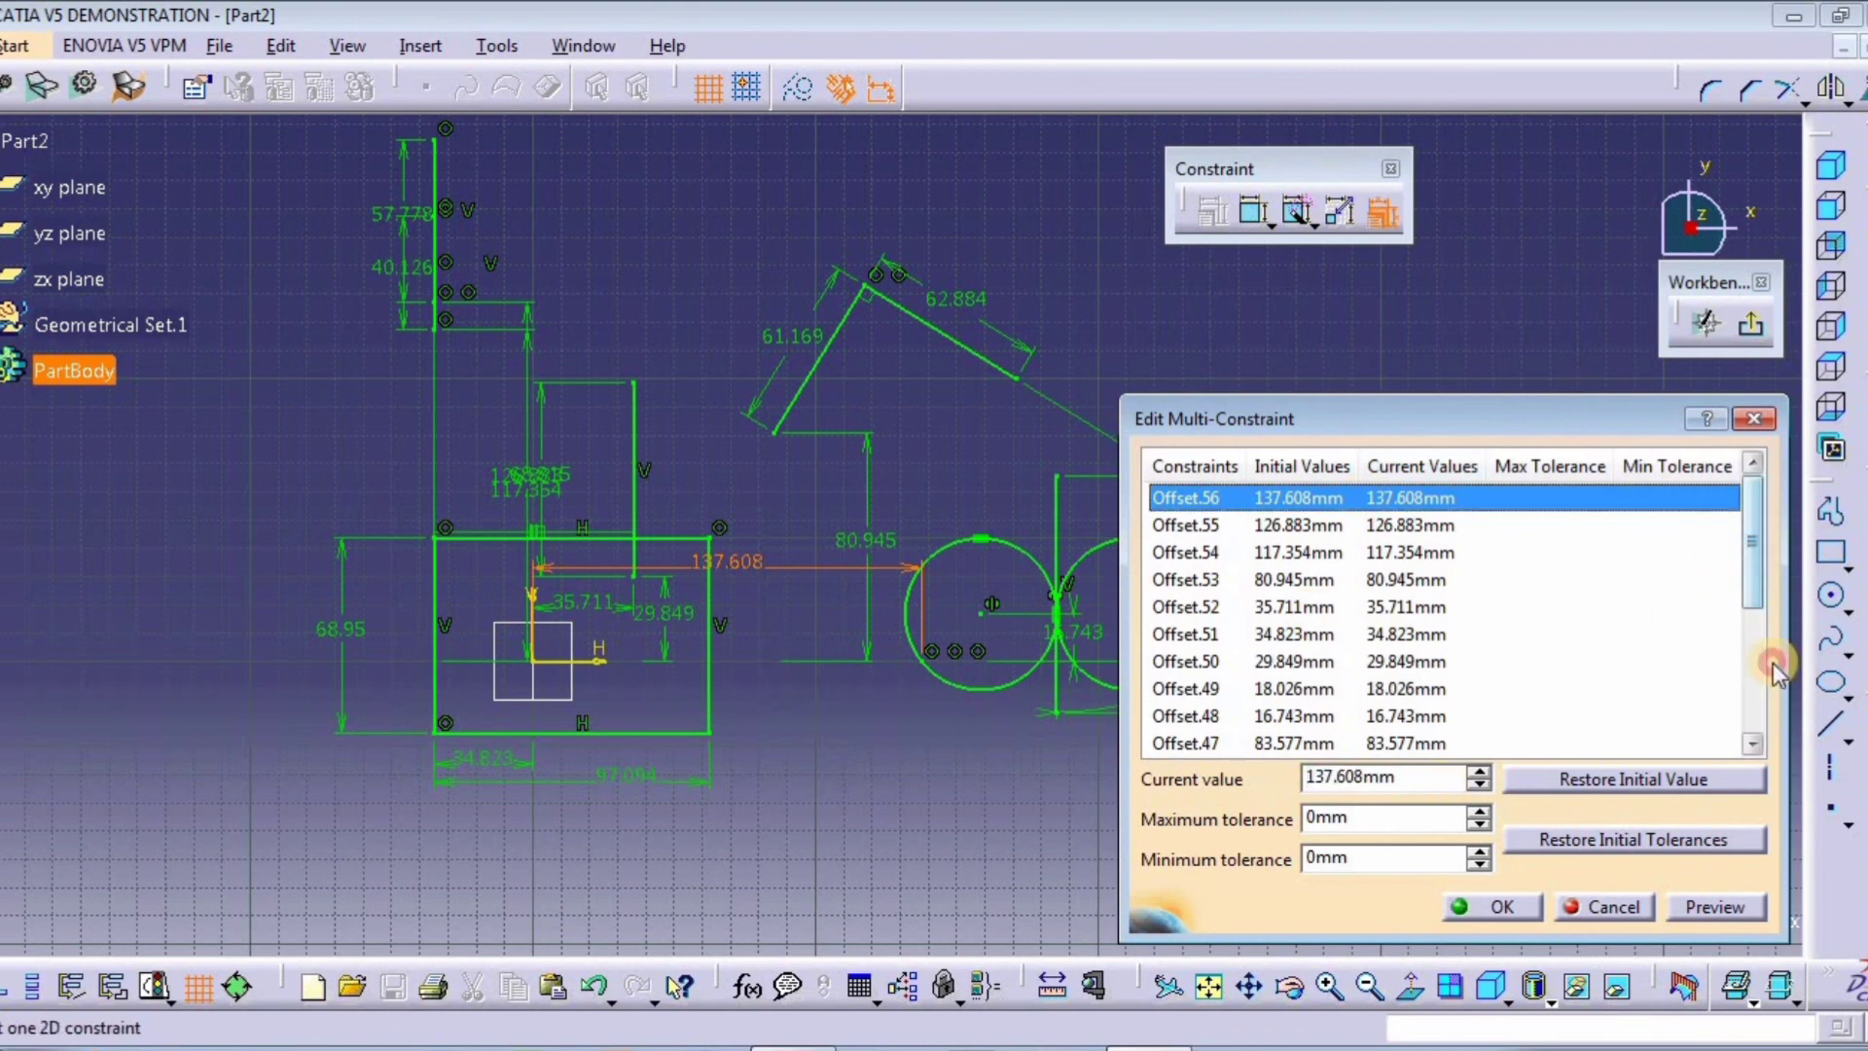
pyautogui.click(1399, 579)
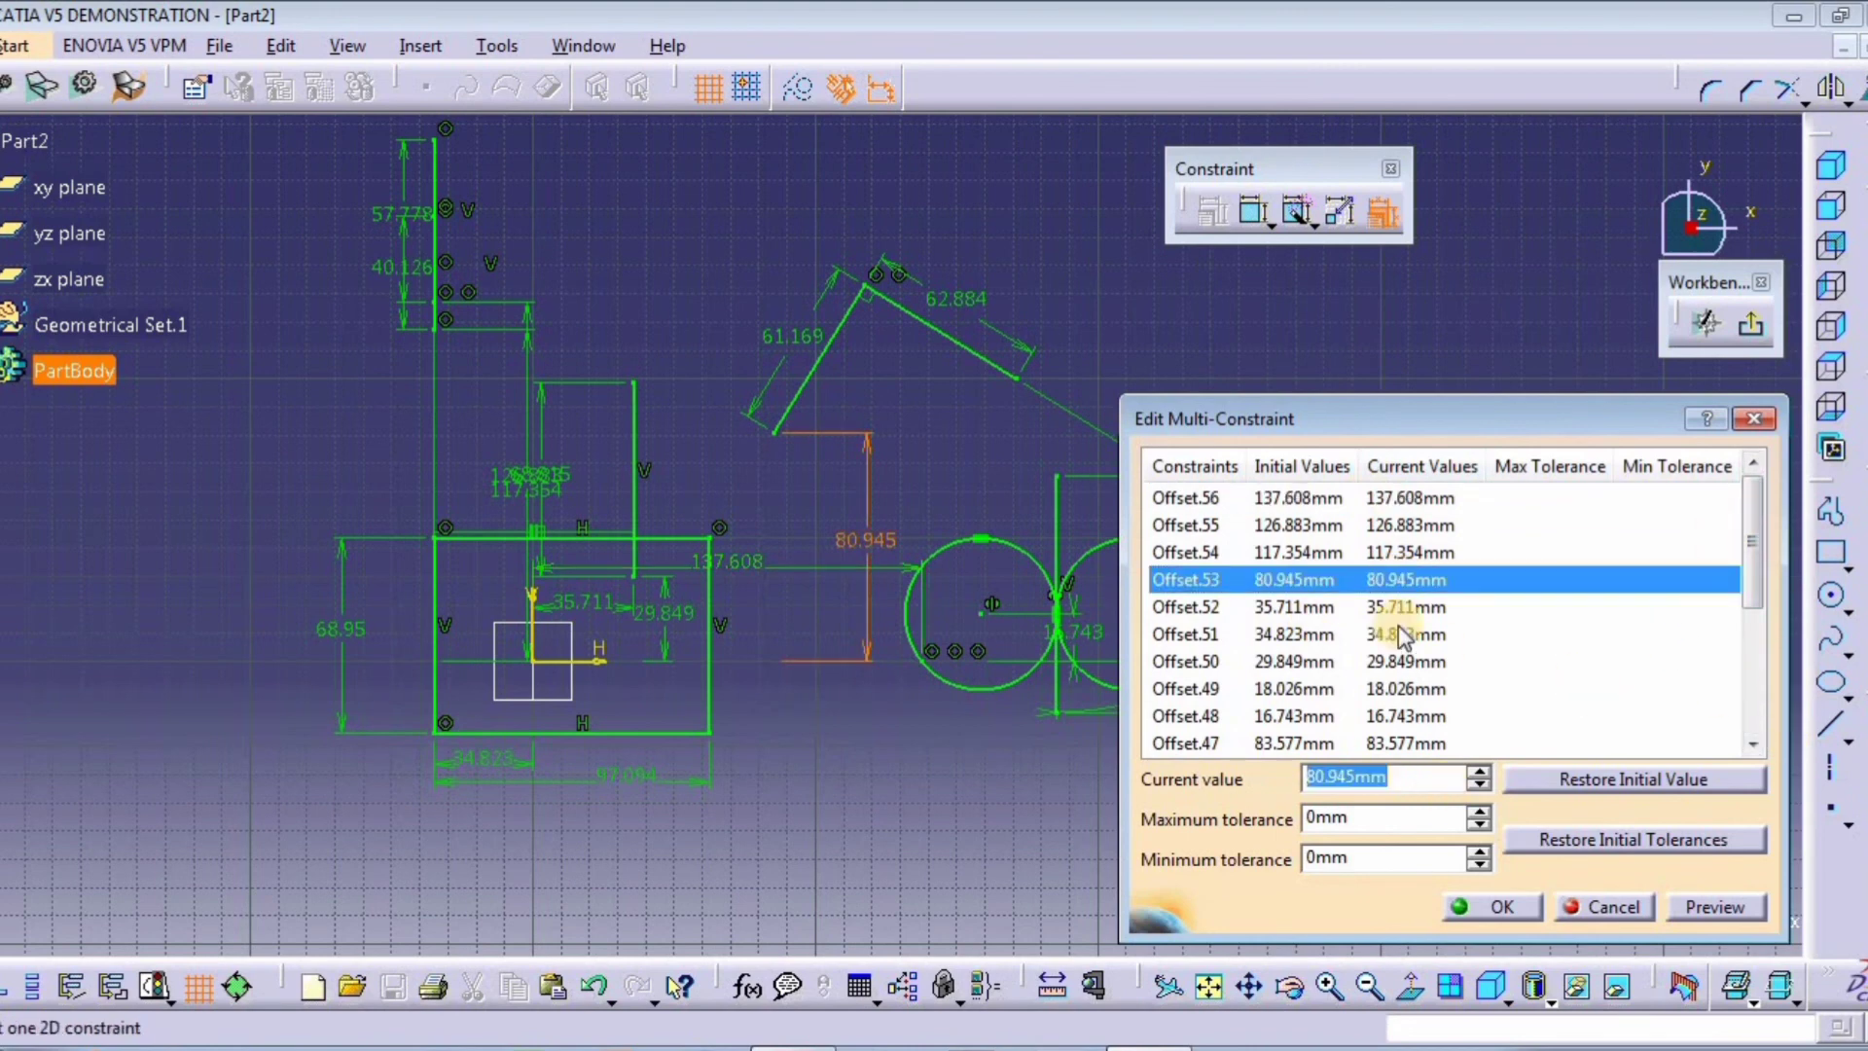
pyautogui.click(1413, 779)
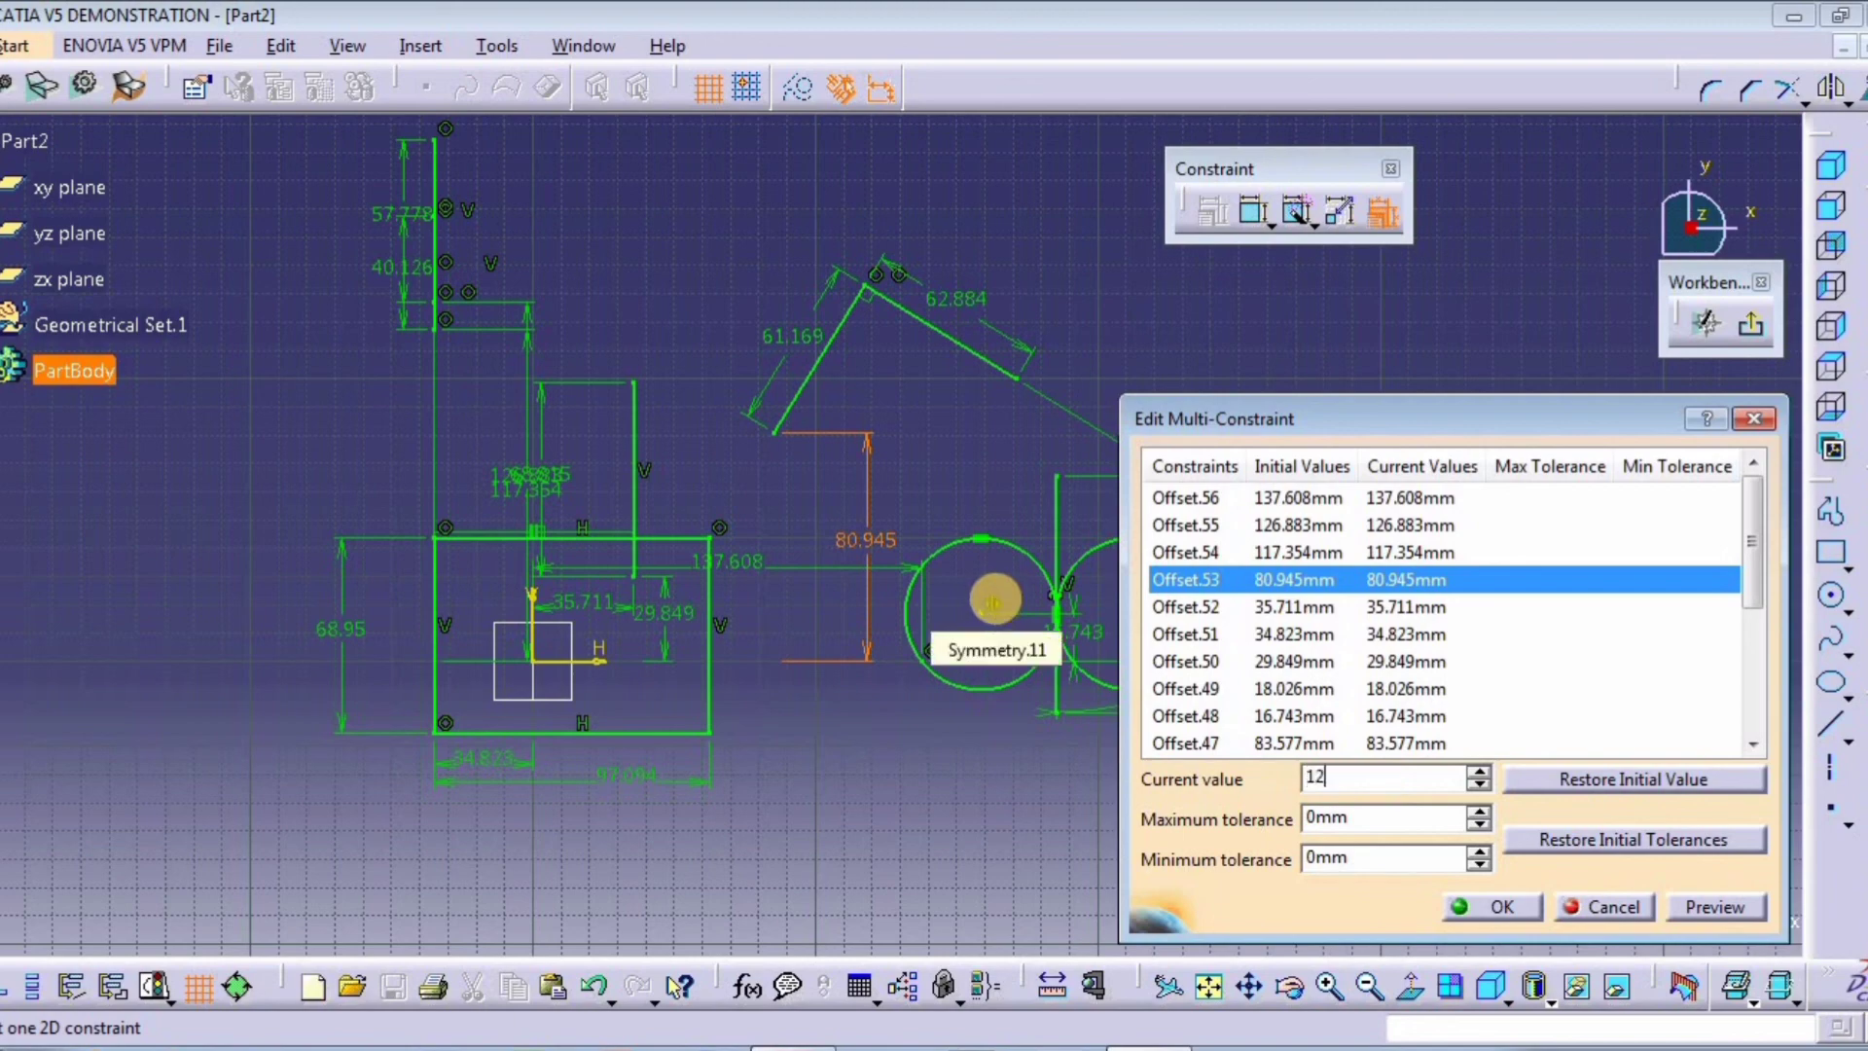
pyautogui.write('12')
pyautogui.press('Return')
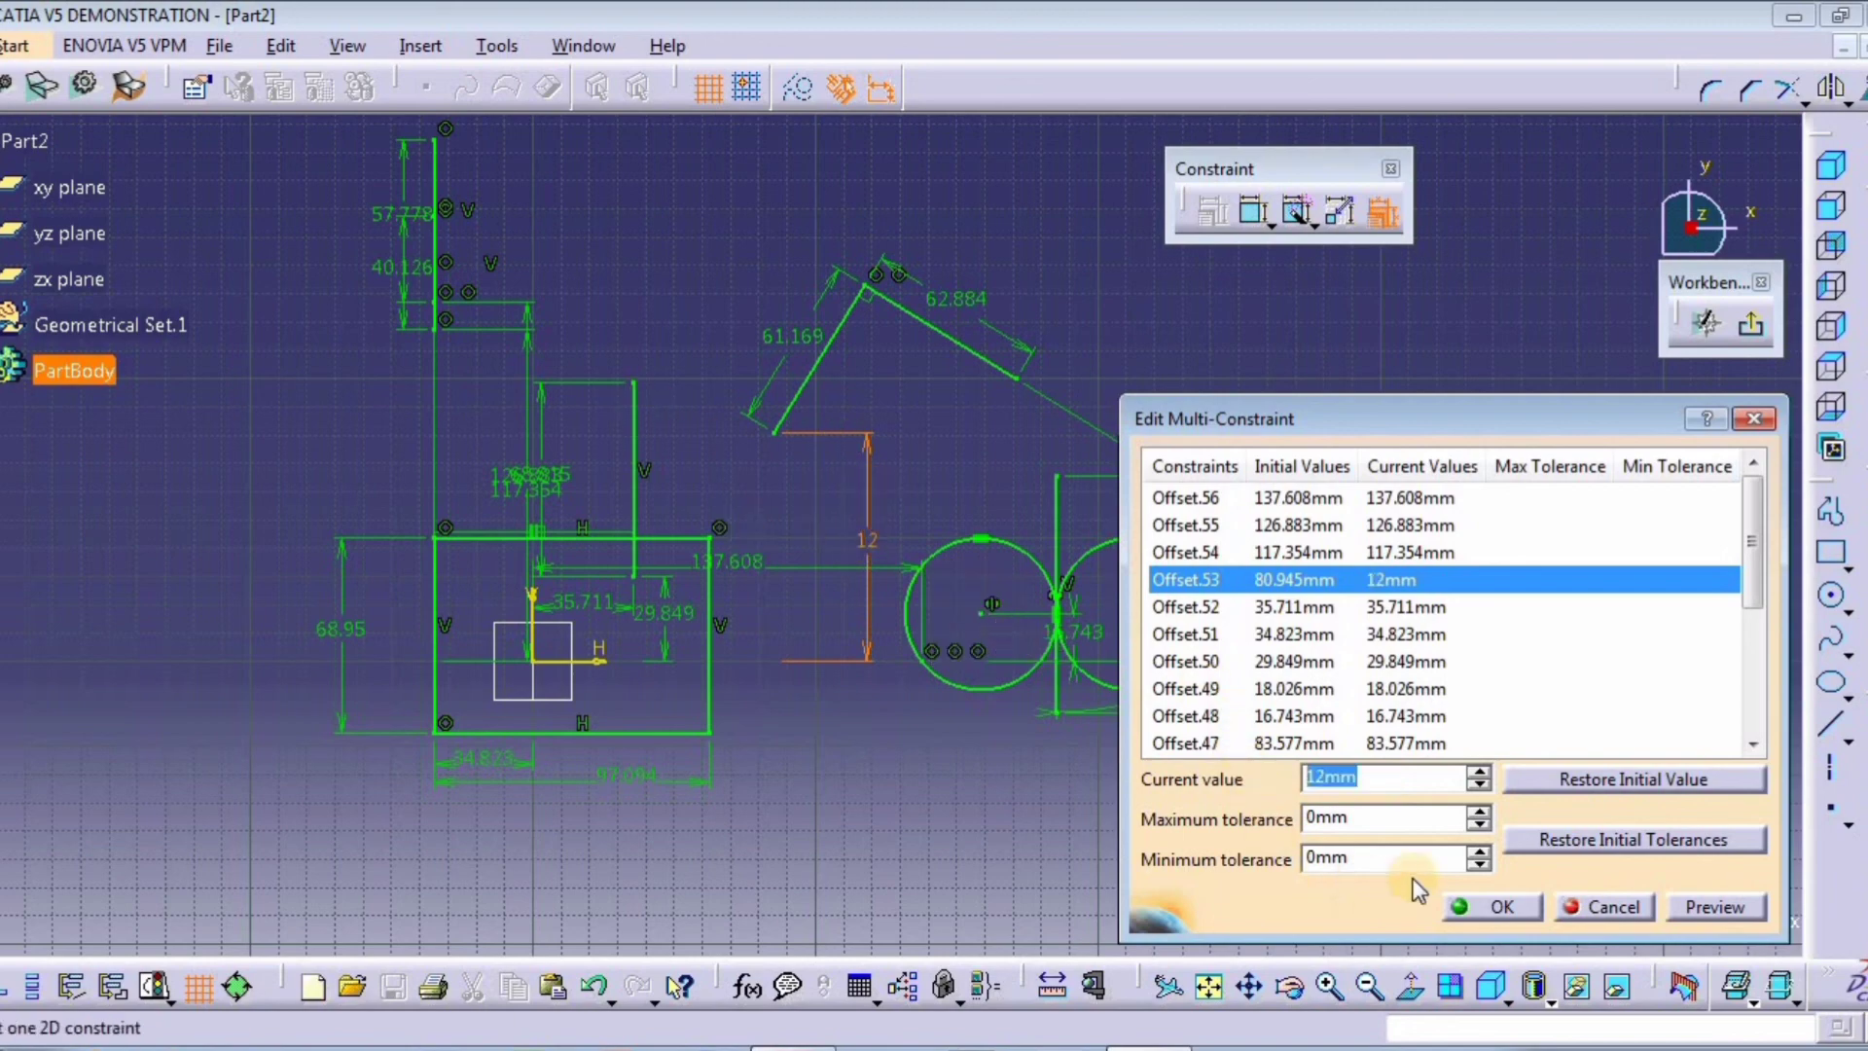
pyautogui.click(1504, 908)
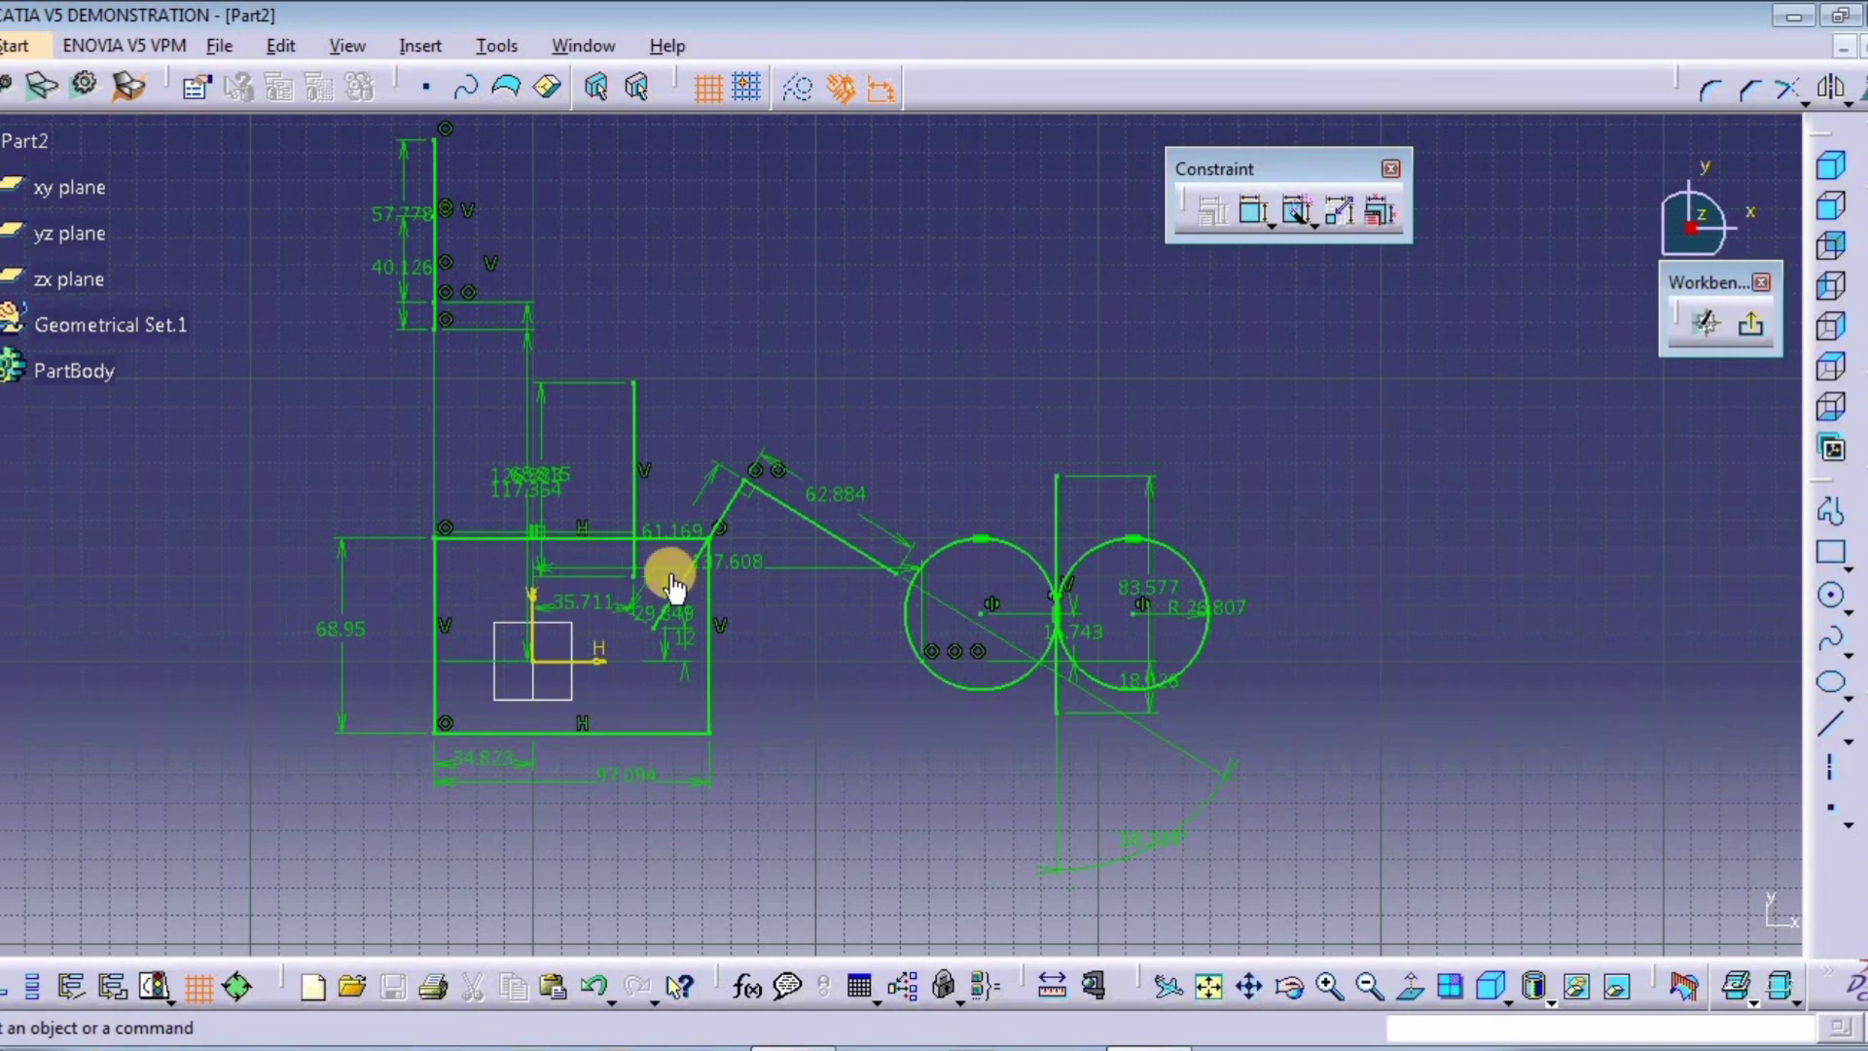
pyautogui.moveTo(817, 633); pyautogui.dragTo(832, 607, button='middle')
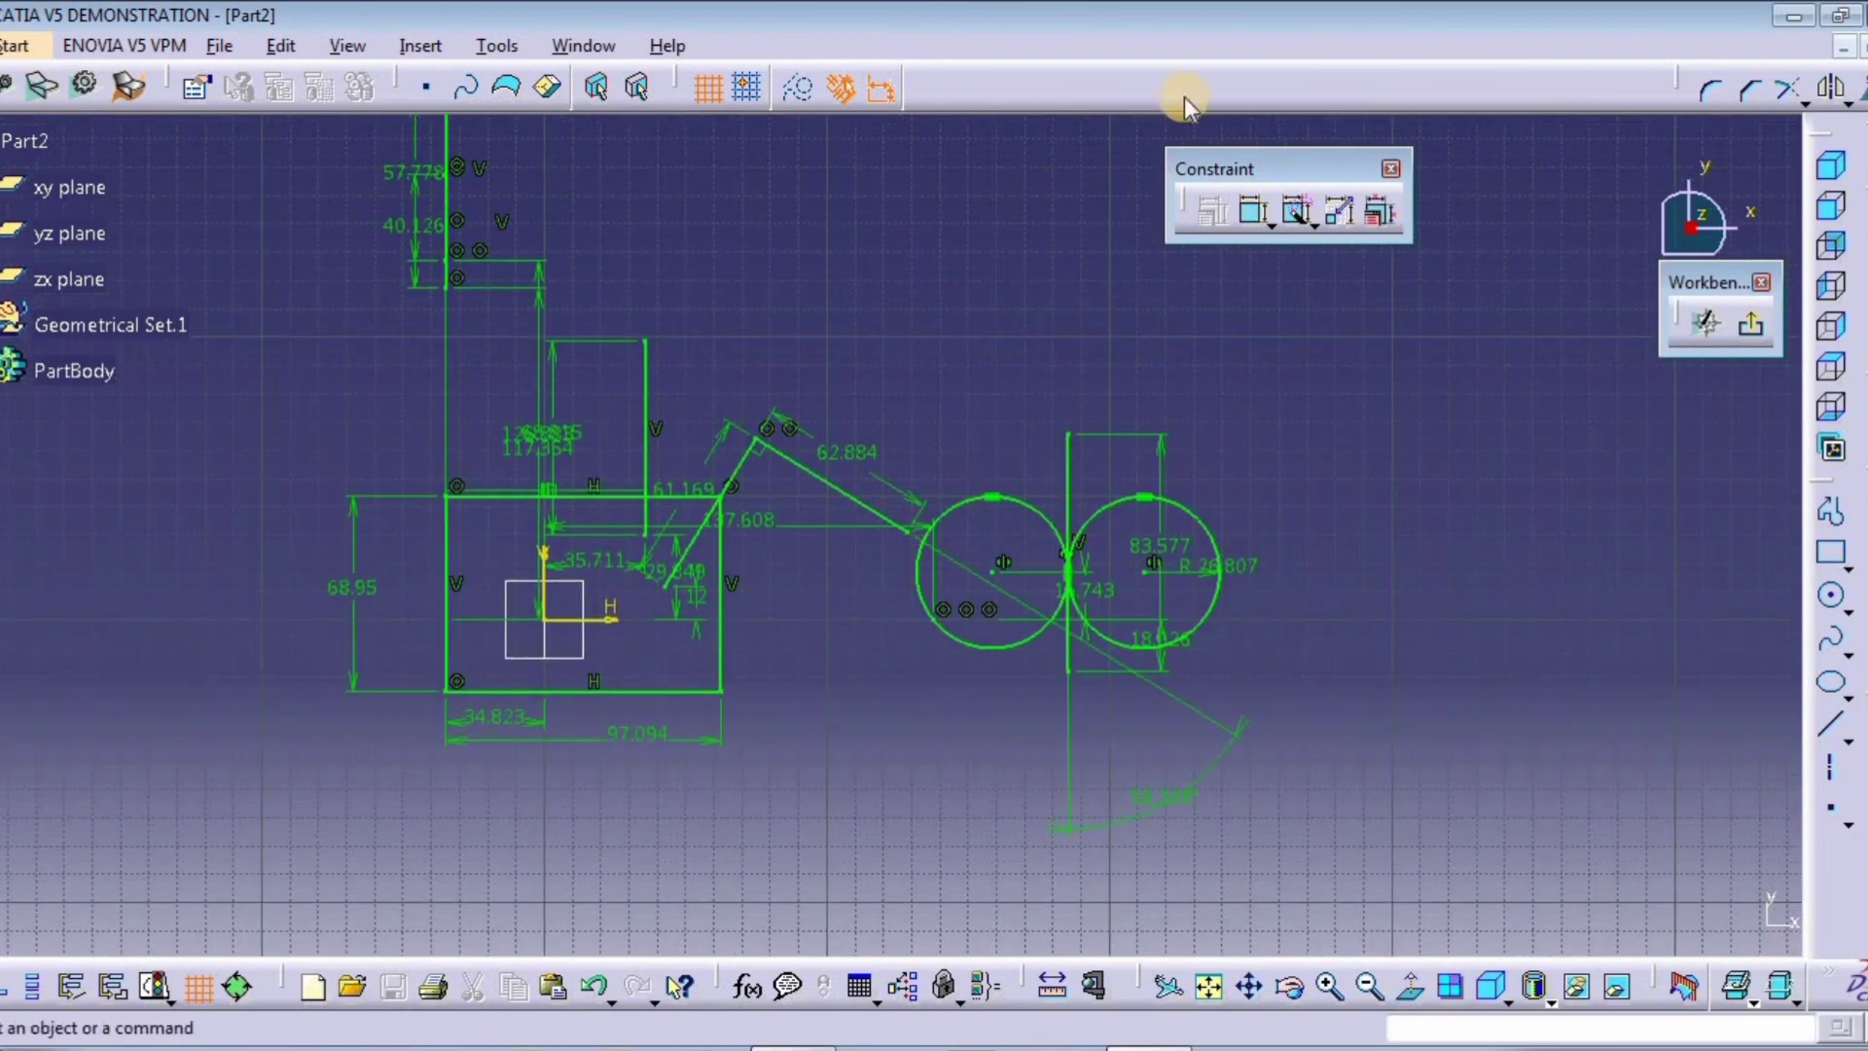